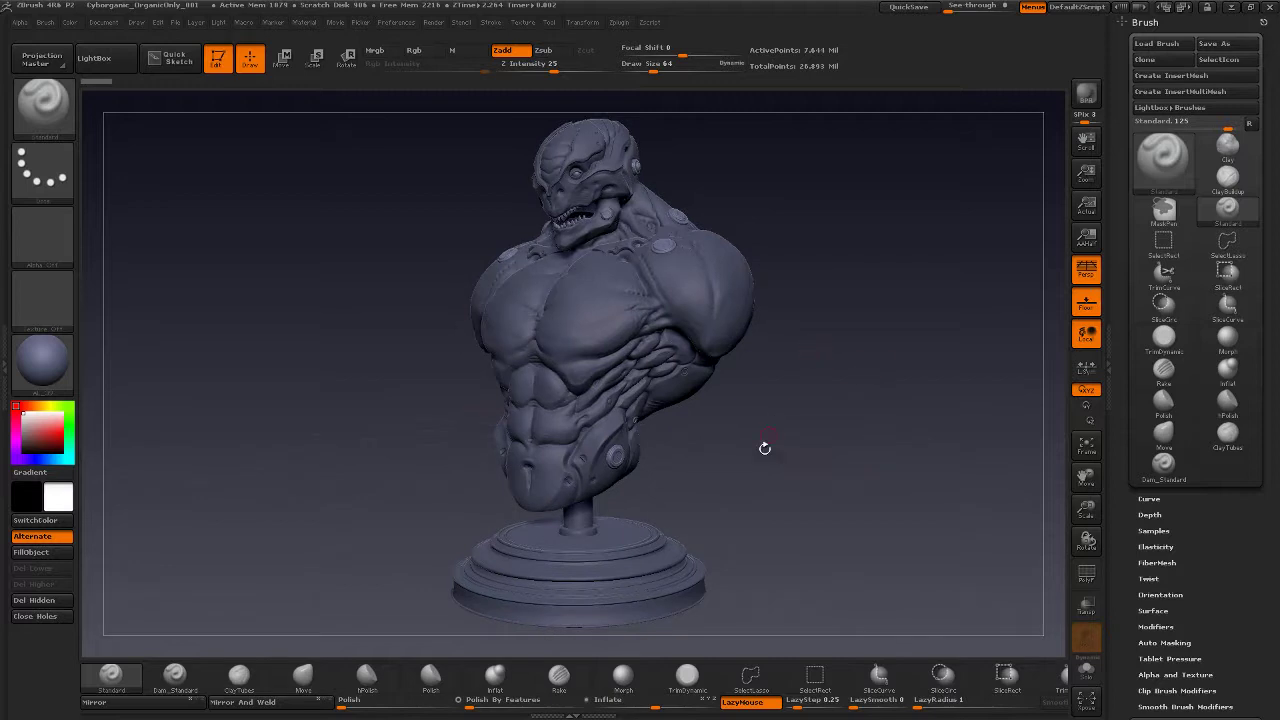
Inspect the complete cyborg bust and its base from the front, side and three-quarter angles
drag(774, 481, 790, 459)
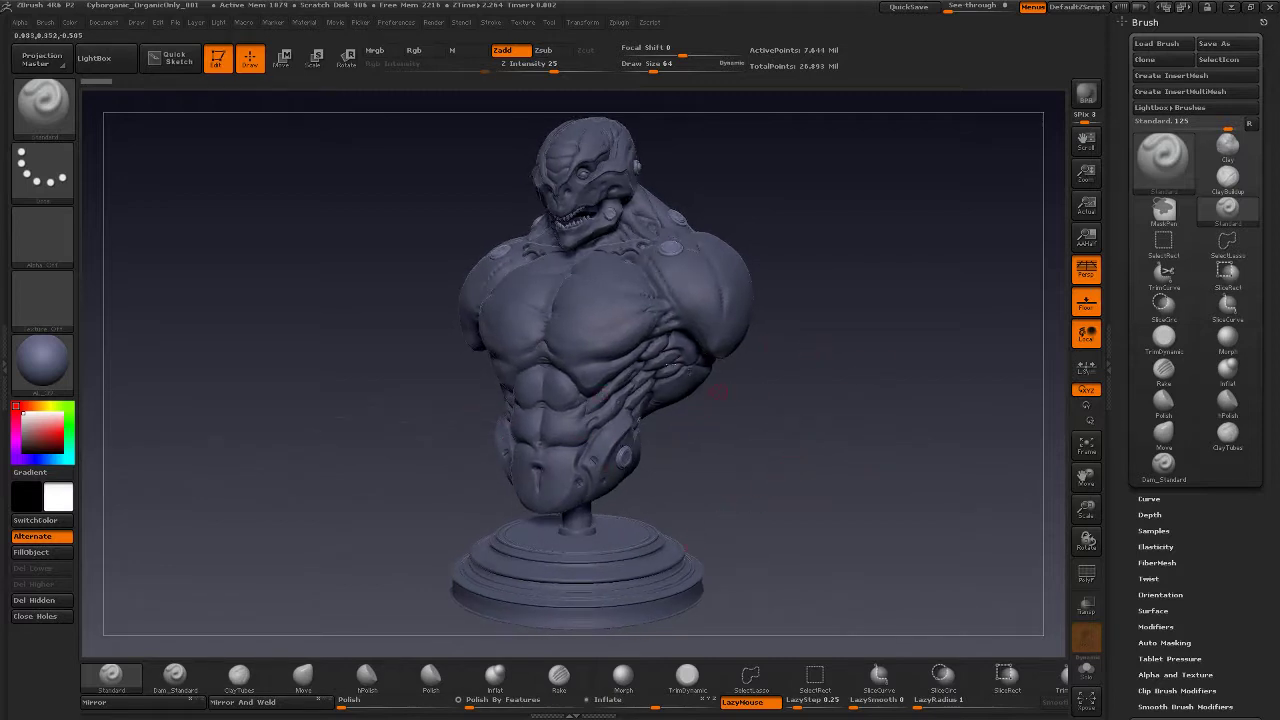
mouse_move(763, 453)
mouse_down()
mouse_move(740, 450)
mouse_move(680, 343)
mouse_up()
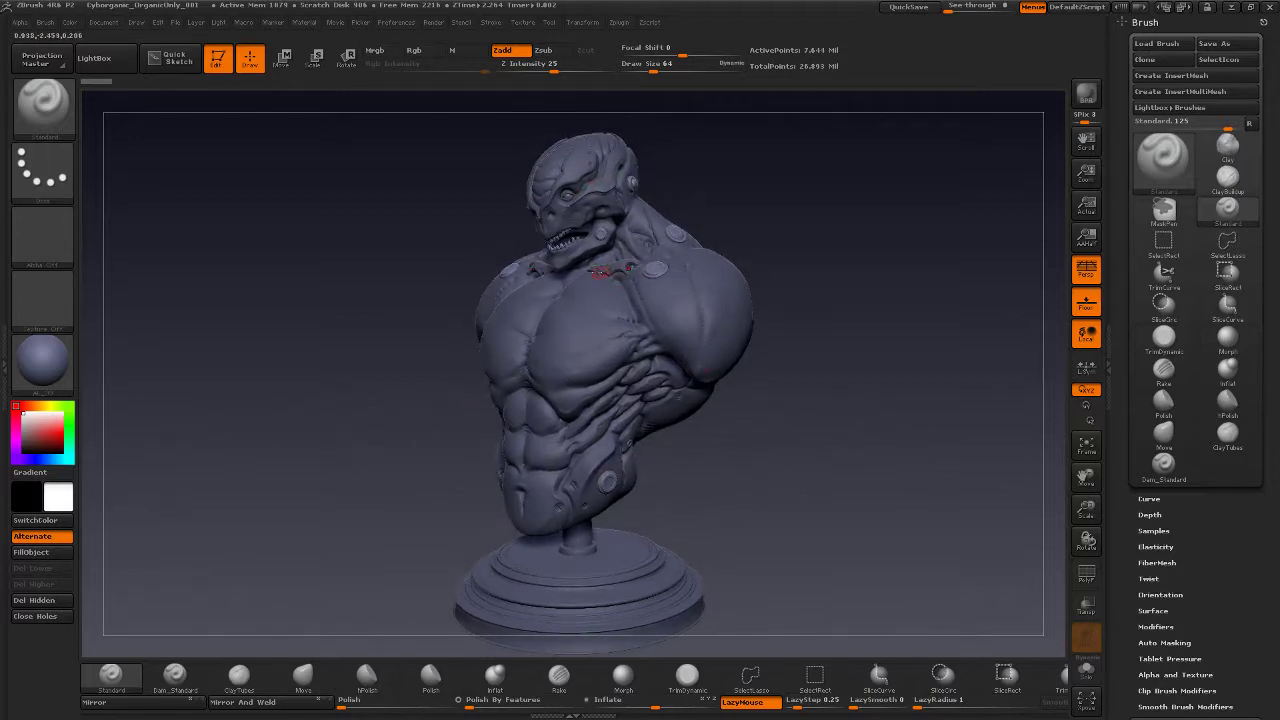
drag(694, 486, 651, 272)
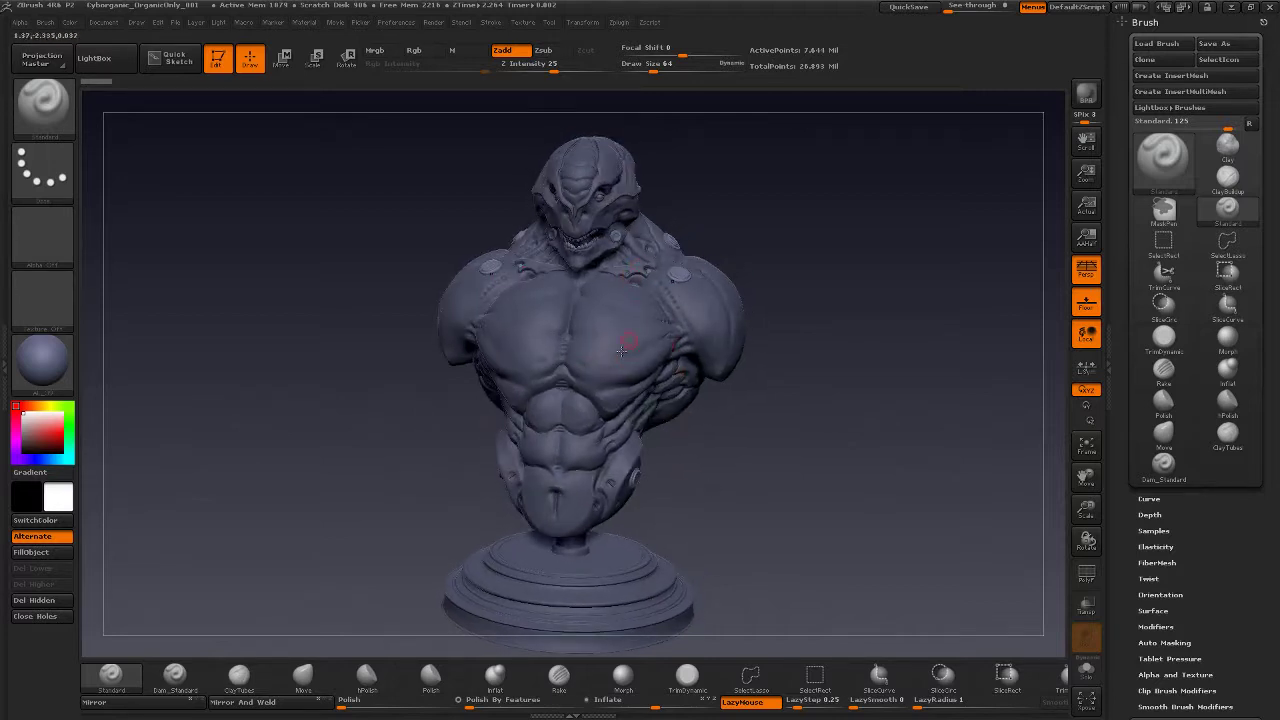
mouse_move(737, 457)
mouse_down()
mouse_move(682, 474)
mouse_move(640, 555)
mouse_up()
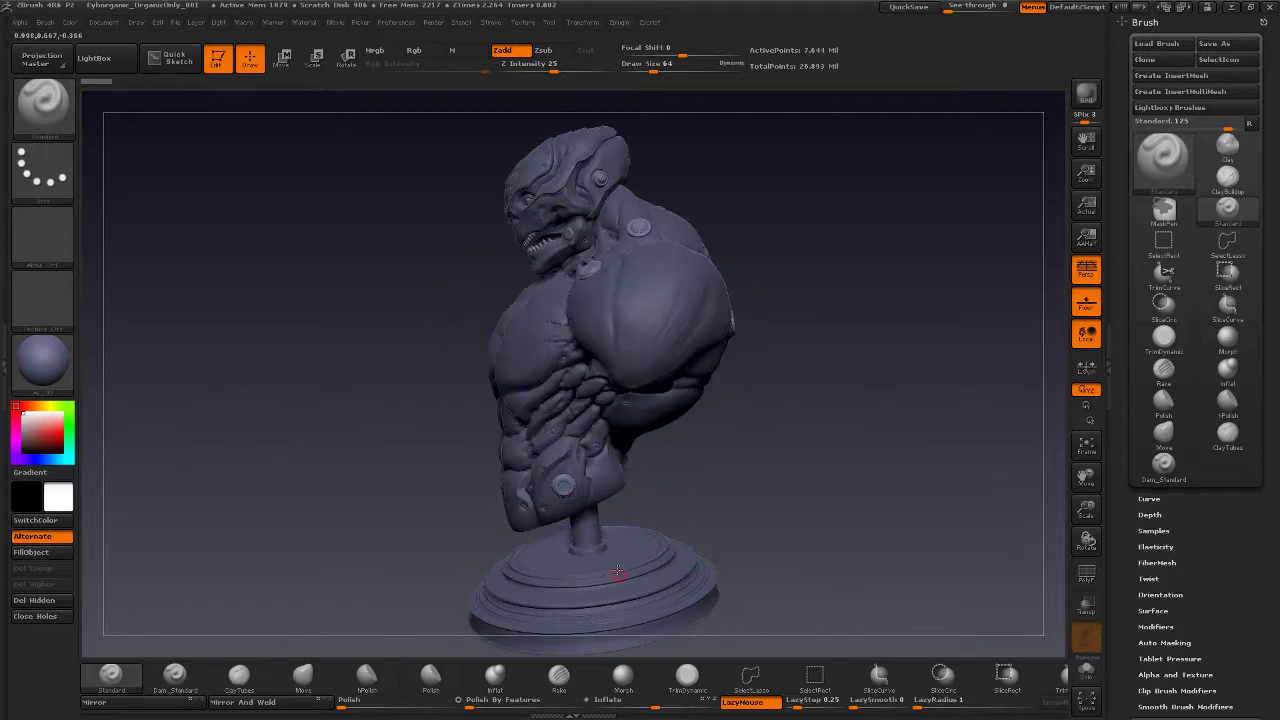
mouse_move(624, 500)
mouse_down()
mouse_move(760, 469)
mouse_move(808, 429)
mouse_up()
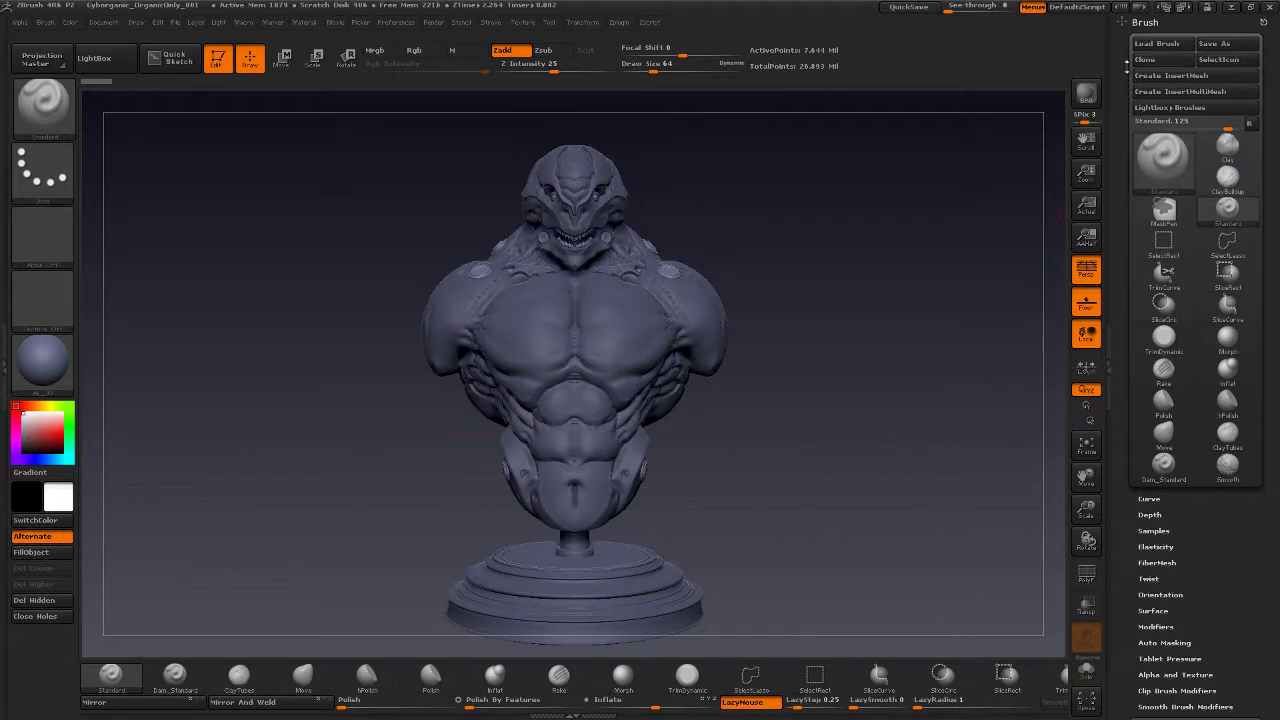
Collapse the Brush settings and expand the SubTool list of the bust
click(1145, 20)
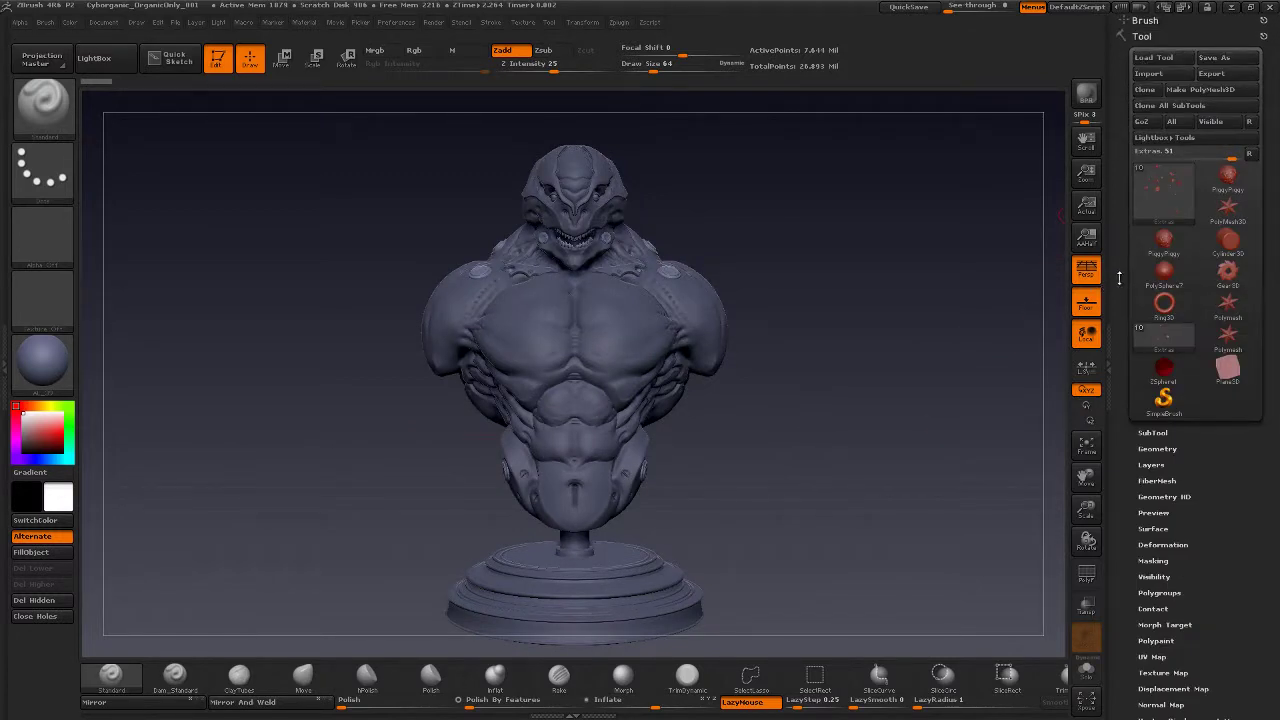
scroll(1160, 300, down, 5)
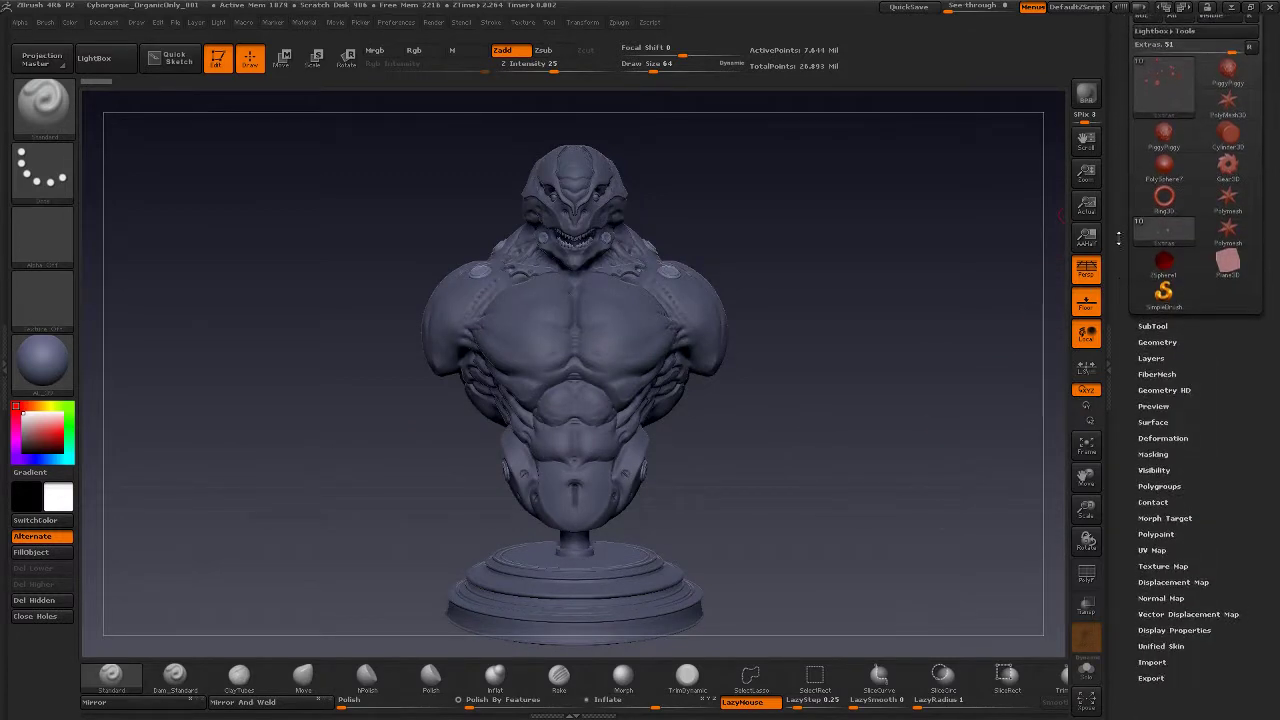
click(1153, 307)
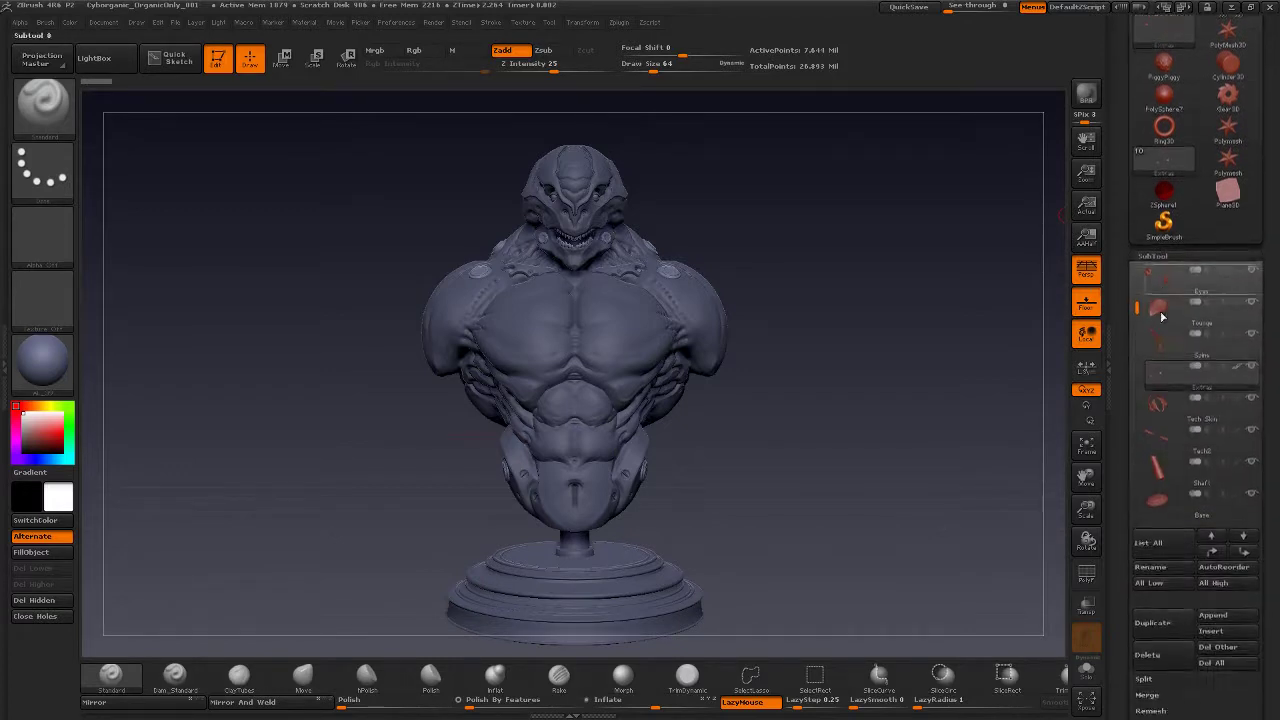
mouse_move(1138, 246)
mouse_down()
mouse_move(1136, 193)
mouse_move(1138, 225)
mouse_up()
Select the Head subtool and hide all the other subtools
drag(913, 410, 855, 413)
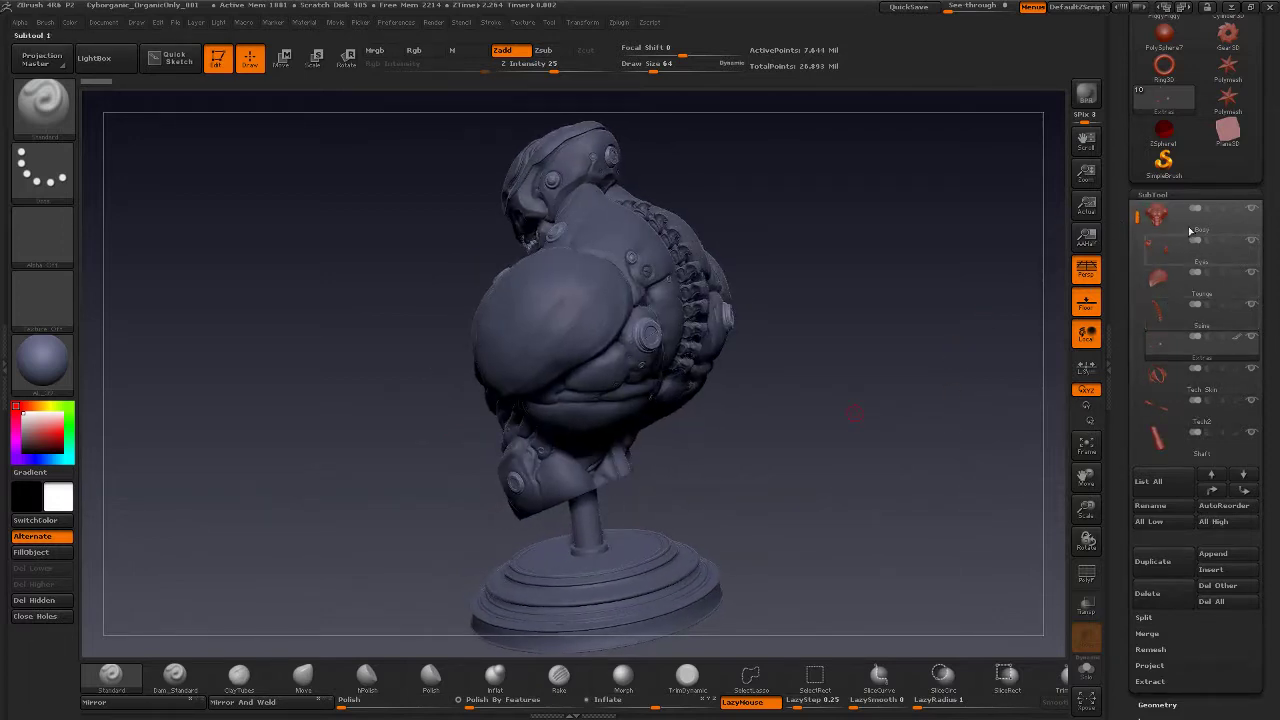
drag(1137, 218, 1138, 191)
click(1157, 216)
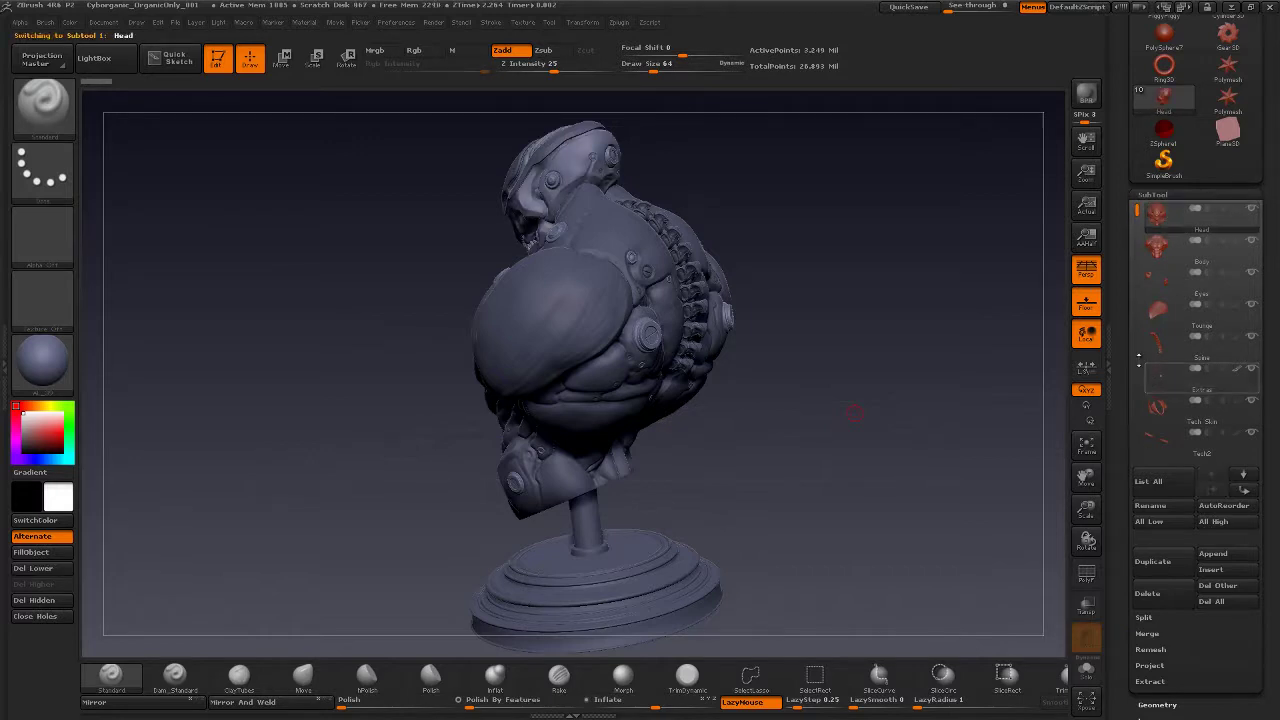
drag(1015, 398, 985, 420)
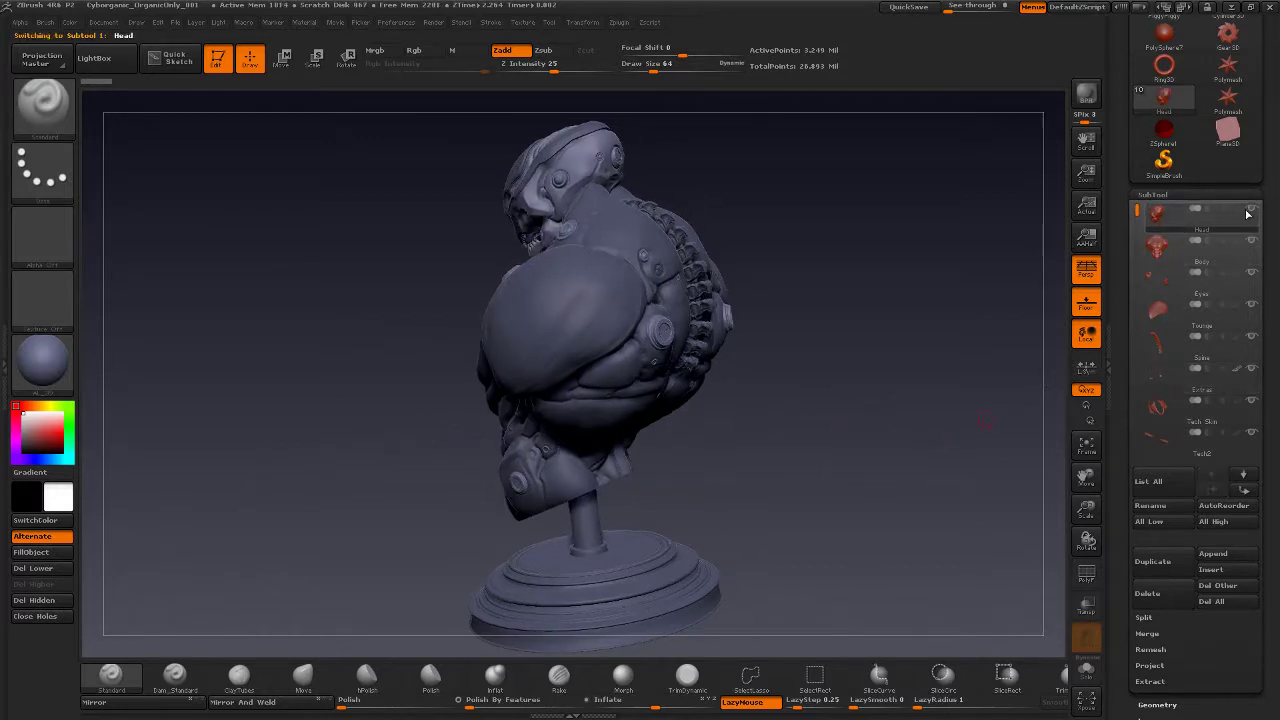
shift+click(1253, 210)
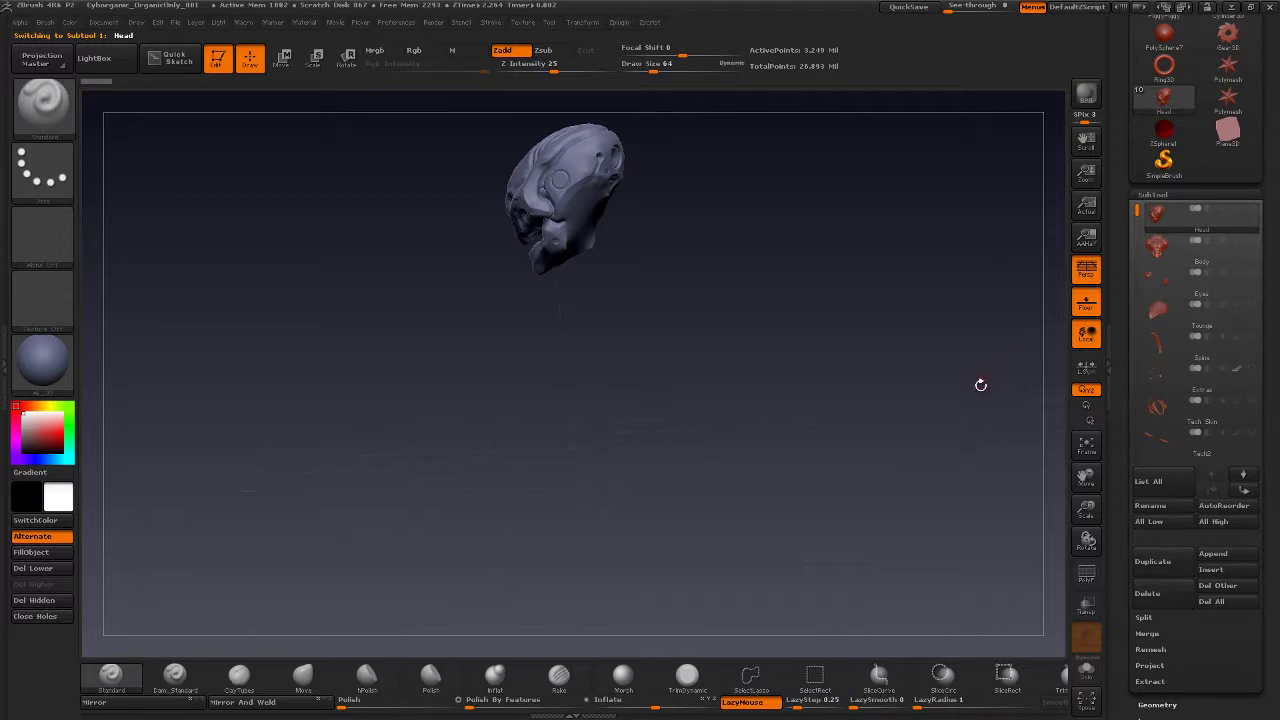
mouse_move(890, 480)
mouse_down()
mouse_move(903, 451)
mouse_move(846, 451)
mouse_move(860, 443)
mouse_move(857, 497)
mouse_move(890, 450)
mouse_up()
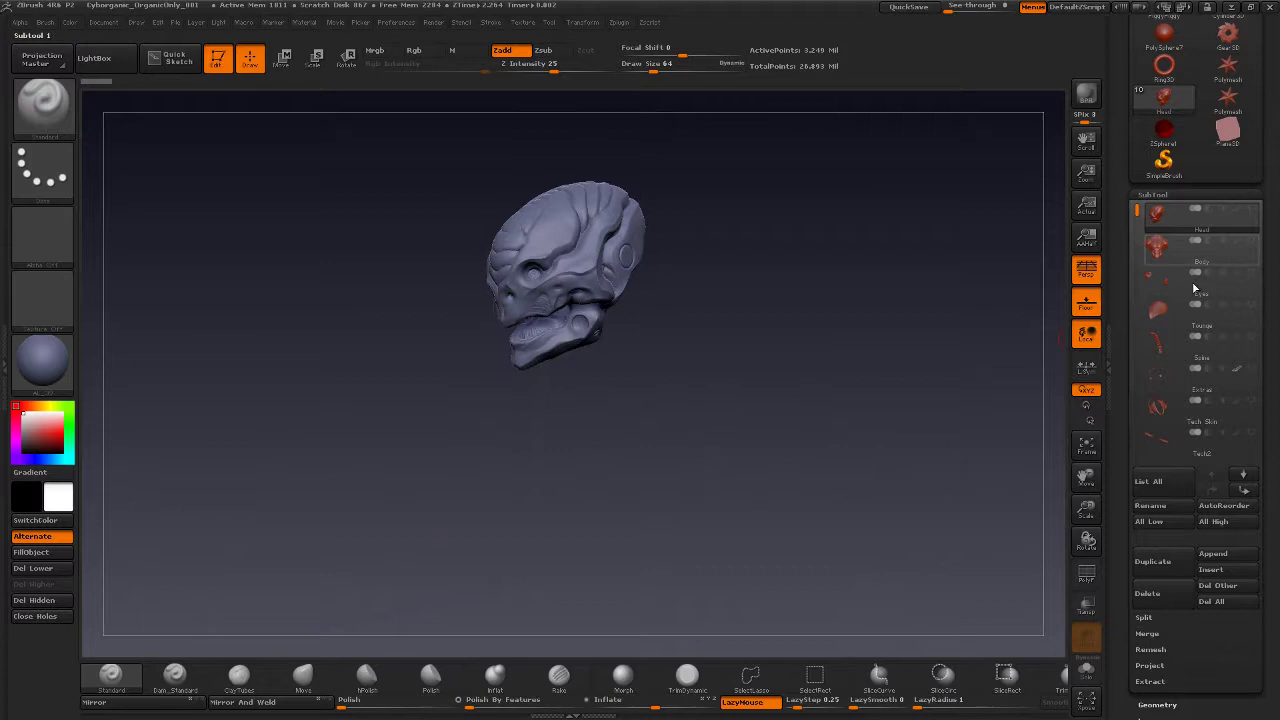
Make the Body, Eyes and Extras subtools visible together with the Head
click(1253, 242)
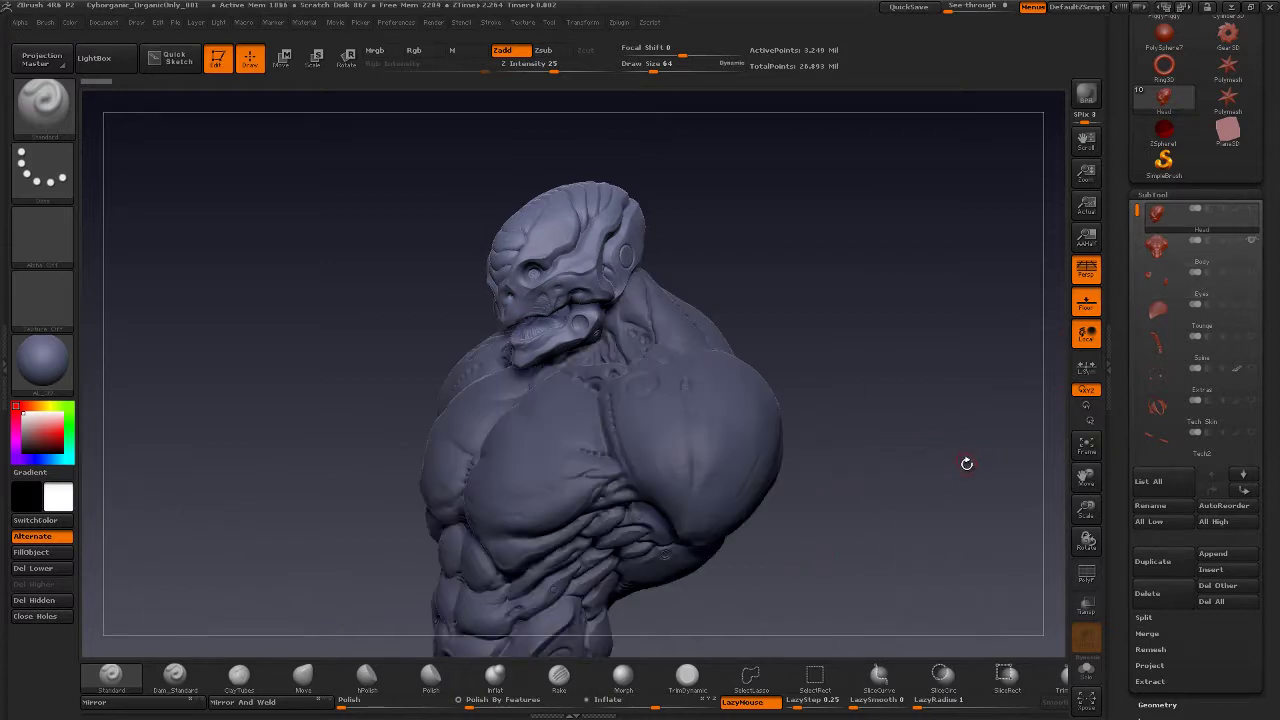
click(1253, 273)
drag(911, 443, 1018, 435)
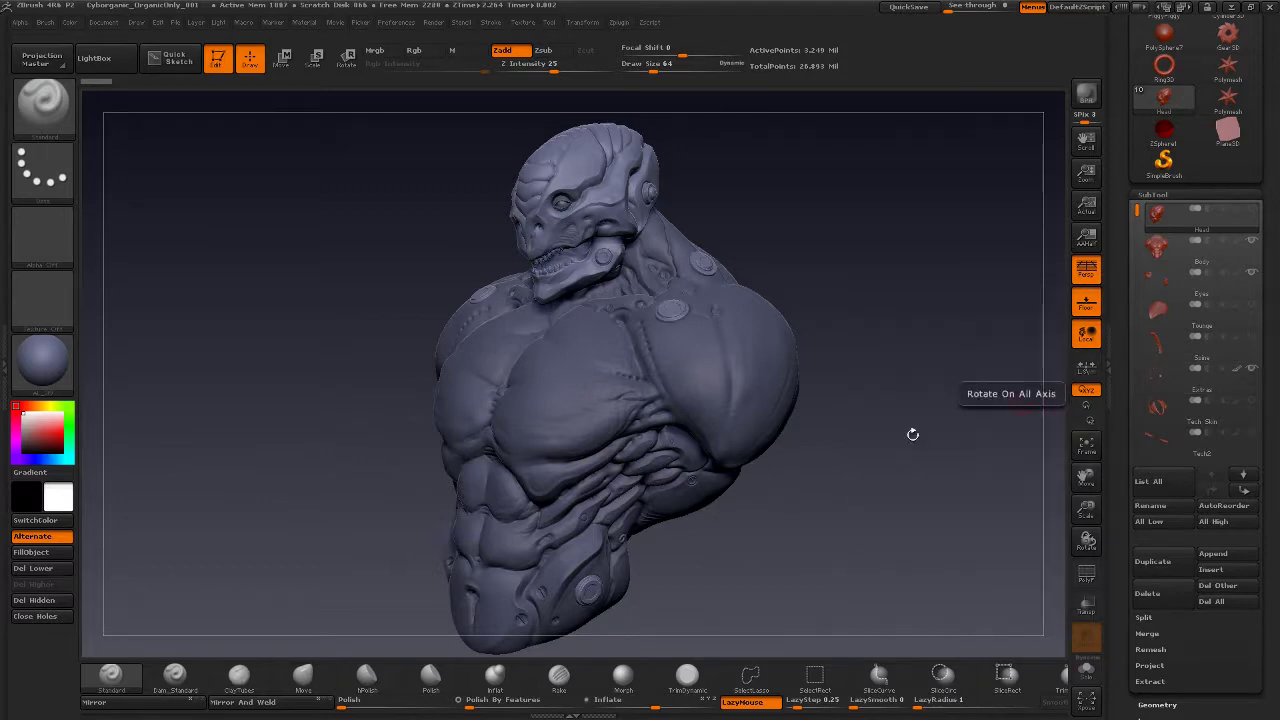
mouse_move(850, 481)
mouse_down()
mouse_move(865, 511)
mouse_move(906, 497)
mouse_move(854, 475)
mouse_move(849, 494)
mouse_move(872, 523)
mouse_move(890, 513)
mouse_move(869, 500)
mouse_move(837, 510)
mouse_up()
mouse_move(805, 283)
mouse_down()
mouse_move(752, 254)
mouse_move(780, 237)
mouse_move(700, 280)
mouse_up()
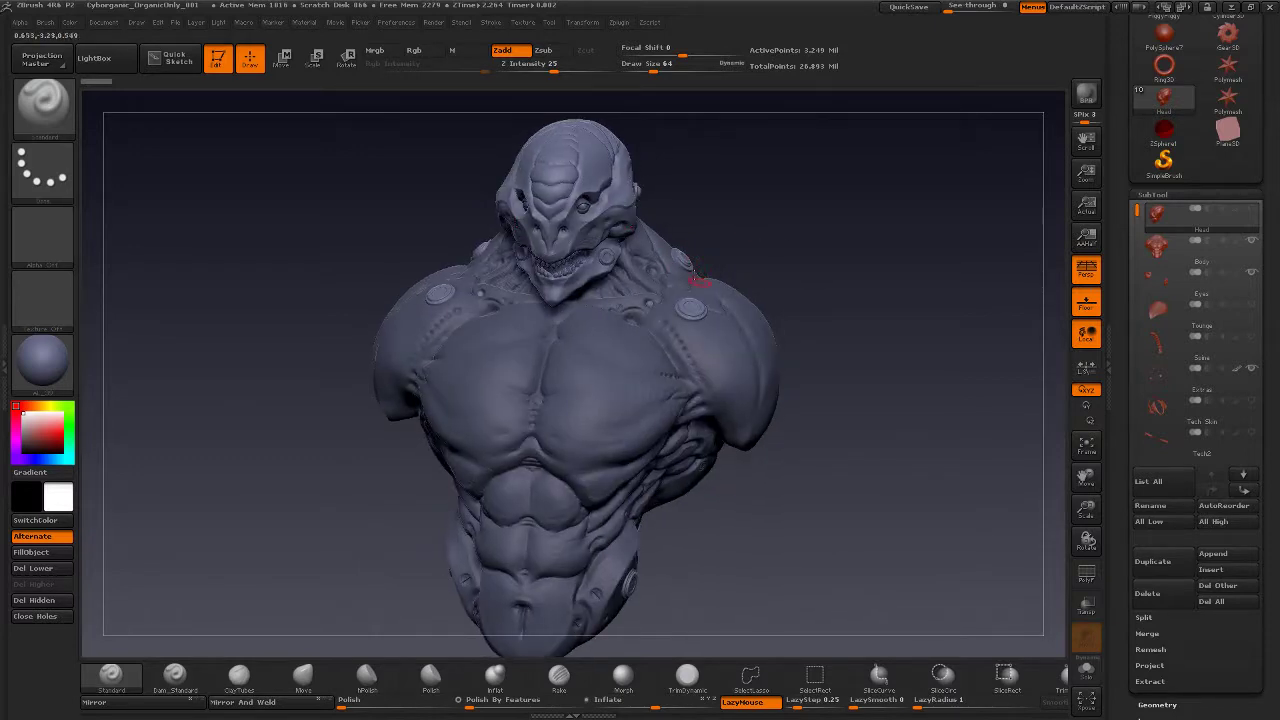
mouse_move(872, 389)
mouse_down()
mouse_move(852, 398)
mouse_move(893, 384)
mouse_move(902, 452)
mouse_move(886, 426)
mouse_up()
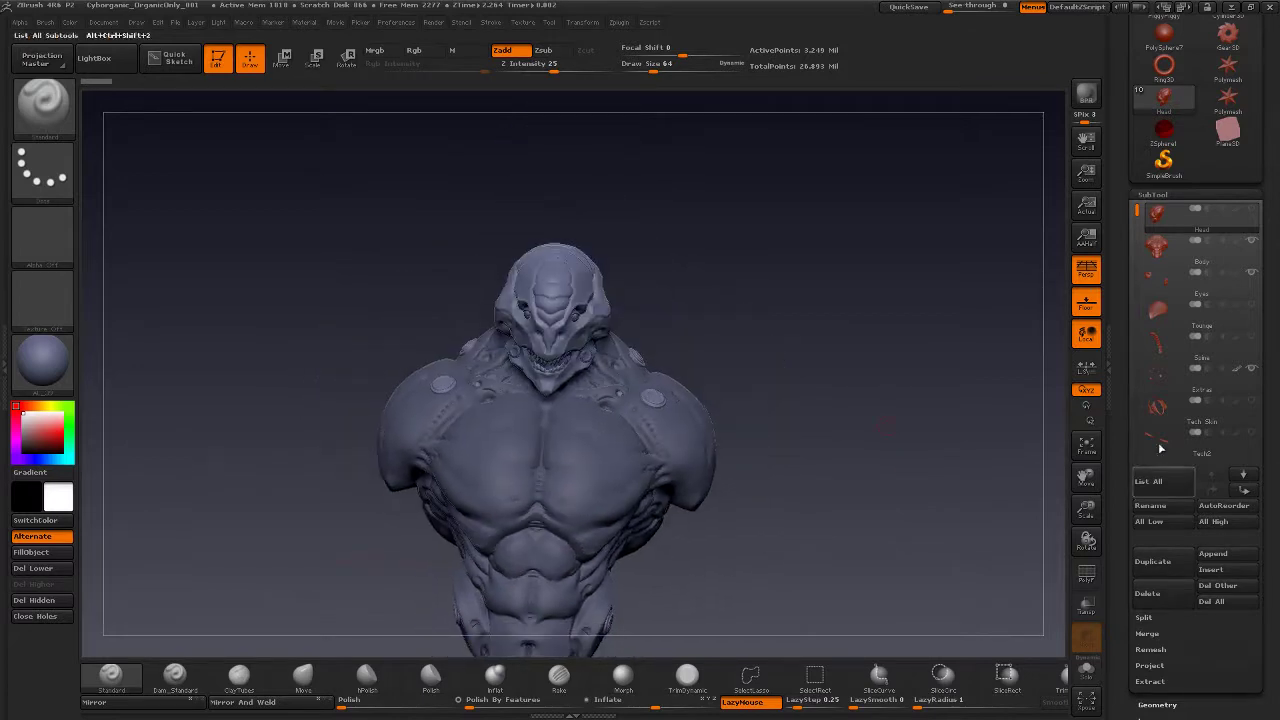
Check the remaining subtools down to Base, and expand the Merge options for the subtools
scroll(1180, 330, down, 3)
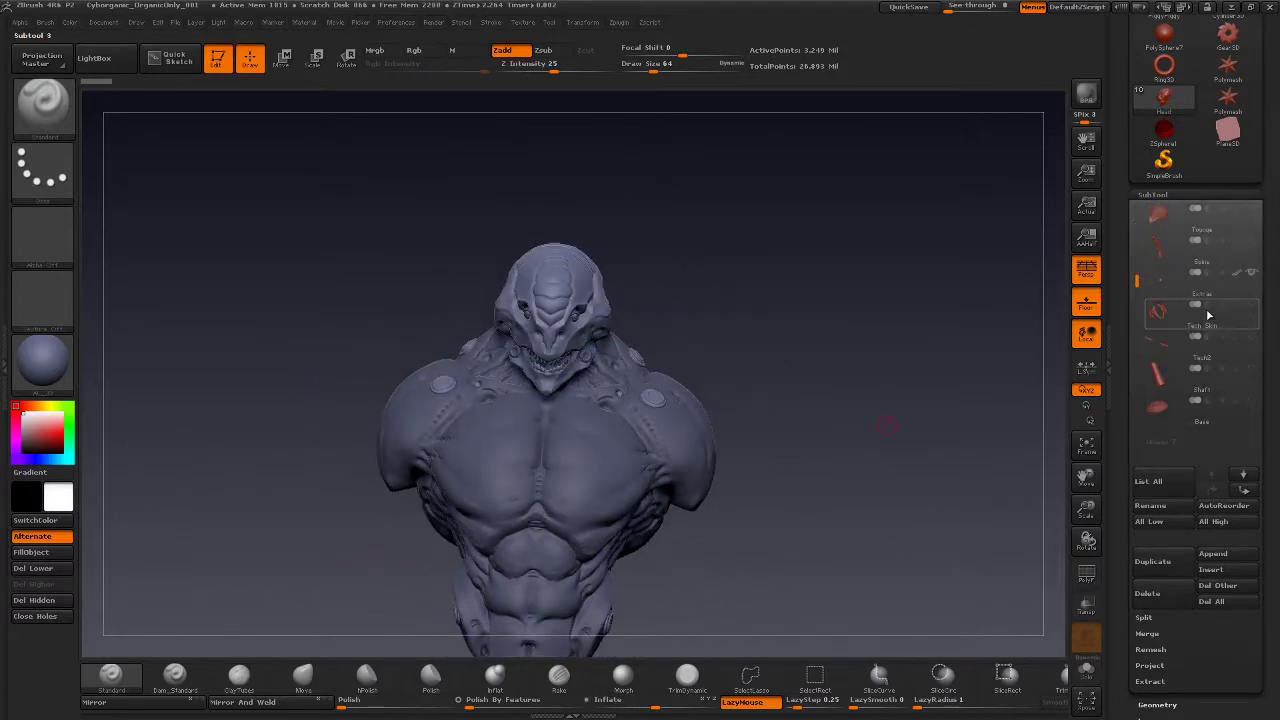
mouse_move(1160, 315)
mouse_move(1163, 355)
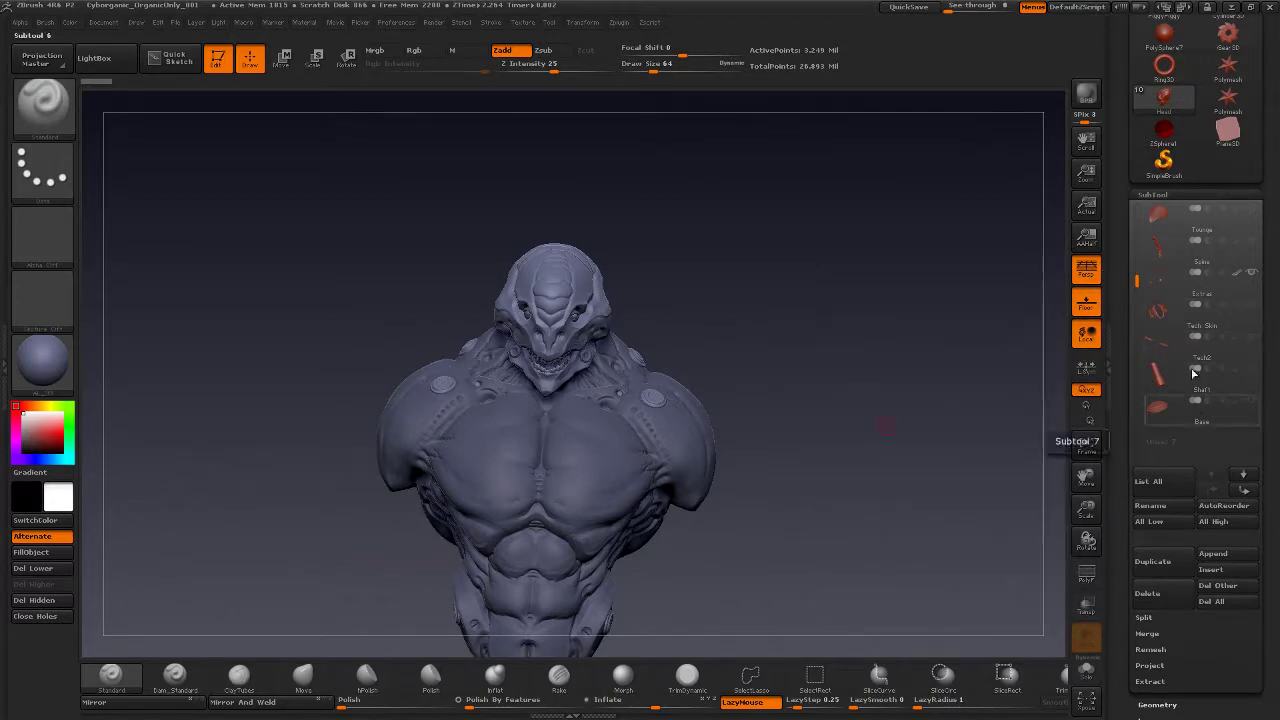
drag(878, 496, 966, 494)
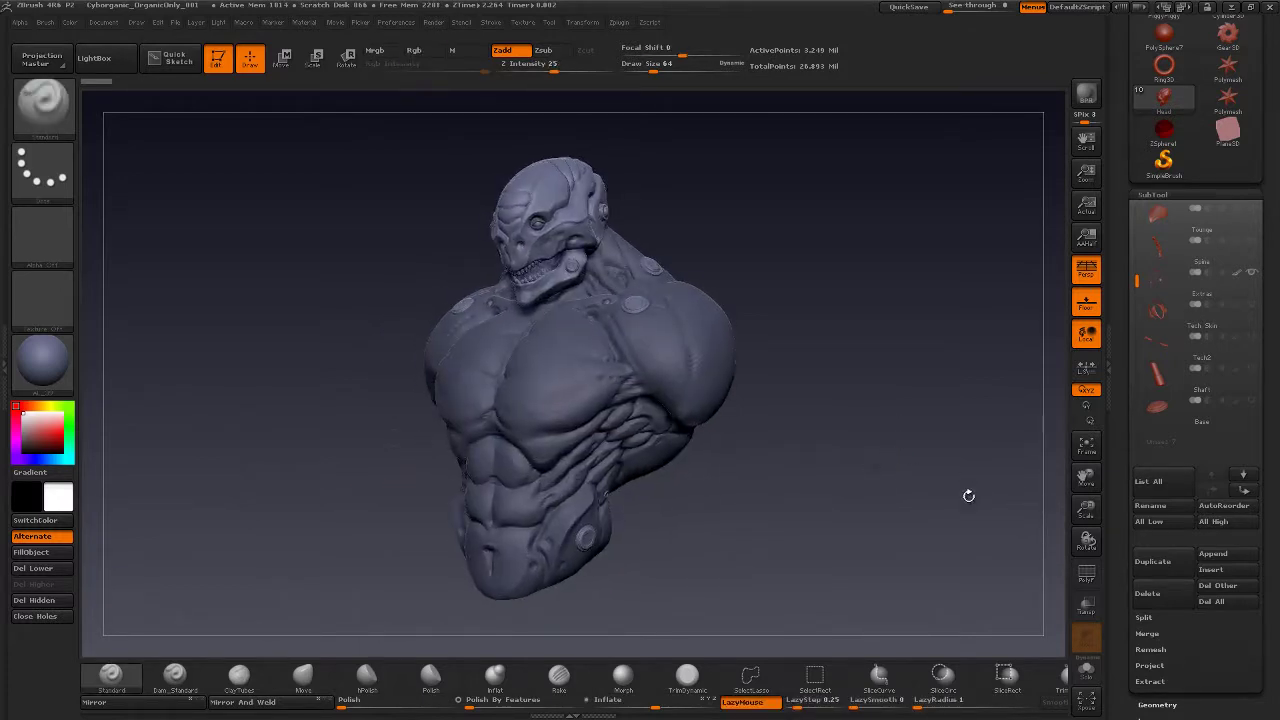
drag(1119, 495, 1122, 386)
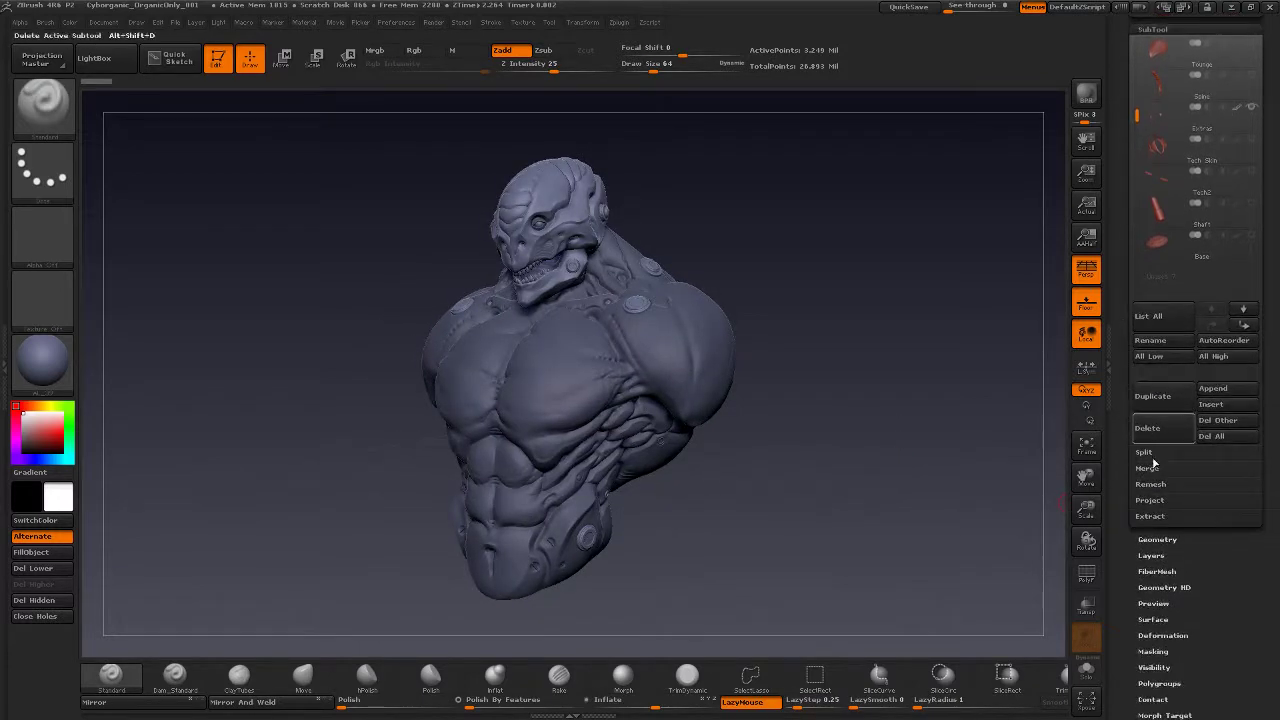
click(1154, 468)
drag(1120, 230, 1121, 359)
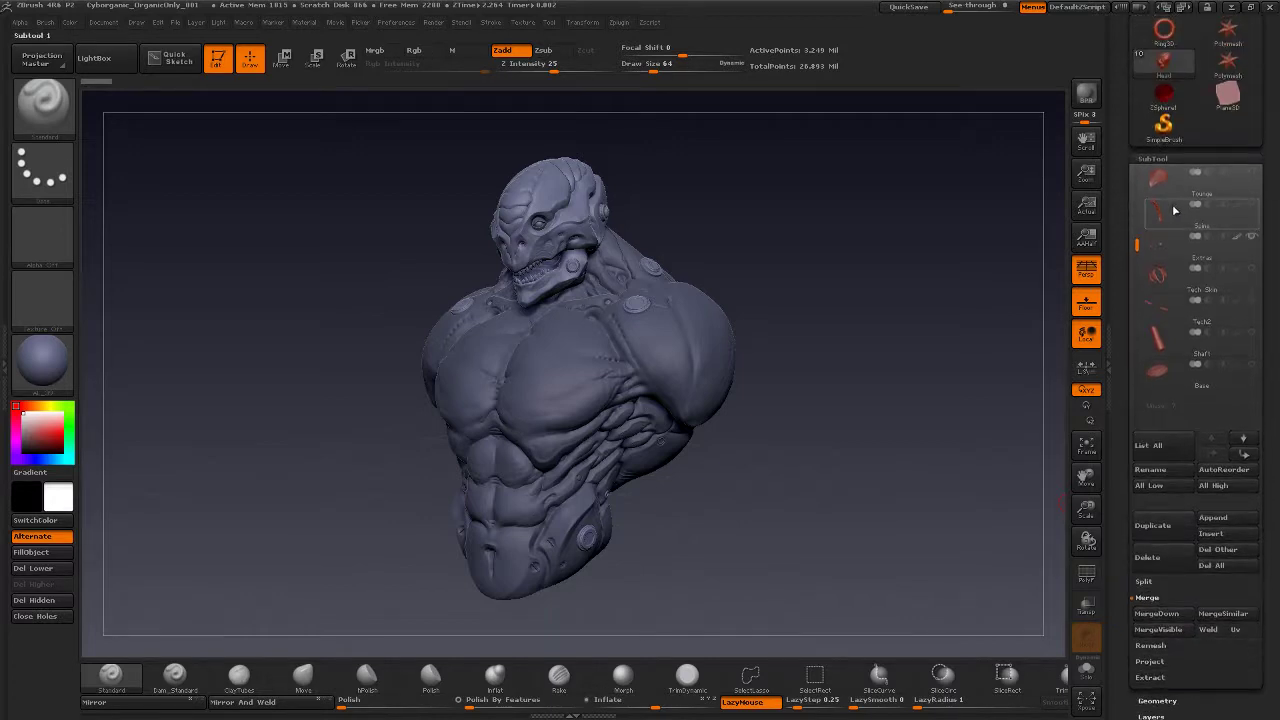
Review the subtool list from Head to Base, the merge commands and the partly shown bust
drag(1140, 200, 1140, 182)
scroll(1140, 181, up, 1)
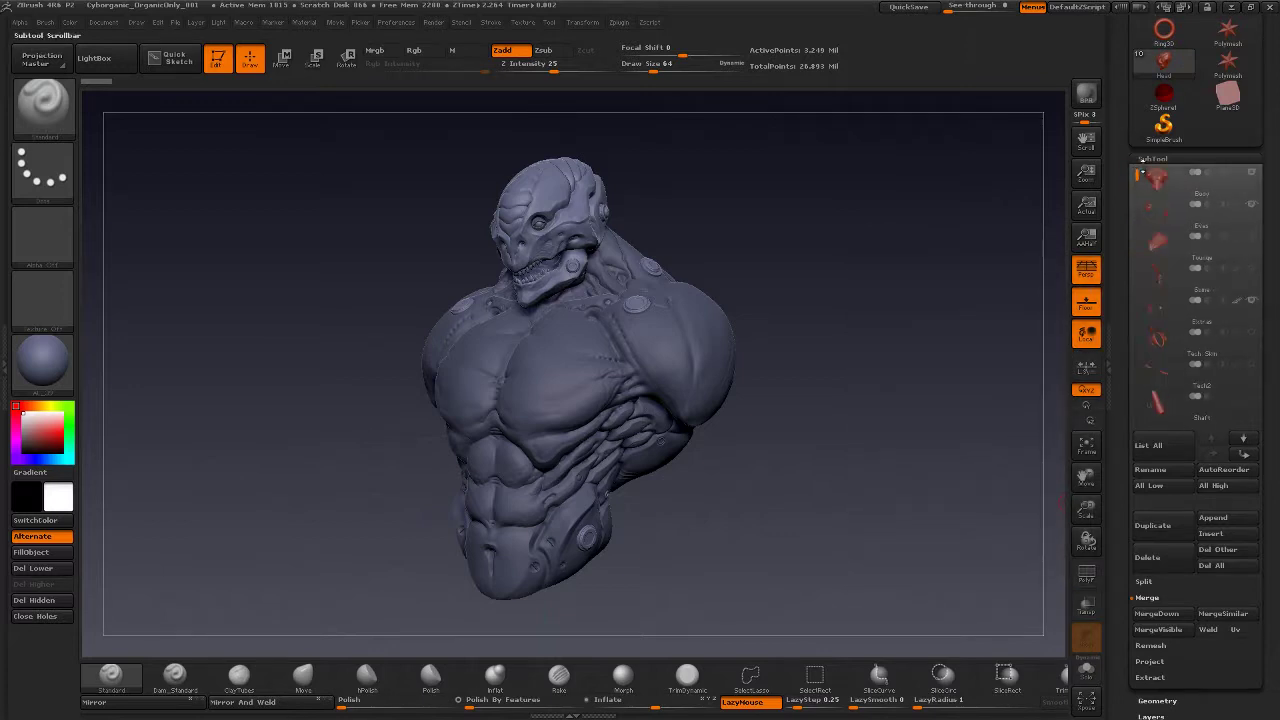
mouse_move(1141, 200)
mouse_down()
mouse_move(1141, 283)
mouse_move(1141, 217)
mouse_up()
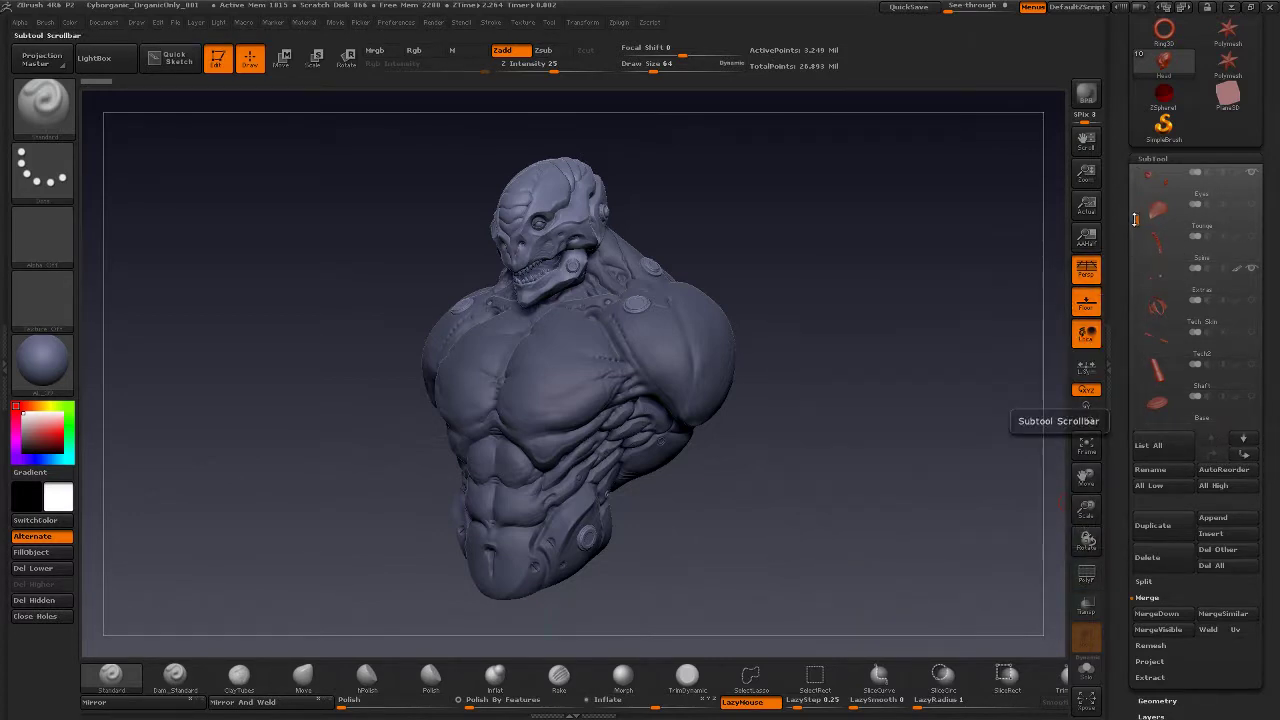
drag(1135, 218, 1135, 157)
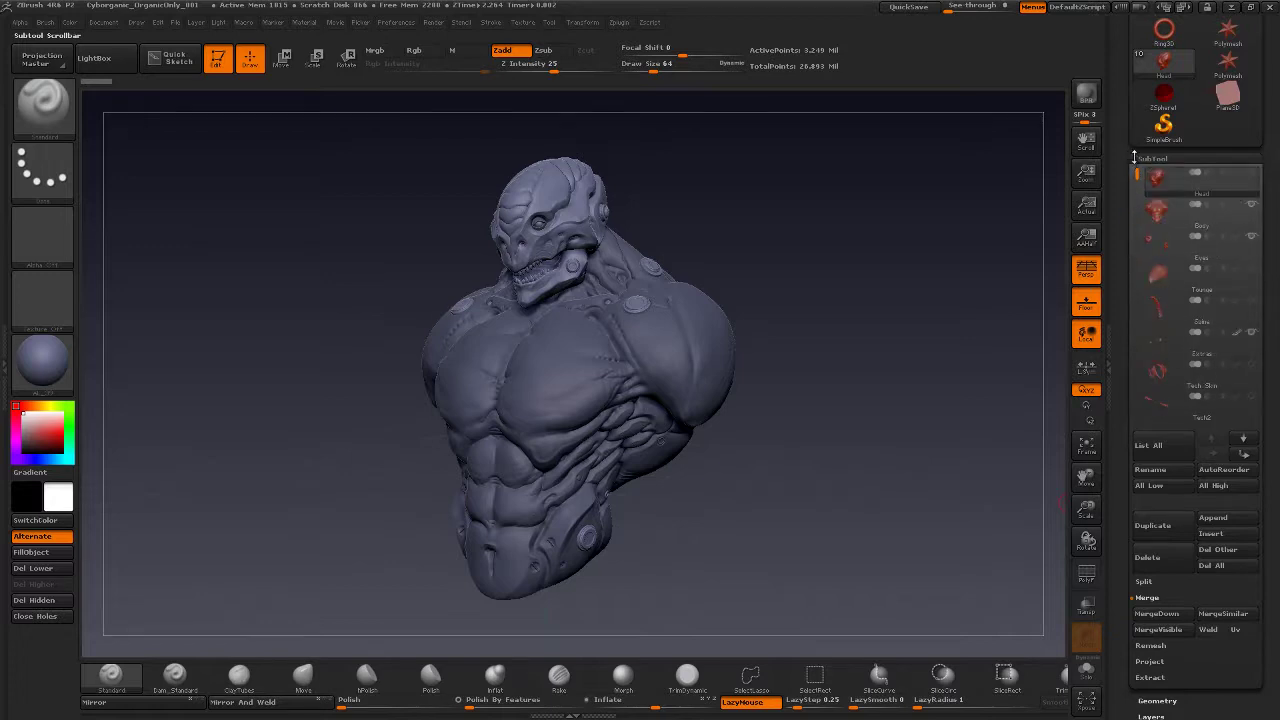
drag(1122, 484, 1123, 367)
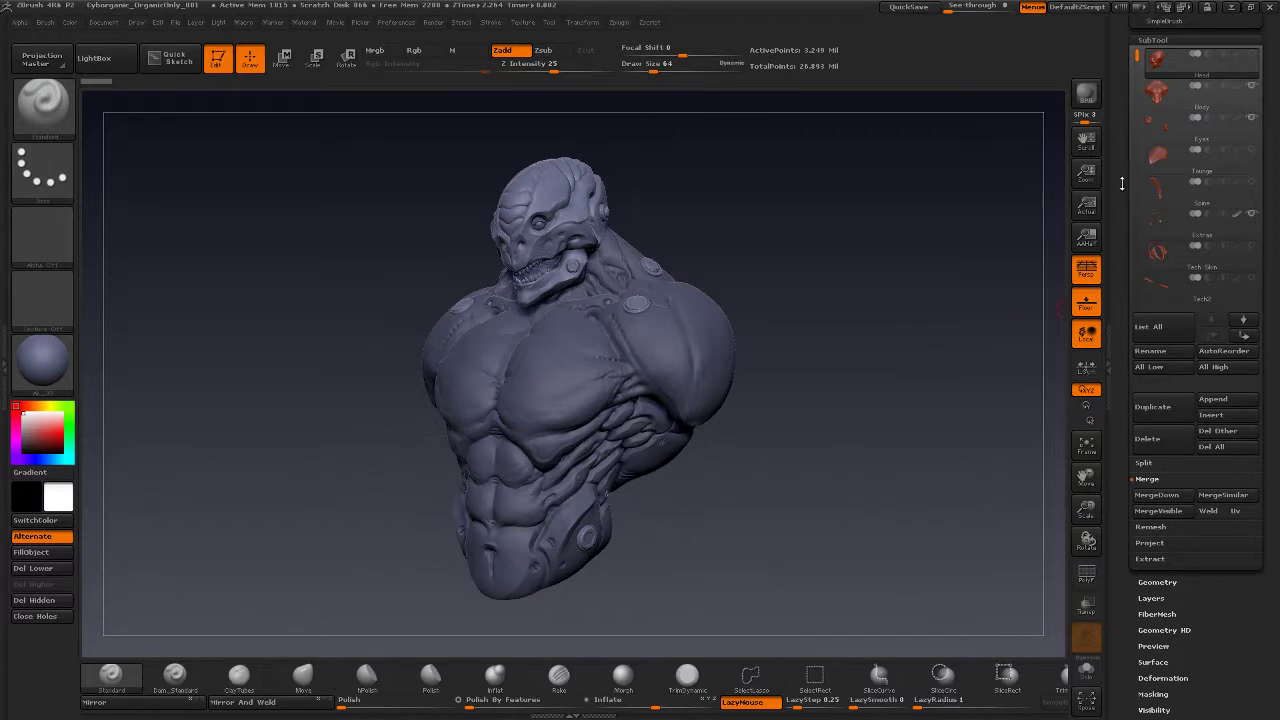
scroll(1122, 183, up, 5)
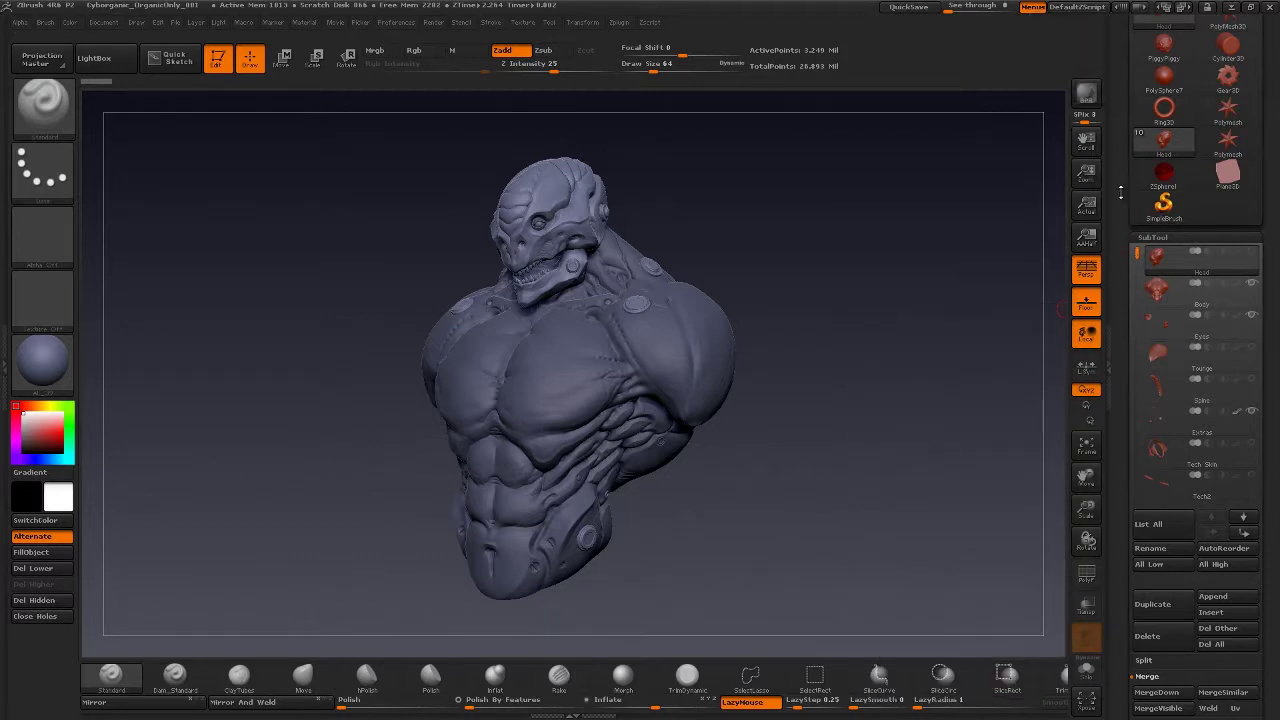
scroll(1128, 281, up, 4)
scroll(1128, 281, up, 1)
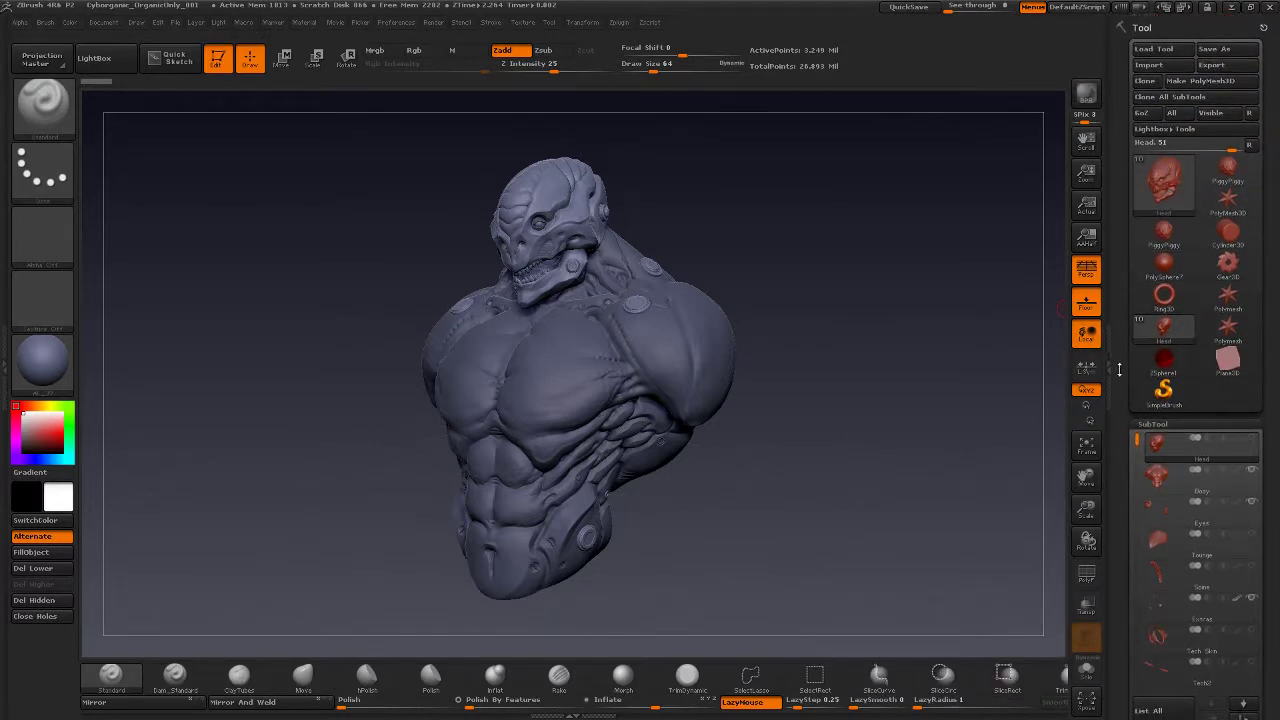
scroll(1122, 300, down, 10)
scroll(1122, 300, down, 1)
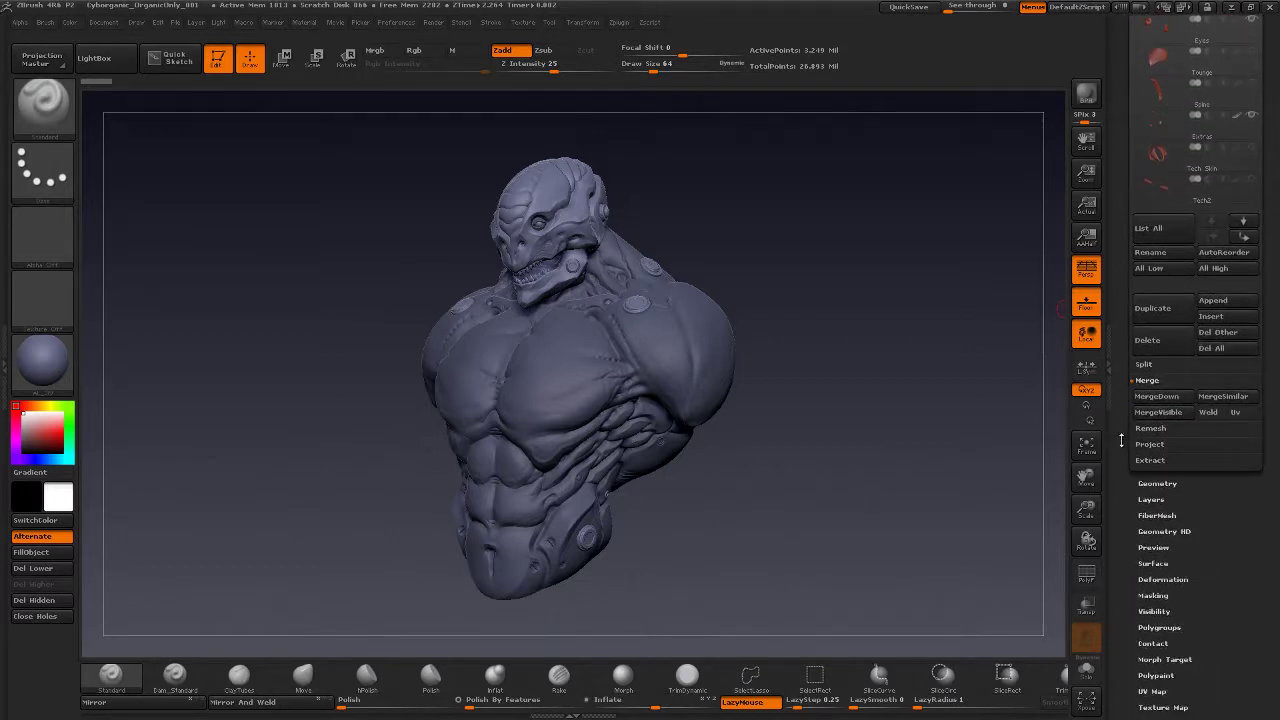
scroll(1126, 436, up, 1)
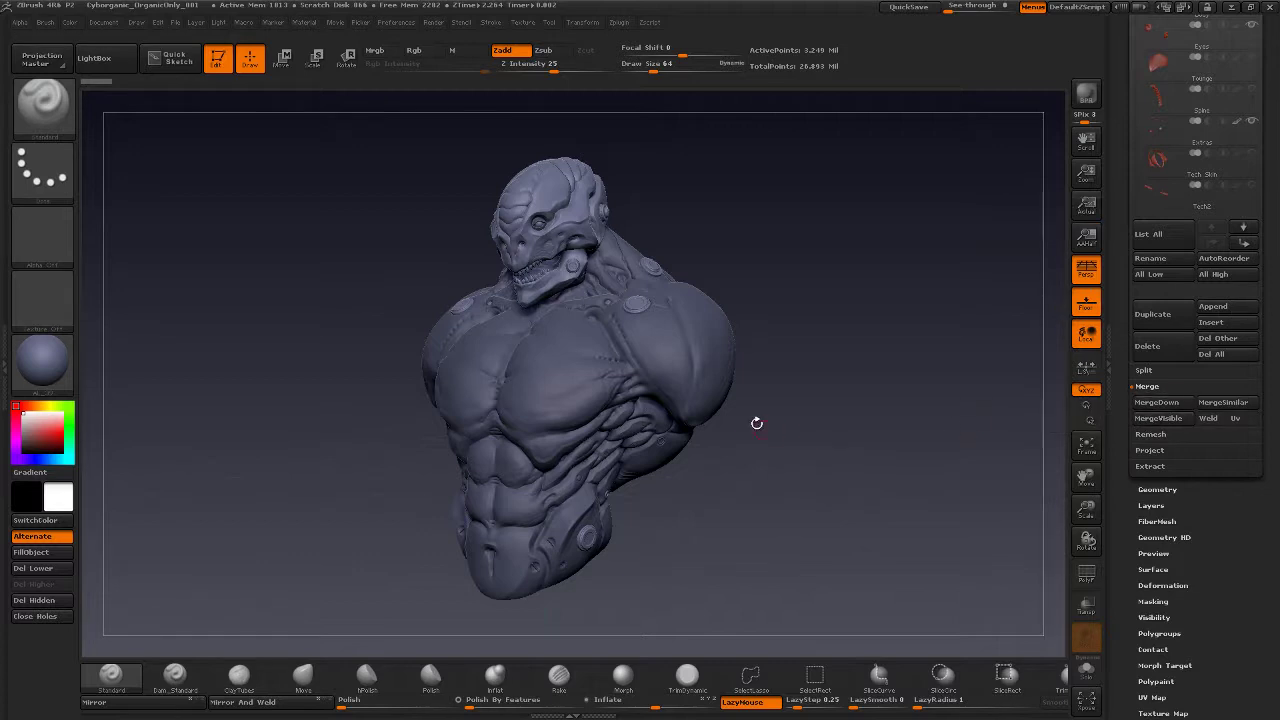
mouse_move(807, 432)
mouse_down()
mouse_move(835, 428)
mouse_move(806, 423)
mouse_up()
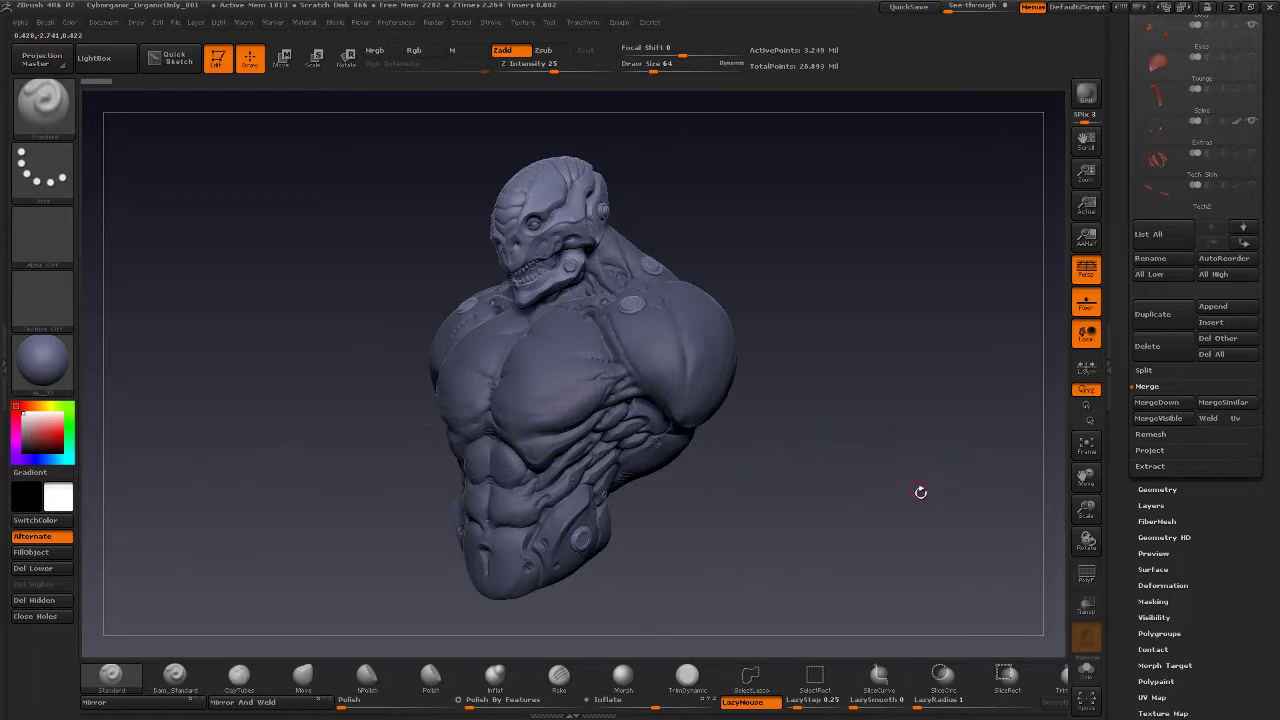
drag(914, 504, 906, 507)
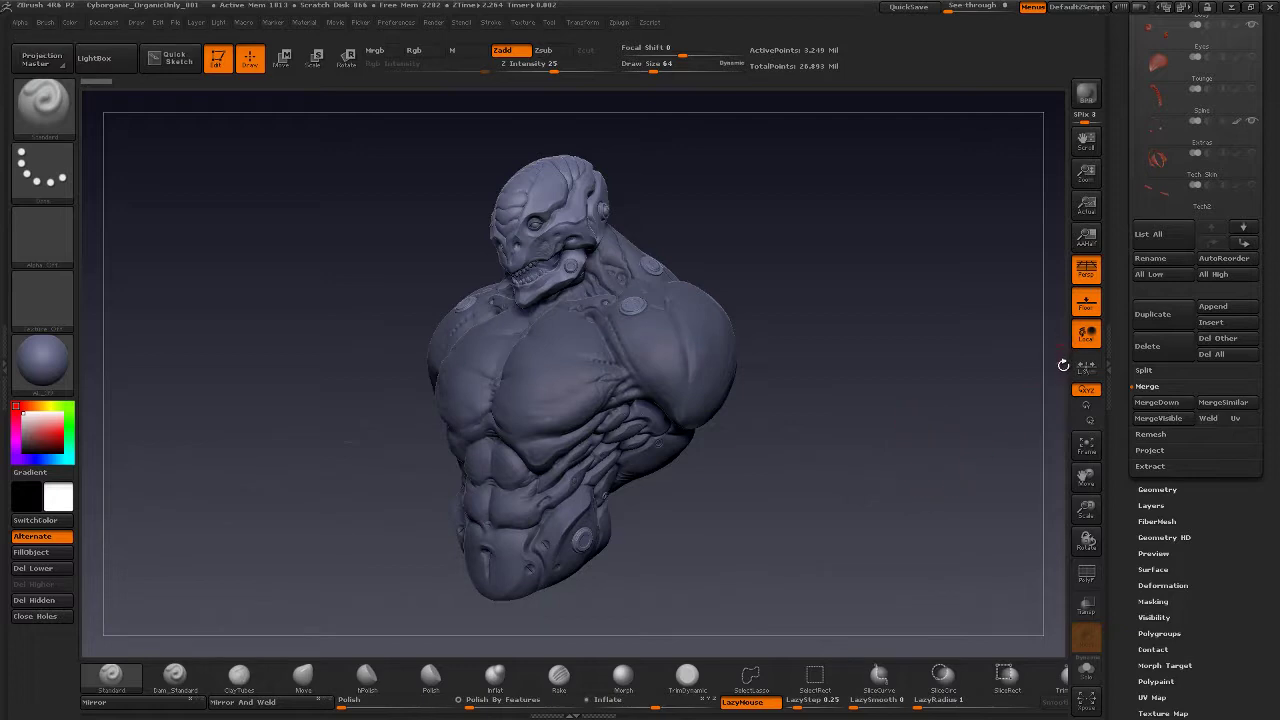
Dock the Zplugin palette beside the canvas and expand the Decimation Master settings
drag(1124, 278, 1133, 440)
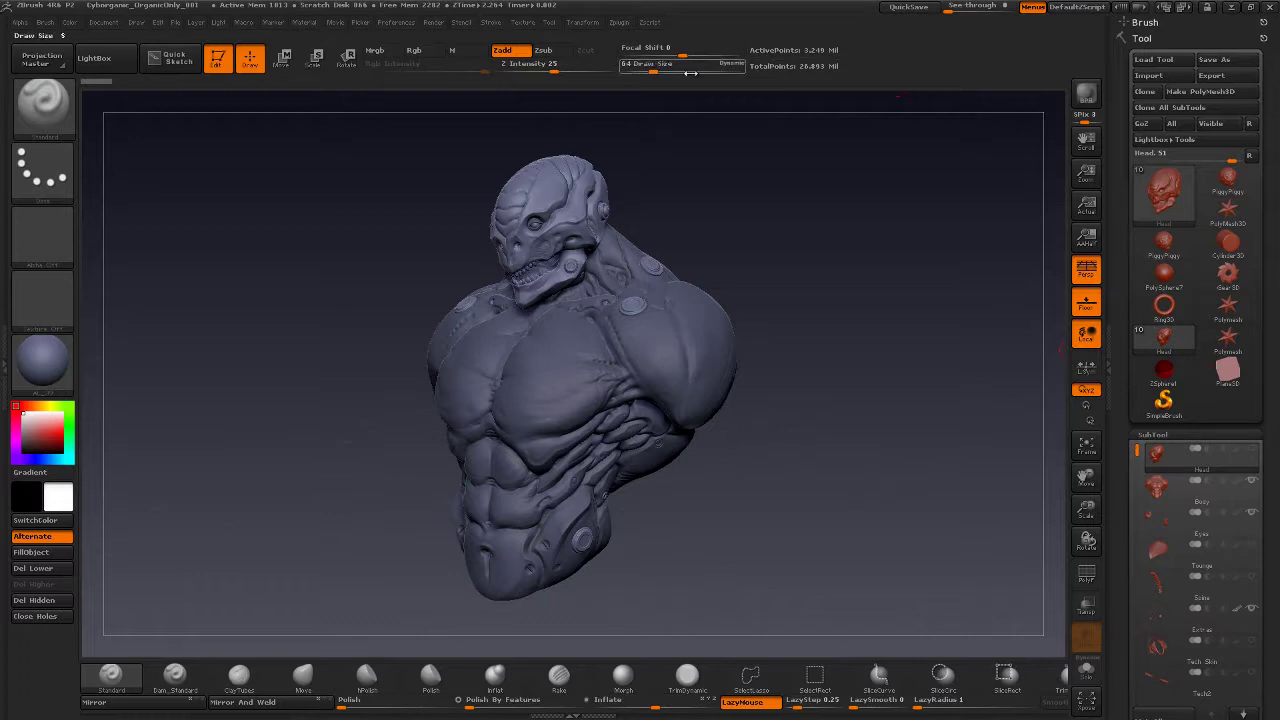
click(619, 22)
click(615, 40)
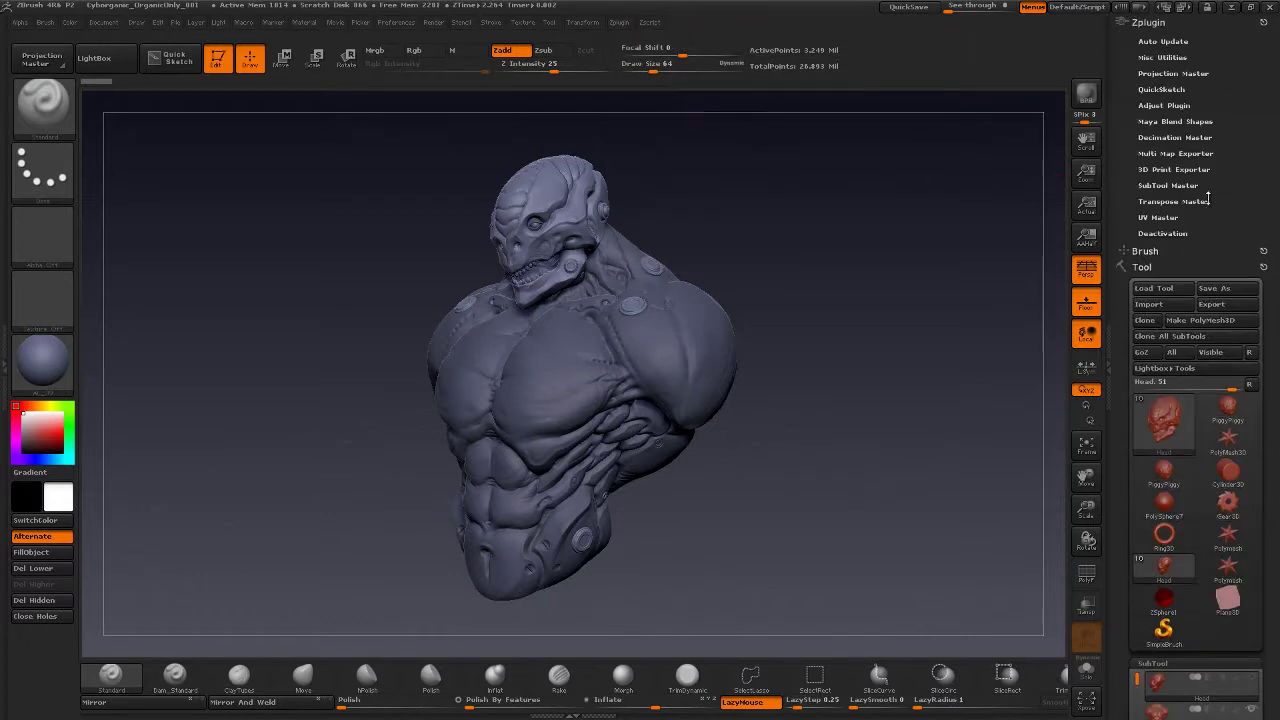
click(1192, 138)
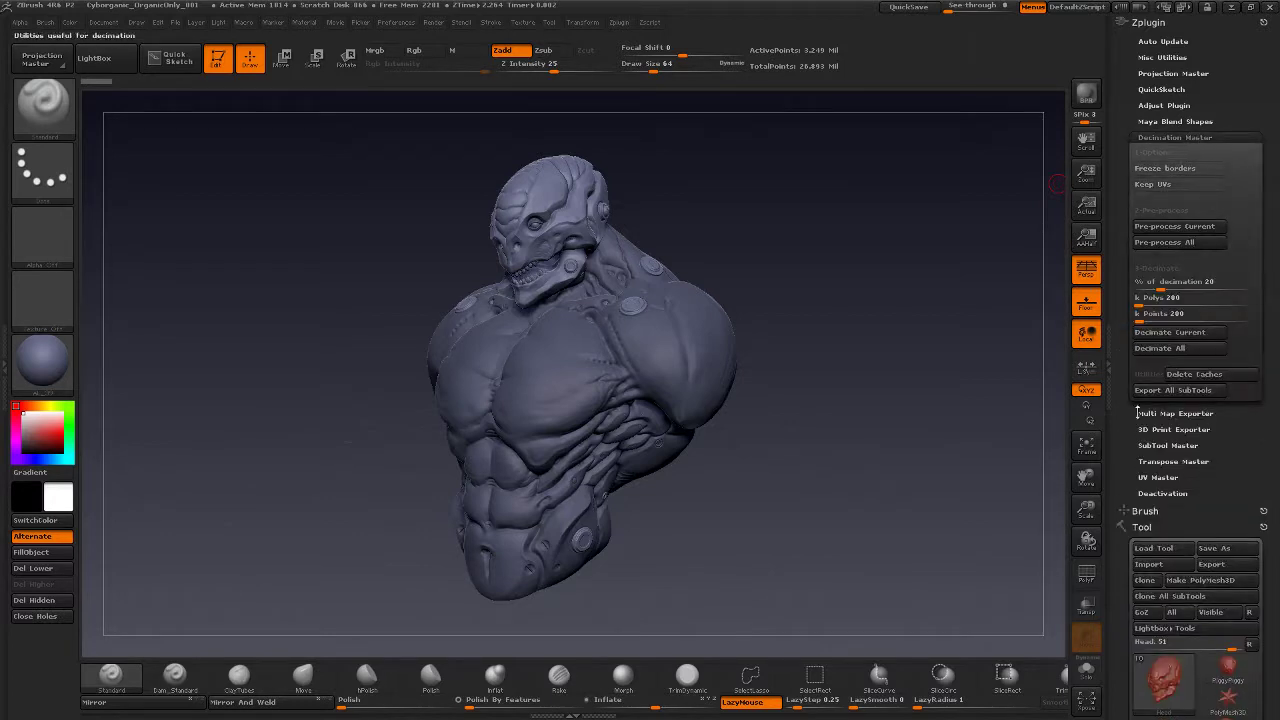
drag(1124, 446, 1134, 425)
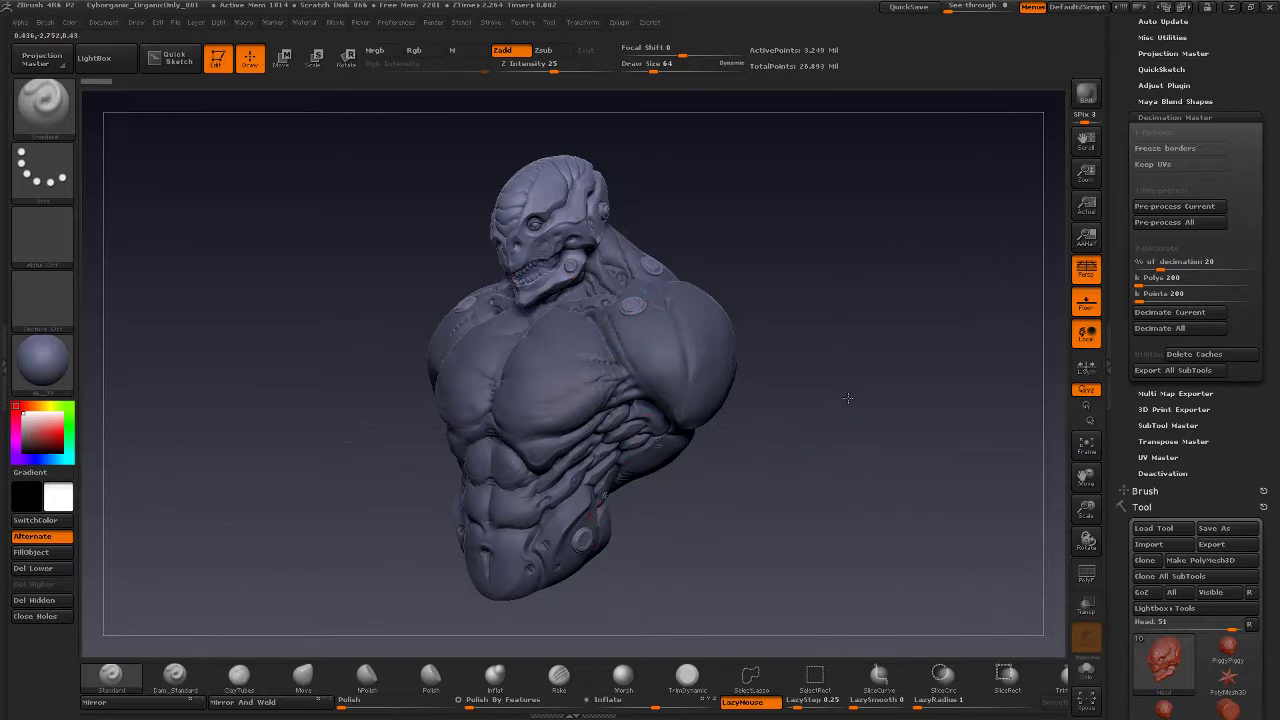
drag(848, 398, 560, 354)
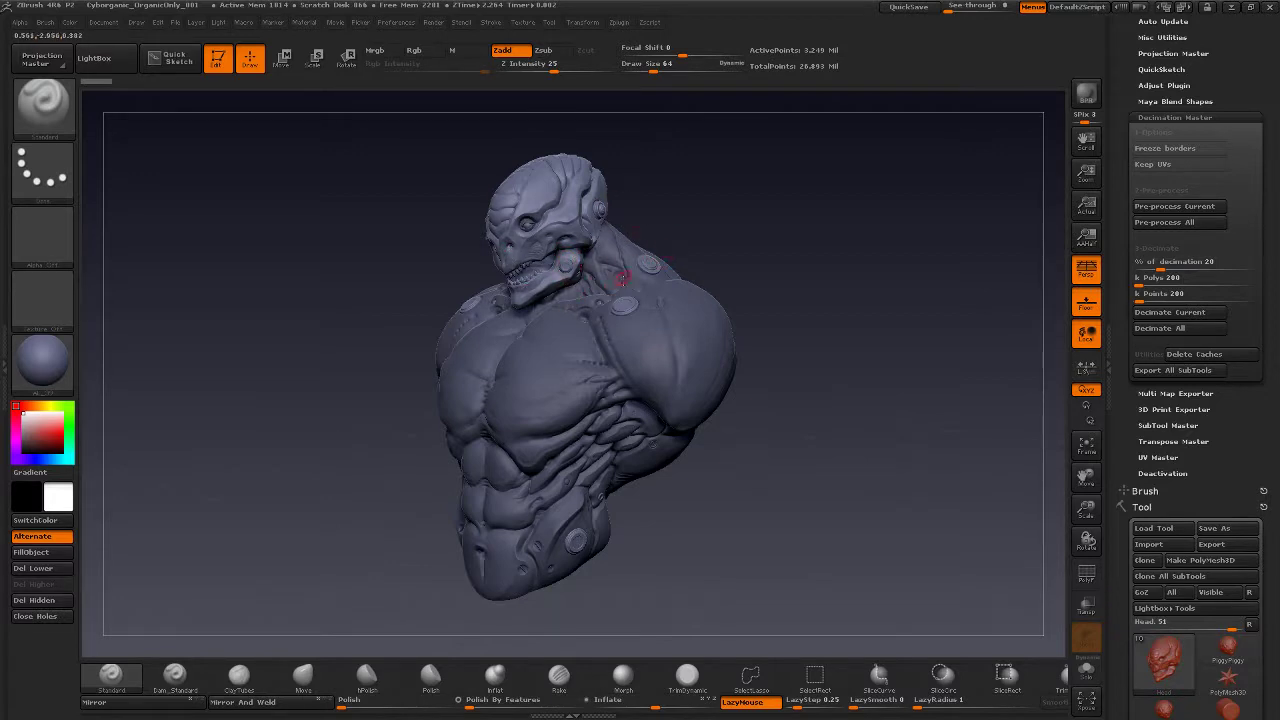
drag(765, 273, 709, 241)
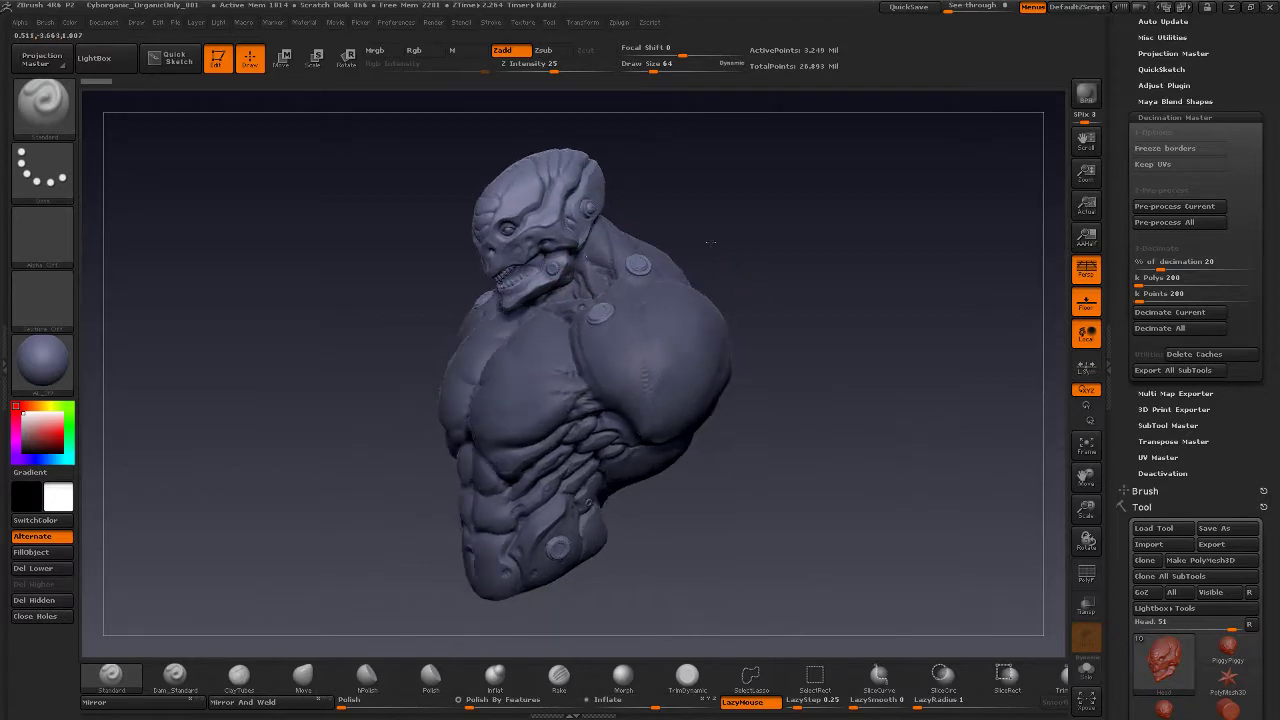
drag(763, 296, 762, 303)
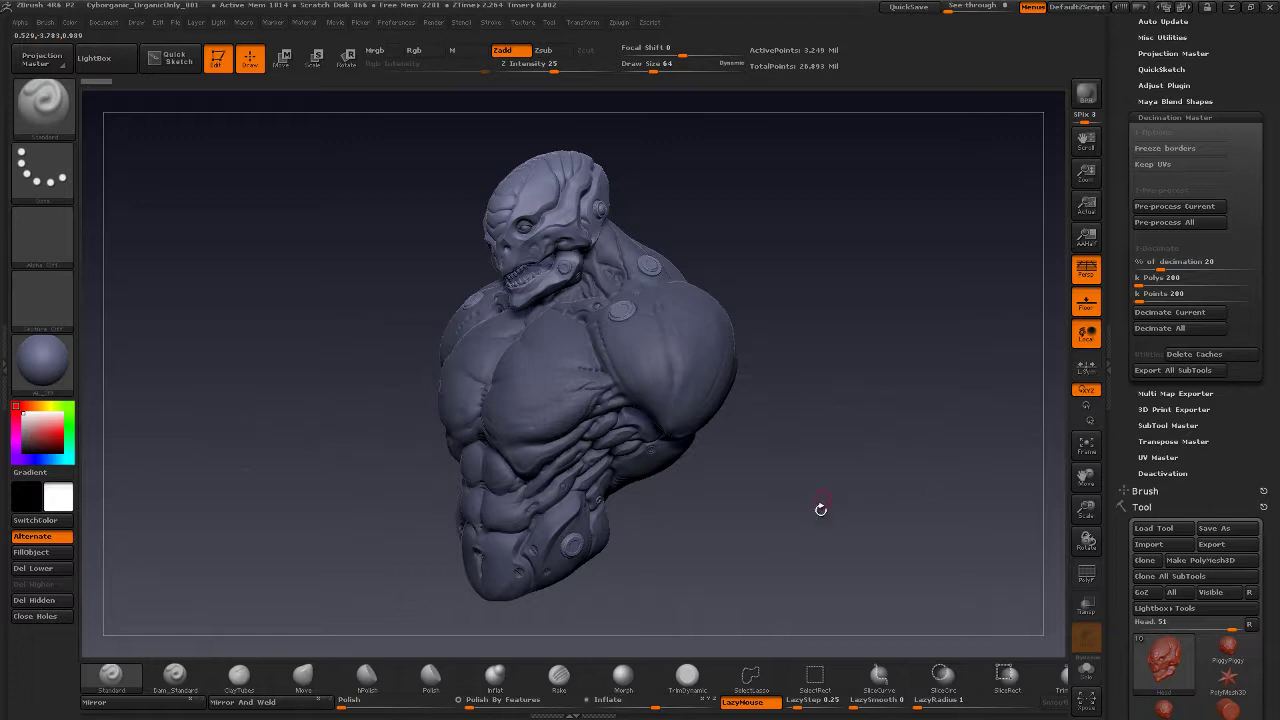
drag(820, 509, 834, 469)
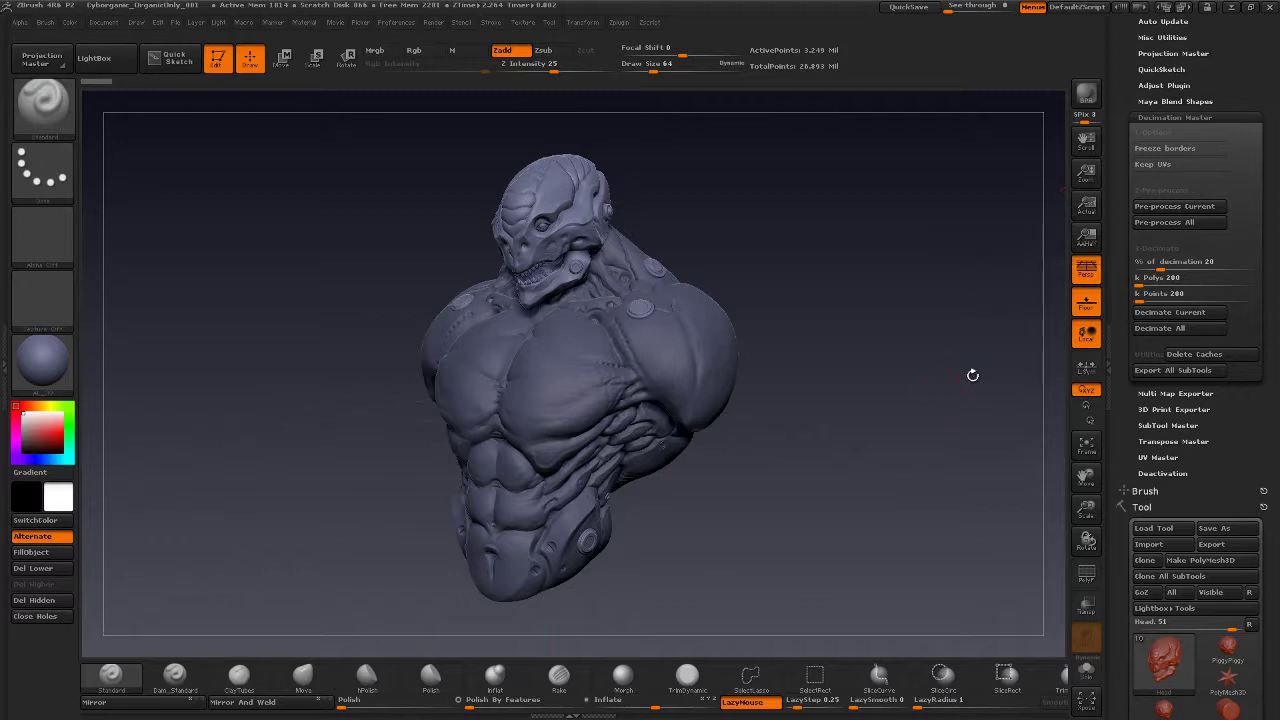
mouse_move(931, 411)
mouse_down()
mouse_move(890, 417)
mouse_move(926, 420)
mouse_up()
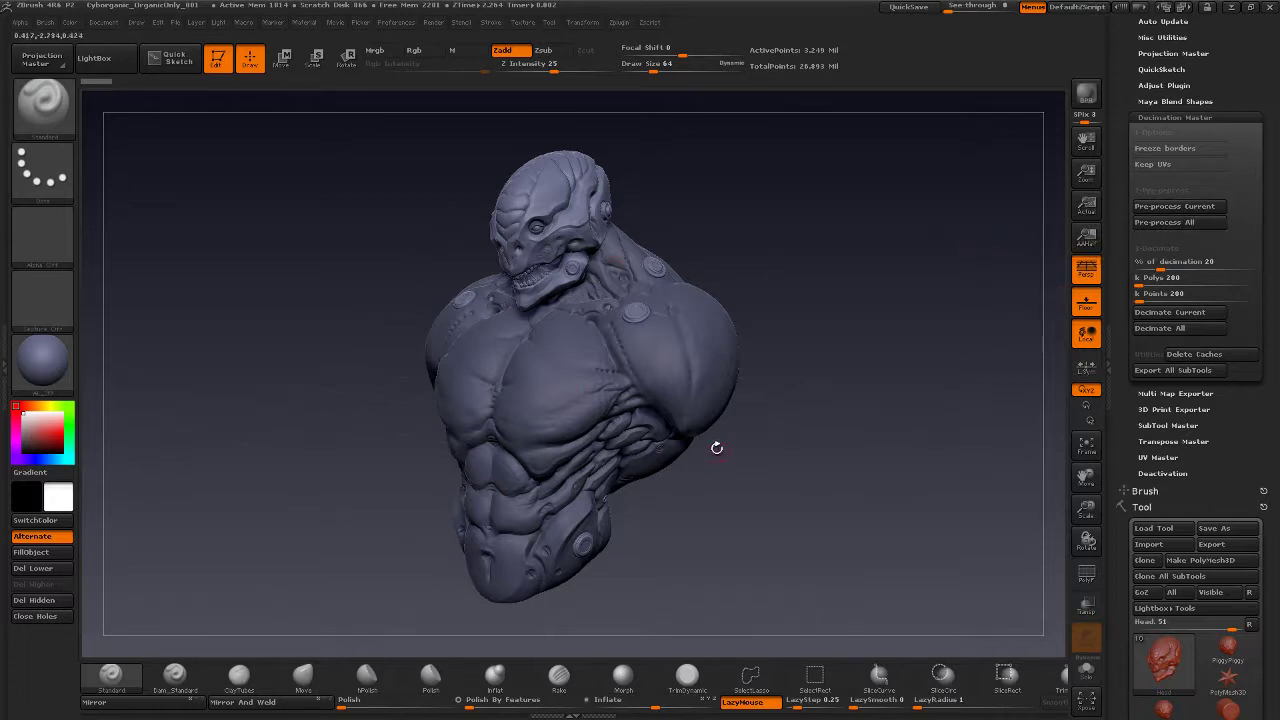
drag(719, 491, 708, 465)
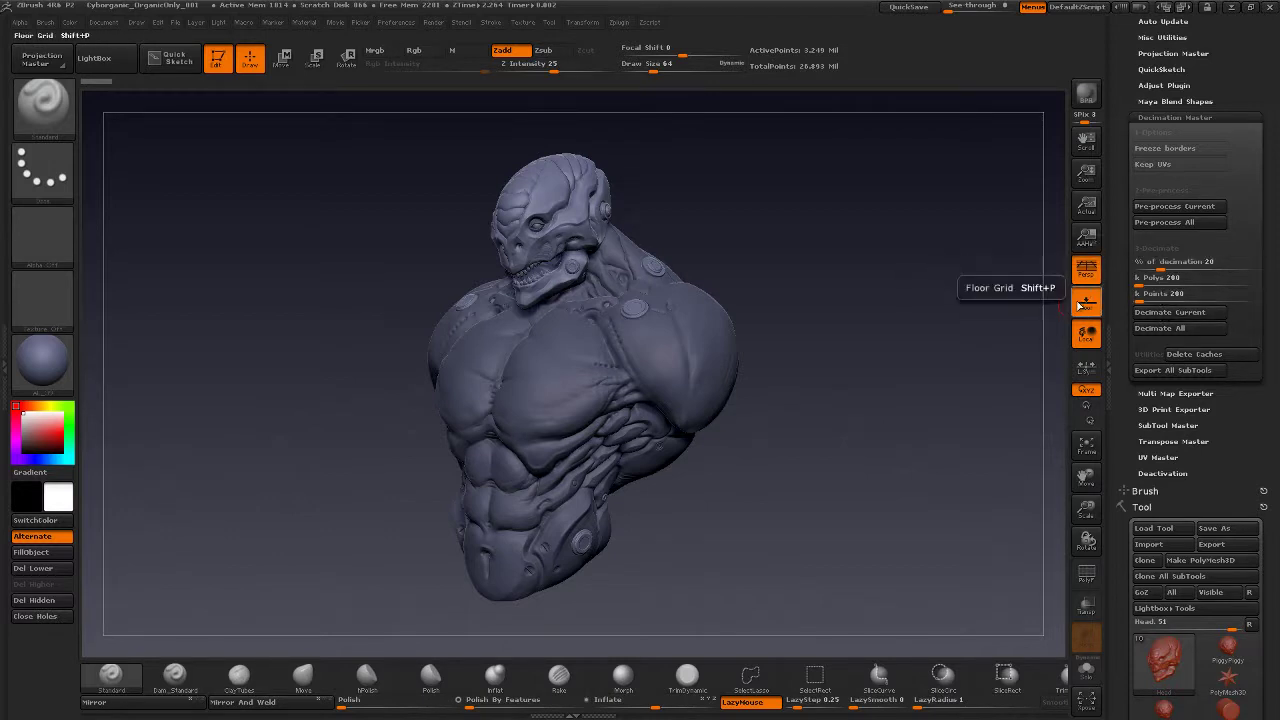
Pre-process all visible subtools of the bust for decimation
click(1181, 222)
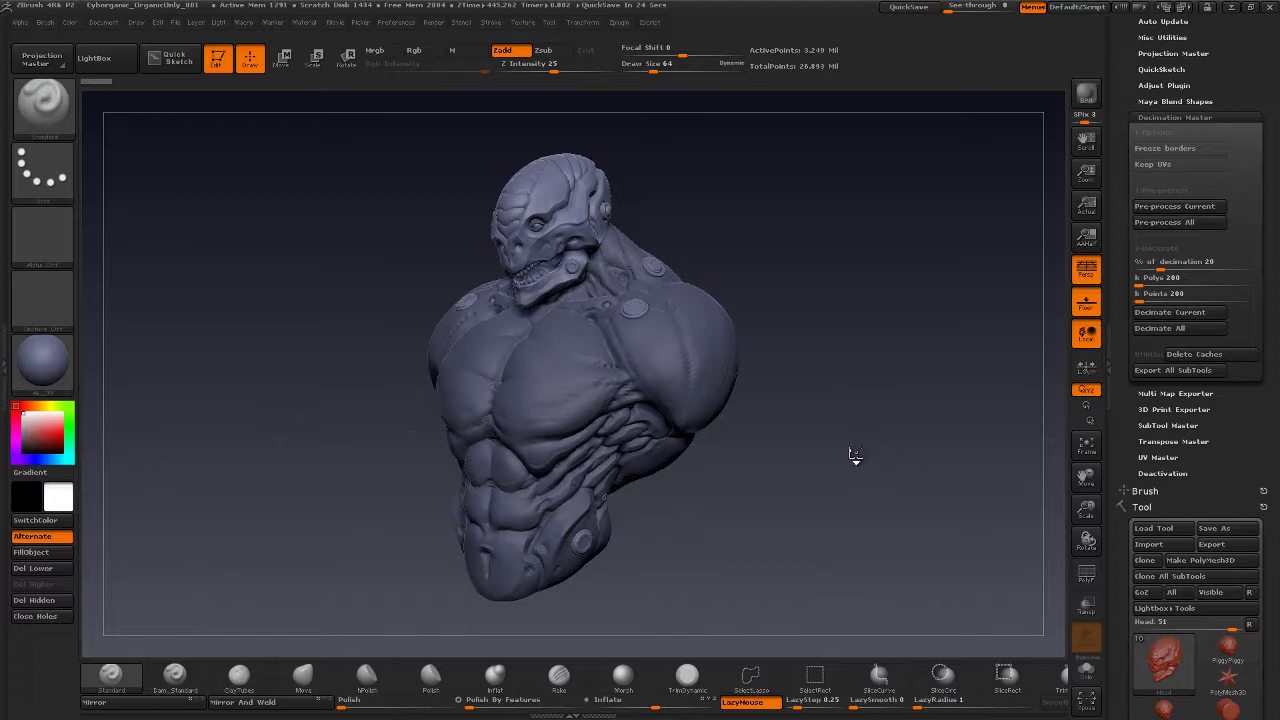
drag(851, 451, 1025, 342)
mouse_move(822, 397)
mouse_down()
mouse_move(822, 428)
mouse_move(832, 417)
mouse_move(966, 423)
mouse_up()
Isolate the Head subtool, frame it in the view and display its polyframe
click(1087, 674)
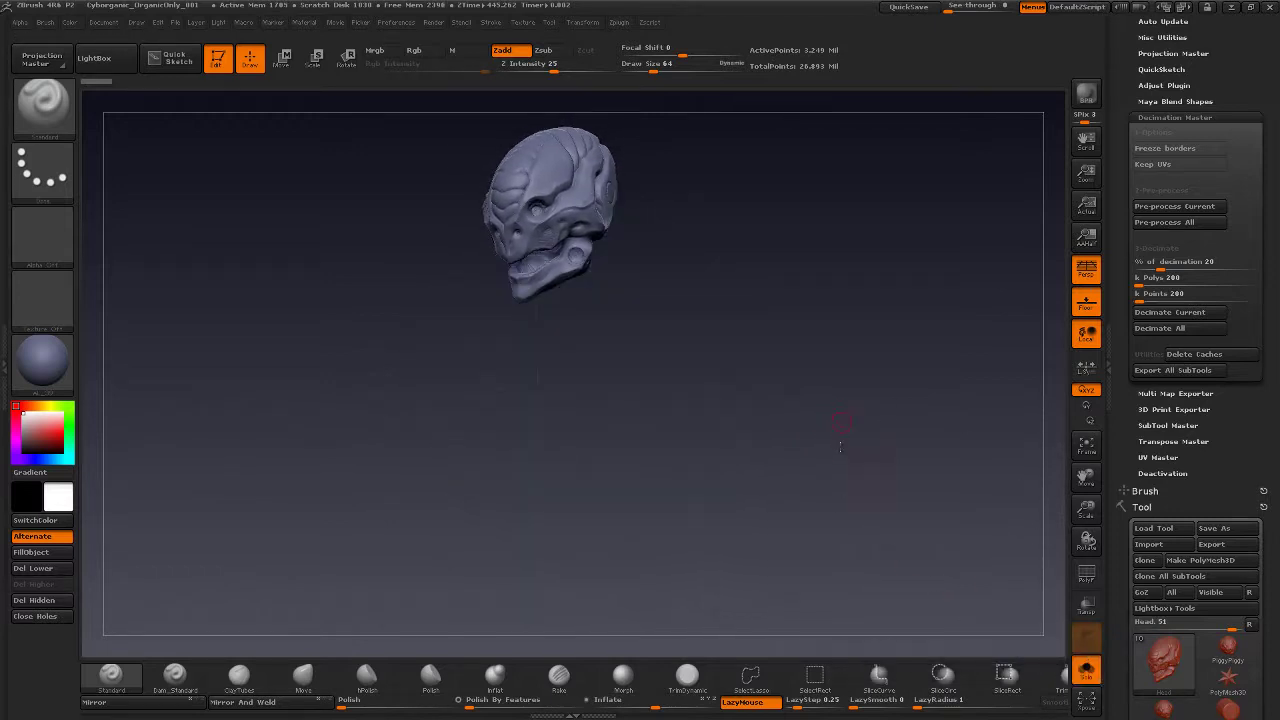
alt+drag(844, 414, 821, 575)
key(f)
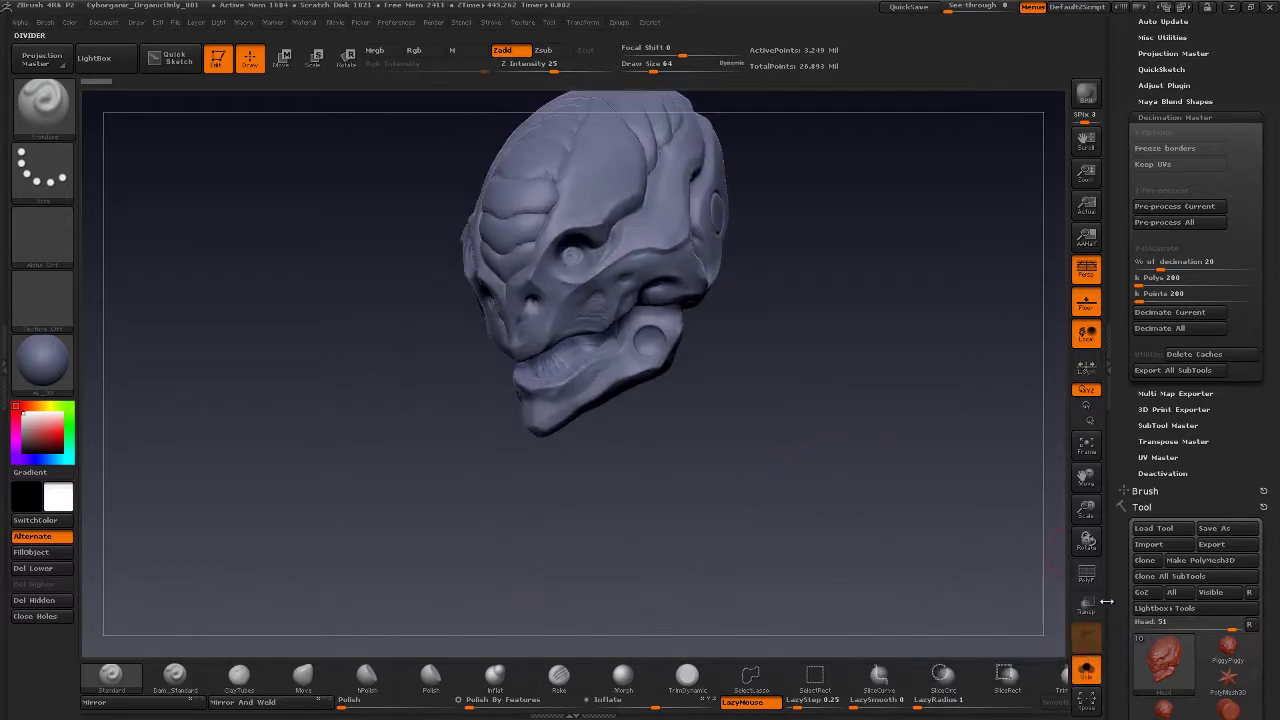
key(shift+f)
drag(829, 405, 598, 458)
drag(845, 535, 830, 506)
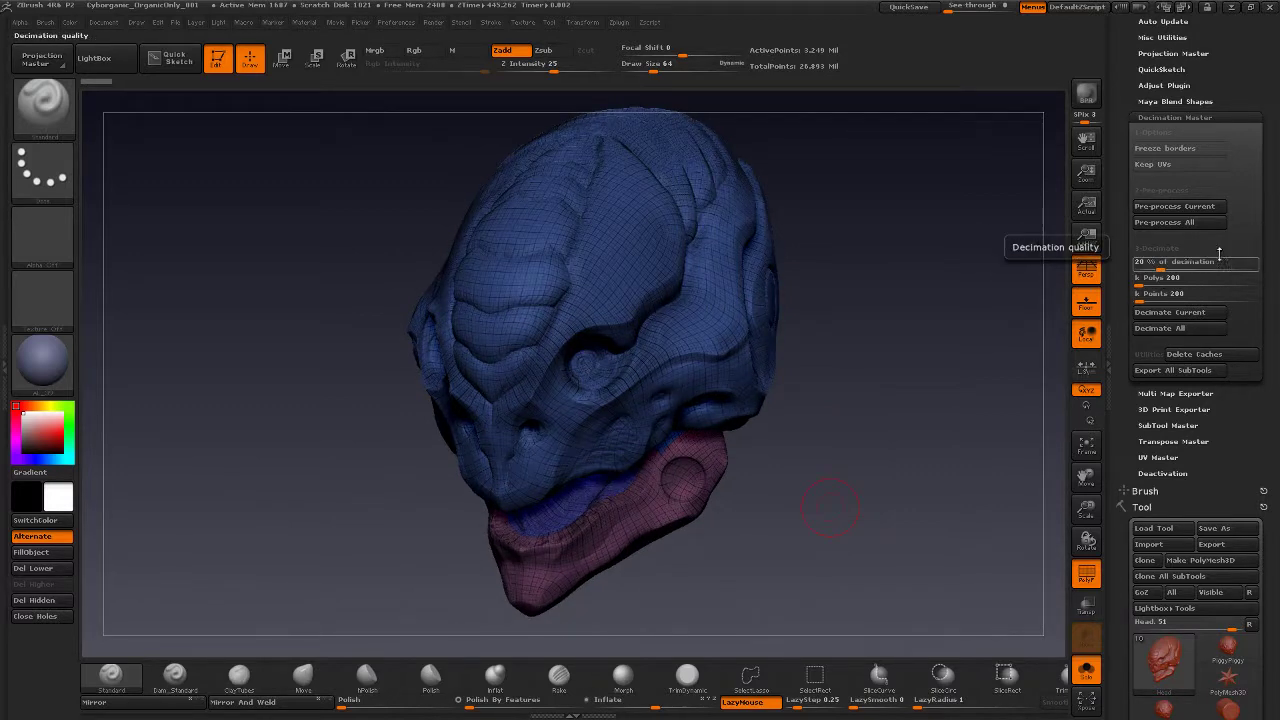
Set the percentage of decimation to 15 and decimate only the current Head subtool
mouse_move(1163, 263)
mouse_down()
mouse_move(1265, 264)
mouse_move(1154, 264)
mouse_up()
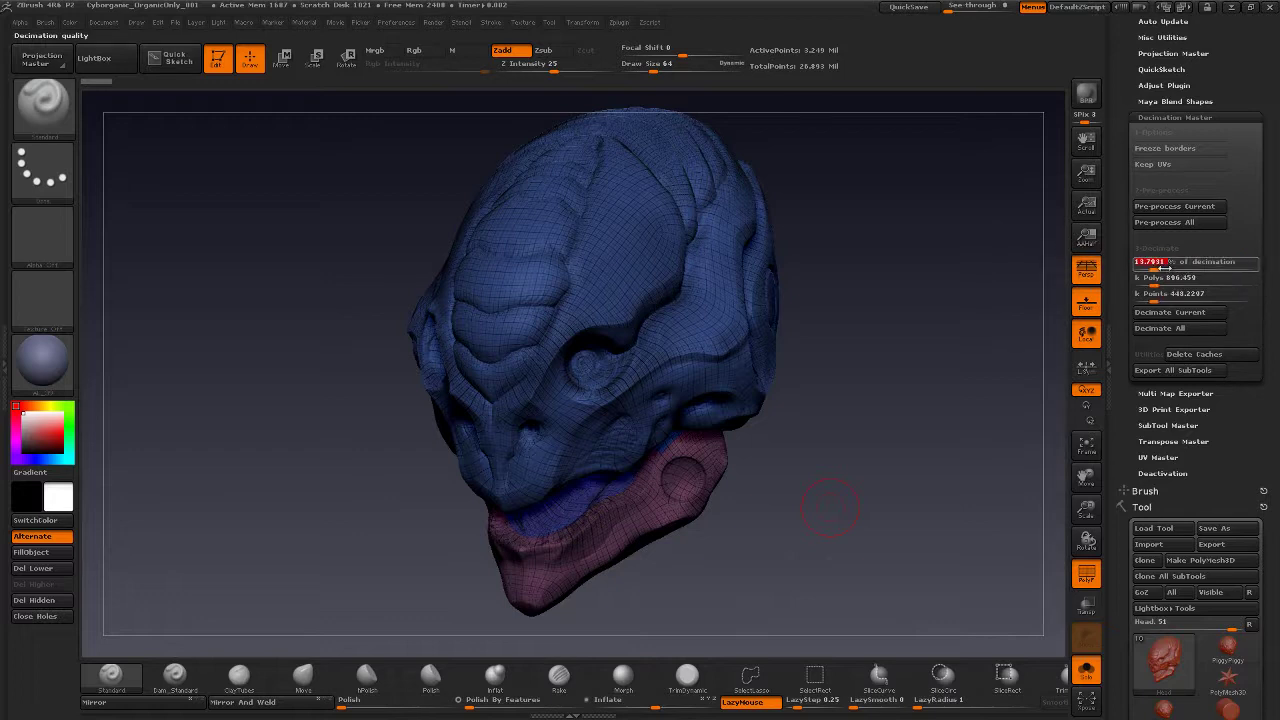
text(15)
click(1170, 264)
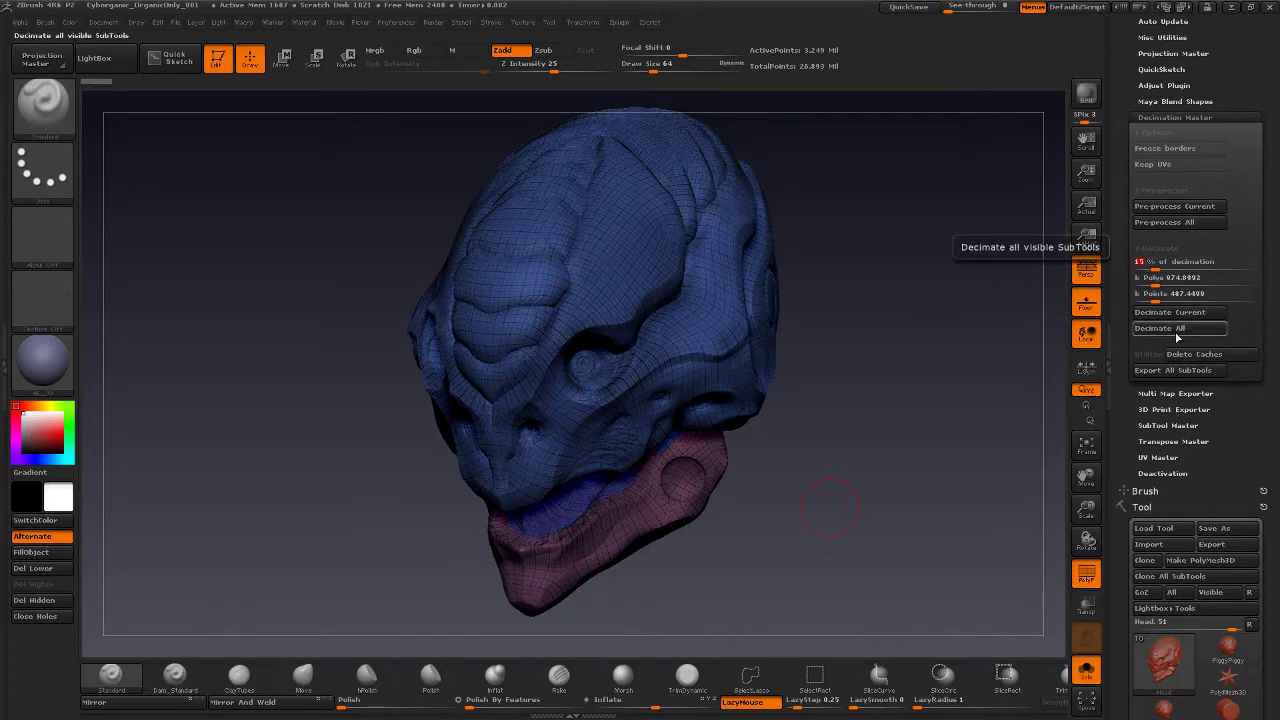
click(1086, 672)
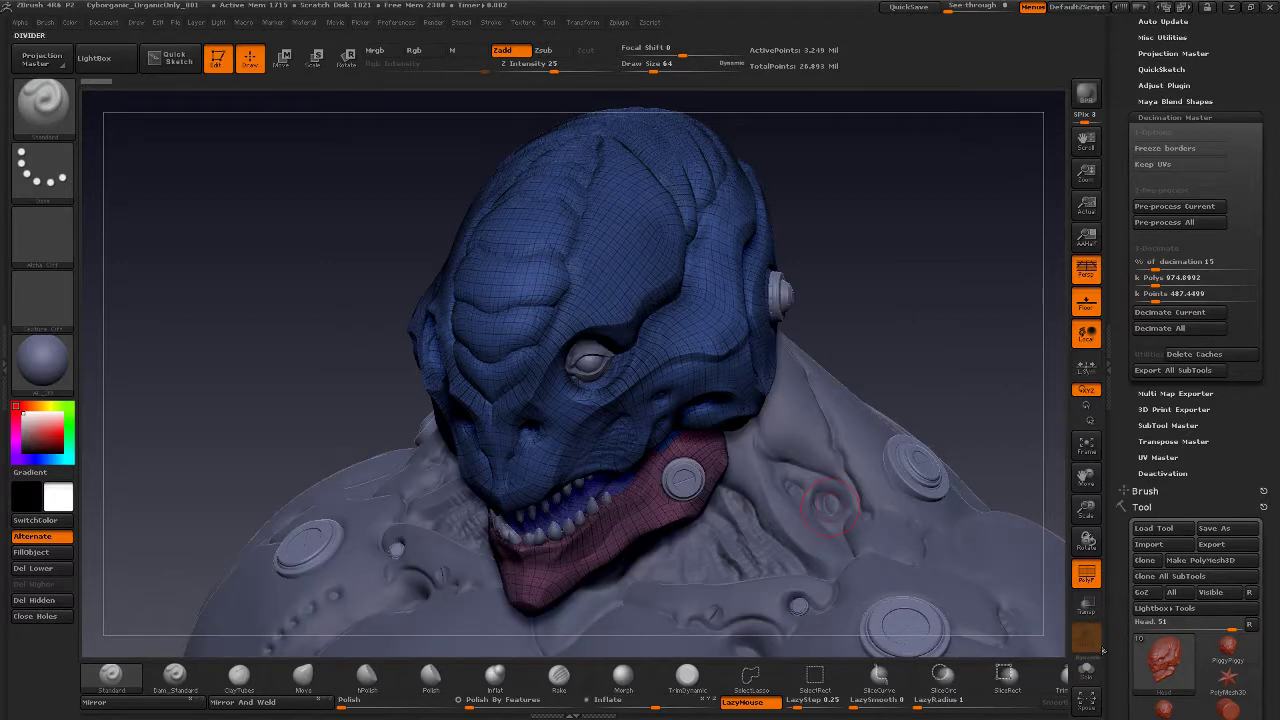
click(1086, 672)
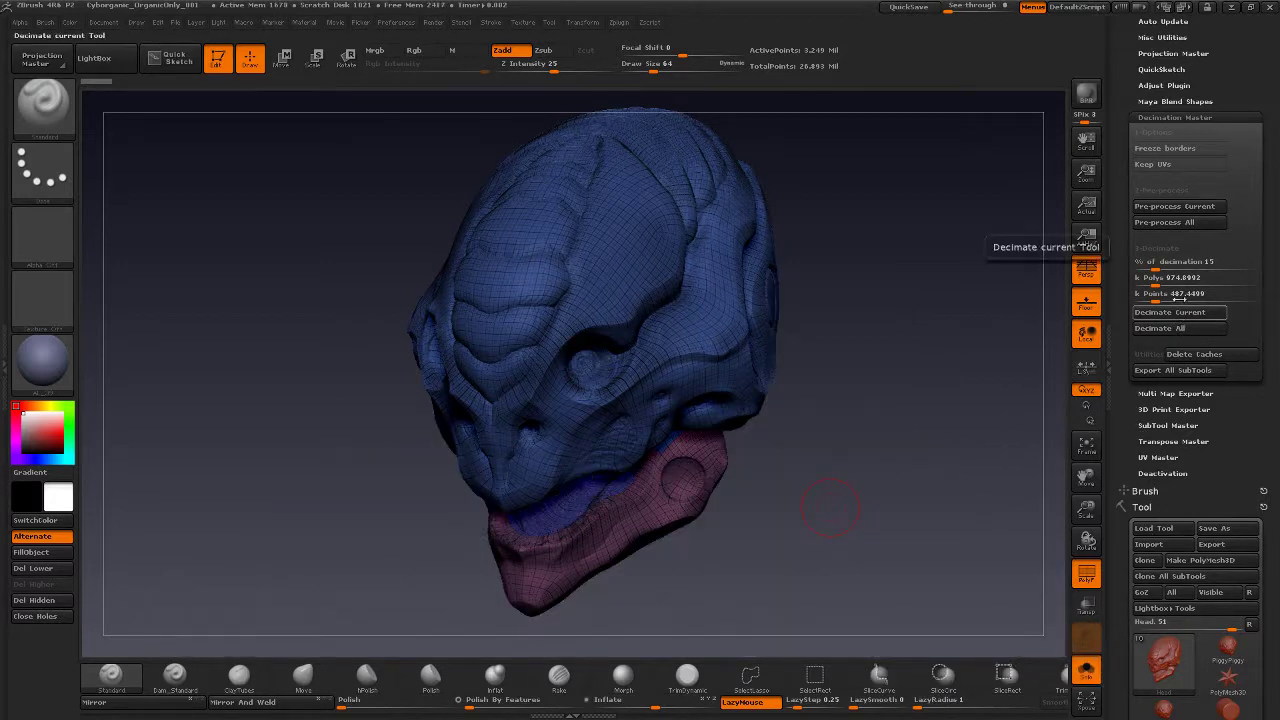
drag(903, 423, 870, 476)
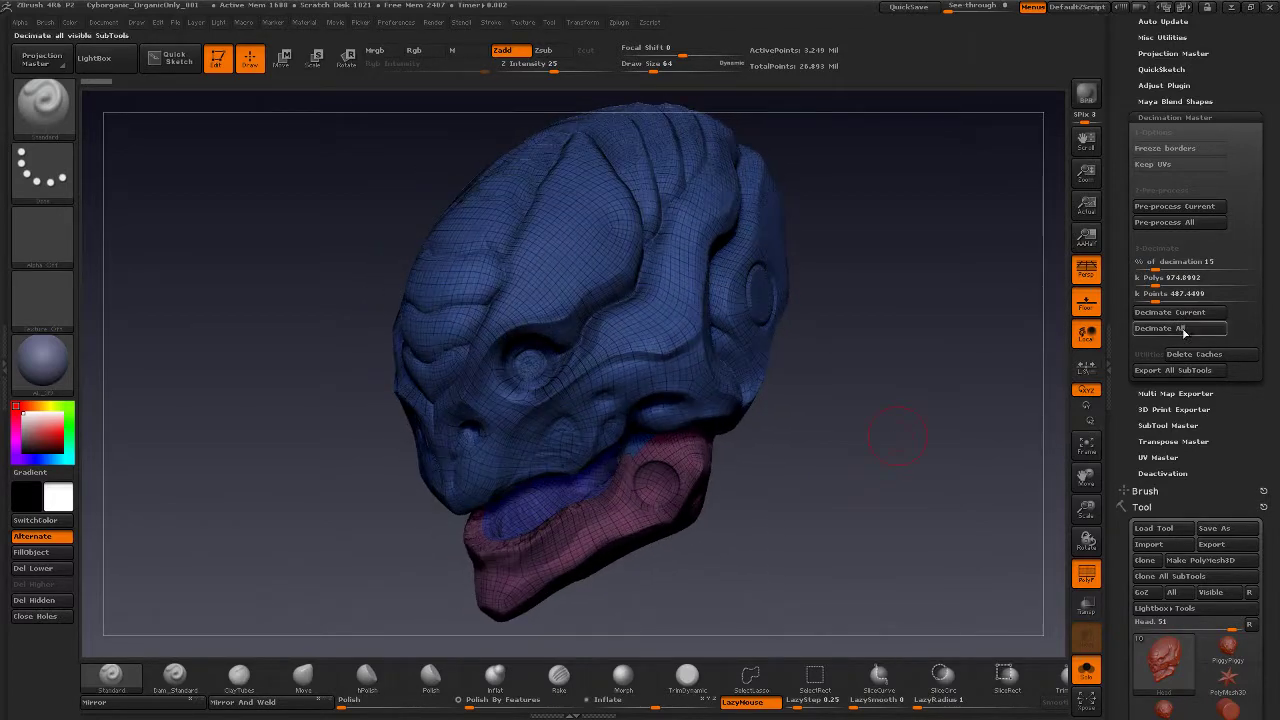
click(1170, 312)
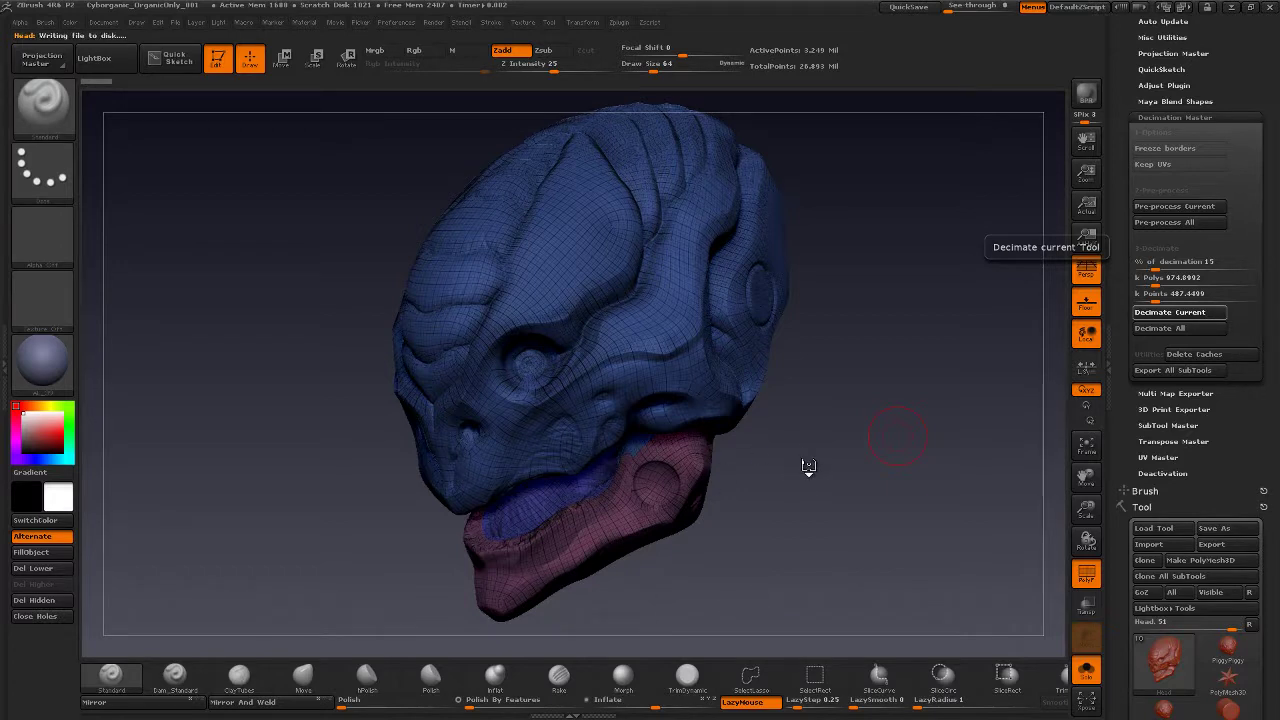
Inspect the decimated head's surface detail with and without the polyframe, and check its polygon information
click(1086, 573)
drag(866, 509, 792, 485)
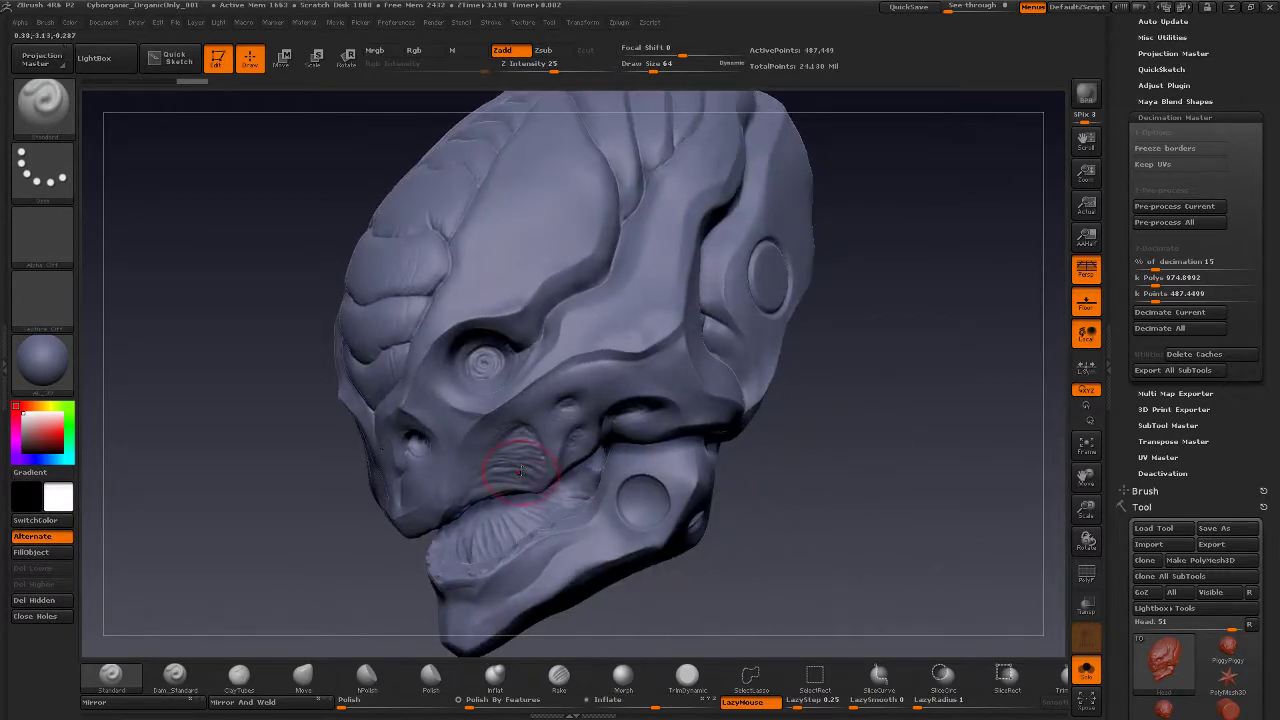
click(1086, 574)
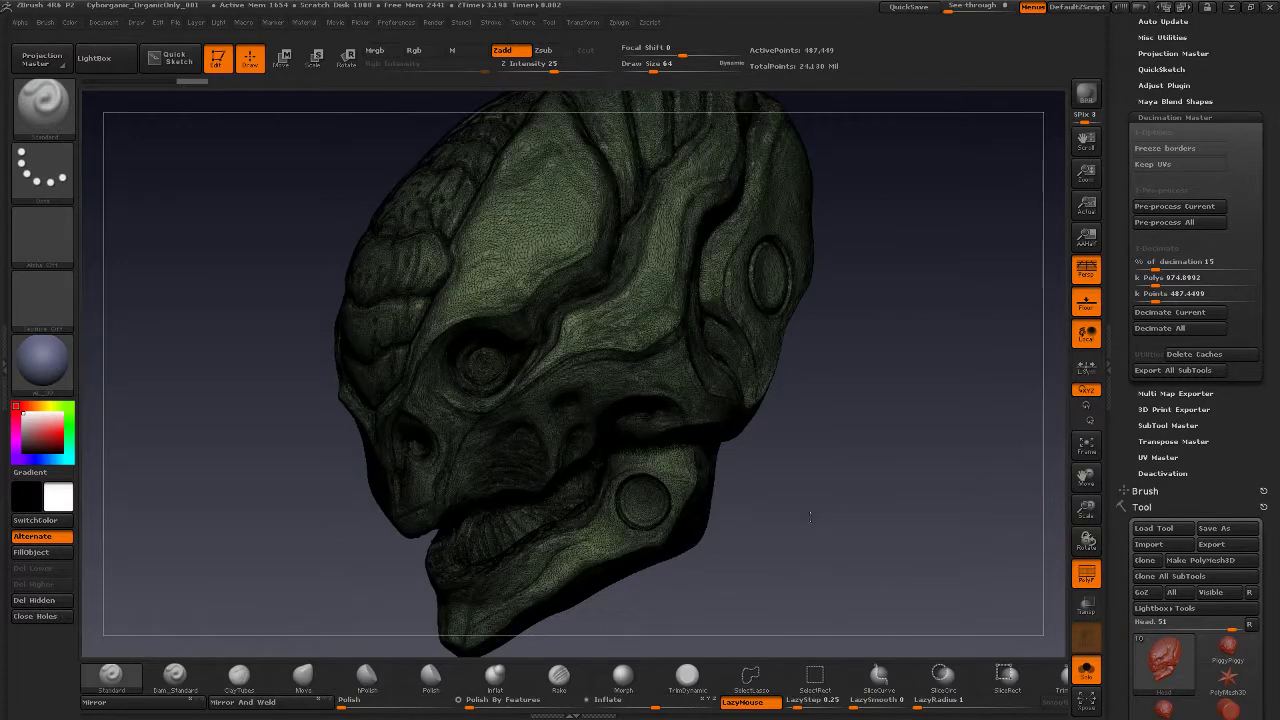
mouse_move(810, 516)
mouse_down()
mouse_move(791, 497)
mouse_move(840, 469)
mouse_move(790, 496)
mouse_up()
drag(1123, 455, 1121, 111)
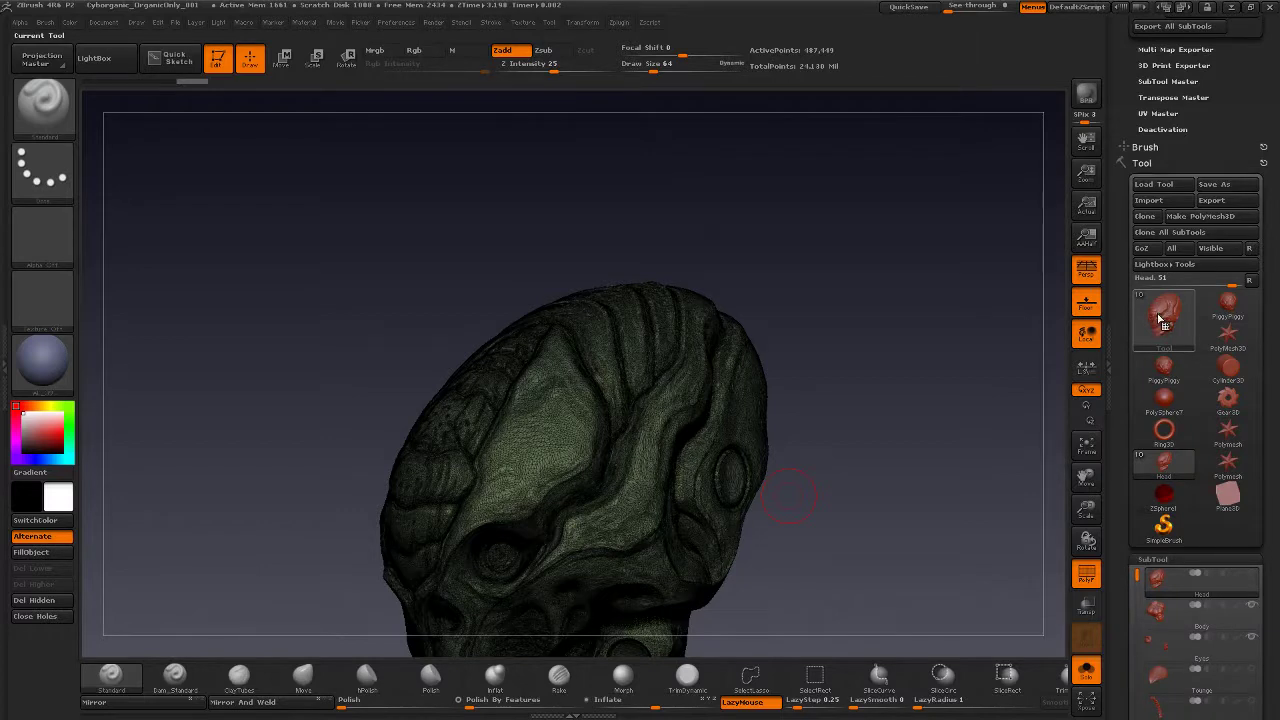
mouse_move(1160, 318)
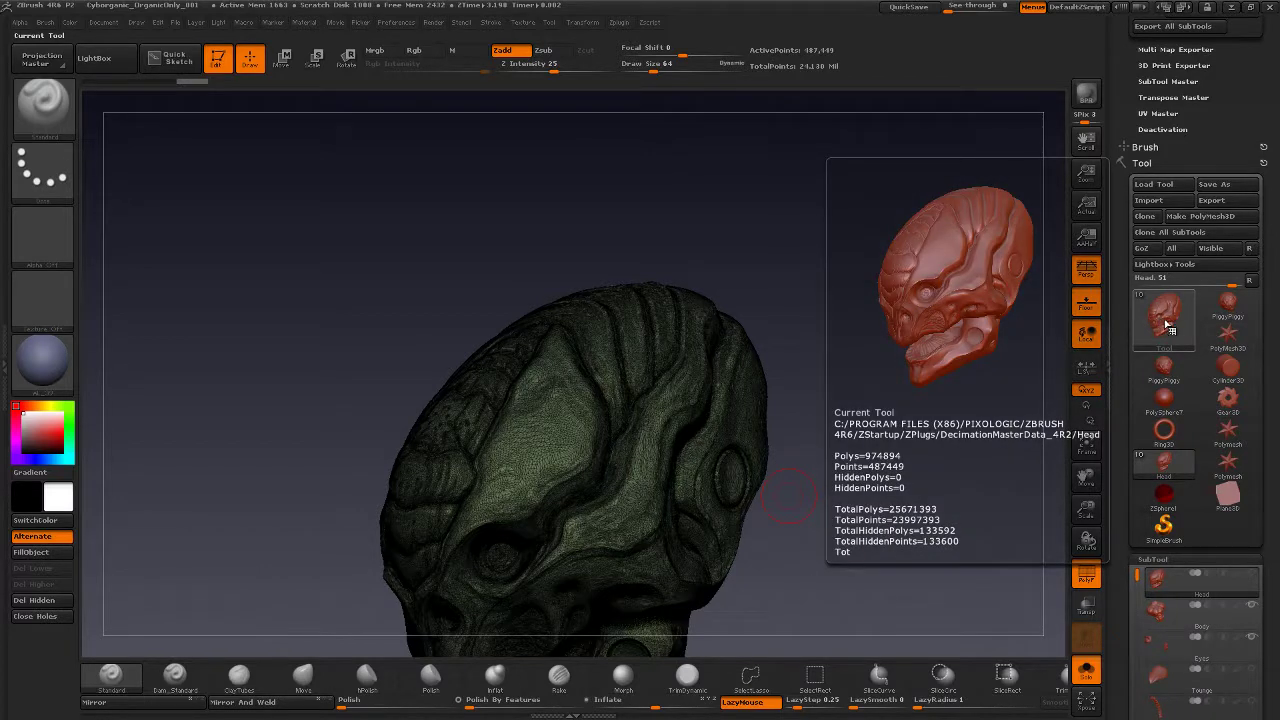
drag(866, 502, 889, 382)
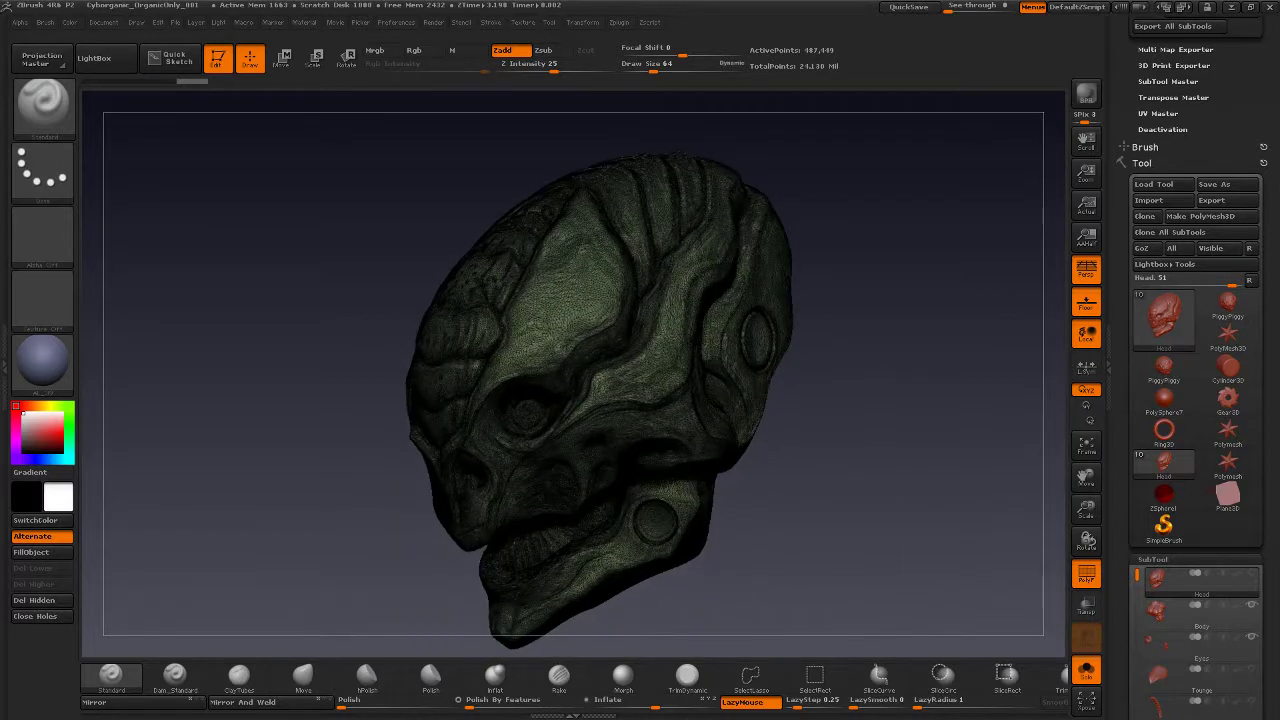
click(1087, 574)
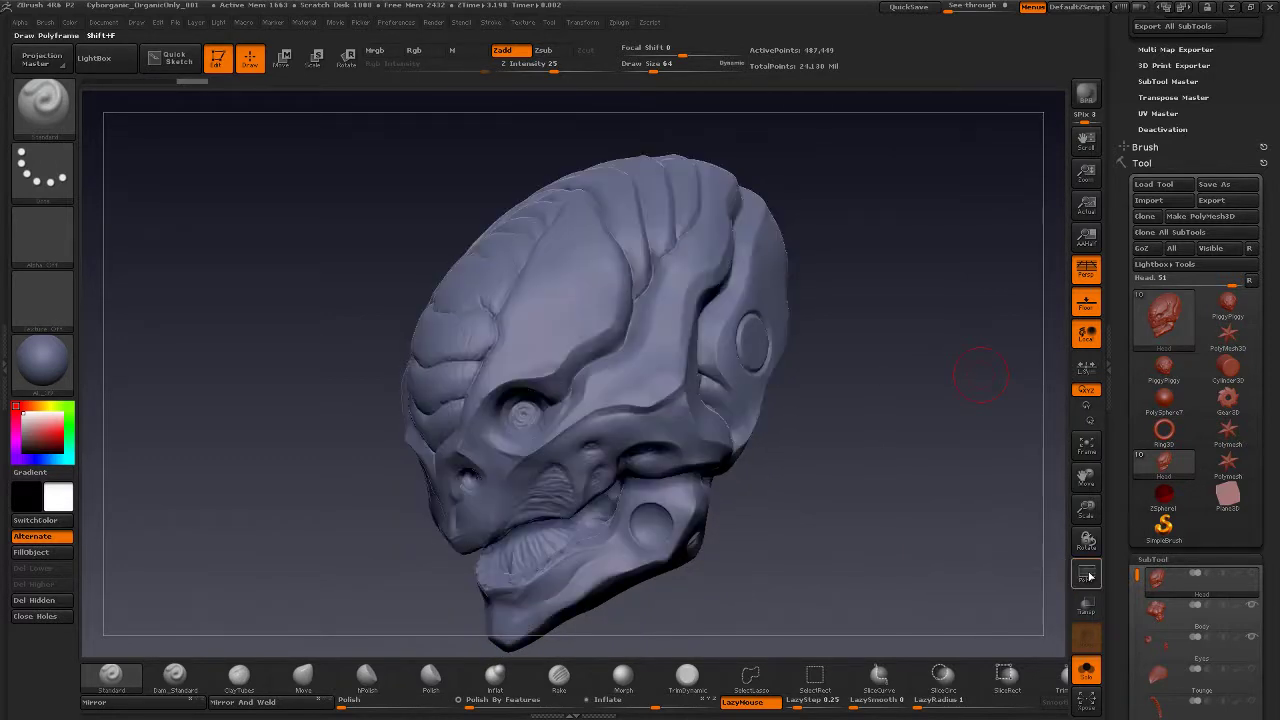
drag(857, 514, 869, 437)
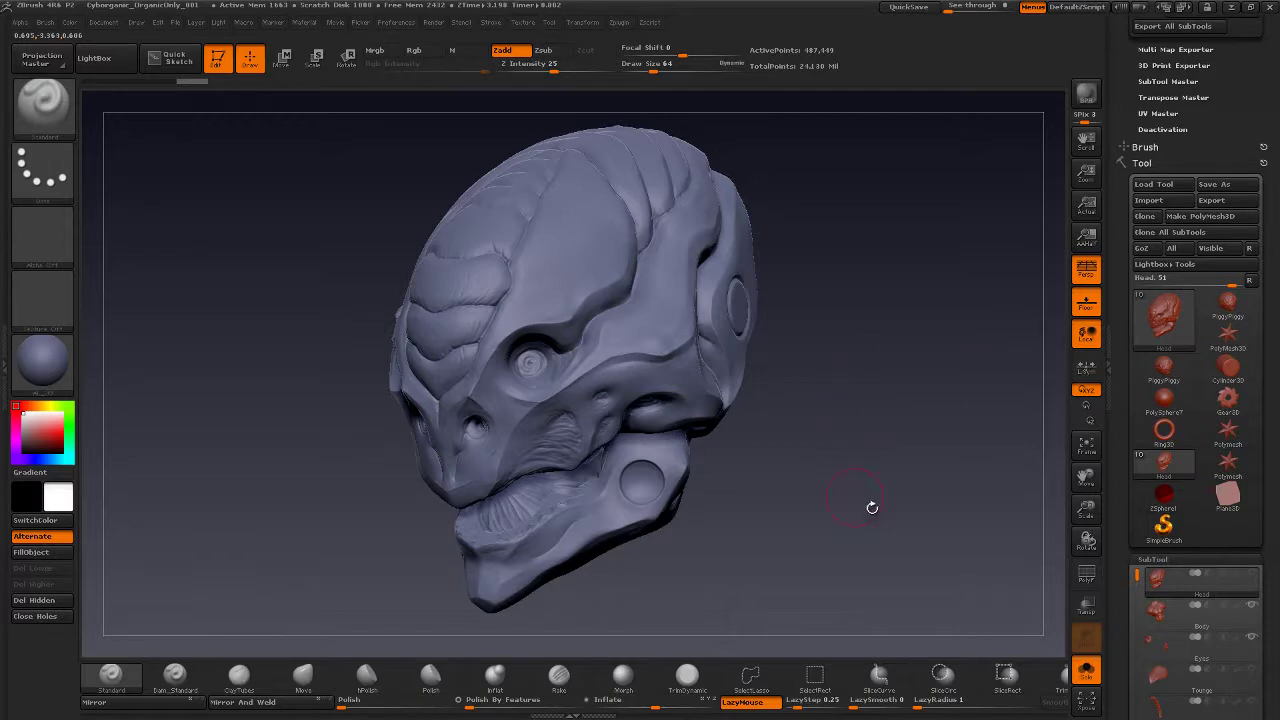
Export the decimated head as Head_decimated_.obj in OBJ format to the ZBrush ImportExportModels folder
click(1213, 200)
drag(505, 18, 660, 110)
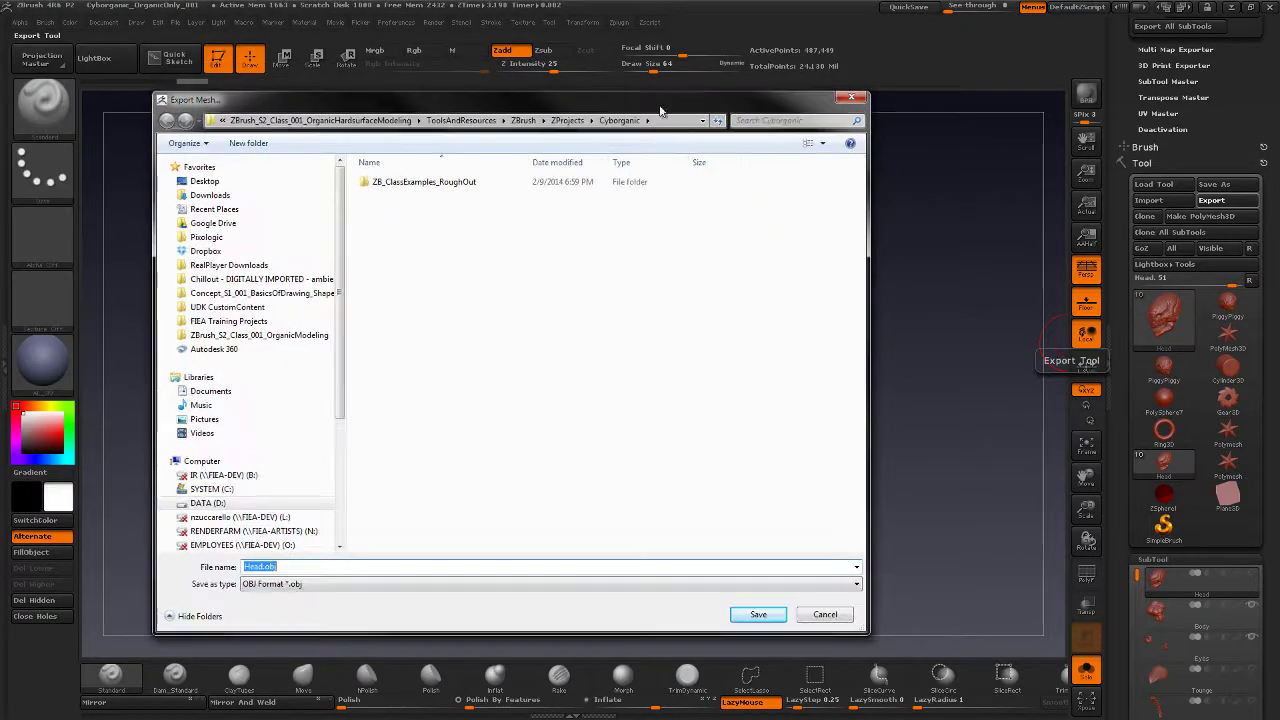
click(560, 120)
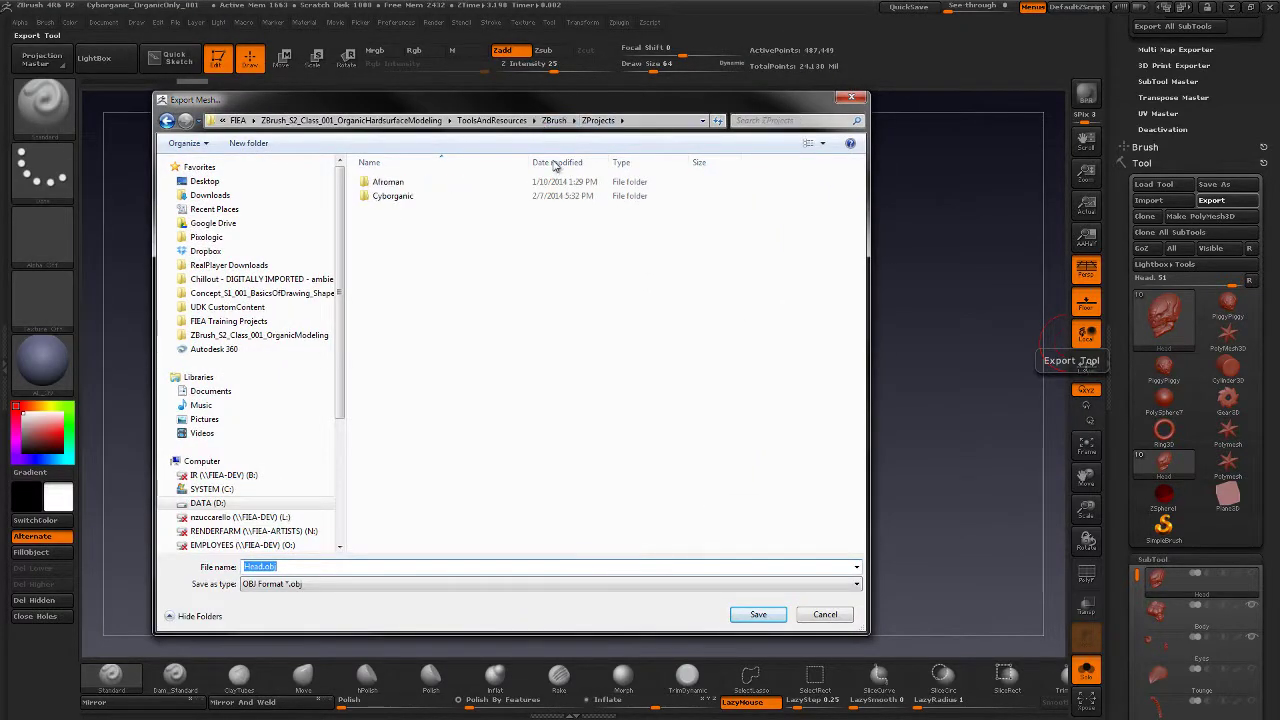
click(554, 120)
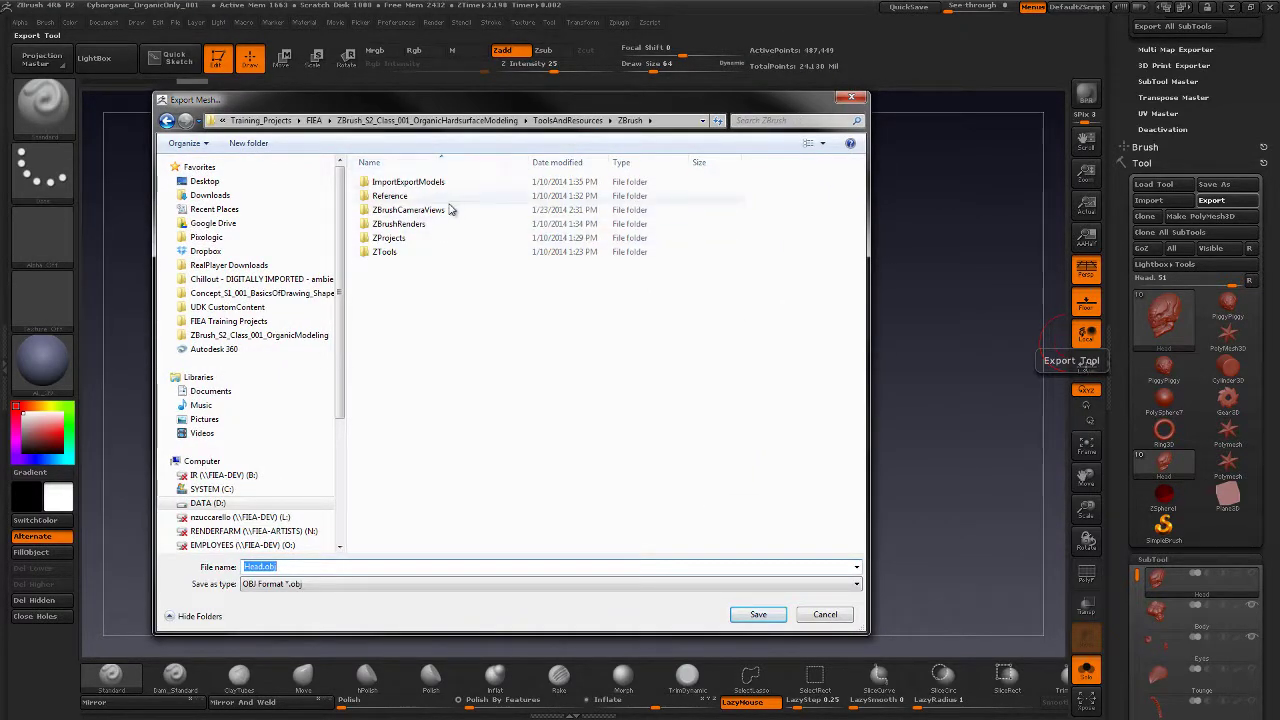
double_click(449, 186)
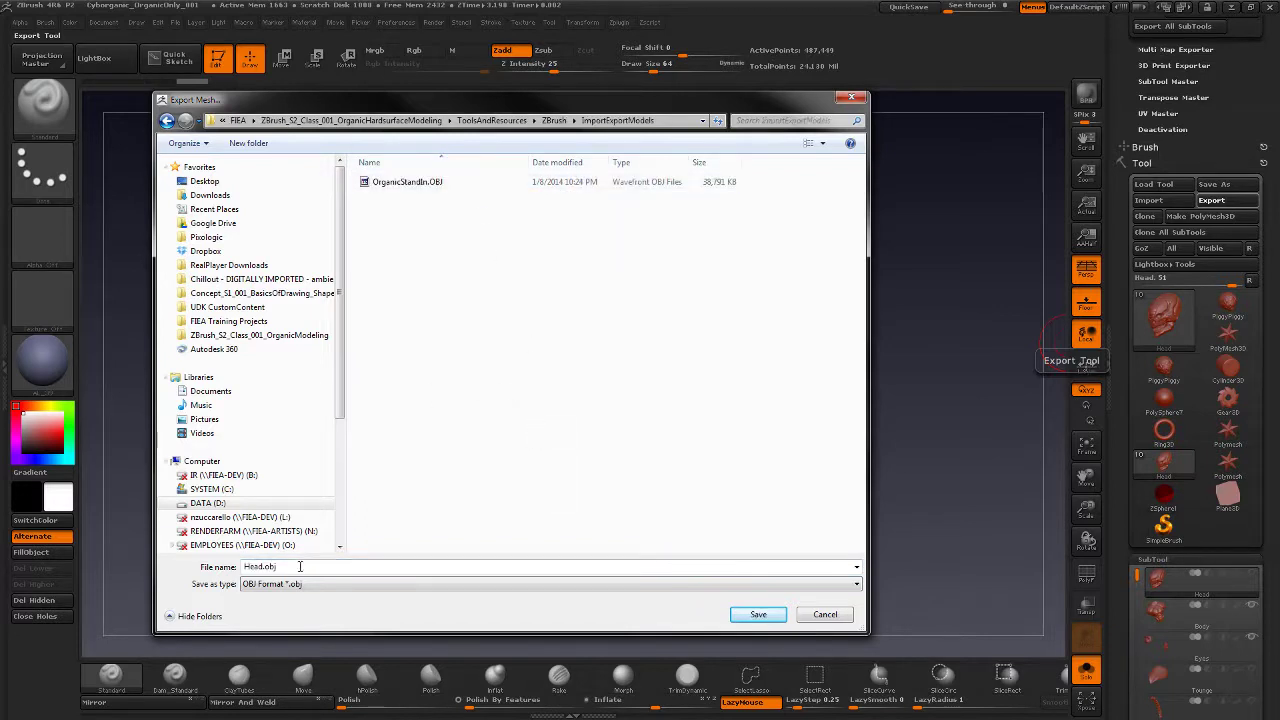
click(265, 568)
click(264, 568)
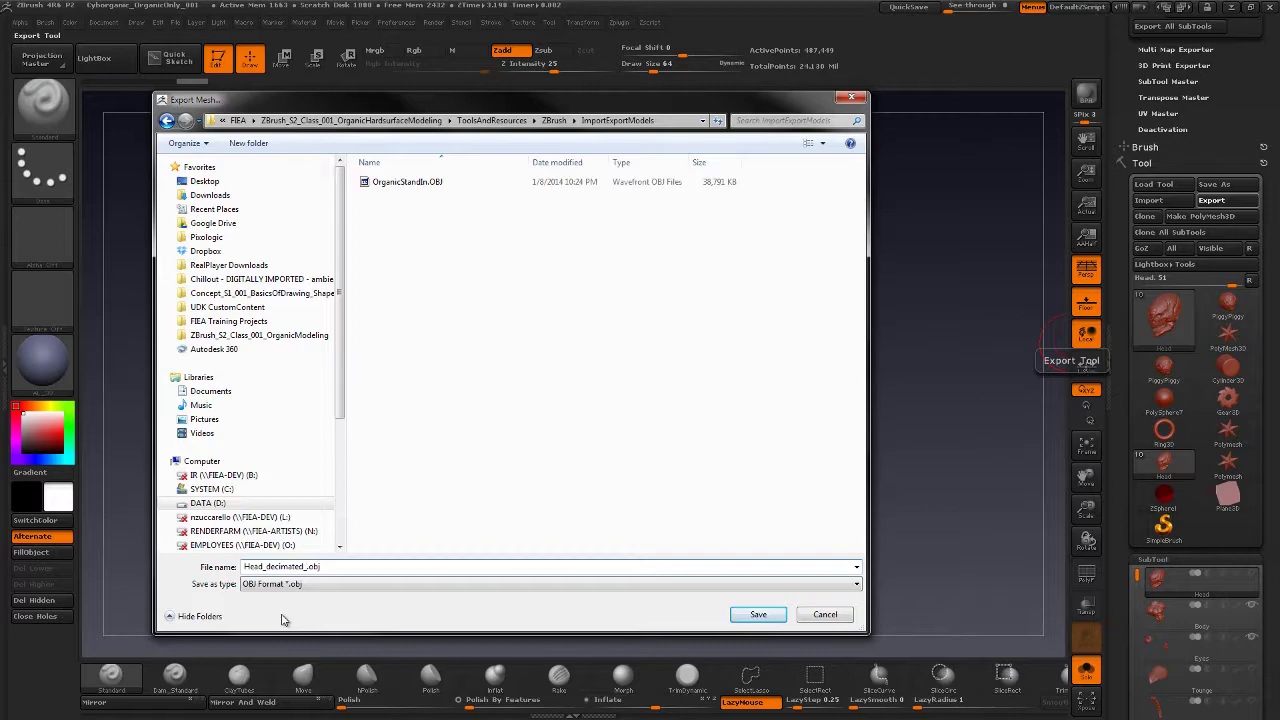
click(758, 614)
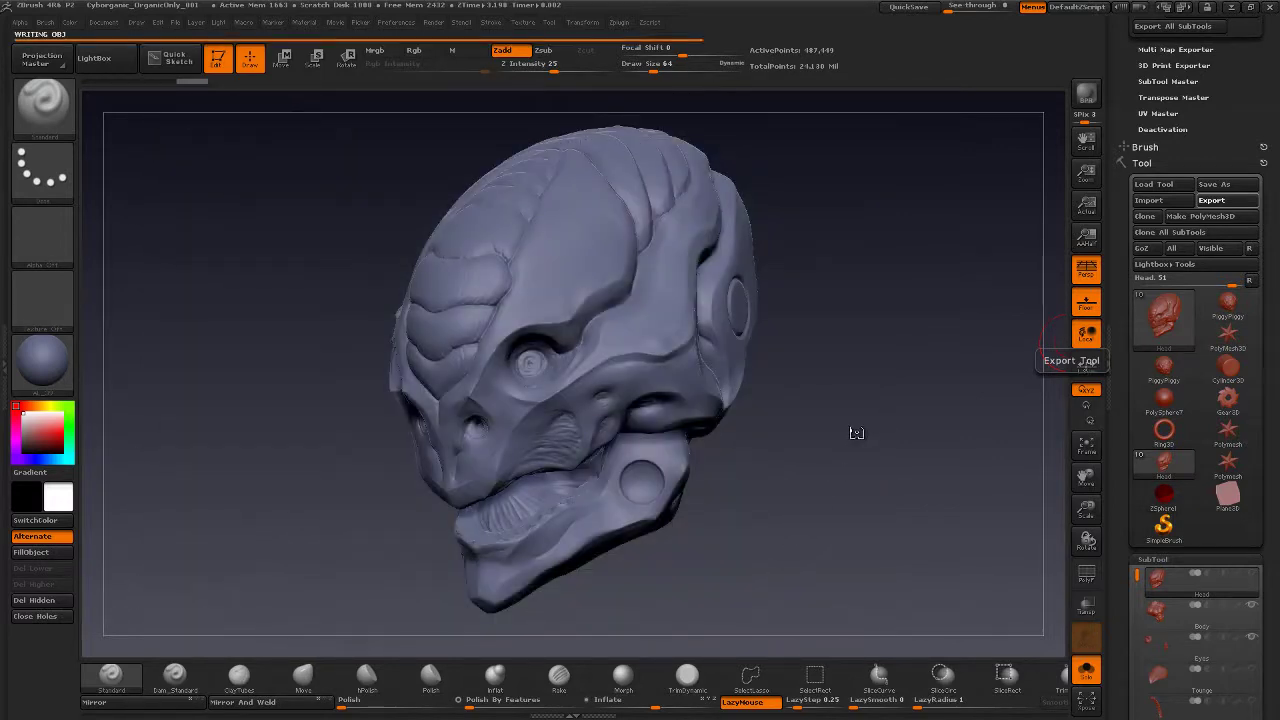
Select the Body subtool, display its polyframe and check its polygon information
scroll(1123, 469, down, 4)
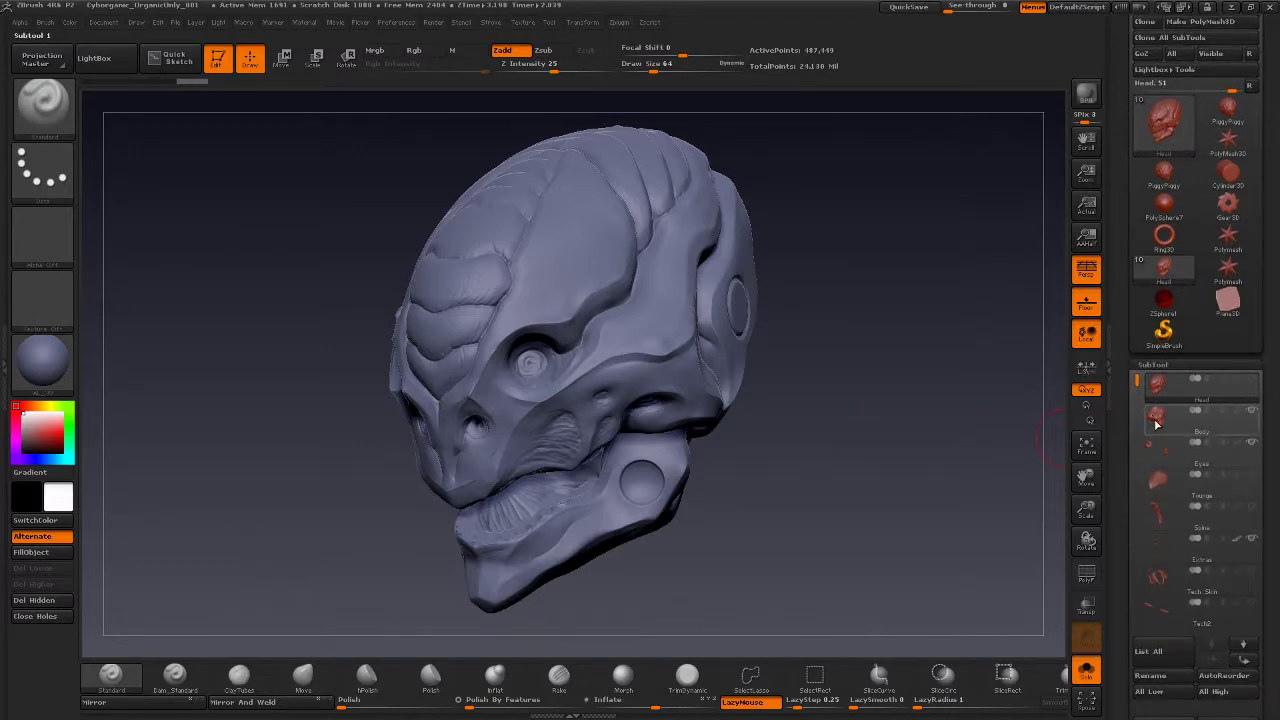
click(1161, 430)
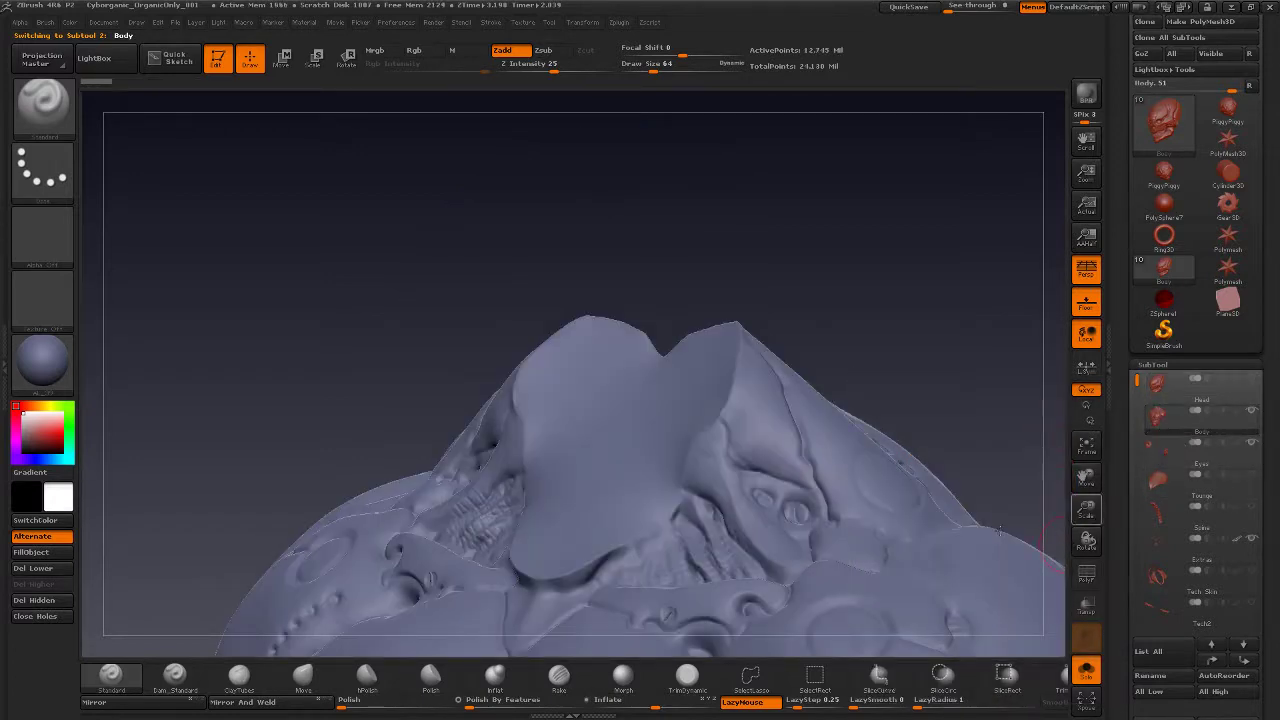
drag(935, 310, 883, 346)
click(1086, 573)
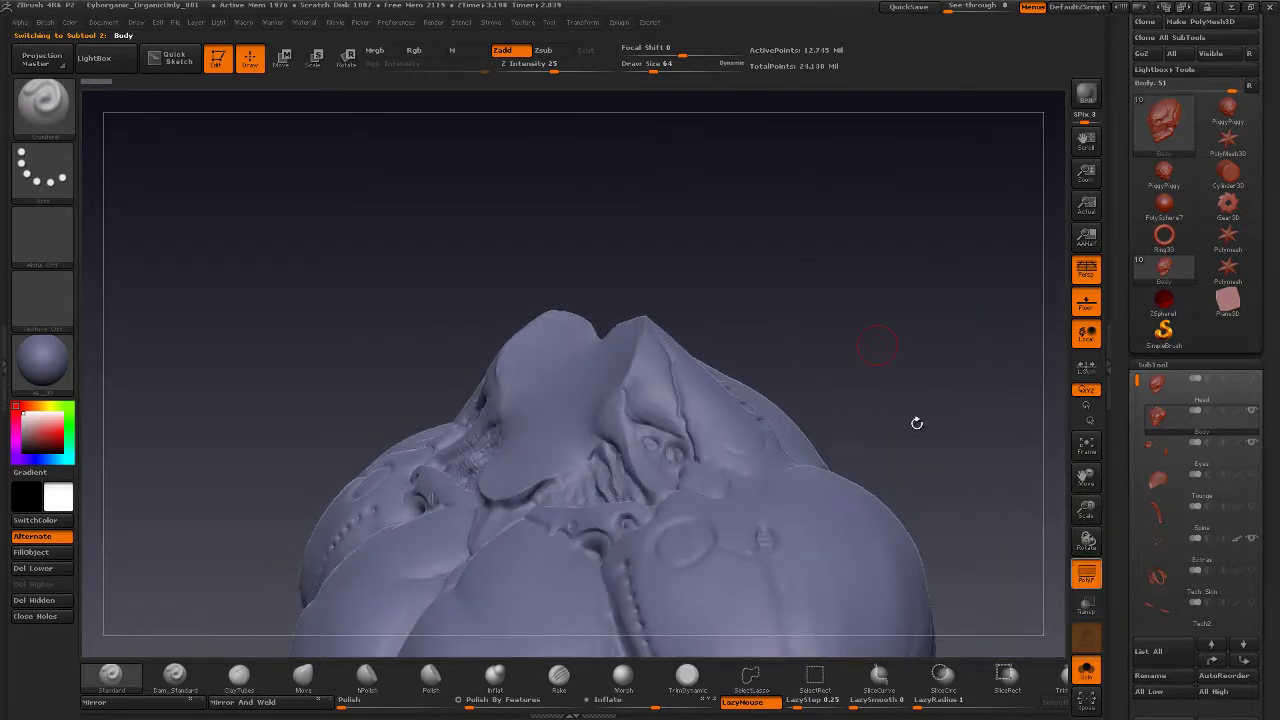
drag(923, 434, 893, 190)
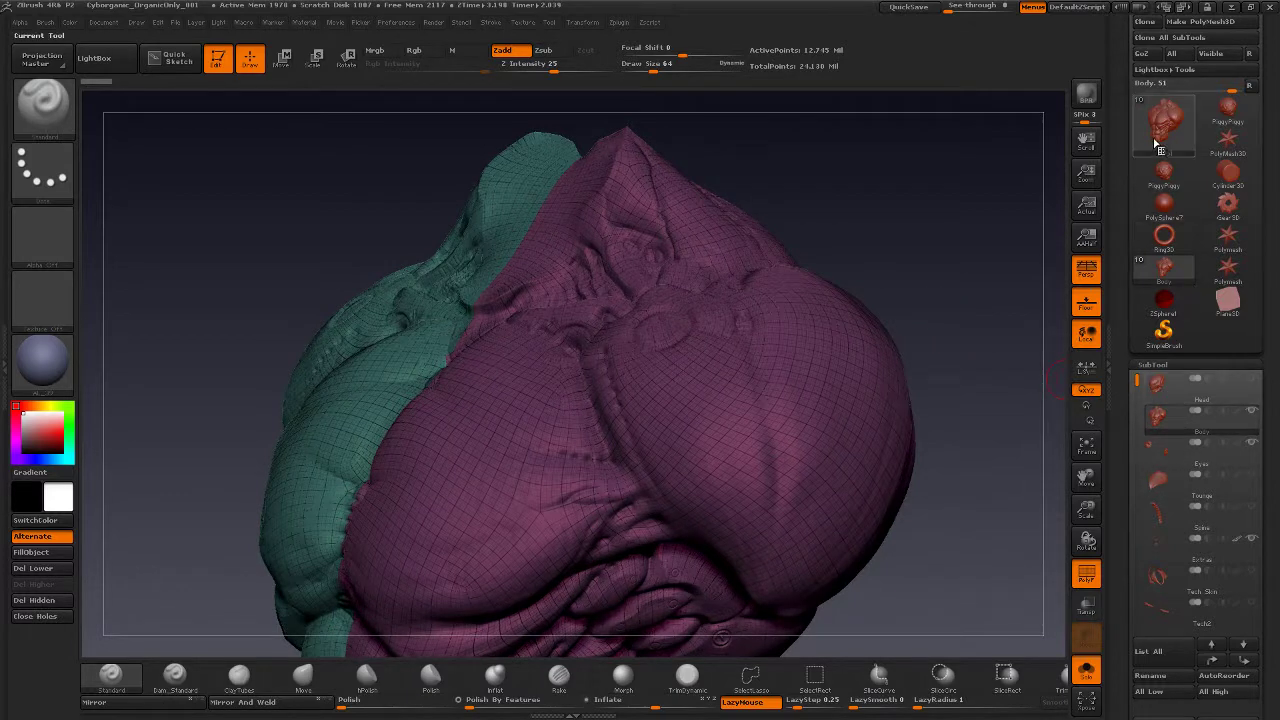
mouse_move(1159, 147)
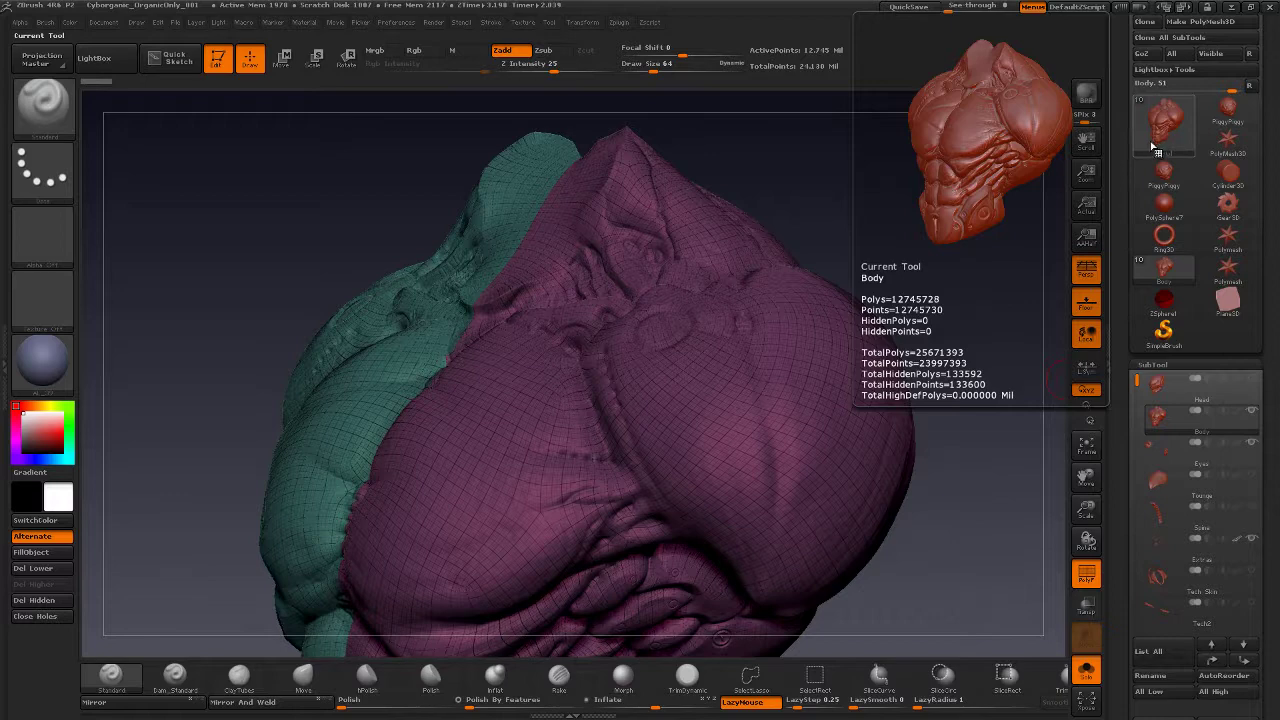
Set the percentage of decimation to 12 and decimate only the current Body subtool
drag(1119, 146, 1129, 282)
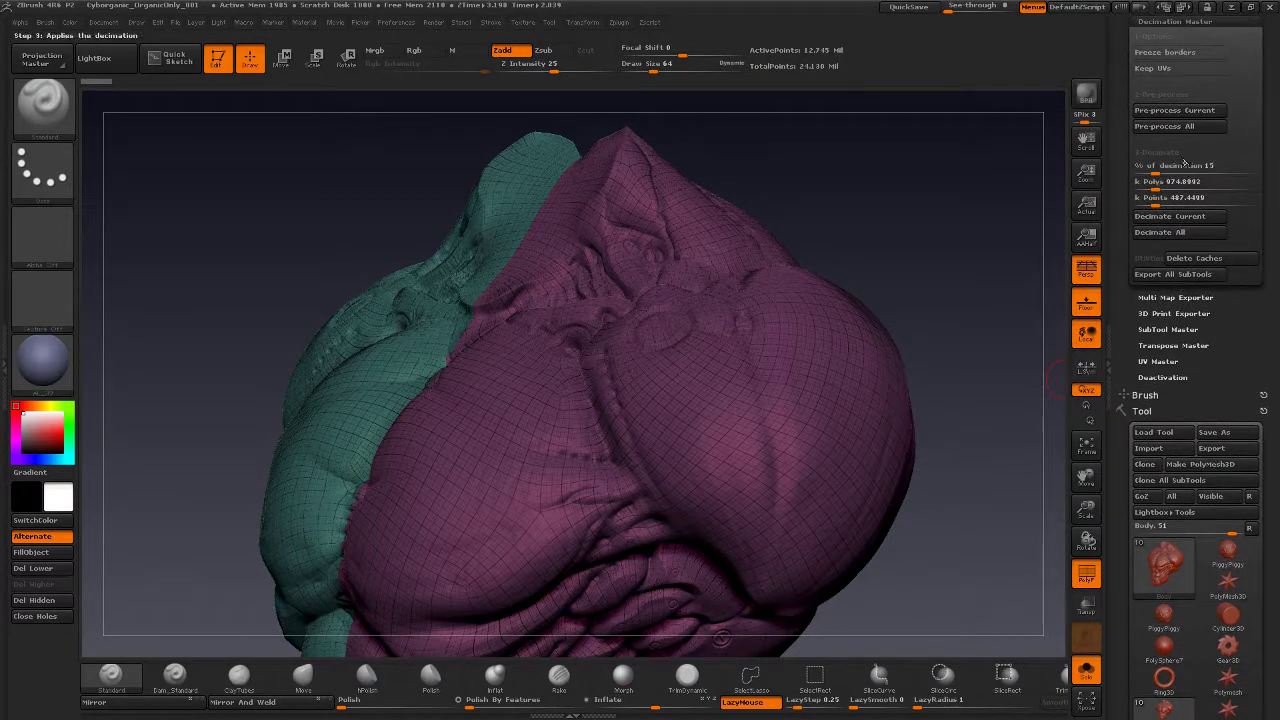
click(1148, 173)
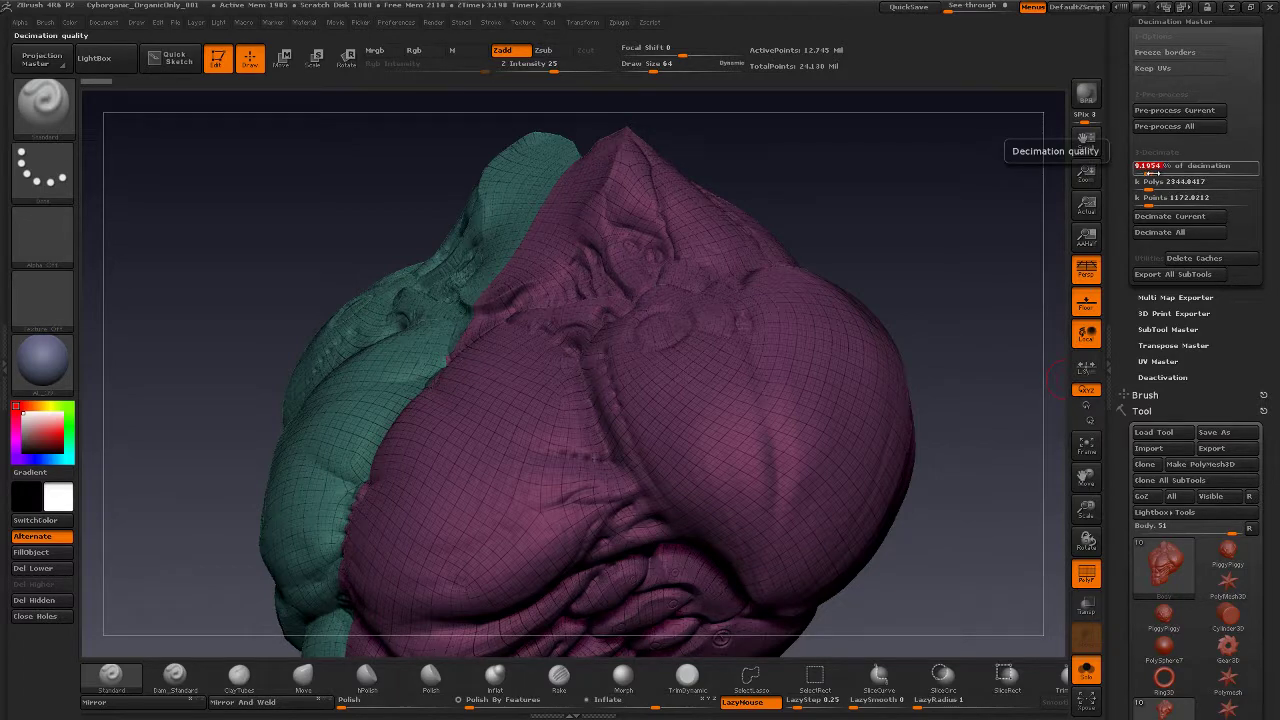
text(12)
key(Tab)
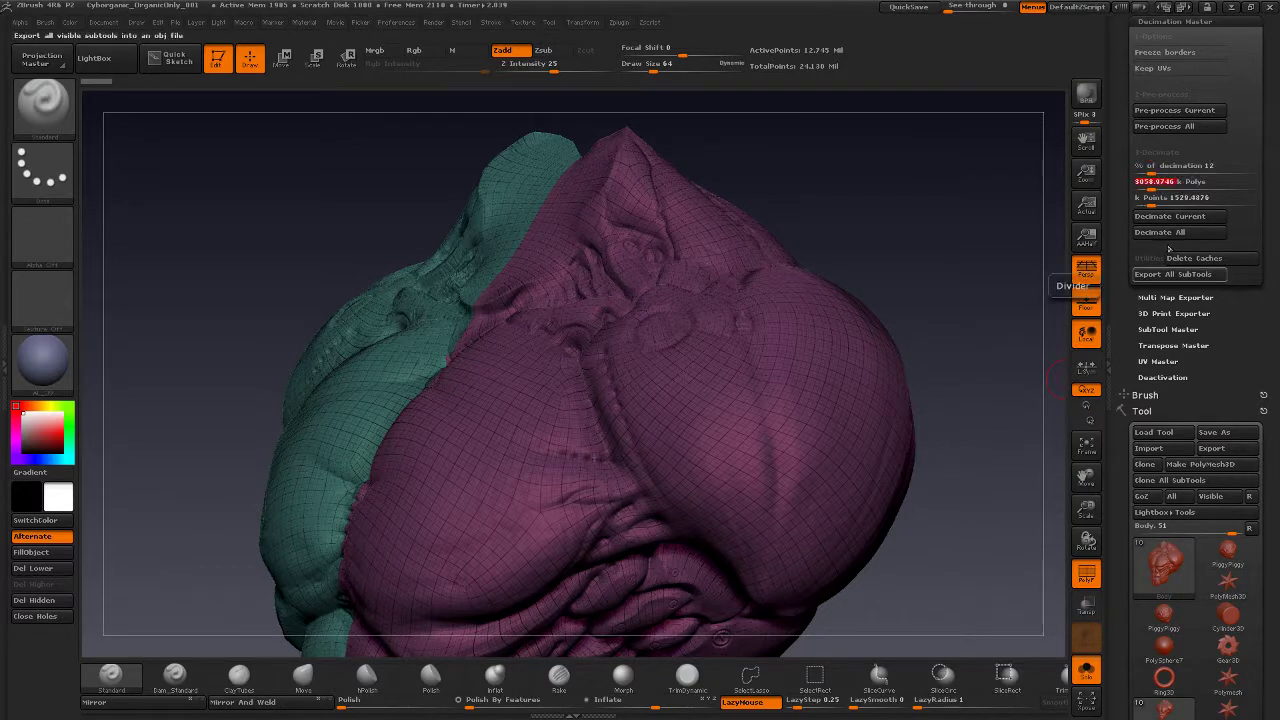
click(1166, 216)
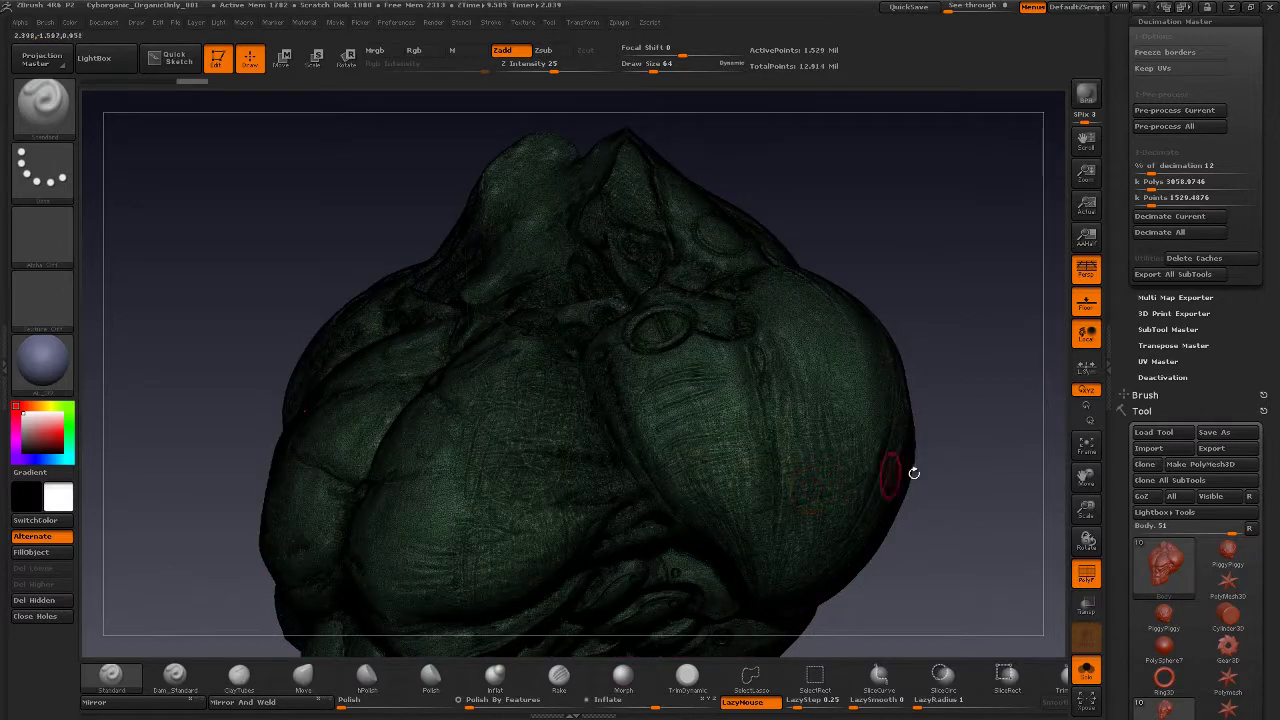
Inspect the decimated body's surface with the polyframe turned off and check its polygon information
drag(948, 527, 940, 527)
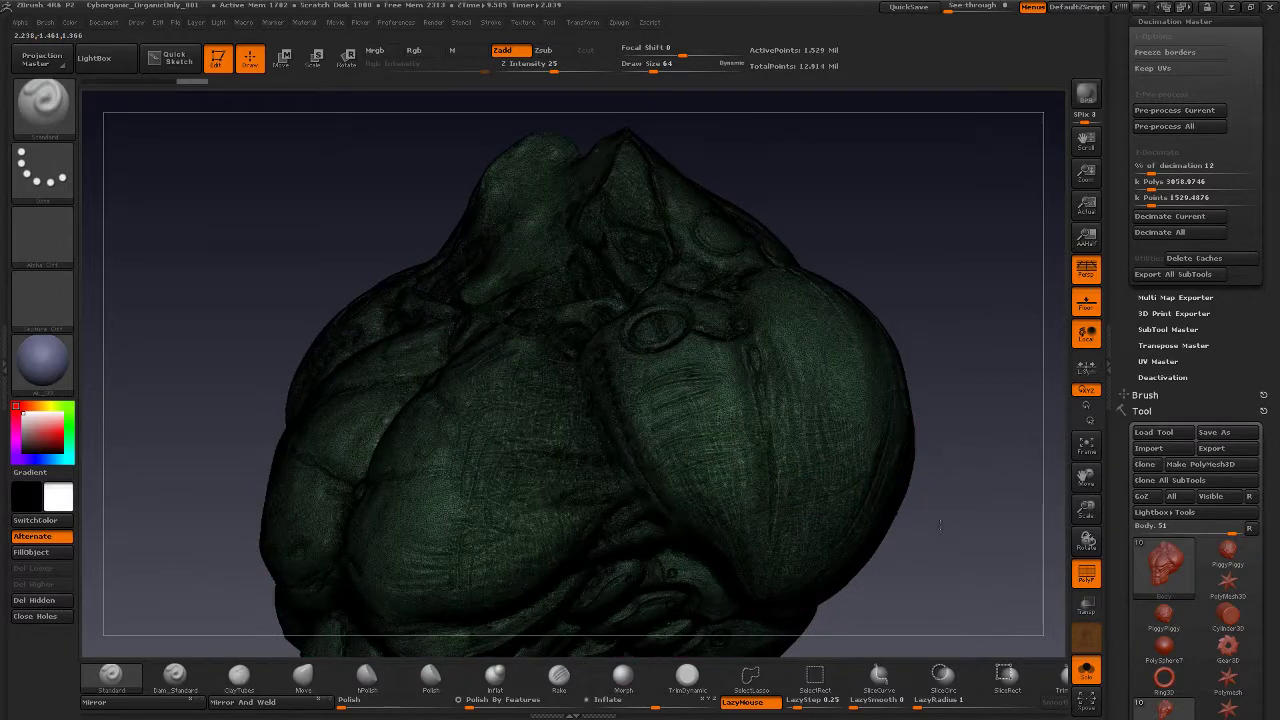
click(1086, 574)
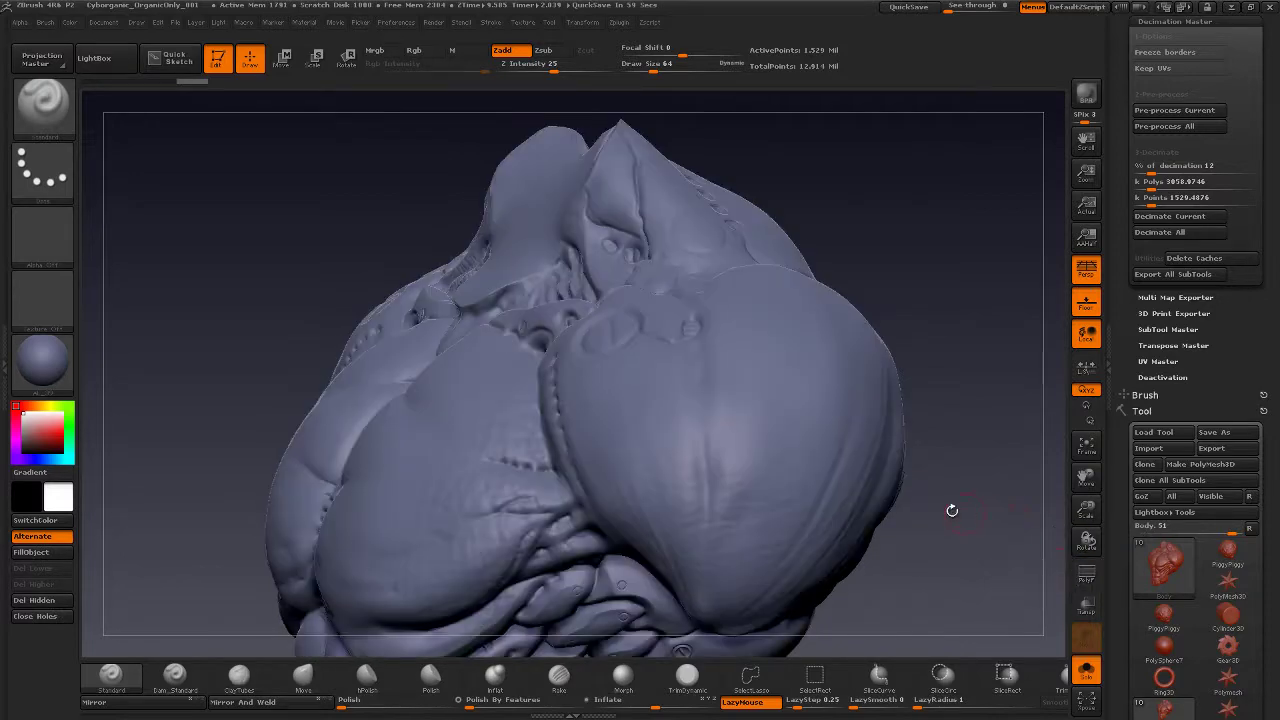
mouse_move(933, 491)
alt+mouse_down()
mouse_move(946, 514)
mouse_move(834, 645)
mouse_move(834, 476)
mouse_move(878, 440)
mouse_move(889, 531)
alt+mouse_up()
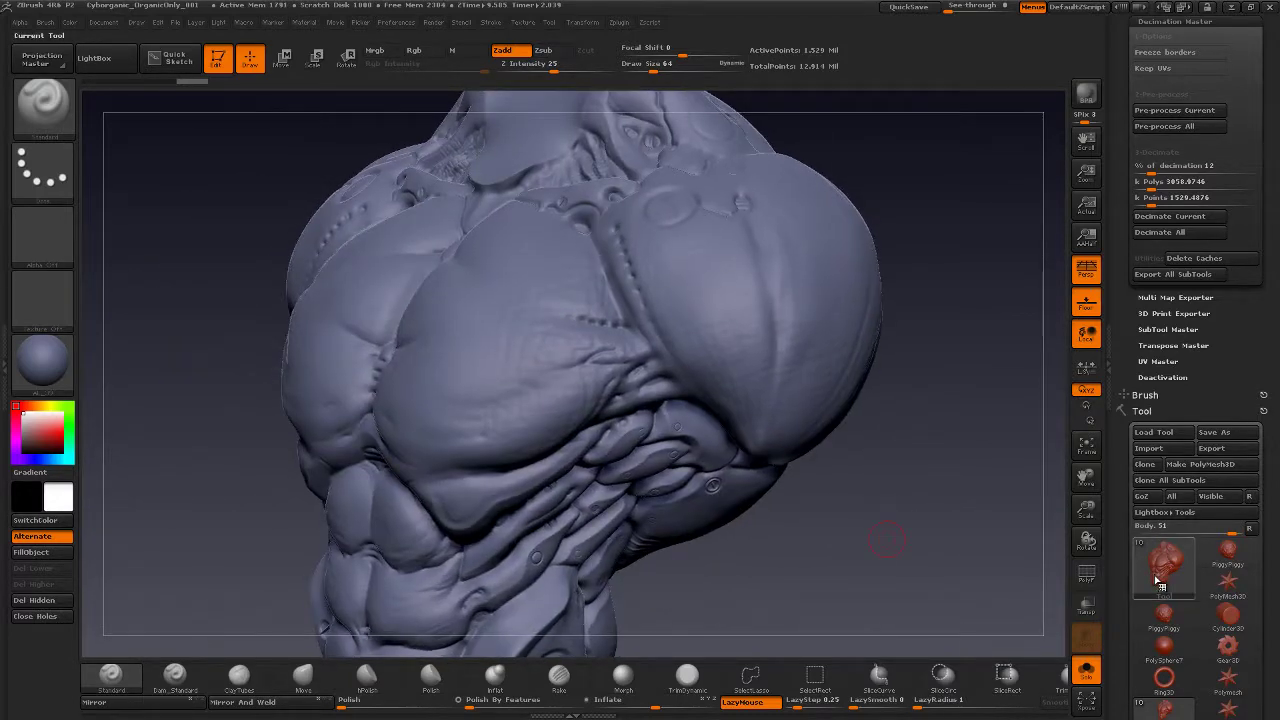
mouse_move(1158, 580)
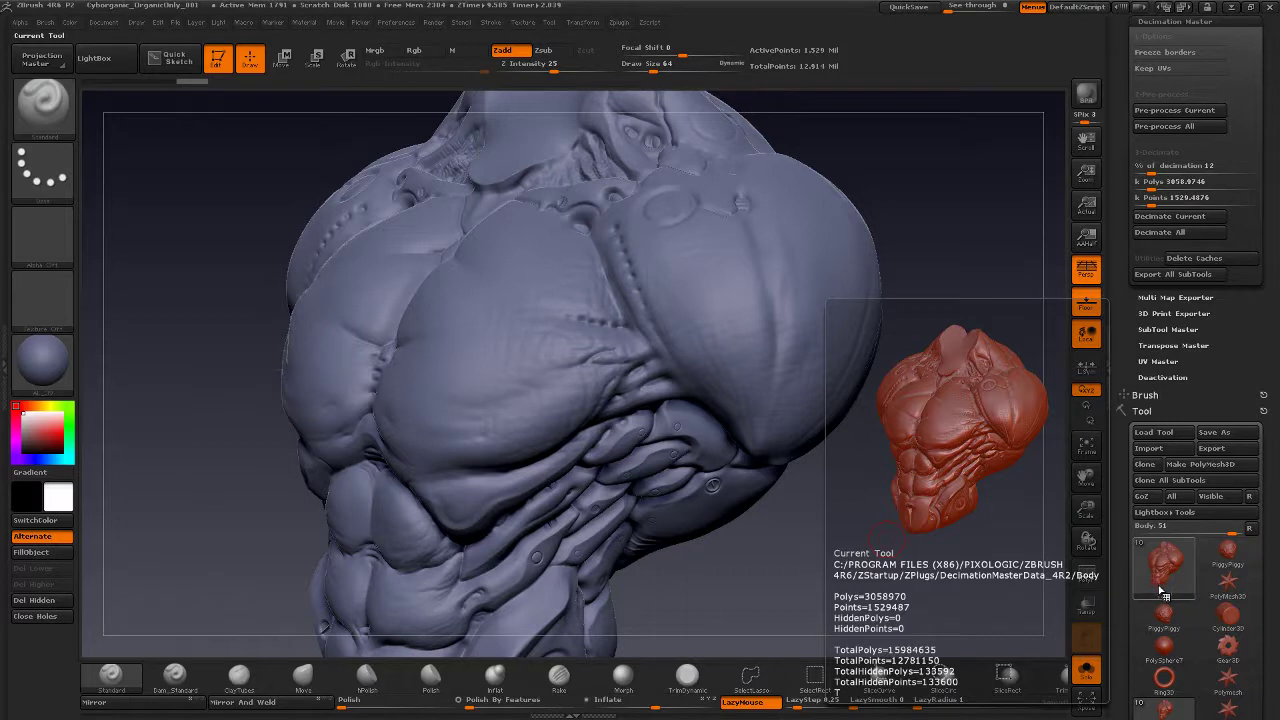
Set the percentage of decimation to 5 and decimate the Body subtool again
scroll(1177, 250, up, 3)
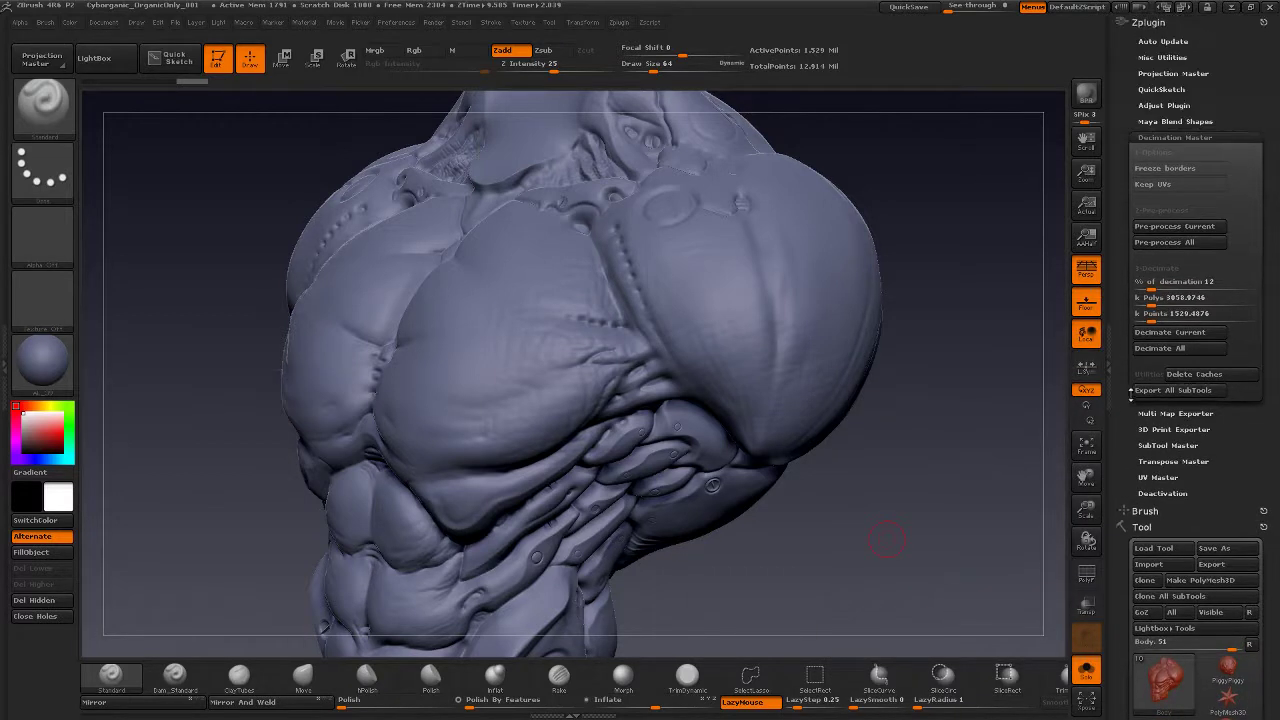
click(1150, 286)
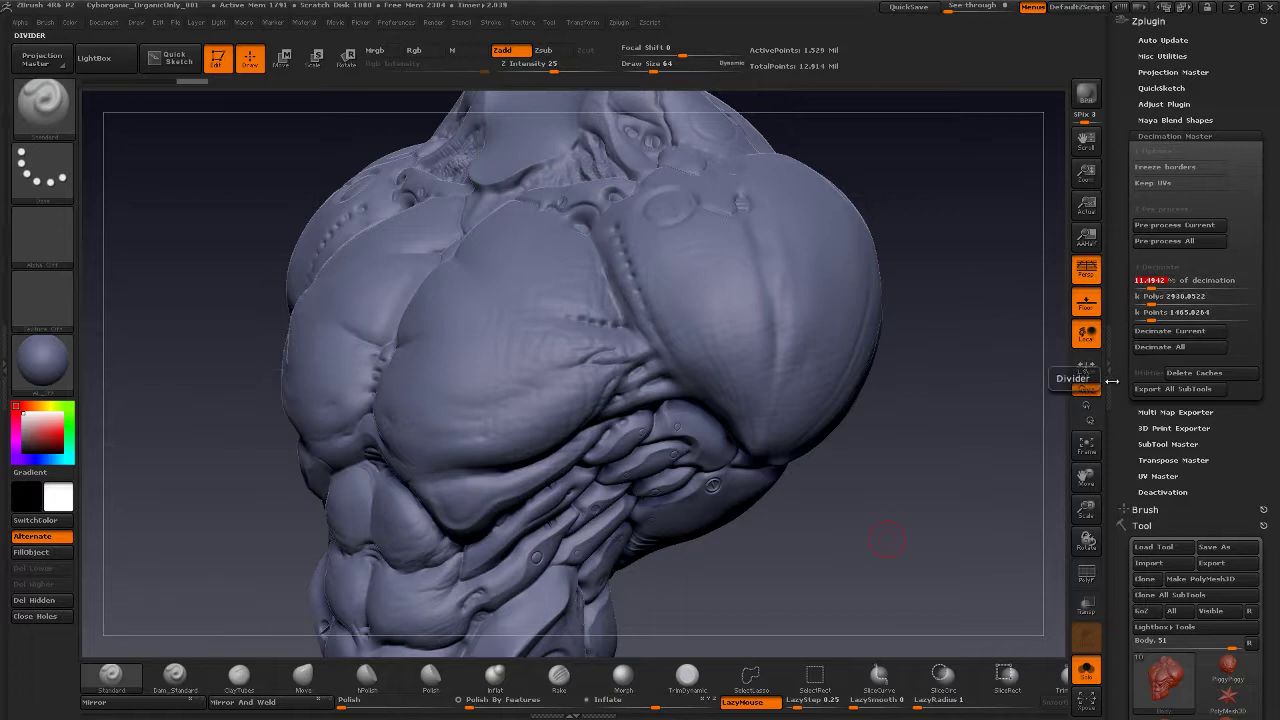
text(5)
key(Return)
mouse_move(872, 484)
mouse_down()
mouse_move(912, 480)
mouse_move(892, 476)
mouse_up()
click(1172, 331)
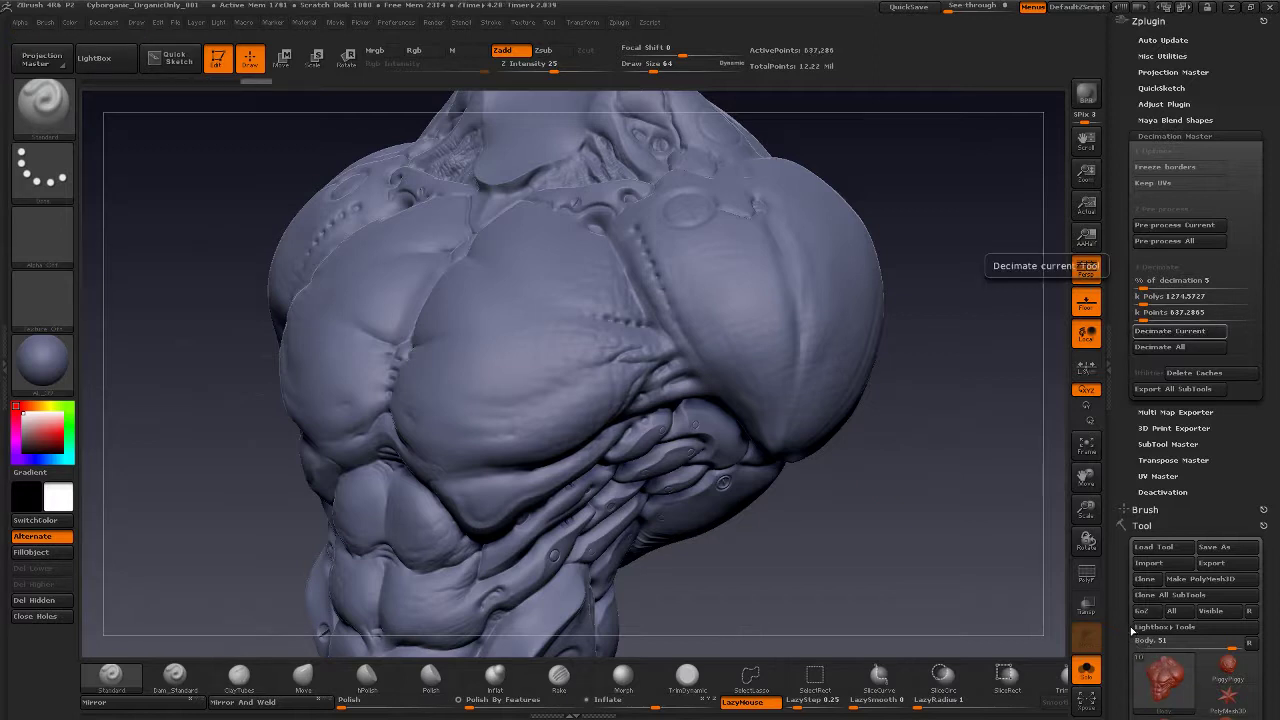
Examine the more strongly decimated body with and without the polyframe, down to the abdomen, and check its polygon information
mouse_move(1150, 678)
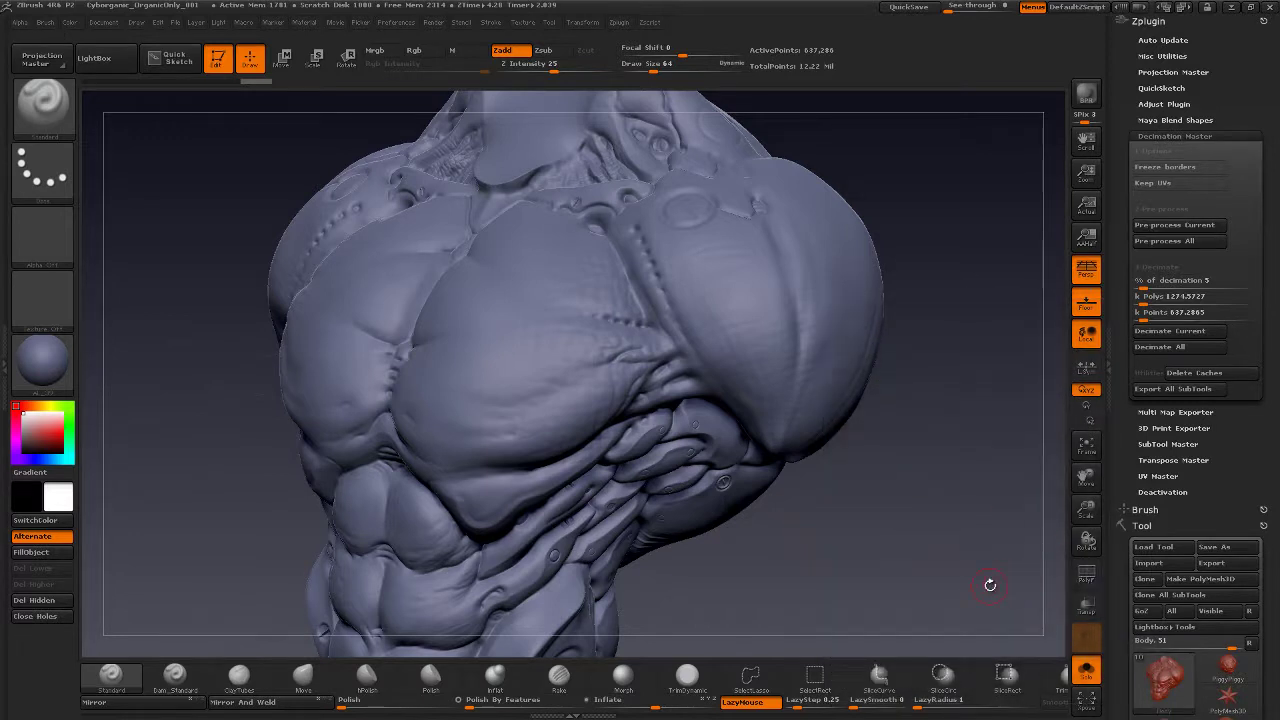
click(1086, 573)
drag(860, 532, 958, 546)
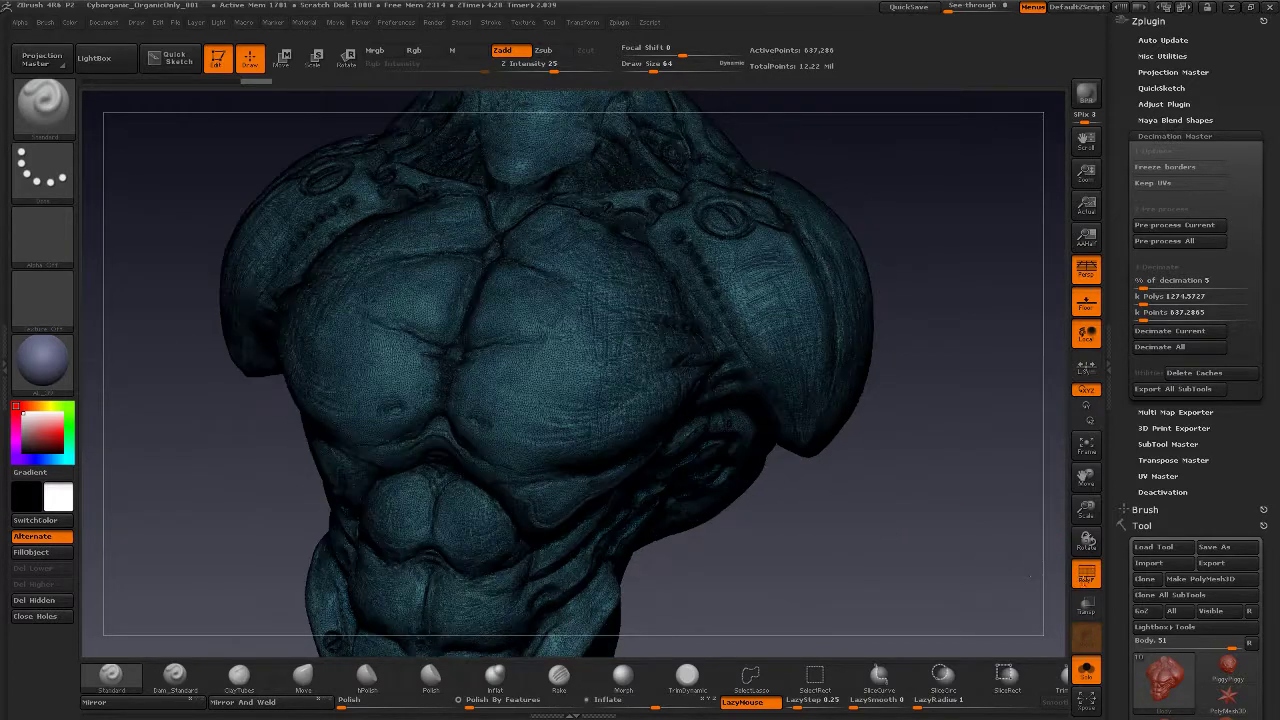
key(shift+f)
mouse_move(844, 551)
mouse_down()
mouse_move(872, 545)
mouse_move(872, 440)
mouse_move(864, 568)
mouse_move(886, 604)
mouse_move(900, 566)
mouse_move(844, 566)
mouse_move(913, 565)
mouse_move(868, 535)
mouse_move(834, 548)
mouse_move(852, 500)
mouse_up()
drag(1127, 512, 1126, 258)
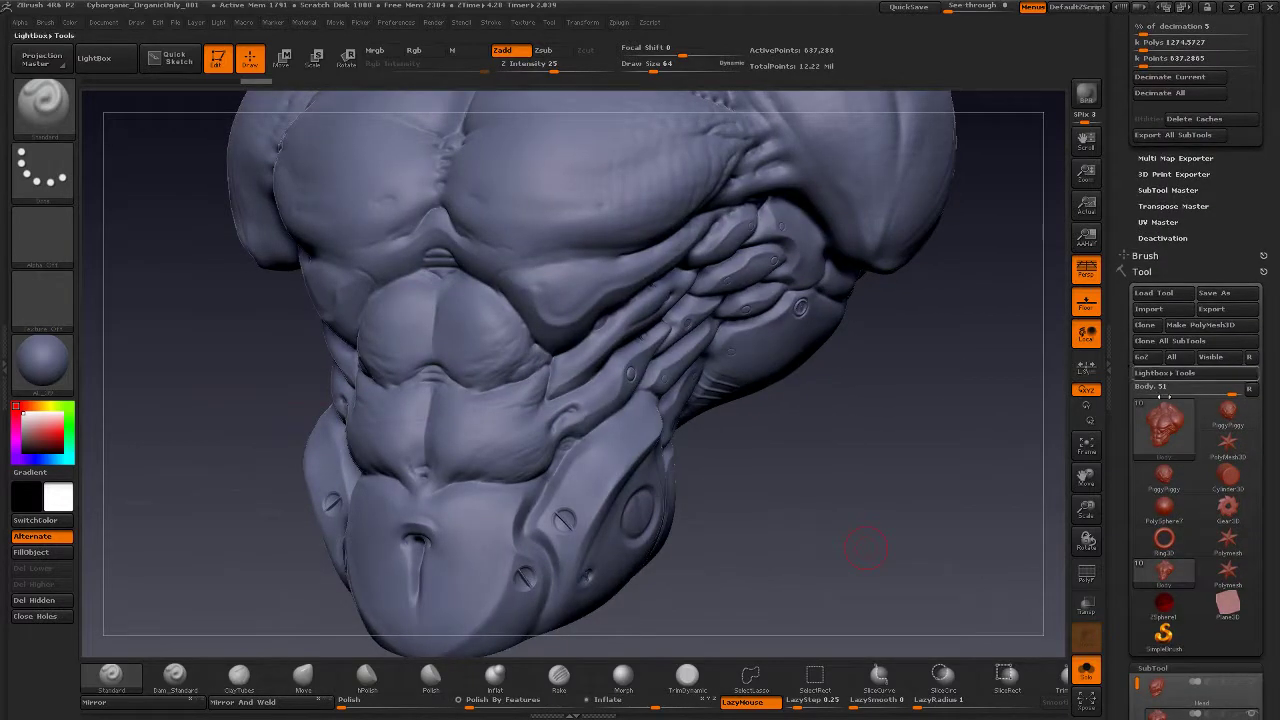
mouse_move(1167, 432)
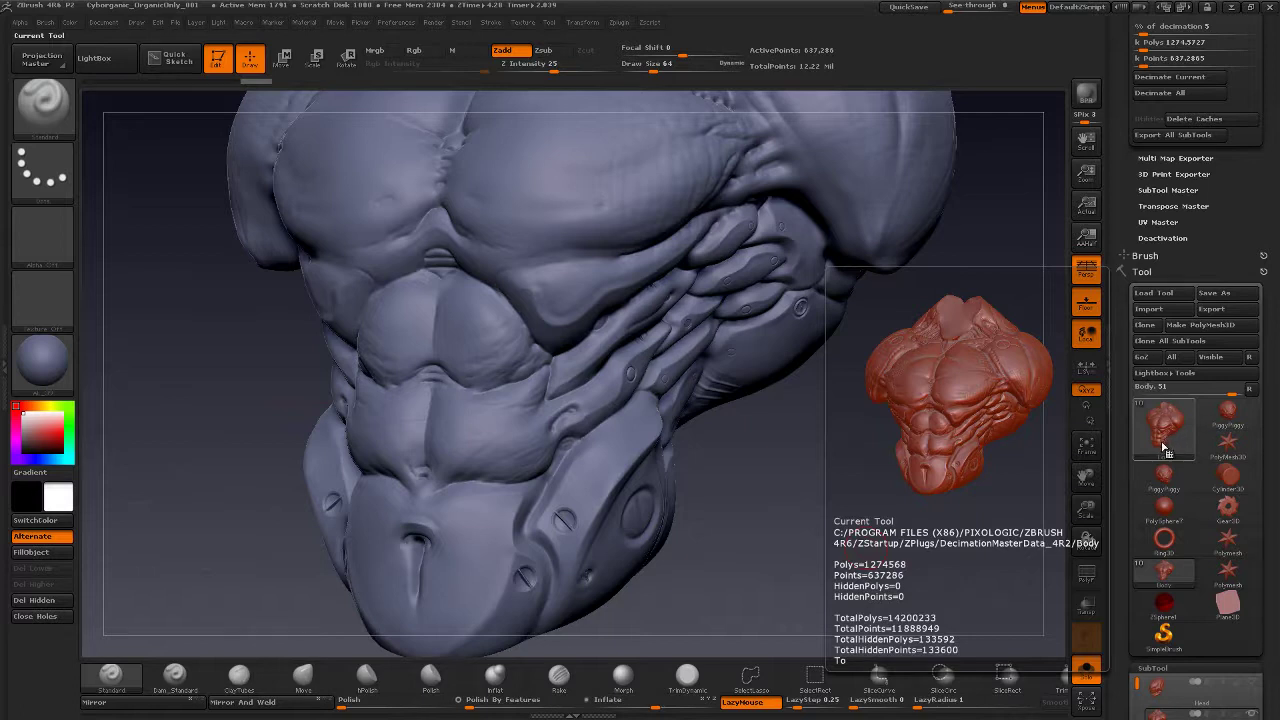
Export the decimated body as Body_decimated_Hi.OBJ to the ImportExportModels folder, basing the file name on the existing head export
mouse_move(903, 466)
alt+mouse_down()
mouse_move(874, 426)
mouse_move(853, 425)
mouse_move(893, 448)
alt+mouse_up()
click(1224, 312)
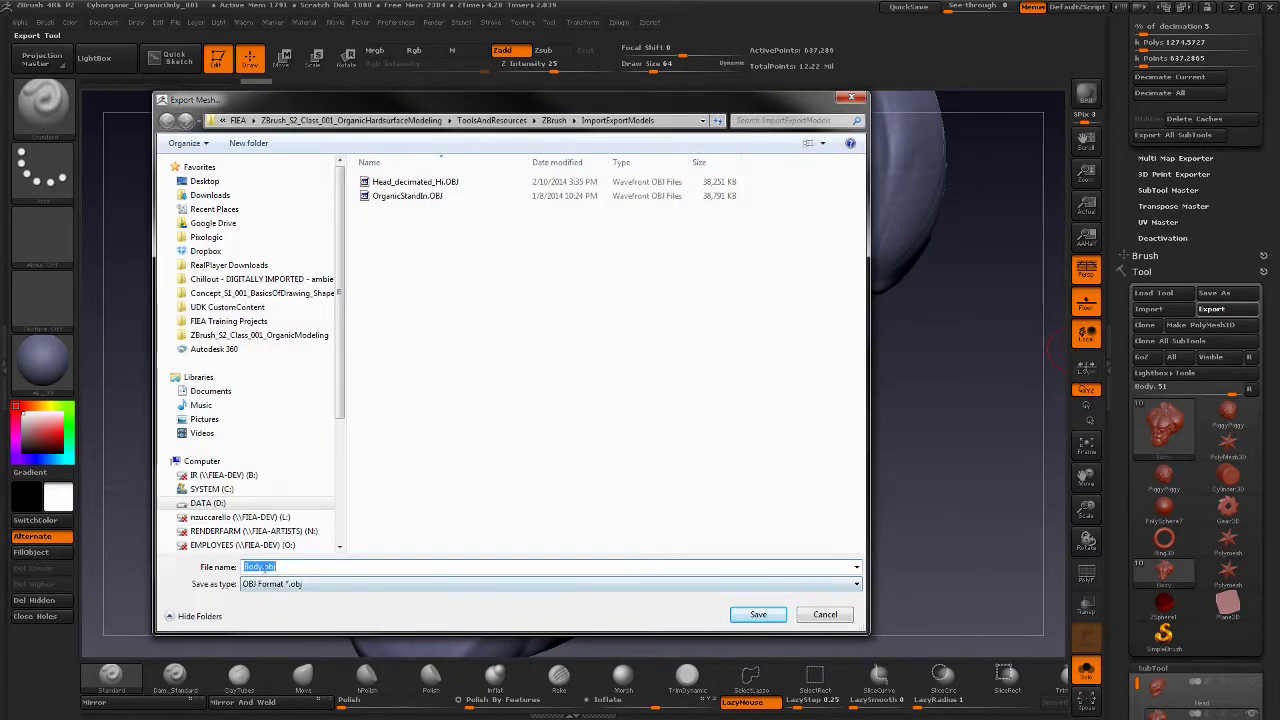
click(420, 184)
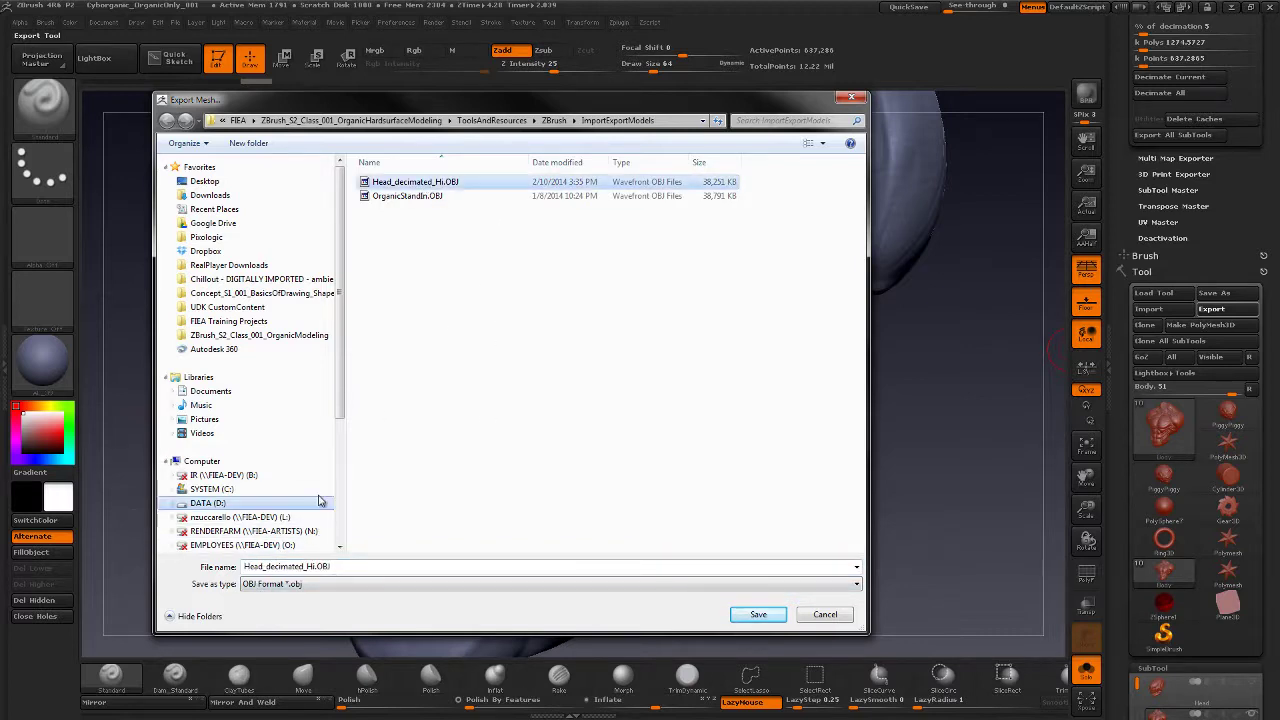
double_click(272, 566)
drag(264, 566, 242, 583)
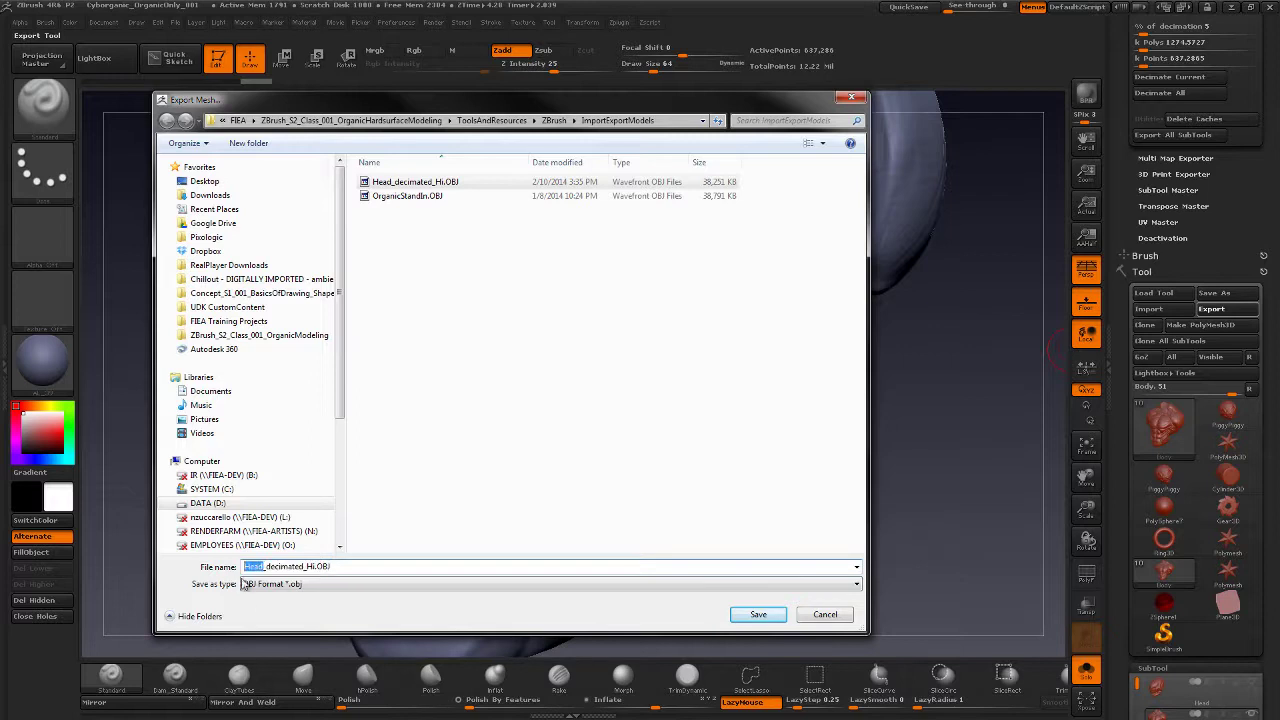
text(body)
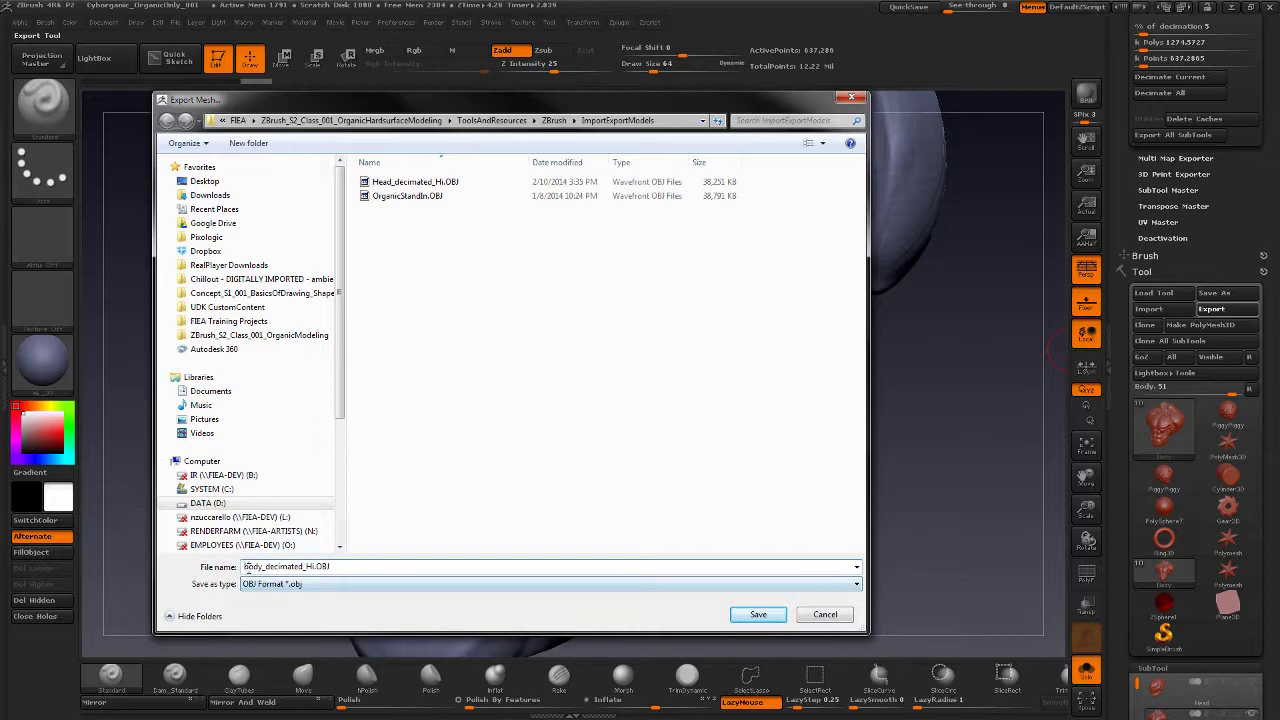
click(758, 614)
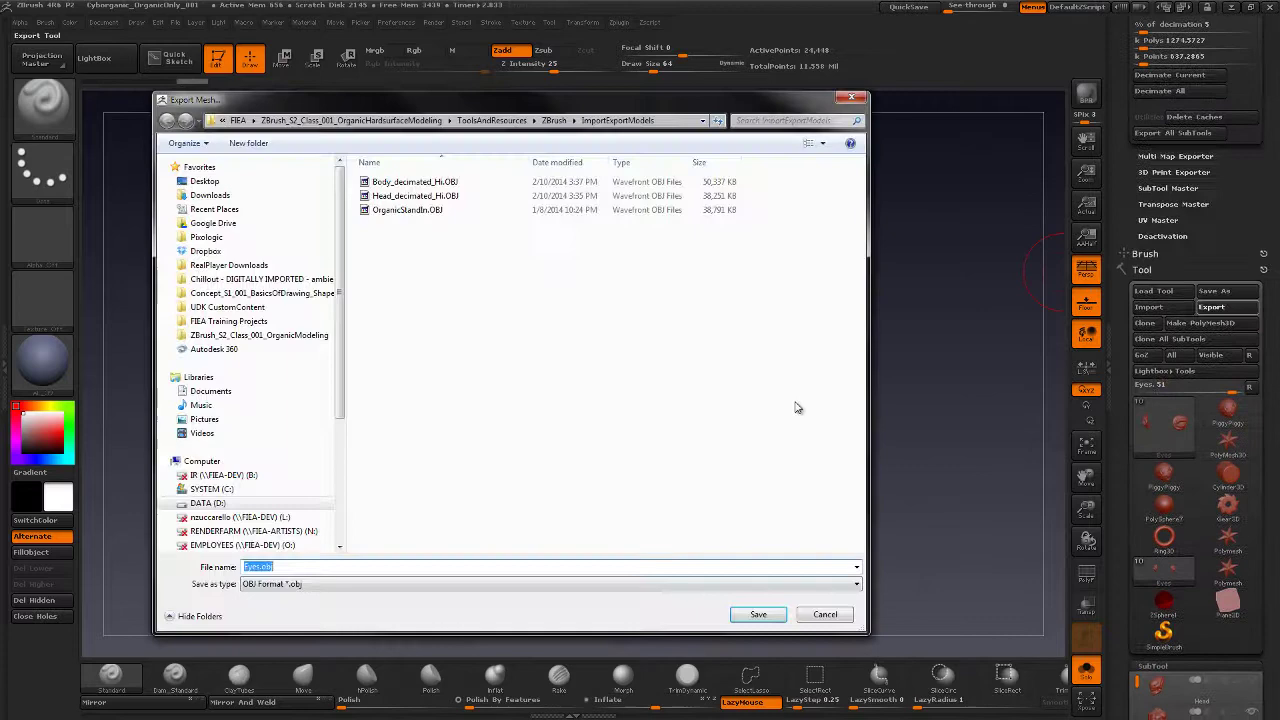
Export the Eyes subtool in OBJ format to the ImportExportModels folder
drag(262, 567, 240, 567)
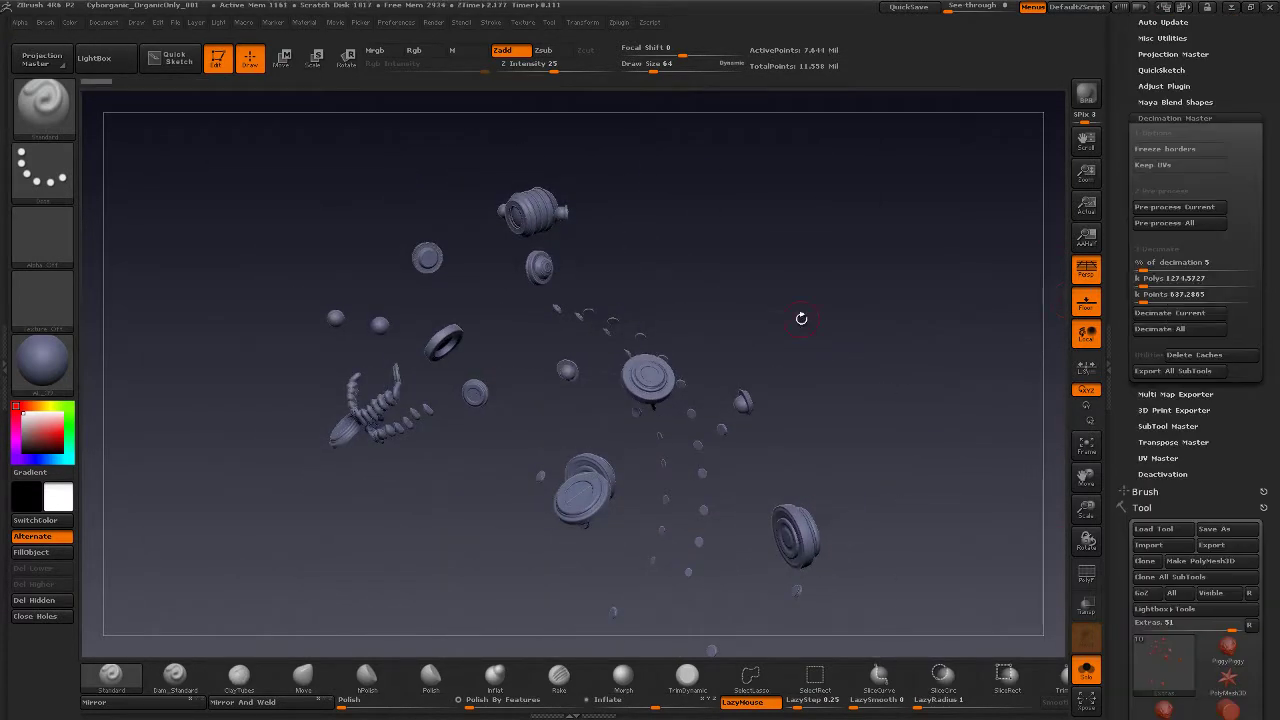
Decimate the Extras subtool at about 10.92 percent and inspect its small mechanical parts up close
drag(801, 319, 734, 454)
drag(940, 363, 619, 259)
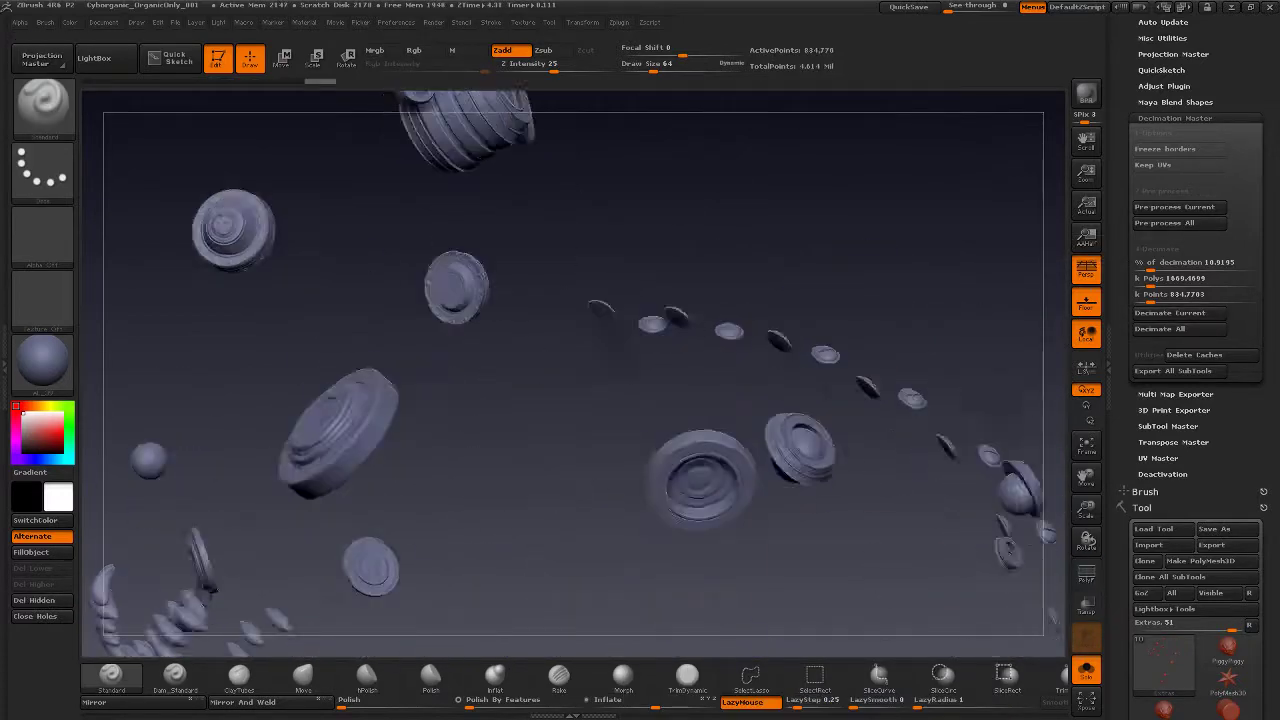
mouse_move(1165, 490)
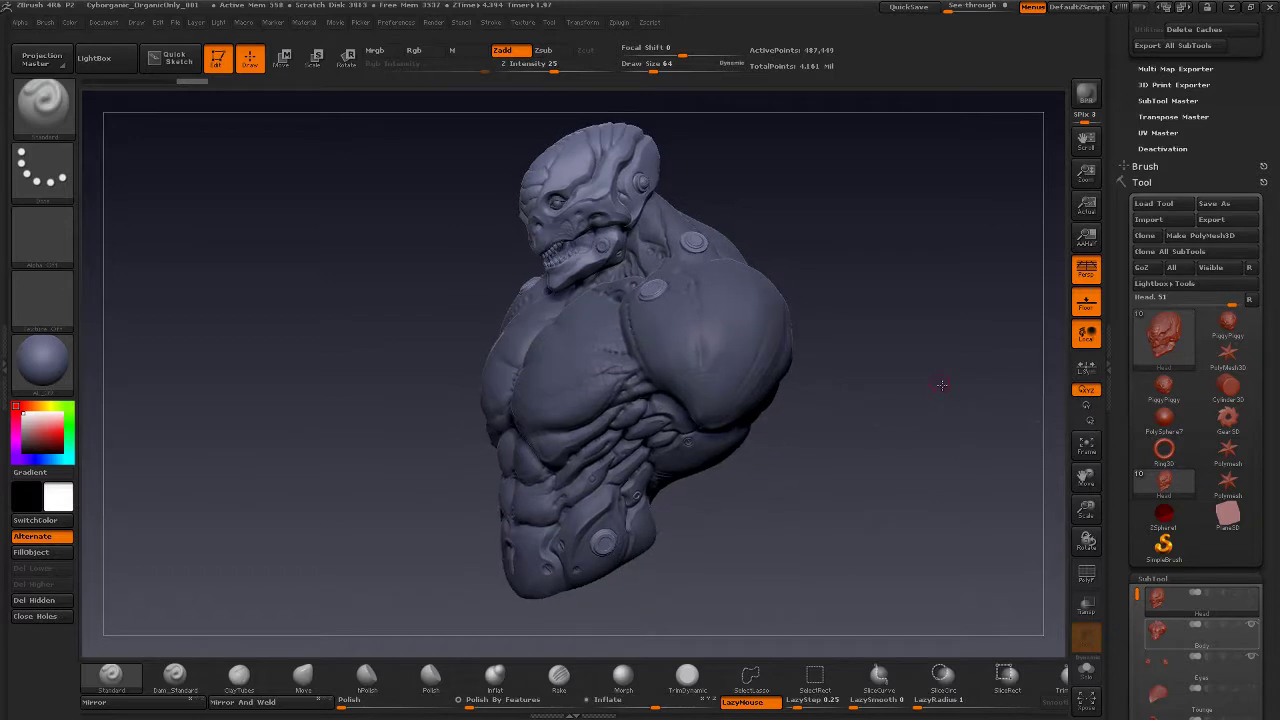
Examine the assembled bust with its head, body, eyes and extras from several angles
drag(1125, 139, 1130, 222)
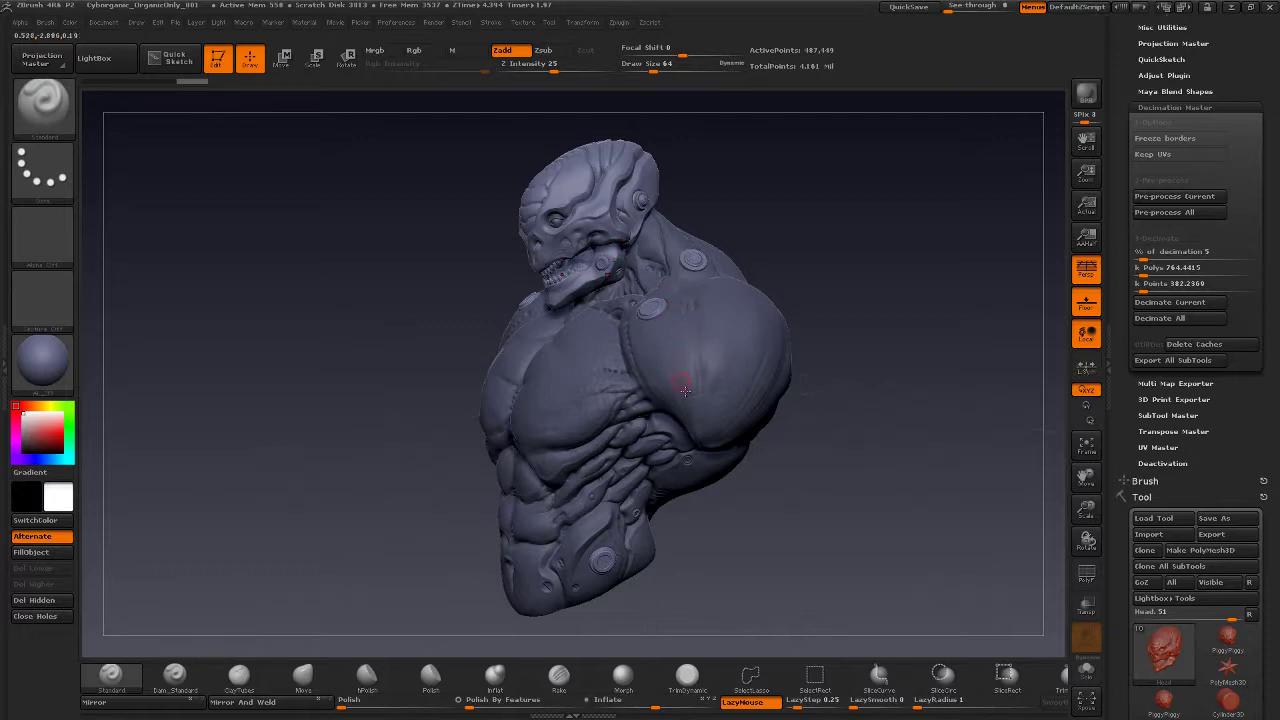
mouse_move(794, 426)
mouse_down()
mouse_move(840, 516)
mouse_move(826, 476)
mouse_up()
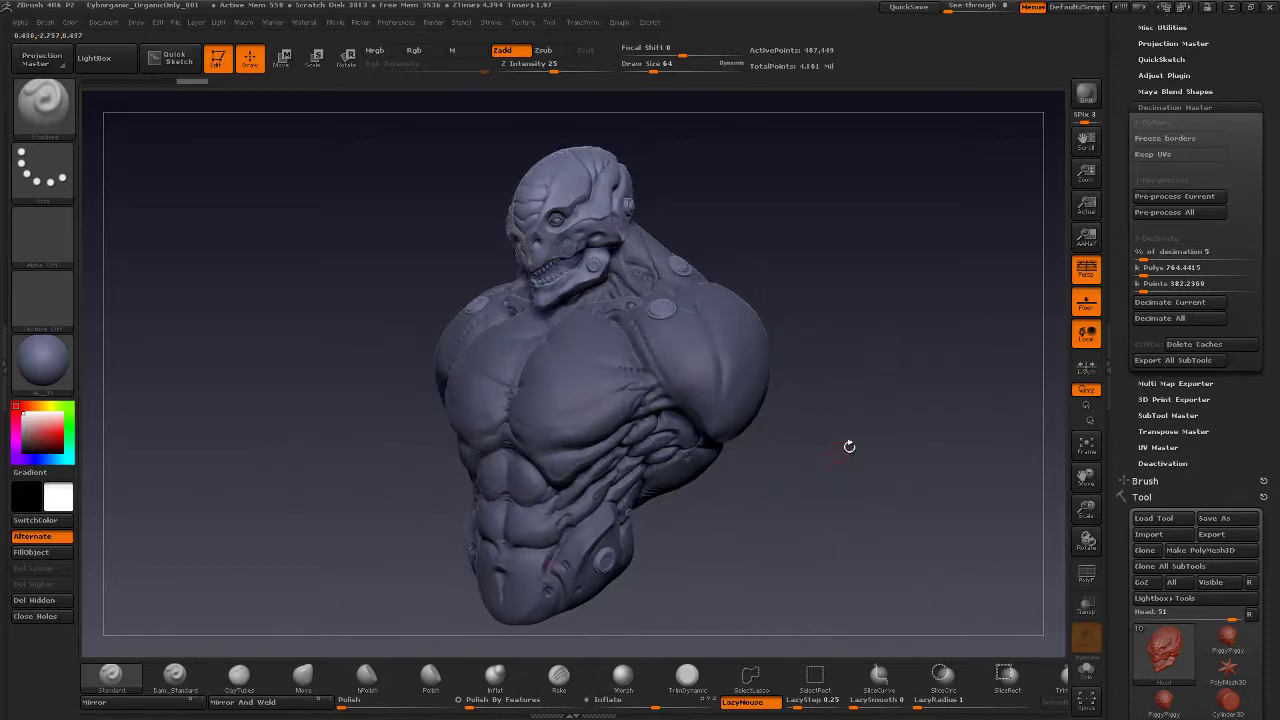
drag(809, 512, 830, 478)
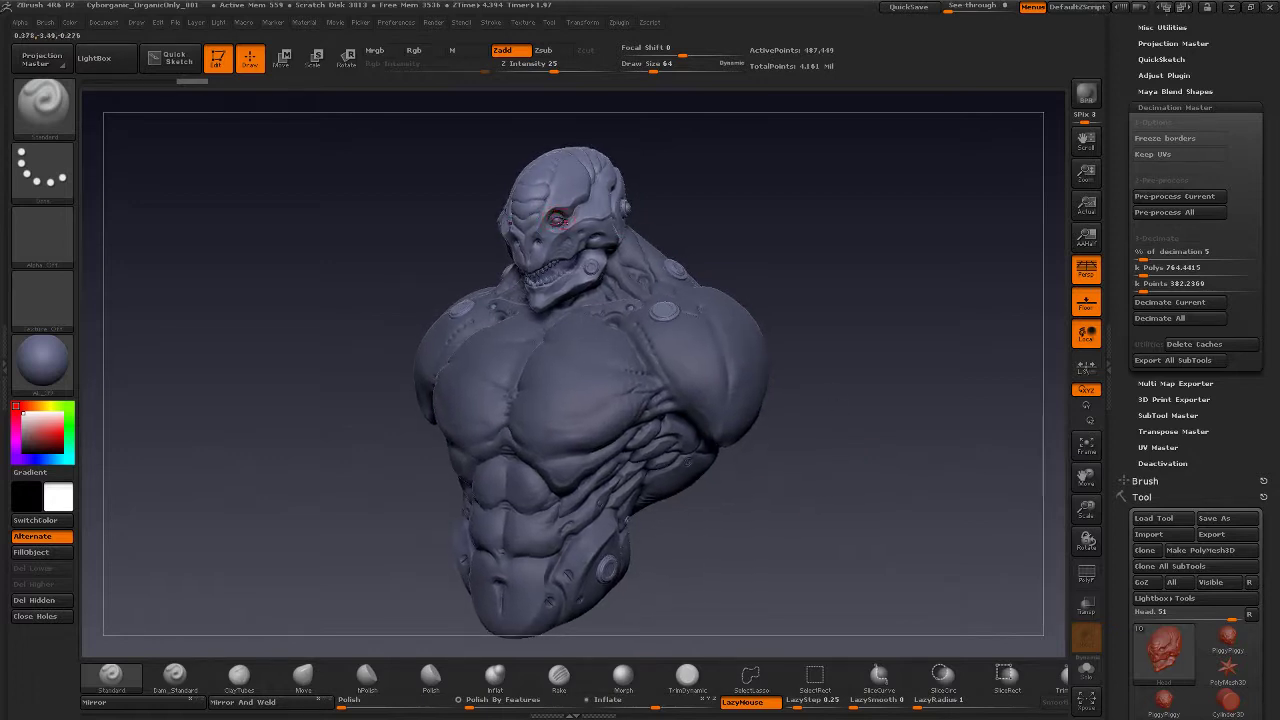
drag(863, 357, 902, 447)
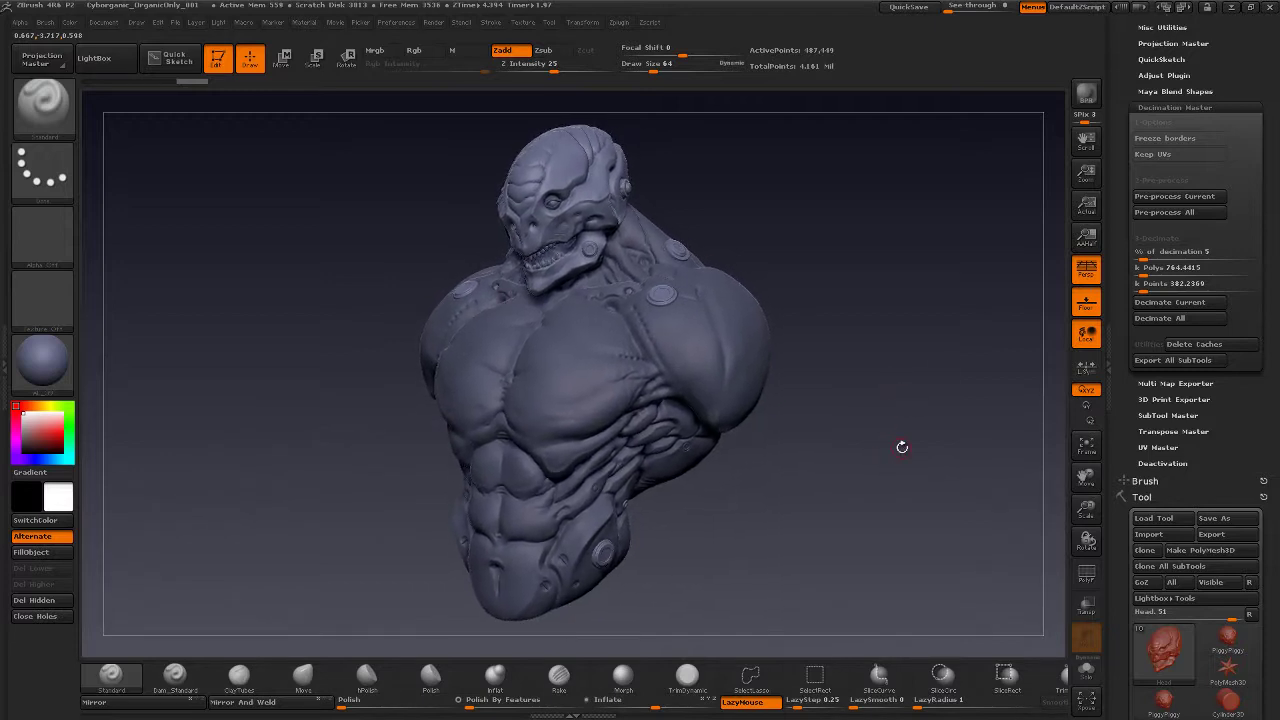
drag(906, 400, 904, 423)
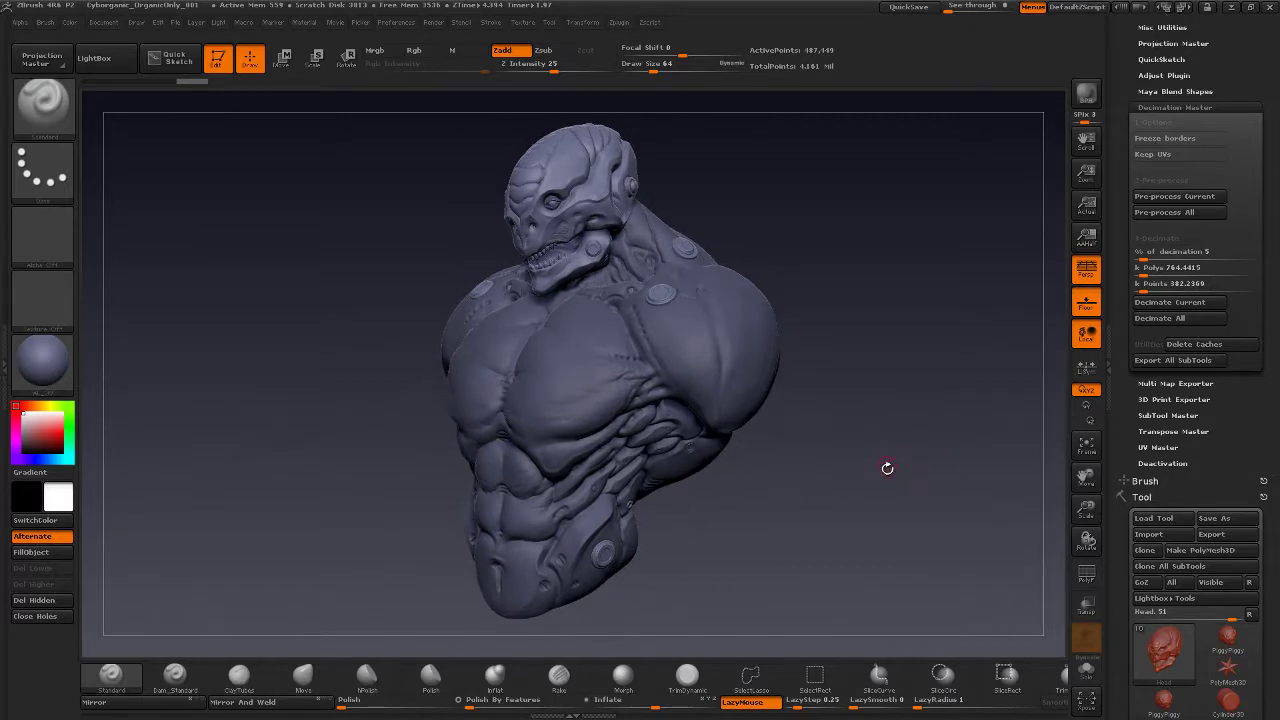
mouse_move(875, 463)
mouse_down()
mouse_move(865, 485)
mouse_move(886, 493)
mouse_move(868, 526)
mouse_up()
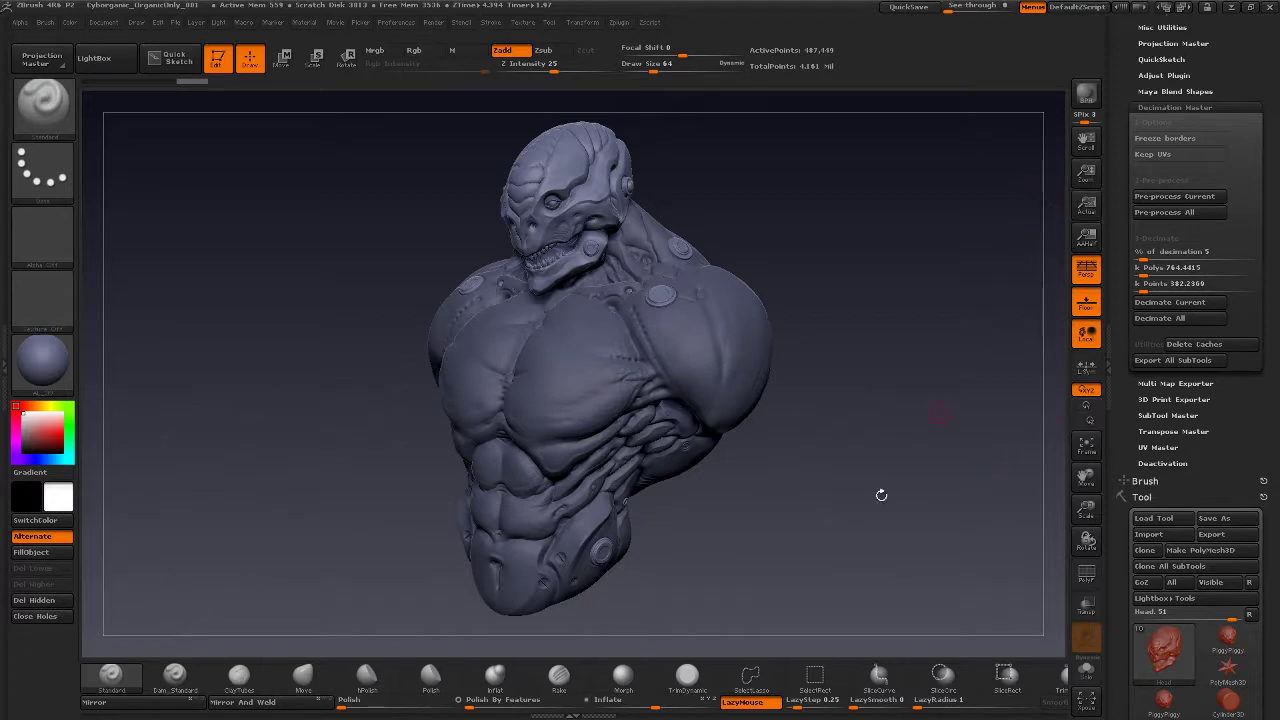
mouse_move(897, 496)
mouse_down()
mouse_move(910, 503)
mouse_move(904, 523)
mouse_move(897, 504)
mouse_move(800, 505)
mouse_up()
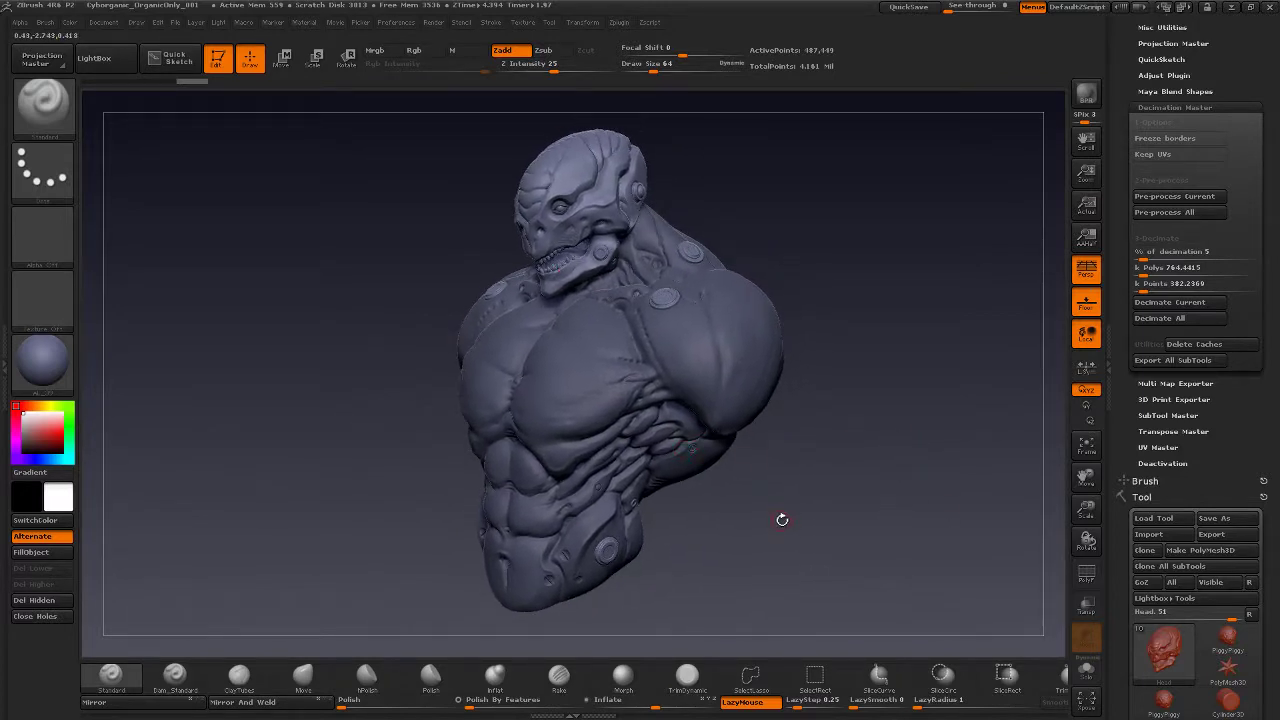
drag(789, 553, 822, 552)
Merge all visible subtools of the bust into one new tool
drag(1126, 340, 1141, 273)
scroll(1131, 297, down, 10)
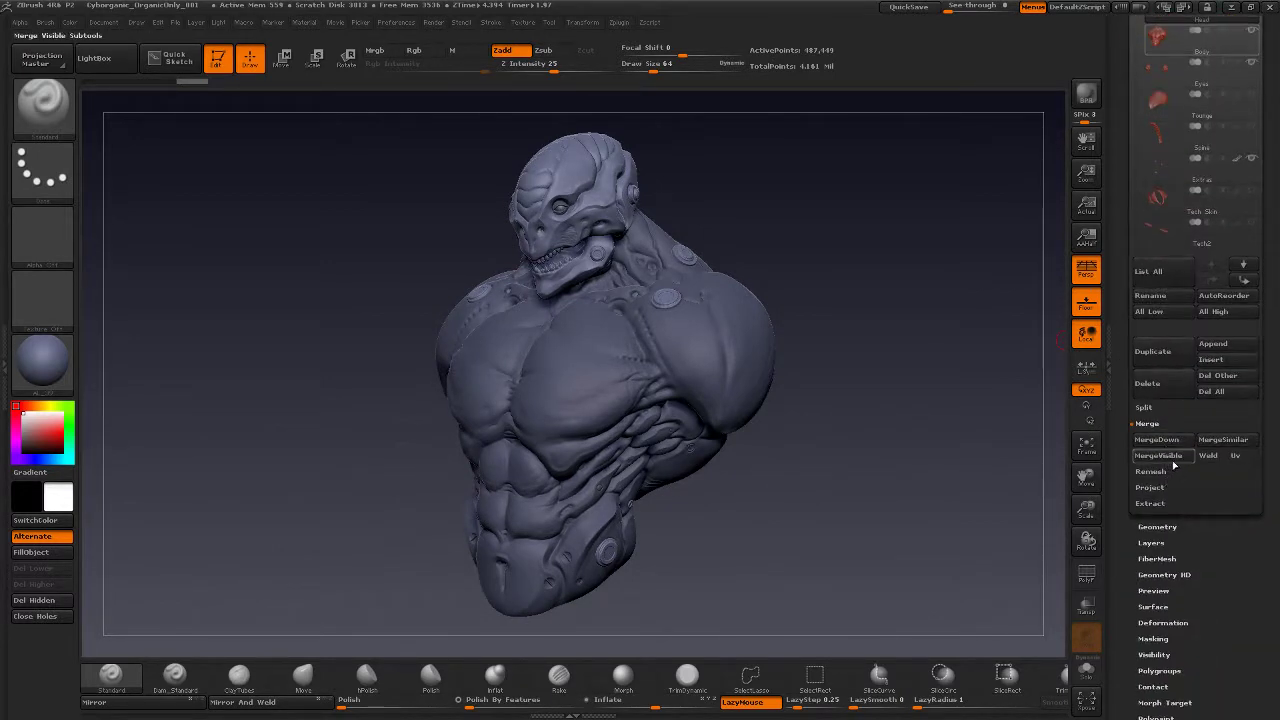
scroll(1127, 470, up, 5)
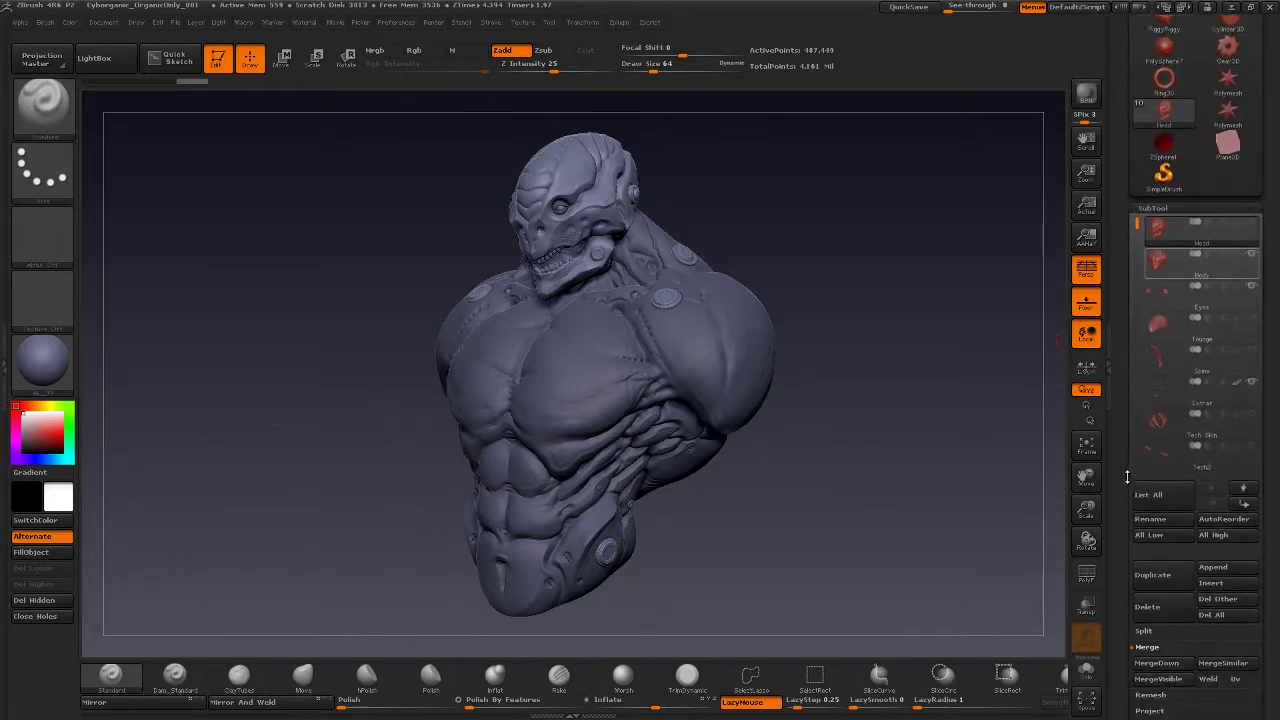
scroll(1127, 477, down, 6)
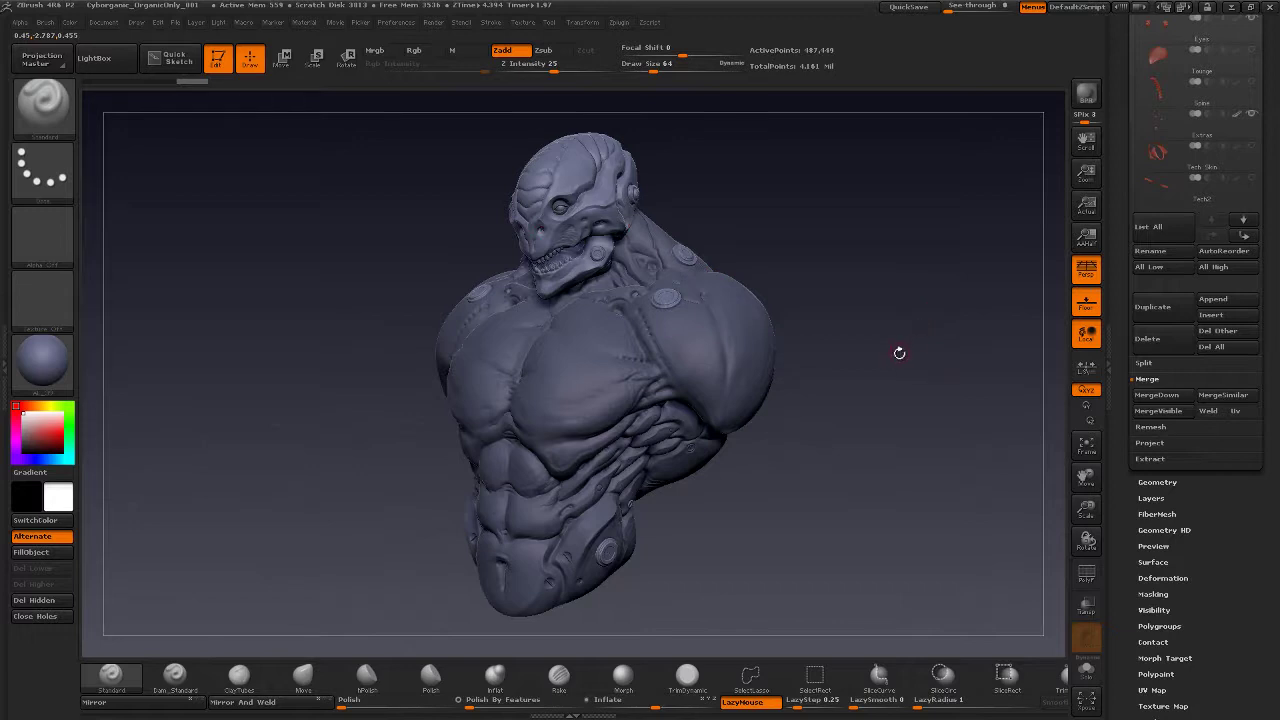
scroll(1130, 380, up, 3)
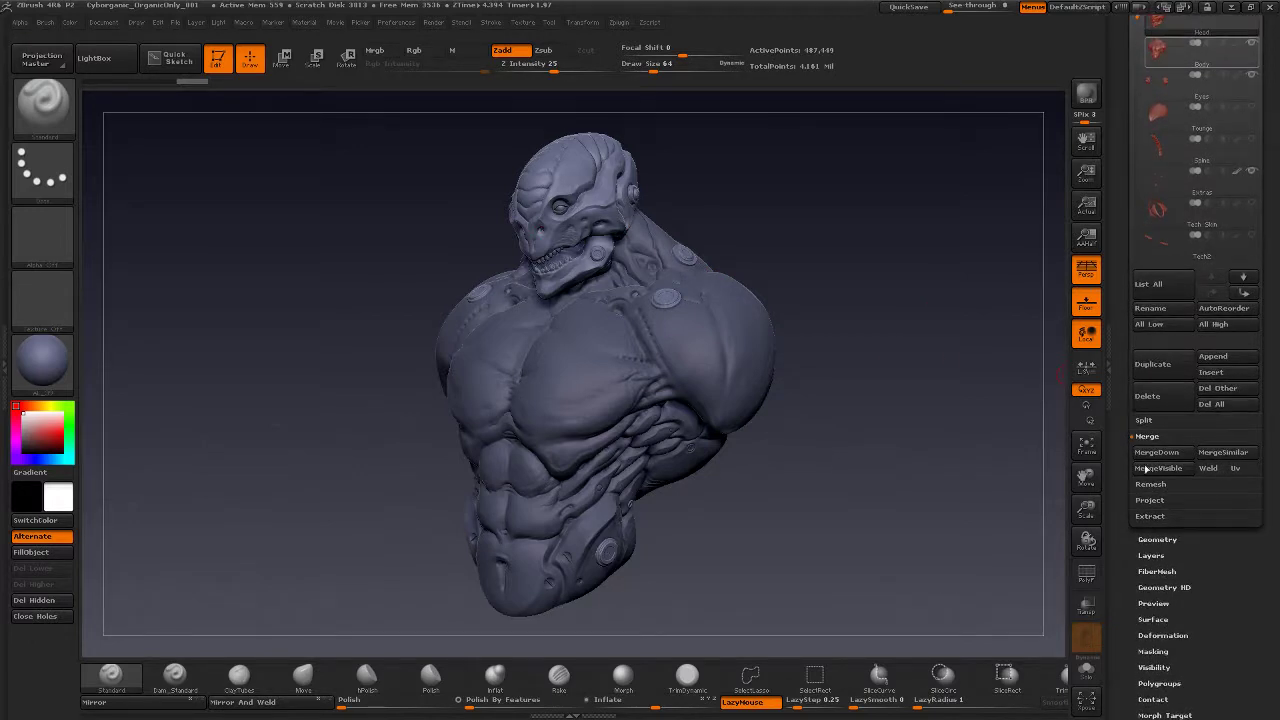
click(1172, 473)
scroll(1153, 445, up, 8)
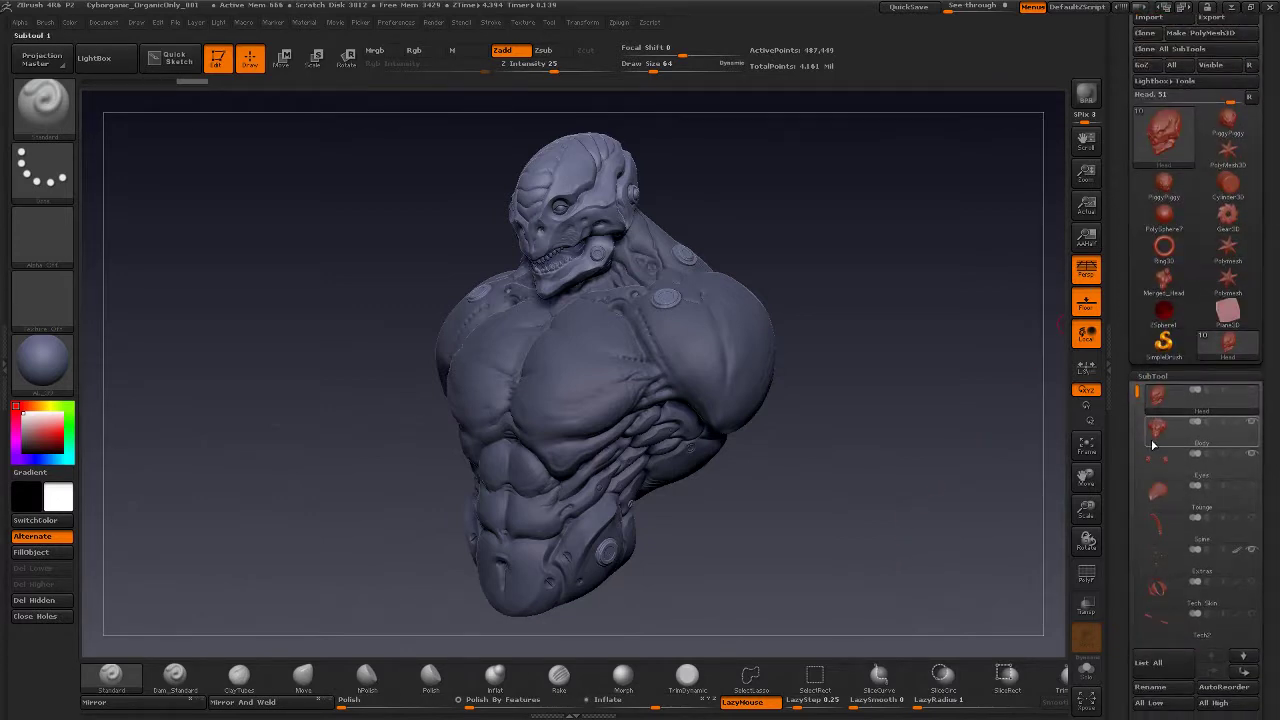
Make the merged bust the active tool and inspect its polygroups and mesh density with the polyframe display
mouse_move(1164, 286)
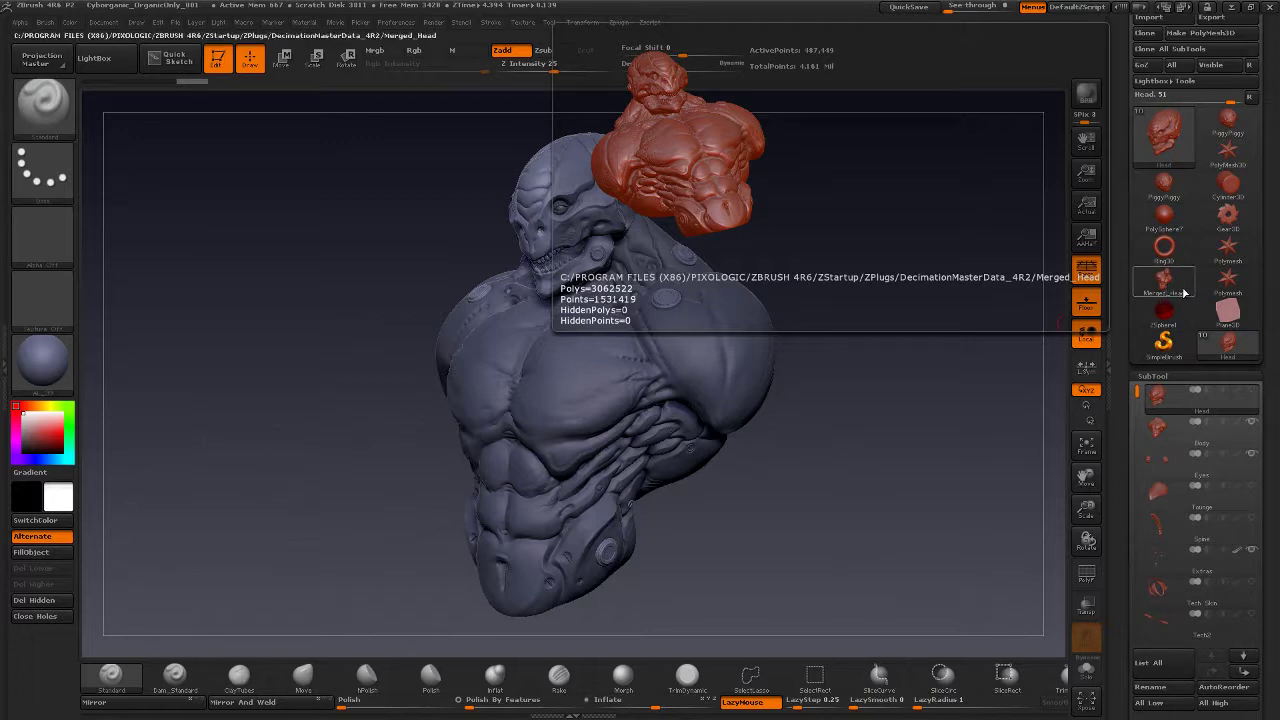
mouse_move(1189, 406)
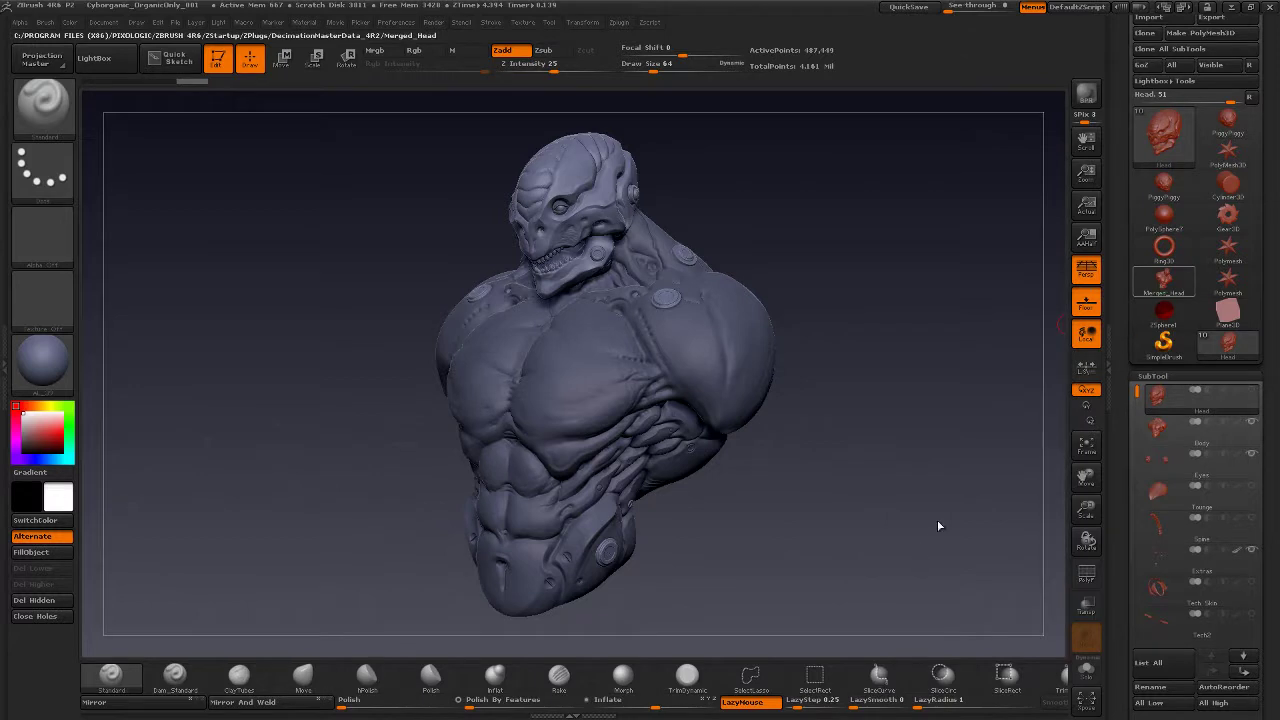
drag(925, 489, 903, 494)
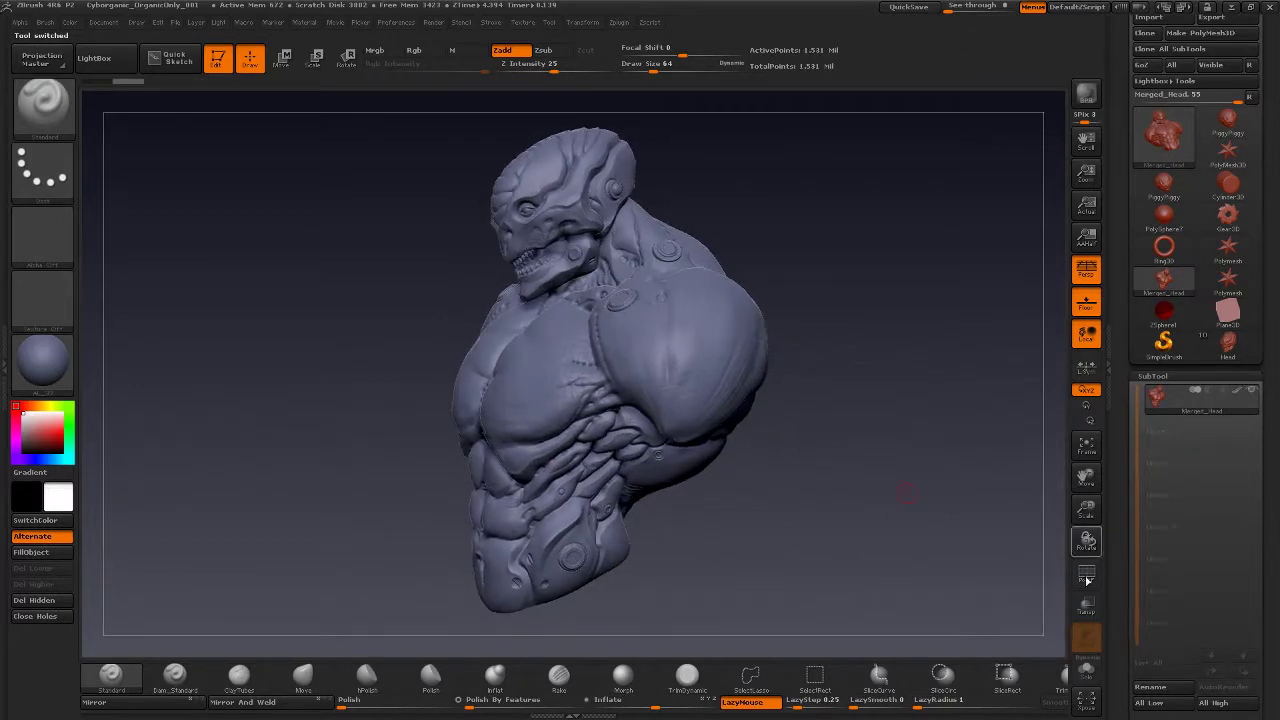
click(1094, 578)
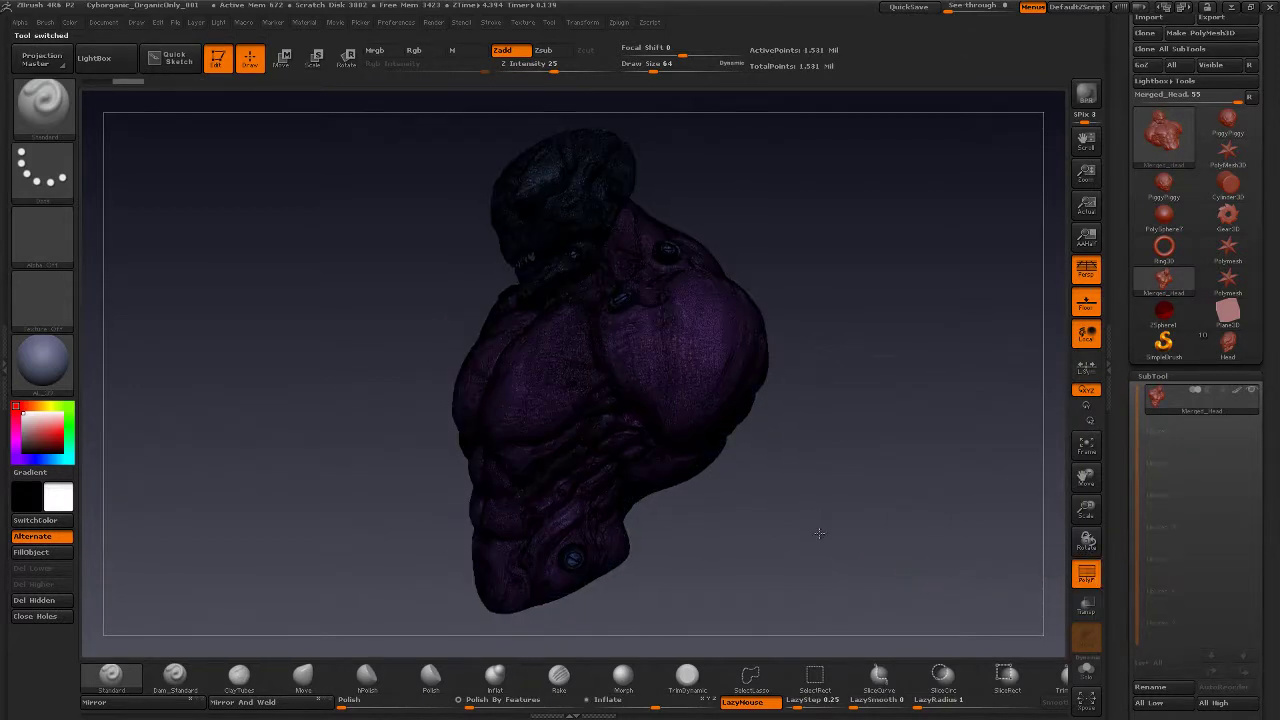
drag(816, 530, 734, 337)
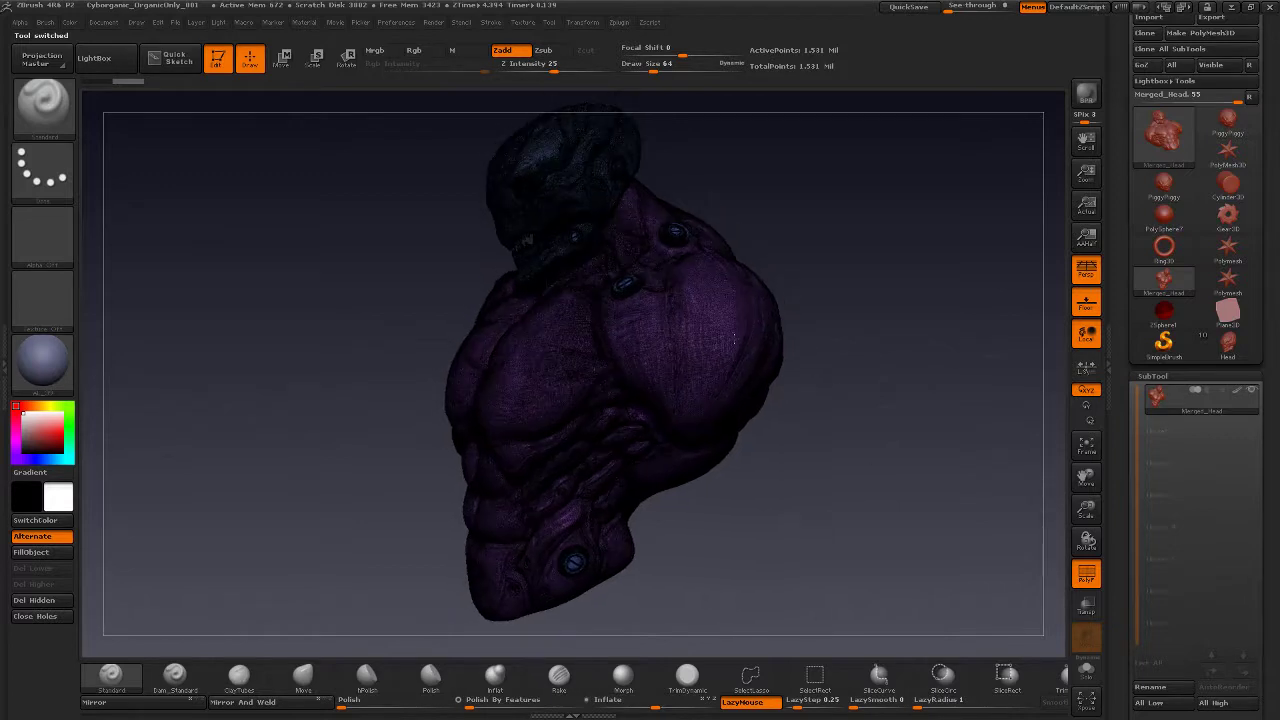
drag(845, 334, 839, 334)
drag(984, 504, 880, 420)
click(1093, 564)
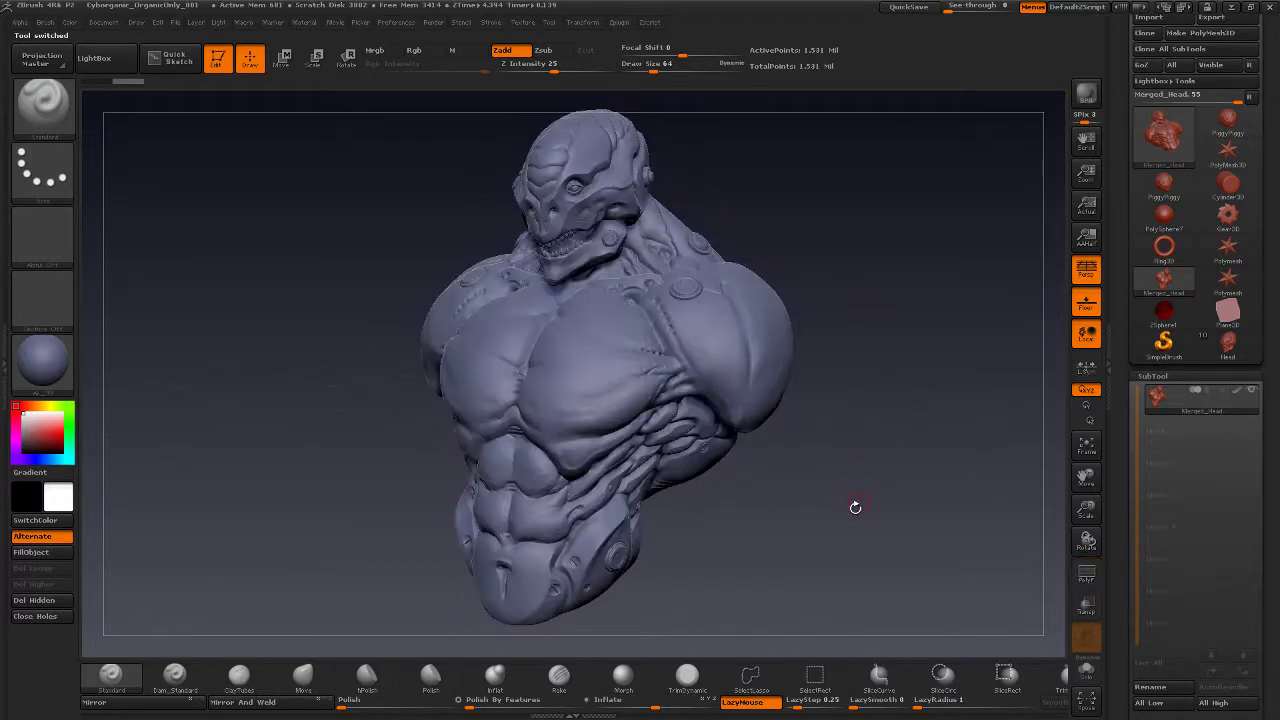
Examine the merged bust from the front and three-quarter angles and check its polygon and point counts
shift+drag(856, 508, 698, 438)
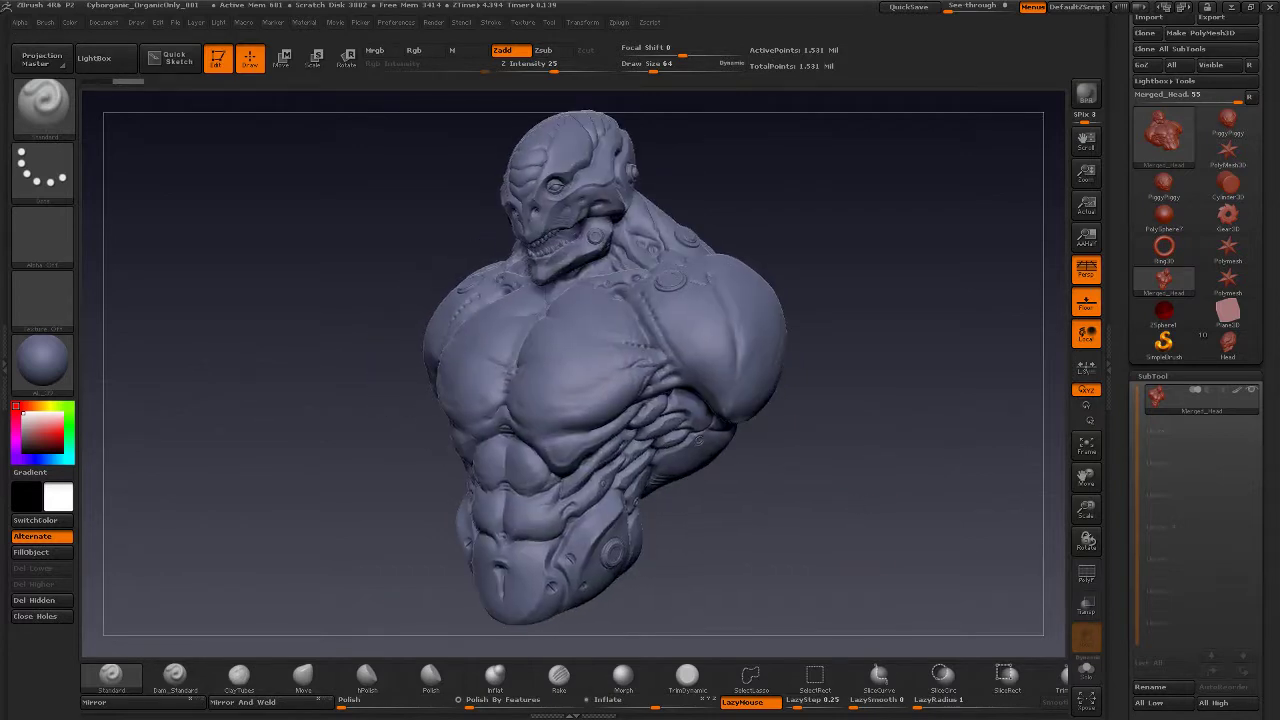
drag(855, 509, 949, 426)
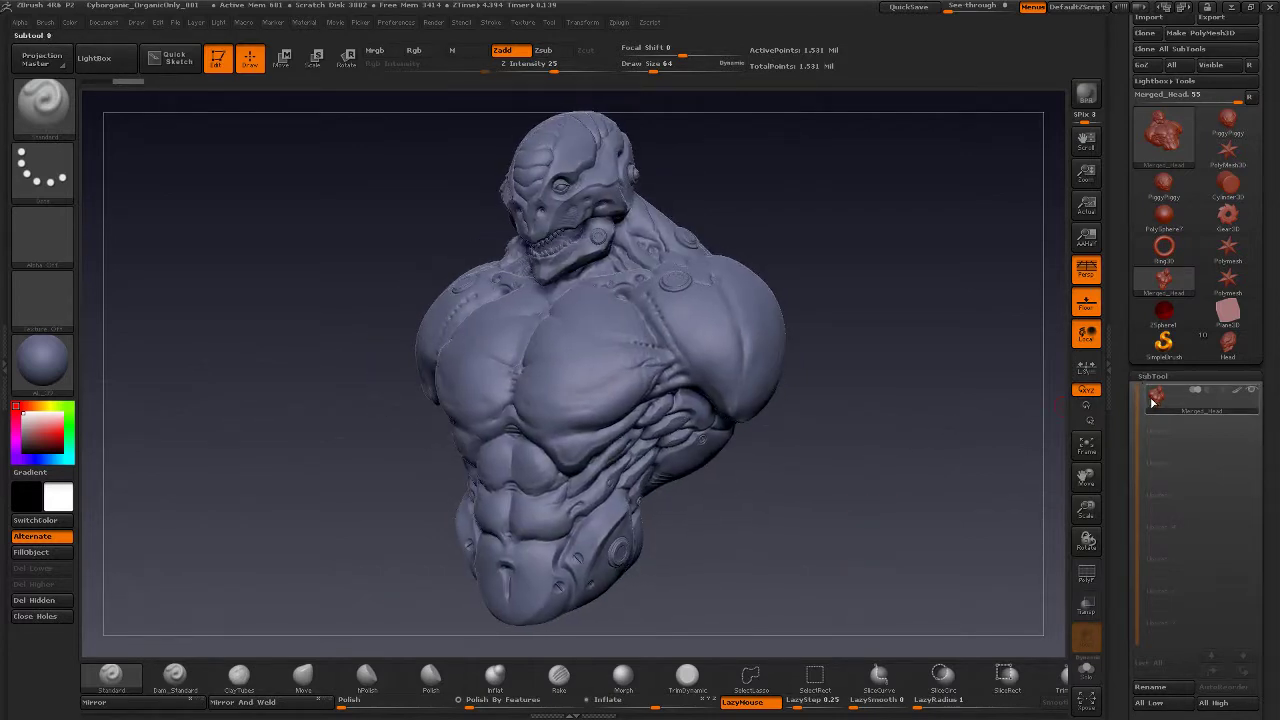
mouse_move(1155, 398)
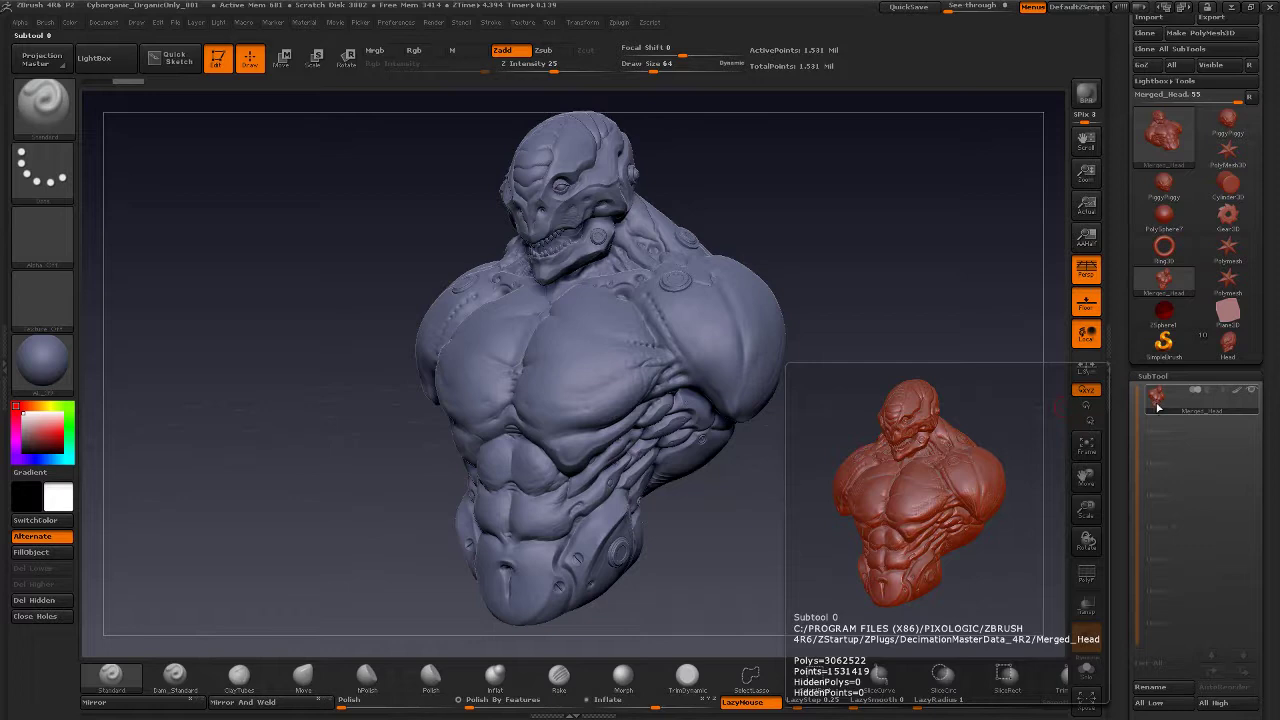
drag(863, 570, 940, 570)
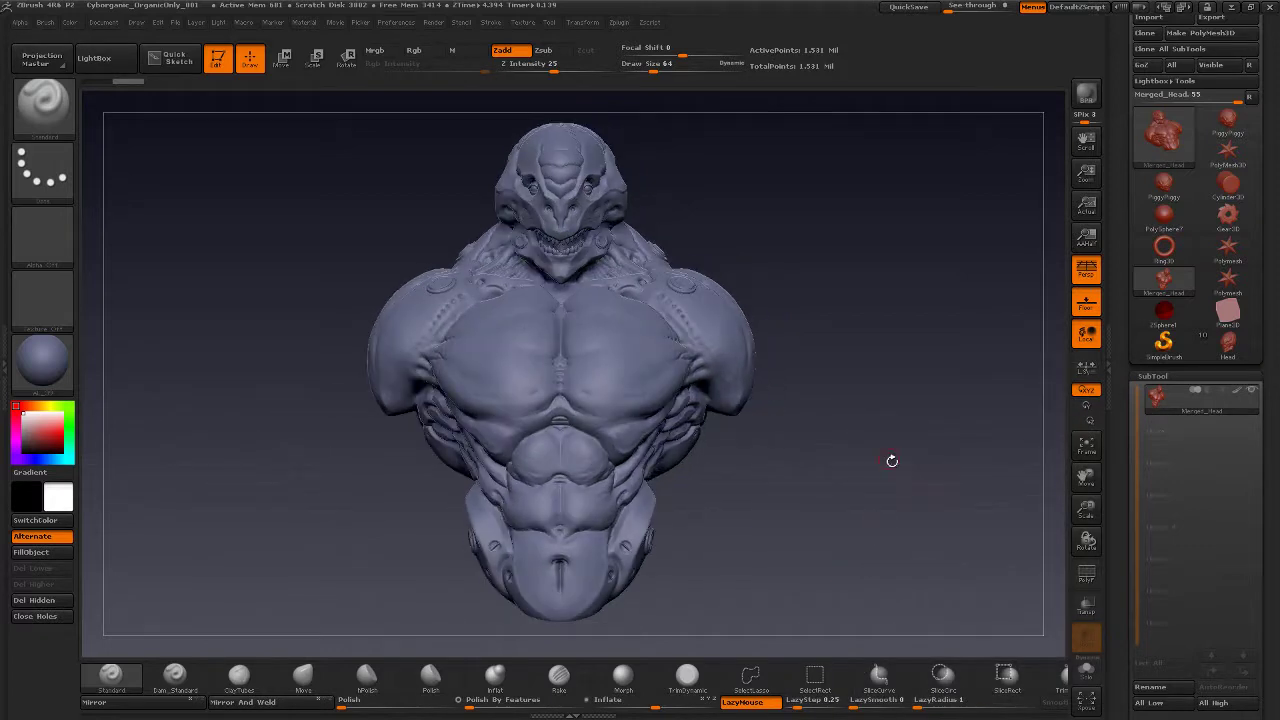
mouse_move(892, 461)
mouse_down()
mouse_move(861, 500)
mouse_move(857, 486)
mouse_move(860, 504)
mouse_up()
mouse_move(867, 498)
mouse_down()
mouse_move(872, 486)
mouse_move(850, 493)
mouse_move(875, 497)
mouse_move(857, 503)
mouse_move(856, 540)
mouse_move(857, 526)
mouse_move(842, 545)
mouse_move(880, 437)
mouse_up()
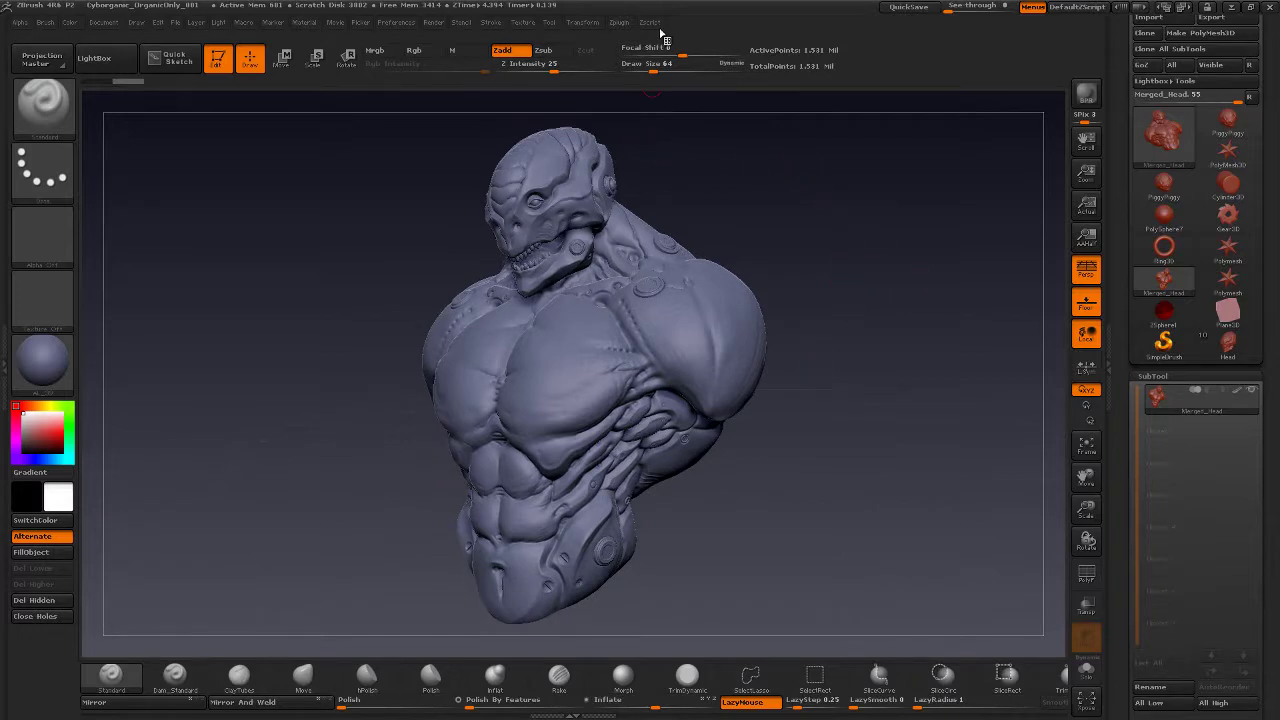
Pre-process the merged bust as the current subtool in Decimation Master
click(626, 23)
click(613, 23)
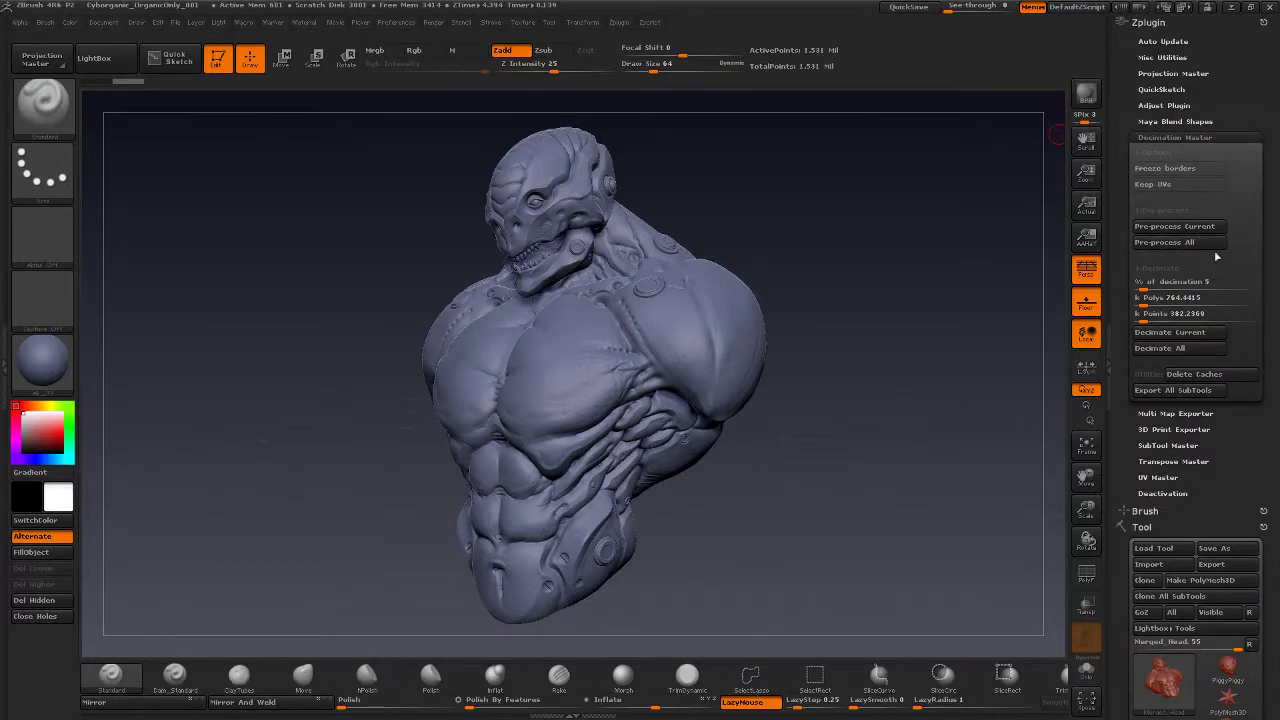
drag(857, 400, 726, 356)
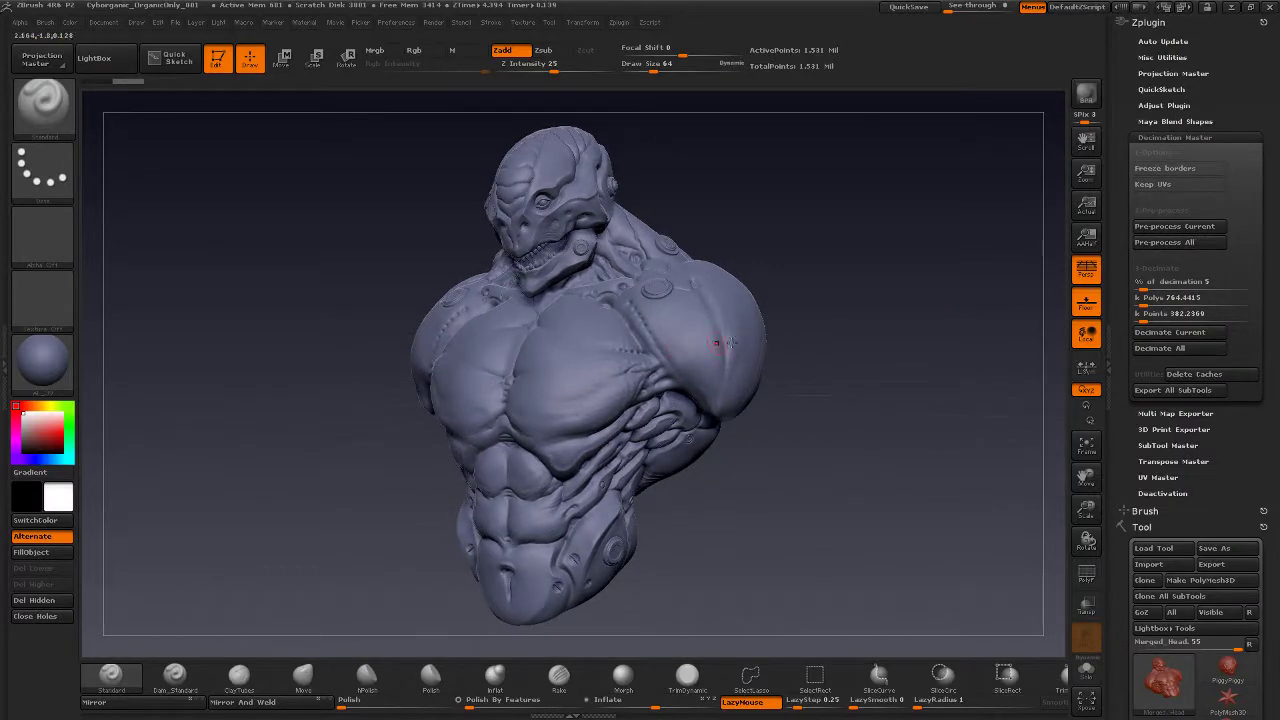
click(1183, 228)
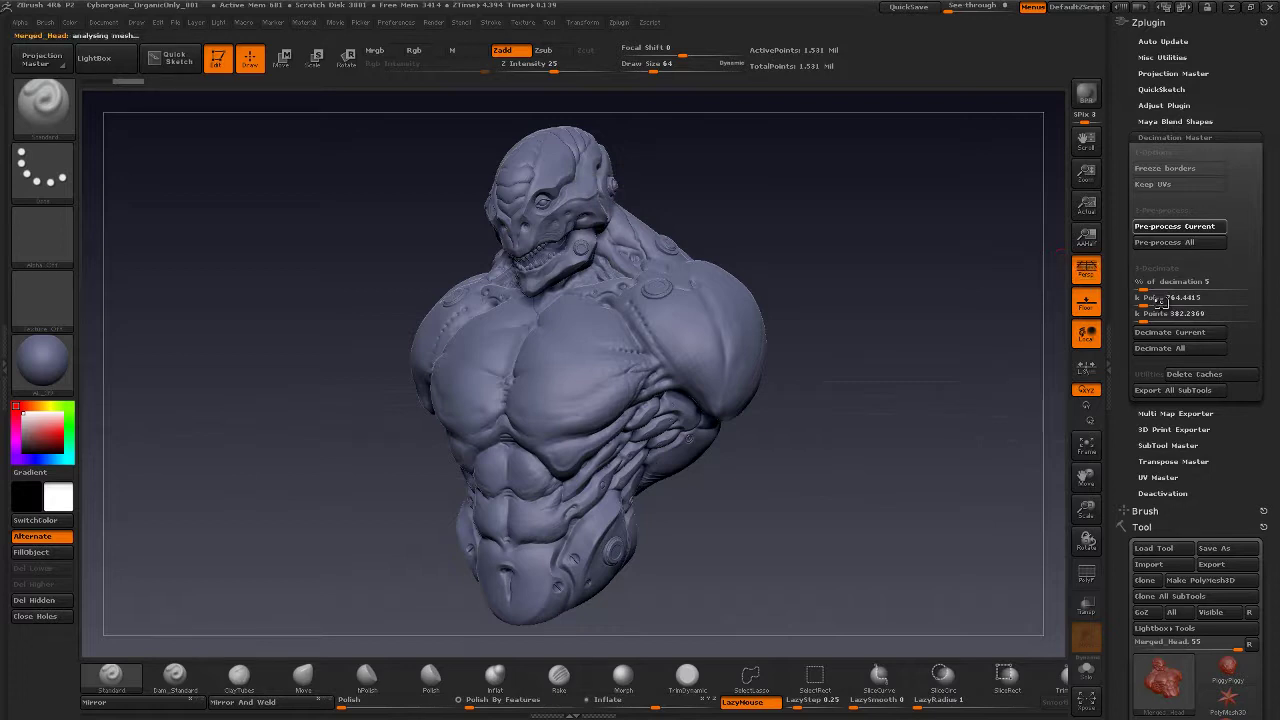
drag(937, 500, 937, 510)
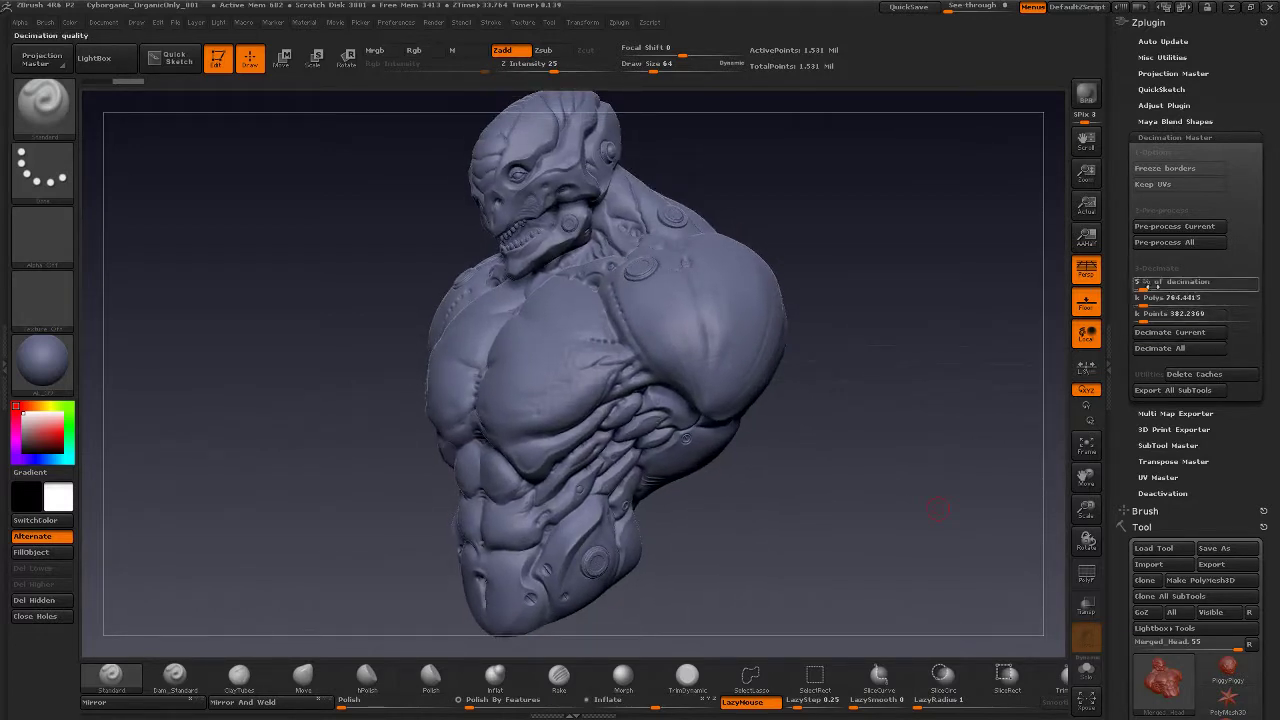
Decimate the merged bust at 10 percent and inspect the head and shoulder detail up close
click(1150, 287)
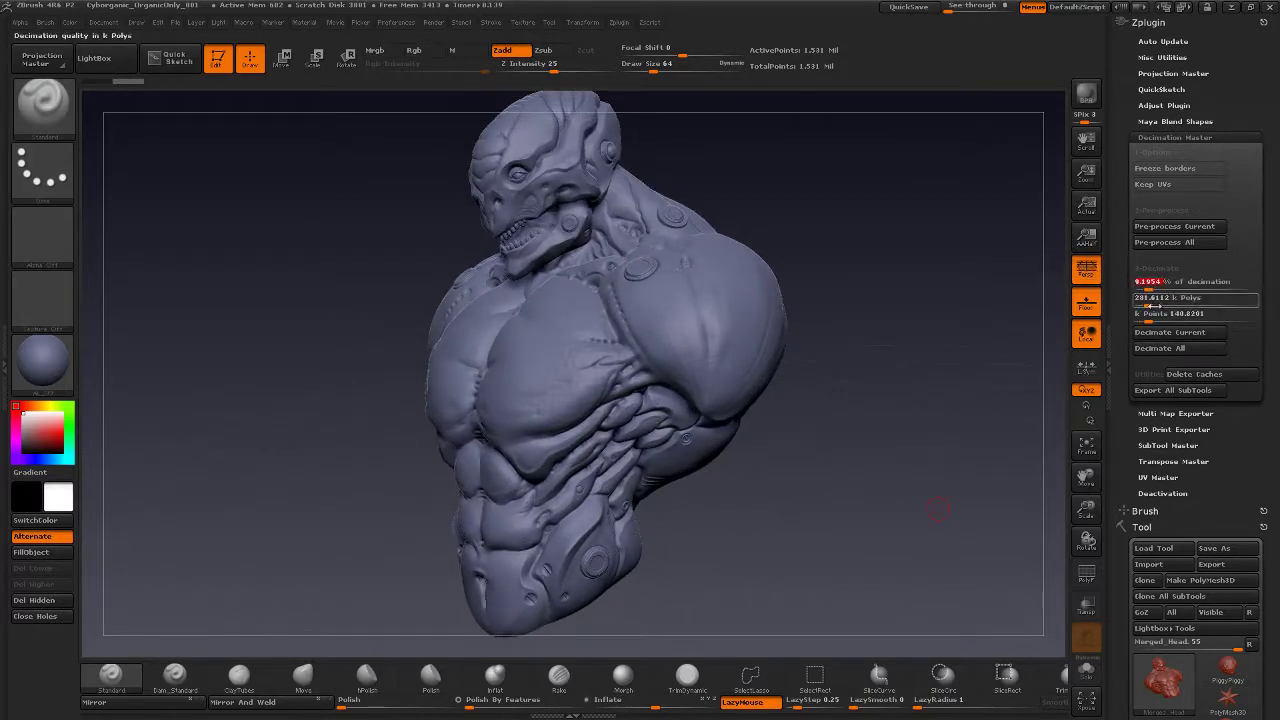
text(10)
key(Tab)
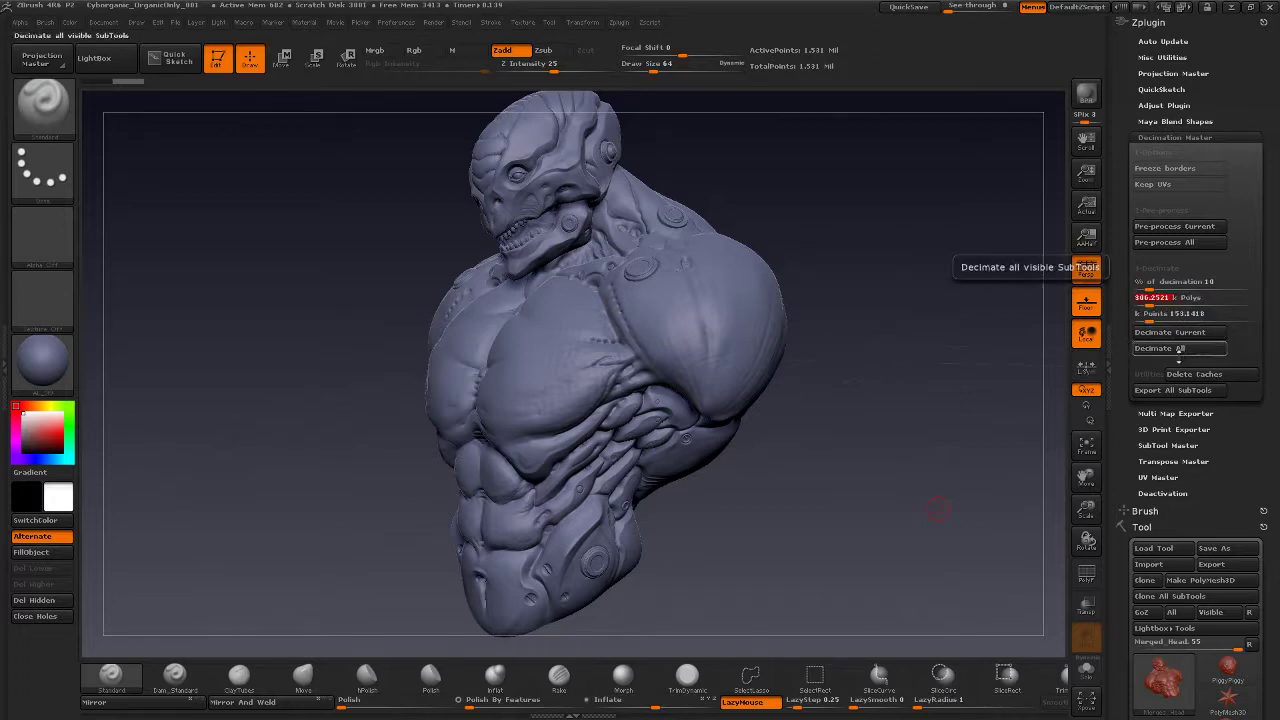
click(1170, 332)
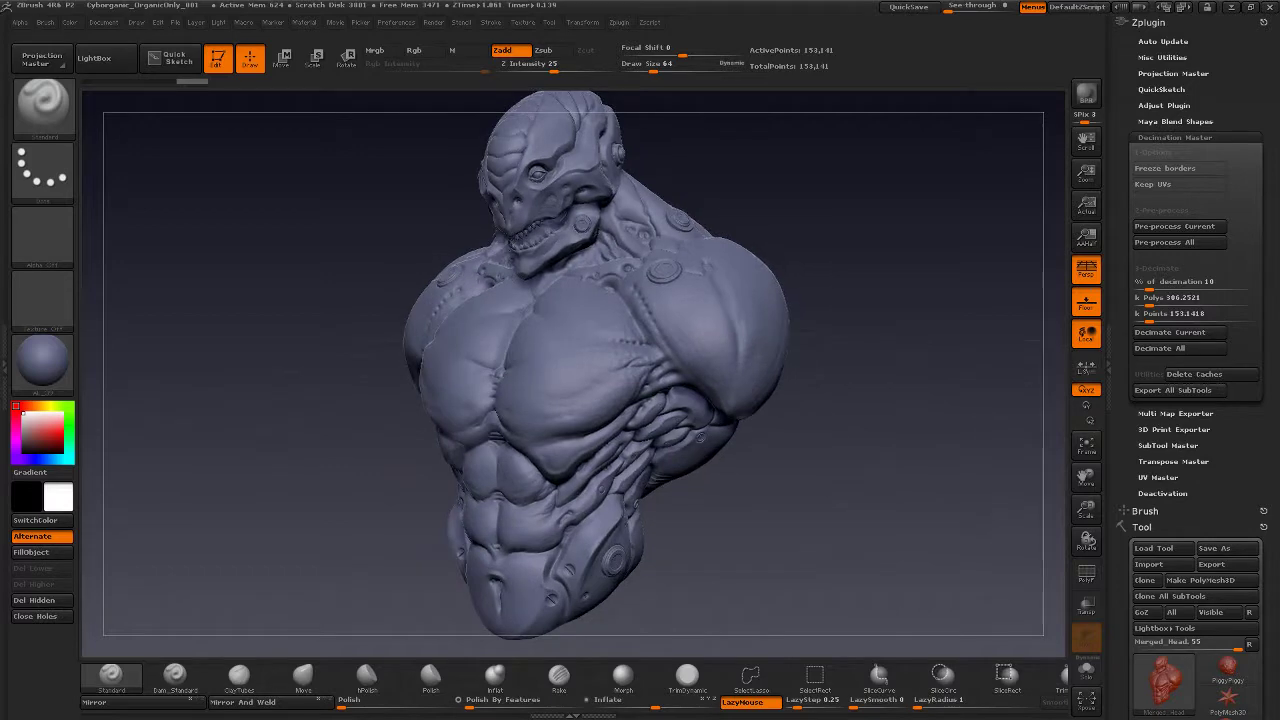
alt+drag(895, 372, 877, 449)
drag(932, 351, 924, 536)
mouse_move(923, 383)
mouse_down()
mouse_move(912, 351)
mouse_move(958, 169)
mouse_move(955, 373)
mouse_move(921, 349)
mouse_move(913, 319)
mouse_move(900, 330)
mouse_move(870, 300)
mouse_move(822, 311)
mouse_move(797, 486)
mouse_move(809, 240)
mouse_move(880, 388)
mouse_move(975, 522)
mouse_move(885, 615)
mouse_move(815, 662)
mouse_up()
mouse_move(981, 468)
mouse_down()
mouse_move(927, 569)
mouse_move(989, 371)
mouse_up()
alt+drag(944, 308, 969, 325)
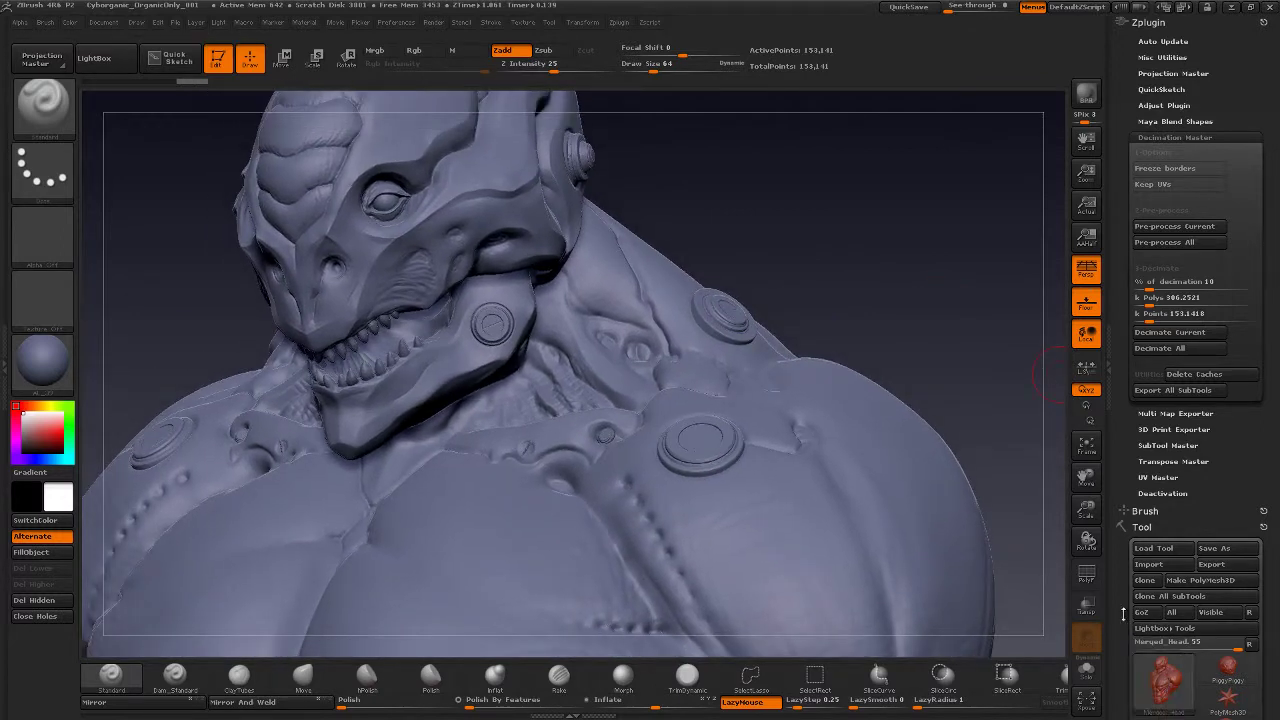
drag(1123, 614, 1123, 530)
mouse_move(1166, 515)
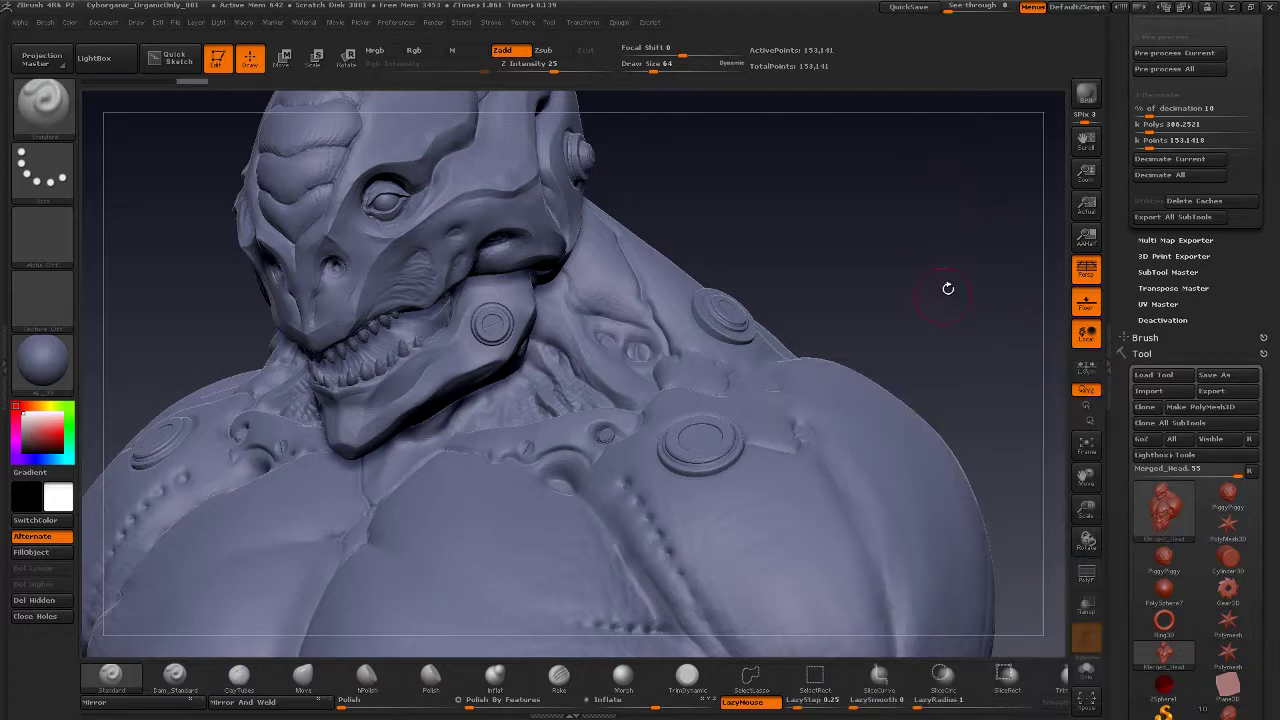
Decimate the merged bust at 7 percent and check its polygon count
mouse_move(951, 282)
alt+mouse_down()
mouse_move(826, 477)
mouse_move(895, 295)
alt+mouse_up()
drag(1131, 267, 1132, 302)
click(1160, 146)
text(7)
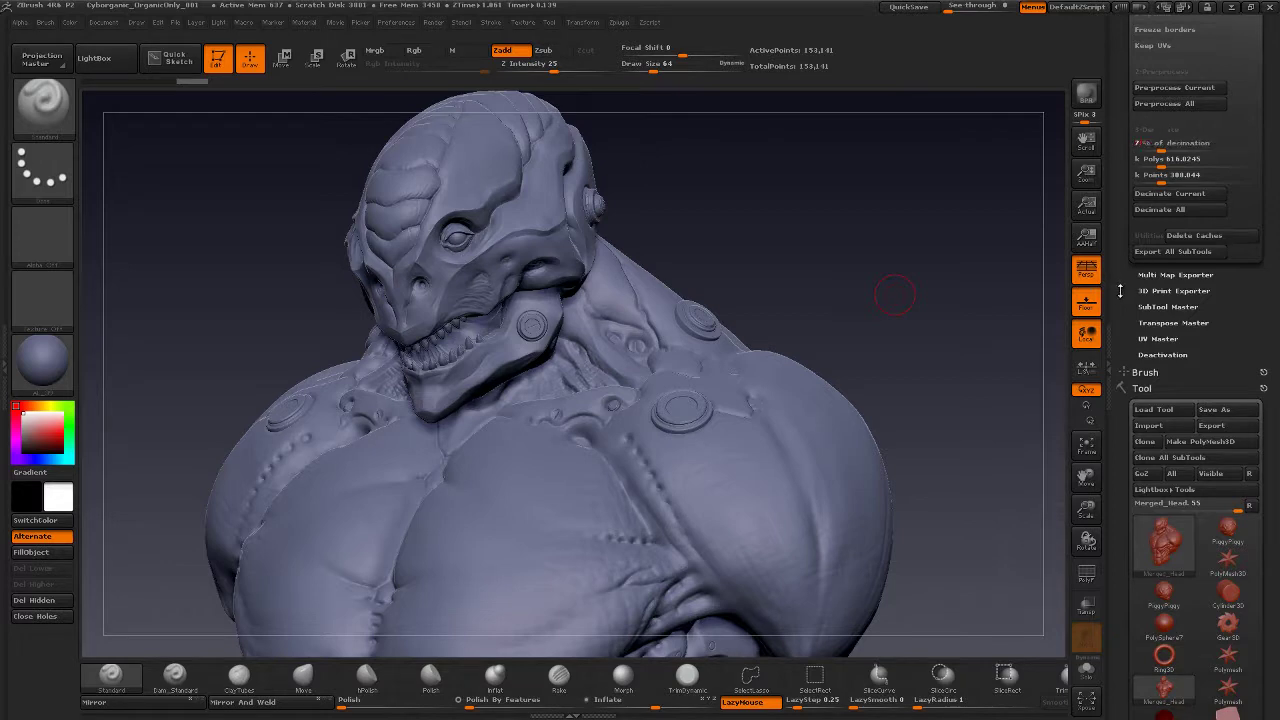
key(Return)
click(1170, 193)
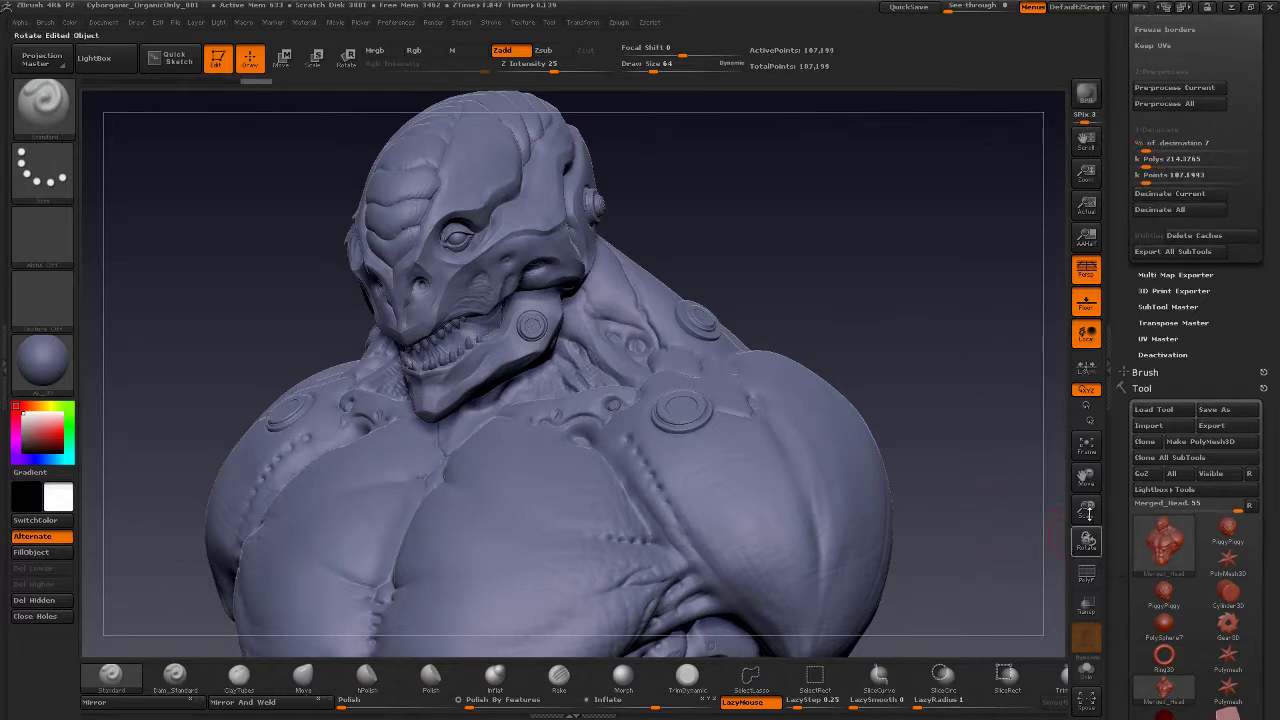
drag(1125, 598, 1128, 491)
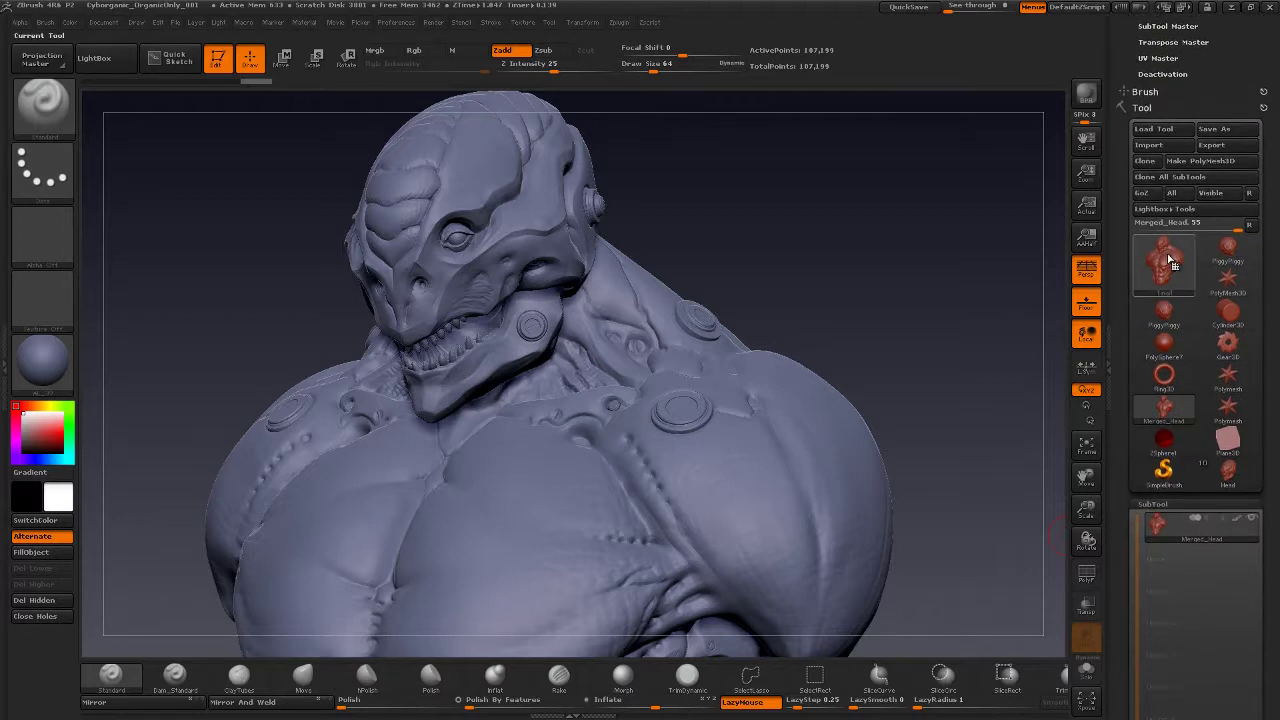
mouse_move(1169, 264)
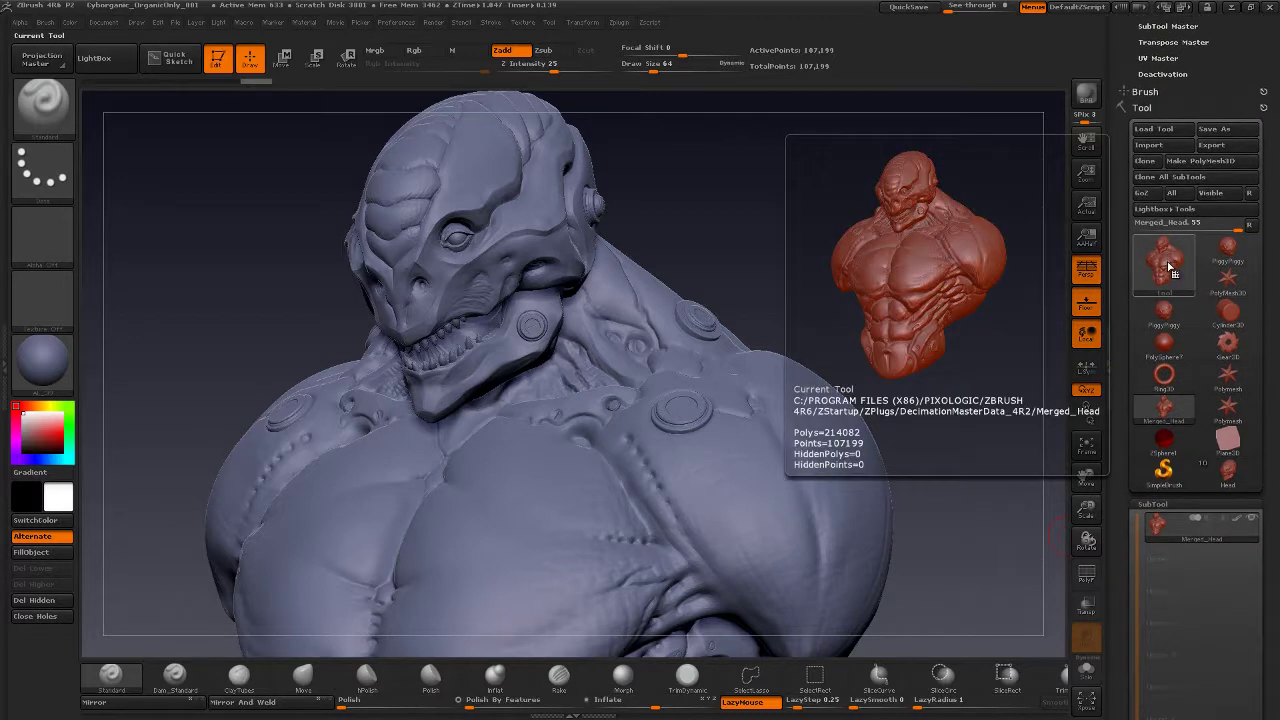
Export the decimated bust in OBJ format as Merged_All_decimated to the ImportExportModels folder
drag(920, 294, 970, 216)
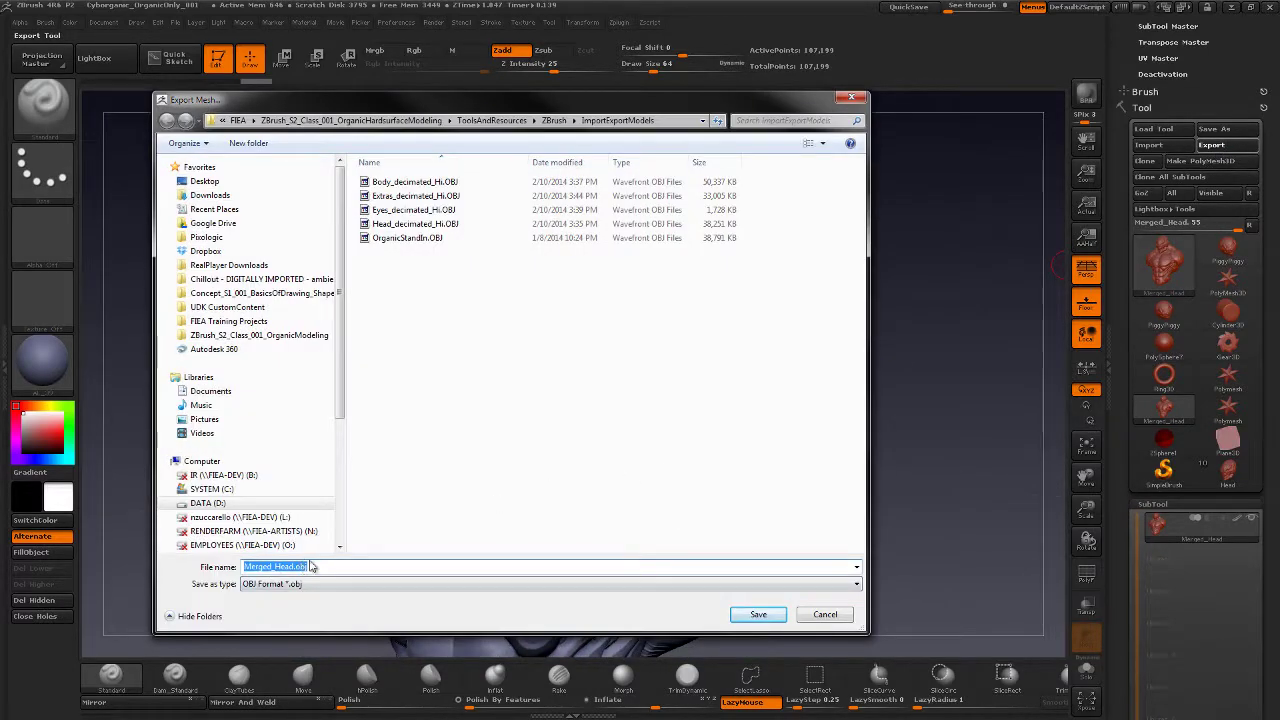
drag(275, 567, 318, 567)
text(All_decimate)
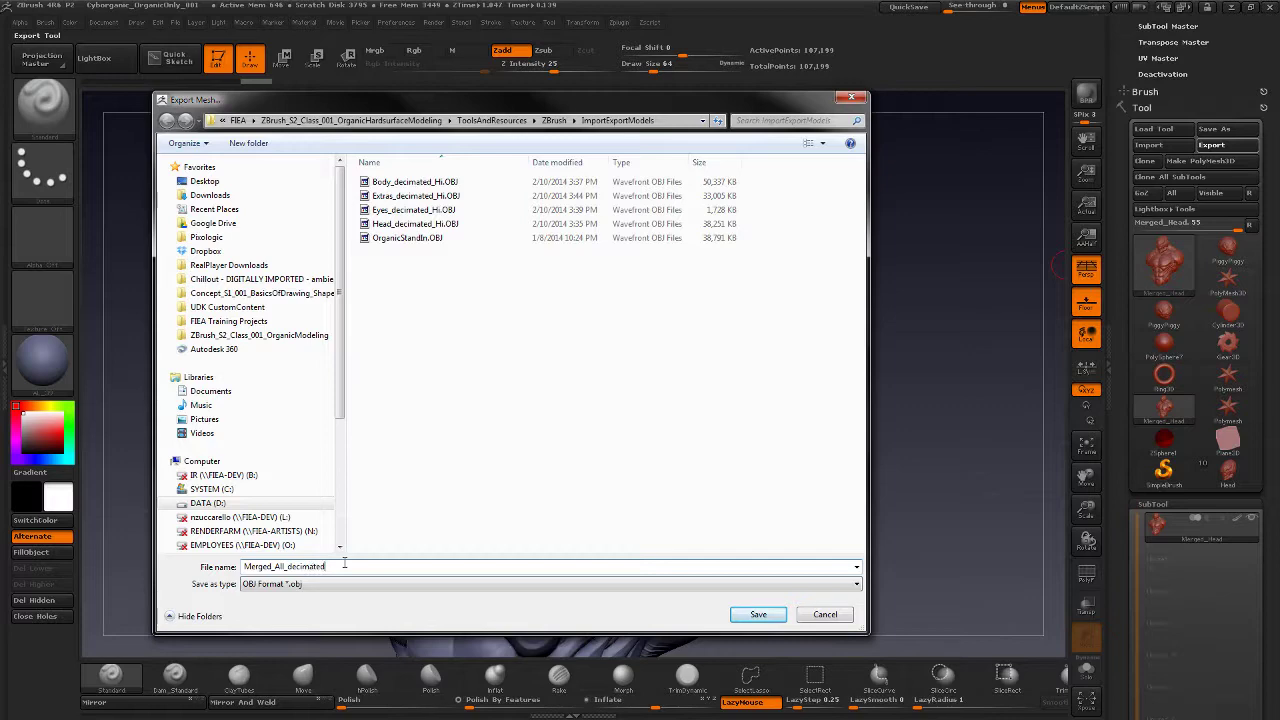
text(d)
key(Return)
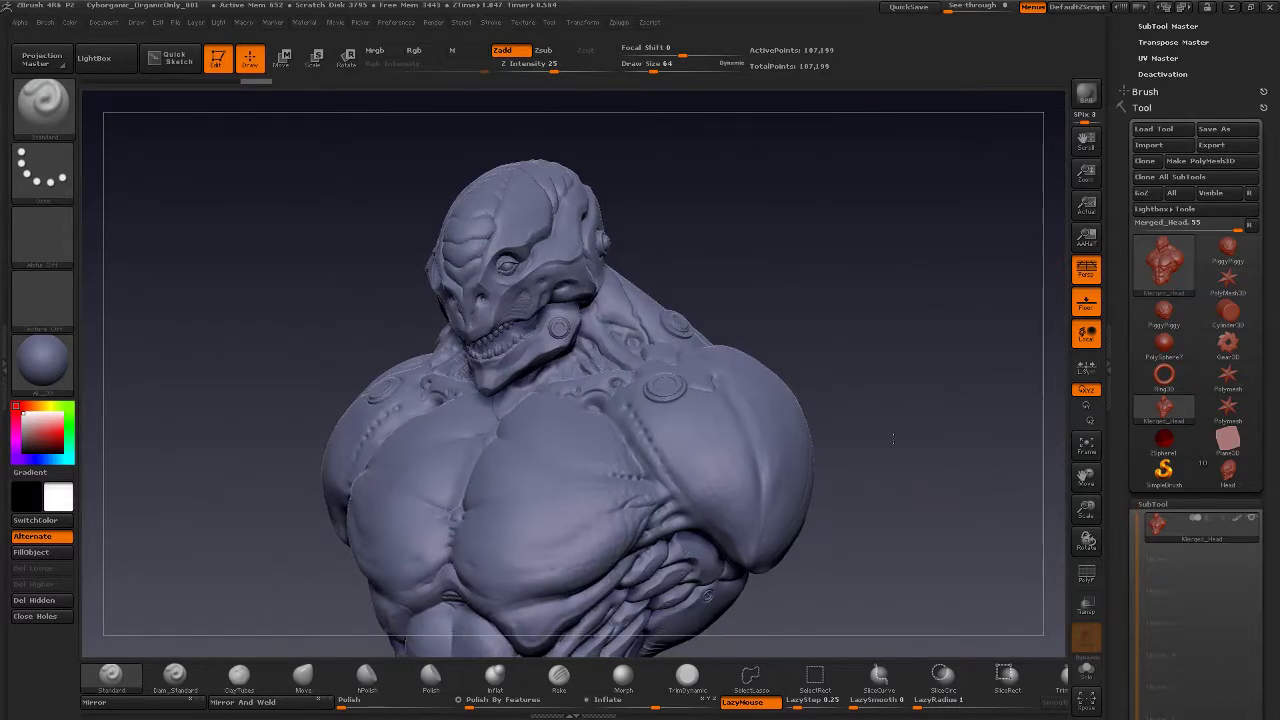
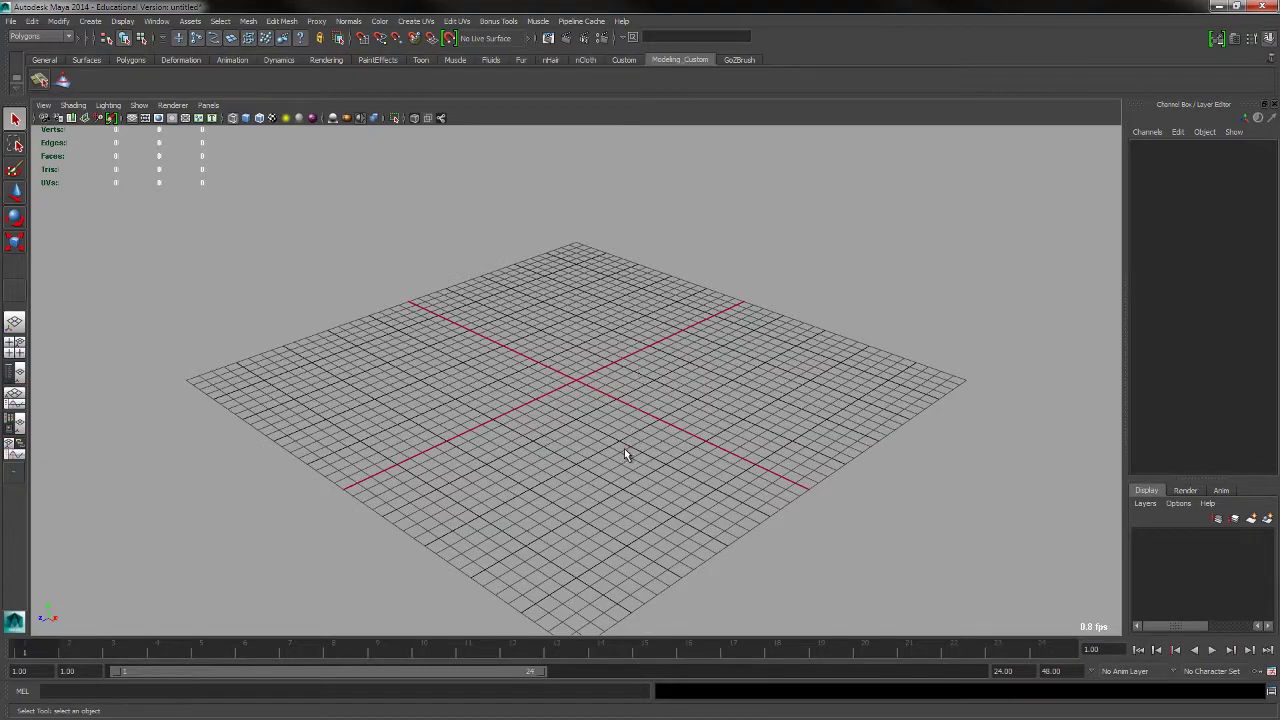
Switch to Maya and open the import options for bringing in an OBJ file
alt+drag(625, 444, 627, 440)
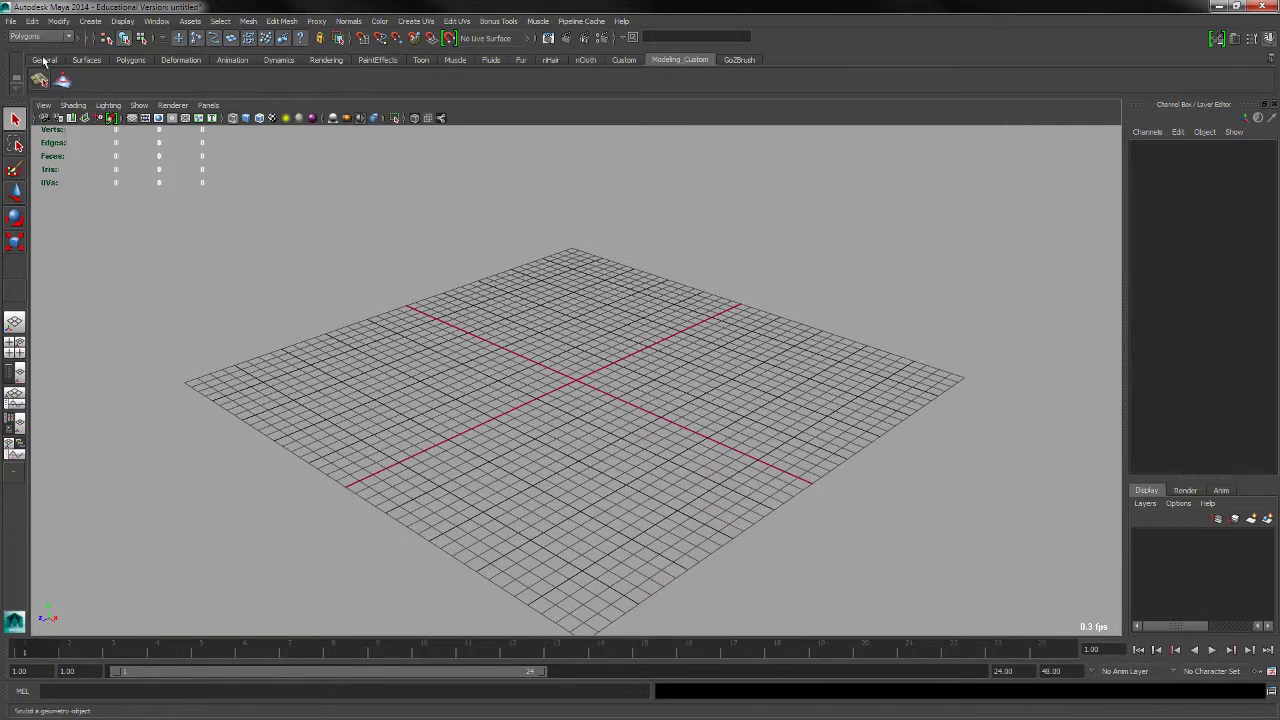
click(11, 21)
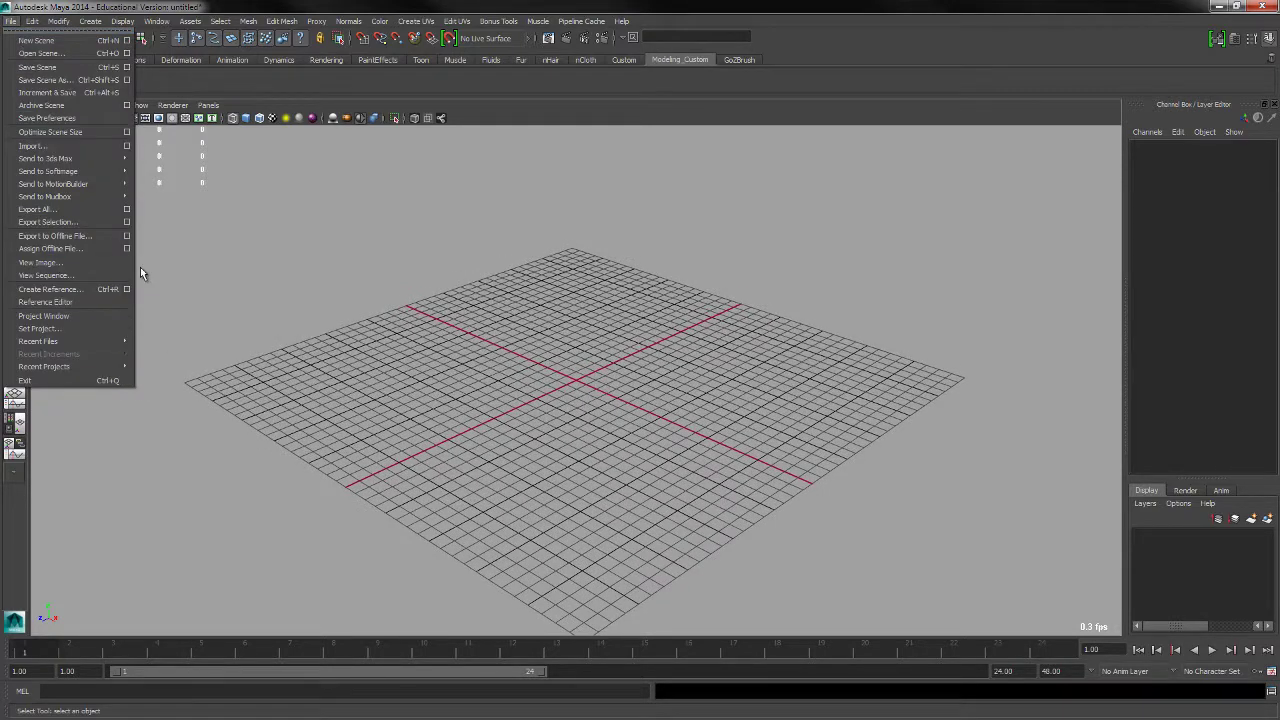
click(127, 146)
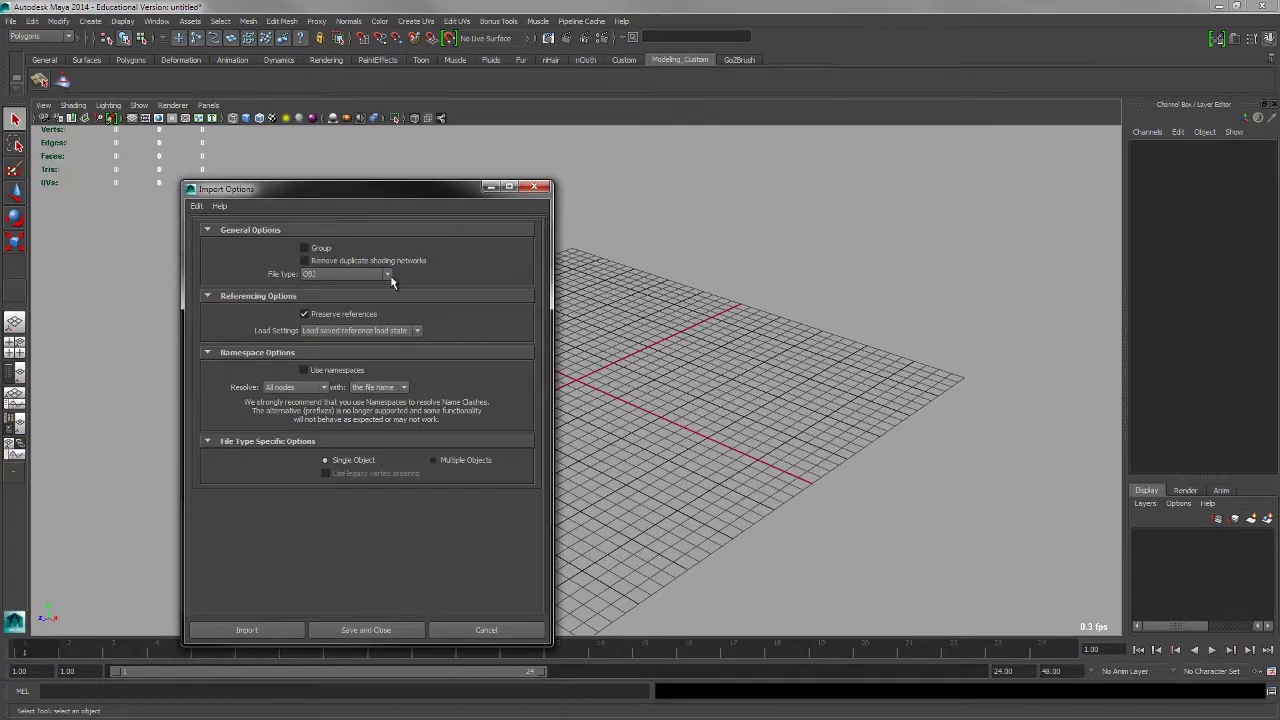
drag(465, 194, 648, 160)
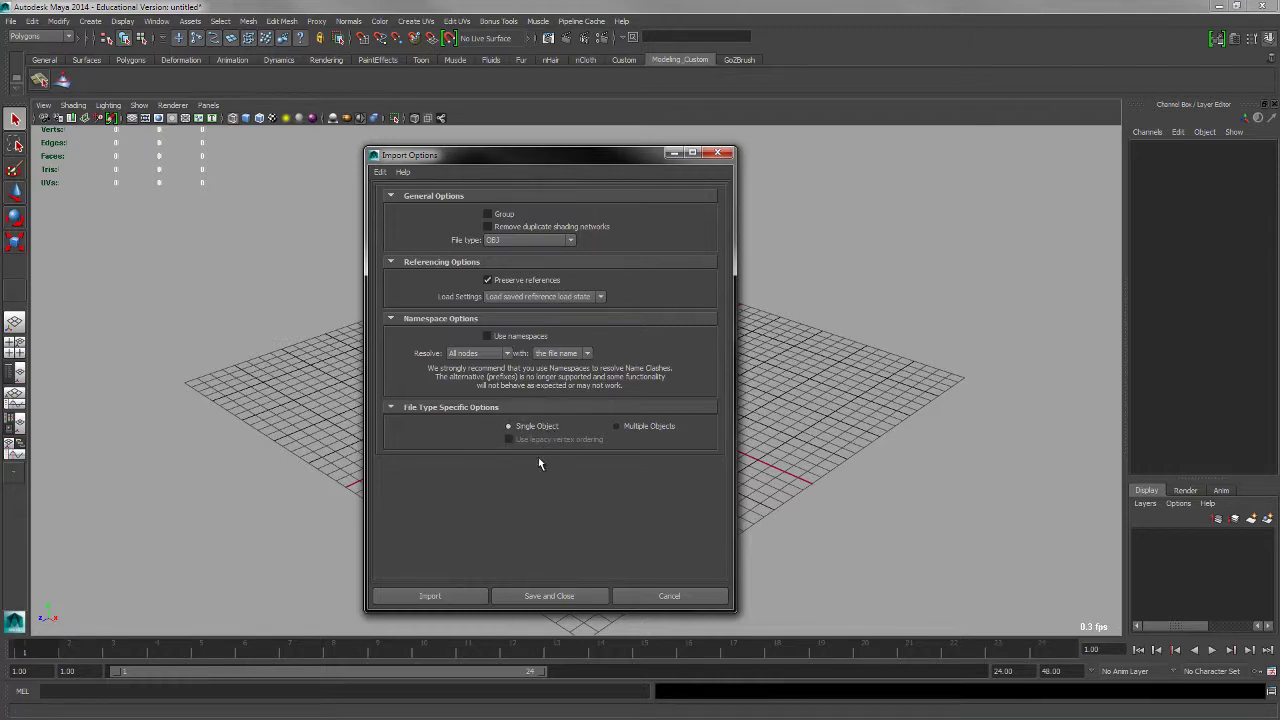
click(380, 172)
click(531, 160)
Import Merged_All_decimated.OBJ as a single object from the class project's ToolsAndResources\ZBrush\ImportExportModels folder
click(474, 597)
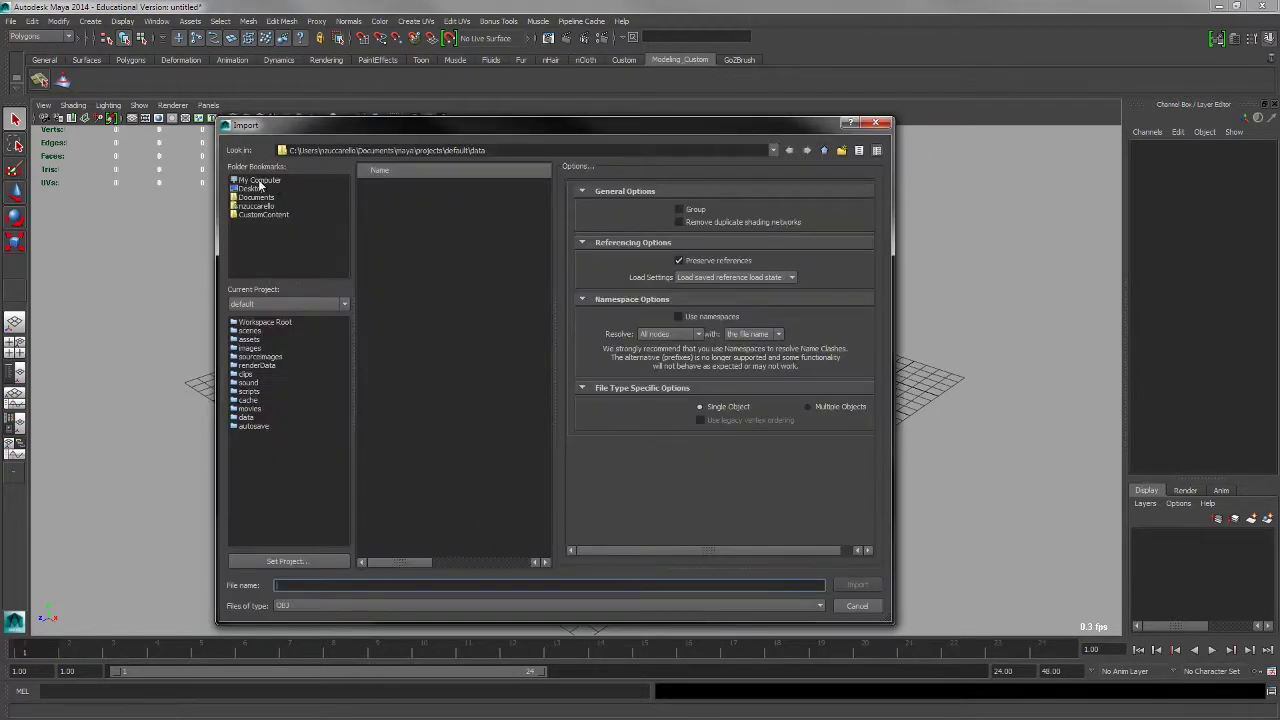
click(259, 181)
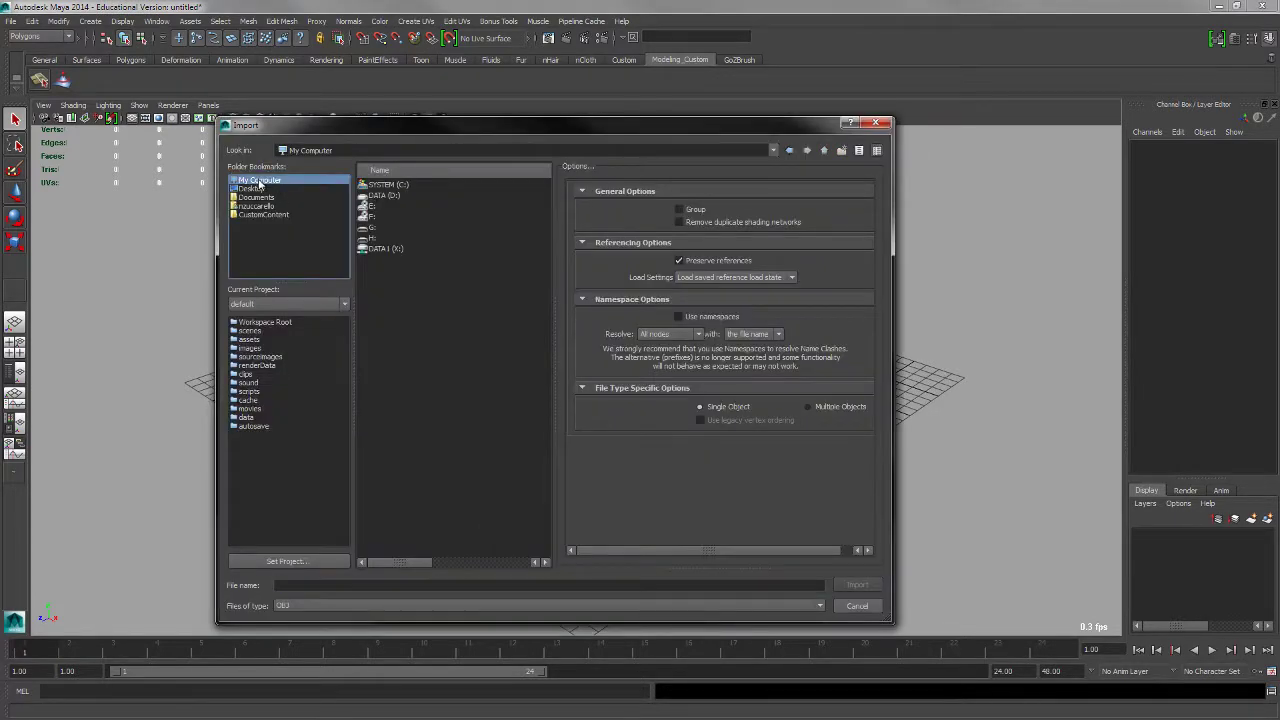
double_click(403, 195)
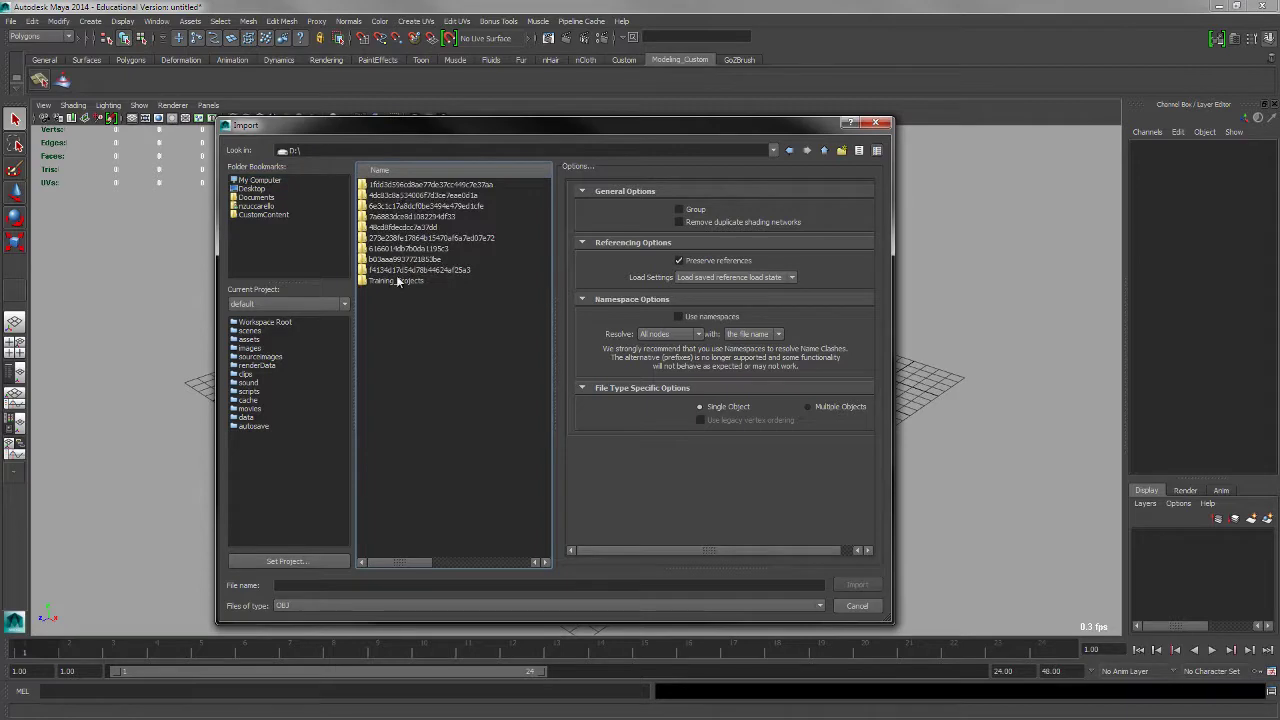
double_click(398, 283)
double_click(378, 185)
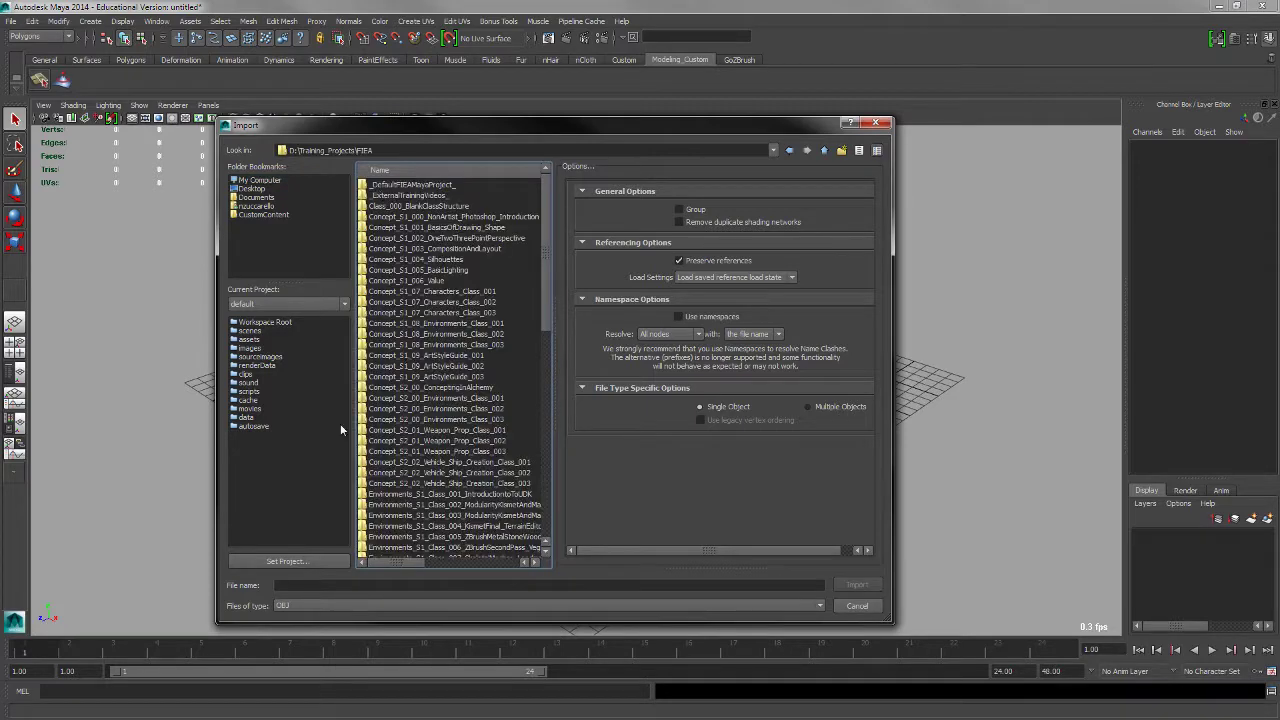
scroll(420, 490, down, 20)
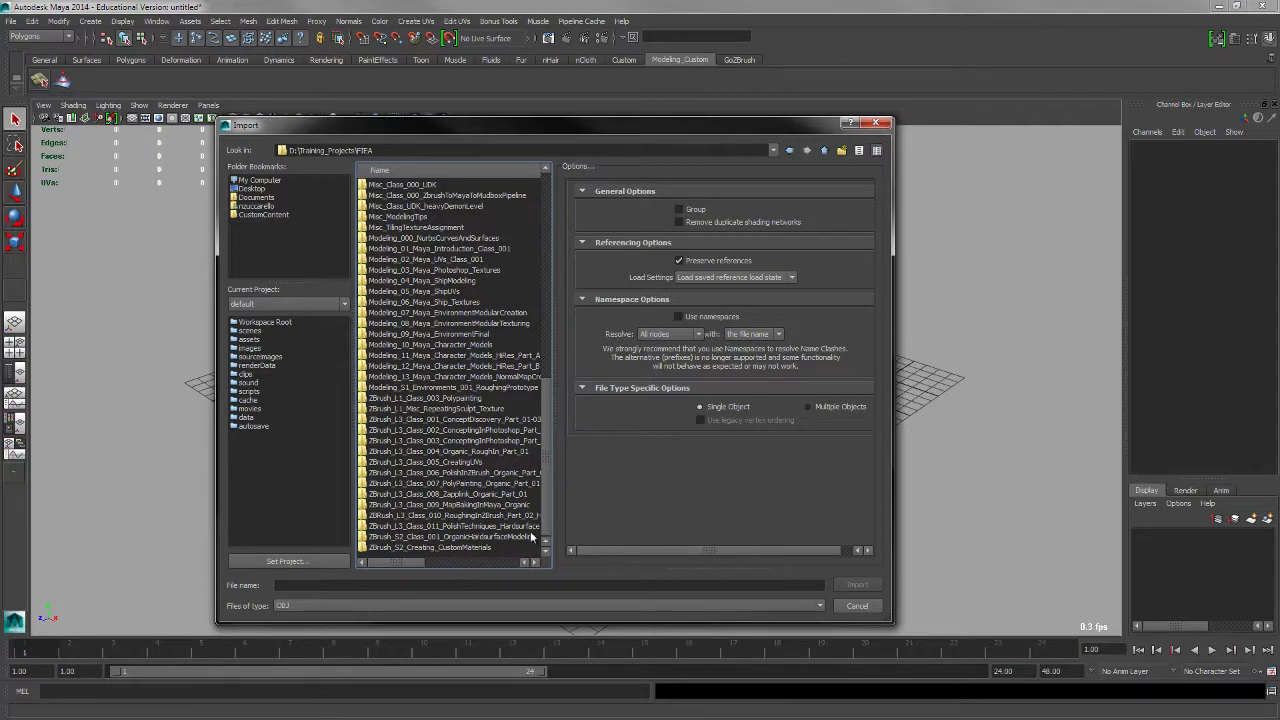
double_click(470, 537)
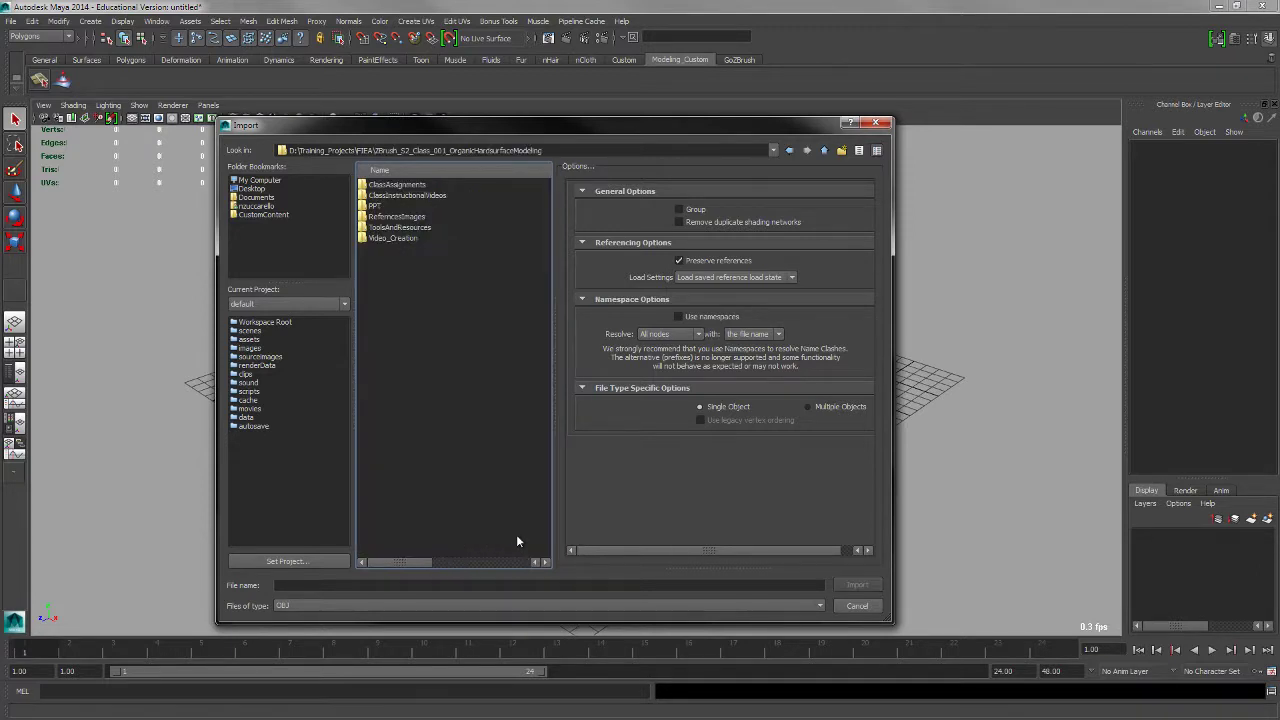
double_click(399, 227)
double_click(392, 197)
double_click(393, 186)
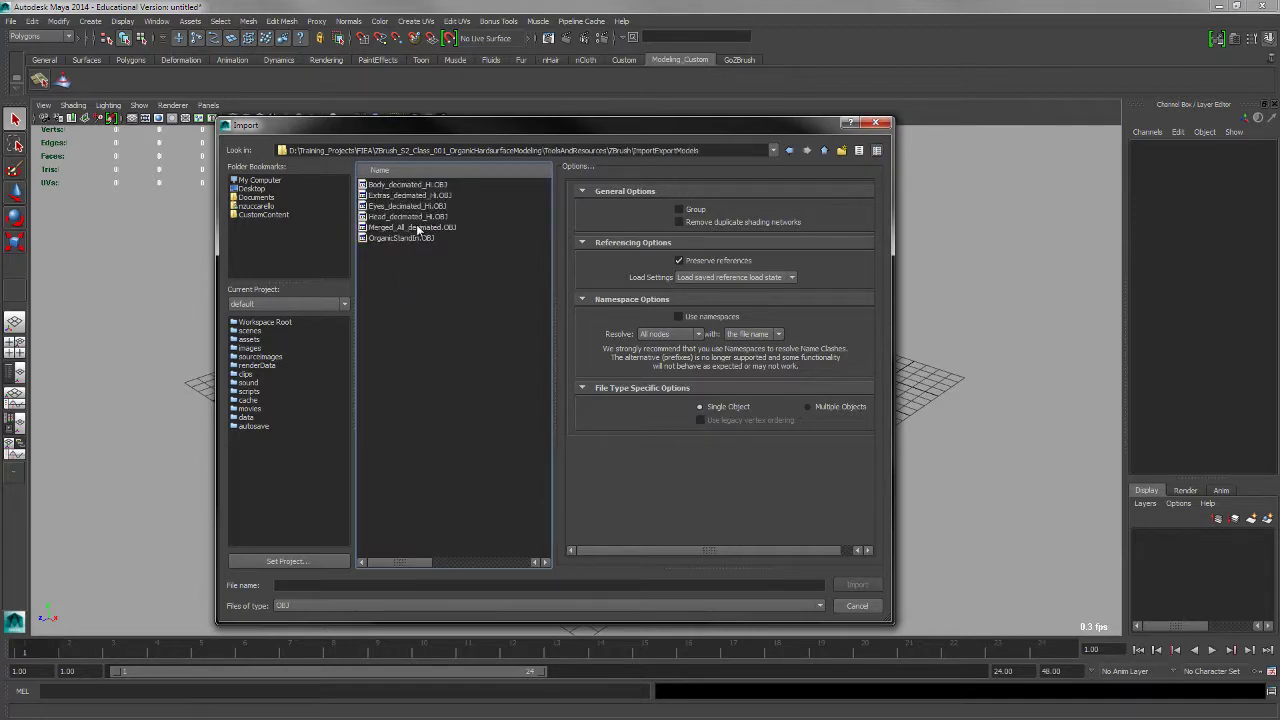
click(418, 229)
click(857, 584)
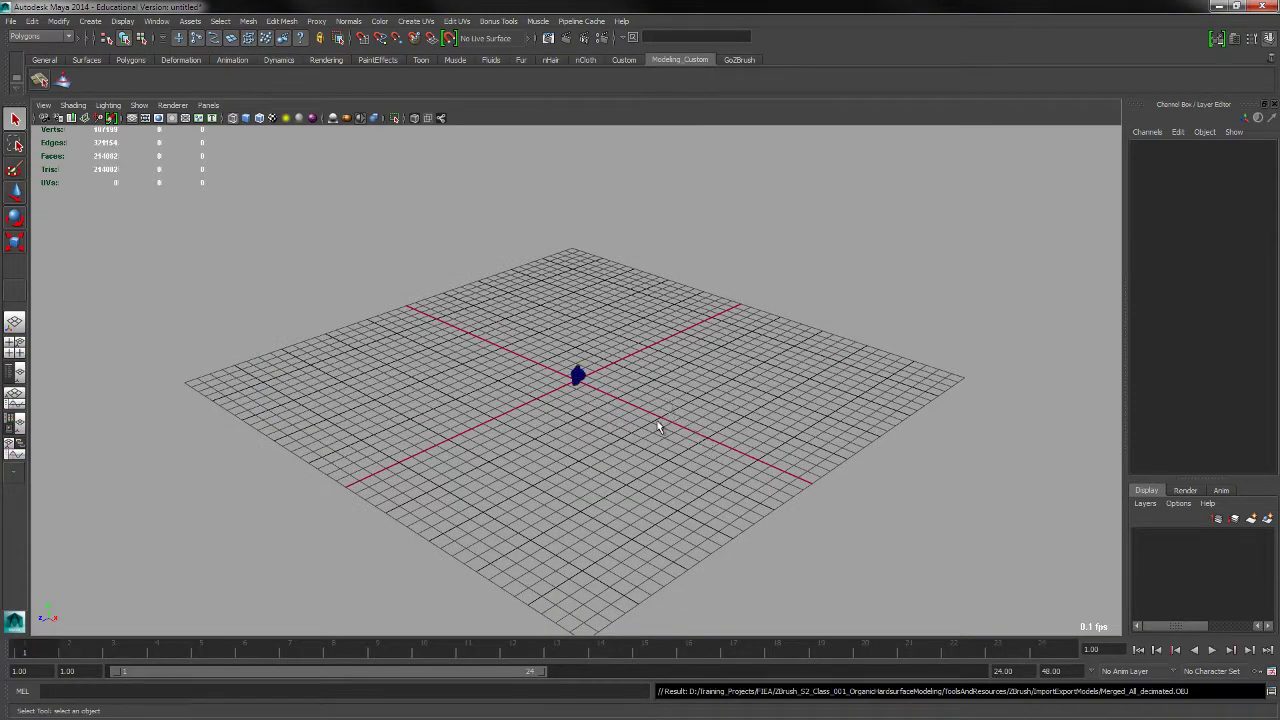
Examine the imported bust's overall shape and its jaw, neck and shoulder detail up close in shaded view
alt+right_drag(594, 389, 716, 452)
alt+drag(703, 496, 732, 488)
alt+right_drag(732, 495, 809, 518)
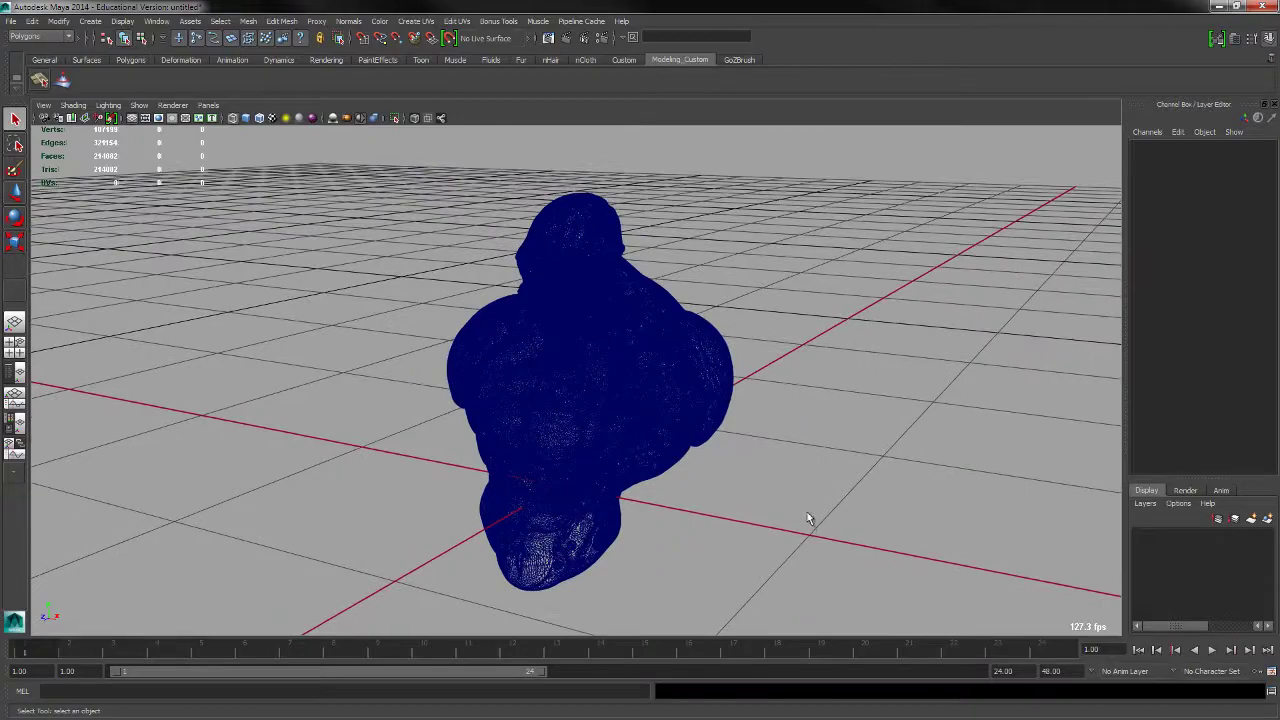
click(758, 488)
mouse_move(757, 471)
alt+mouse_down()
mouse_move(754, 509)
mouse_move(780, 509)
mouse_move(769, 463)
mouse_move(811, 466)
mouse_move(760, 513)
alt+mouse_up()
alt+right_drag(760, 513, 905, 477)
alt+drag(905, 477, 931, 488)
alt+middle_drag(932, 482, 966, 454)
alt+right_drag(966, 454, 904, 425)
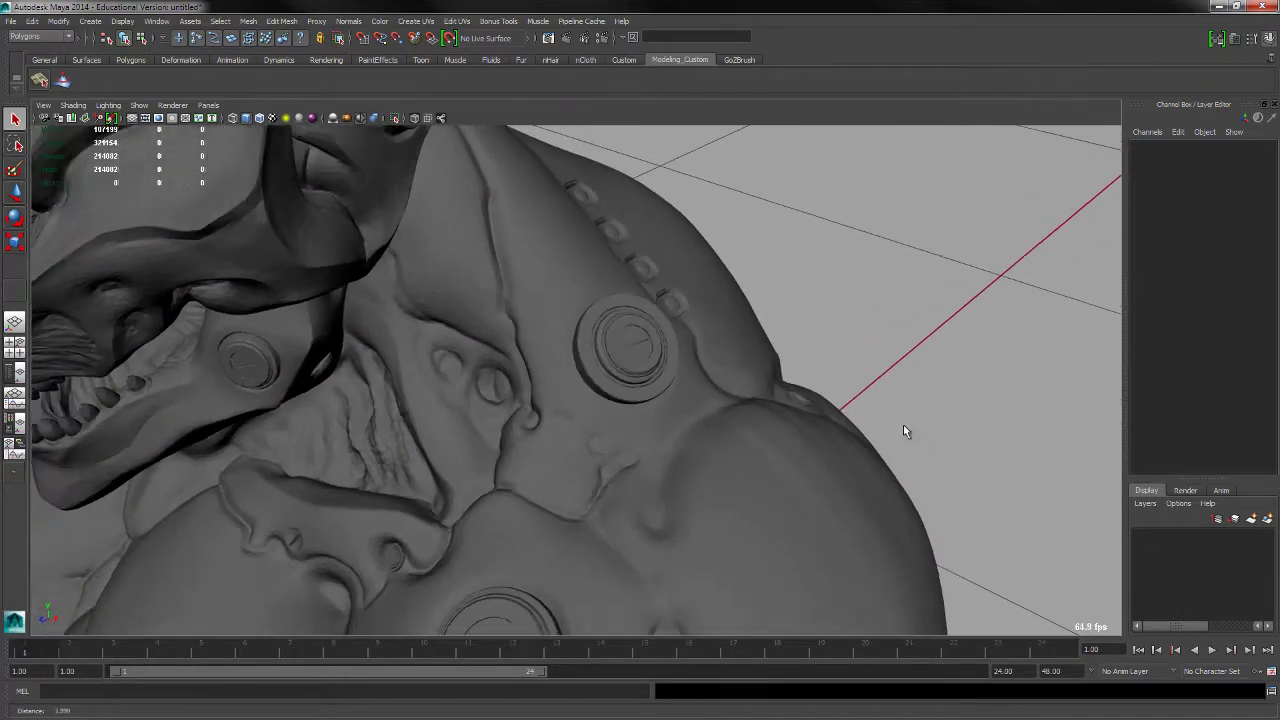
alt+middle_drag(903, 424, 907, 451)
alt+drag(907, 451, 911, 399)
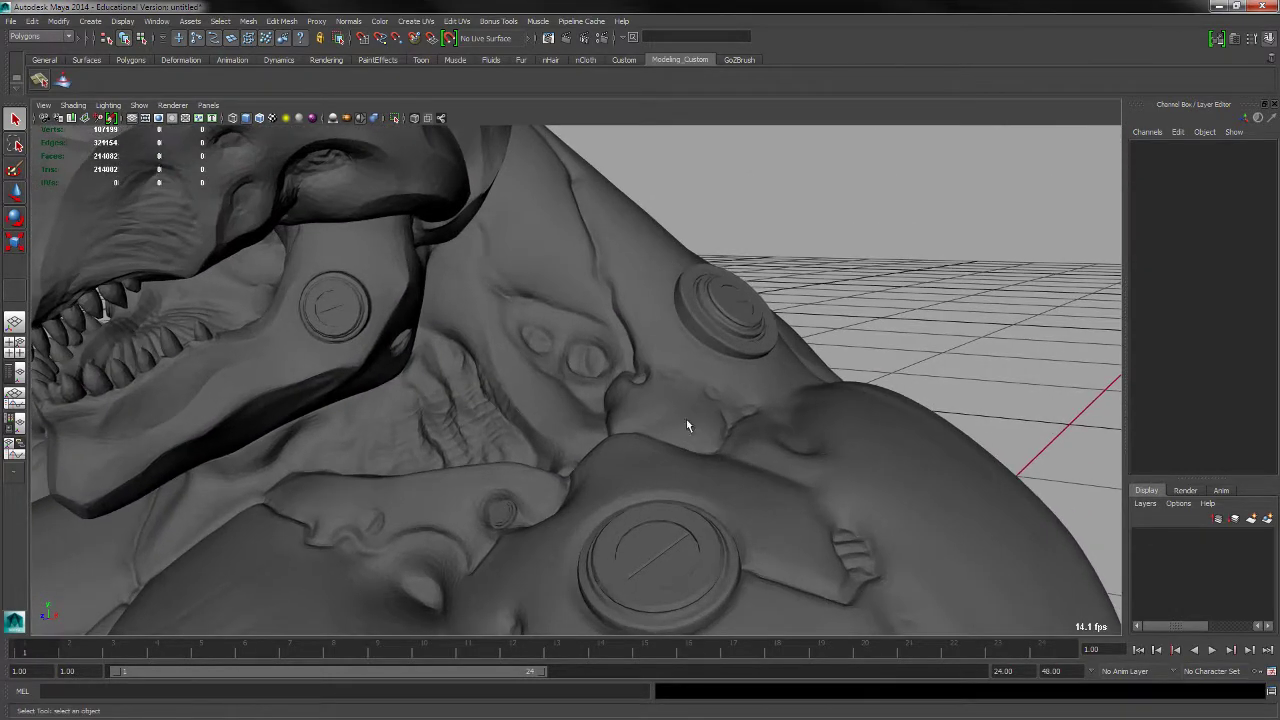
Soften the edge normals of the whole imported bust mesh with Soften Edge
click(714, 403)
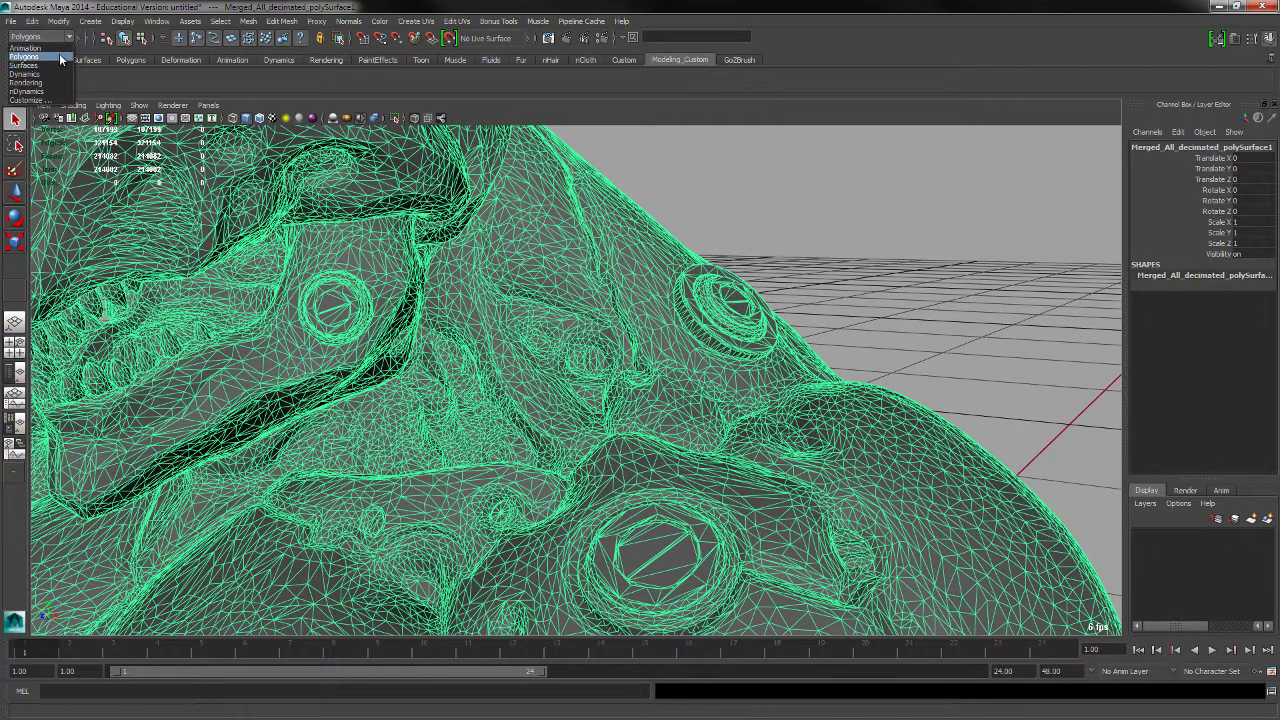
click(350, 21)
click(418, 143)
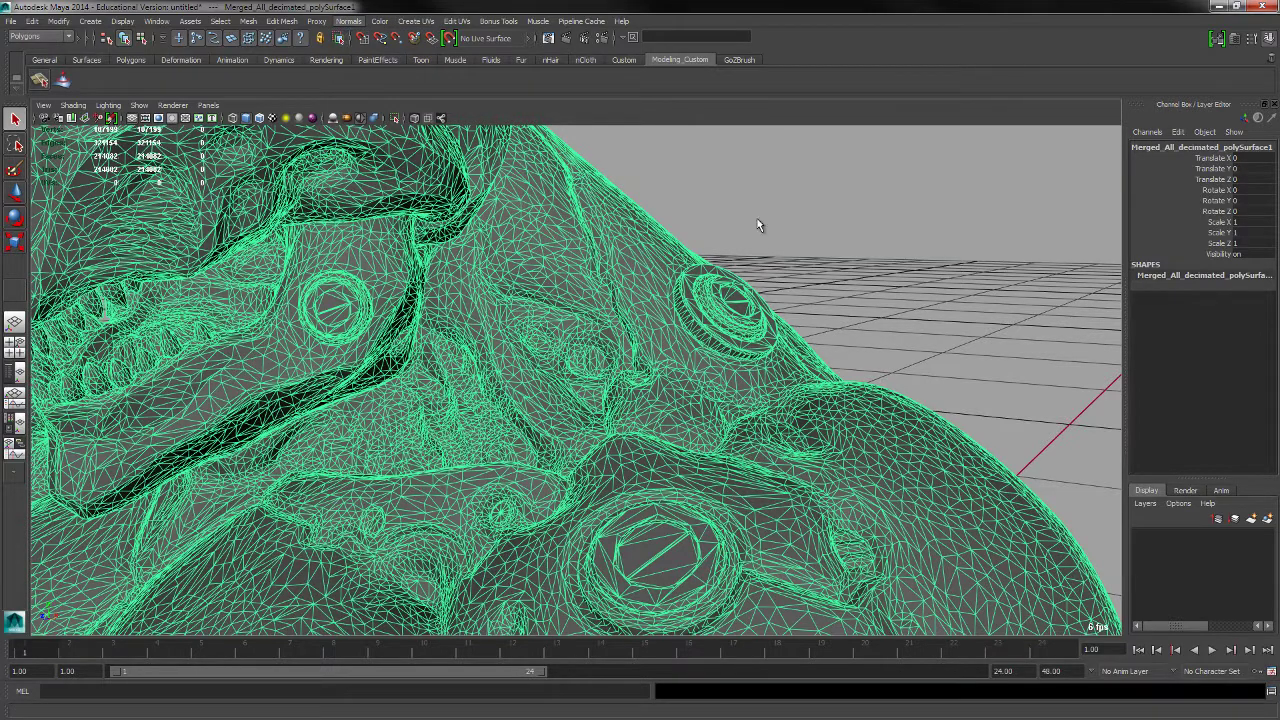
click(879, 293)
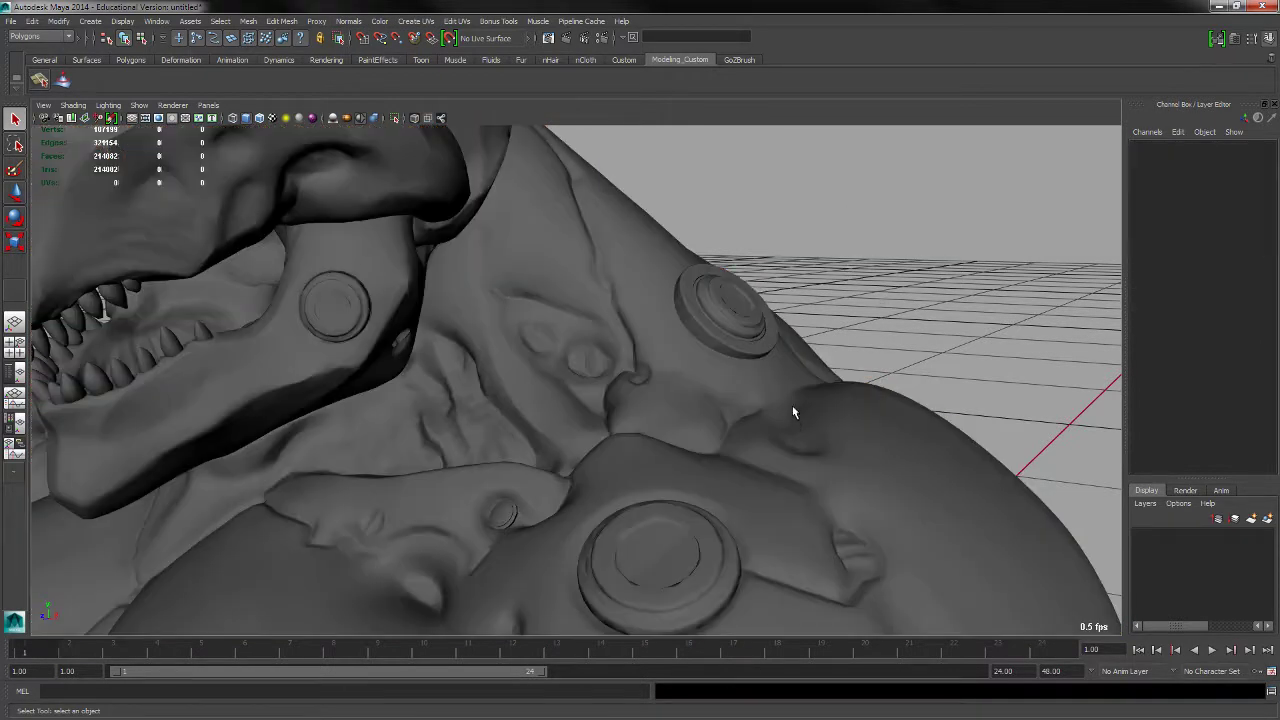
Delete the construction history of the softened bust mesh
click(713, 399)
key(F8)
key(F8)
shift+click(744, 462)
shift+click(744, 464)
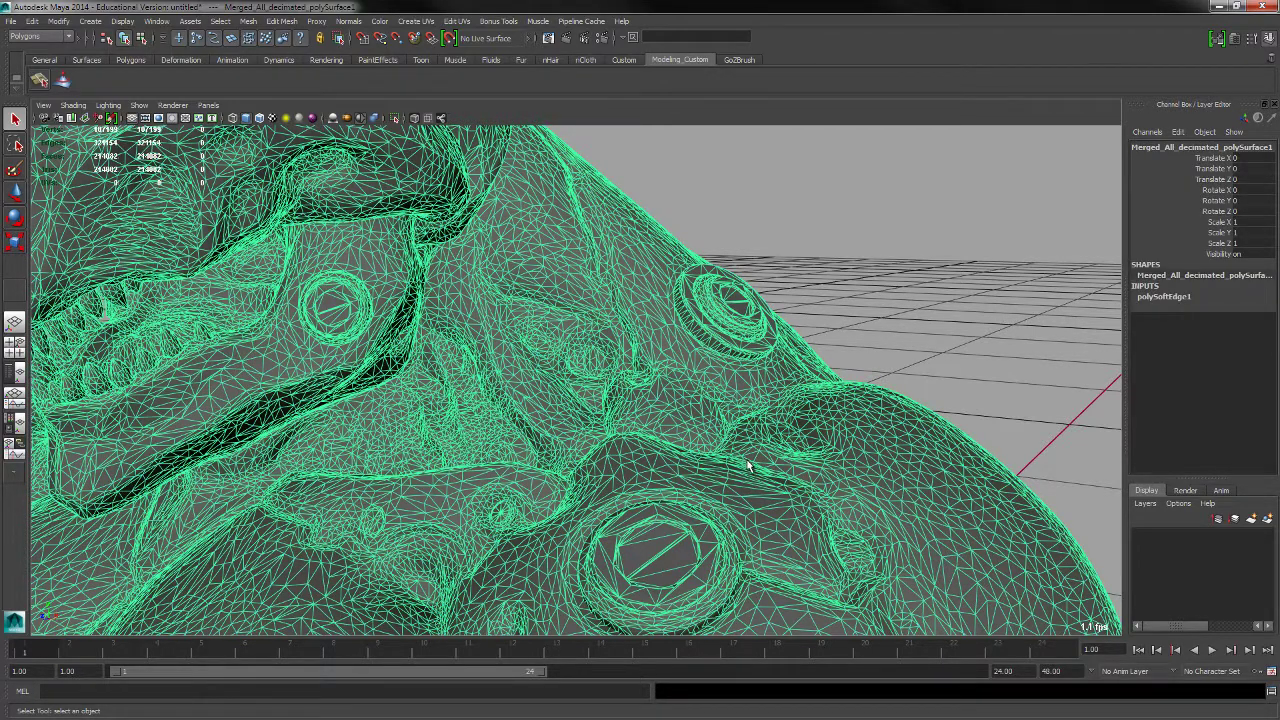
right_click(748, 464)
click(798, 400)
key(alt+shift+d)
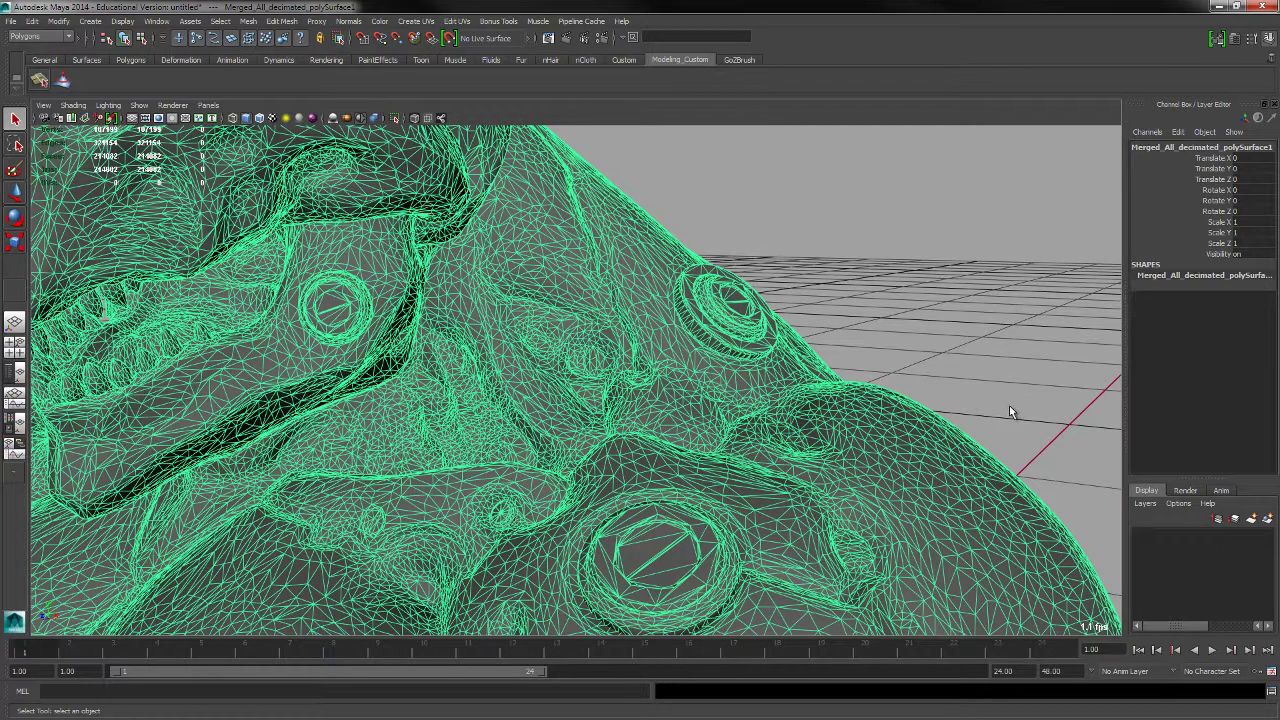
click(940, 328)
Examine the softened bust from the head down to the full torso
alt+right_drag(971, 400, 836, 390)
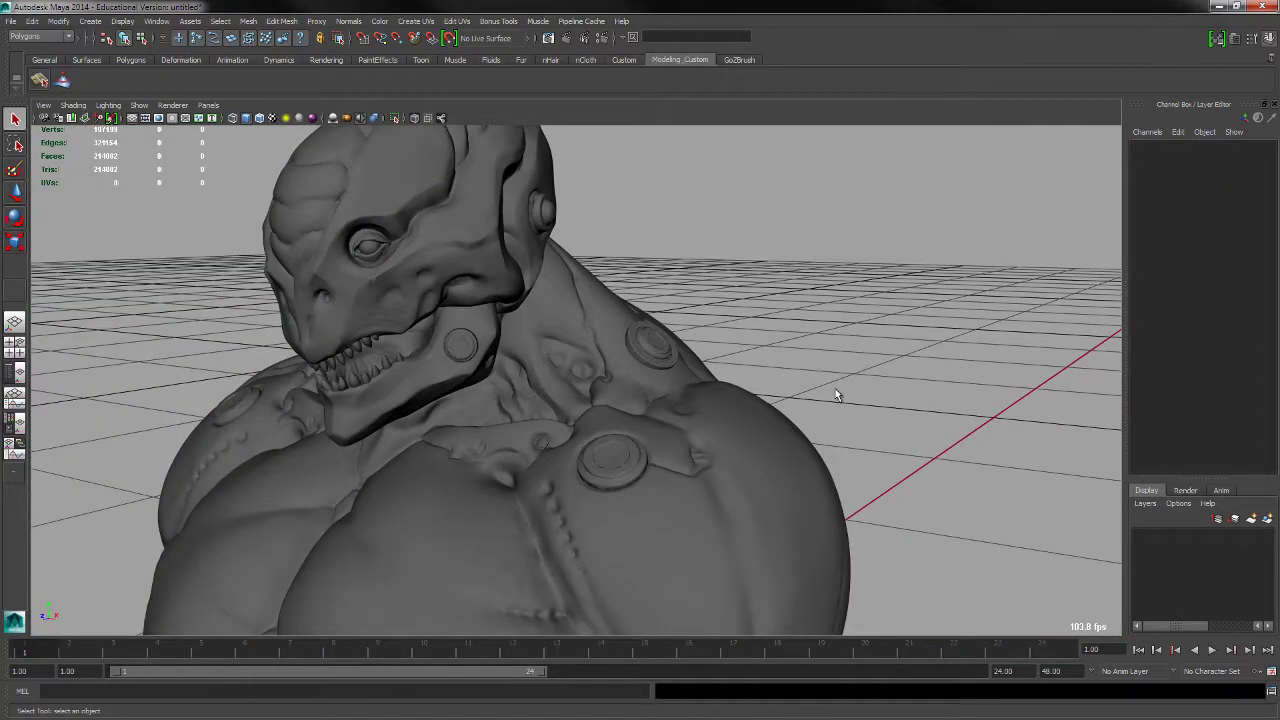
alt+middle_drag(836, 390, 850, 290)
alt+right_drag(850, 290, 886, 347)
alt+drag(886, 351, 875, 488)
alt+drag(732, 478, 700, 515)
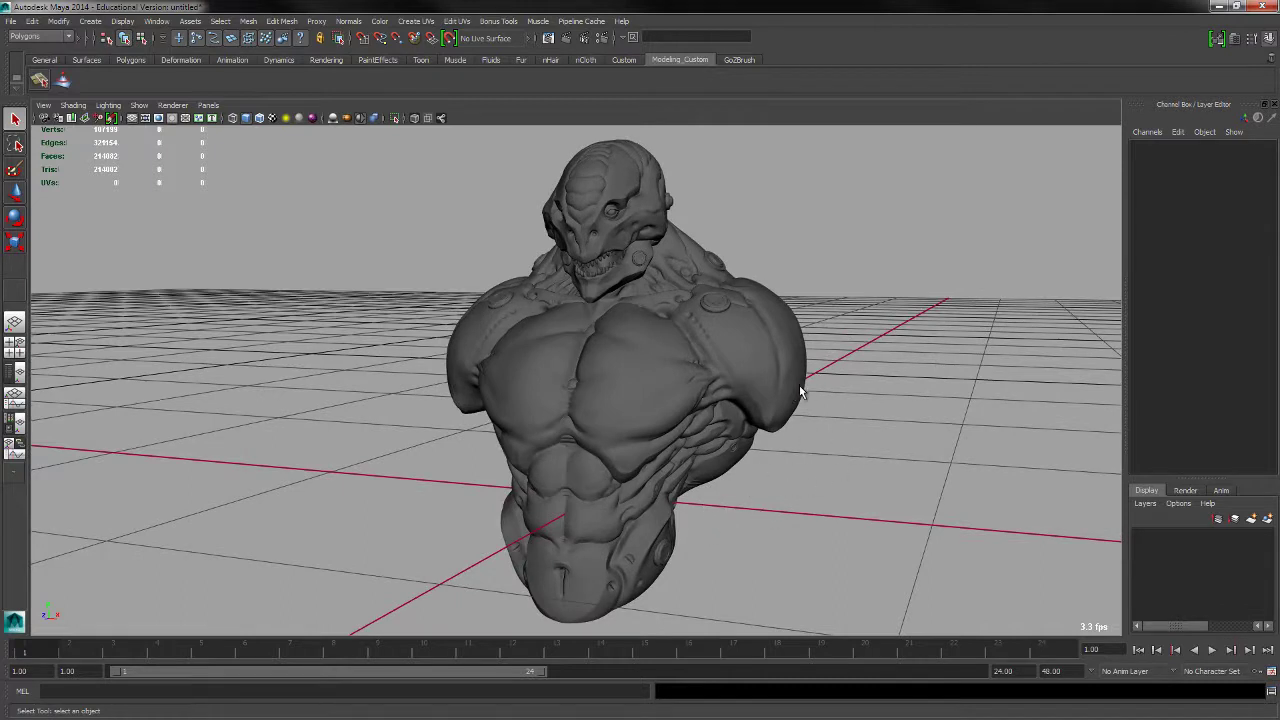
Save the scene as a Maya Binary file named resurfaceBust_001 in the class project's ToolsAndResources\Maya folder
click(10, 21)
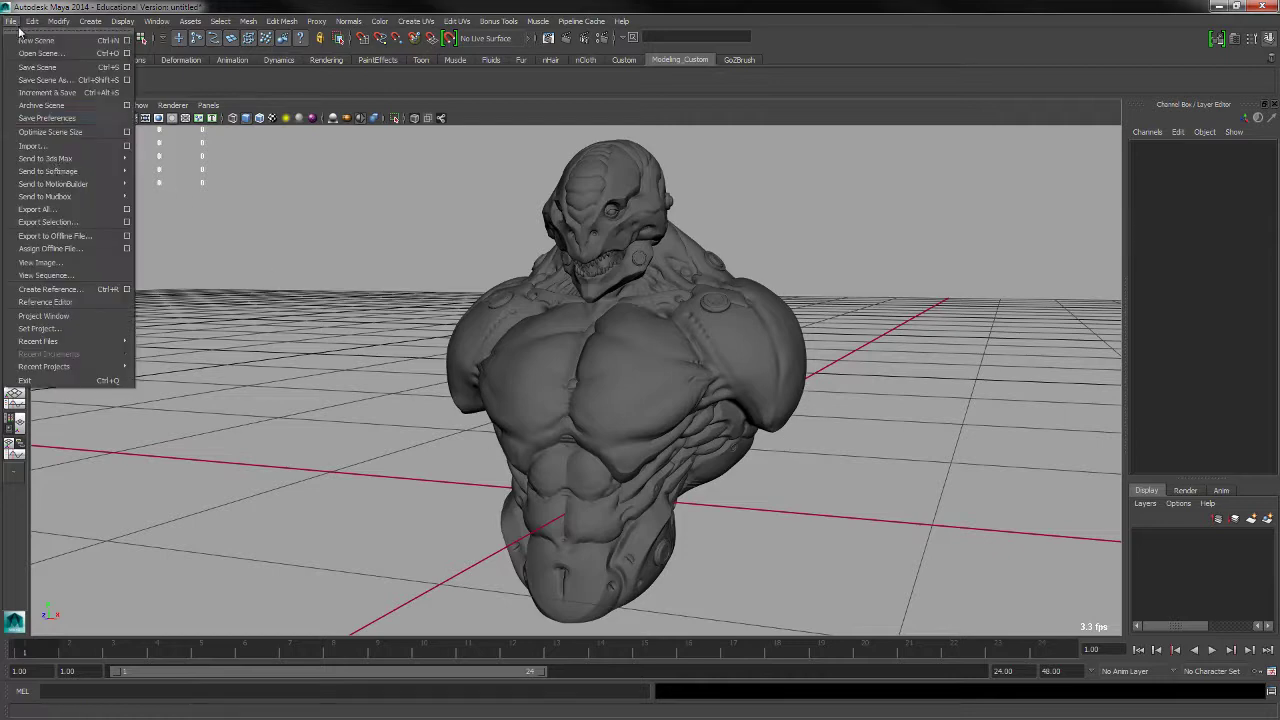
click(126, 80)
click(463, 383)
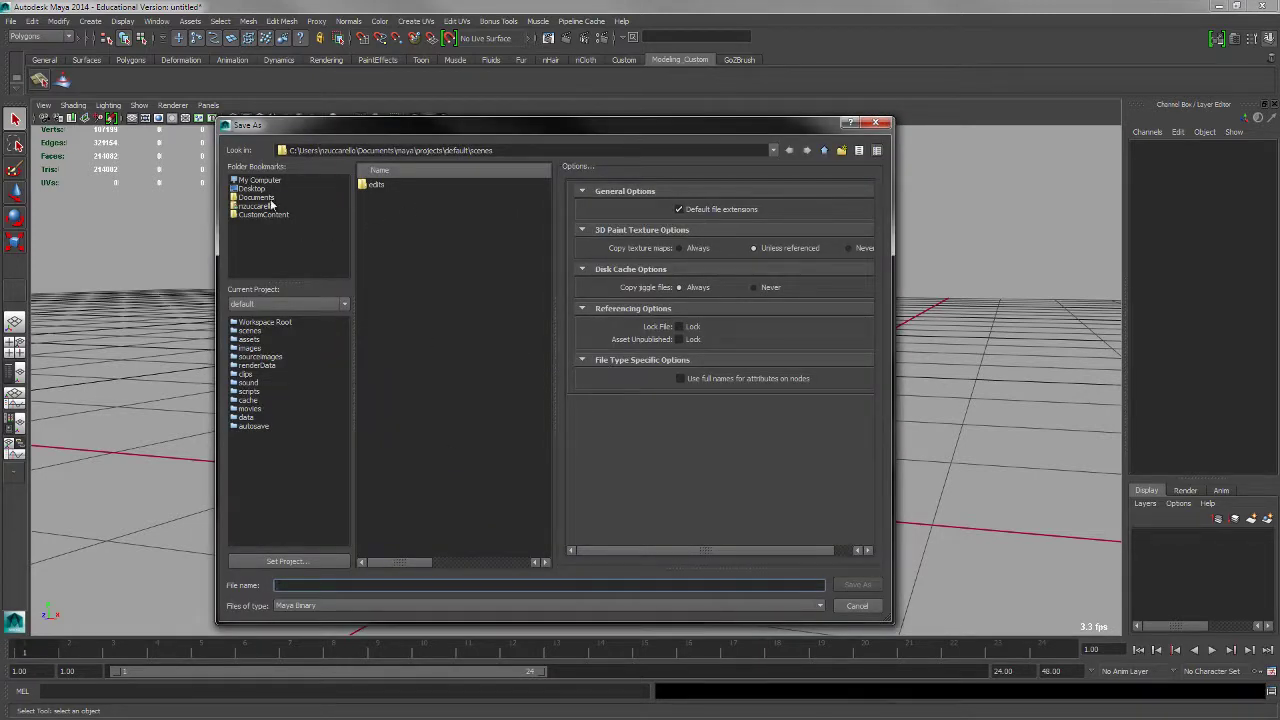
click(272, 181)
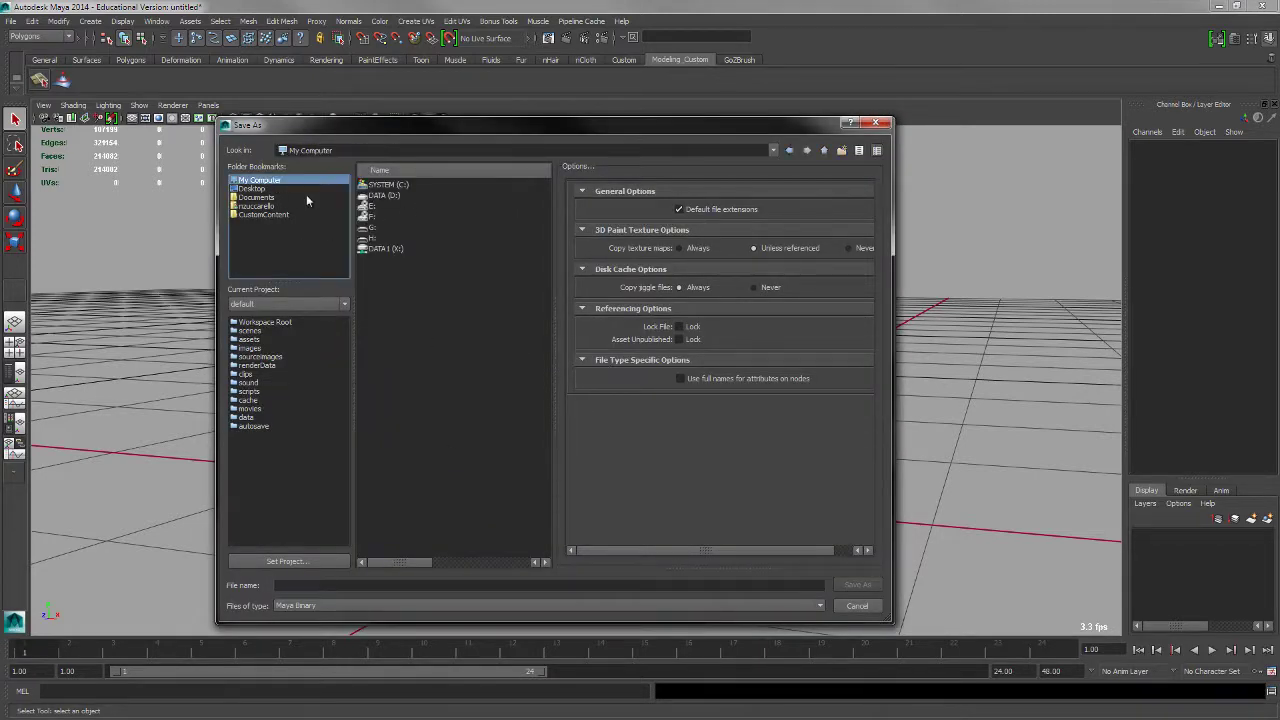
double_click(401, 195)
double_click(410, 284)
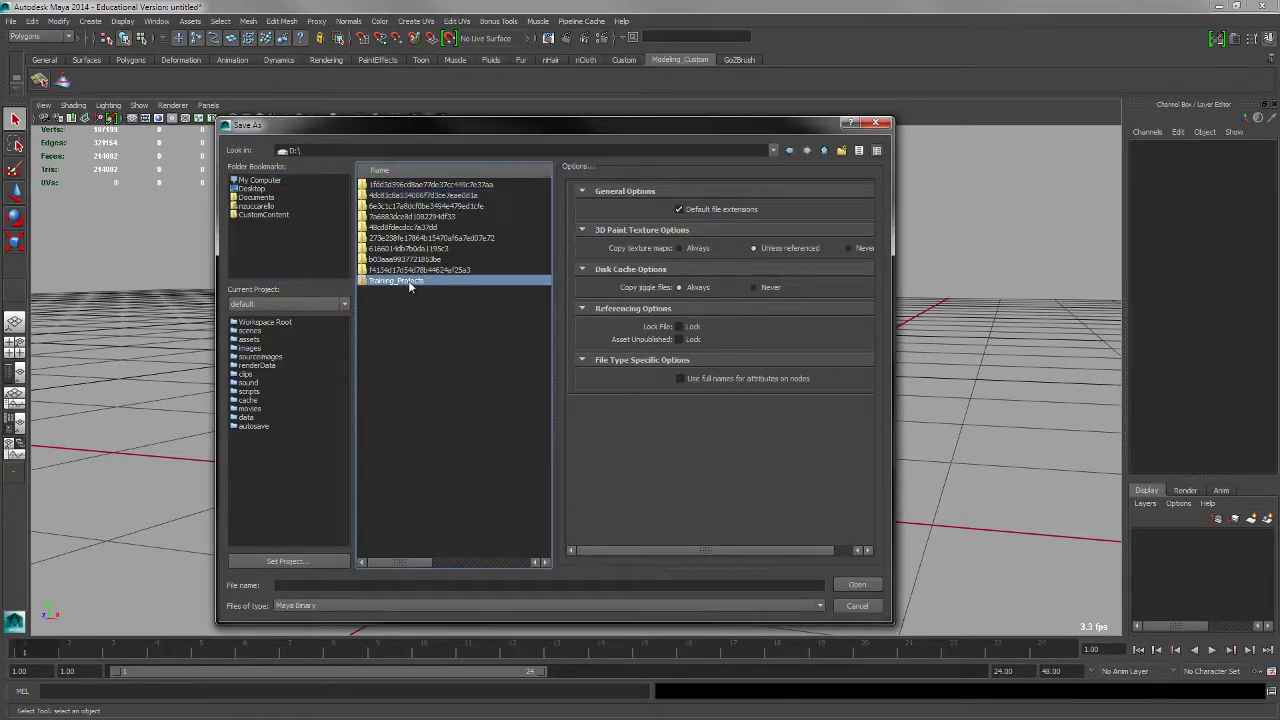
double_click(377, 184)
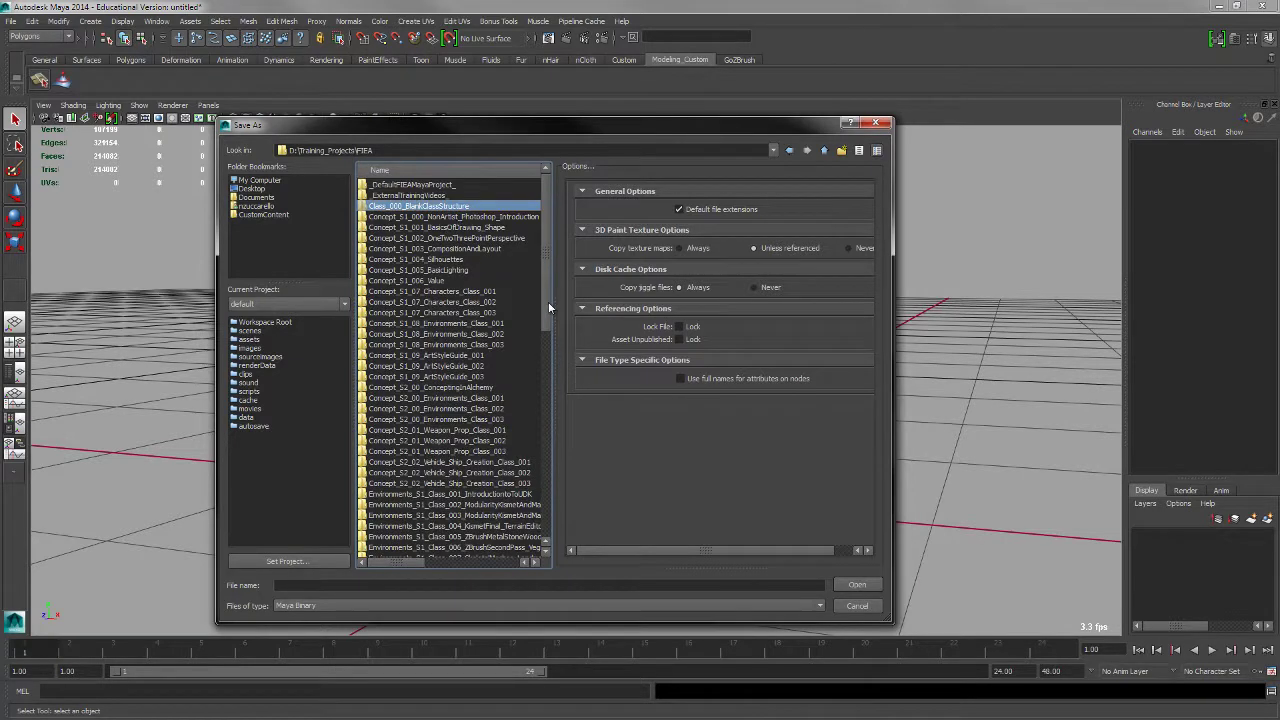
drag(548, 307, 562, 552)
double_click(494, 538)
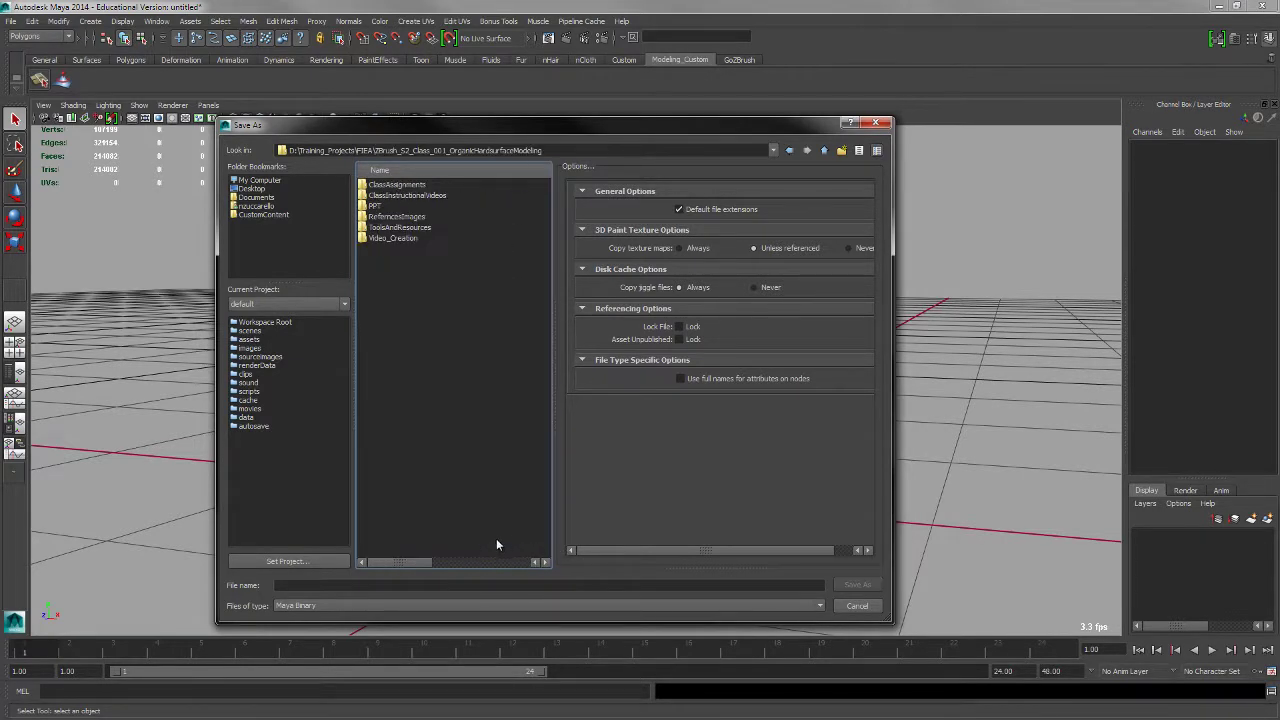
double_click(412, 228)
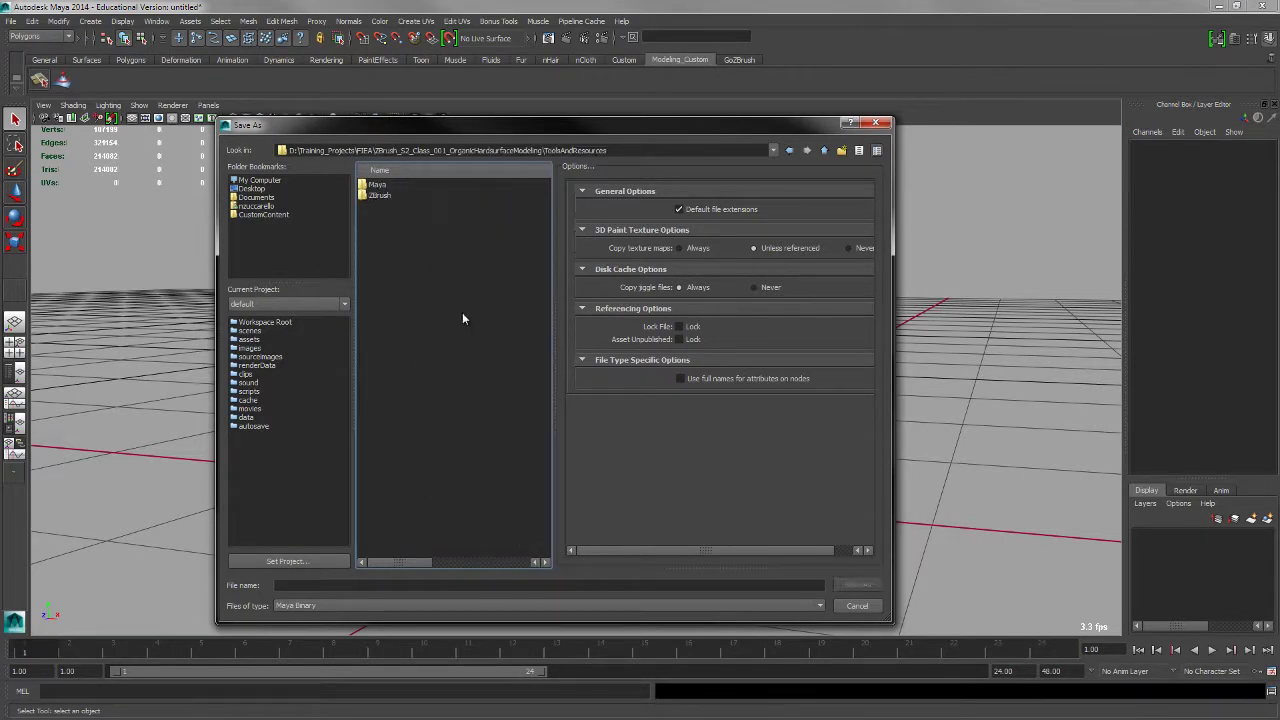
click(380, 187)
double_click(388, 187)
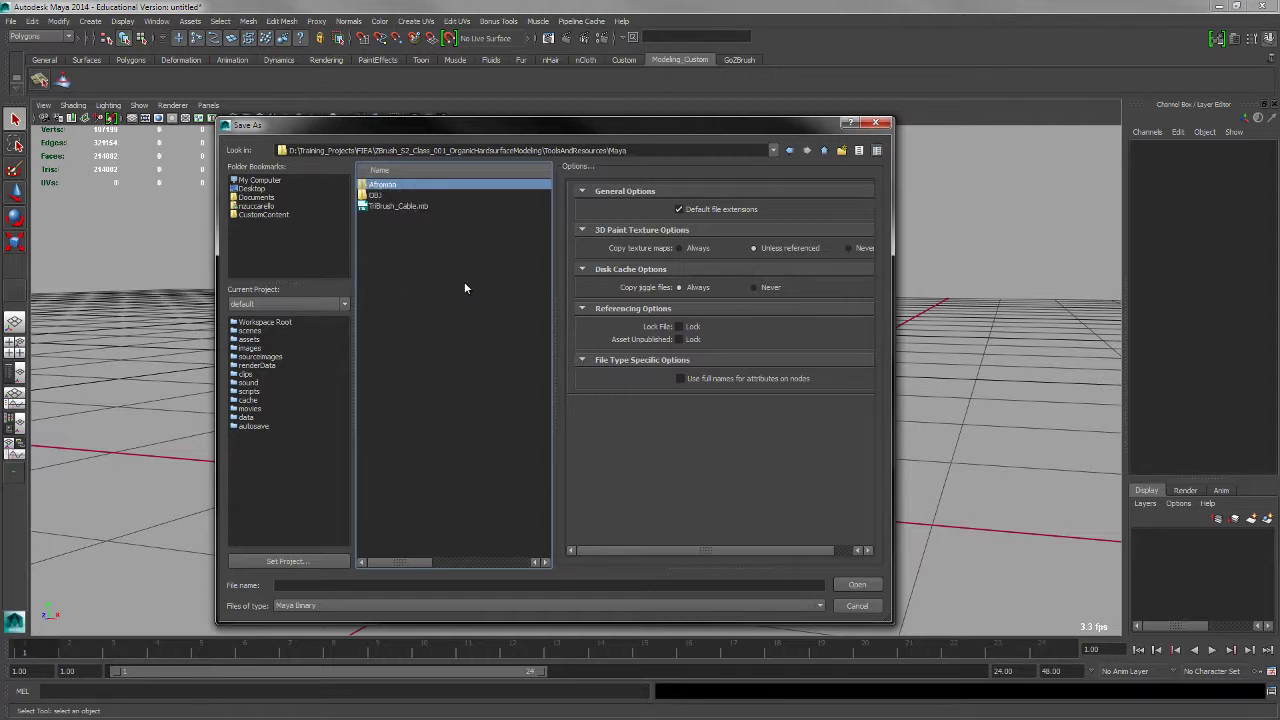
click(340, 586)
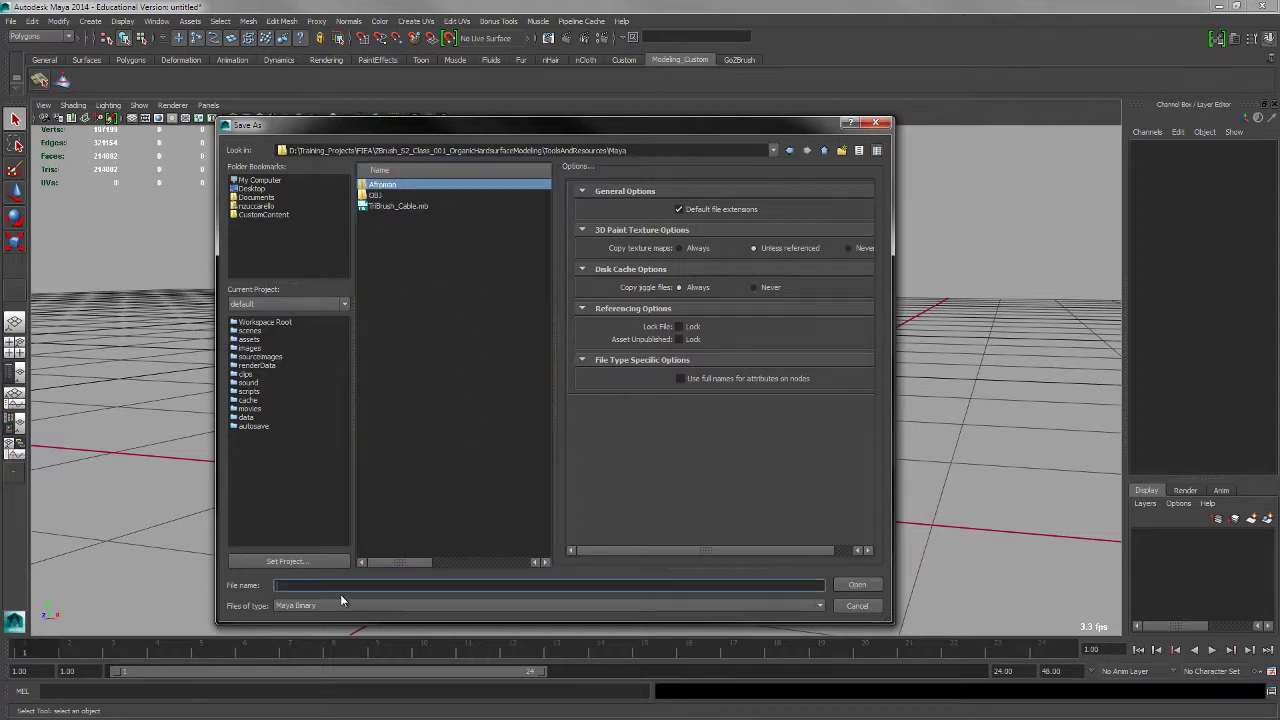
text(nesurfaceBust_001)
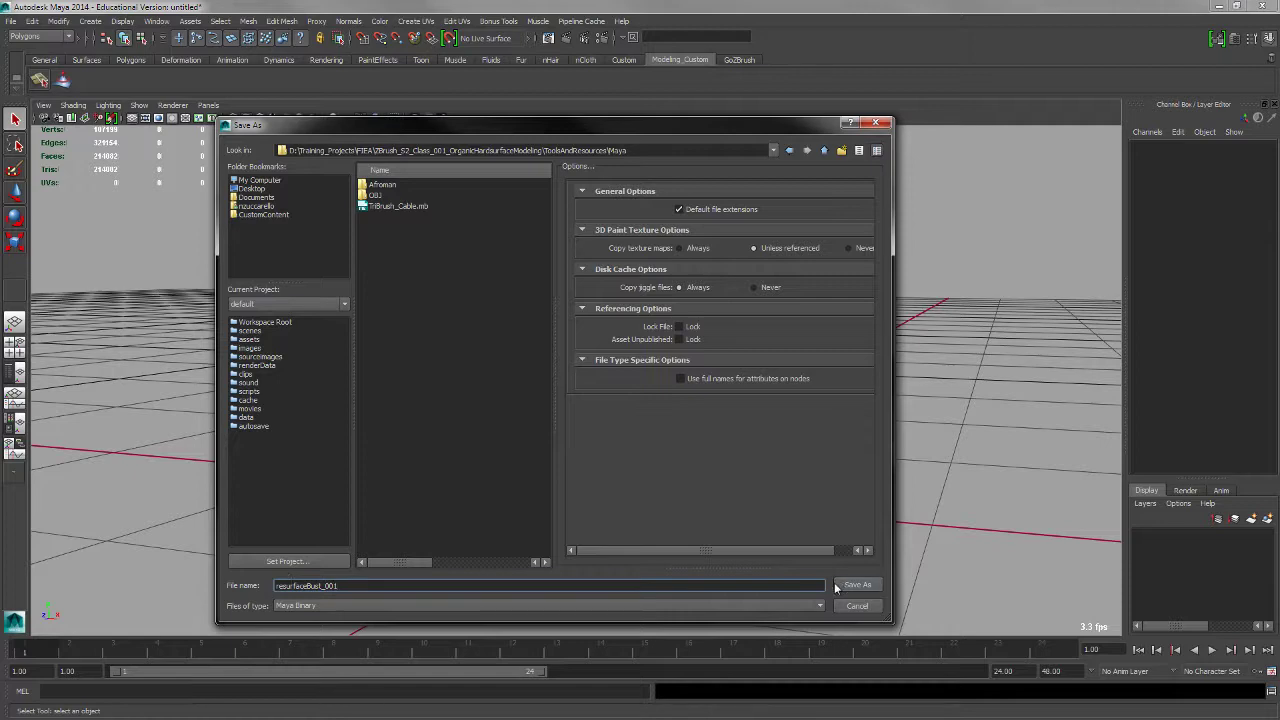
click(840, 586)
Make the decimated bust mesh a live surface
alt+drag(805, 436, 809, 457)
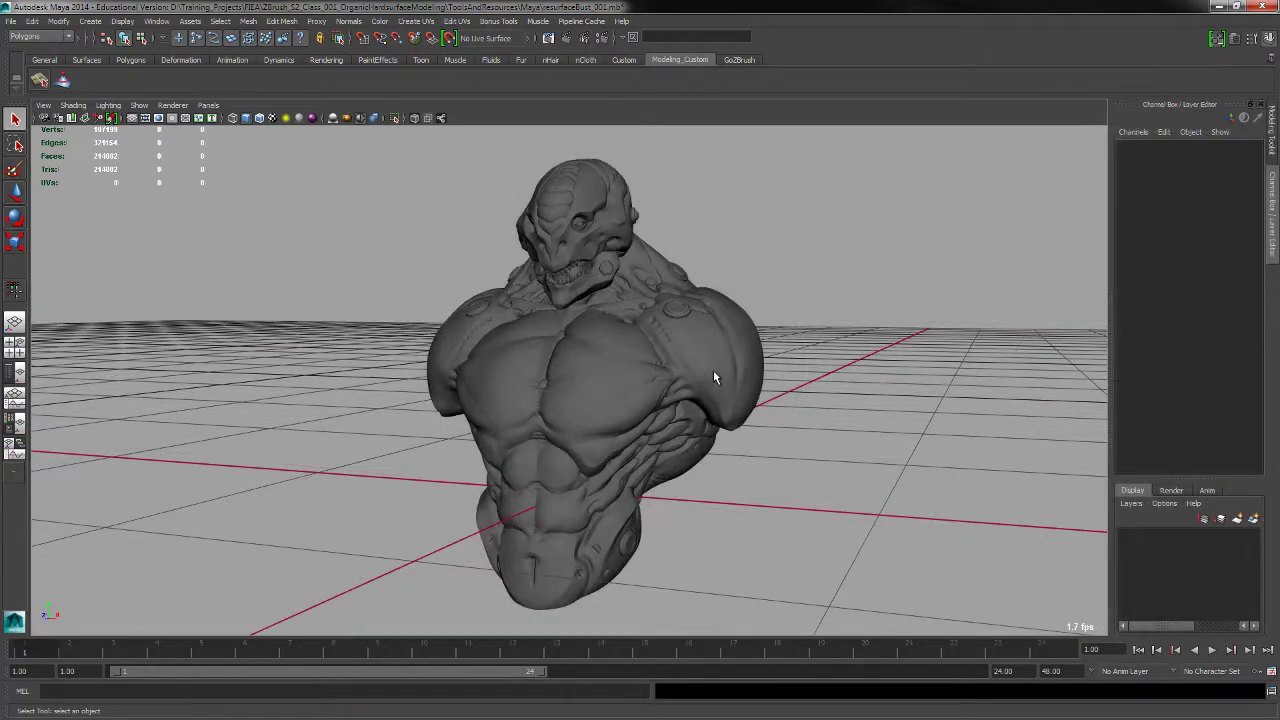
click(717, 372)
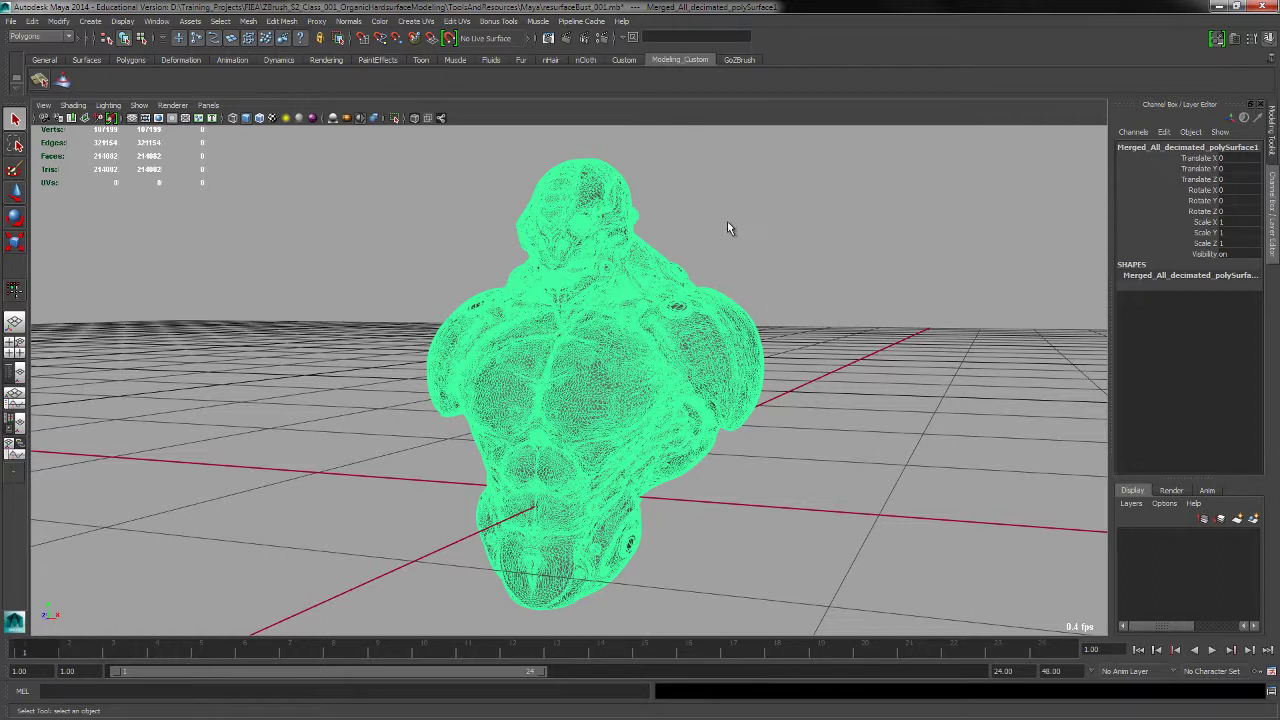
alt+drag(741, 246, 745, 243)
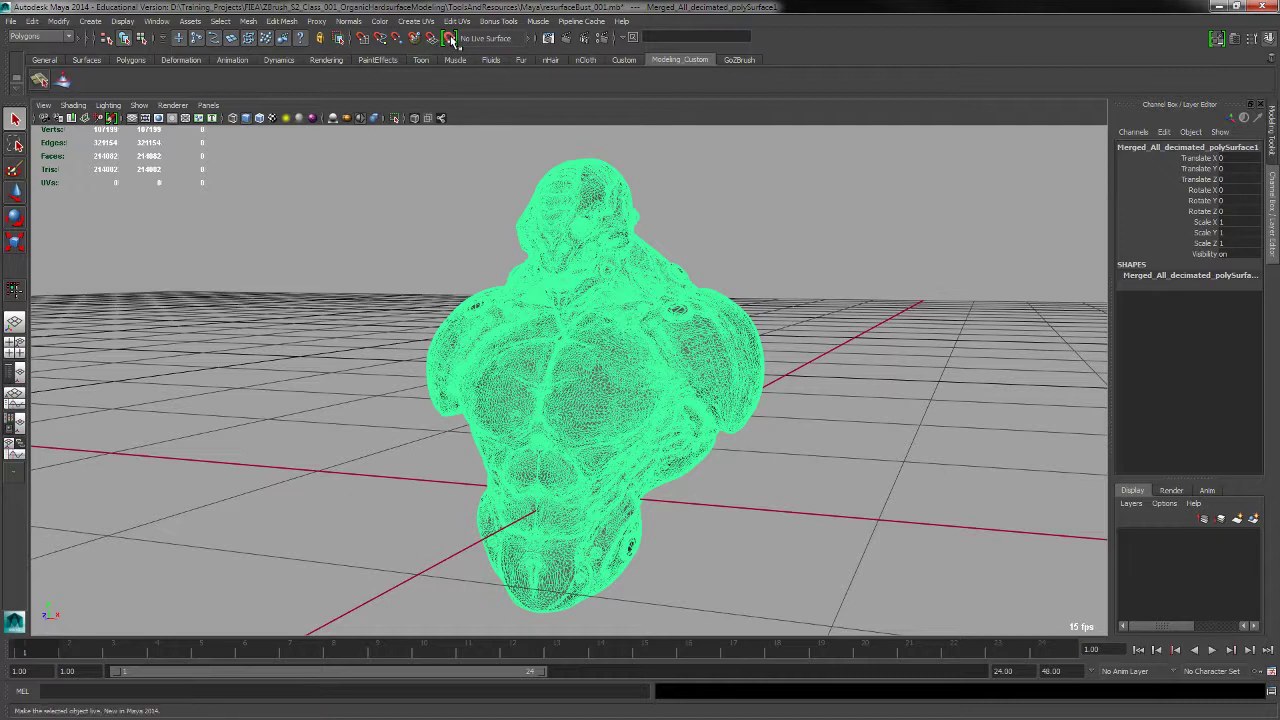
click(60, 21)
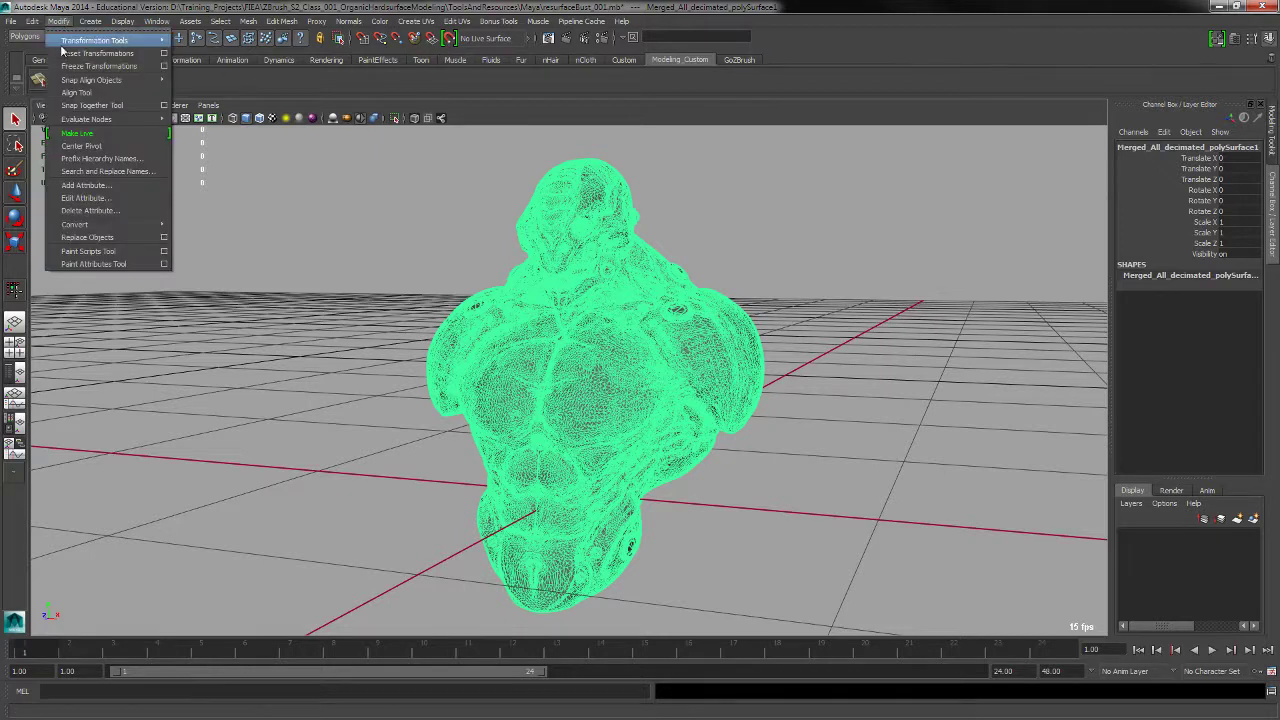
click(113, 134)
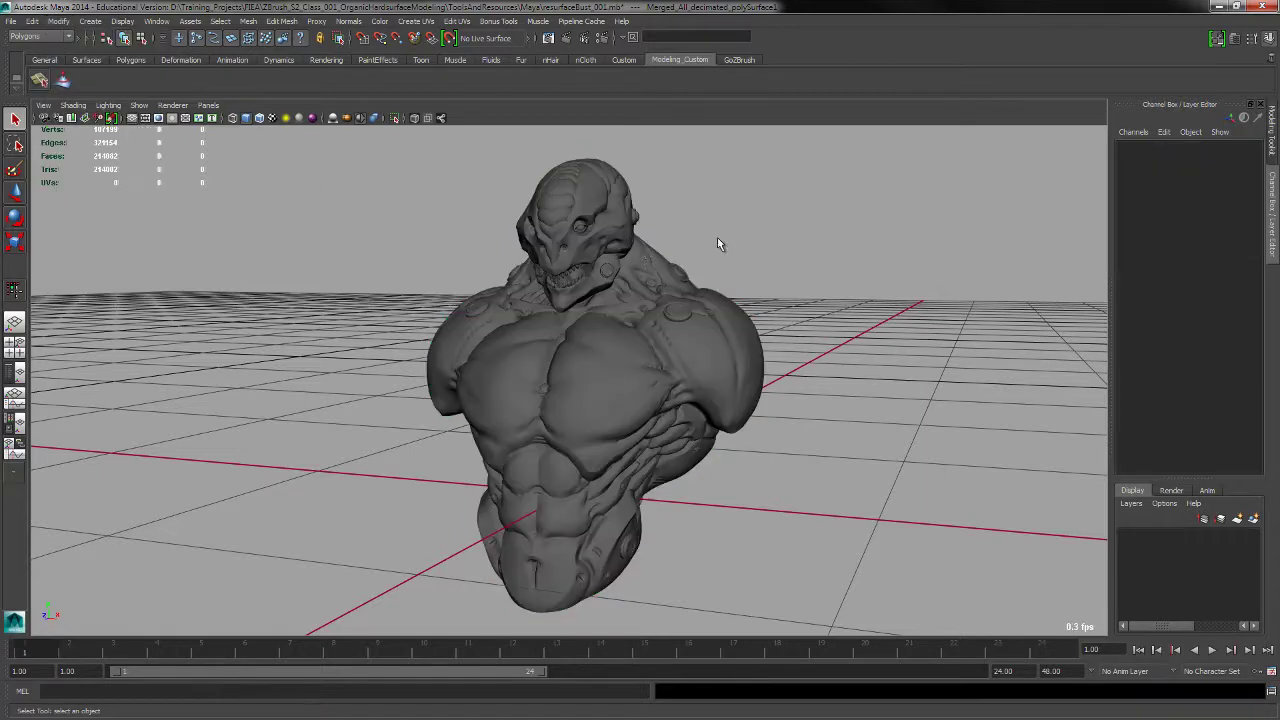
click(716, 306)
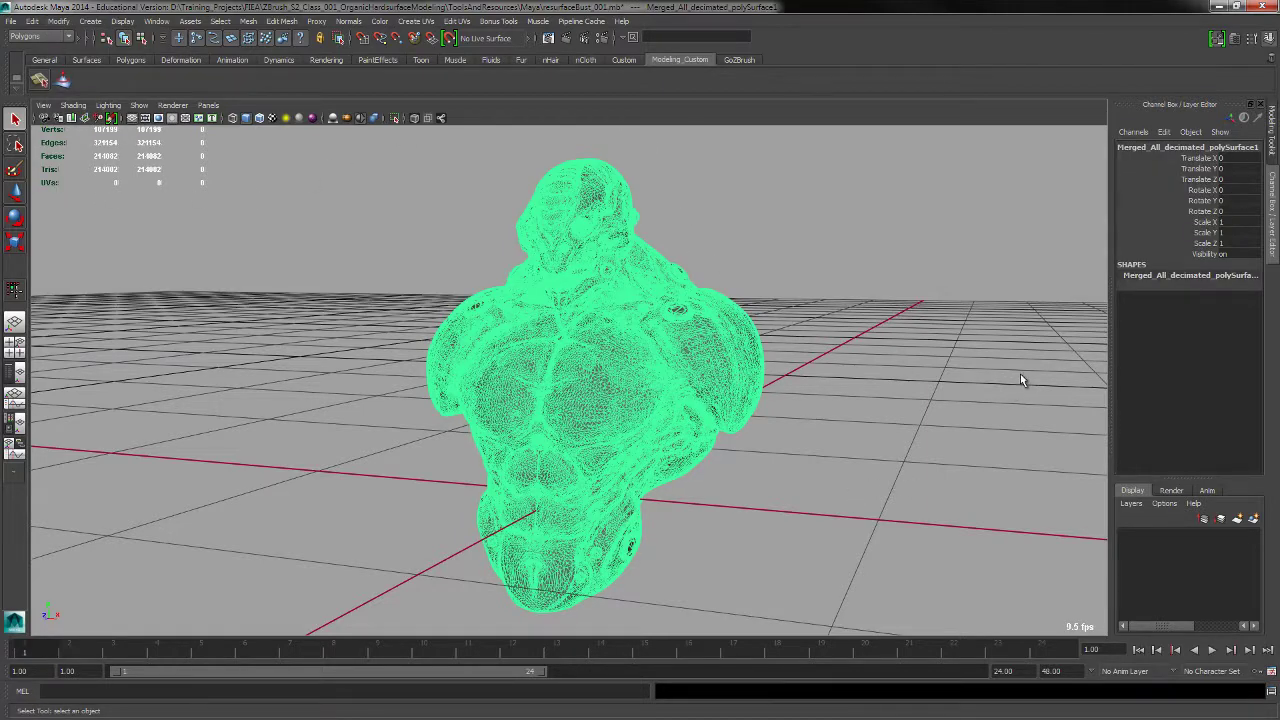
click(449, 38)
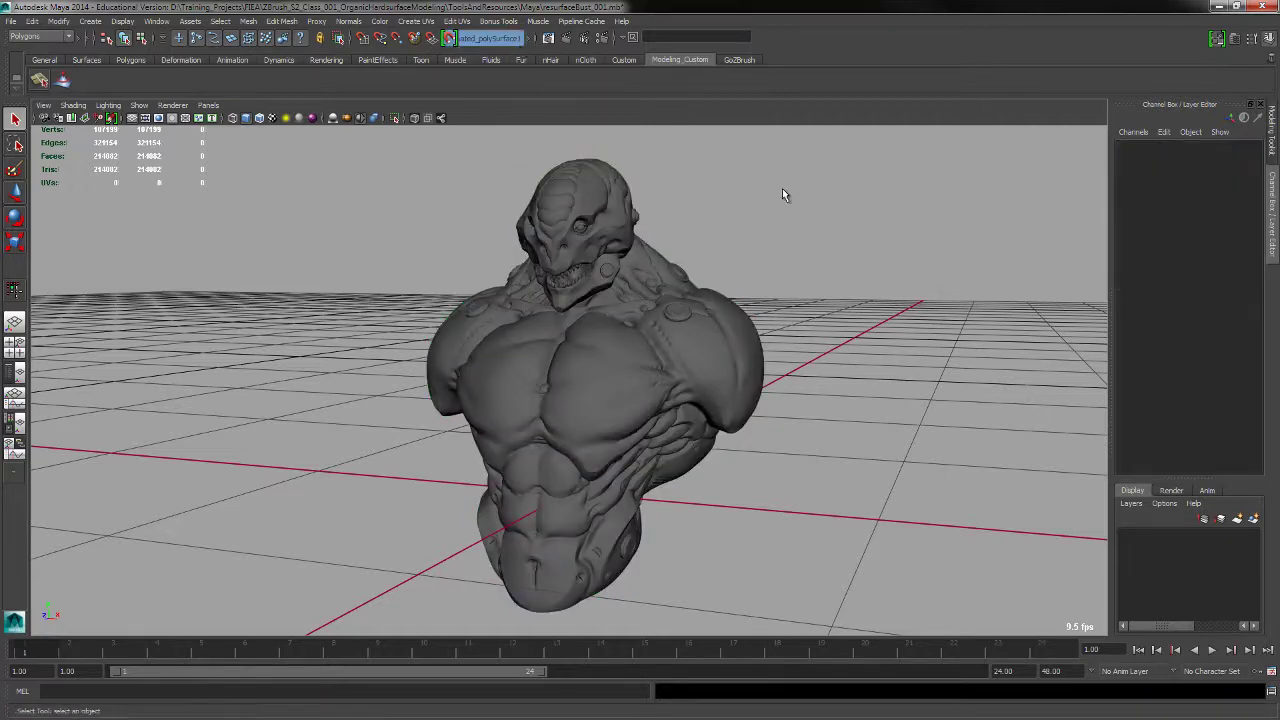
Activate Quad Draw and create a first quad from four points placed on the bust's chest muscle
click(1218, 40)
click(1218, 40)
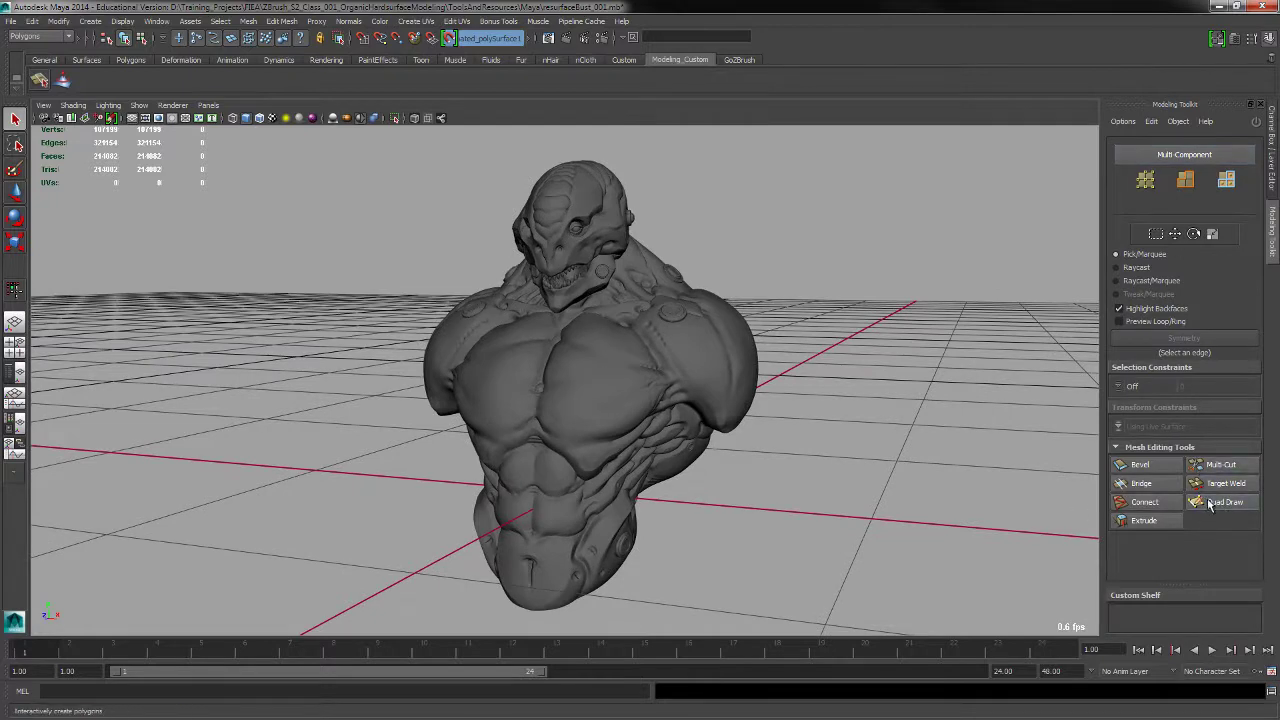
click(1217, 503)
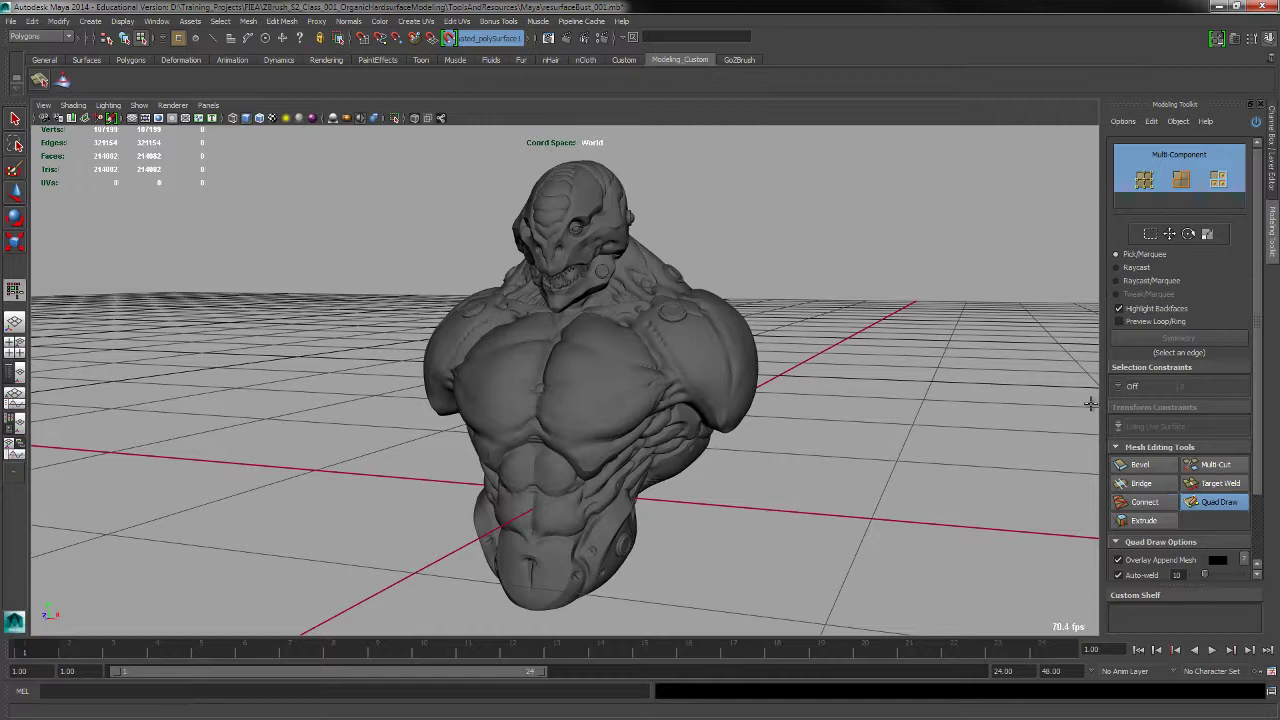
alt+drag(763, 501, 771, 509)
mouse_move(771, 509)
alt+right_down()
mouse_move(737, 489)
mouse_move(772, 517)
alt+right_up()
click(563, 460)
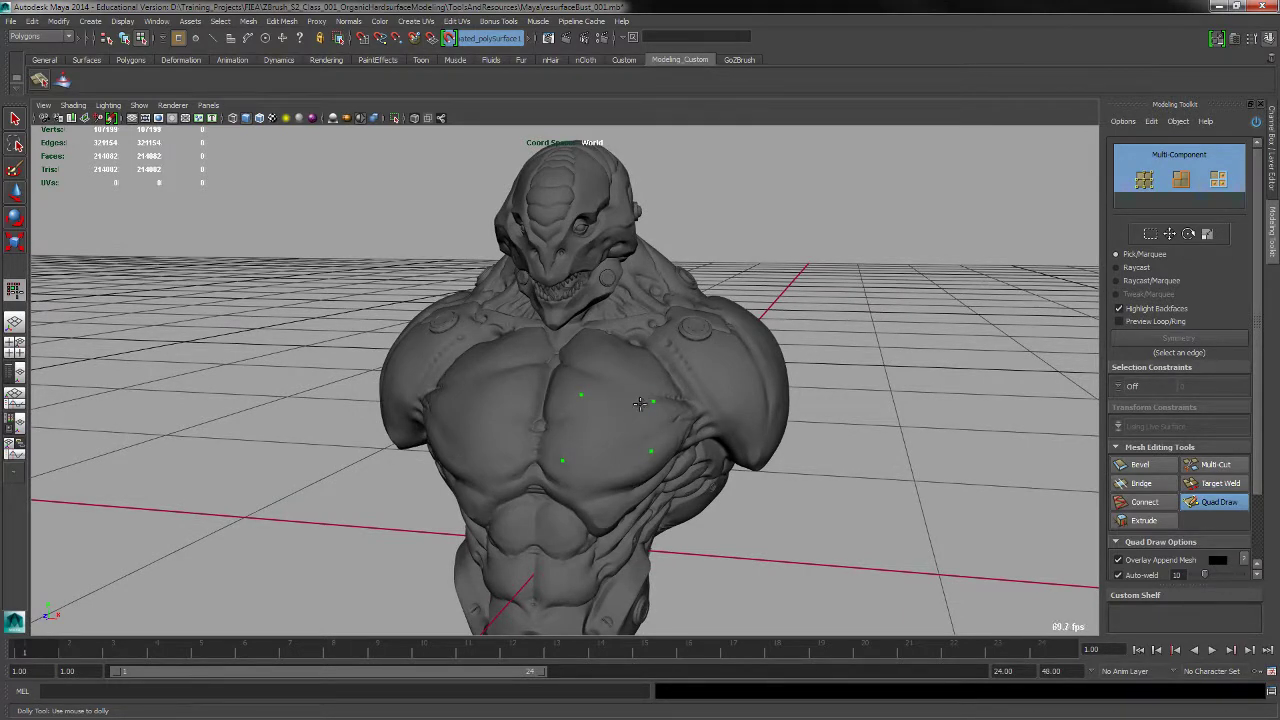
click(652, 400)
shift+click(618, 424)
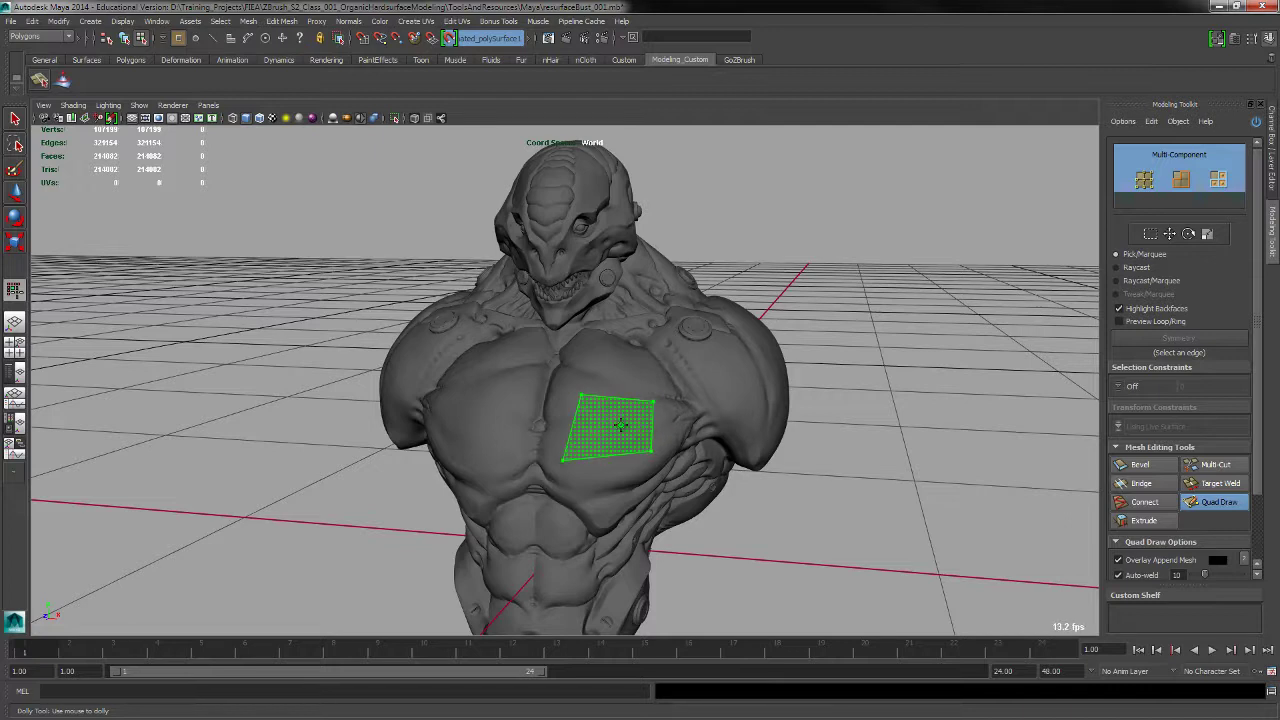
Insert a vertical edge through the middle of the chest quad
alt+right_drag(822, 477, 866, 518)
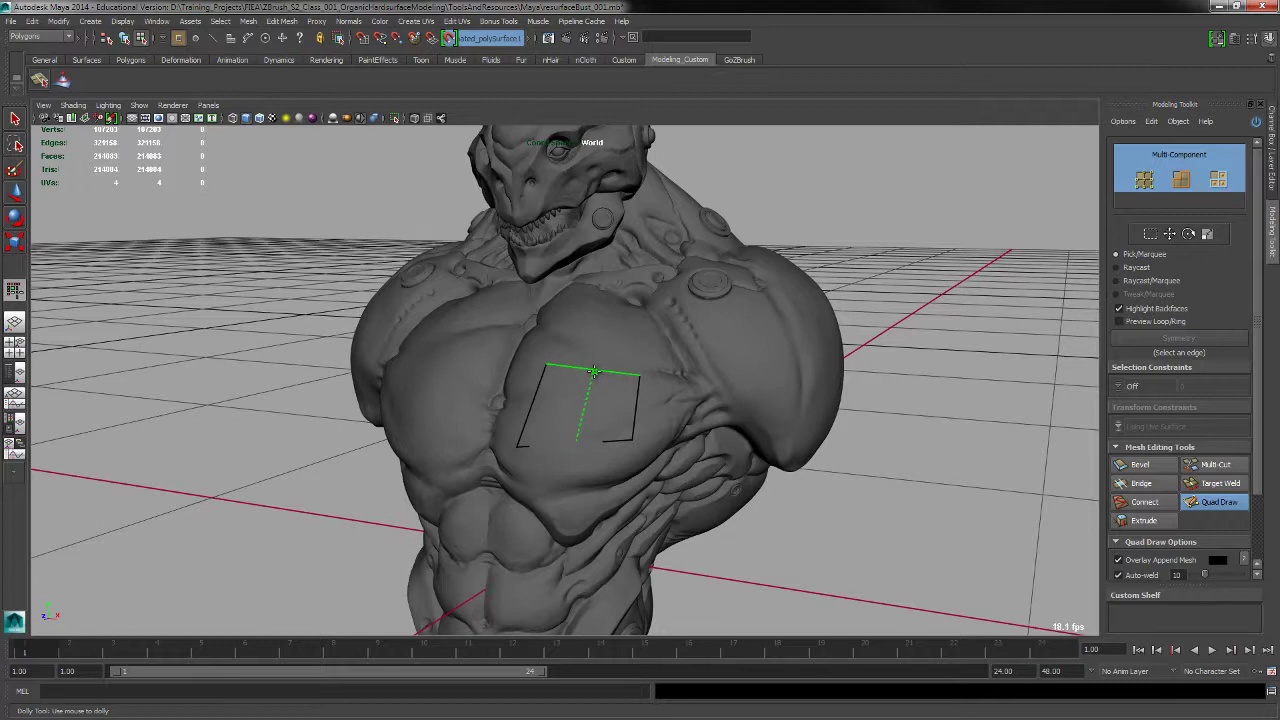
ctrl+click(613, 368)
alt+drag(863, 534, 809, 523)
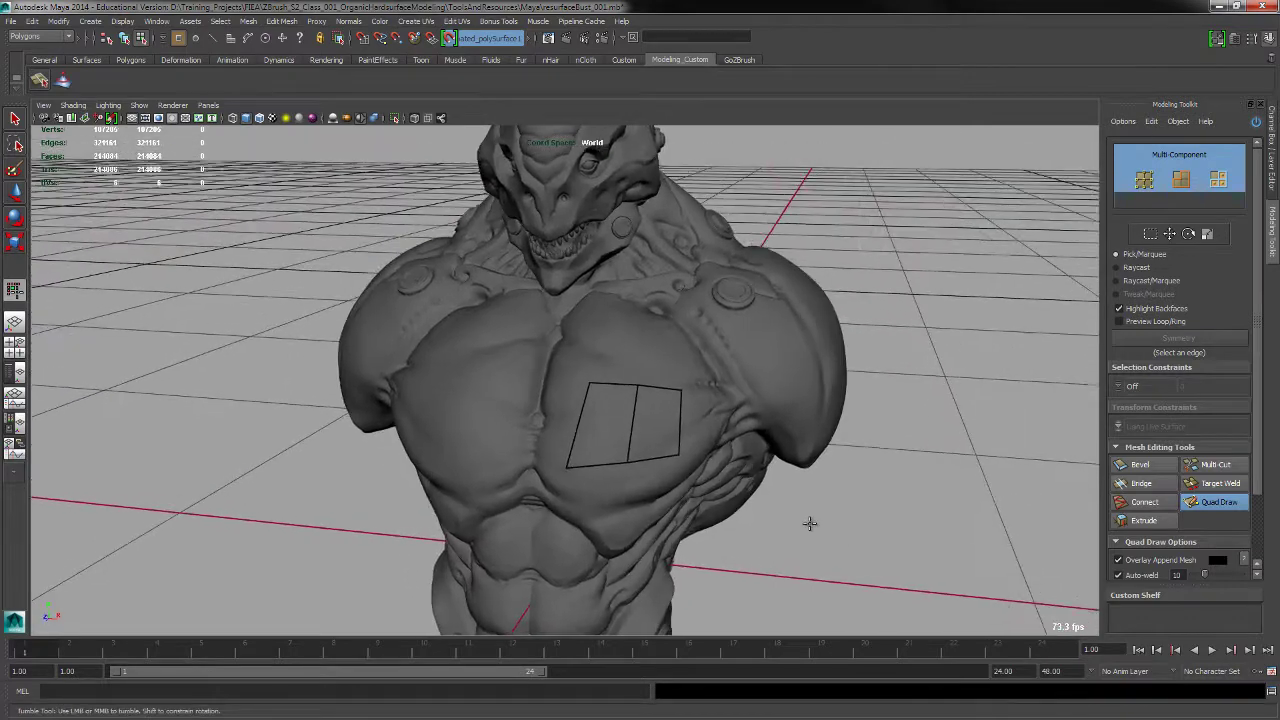
Reposition the chest patch's vertices to spread it across the pectoral, and relax them along the live surface
drag(628, 461, 626, 468)
drag(636, 386, 587, 350)
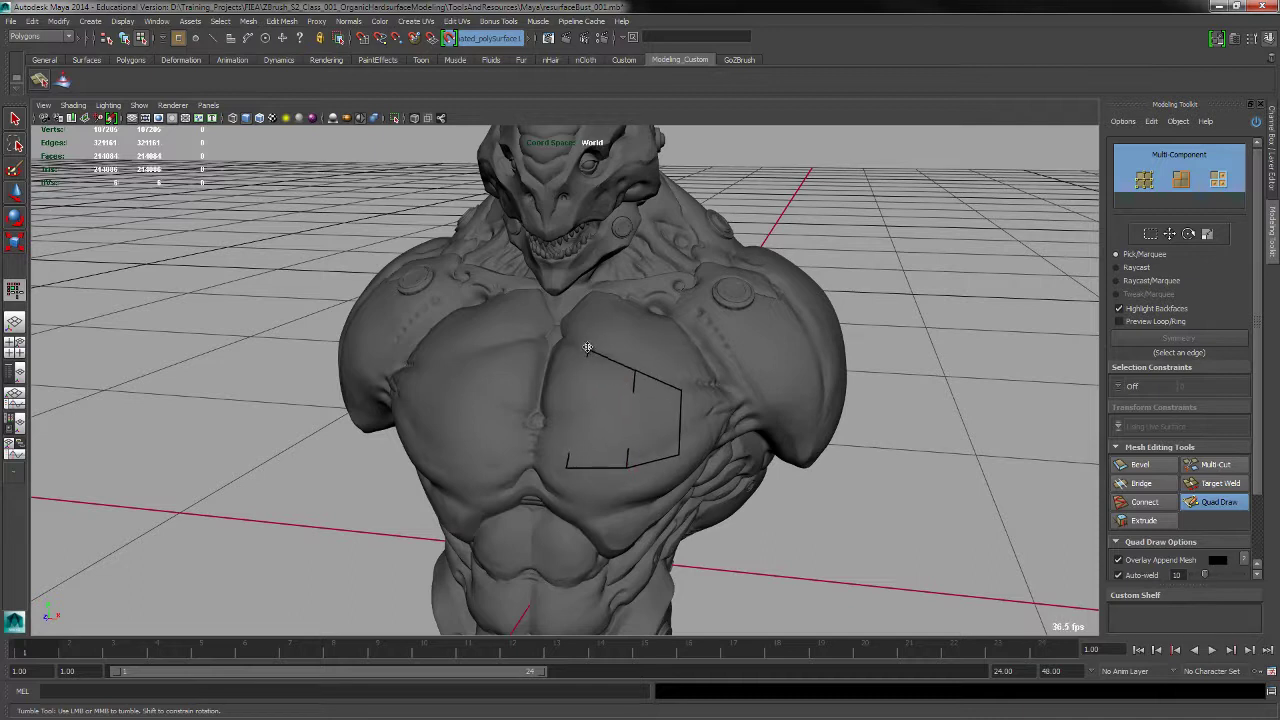
drag(568, 466, 568, 458)
drag(683, 389, 706, 381)
drag(686, 449, 713, 448)
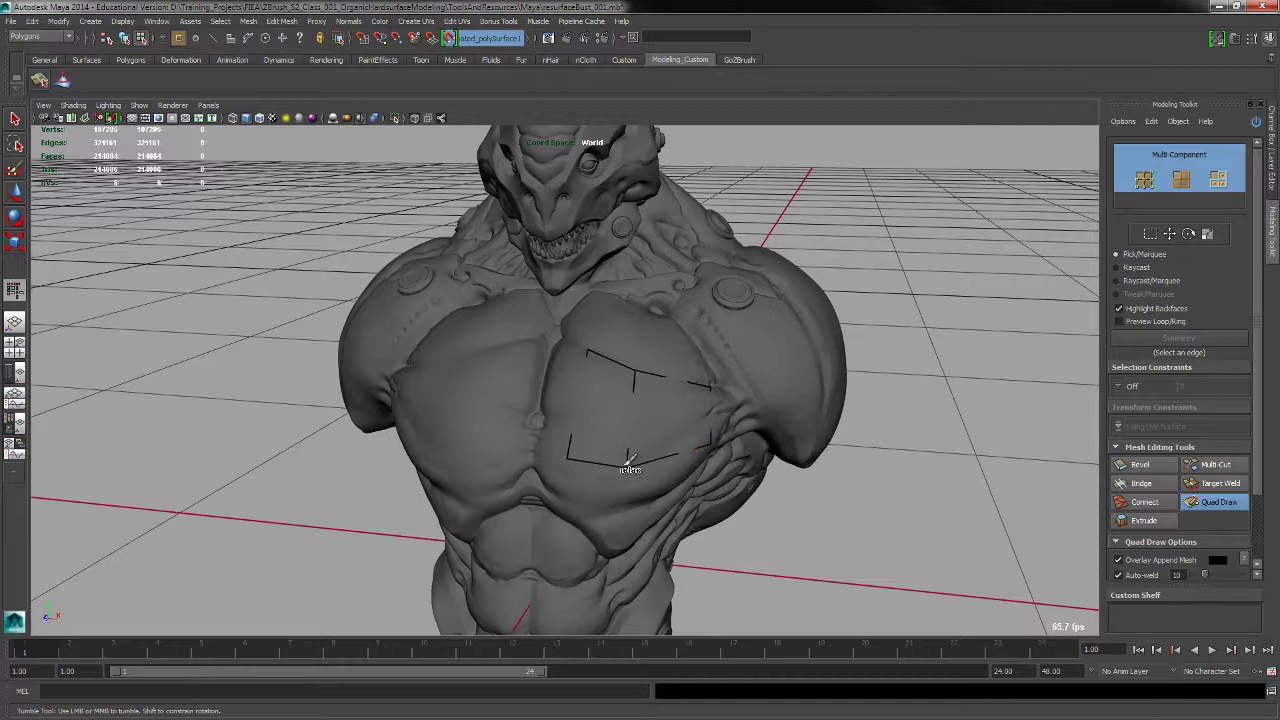
drag(634, 467, 632, 458)
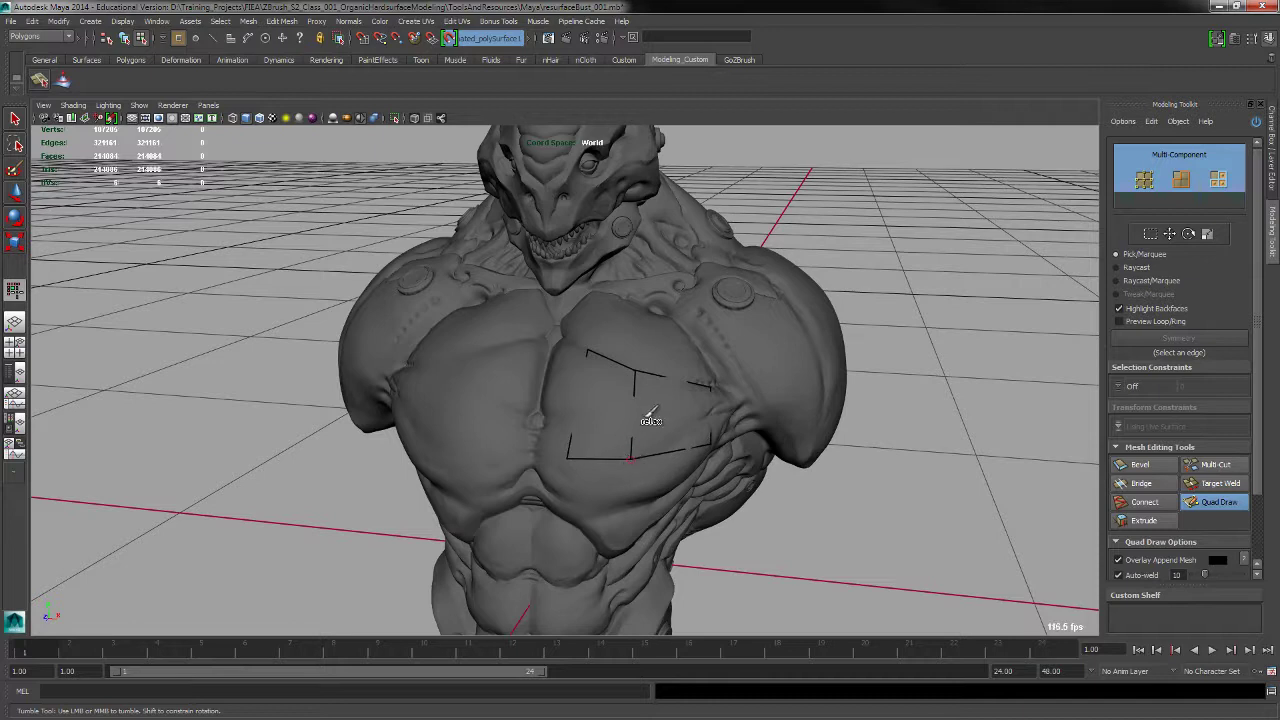
mouse_move(645, 366)
shift+mouse_down()
mouse_move(629, 366)
mouse_move(629, 449)
mouse_move(572, 448)
mouse_move(568, 461)
shift+mouse_up()
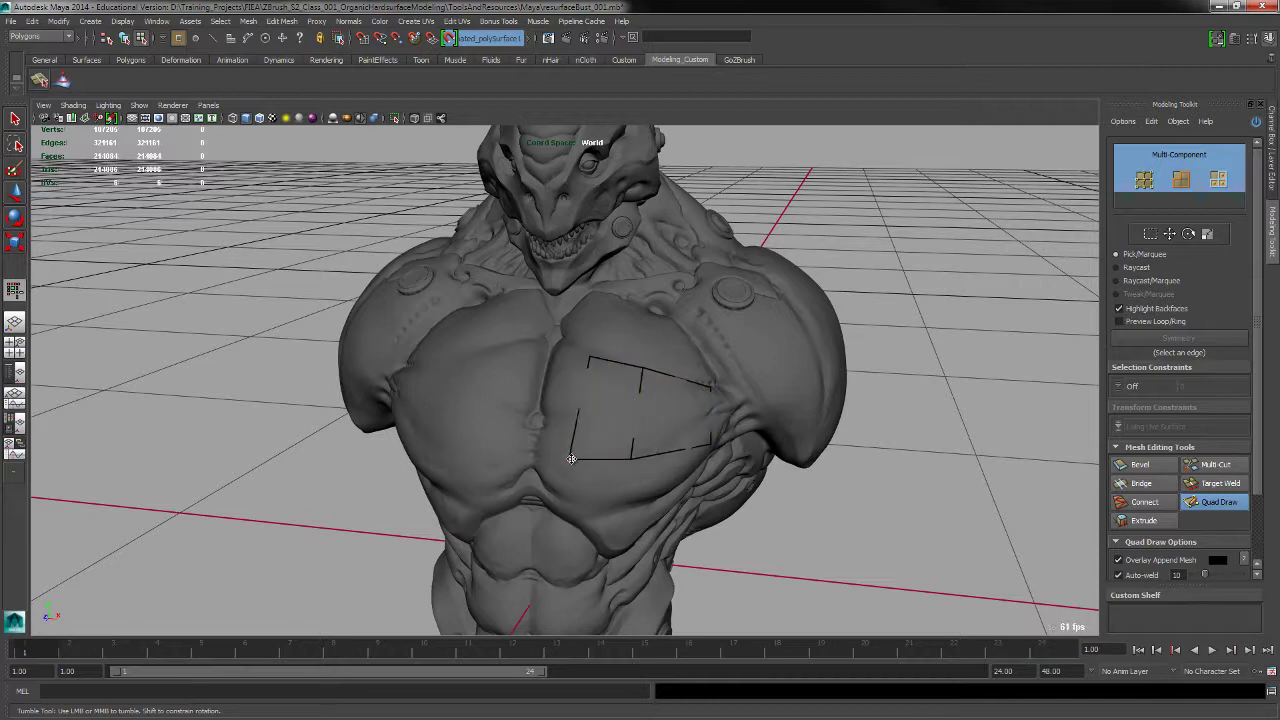
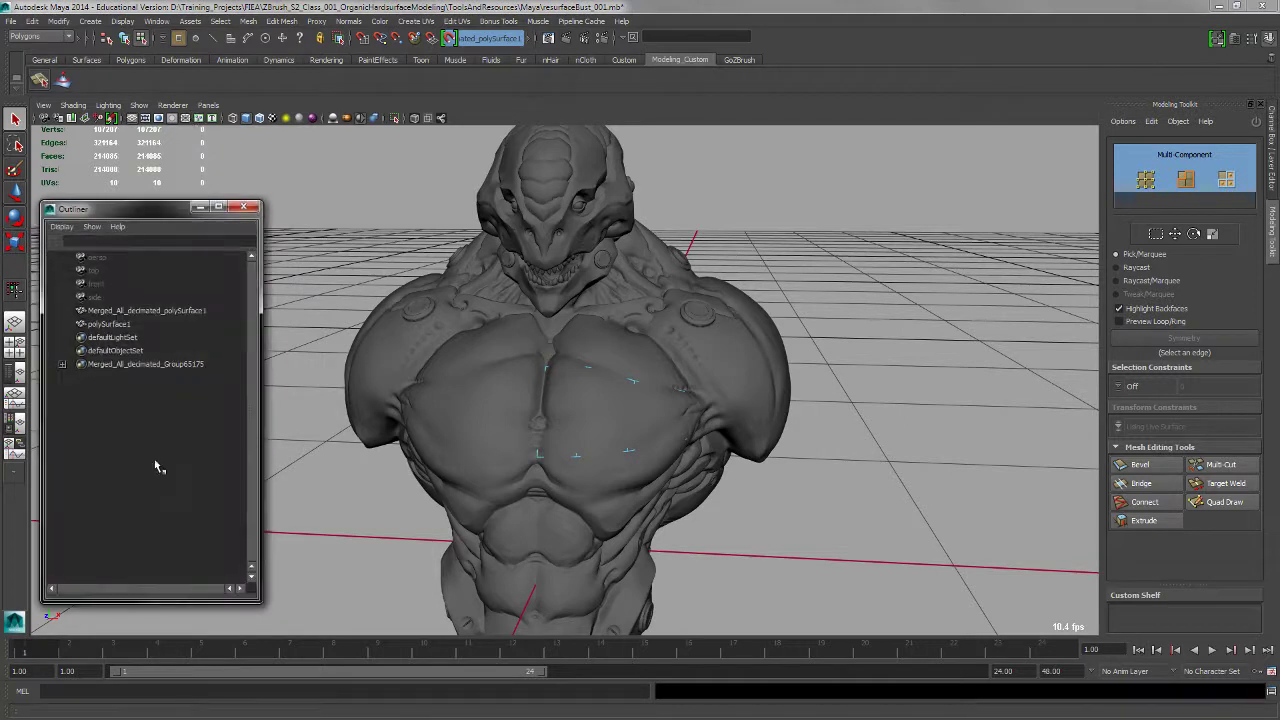
Select the polySurface1 patch in the Outliner and examine where it sits on the chest
click(120, 325)
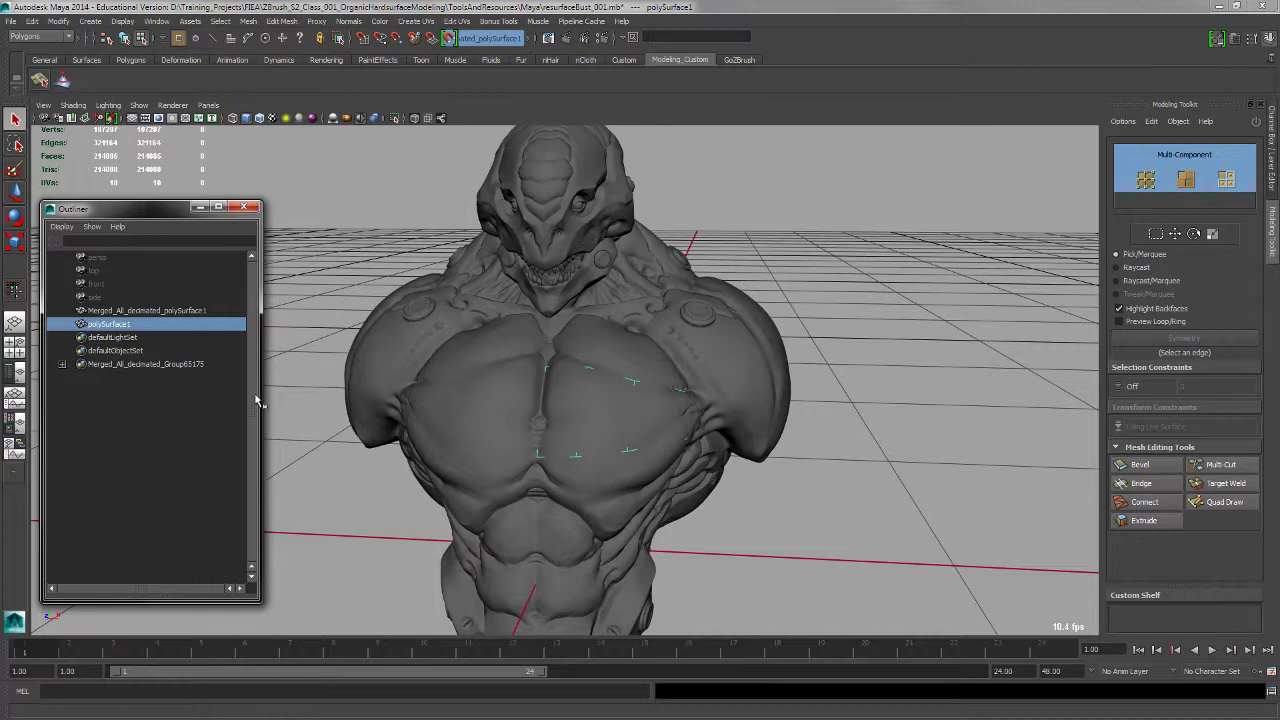
drag(170, 208, 194, 168)
alt+drag(164, 618, 200, 606)
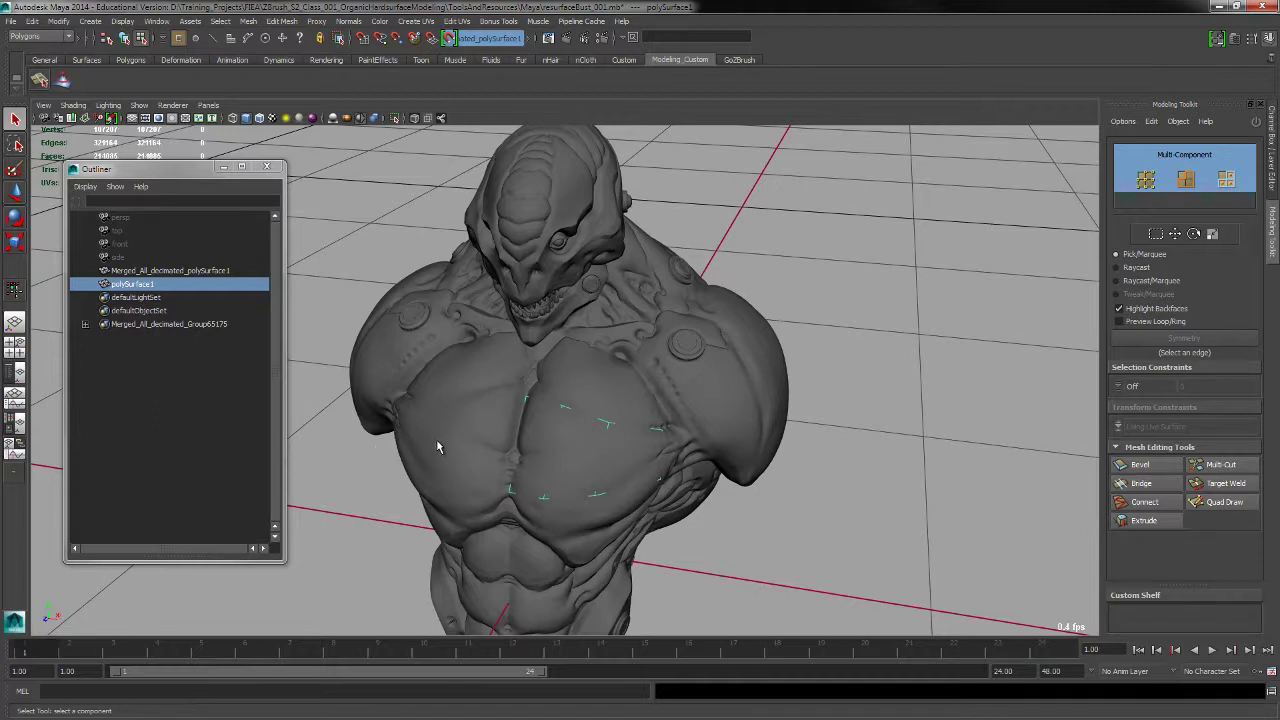
key(Delete)
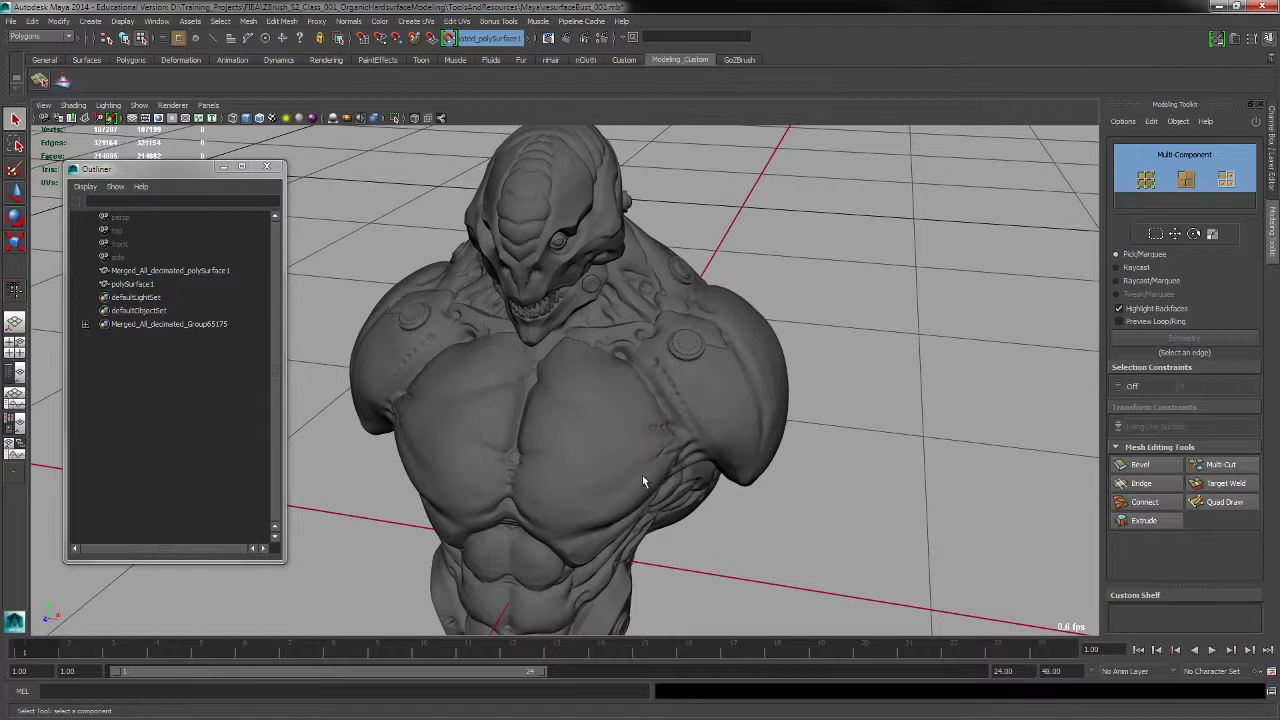
click(152, 288)
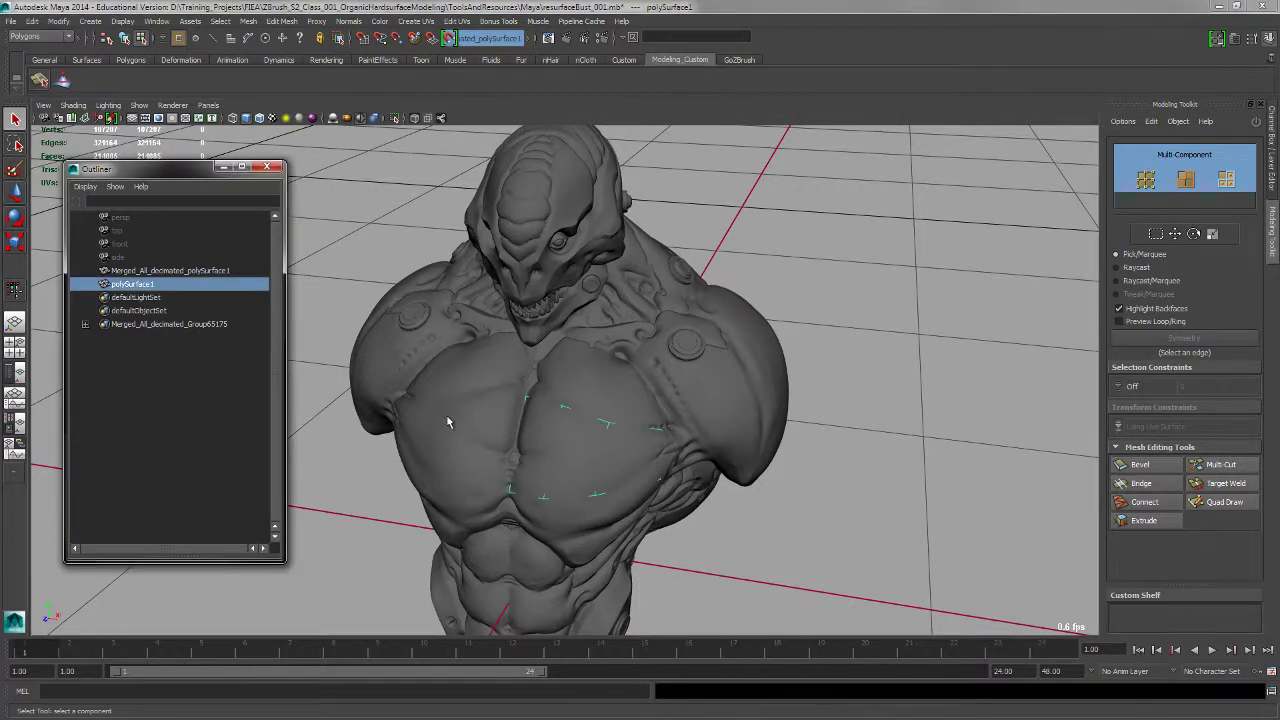
alt+drag(789, 526, 784, 542)
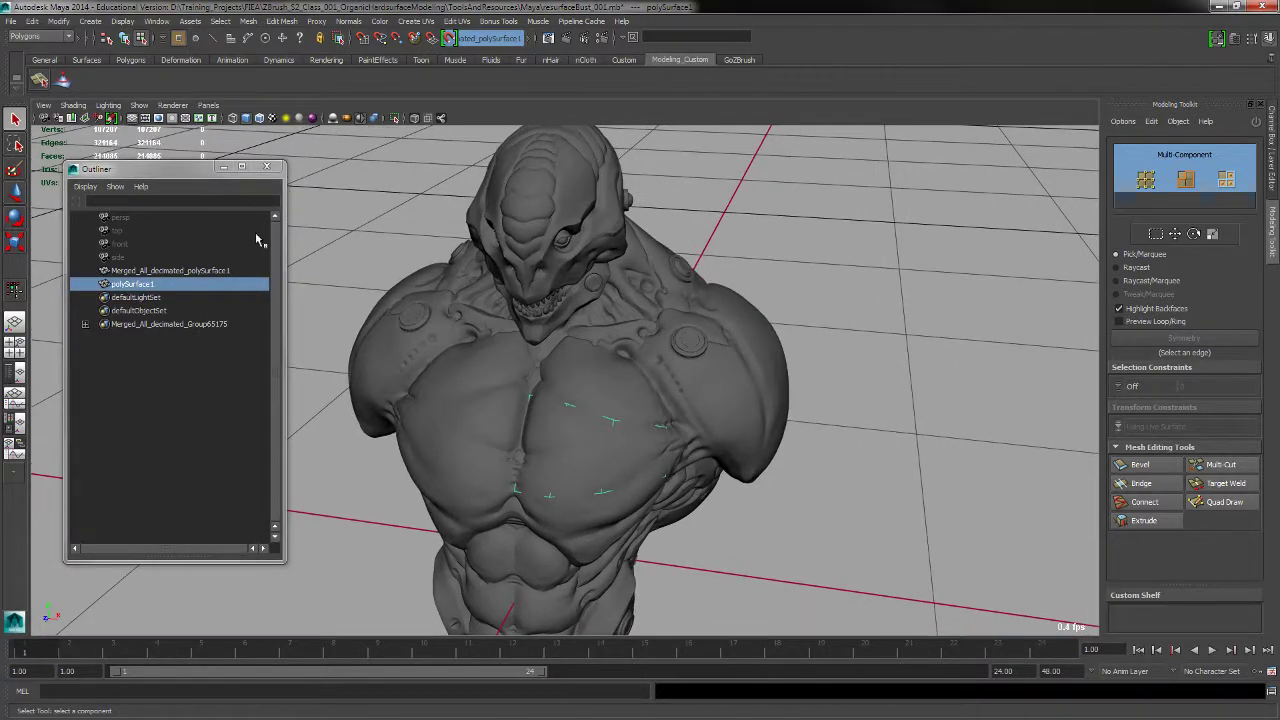
Create one mirrored instance of polySurface1 with Duplicate Special, using a scale of -1 in X
click(32, 21)
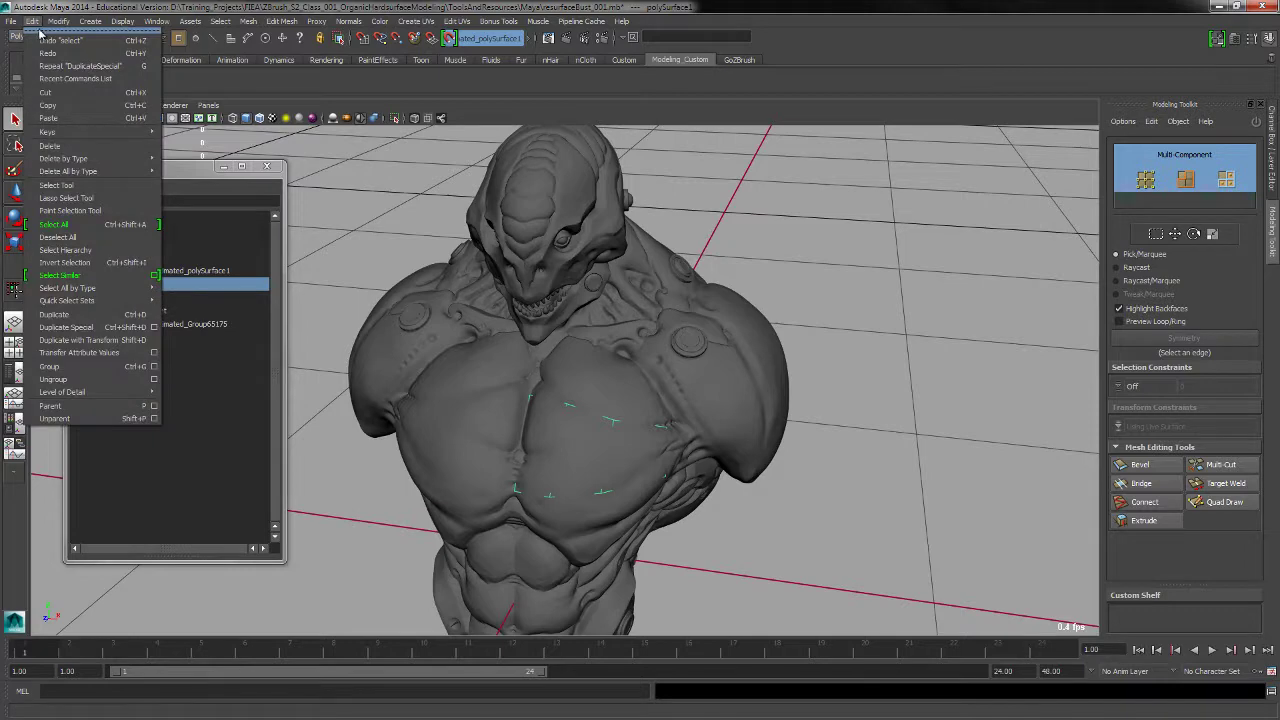
click(154, 328)
click(158, 326)
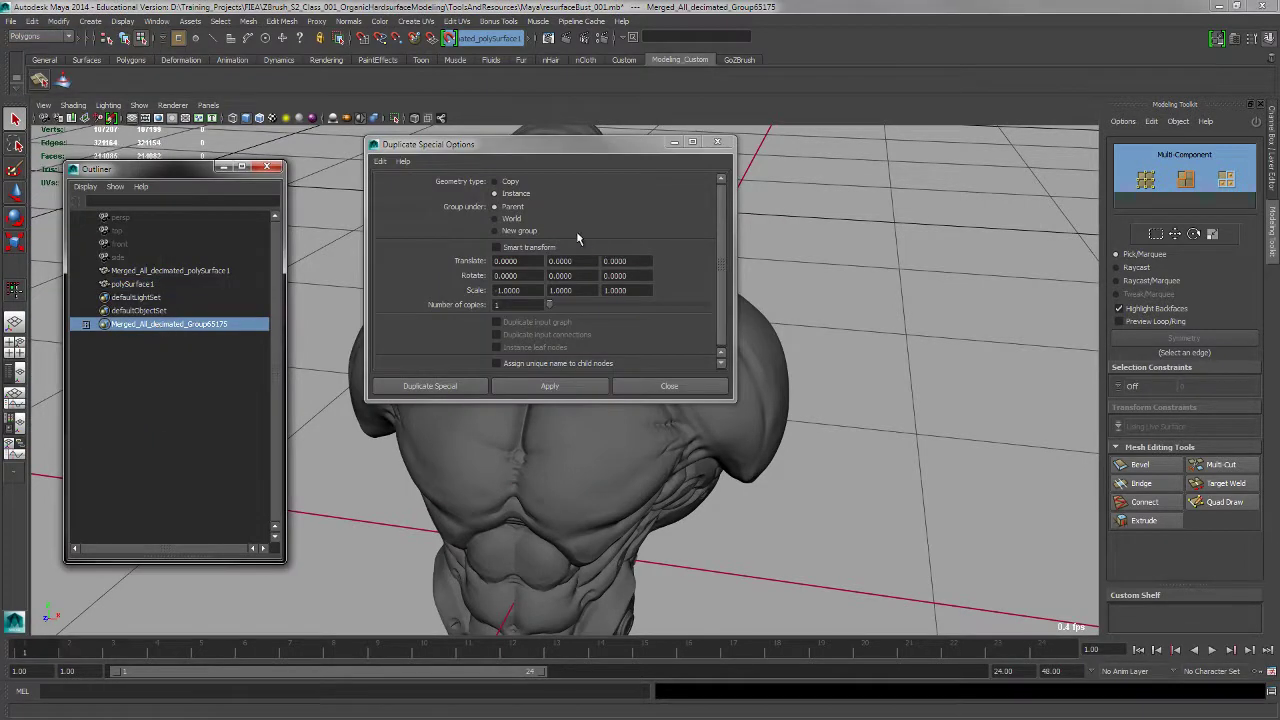
drag(470, 144, 150, 261)
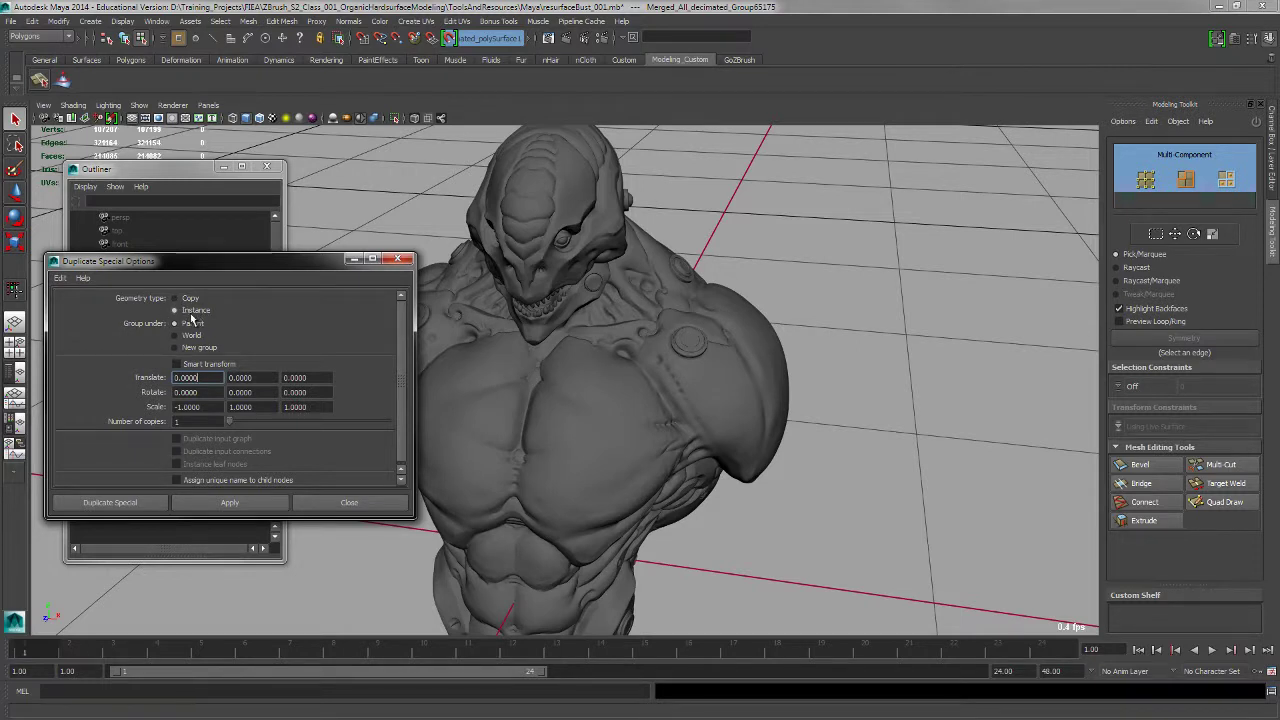
double_click(216, 405)
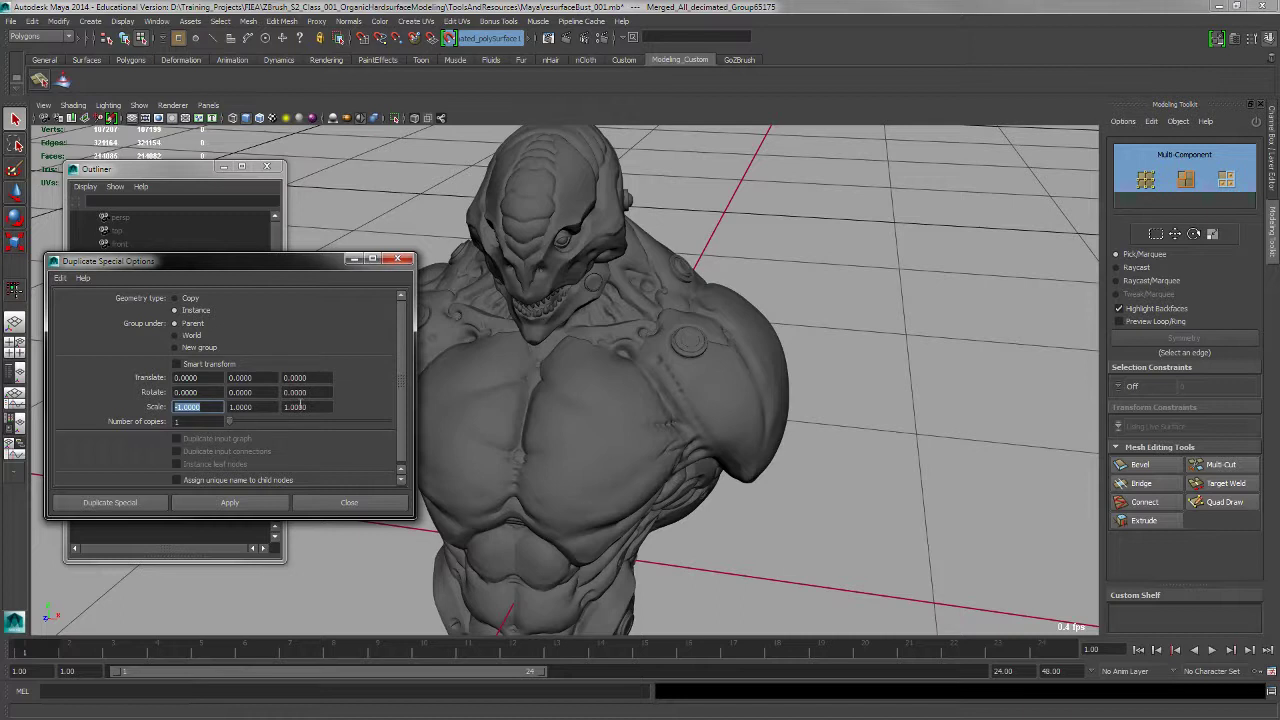
click(149, 503)
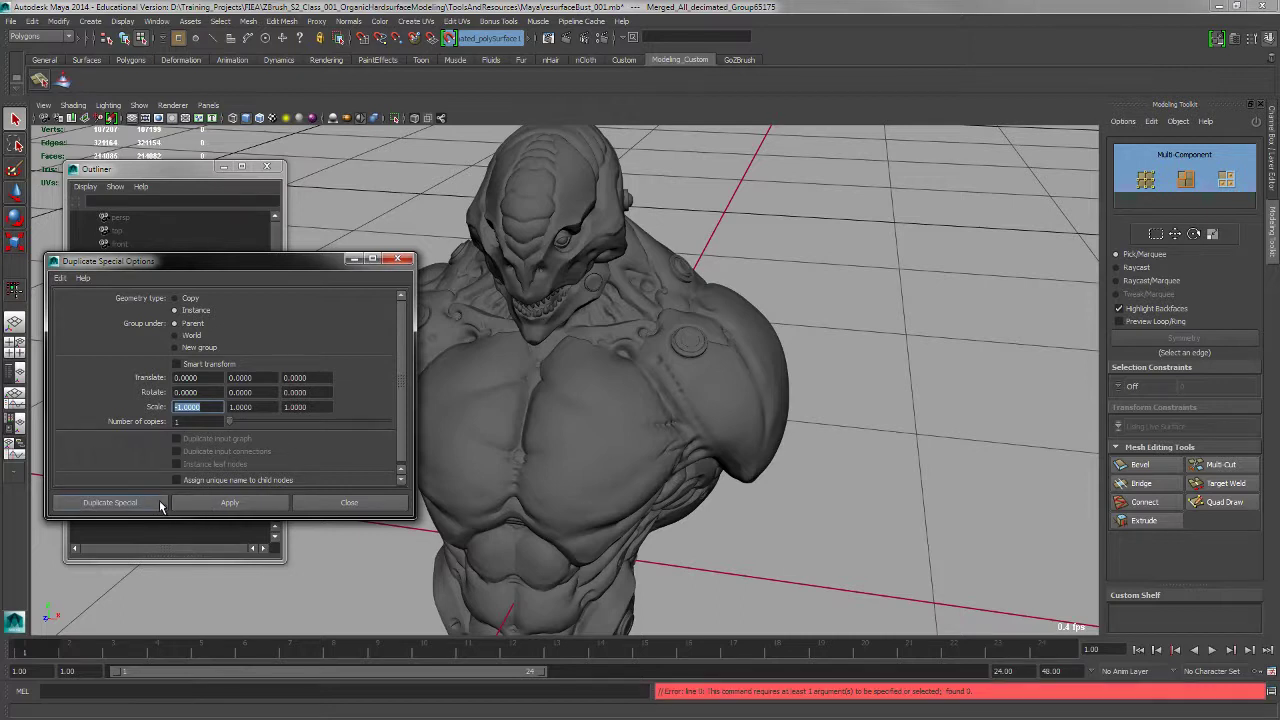
drag(278, 258, 283, 369)
click(137, 285)
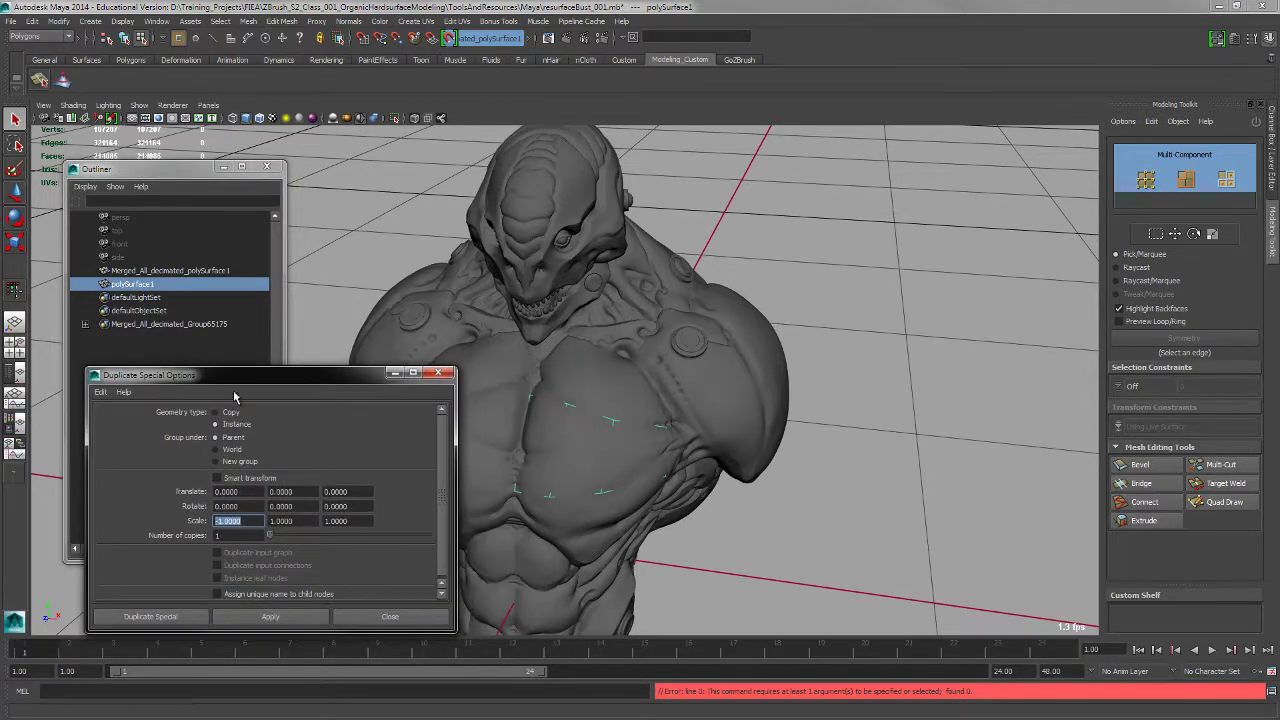
click(289, 617)
click(437, 372)
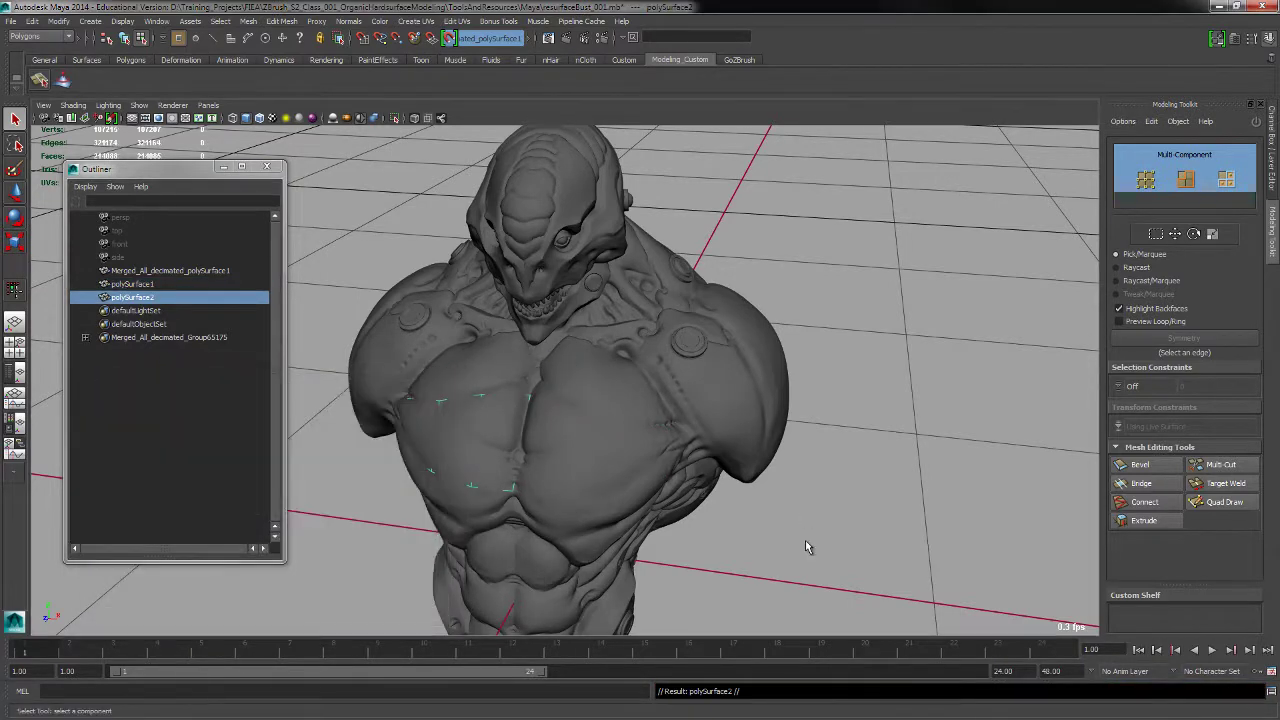
Move the upper and lower inner vertices of the original chest patch onto the centre line along X with grid snapping
mouse_move(791, 503)
alt+mouse_down()
mouse_move(803, 434)
mouse_move(854, 480)
mouse_move(849, 494)
mouse_move(929, 541)
mouse_move(868, 510)
mouse_move(882, 502)
mouse_move(886, 516)
alt+mouse_up()
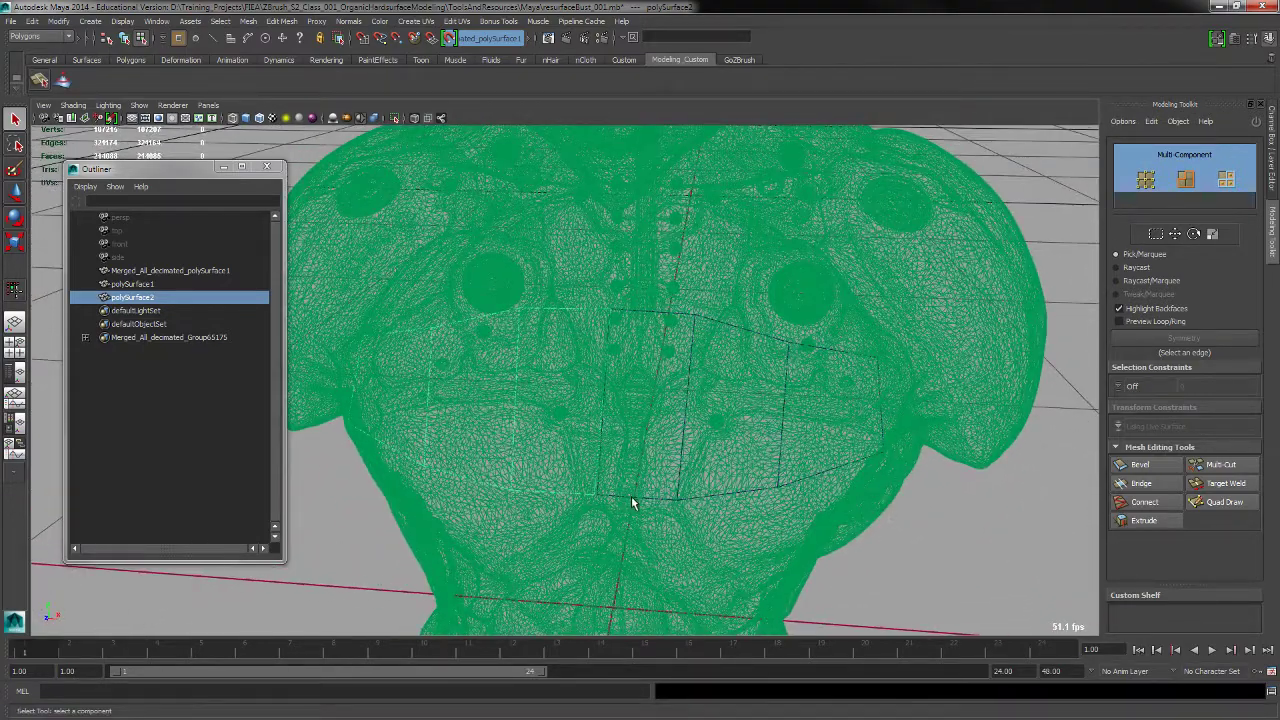
click(631, 496)
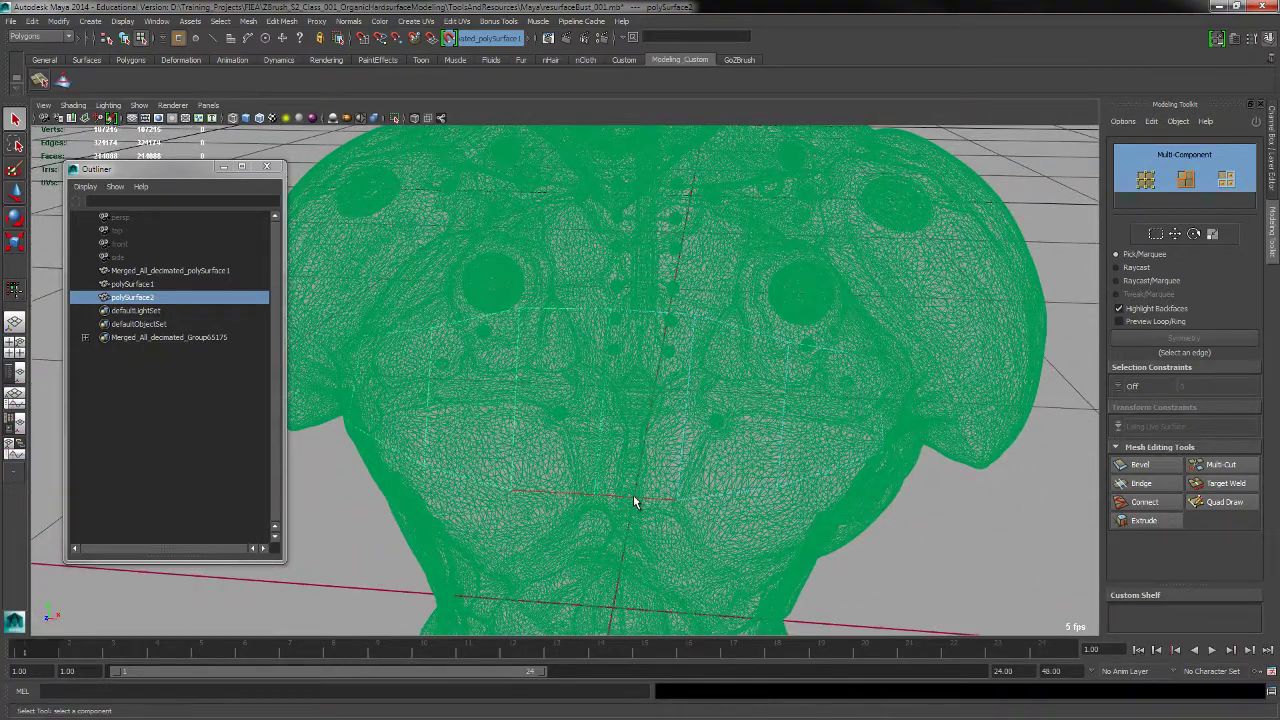
click(643, 320)
key(F9)
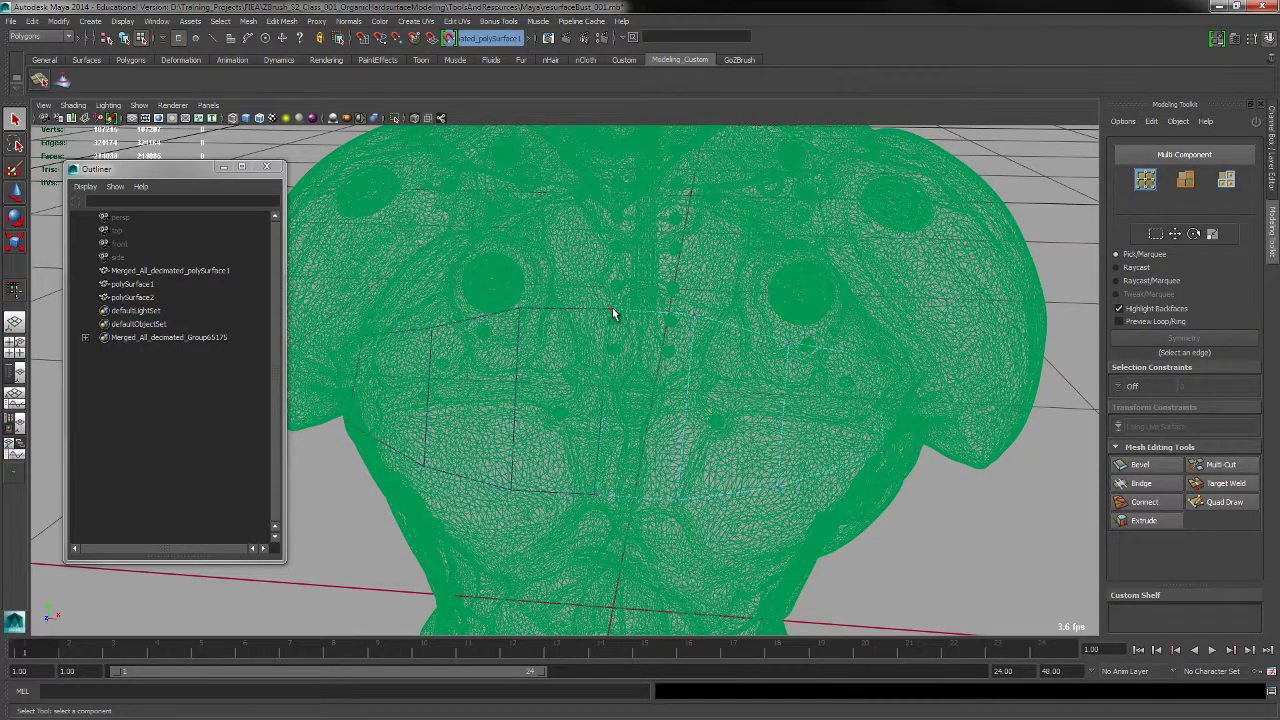
click(614, 314)
alt+drag(640, 337, 739, 389)
key(w)
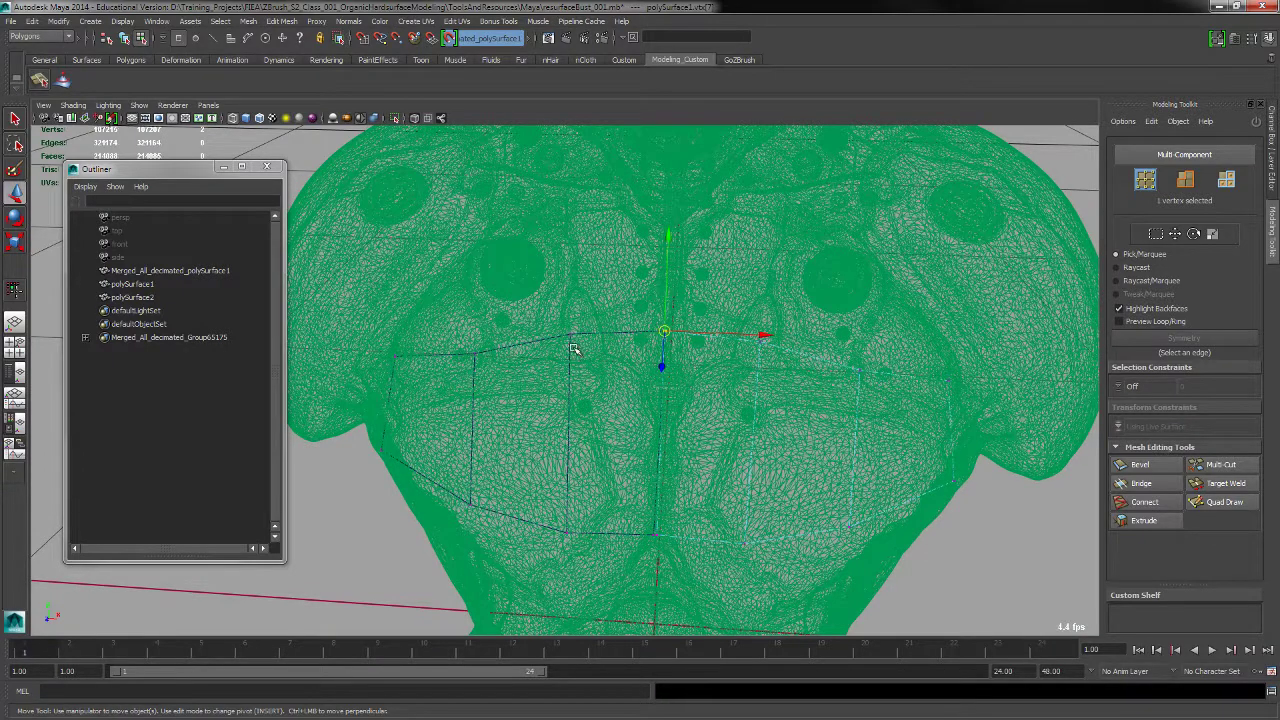
drag(667, 331, 670, 333)
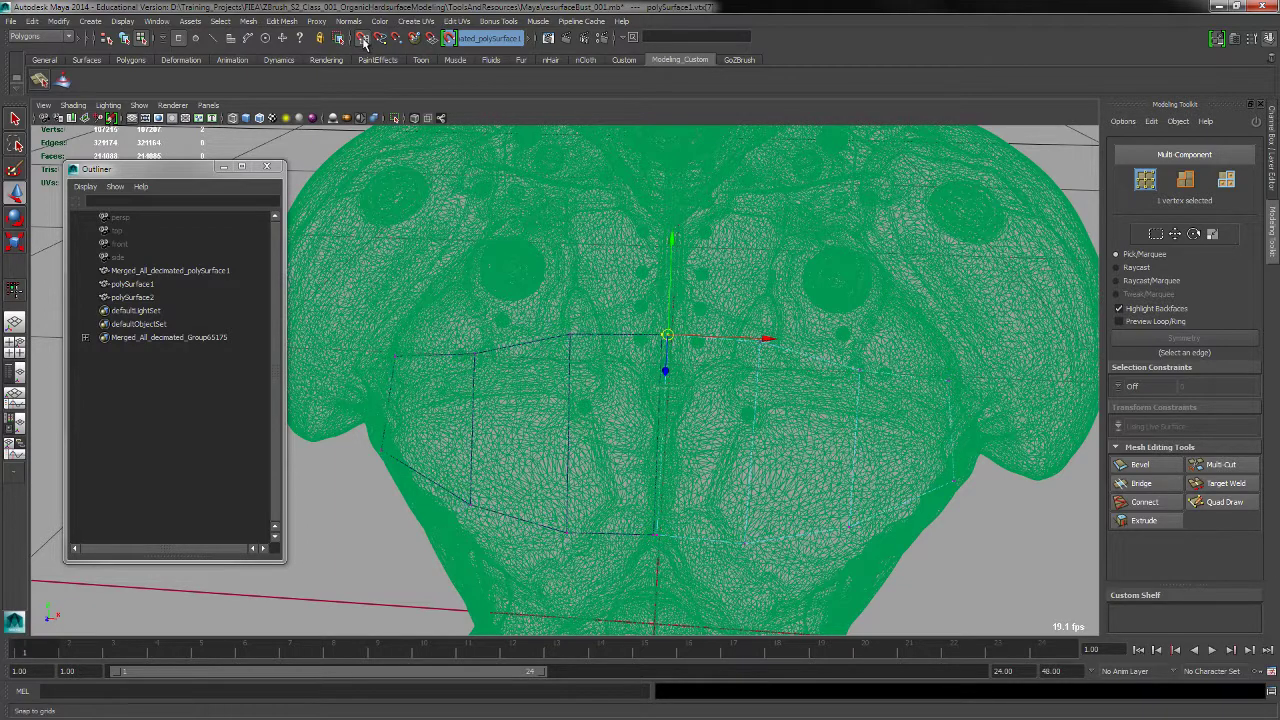
key(x)
drag(733, 338, 691, 354)
click(658, 536)
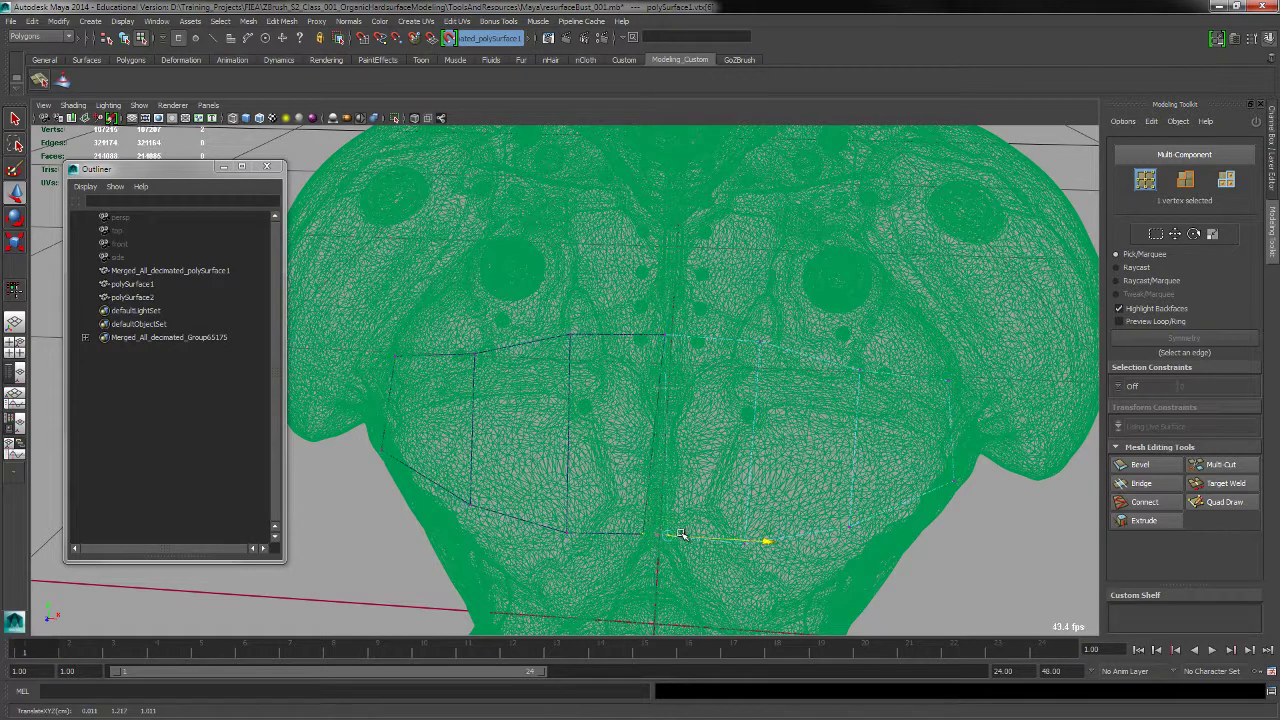
drag(692, 537, 703, 537)
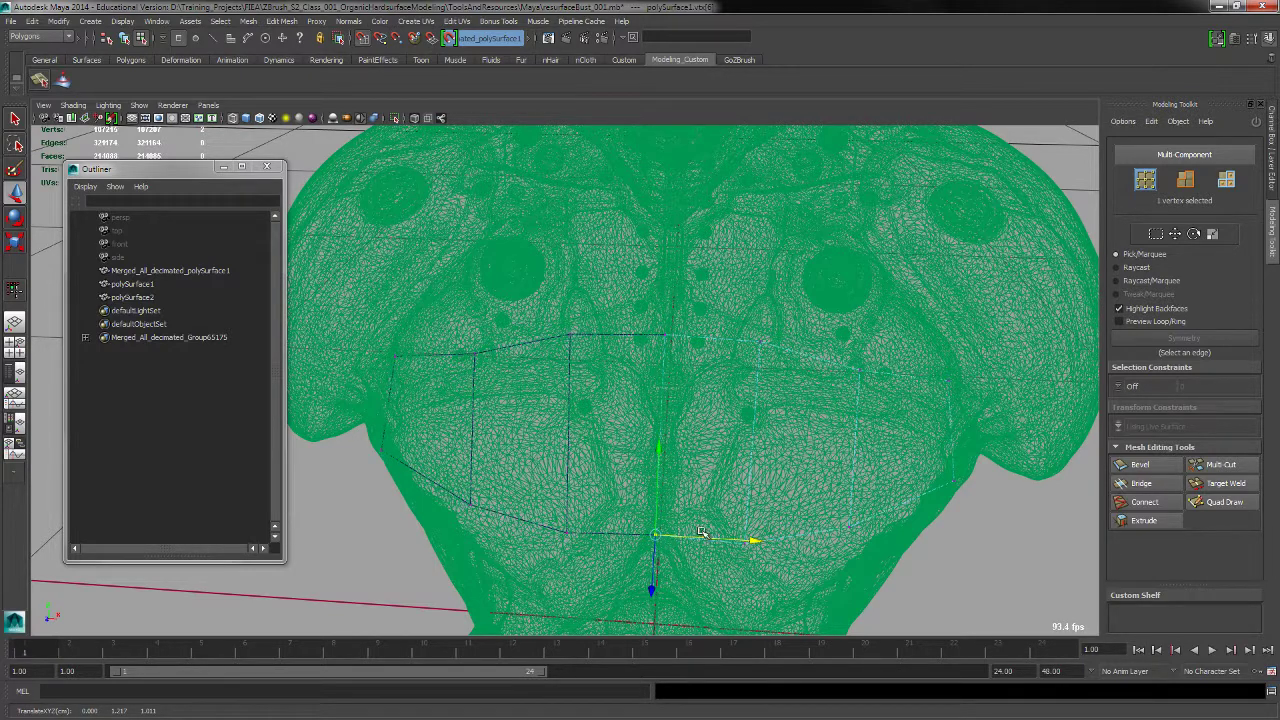
Show the bust shaded again and inspect the original and mirrored chest patches, polySurface1 and polySurface2
alt+drag(990, 522, 904, 477)
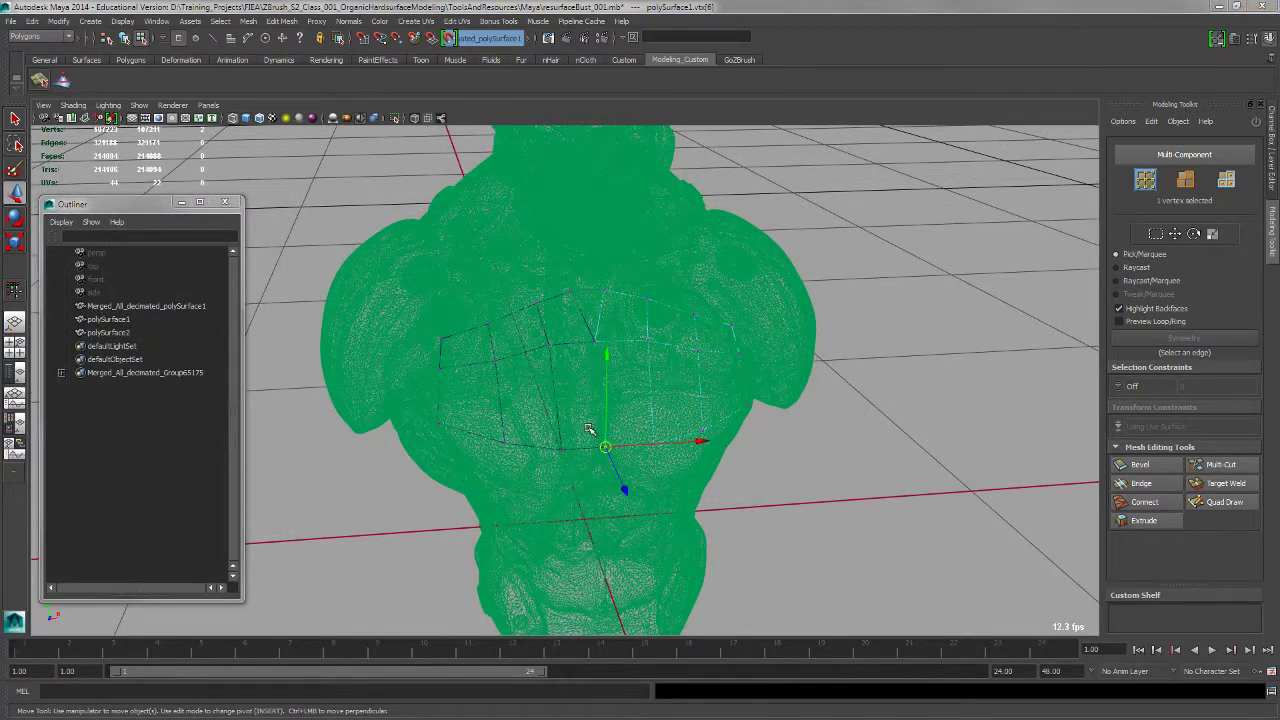
alt+drag(746, 497, 756, 487)
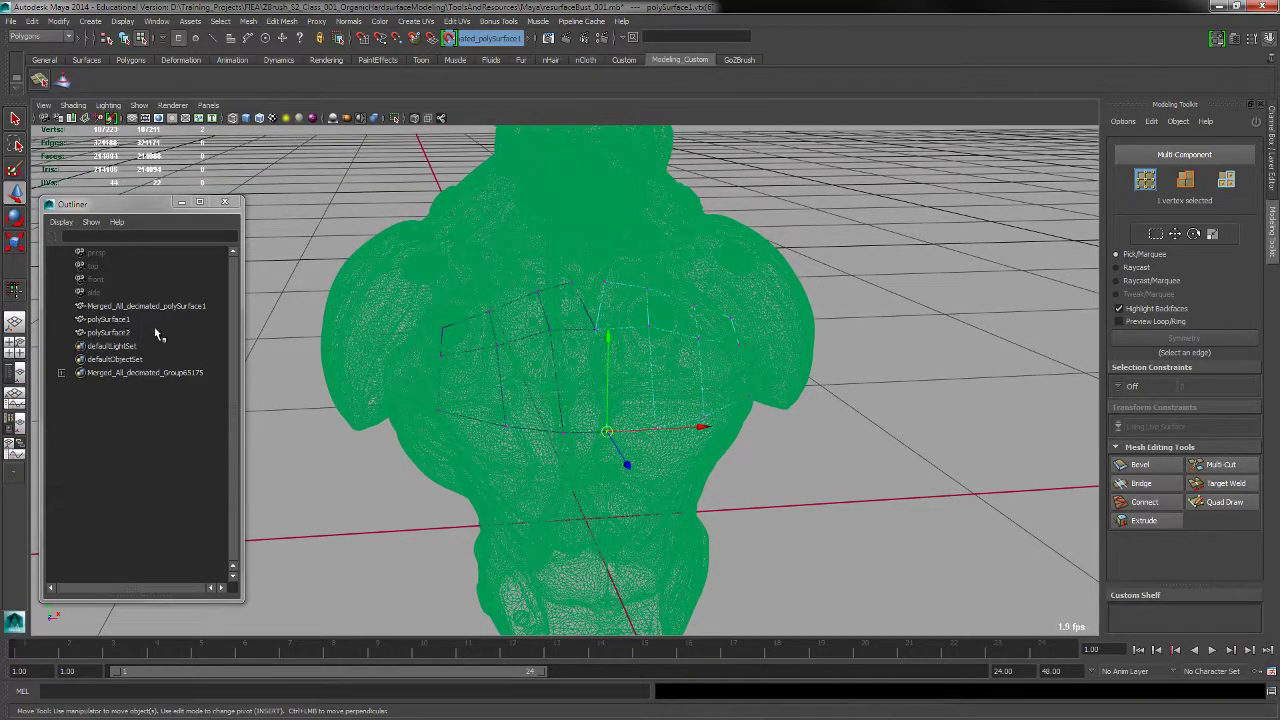
click(110, 319)
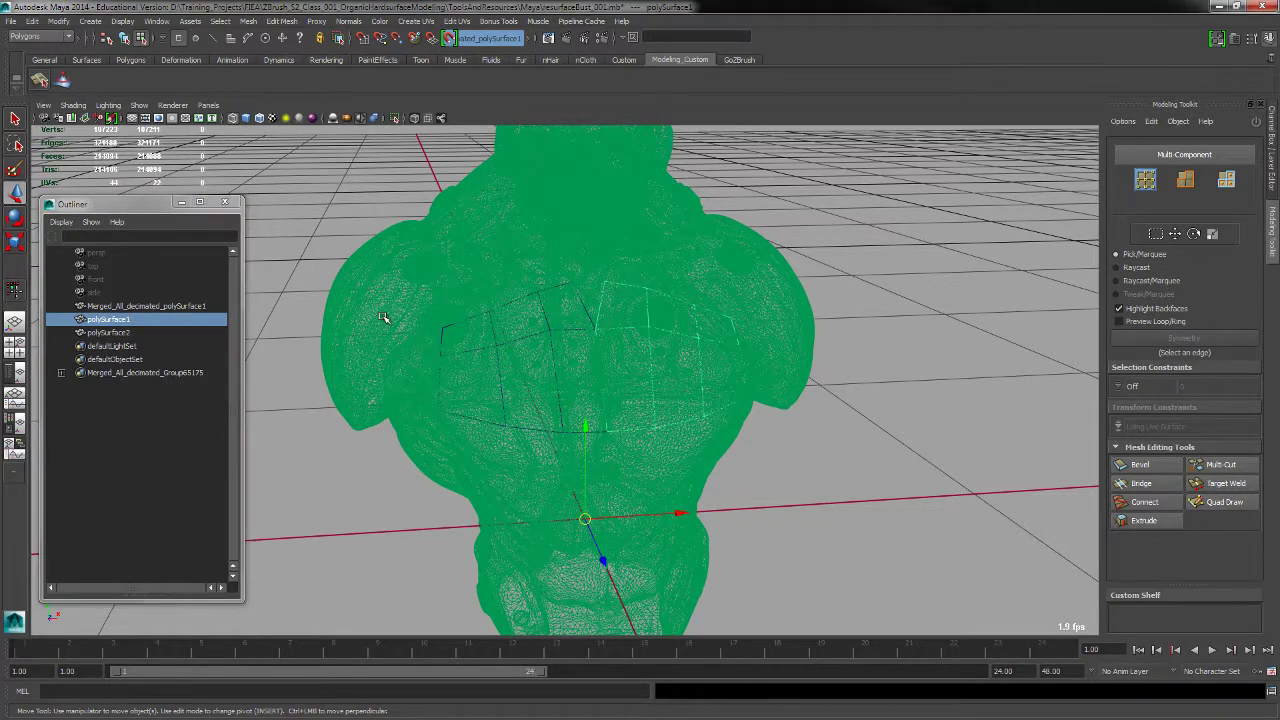
key(5)
alt+drag(812, 428, 829, 427)
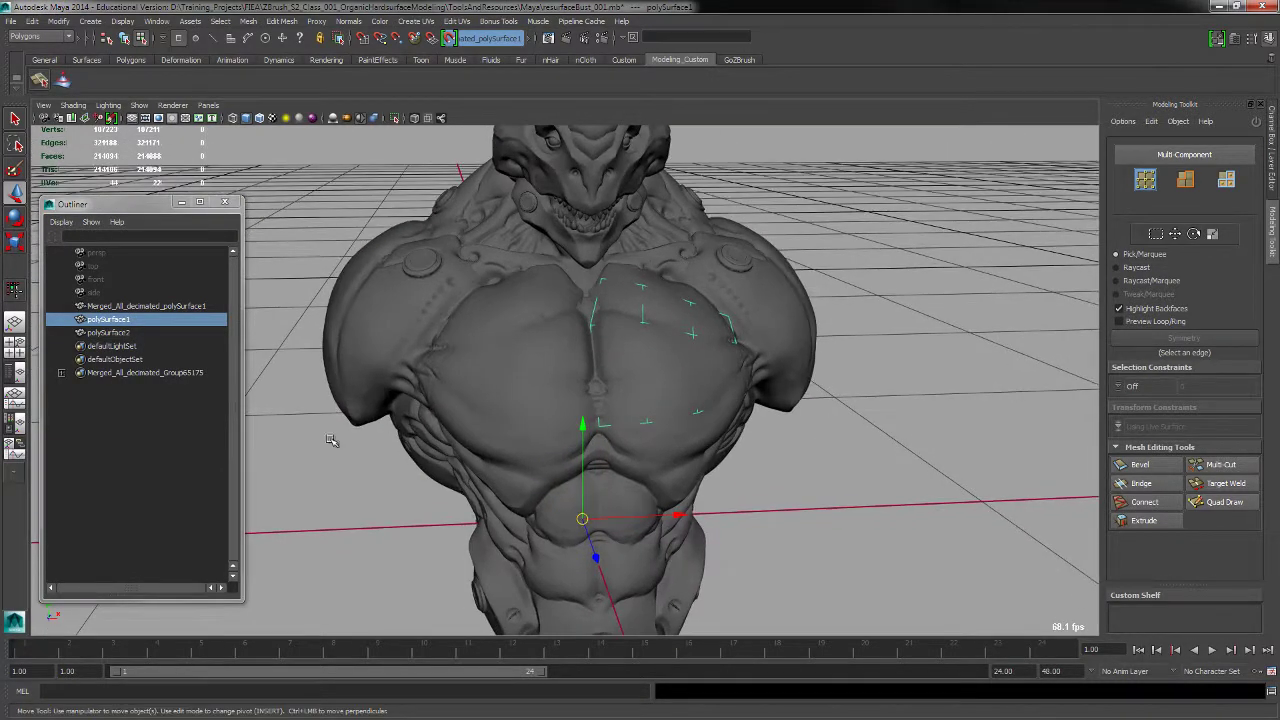
click(125, 334)
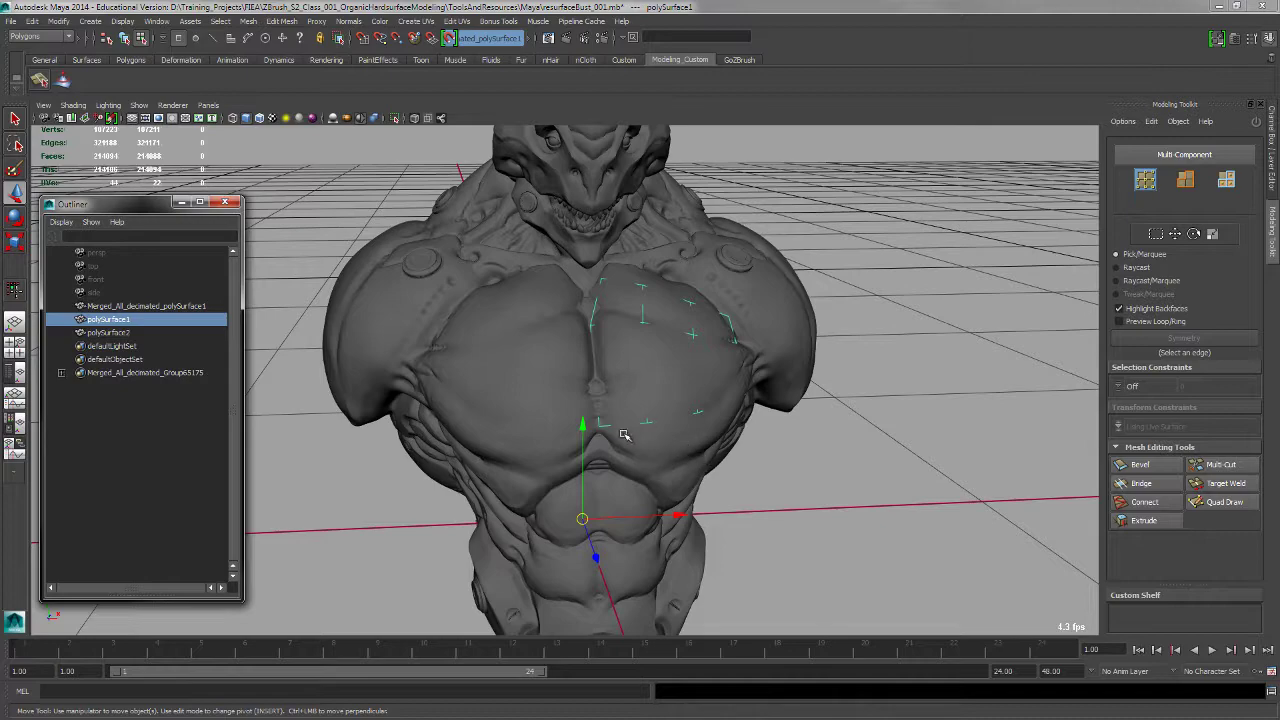
Activate Quad Draw and fill a row of three new quads above the chest patch's upper edge
mouse_move(800, 472)
alt+mouse_down()
mouse_move(771, 471)
mouse_move(820, 523)
mouse_move(1000, 509)
alt+mouse_up()
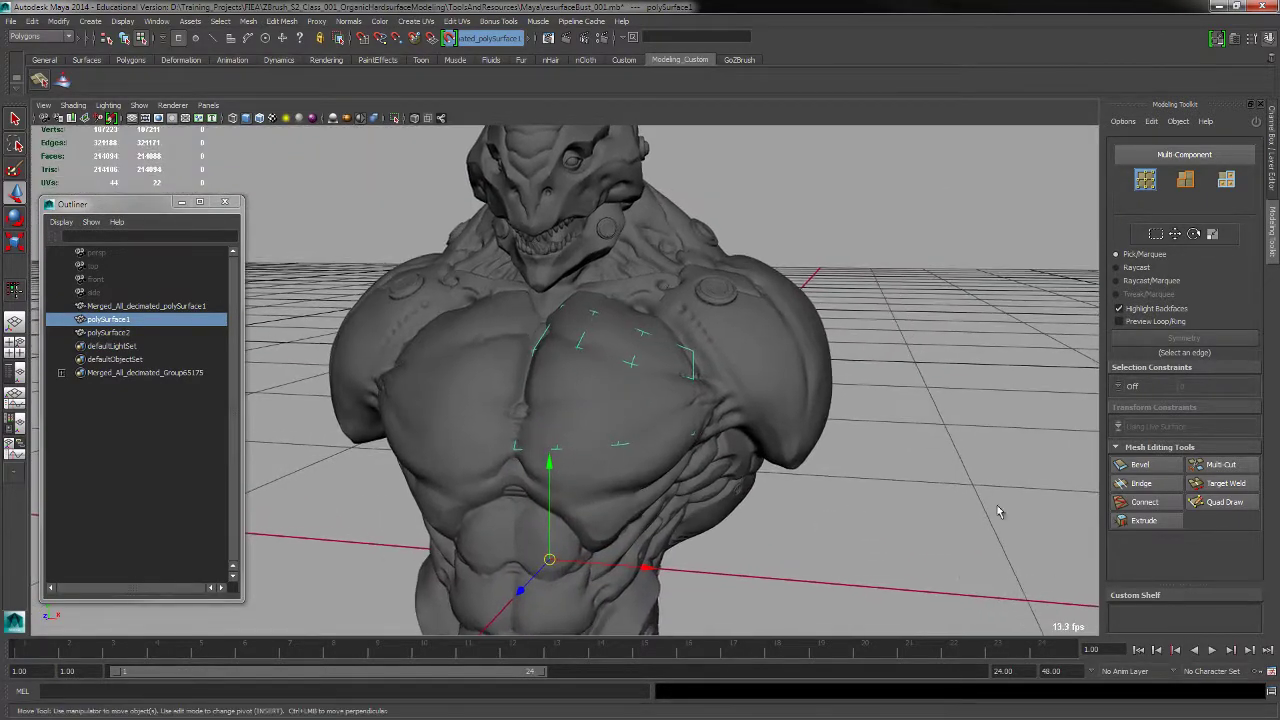
click(1221, 503)
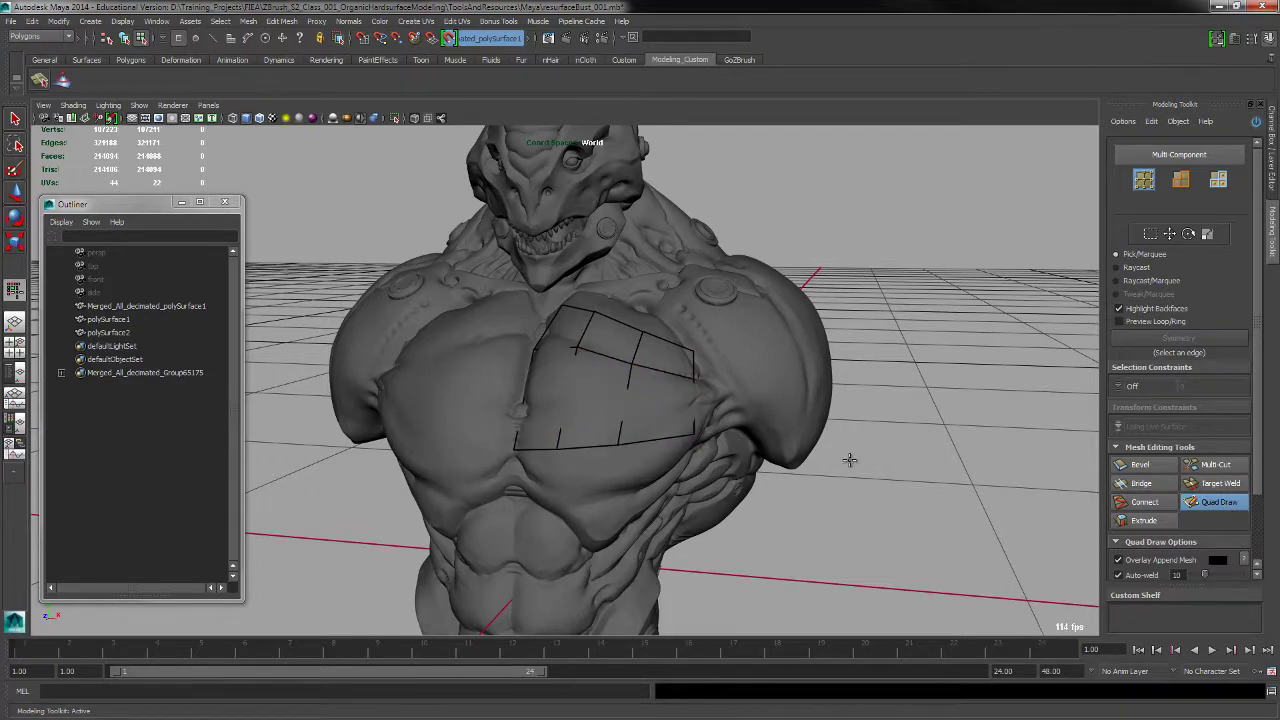
mouse_move(849, 460)
alt+mouse_down()
mouse_move(760, 503)
mouse_move(808, 486)
mouse_move(826, 514)
mouse_move(851, 500)
mouse_move(840, 471)
mouse_move(843, 507)
alt+mouse_up()
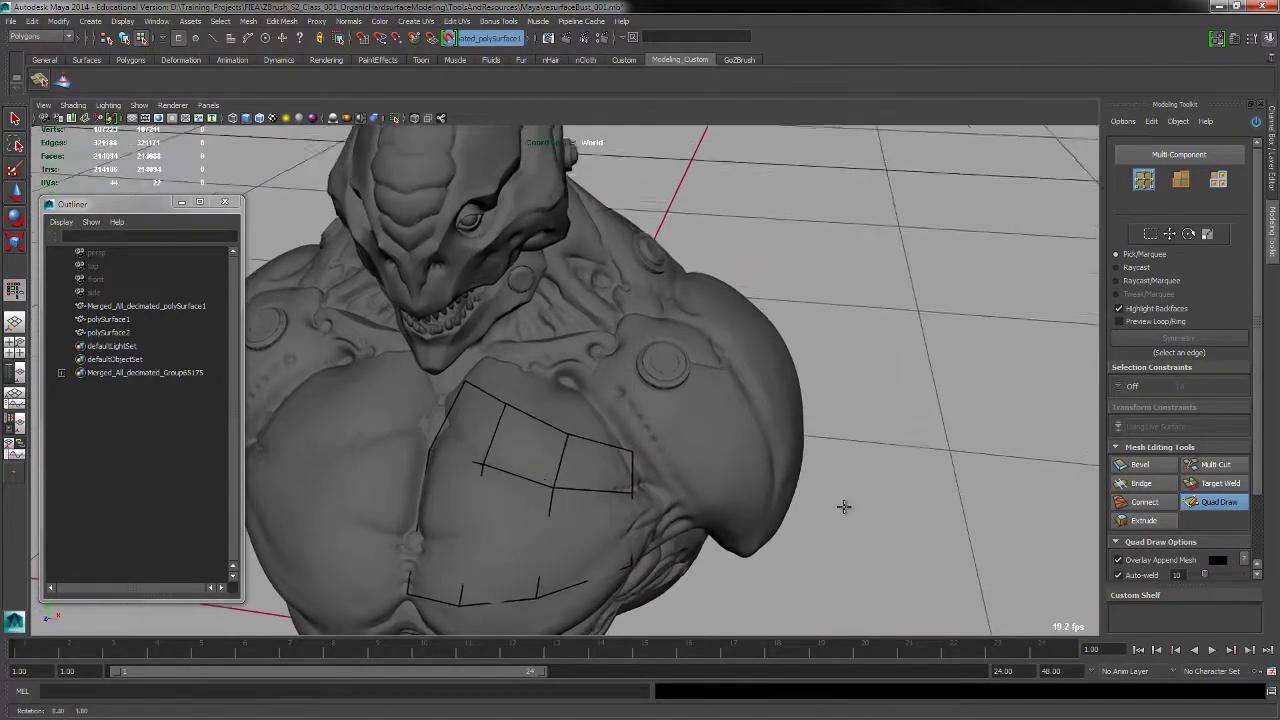
alt+right_drag(843, 507, 856, 512)
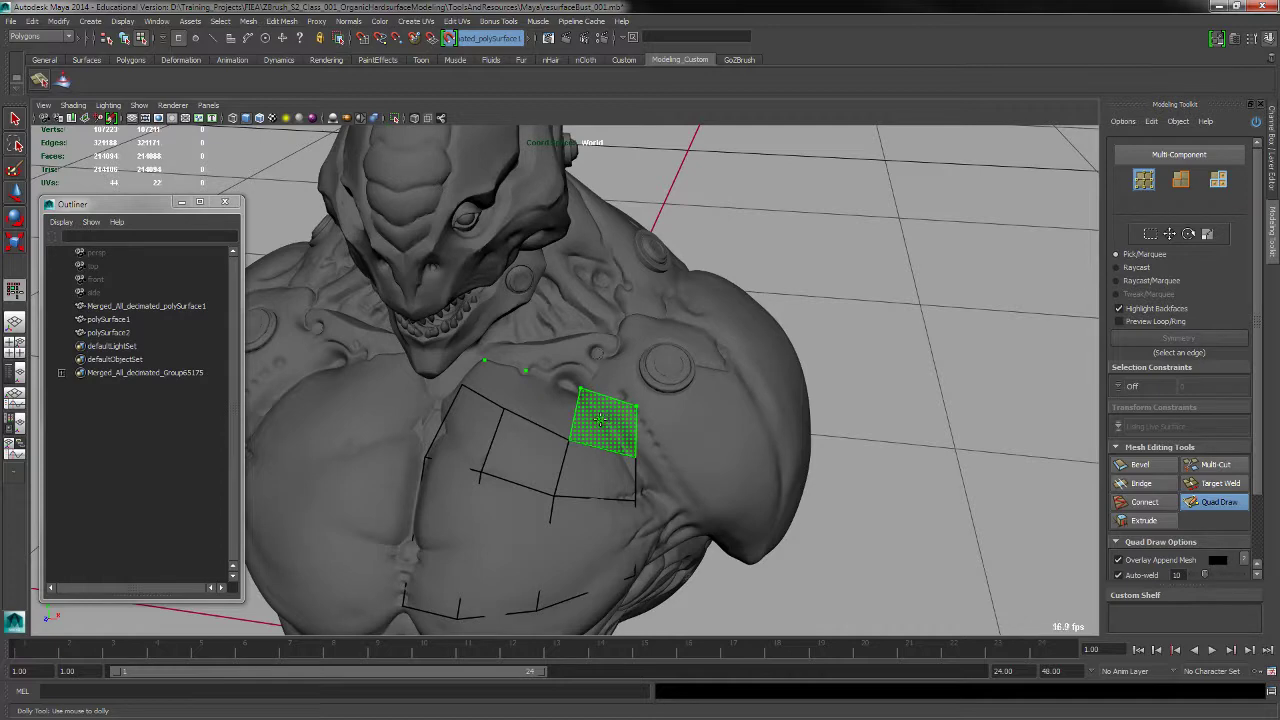
shift+click(600, 420)
shift+click(545, 405)
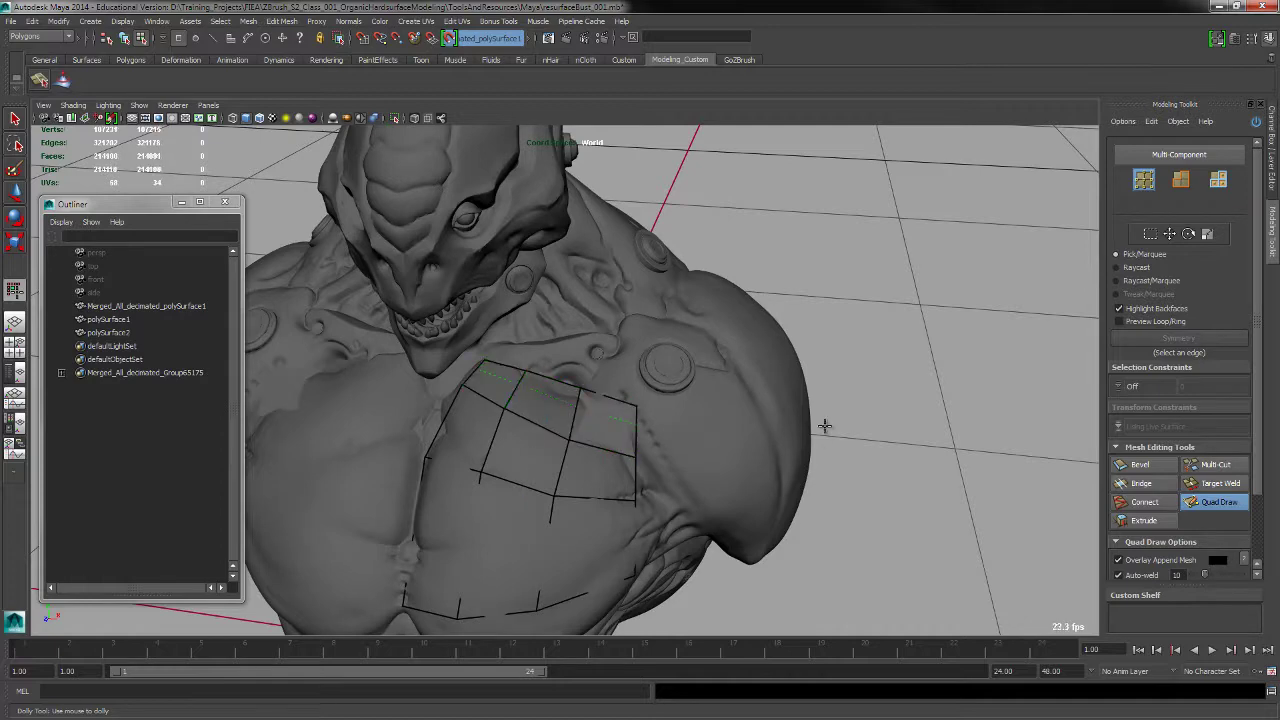
Reposition the chest patch's upper and middle vertices to follow the pectoral and relax its lower edge
alt+drag(824, 426, 797, 396)
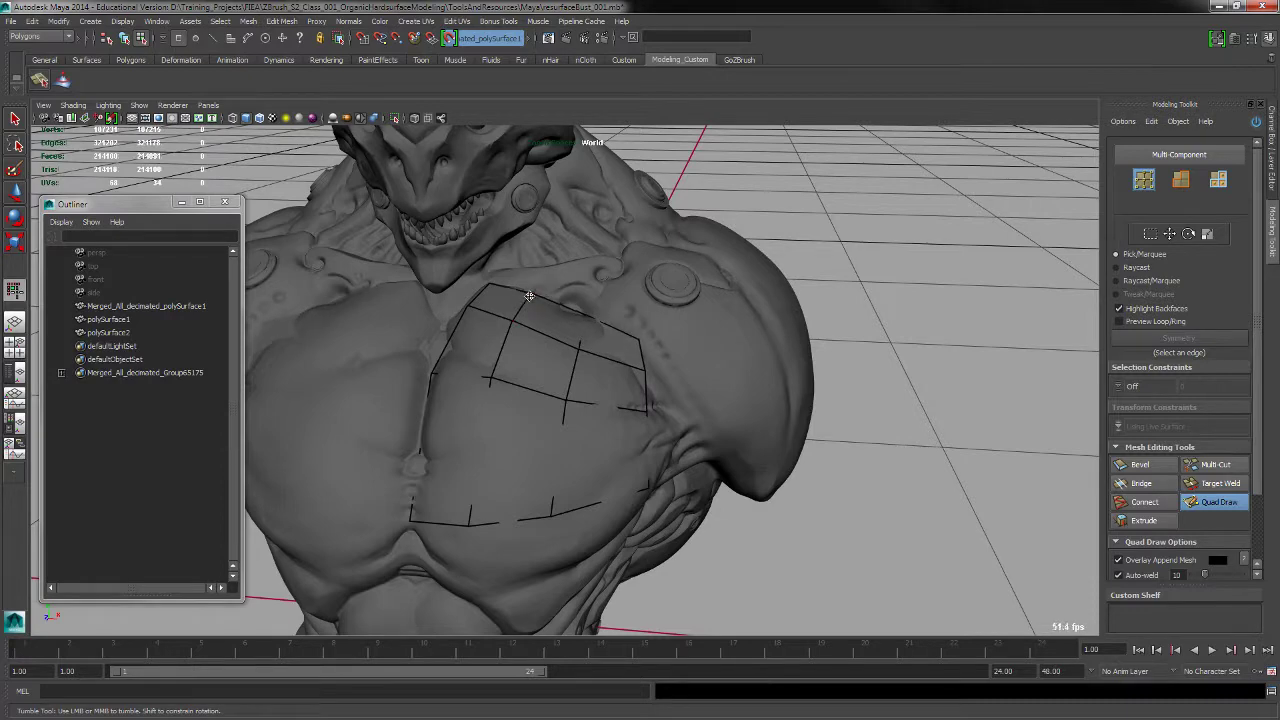
alt+drag(850, 377, 876, 390)
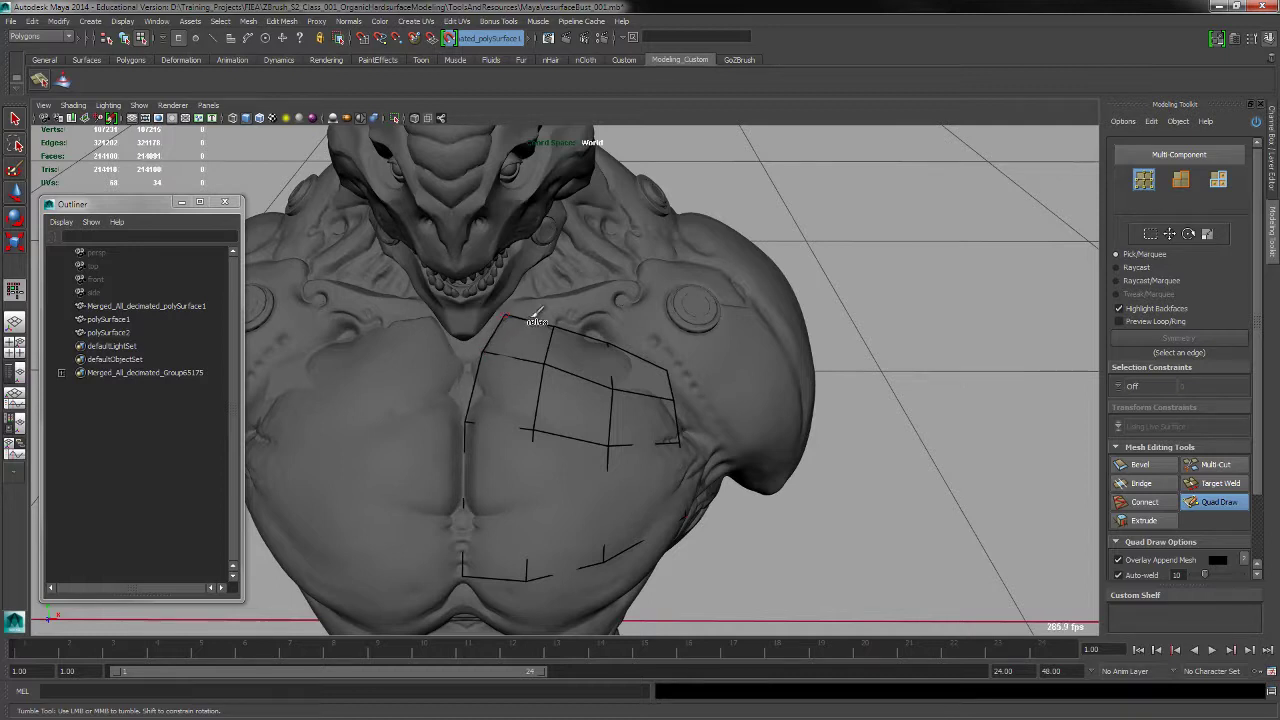
alt+drag(848, 346, 750, 358)
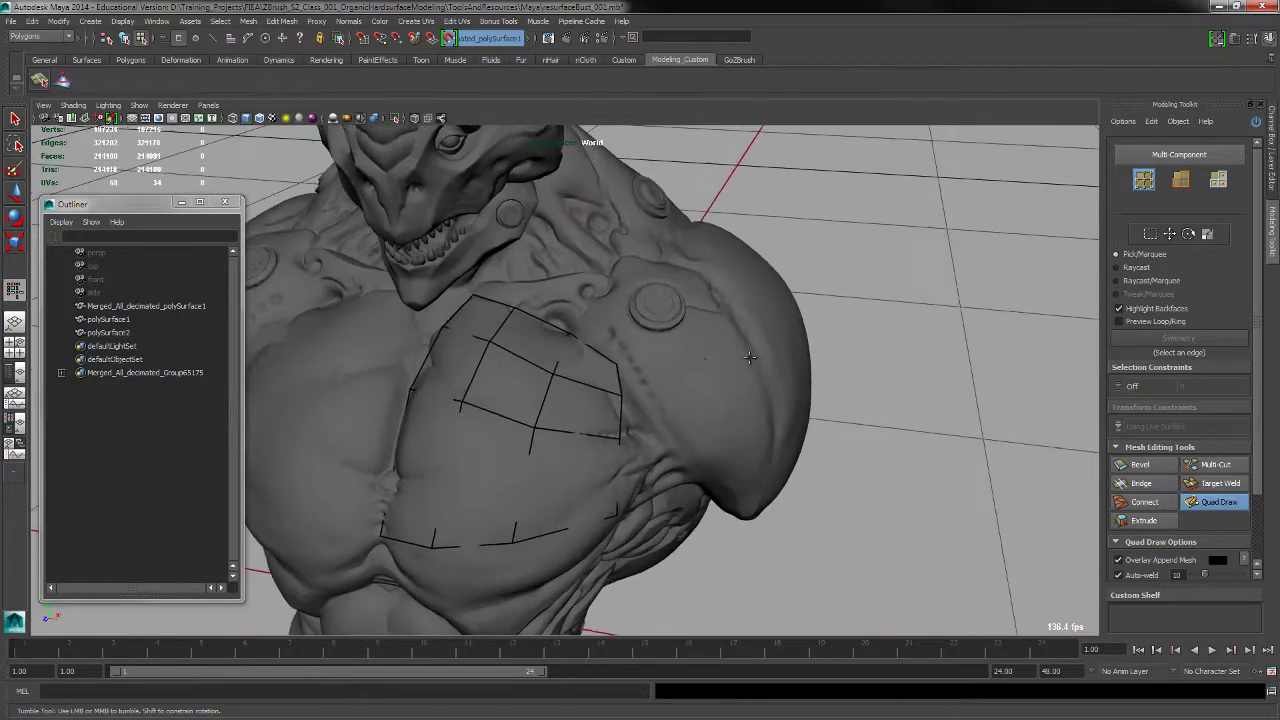
mouse_move(623, 386)
alt+mouse_down()
mouse_move(891, 408)
mouse_move(880, 431)
alt+mouse_up()
drag(575, 377, 590, 371)
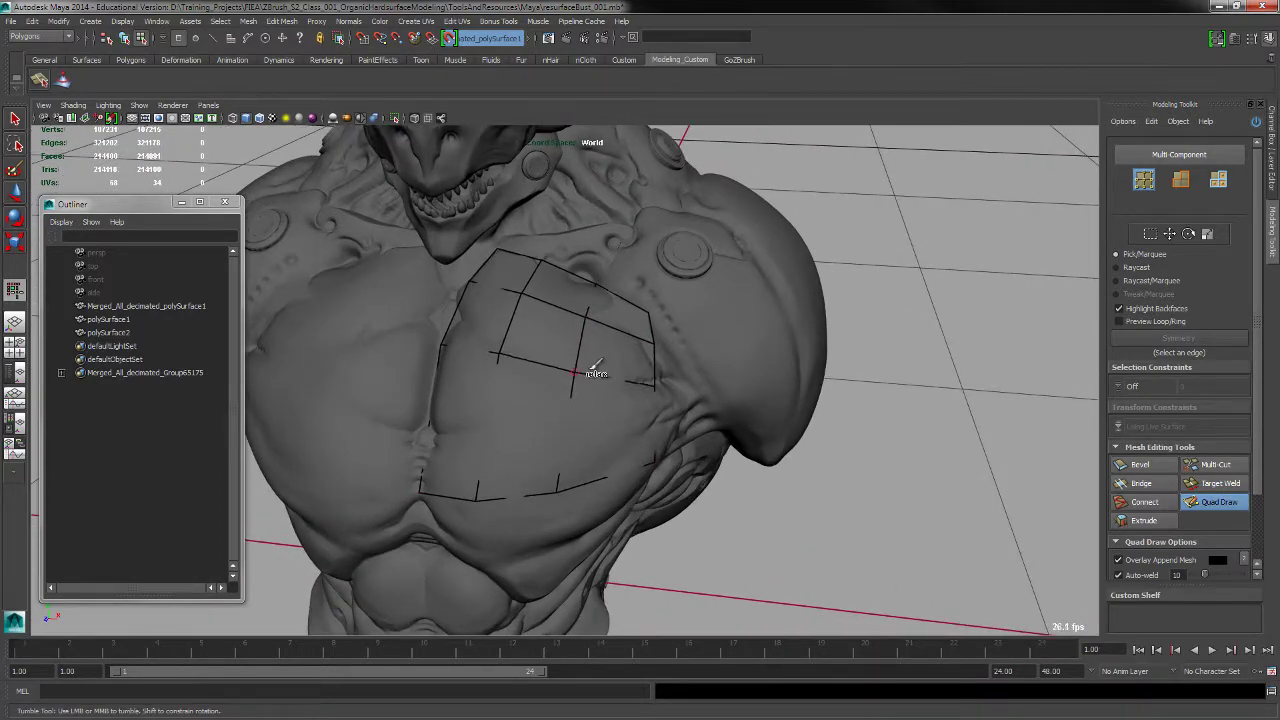
alt+drag(896, 453, 702, 469)
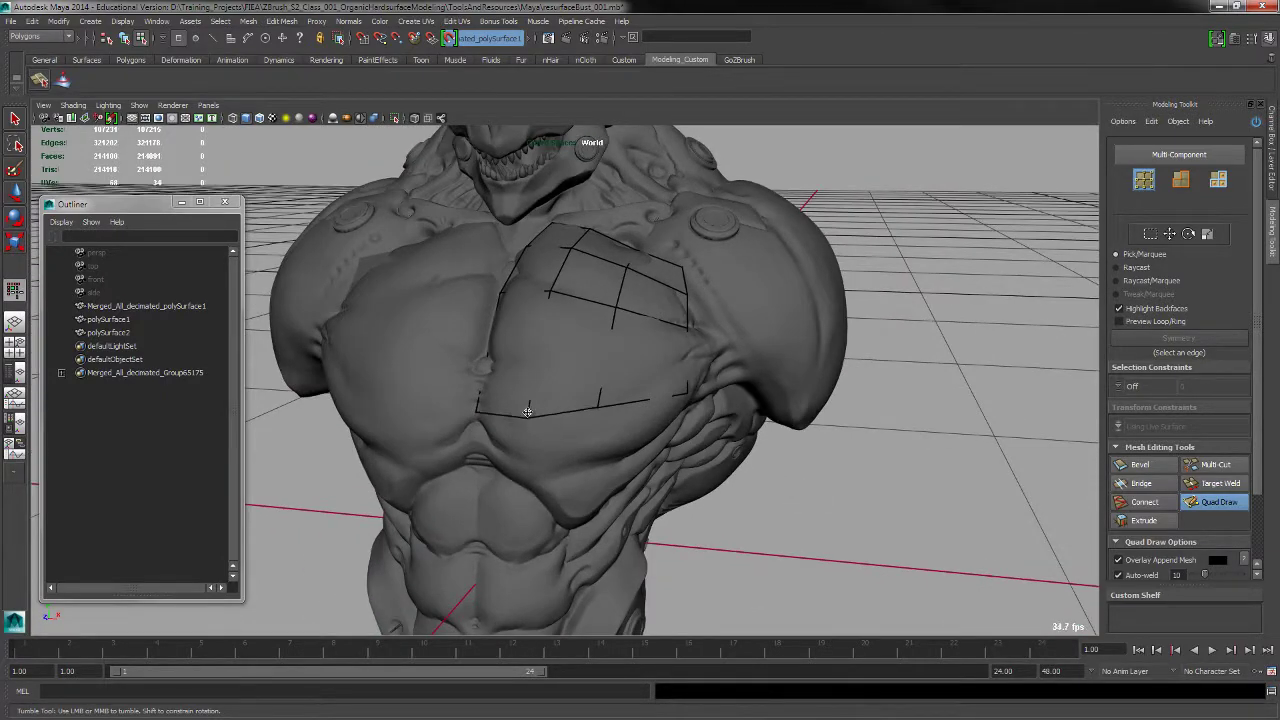
shift+drag(603, 406, 538, 411)
Add two quads on the outer side of the chest patch, extending it toward the armpit
alt+drag(826, 462, 782, 482)
alt+right_drag(789, 489, 802, 490)
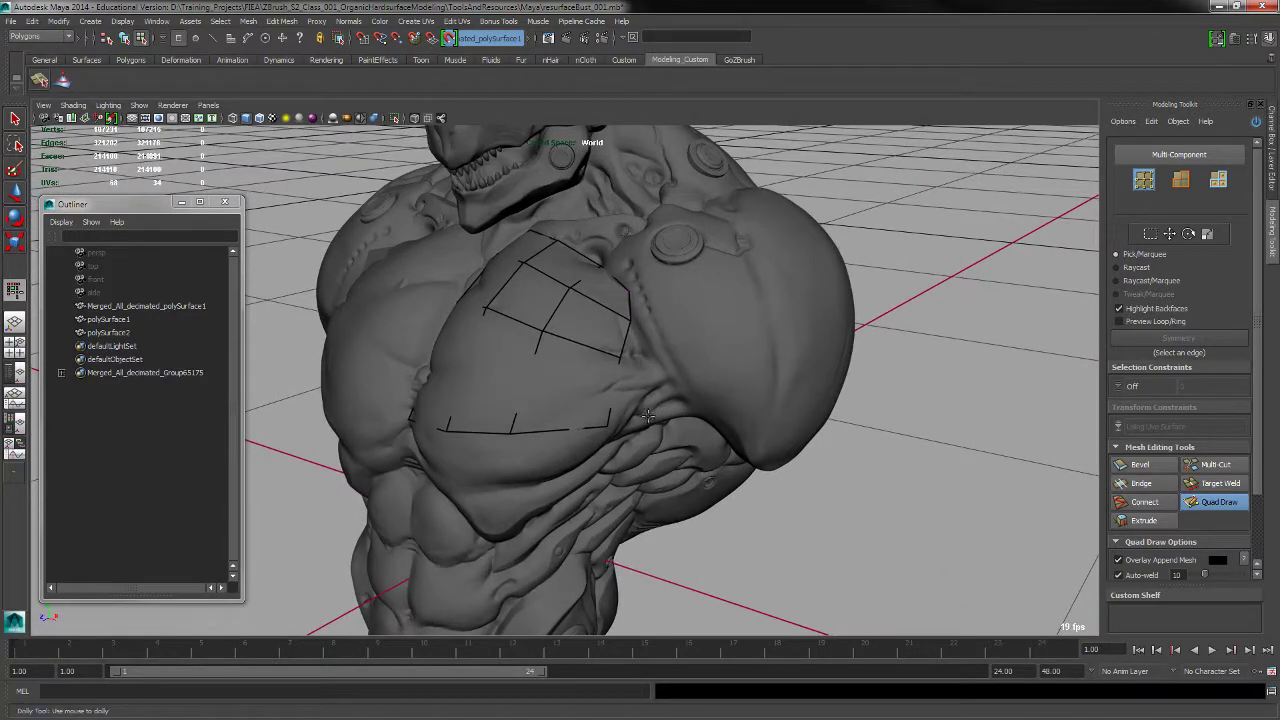
alt+drag(795, 520, 790, 491)
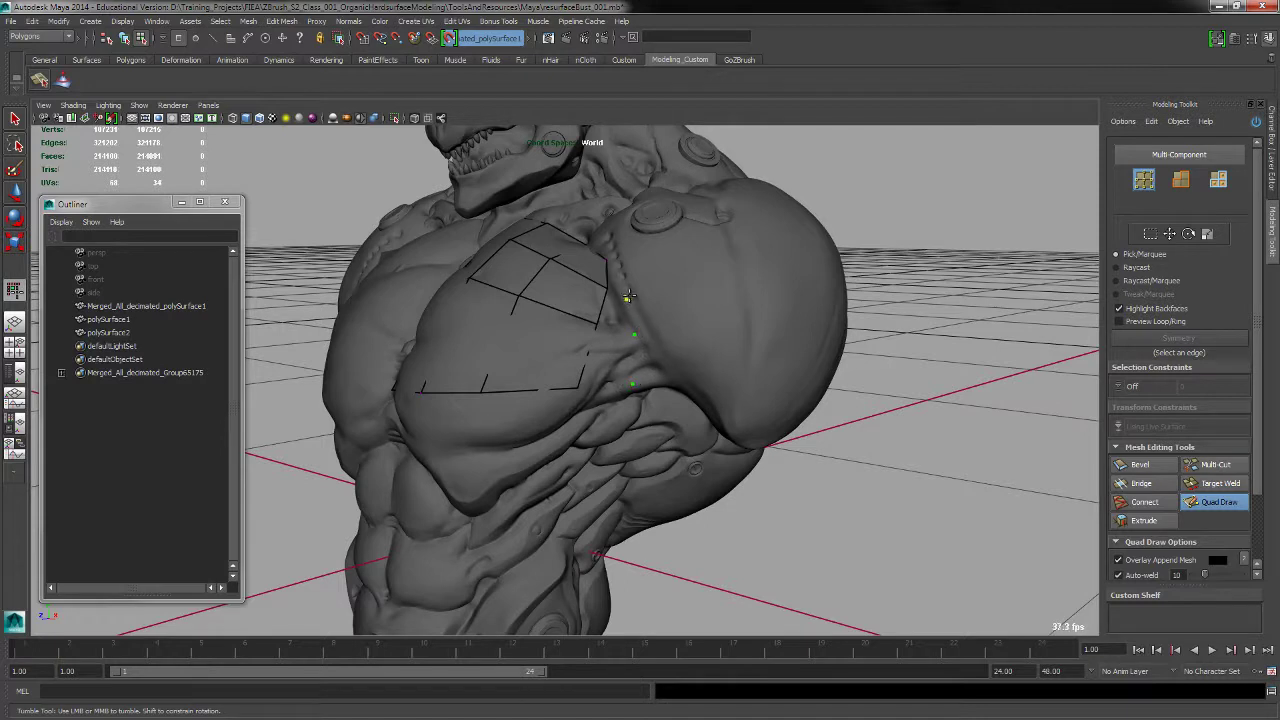
shift+click(606, 358)
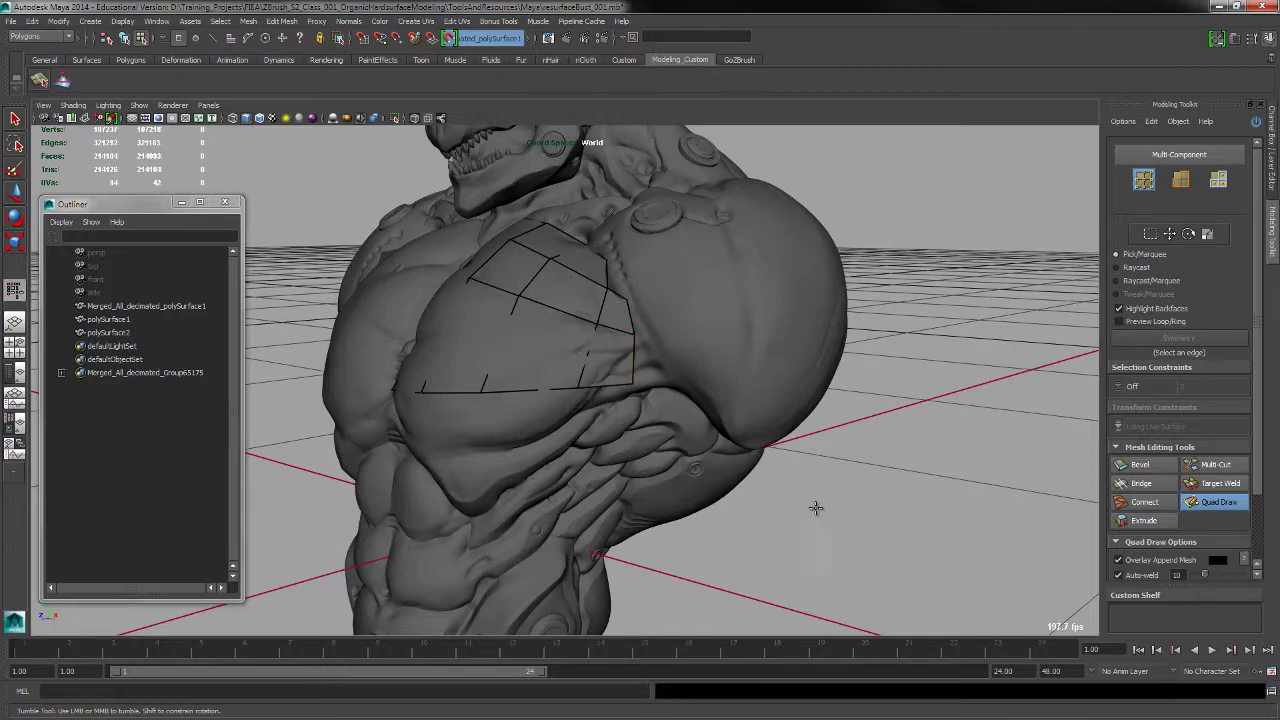
Insert a horizontal edge loop across the tall lower quads of the chest patch
alt+drag(820, 508, 820, 532)
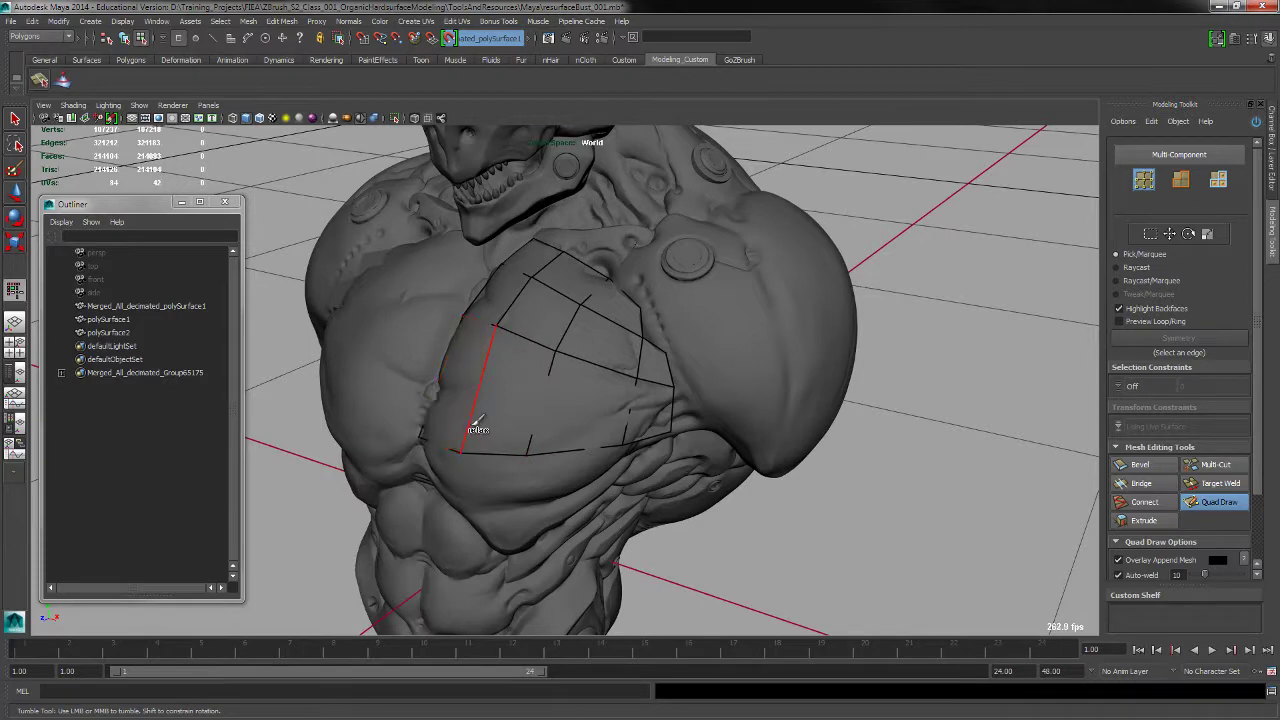
mouse_move(763, 506)
alt+mouse_down()
mouse_move(726, 510)
mouse_move(766, 540)
alt+mouse_up()
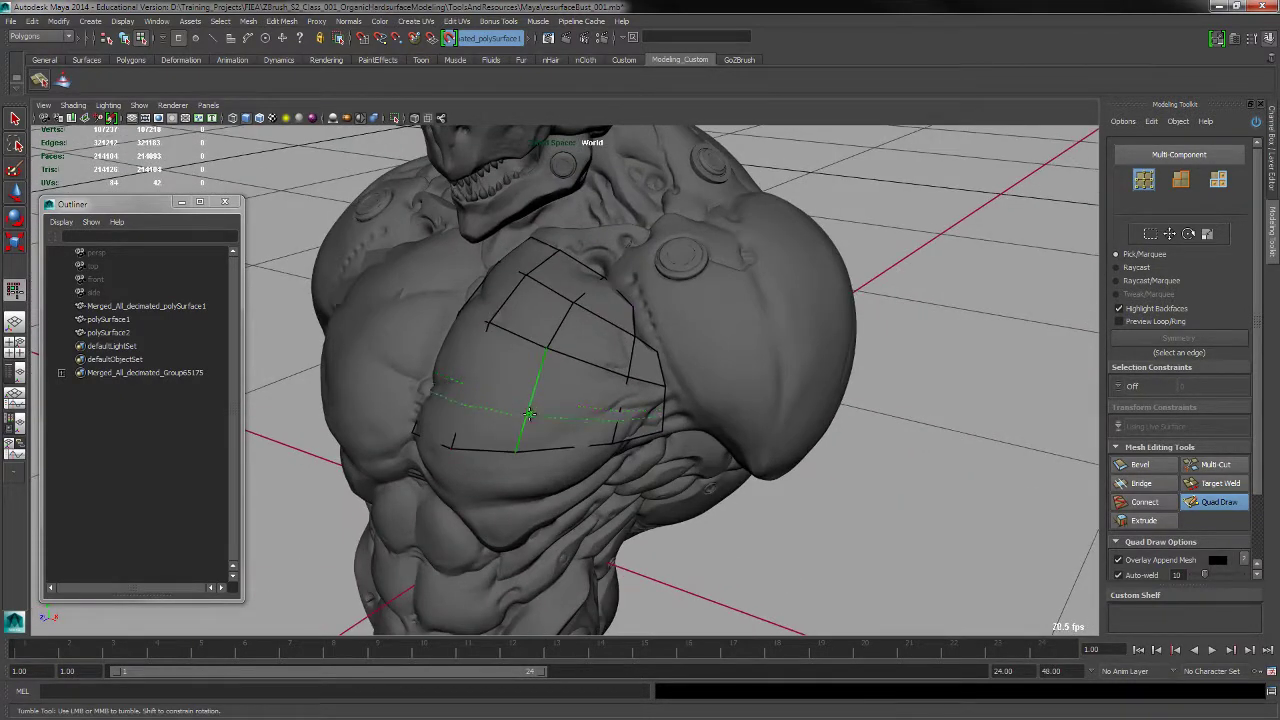
ctrl+click(572, 427)
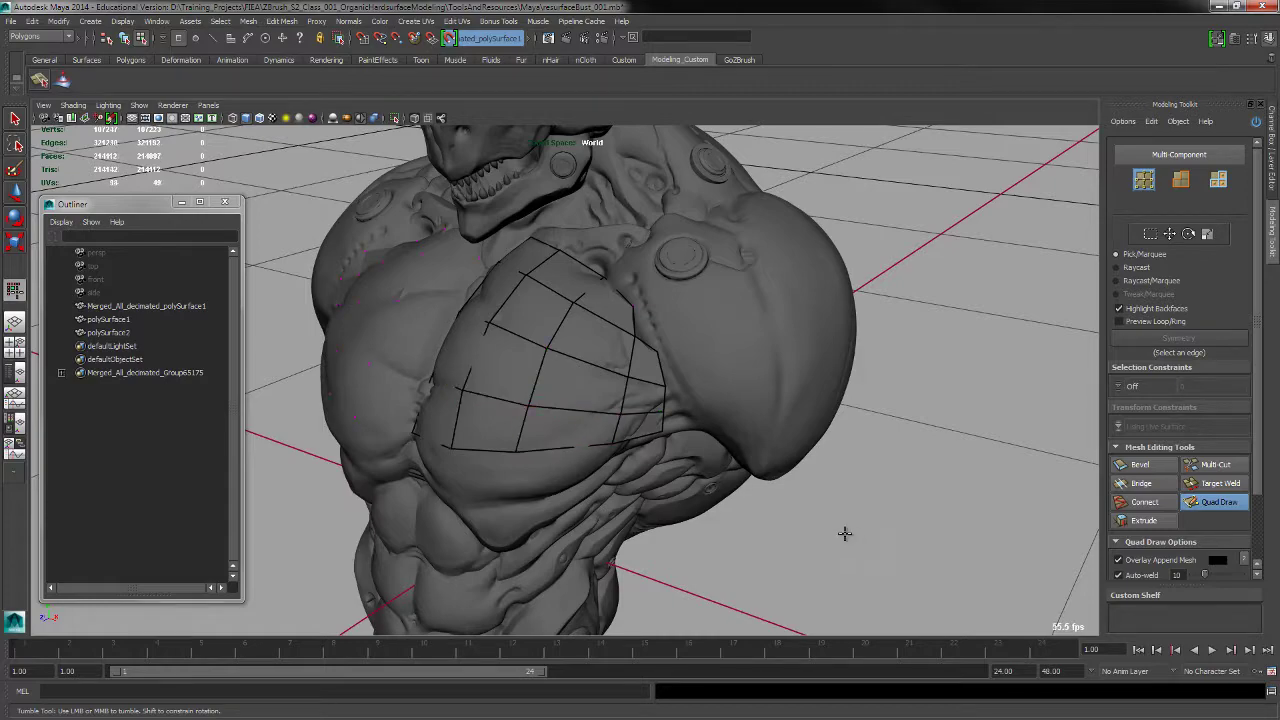
Fill the gap between the upper row and the outer column of the chest patch with a quad
mouse_move(846, 531)
alt+mouse_down()
mouse_move(866, 543)
mouse_move(825, 534)
alt+mouse_up()
mouse_move(722, 540)
alt+mouse_down()
mouse_move(780, 508)
mouse_move(706, 523)
mouse_move(494, 366)
alt+mouse_up()
alt+drag(708, 510, 412, 385)
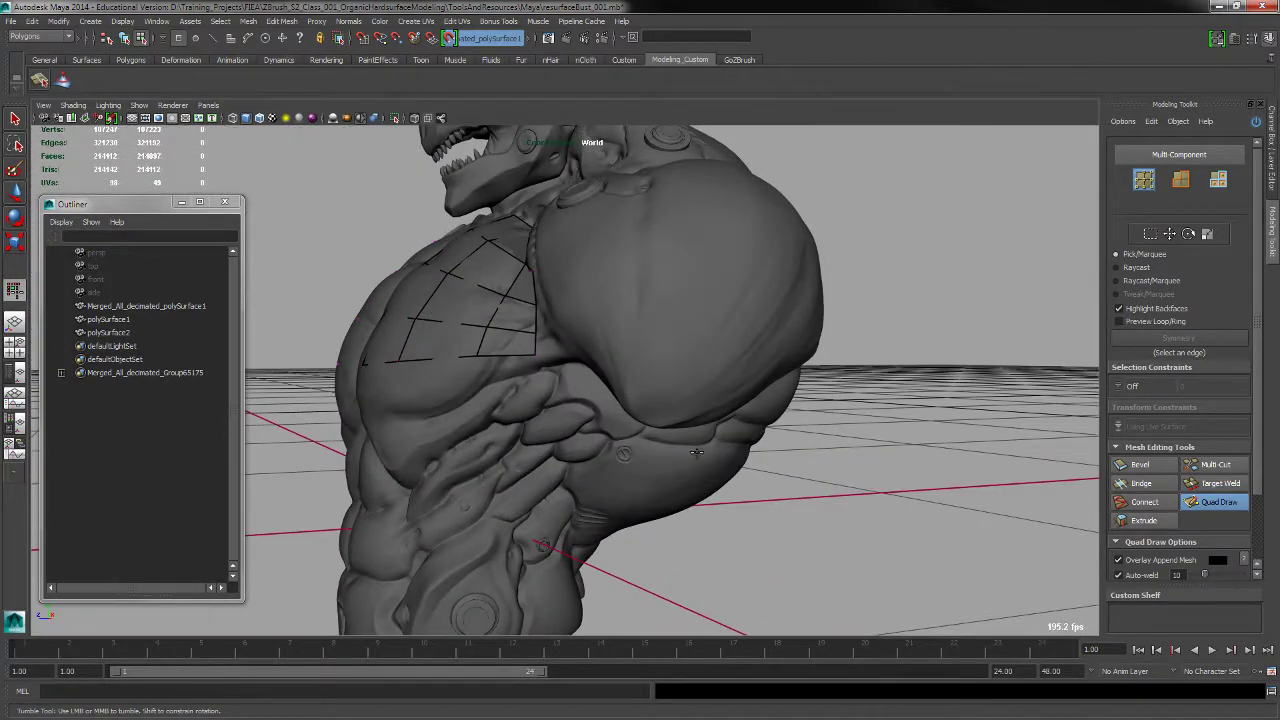
alt+drag(748, 542, 723, 463)
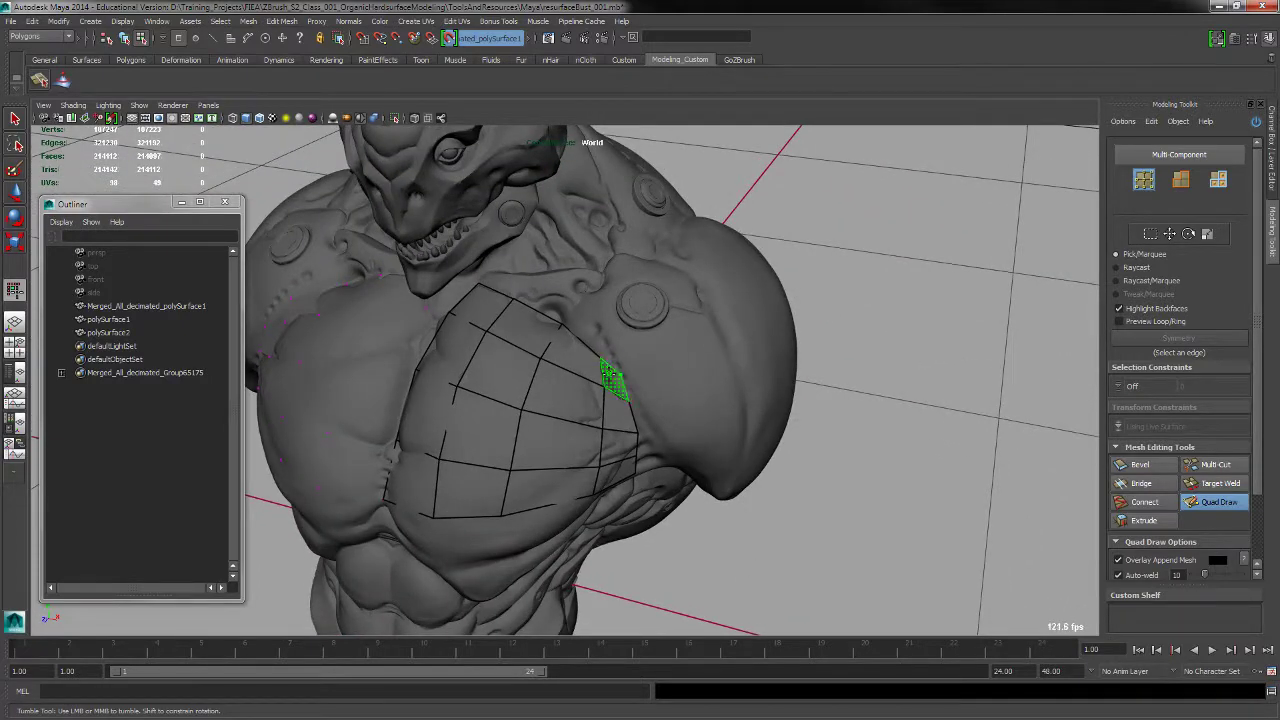
shift+click(613, 376)
Even out the vertex spacing across the interior and upper edge of the chest patch
alt+drag(762, 542, 760, 494)
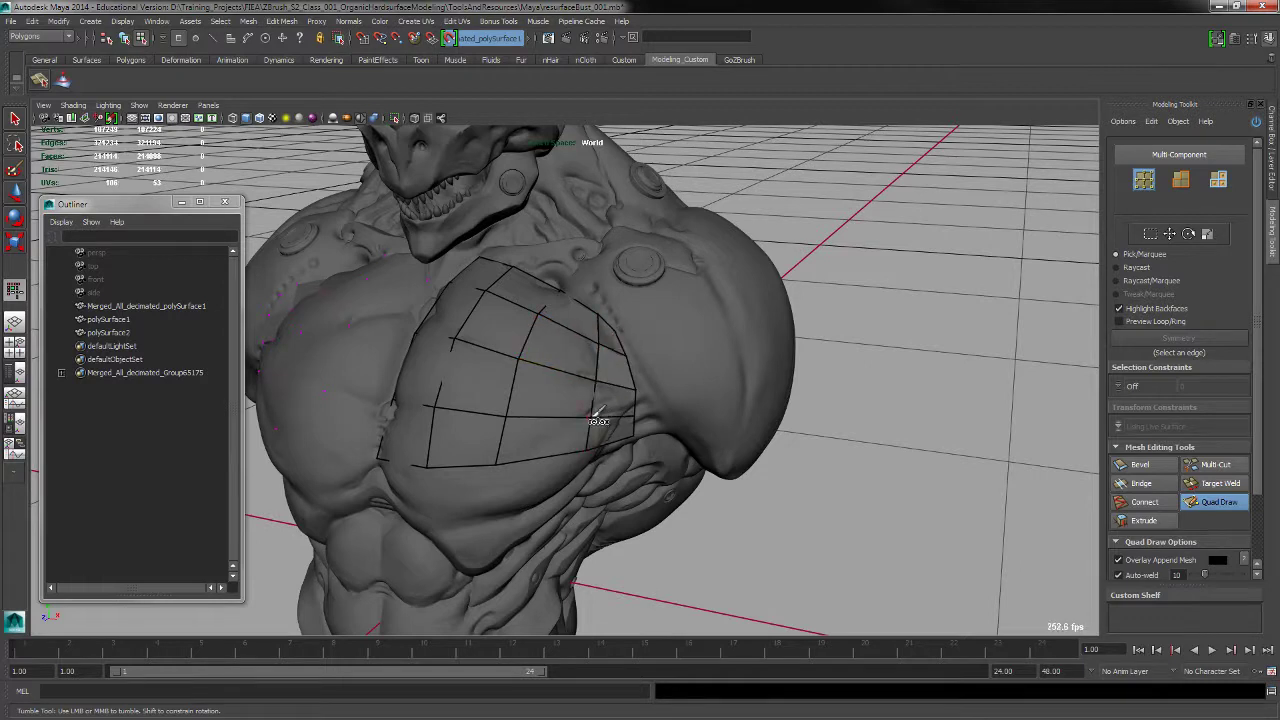
alt+drag(763, 532, 543, 443)
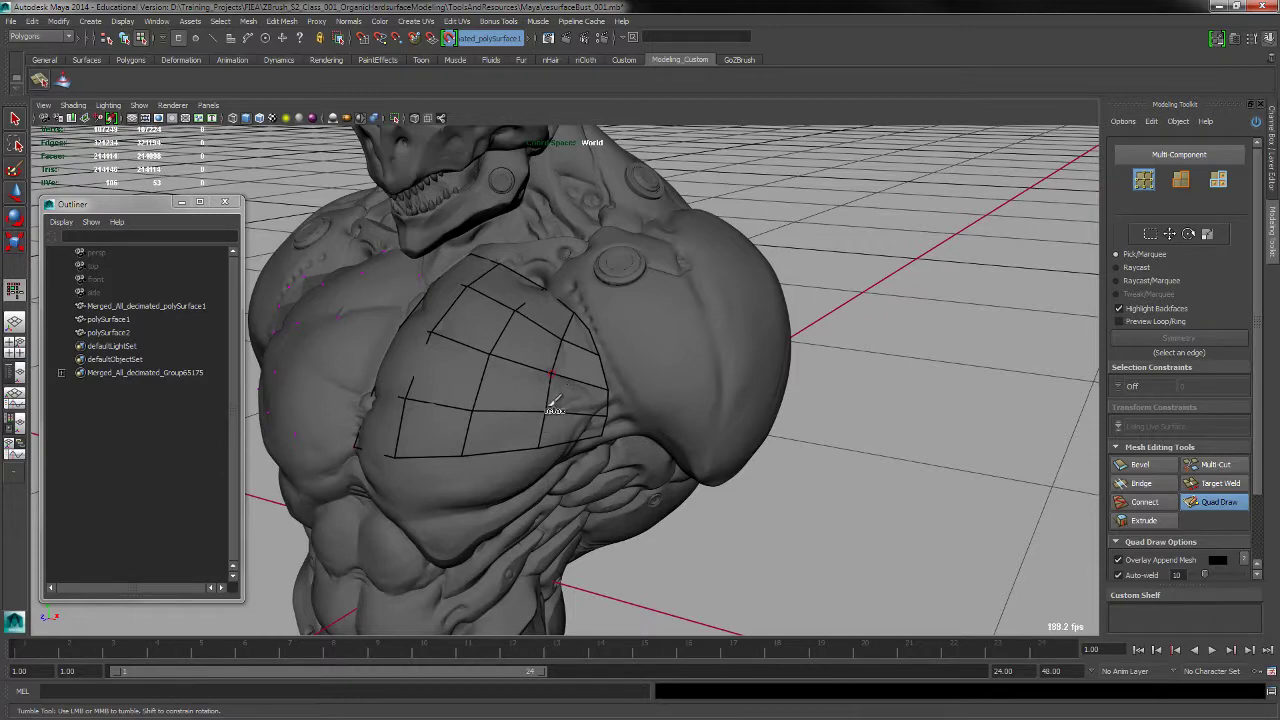
alt+drag(734, 538, 584, 480)
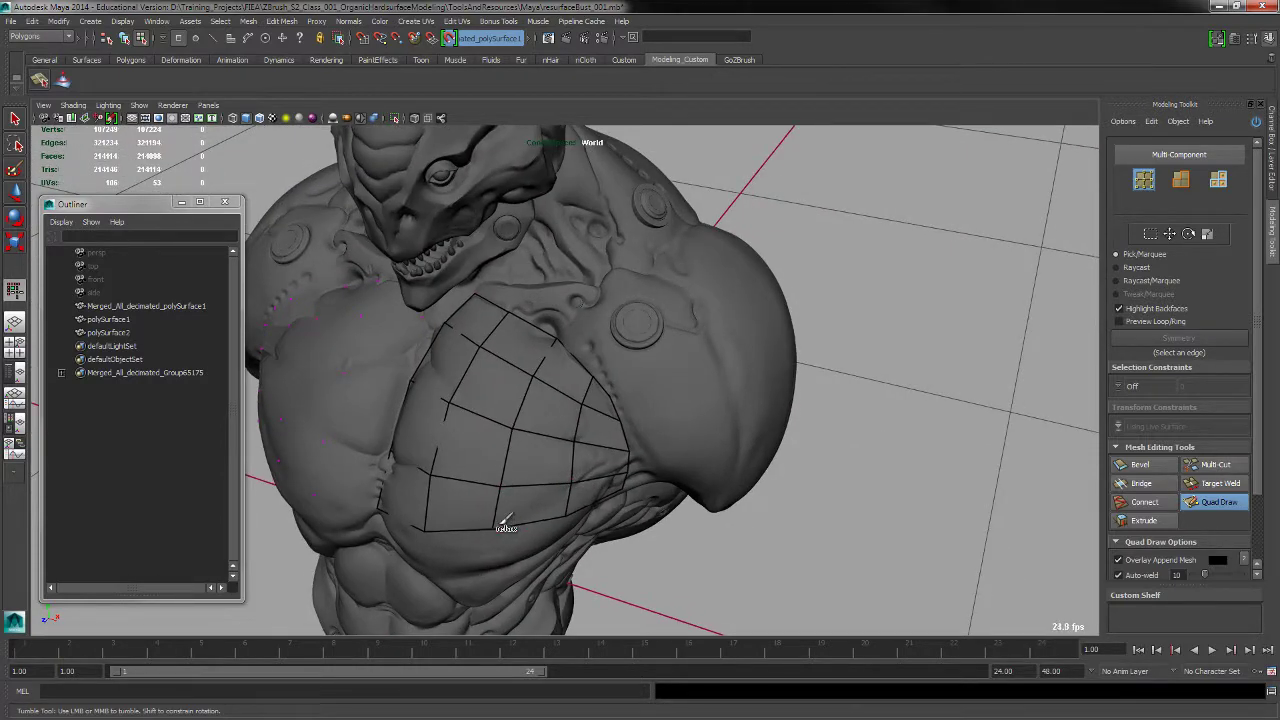
alt+drag(500, 524, 495, 462)
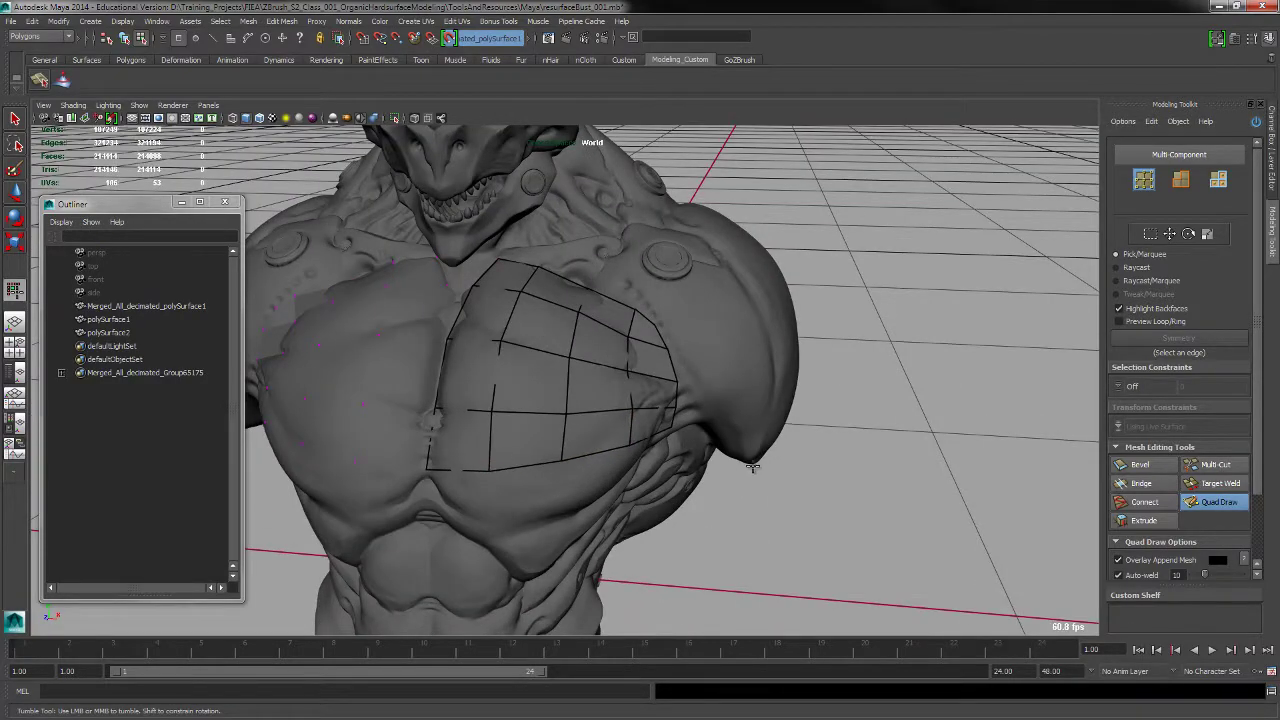
mouse_move(754, 467)
alt+mouse_down()
mouse_move(757, 508)
mouse_move(745, 500)
alt+mouse_up()
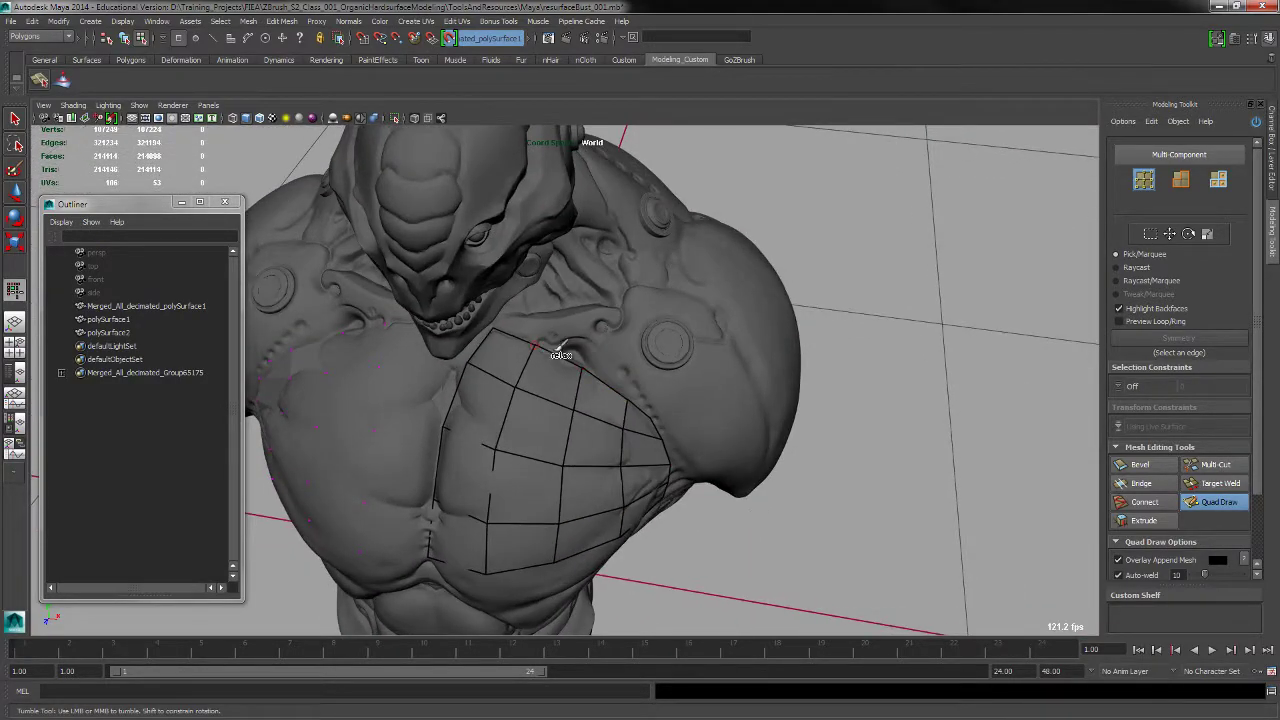
mouse_move(829, 517)
alt+mouse_down()
mouse_move(766, 480)
mouse_move(709, 474)
mouse_move(783, 474)
mouse_move(583, 443)
mouse_move(820, 491)
mouse_move(774, 471)
alt+mouse_up()
alt+right_drag(774, 471, 769, 476)
mouse_move(769, 476)
alt+mouse_down()
mouse_move(763, 491)
mouse_move(745, 488)
alt+mouse_up()
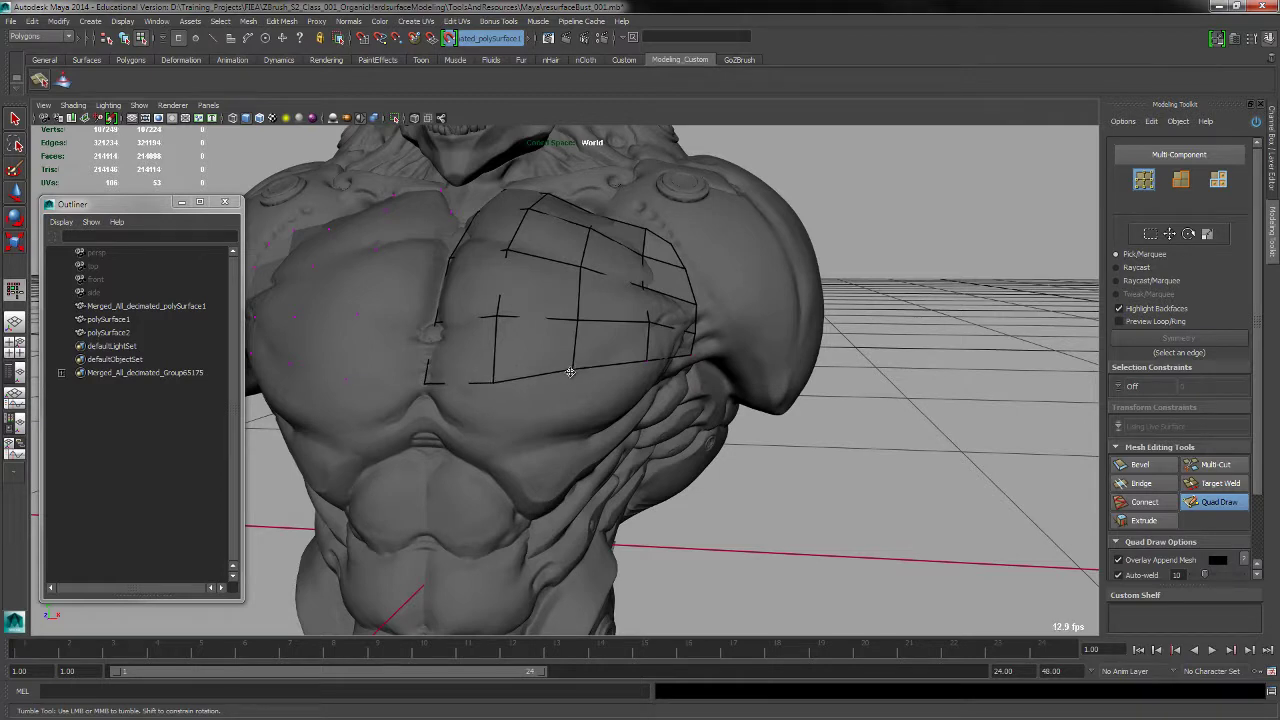
Reposition the lower-edge and outer vertices of the chest patch near the armpit
drag(573, 368, 574, 375)
mouse_move(647, 360)
mouse_down()
mouse_move(645, 371)
mouse_move(654, 363)
mouse_move(580, 371)
mouse_move(577, 318)
mouse_move(655, 320)
mouse_move(647, 327)
mouse_up()
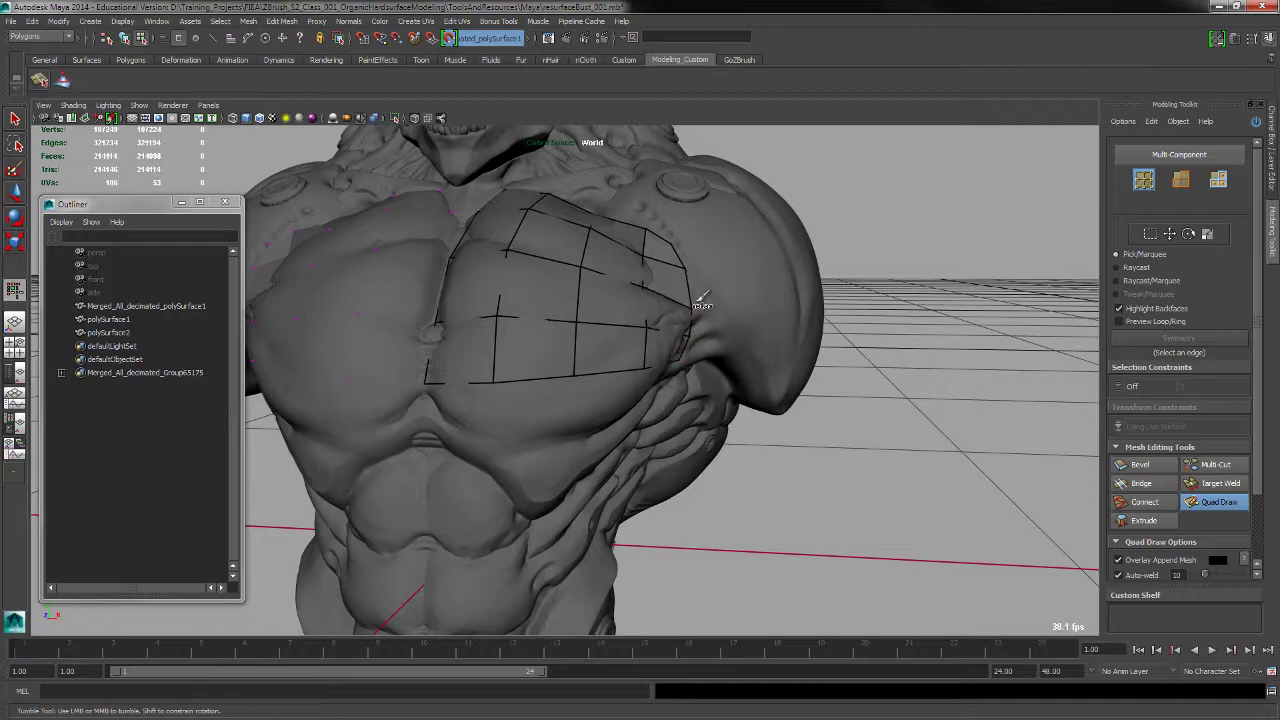
alt+drag(846, 420, 651, 371)
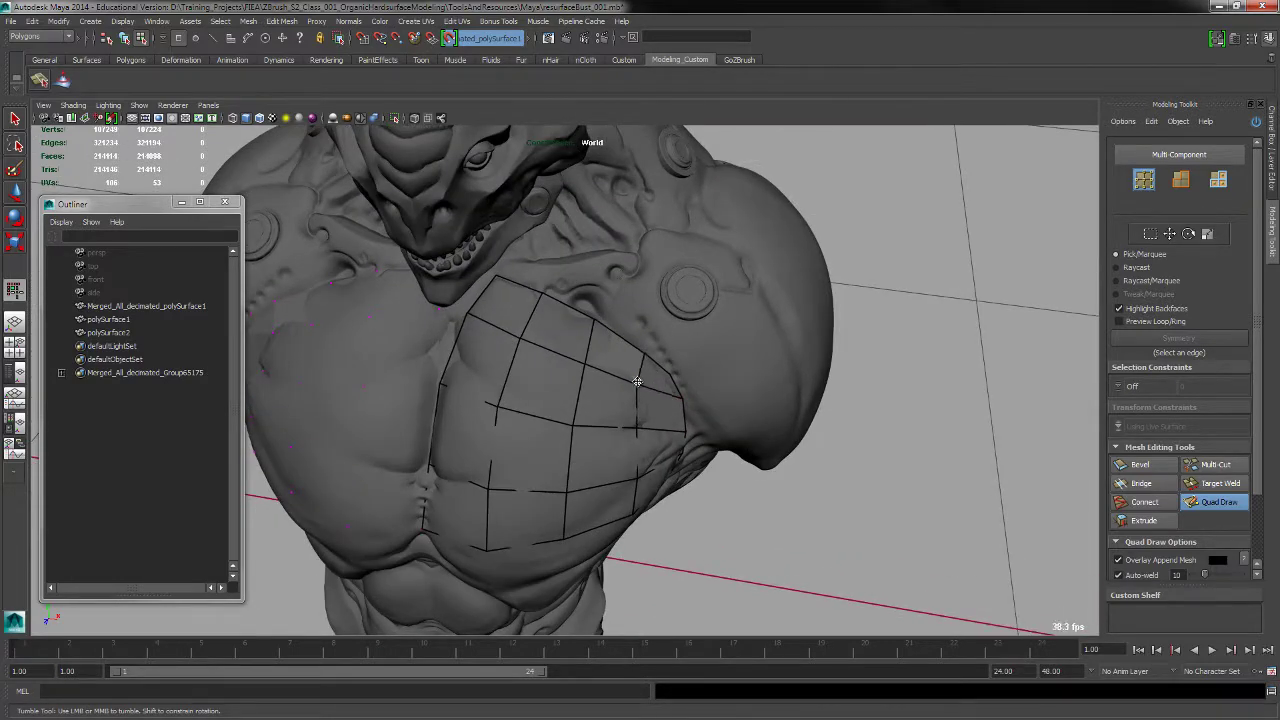
mouse_move(780, 526)
alt+mouse_down()
mouse_move(820, 477)
mouse_move(774, 420)
mouse_move(774, 463)
mouse_move(686, 466)
mouse_move(763, 477)
mouse_move(751, 336)
alt+mouse_up()
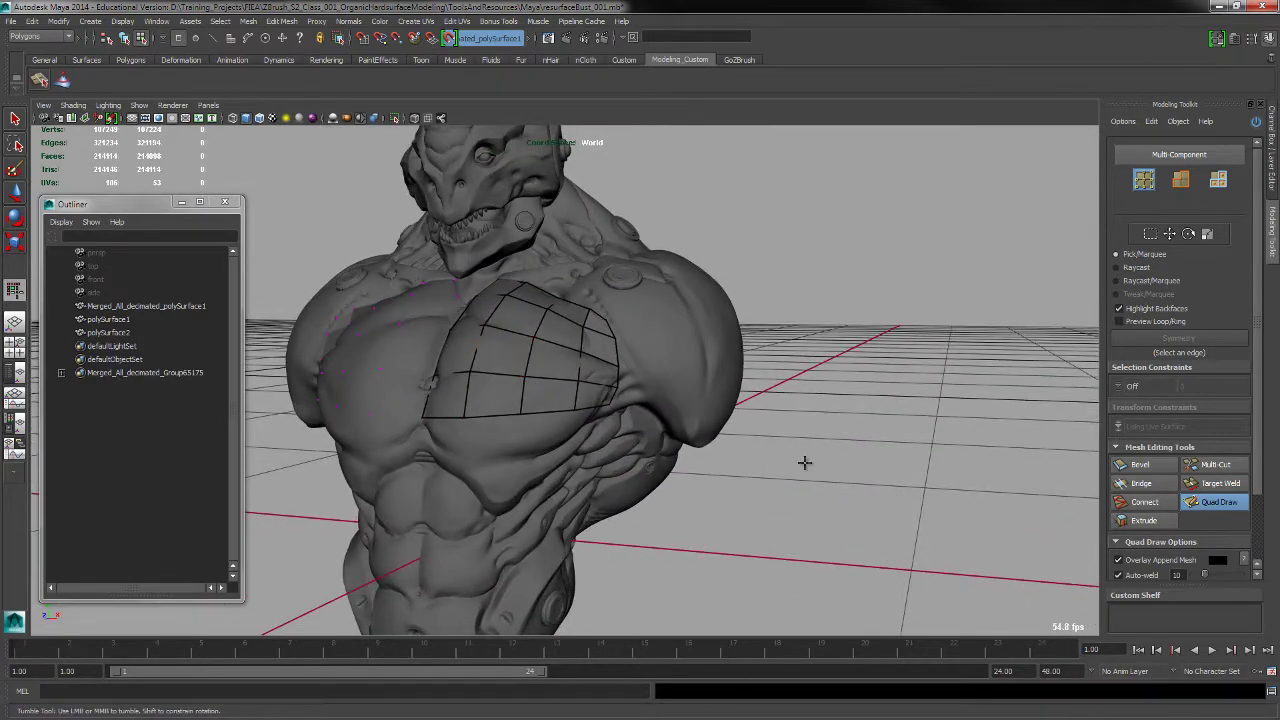
Undo the last Quad Draw point placed on the ribs below the armpit
mouse_move(804, 462)
alt+mouse_down()
mouse_move(846, 437)
mouse_move(886, 457)
mouse_move(874, 470)
alt+mouse_up()
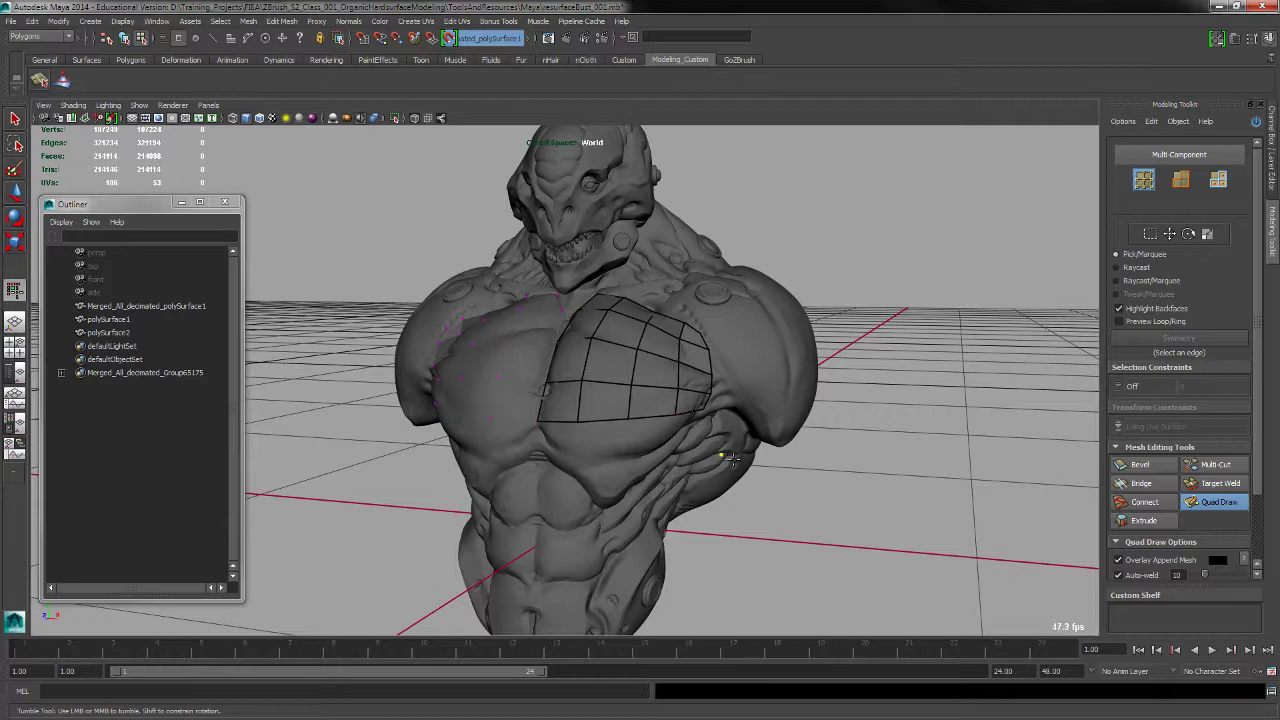
key(ctrl+z)
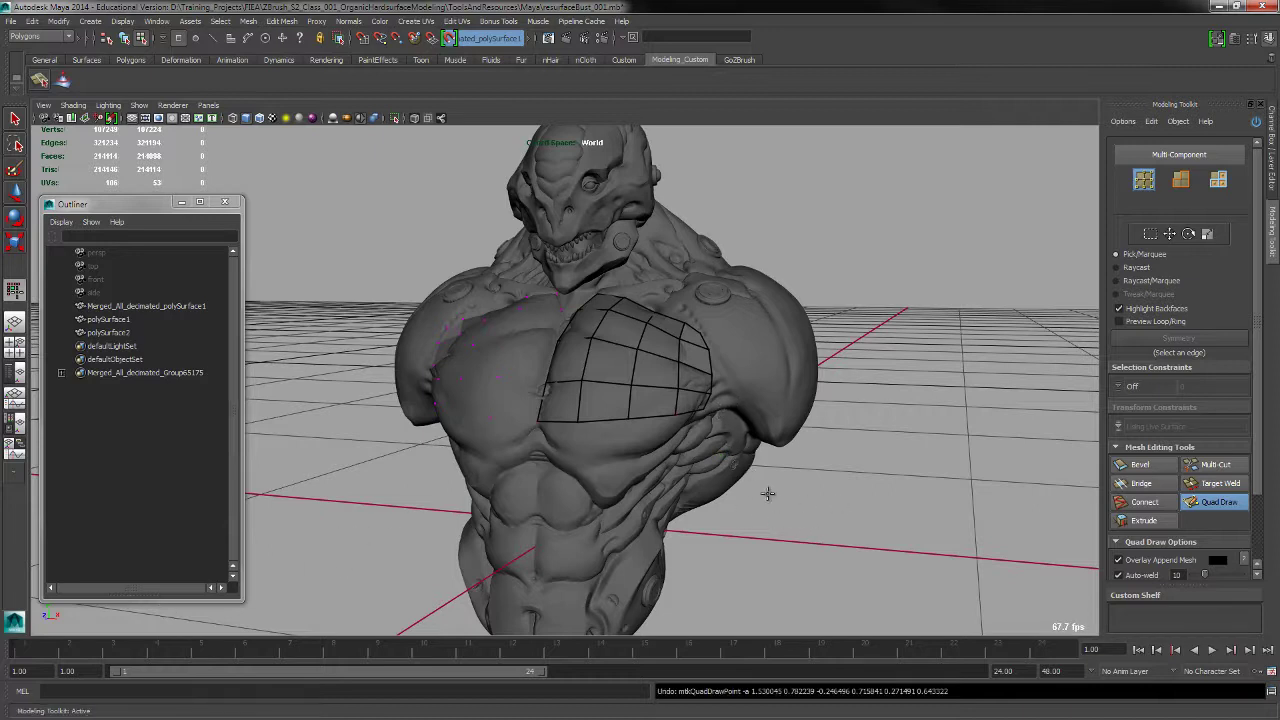
alt+drag(737, 523, 745, 510)
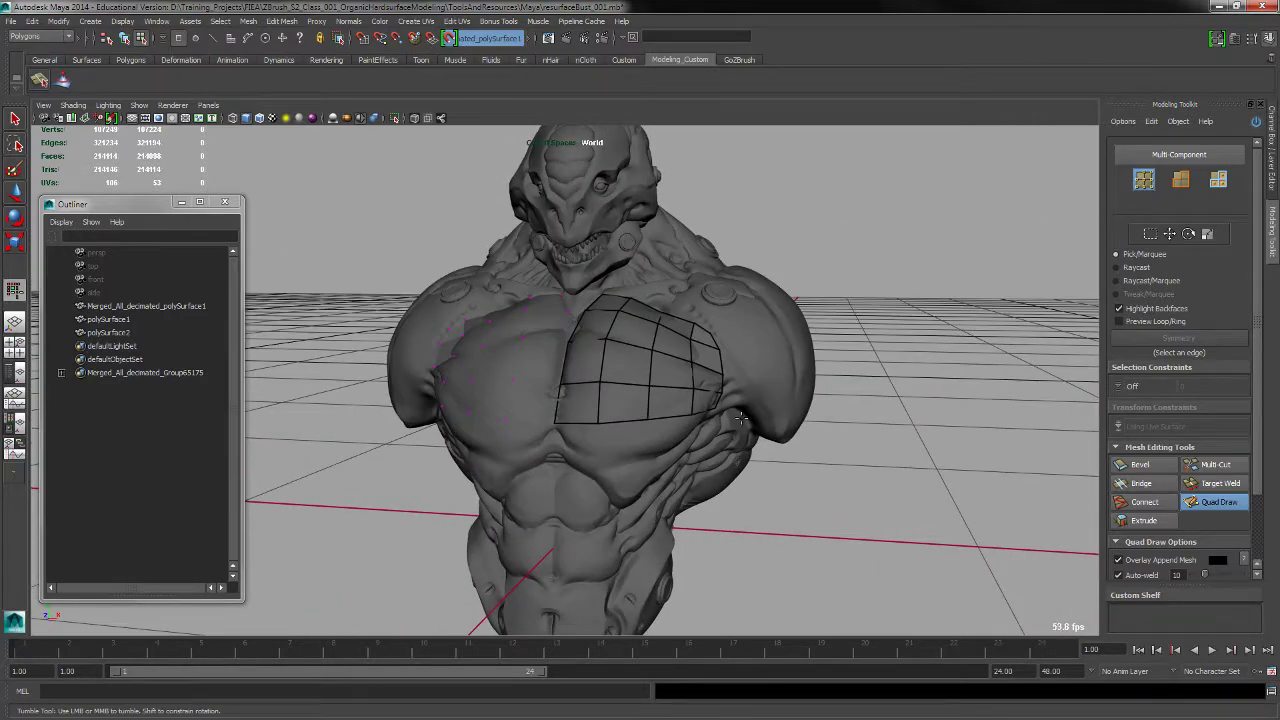
Open the Hypershade and place its window over the viewport
click(158, 21)
mouse_move(183, 62)
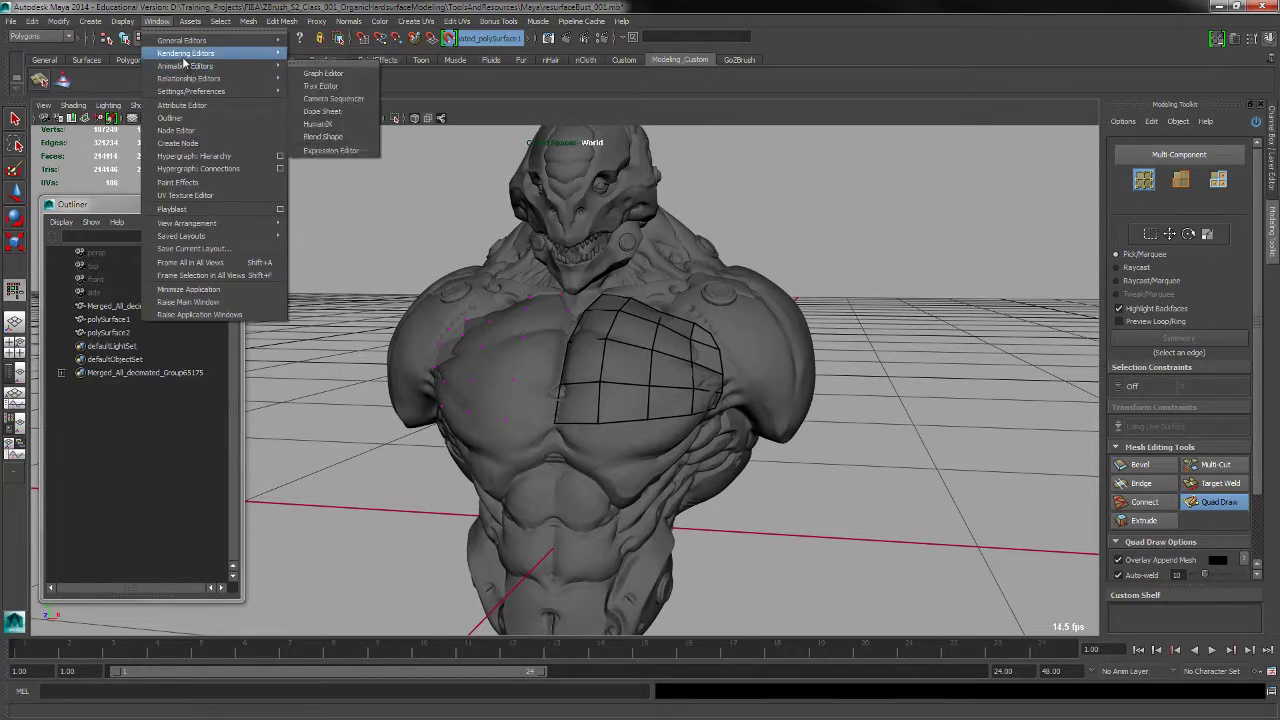
click(335, 87)
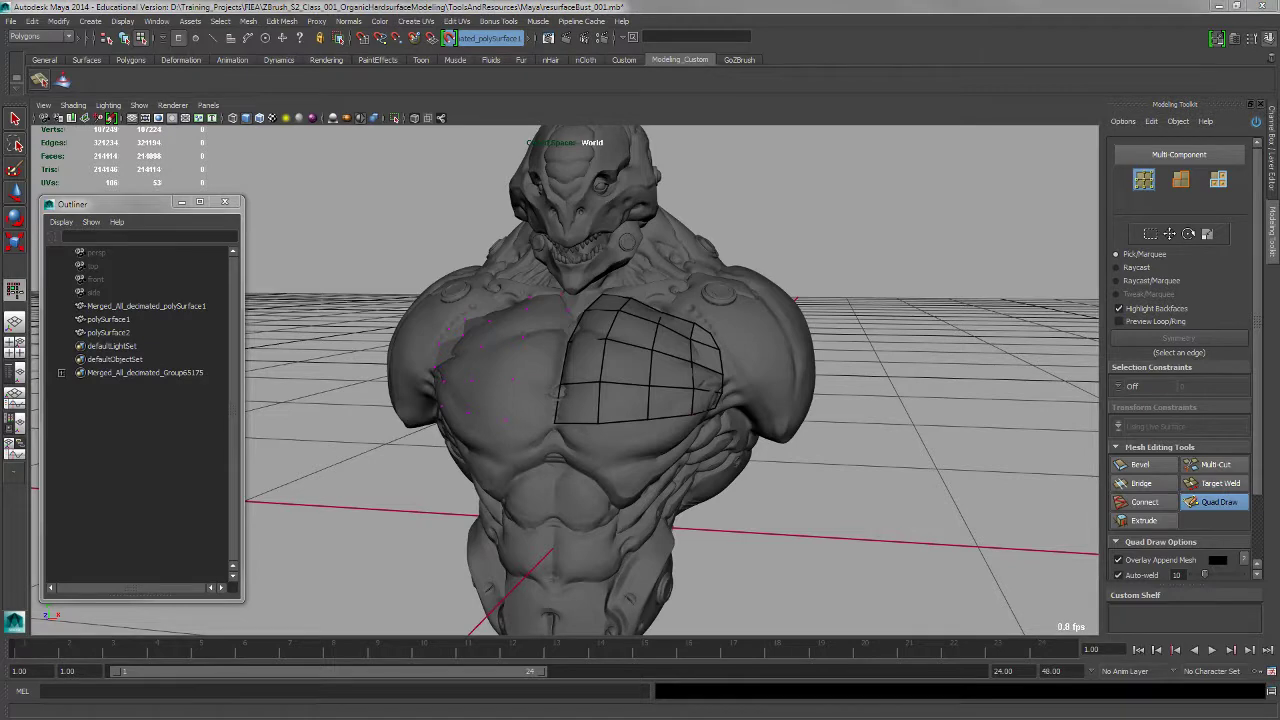
drag(0, 186, 468, 120)
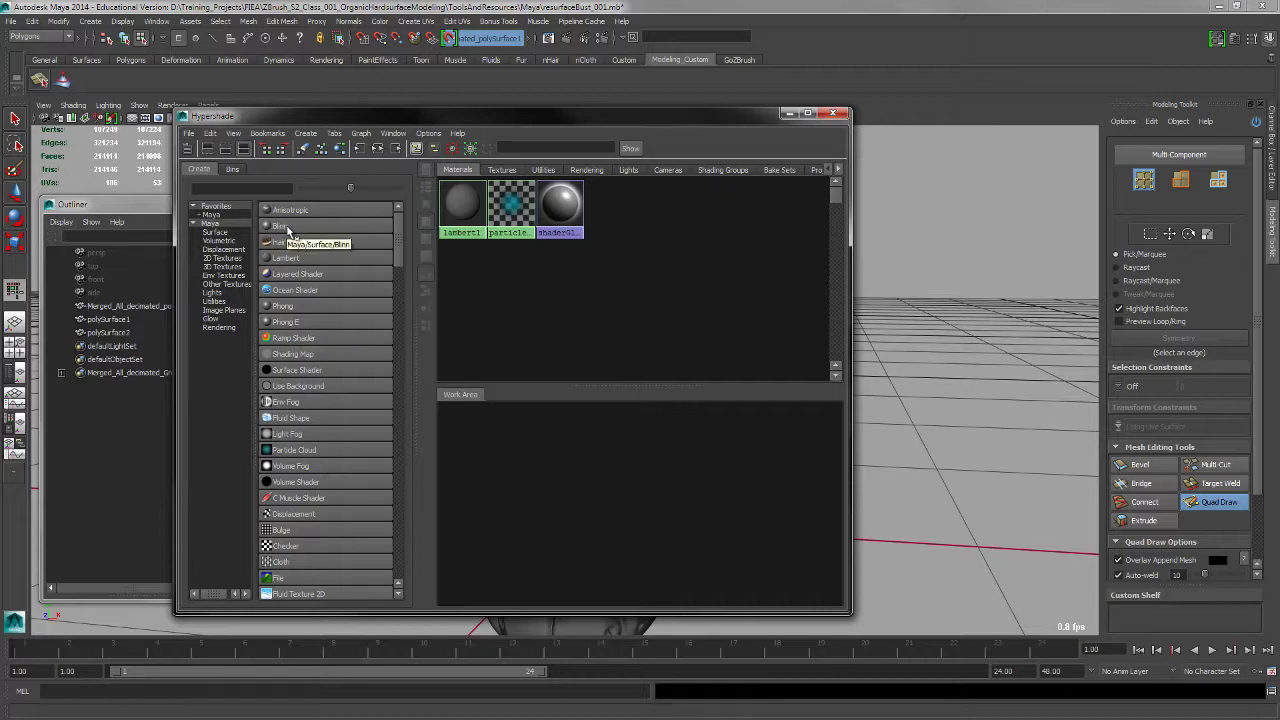
Create a new Blinn material and rename it resurf_BLINN
click(282, 226)
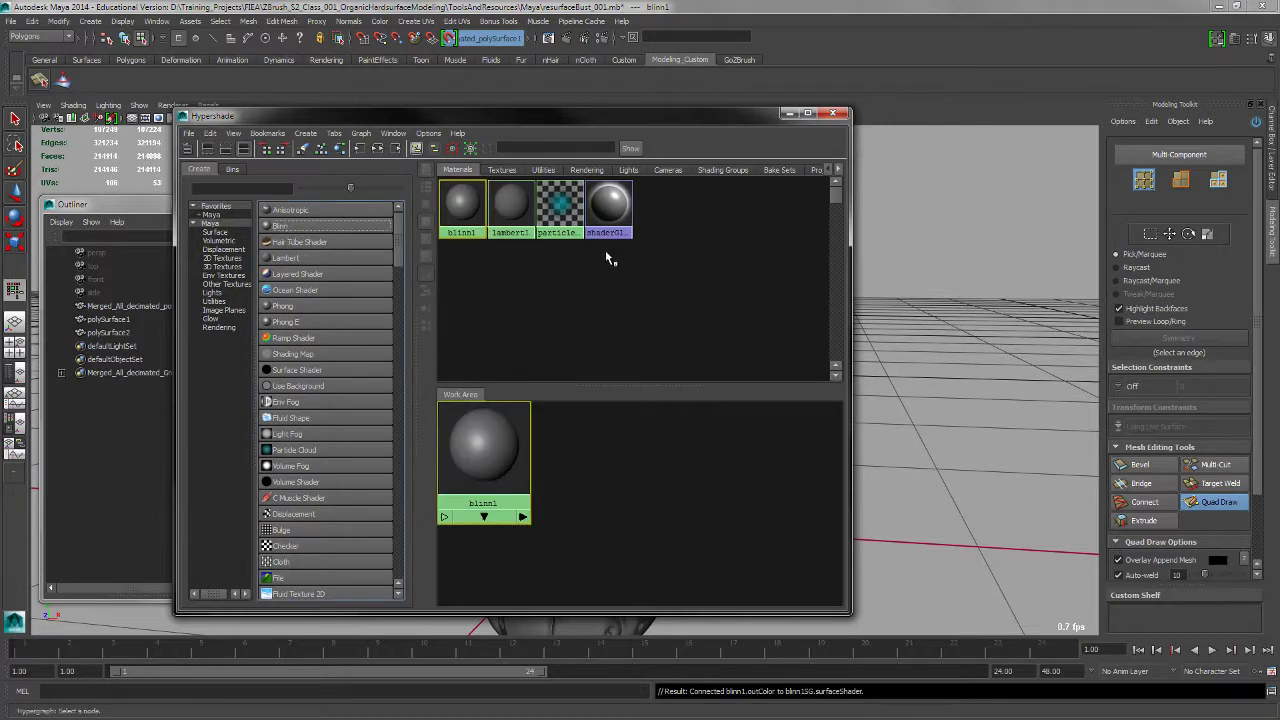
double_click(460, 202)
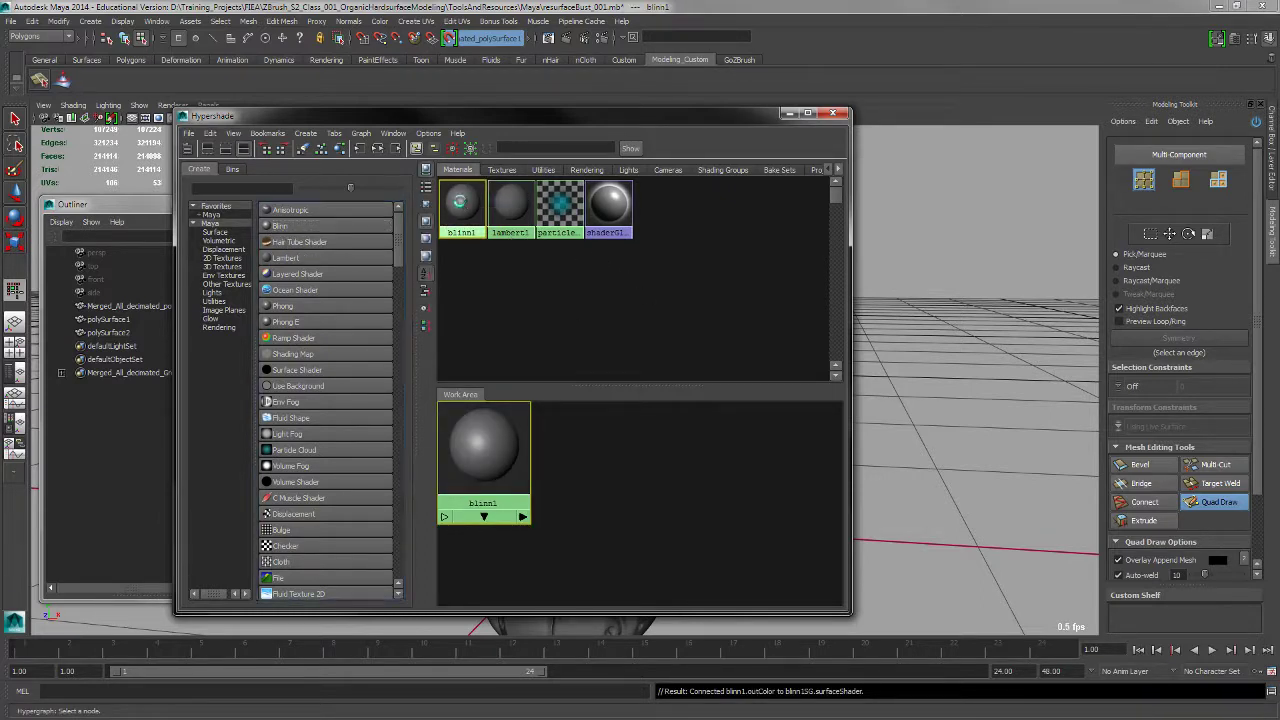
drag(359, 114, 476, 69)
click(347, 146)
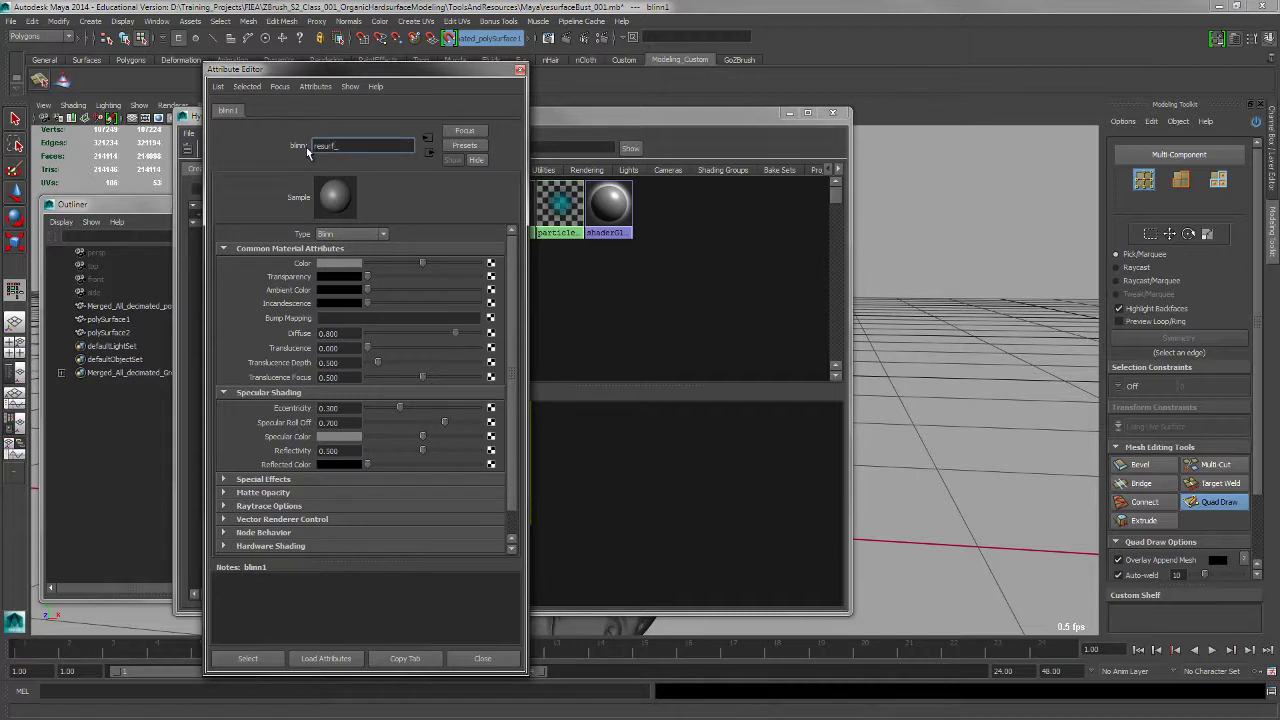
text(resurf_BLINN)
key(Return)
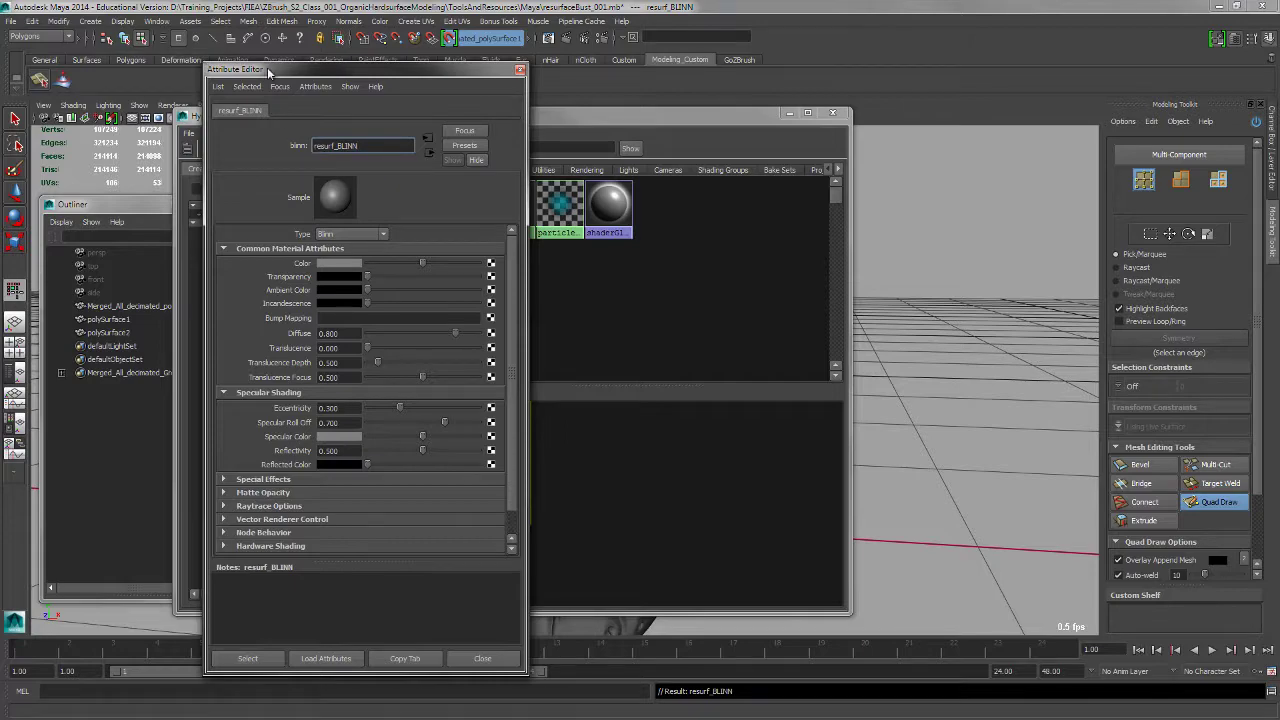
Assign the resurf_BLINN material to the Merged_All_decimated_polySurface1 mesh, moving the editor windows so the bust stays accessible
drag(238, 77, 940, 90)
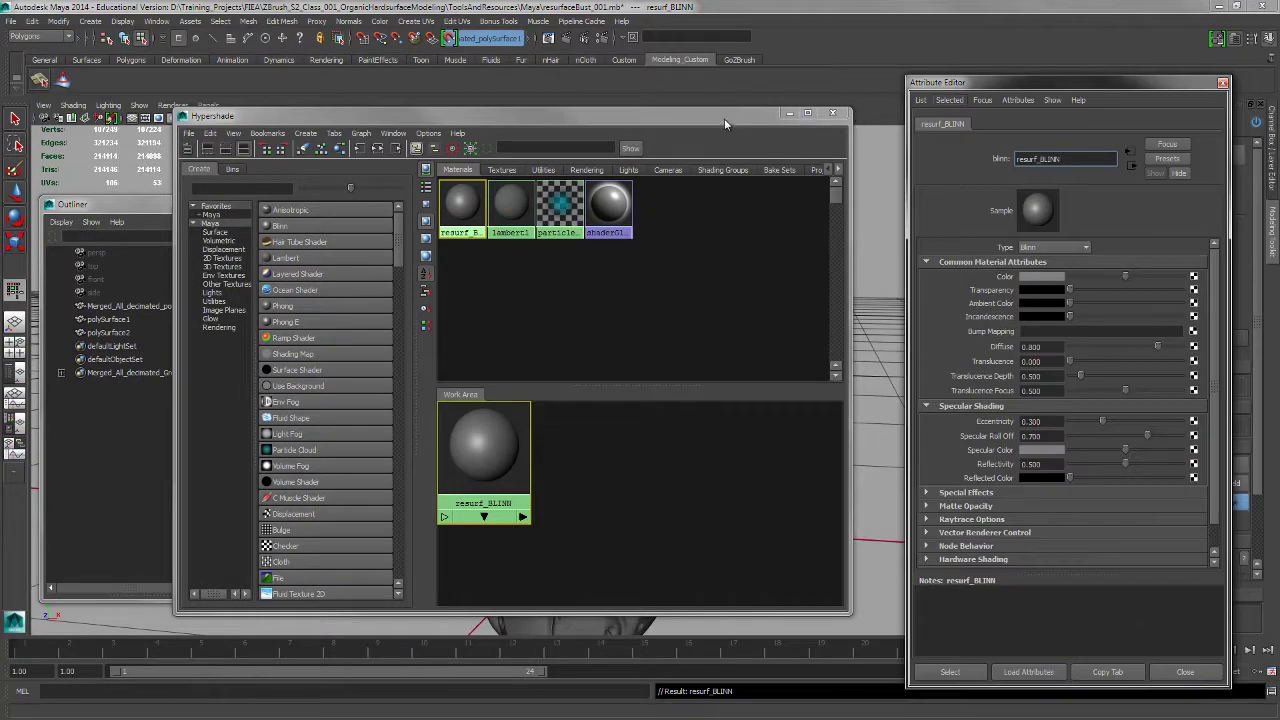
drag(724, 118, 847, 484)
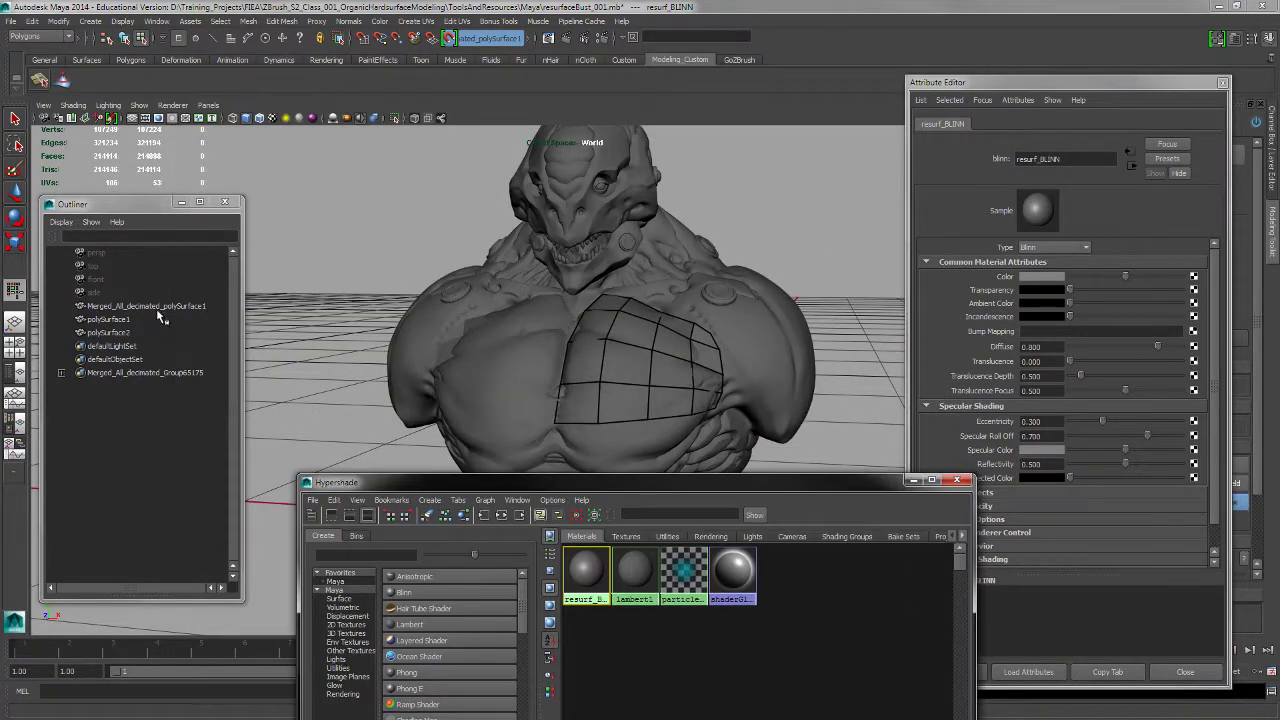
click(157, 305)
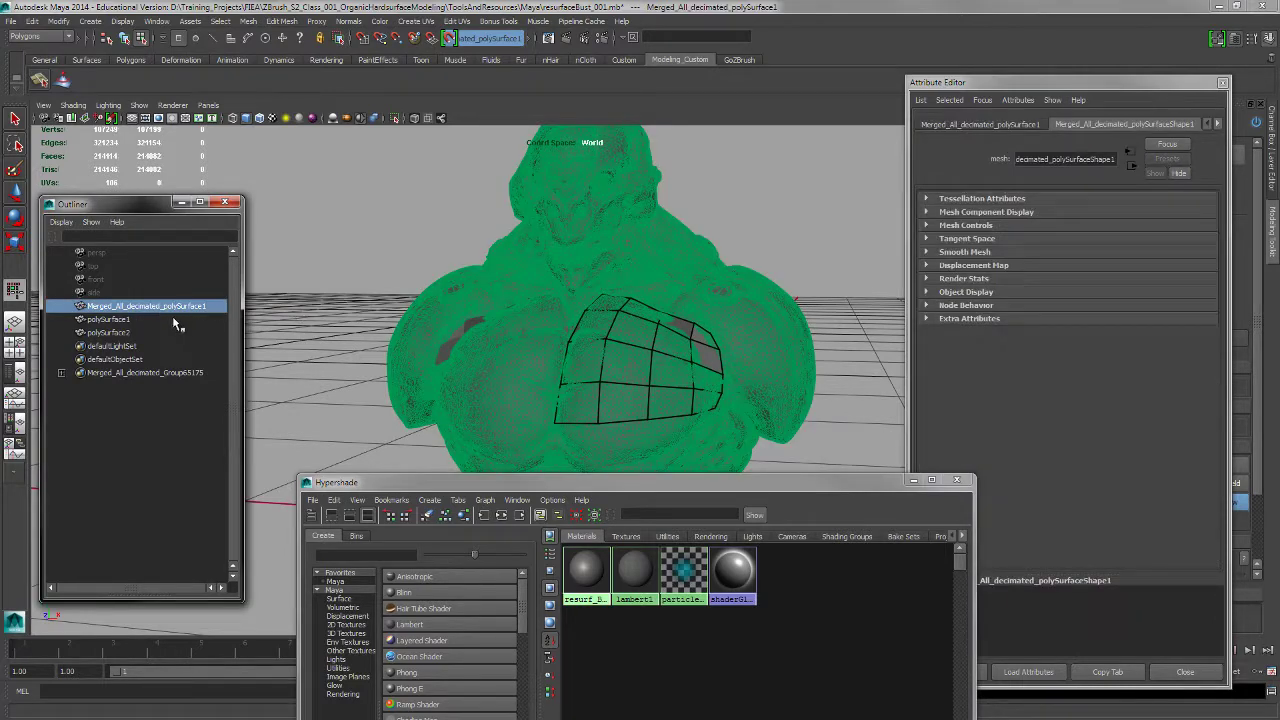
drag(415, 485, 397, 396)
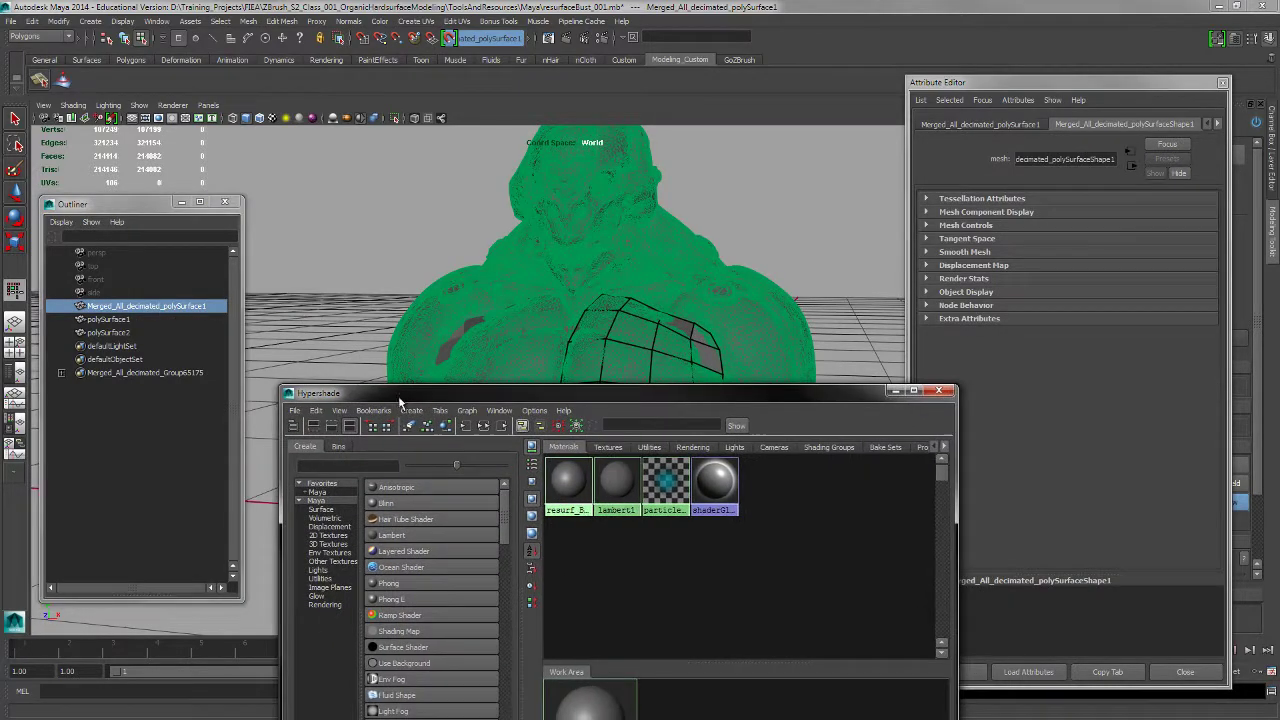
right_click(577, 483)
right_drag(576, 482, 577, 453)
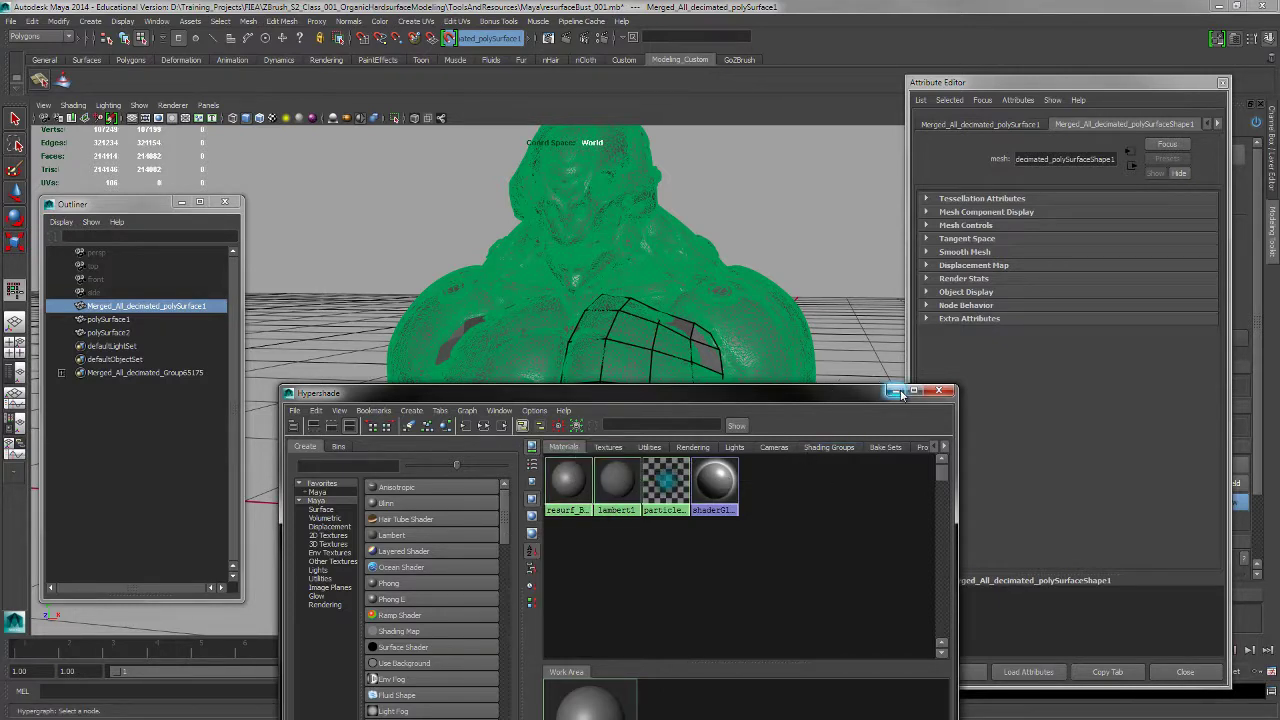
drag(862, 392, 772, 350)
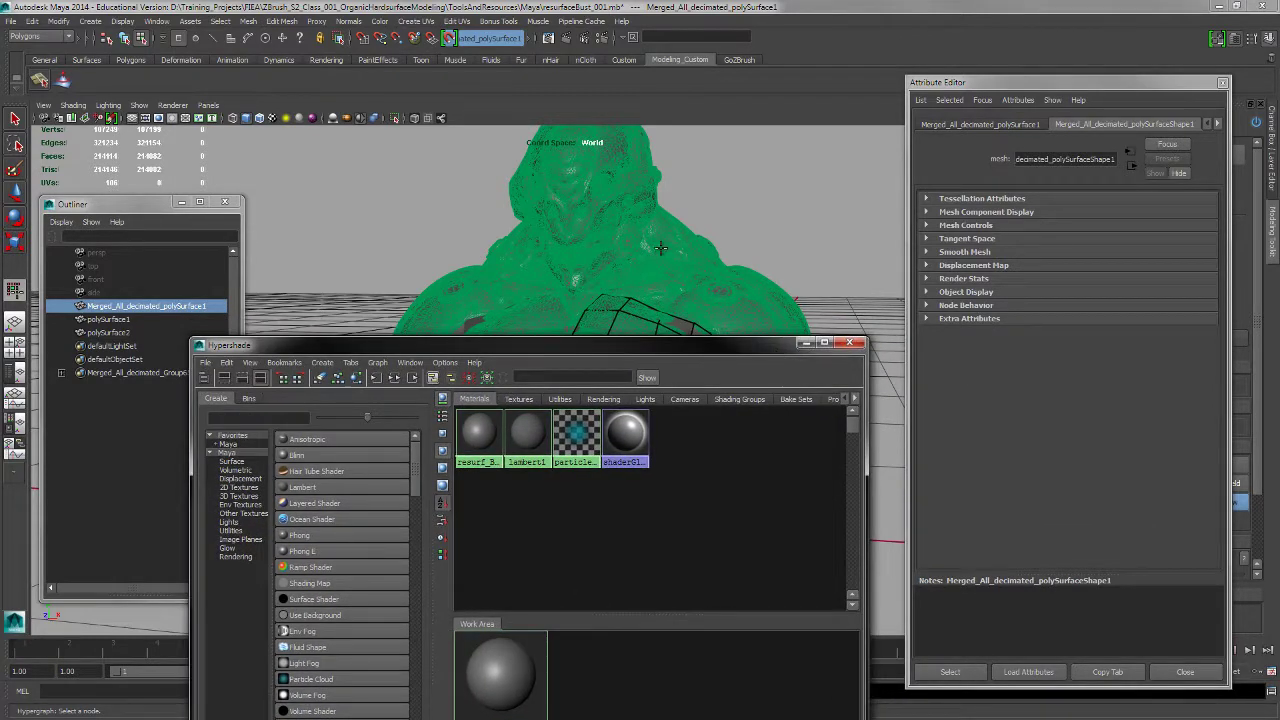
drag(655, 350, 795, 250)
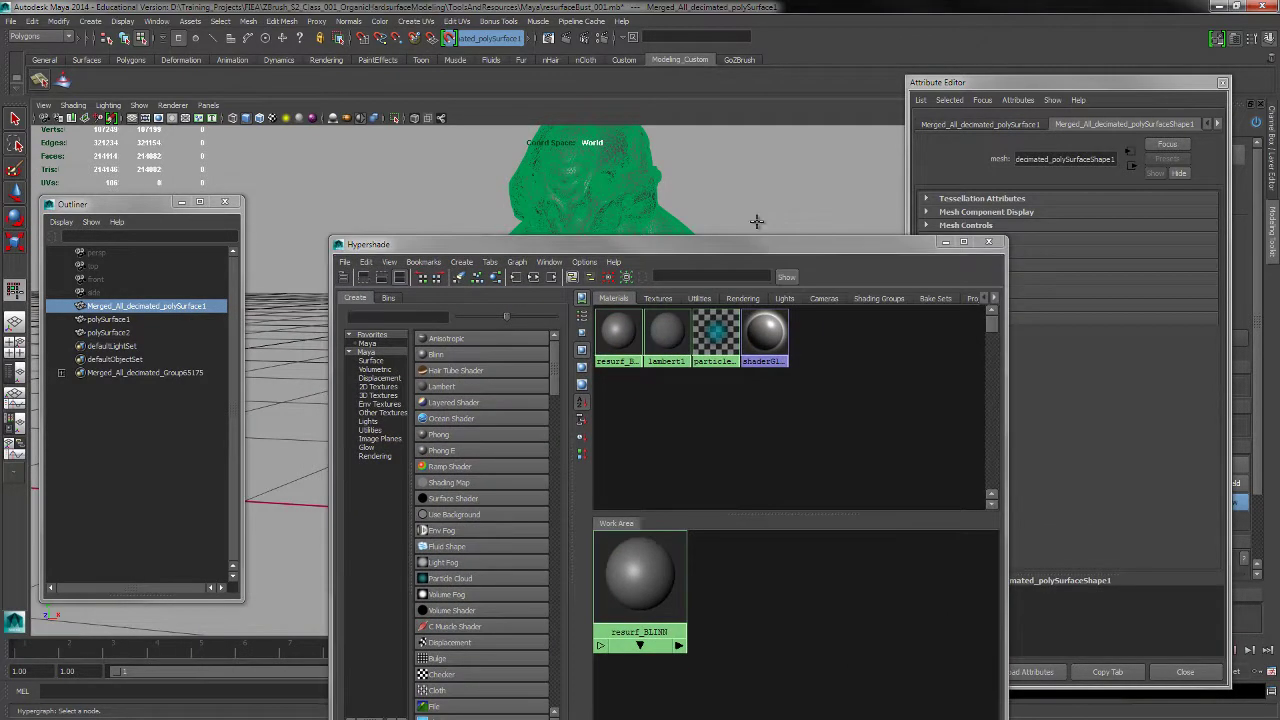
Select resurf_BLINN and set a keyframe on its black, fully opaque Transparency at frame 1
click(665, 570)
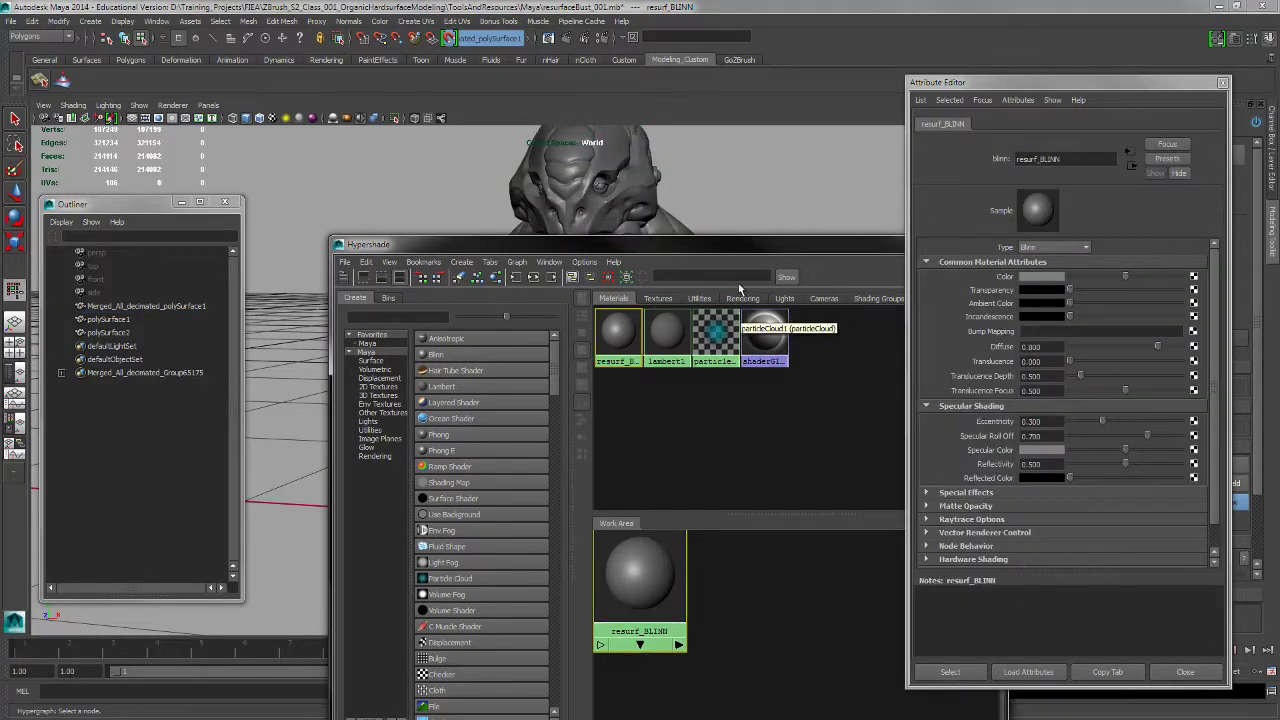
drag(709, 250, 660, 107)
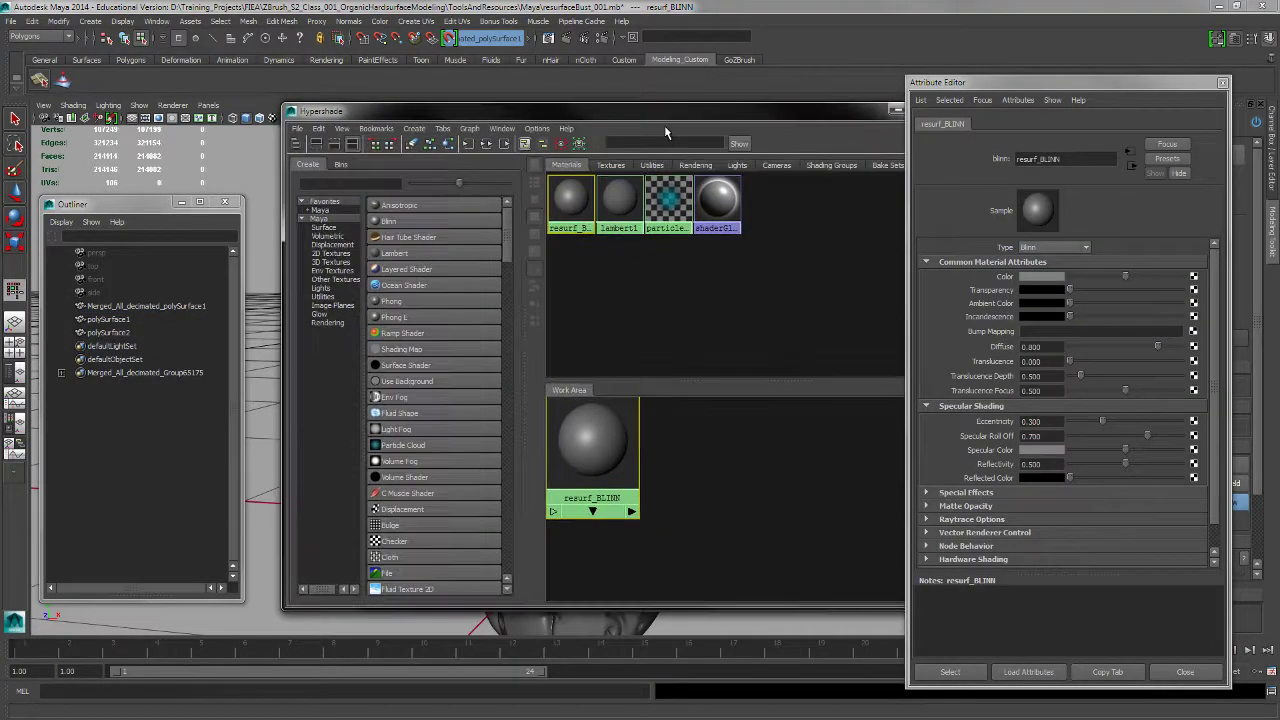
drag(463, 116, 410, 107)
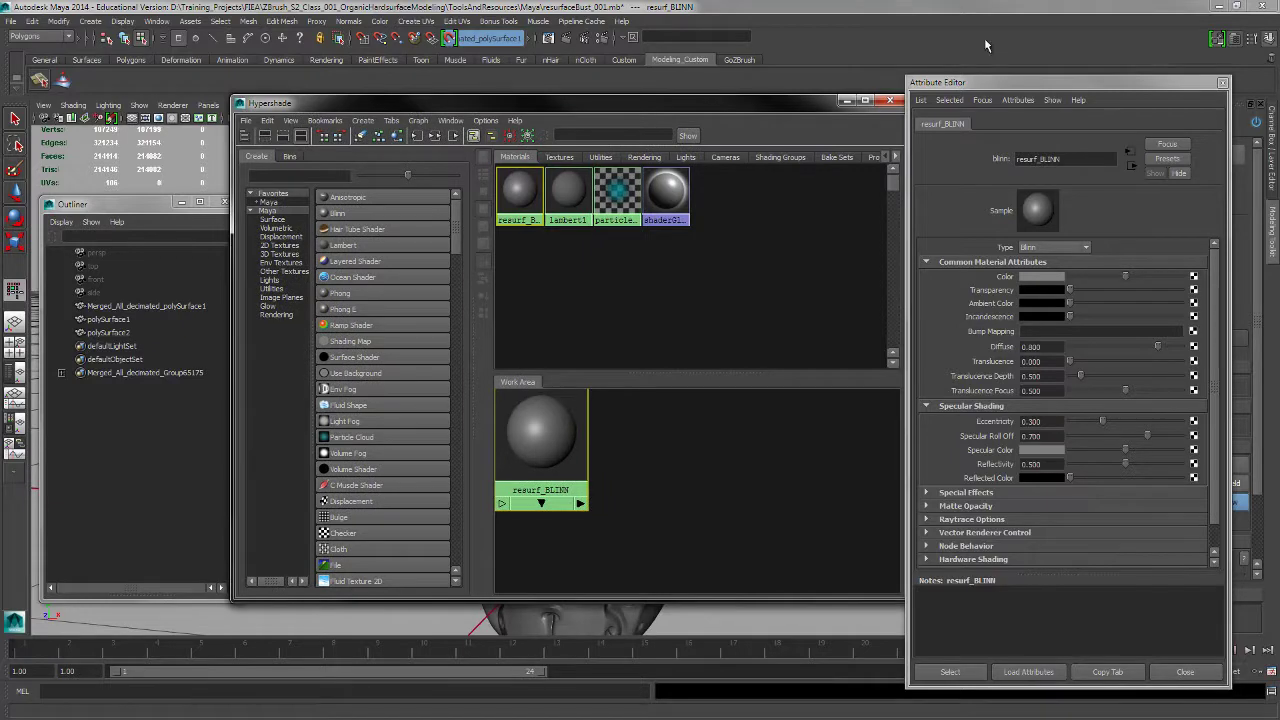
drag(938, 90, 951, 44)
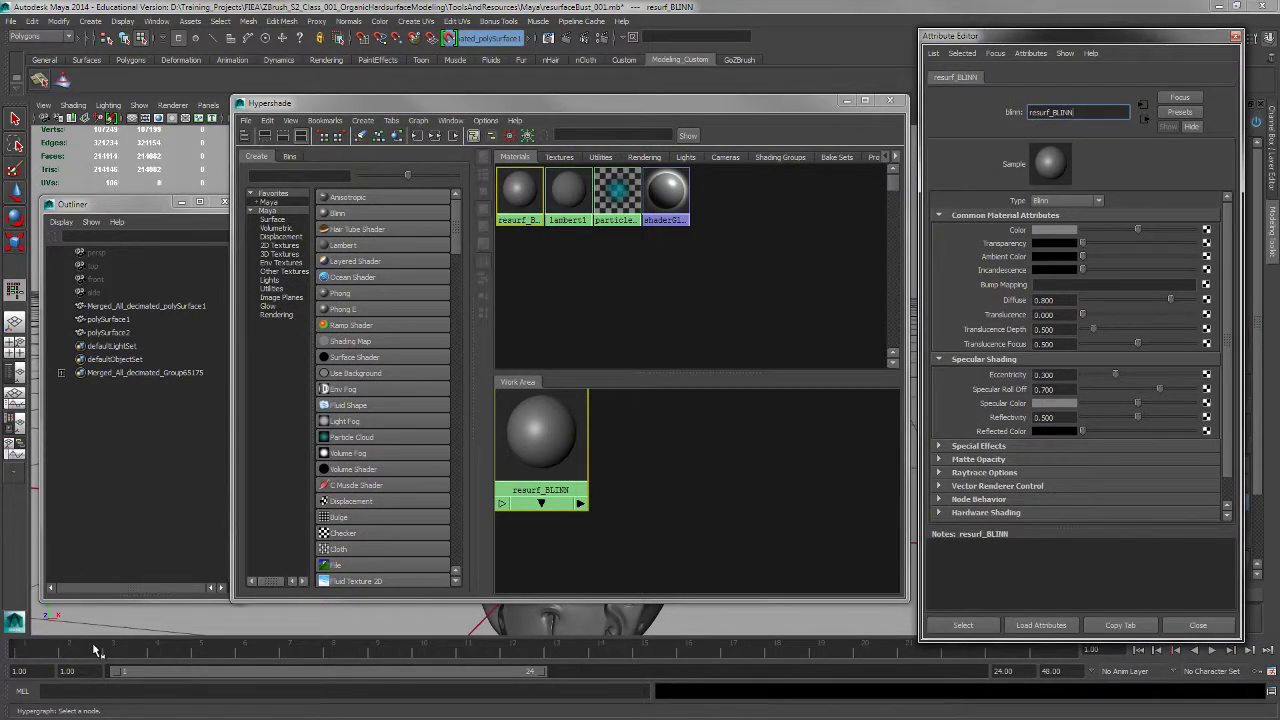
mouse_move(103, 643)
mouse_down()
mouse_move(47, 643)
mouse_move(90, 637)
mouse_up()
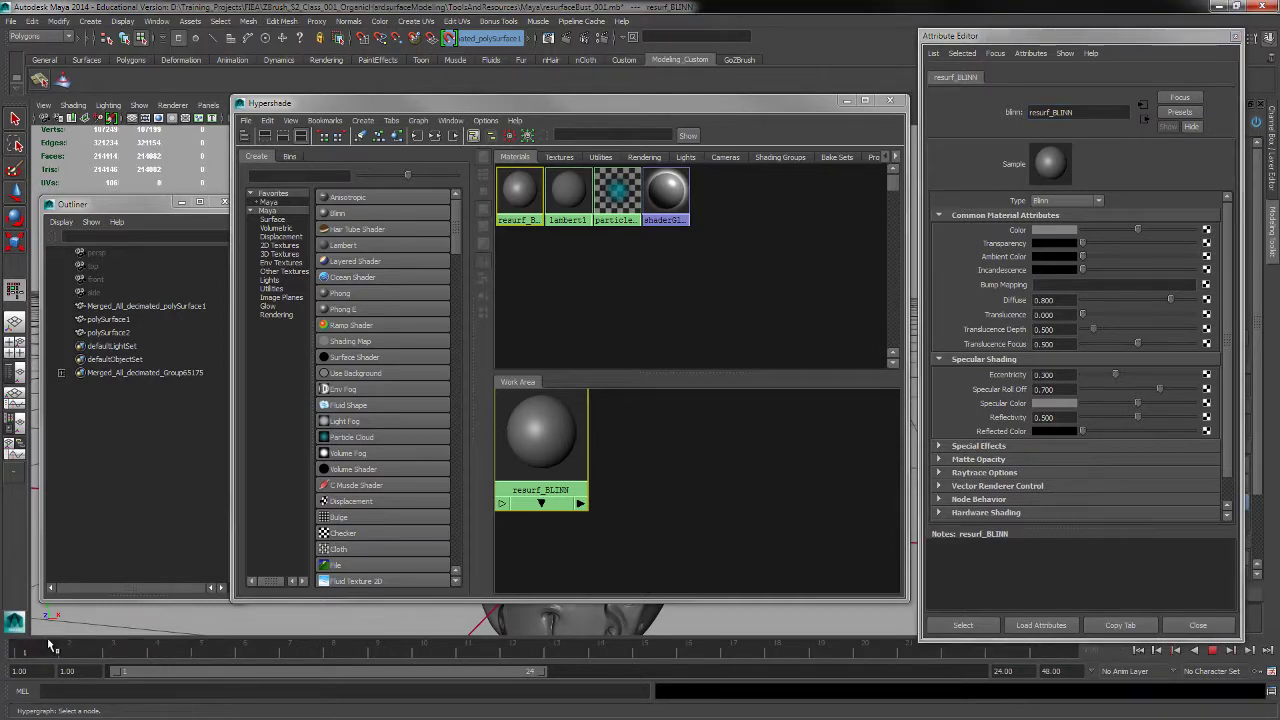
key(alt+v)
right_click(1016, 245)
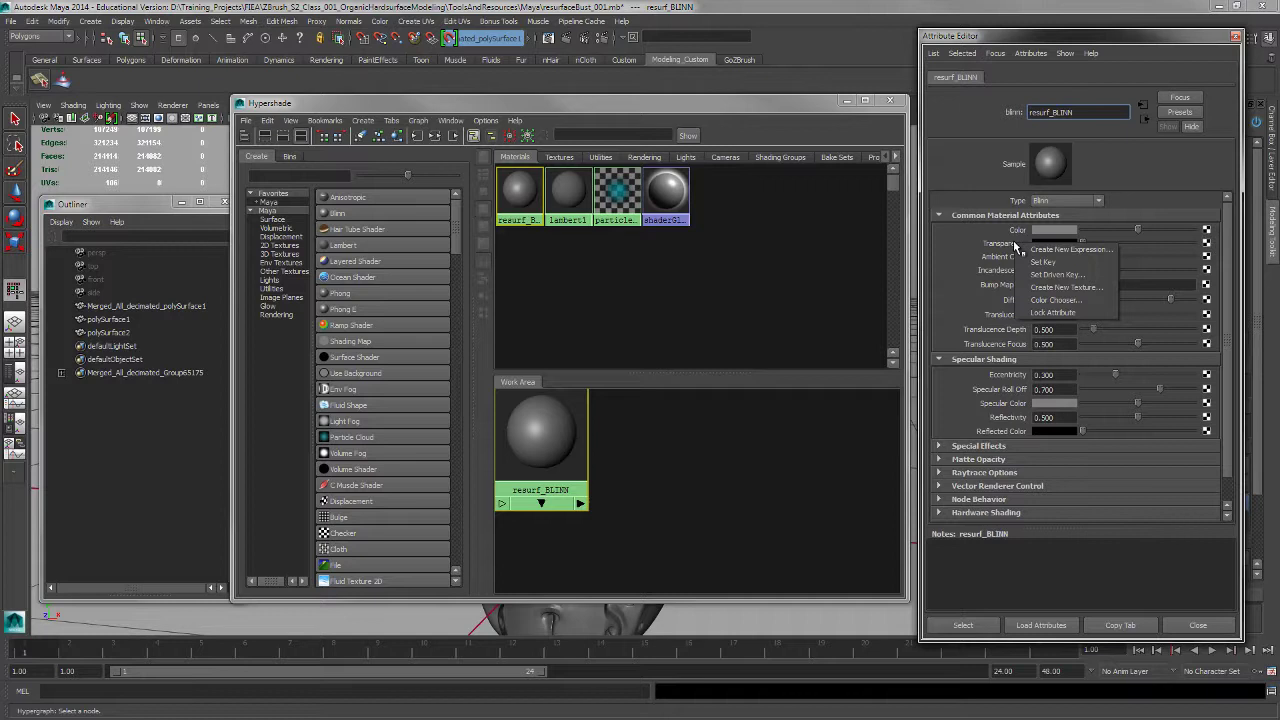
click(1043, 262)
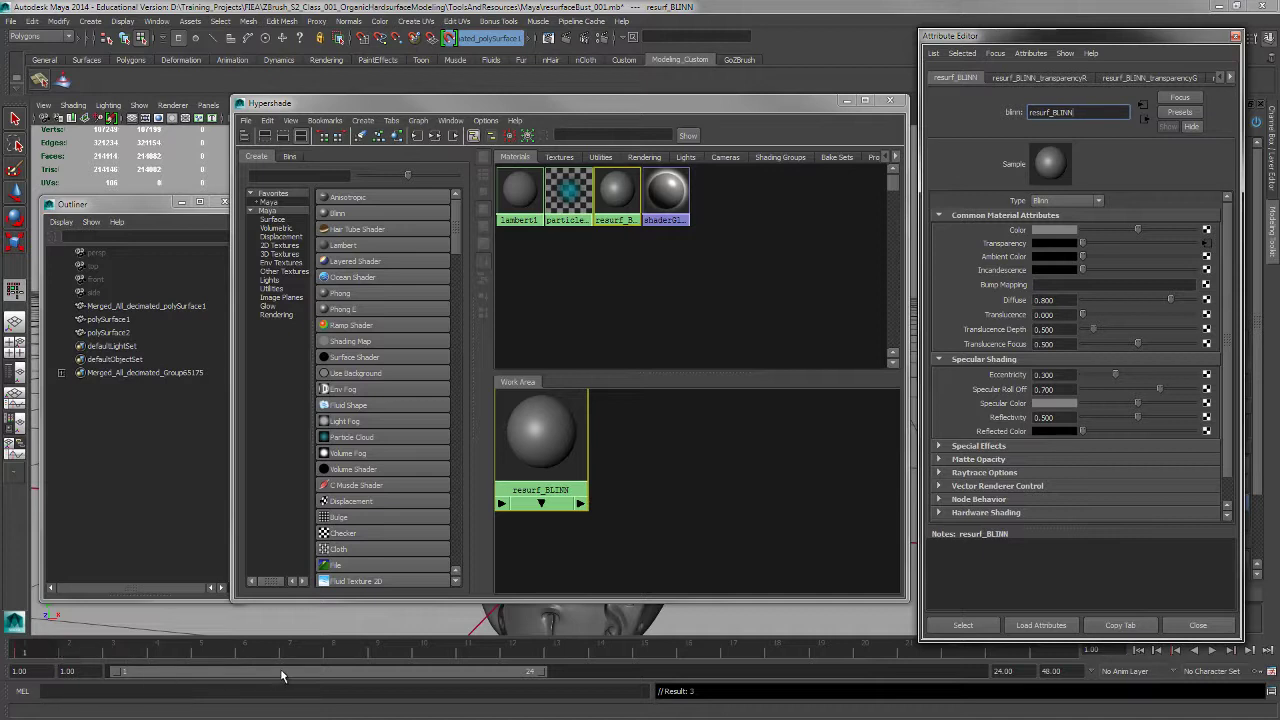
At frame 24, raise resurf_BLINN's Transparency to full white and set a second keyframe on it
mouse_move(37, 647)
mouse_down()
mouse_move(952, 676)
mouse_move(1056, 665)
mouse_move(1042, 660)
mouse_up()
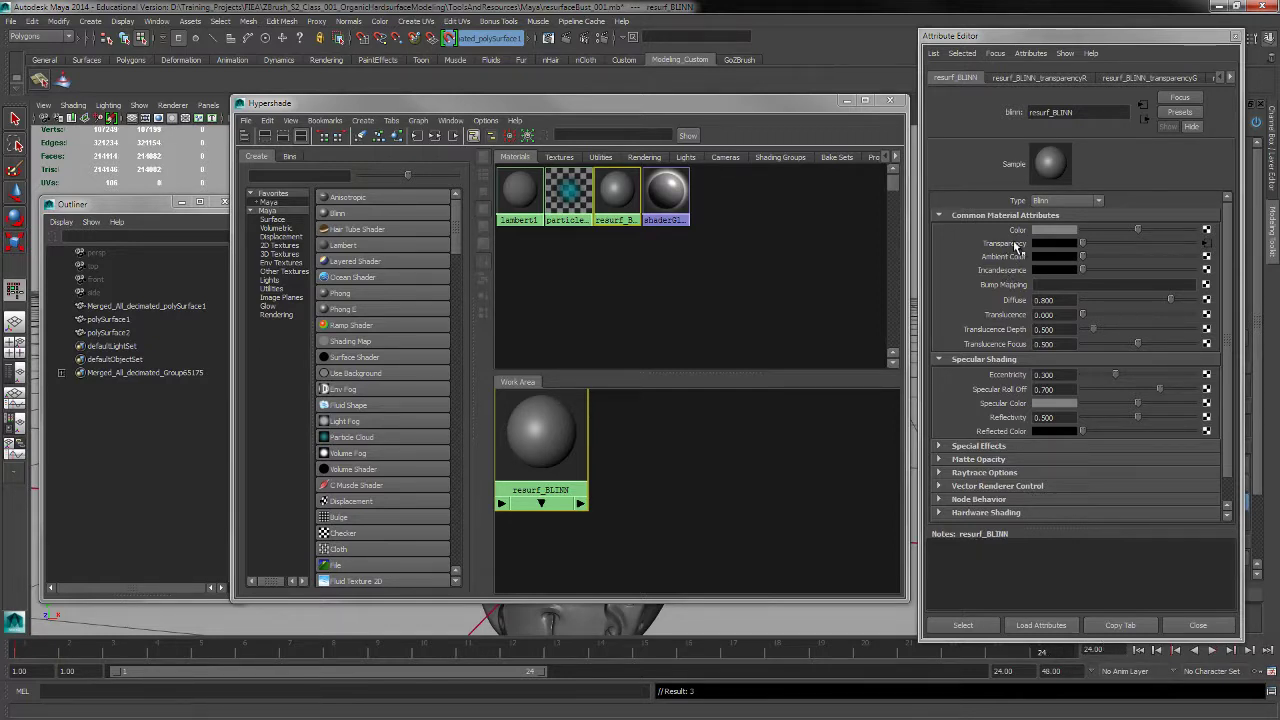
drag(1085, 247, 1195, 247)
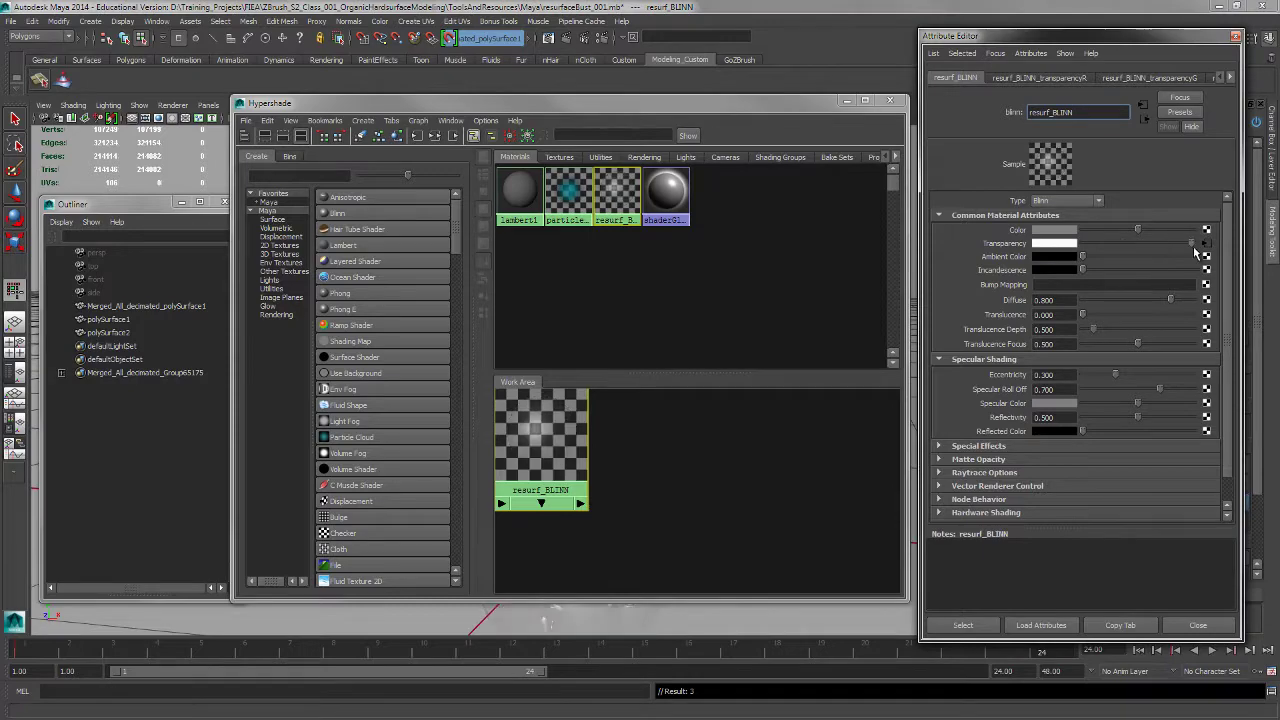
drag(779, 108, 658, 133)
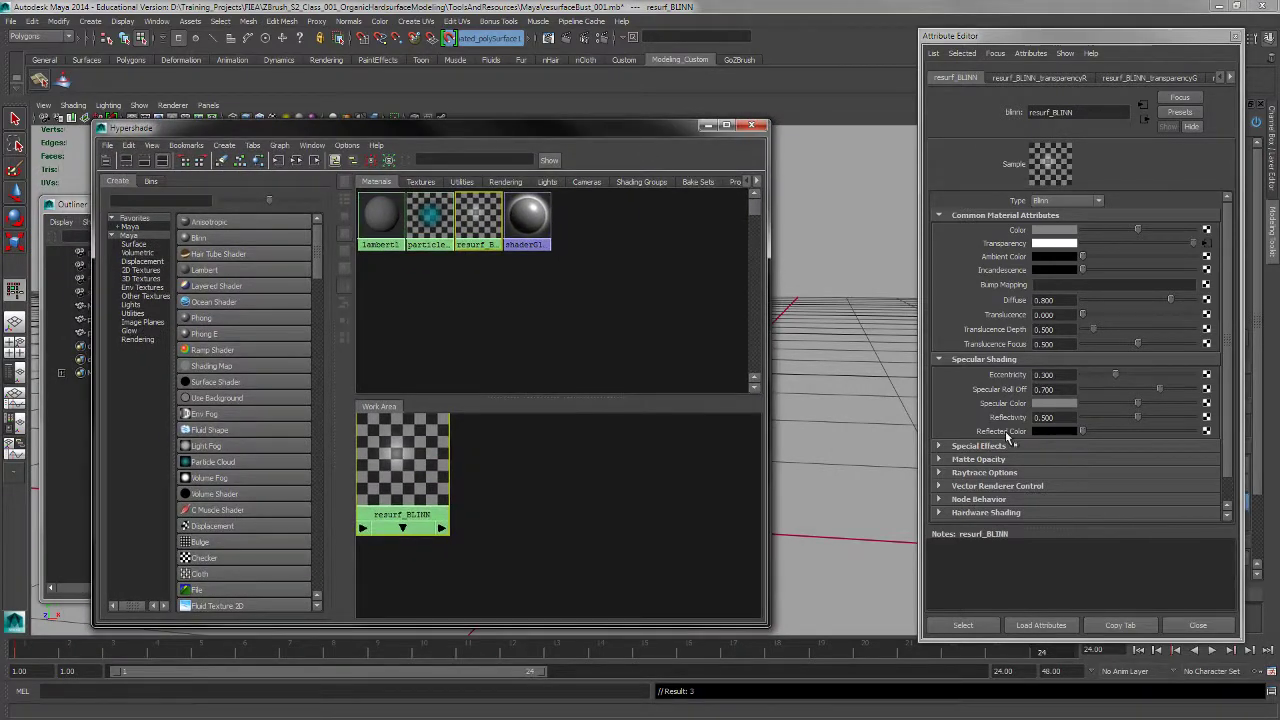
right_click(1020, 250)
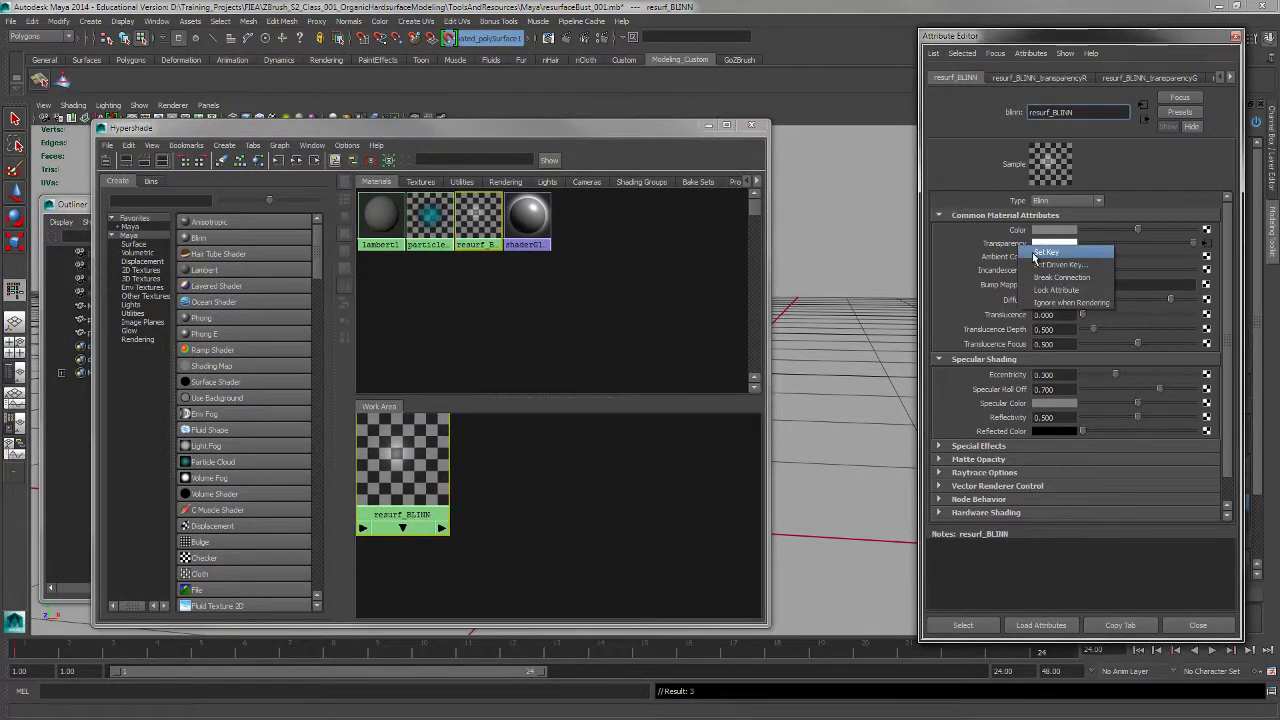
click(1034, 253)
Close the Hypershade and the Attribute Editor to clear the view of the bust
drag(677, 130, 766, 192)
click(832, 186)
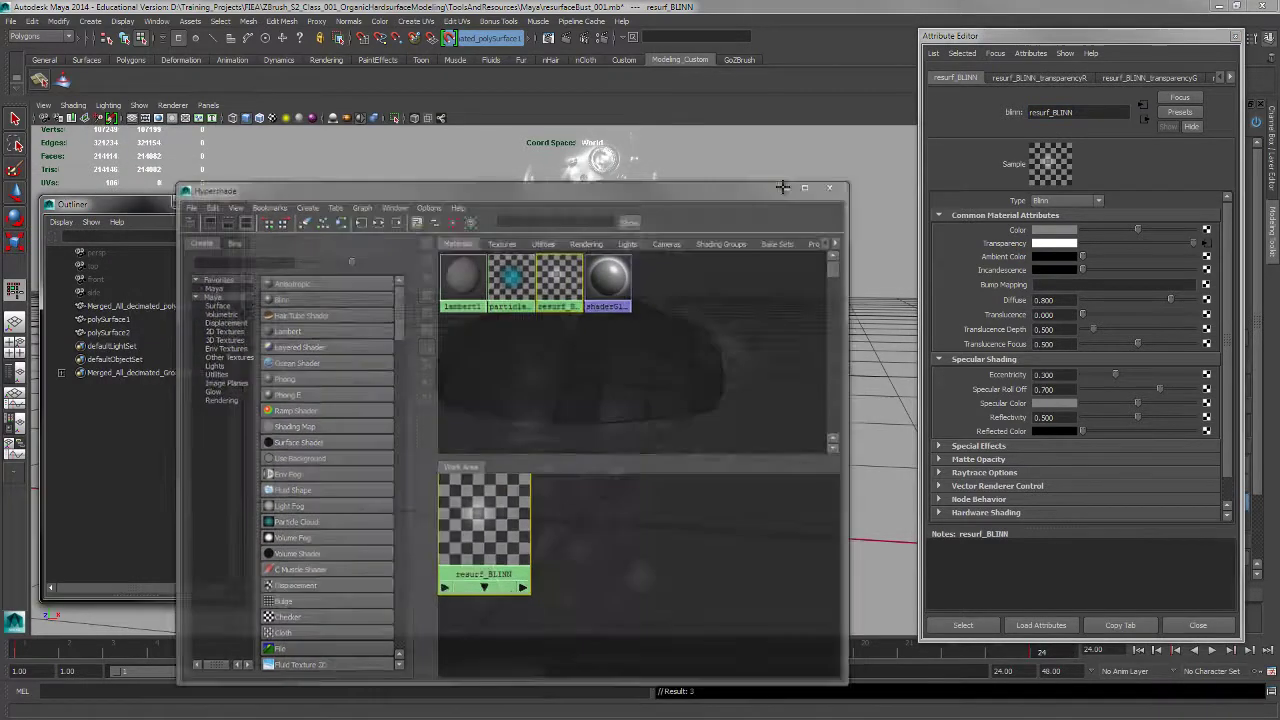
click(1236, 37)
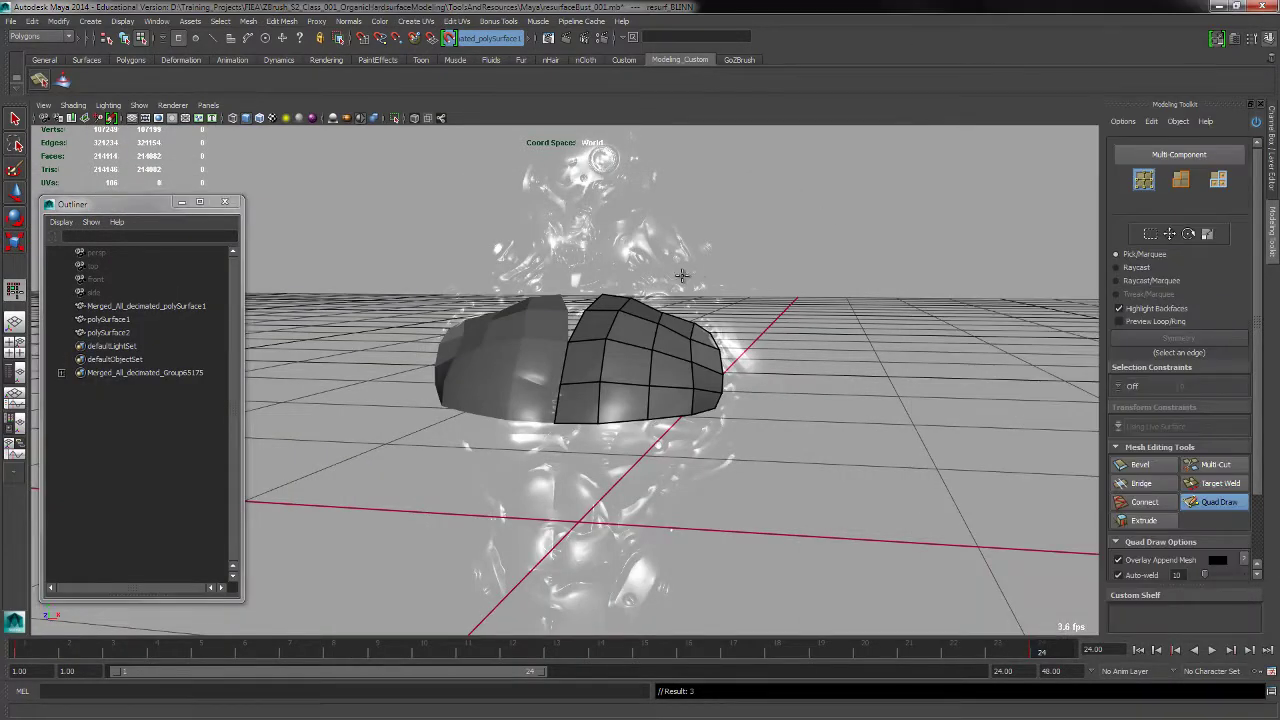
Play the animated transparency and stop at frame 15, leaving the sculpt semi-transparent around the chest patches
key(alt+v)
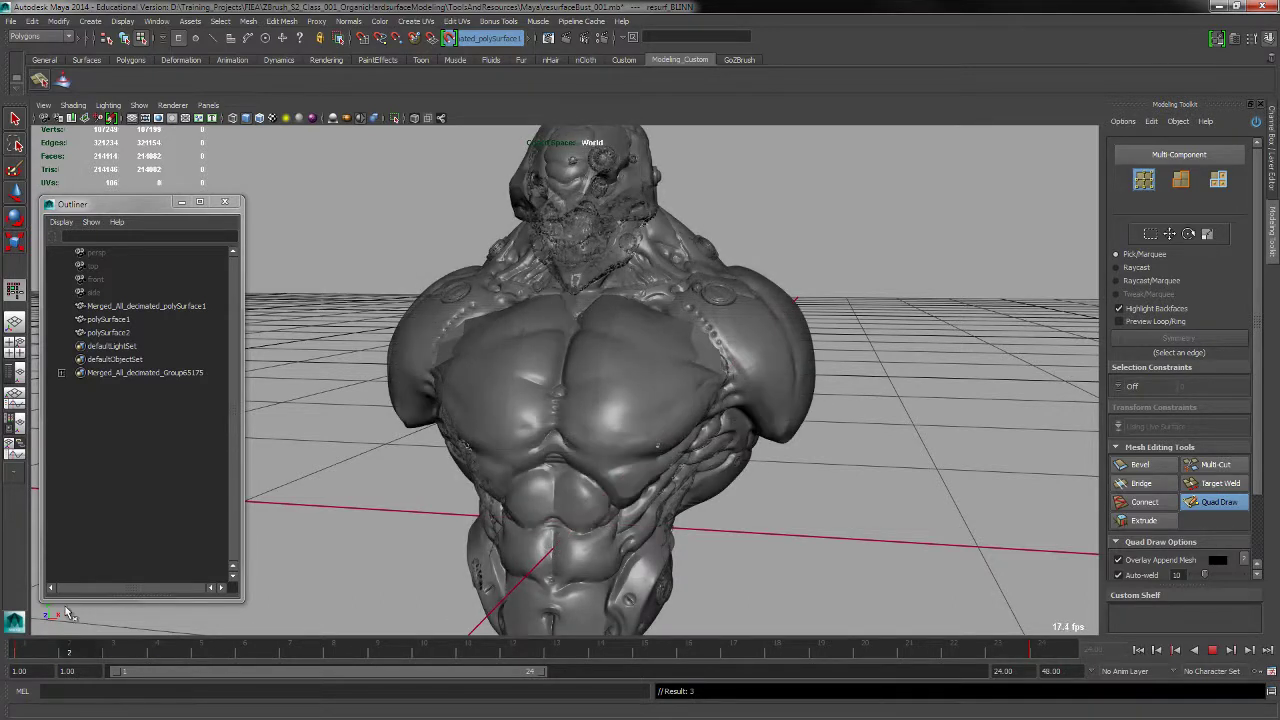
key(alt+v)
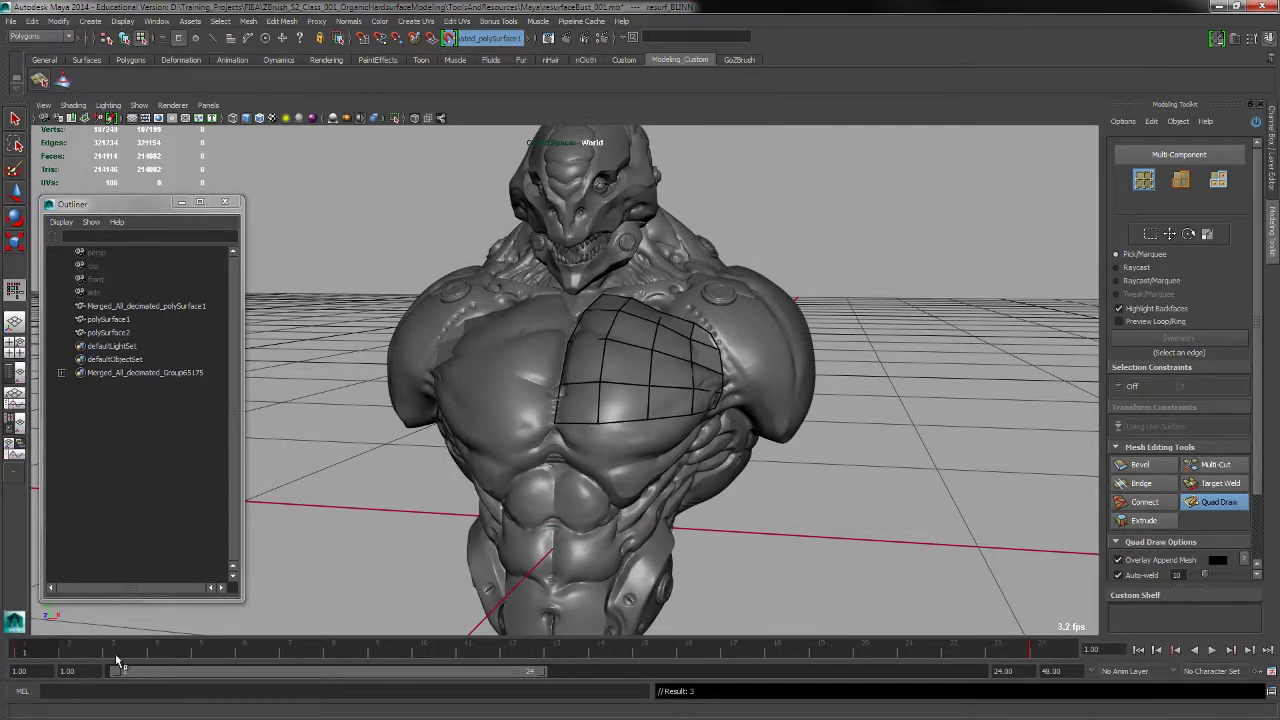
key(alt+v)
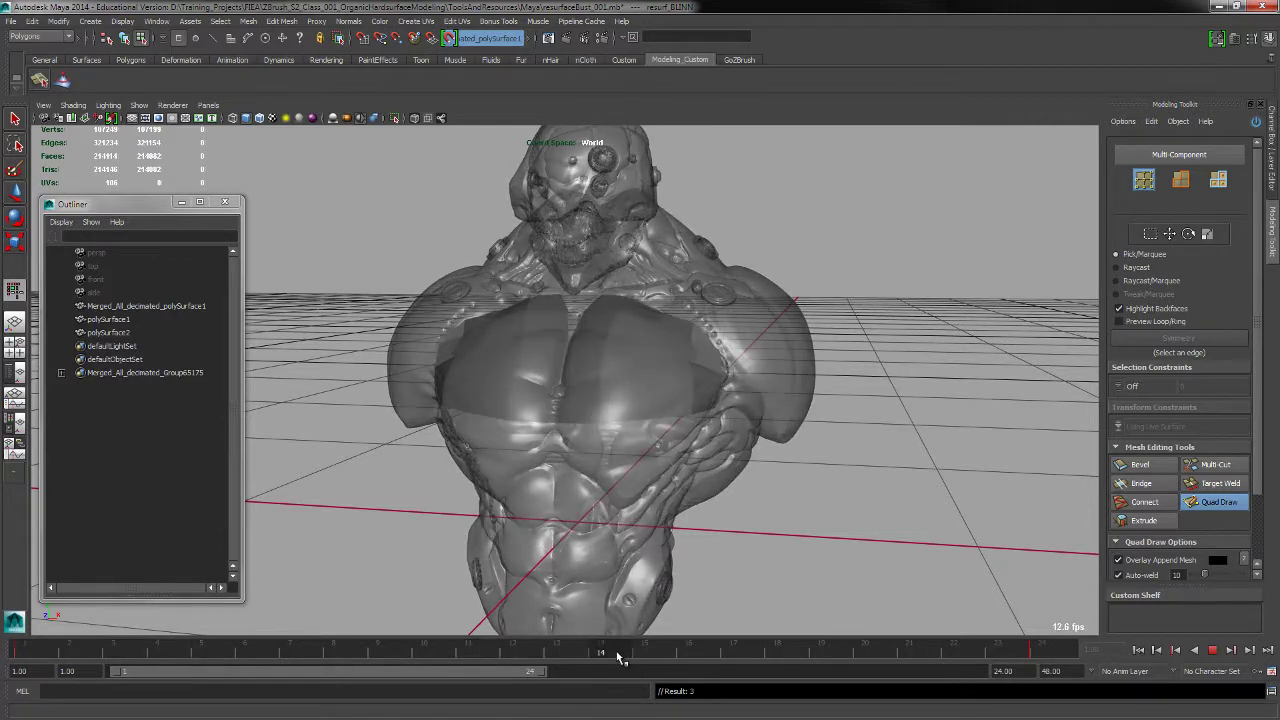
drag(686, 664, 652, 664)
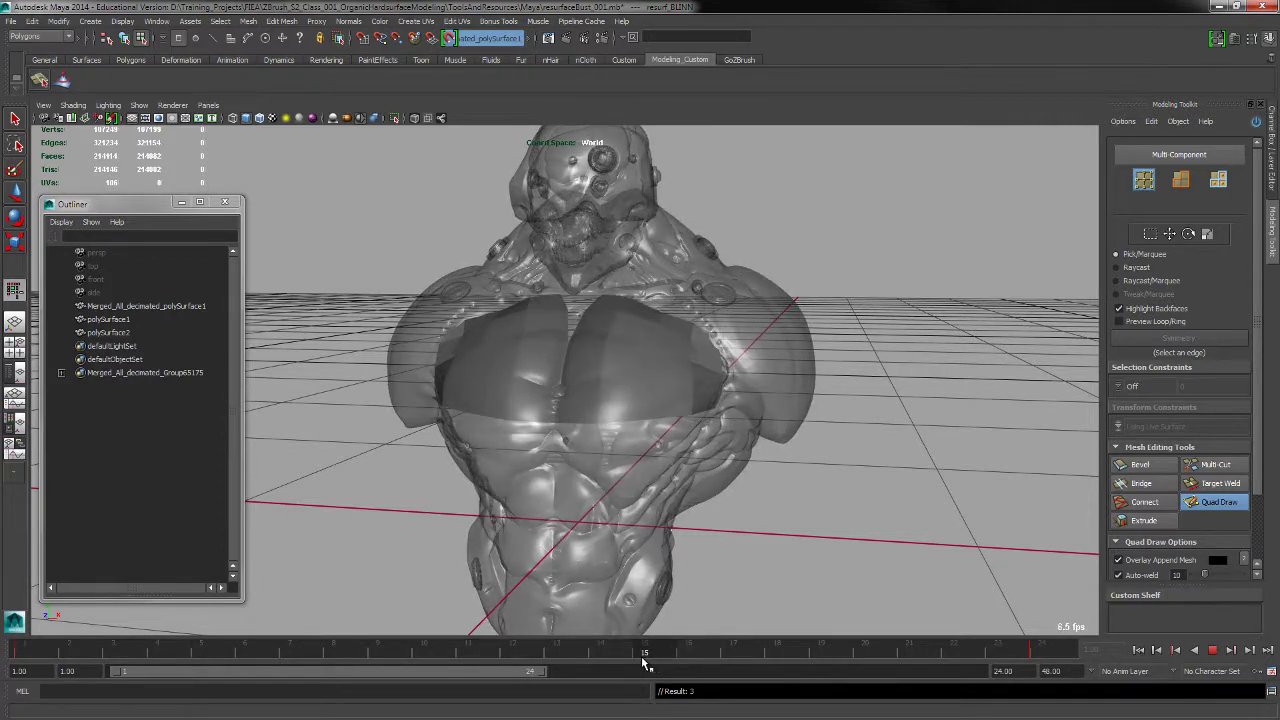
key(alt+v)
alt+drag(814, 529, 639, 614)
alt+middle_drag(652, 640, 617, 676)
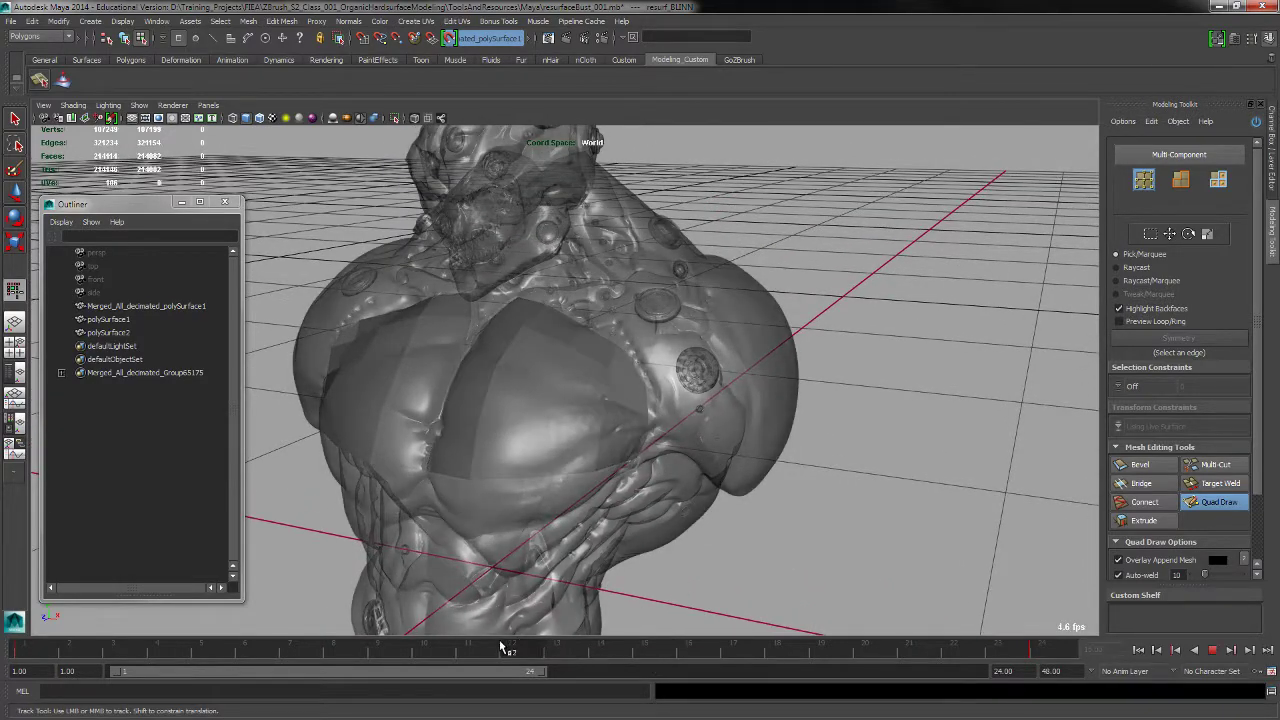
alt+drag(716, 507, 650, 450)
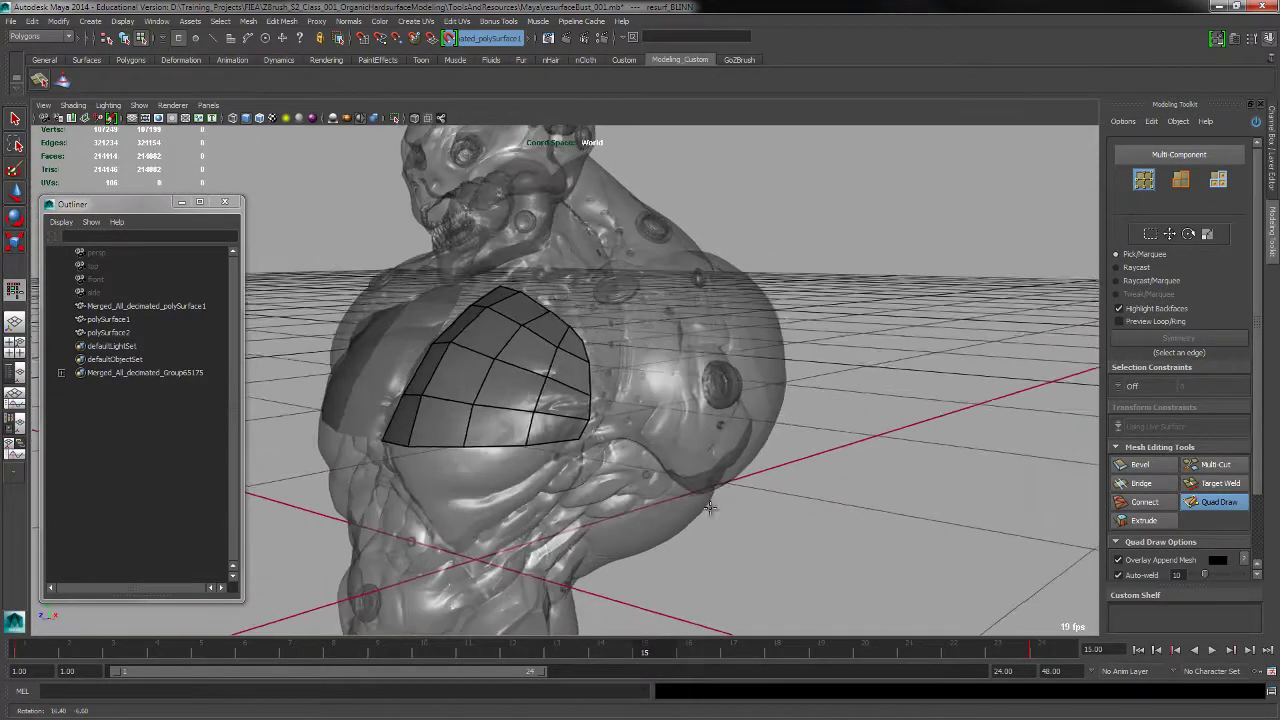
Set Backface Culling to full in the mesh component display attributes of Merged_All_decimated_polySurface1, and close the attributes
click(158, 306)
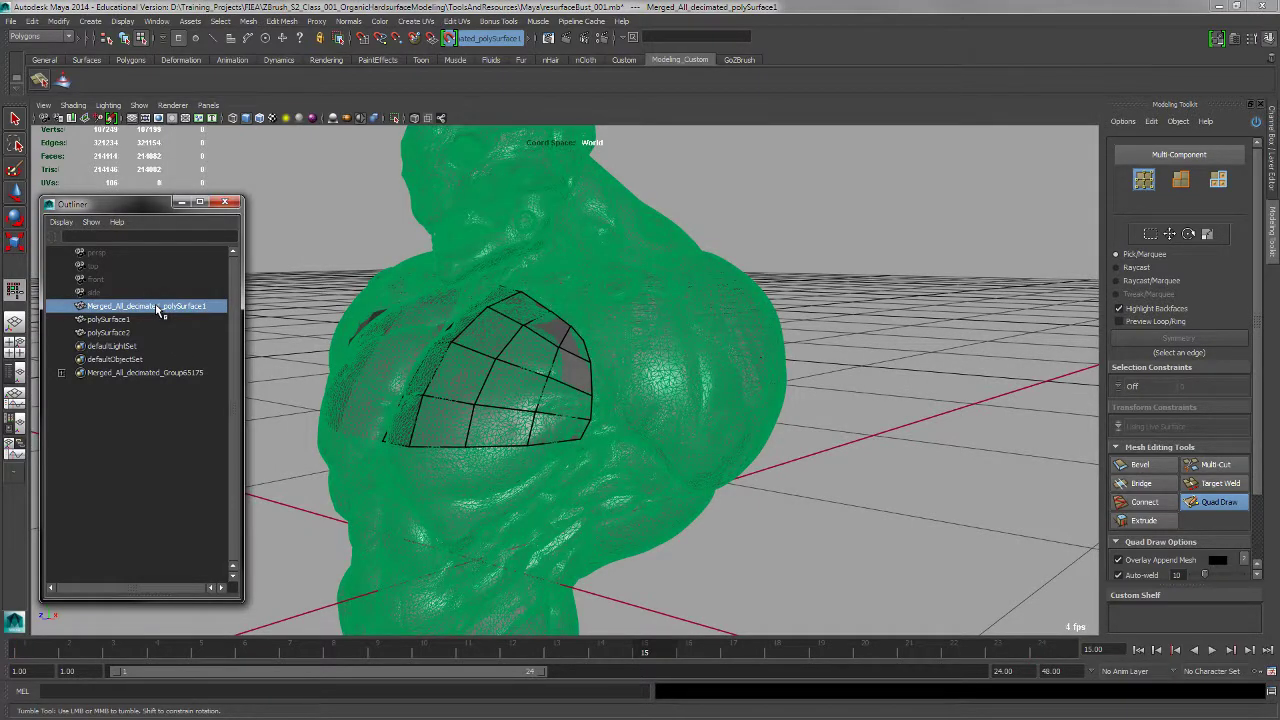
key(ctrl+a)
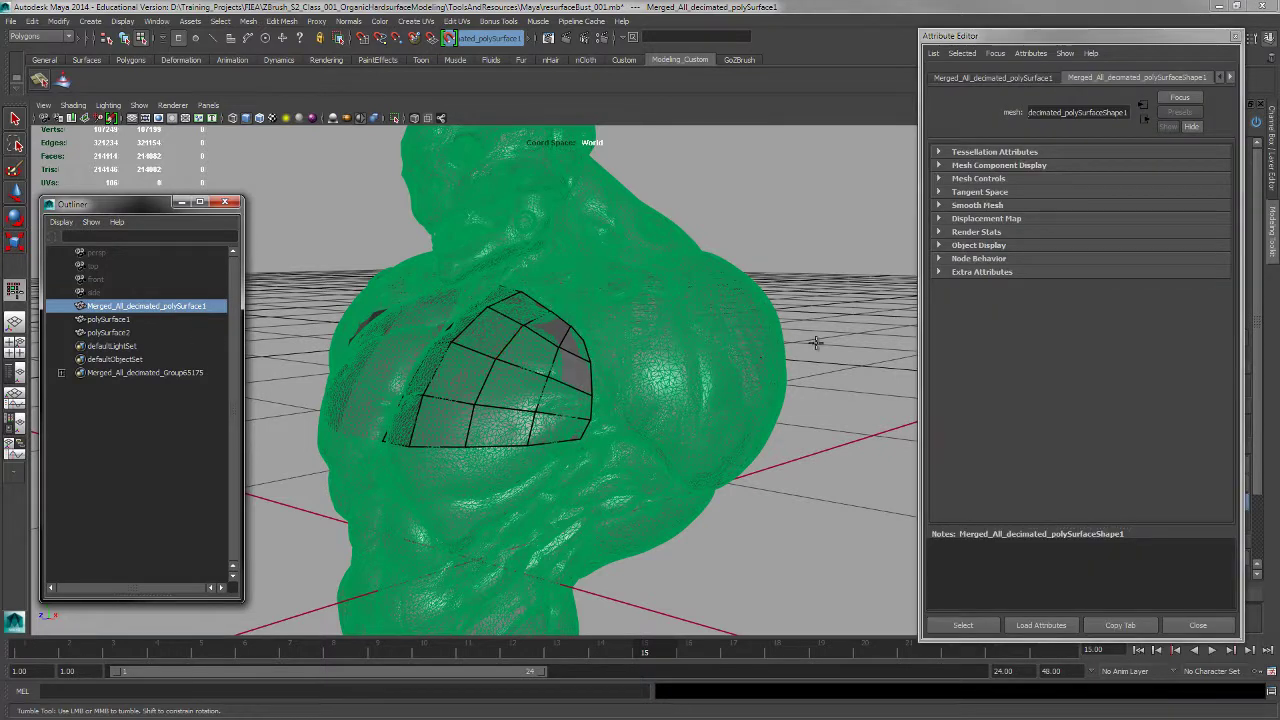
click(939, 246)
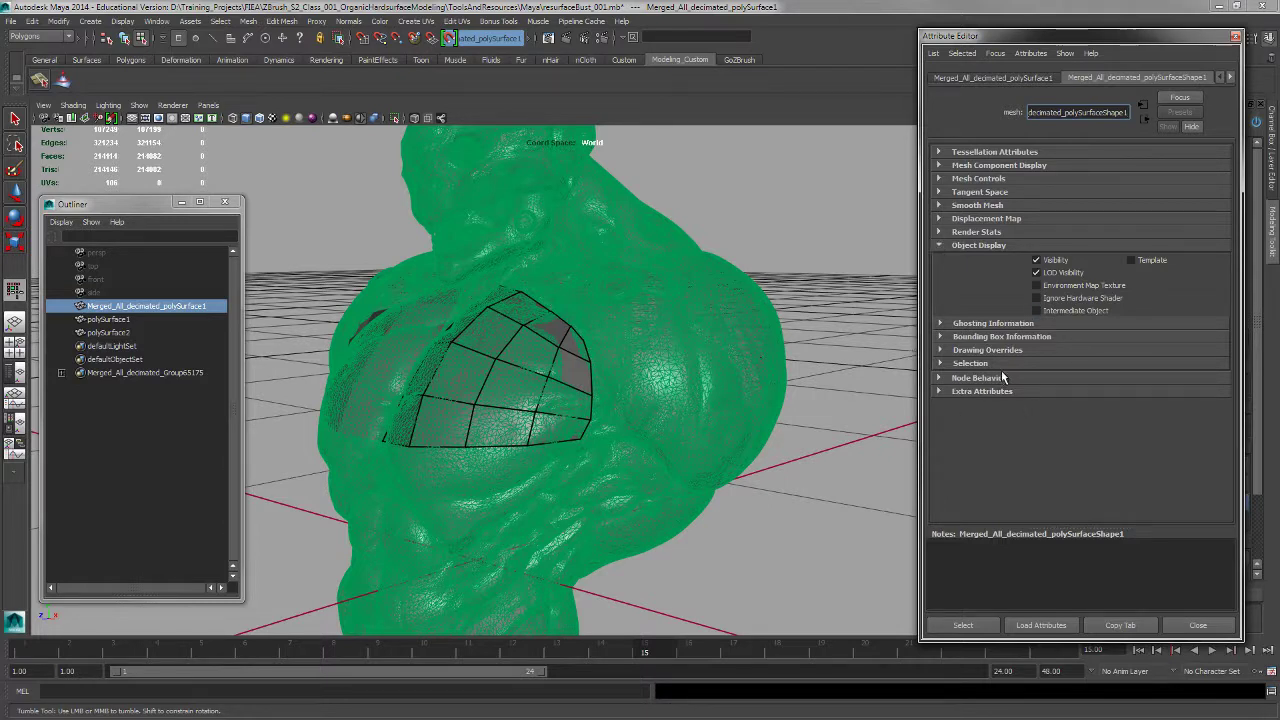
click(940, 246)
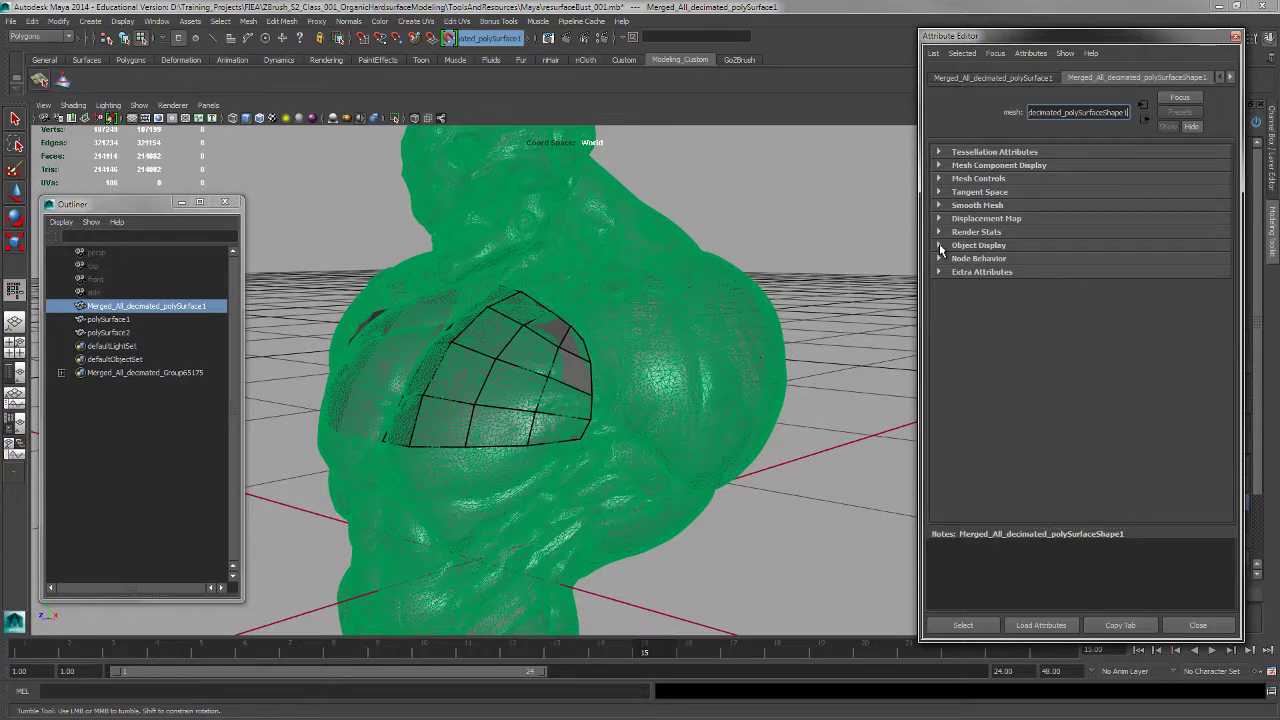
click(938, 166)
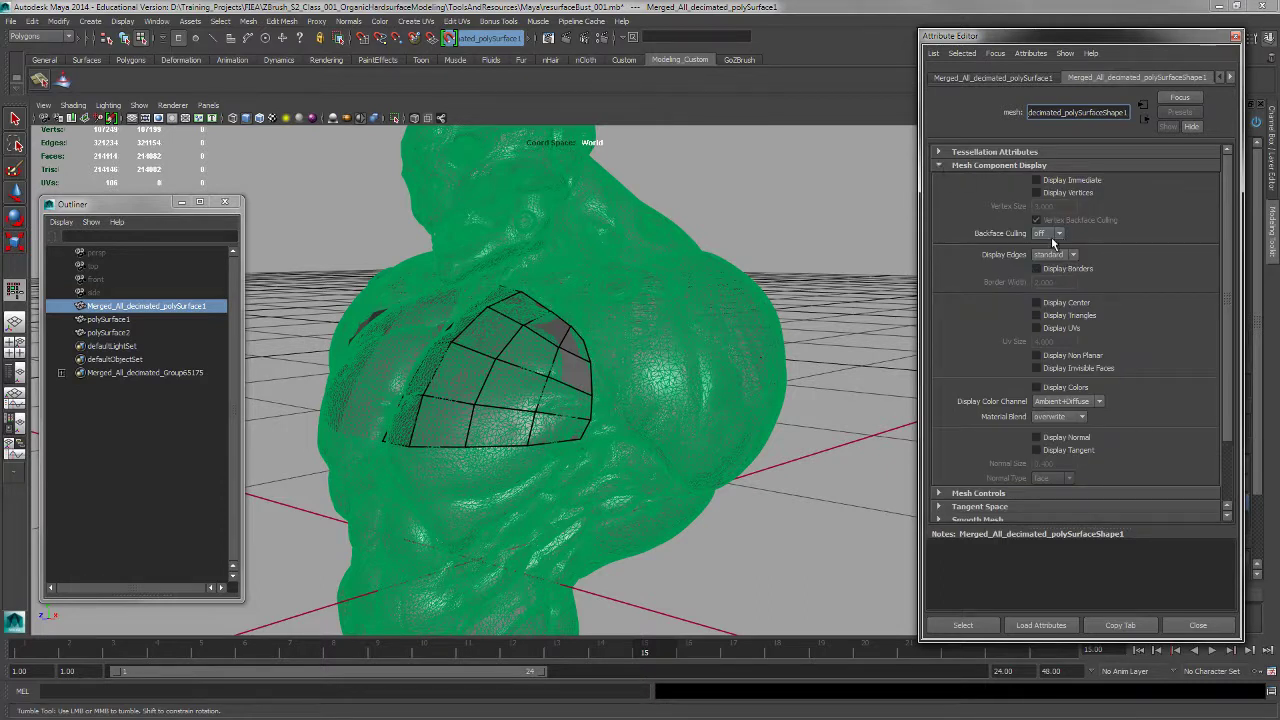
click(1059, 234)
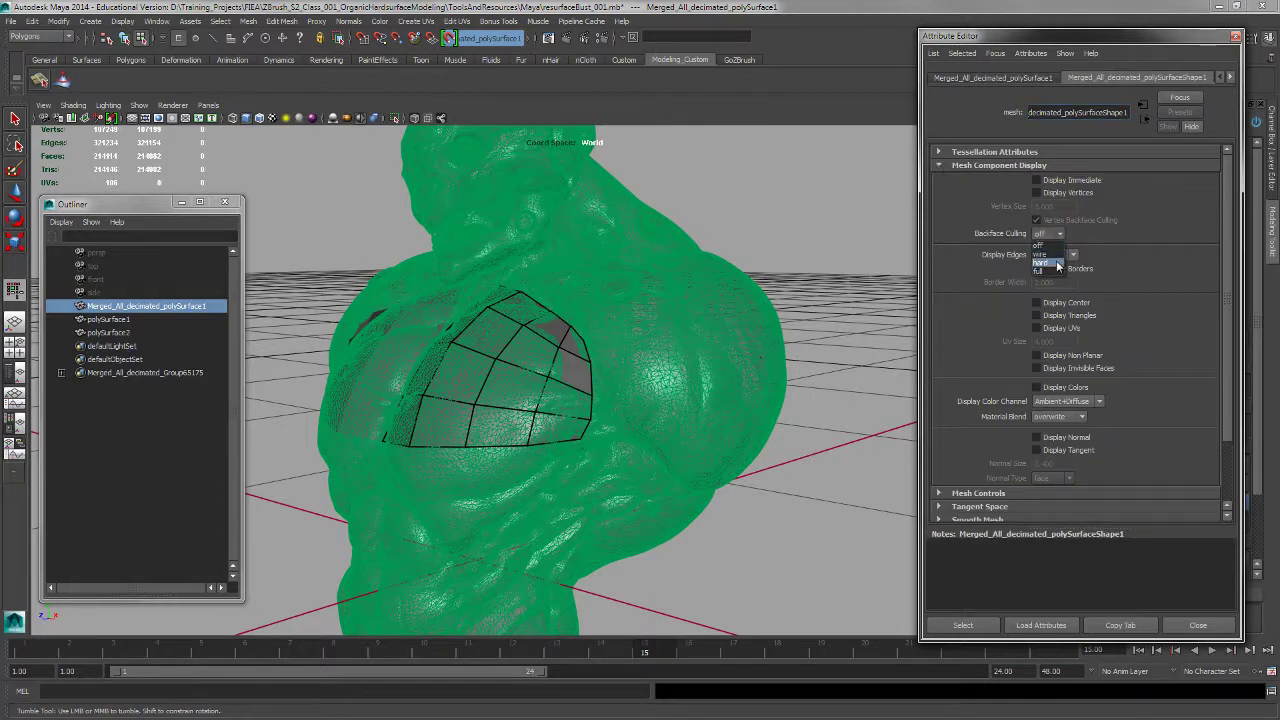
click(1054, 273)
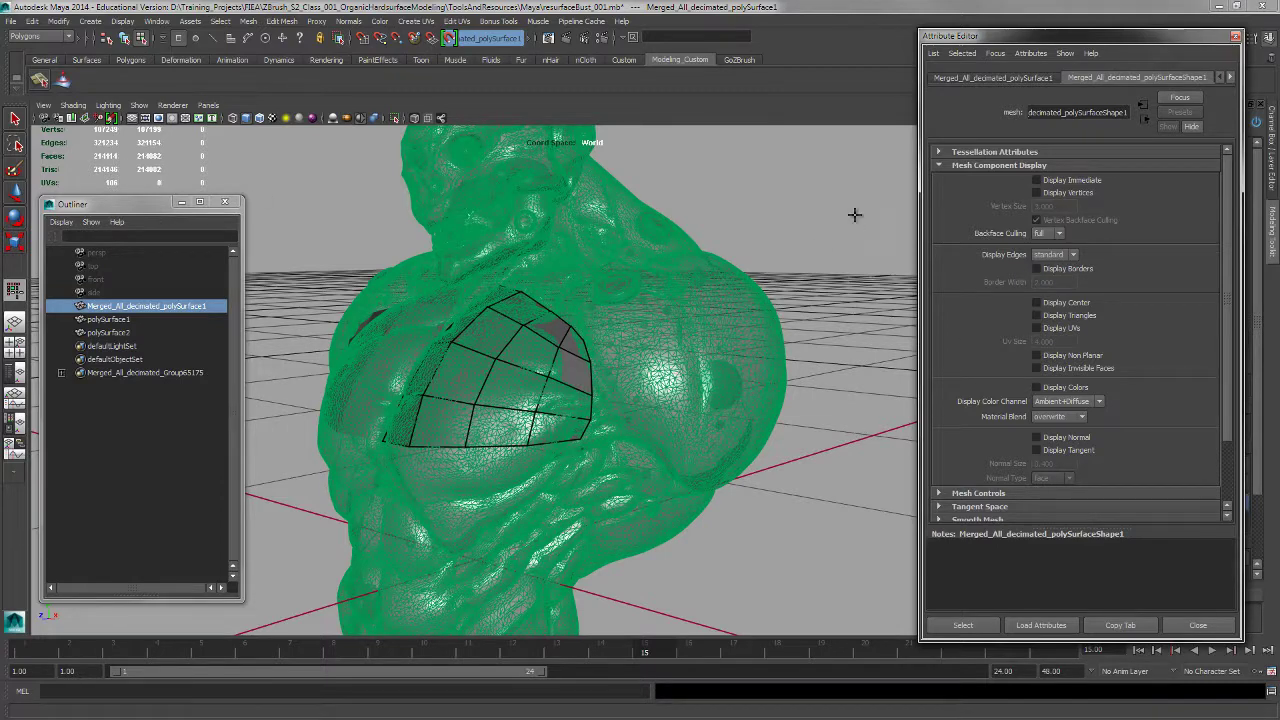
click(1236, 37)
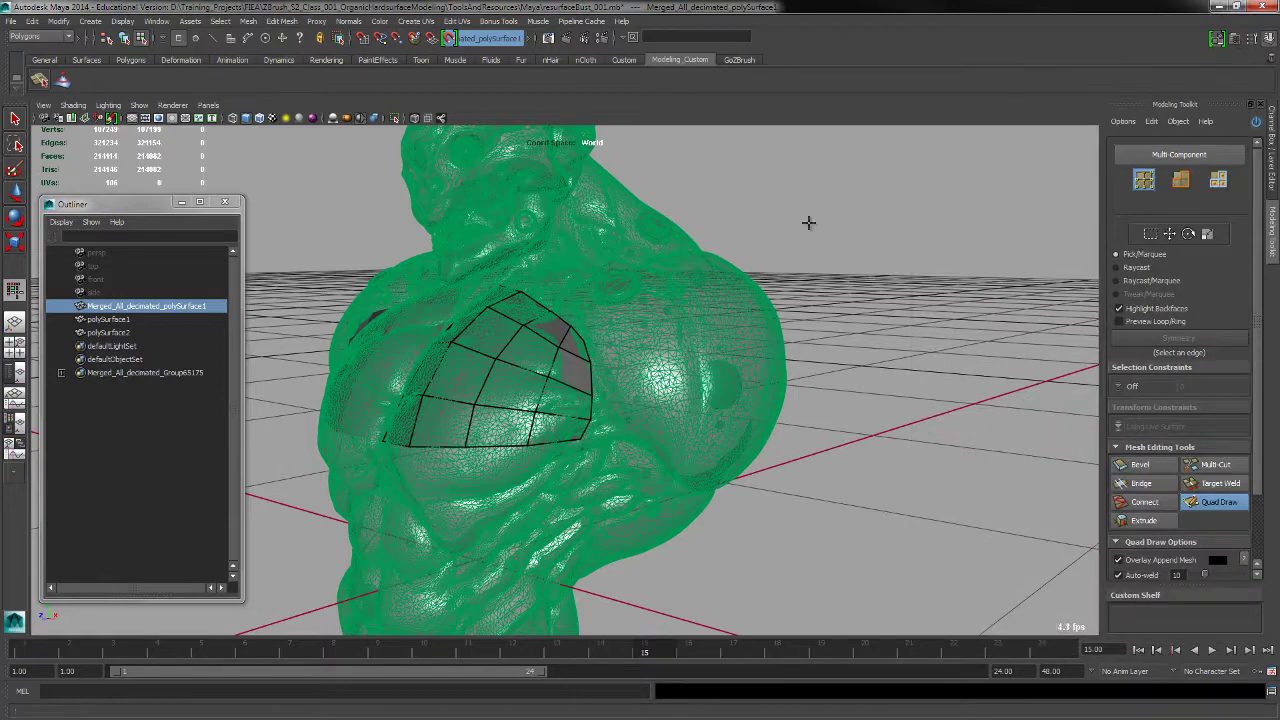
Select polySurface1, play the transparency animation, and stop at frame 3 to inspect the bust's head and chest up close
click(110, 319)
alt+drag(520, 320, 720, 420)
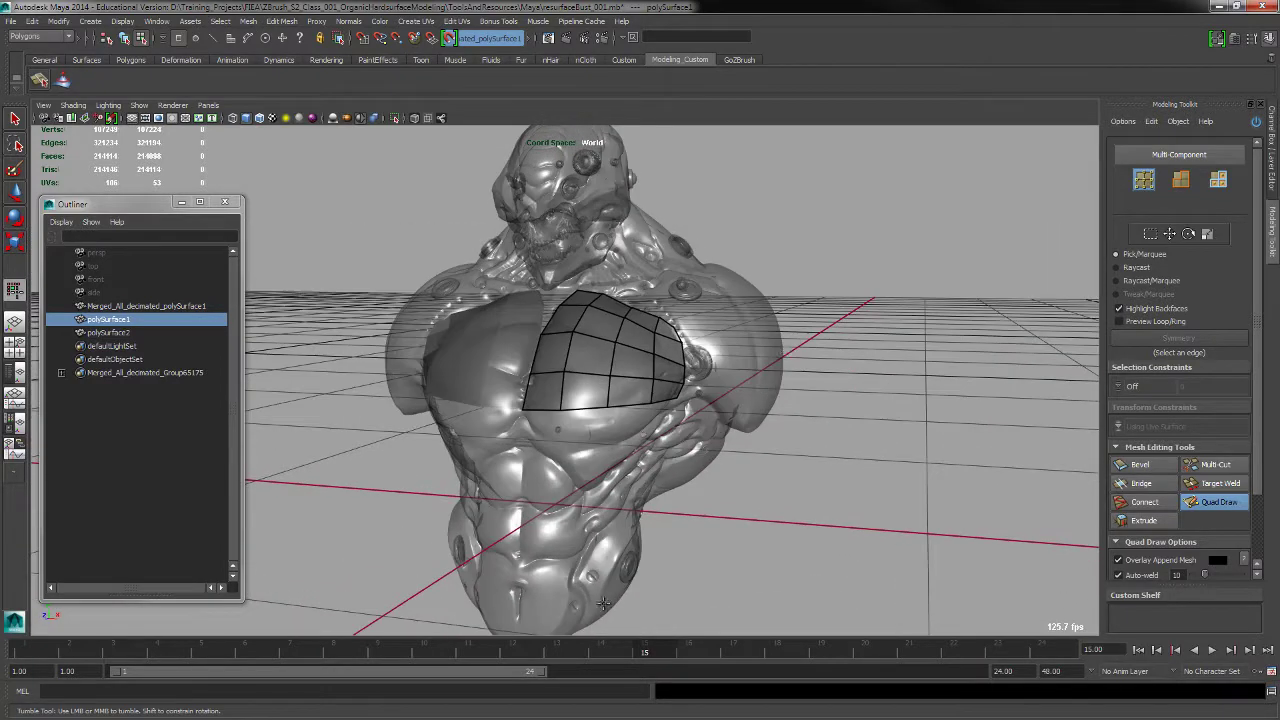
key(alt+v)
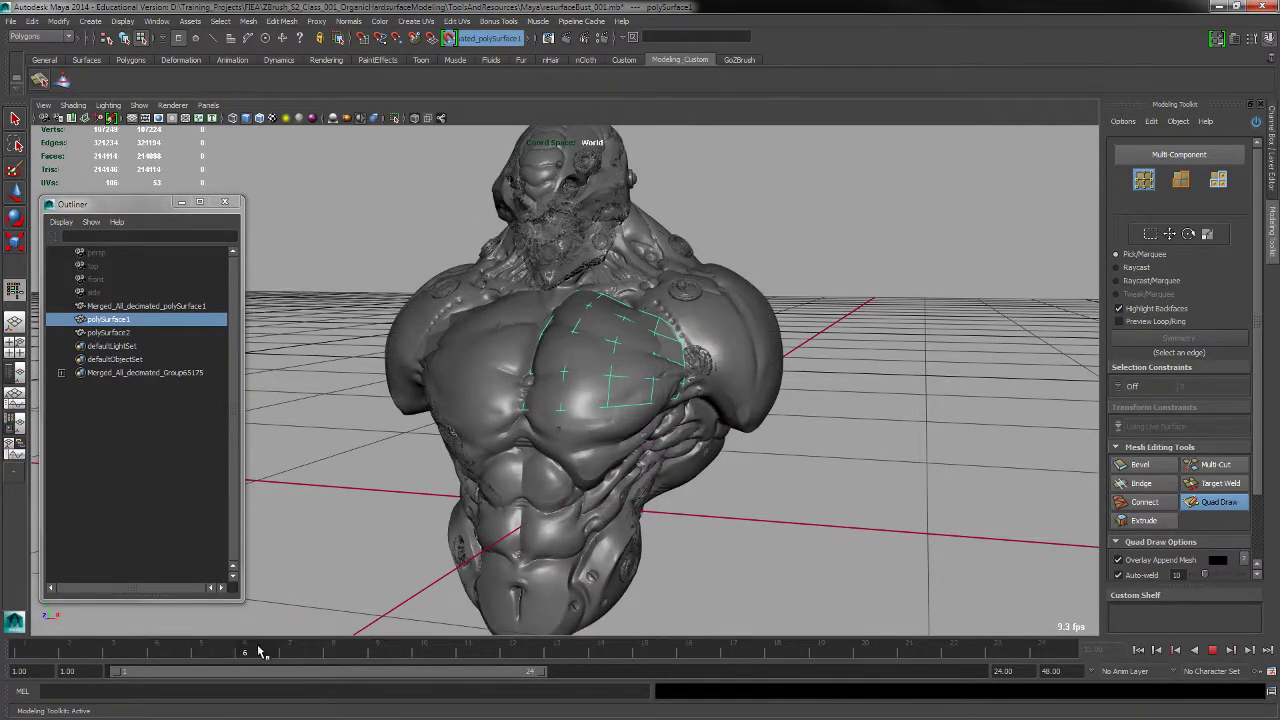
key(alt+v)
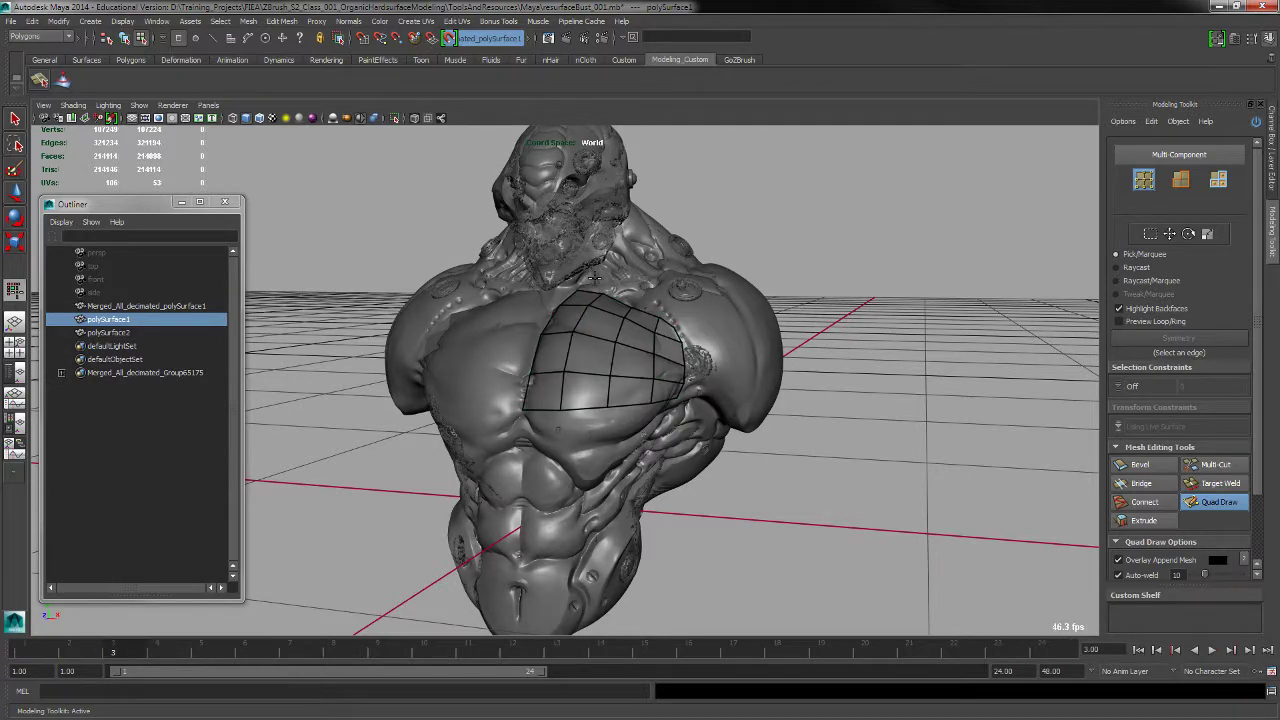
alt+drag(544, 249, 533, 316)
alt+right_drag(533, 316, 690, 362)
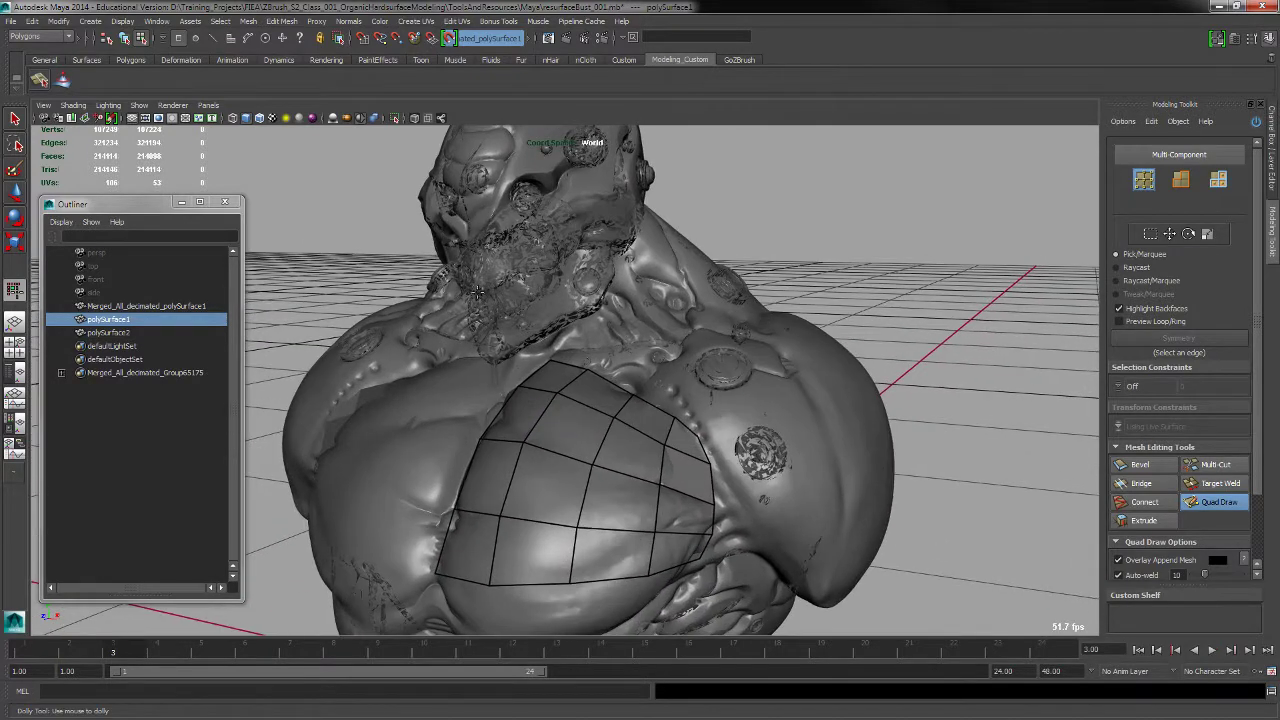
alt+middle_drag(590, 263, 592, 314)
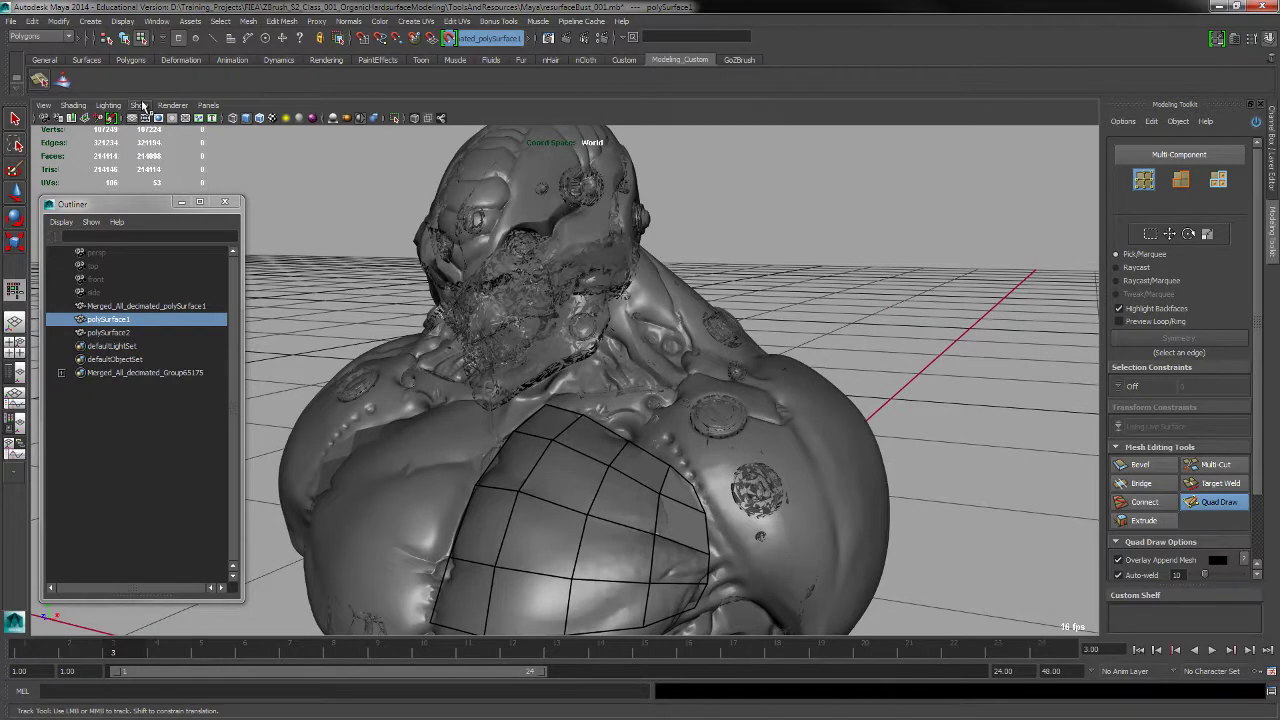
Open the Viewport 2.0 renderer settings and try the Simple and Object Sorting transparency algorithms
click(172, 105)
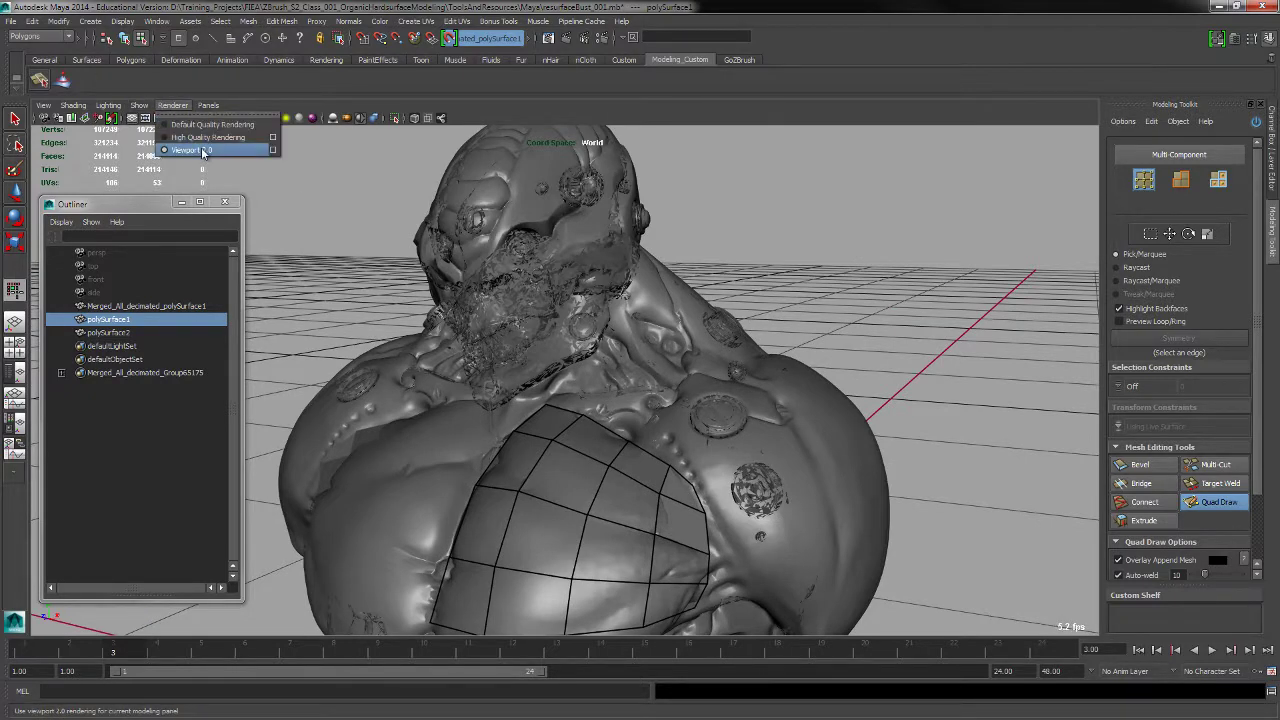
click(250, 150)
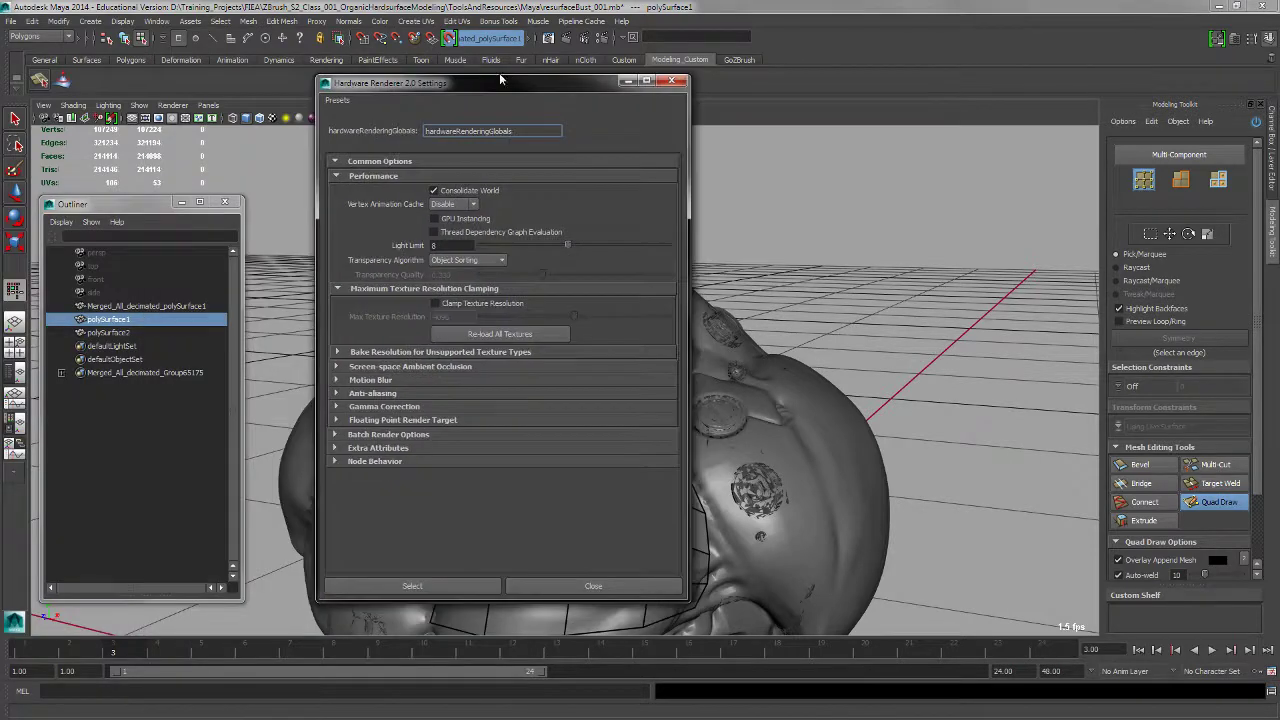
drag(535, 108, 338, 110)
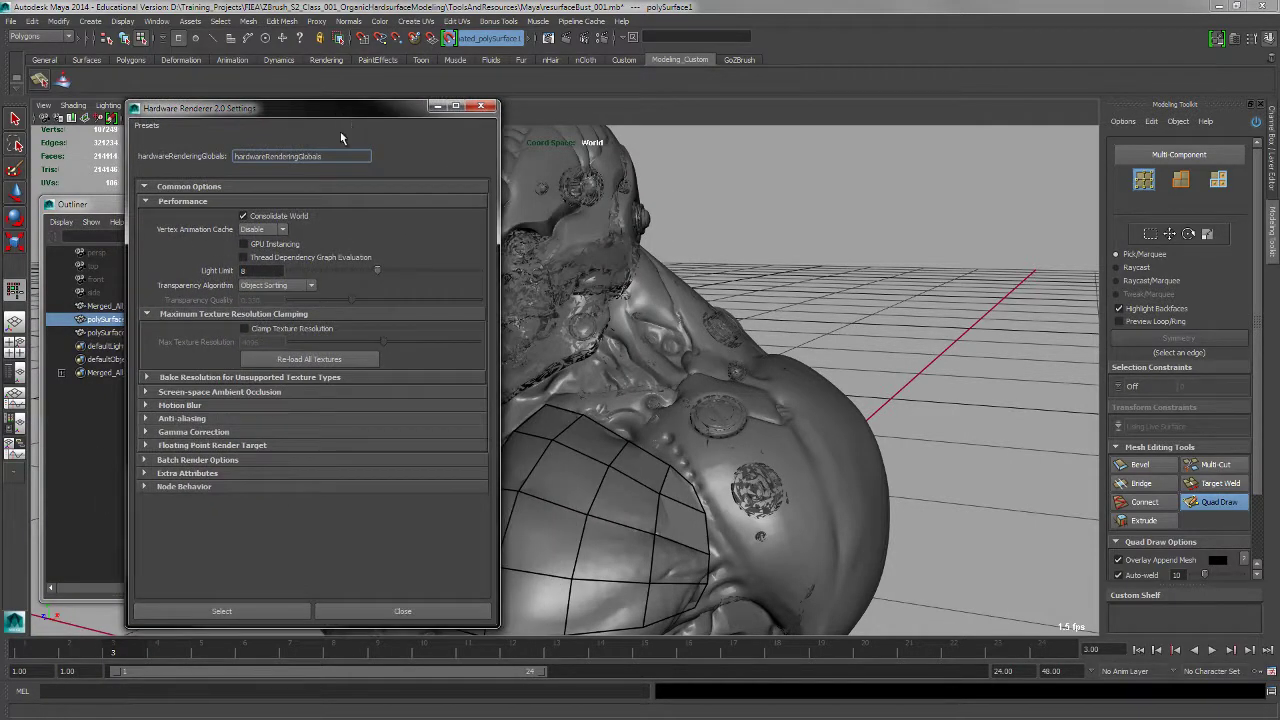
click(300, 286)
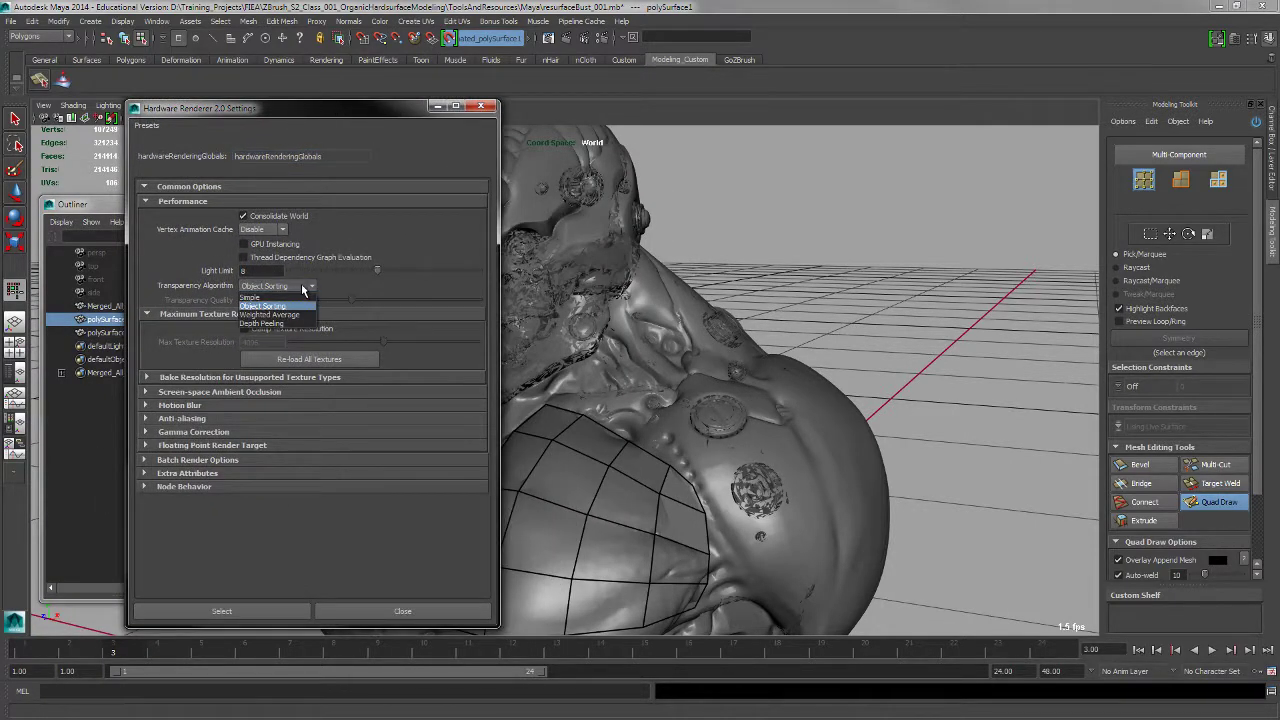
click(284, 297)
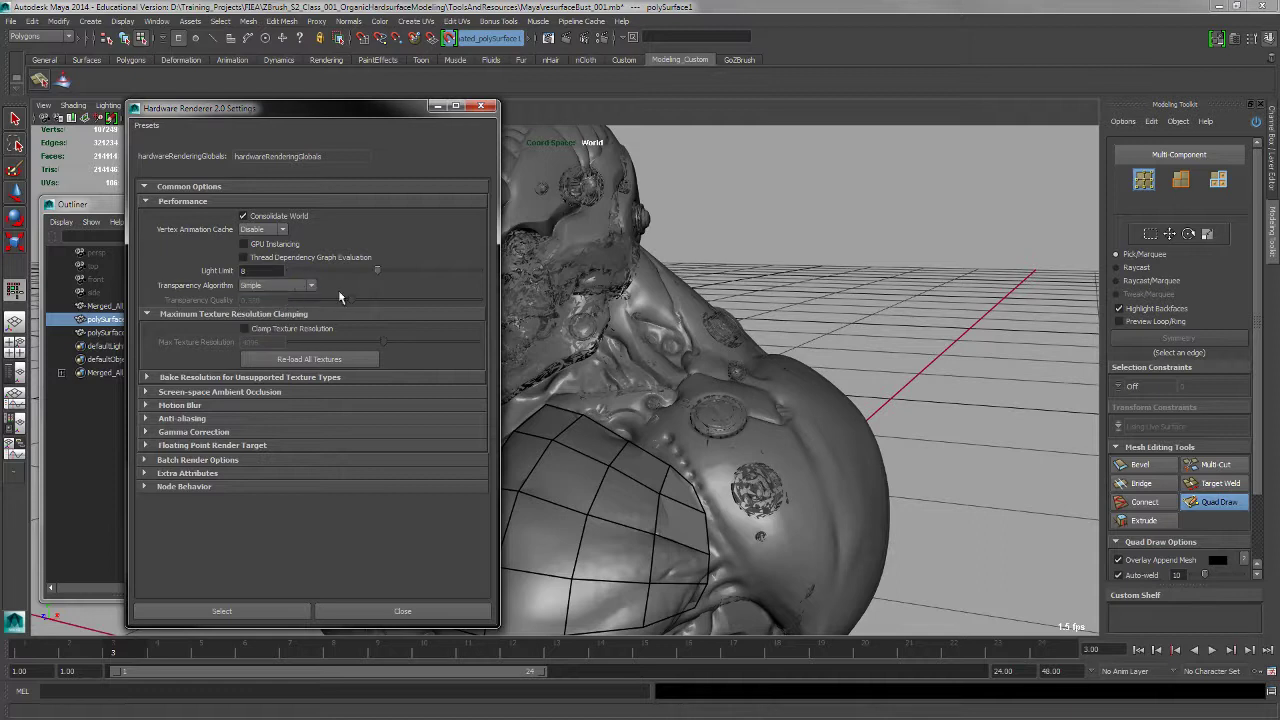
drag(402, 112, 356, 109)
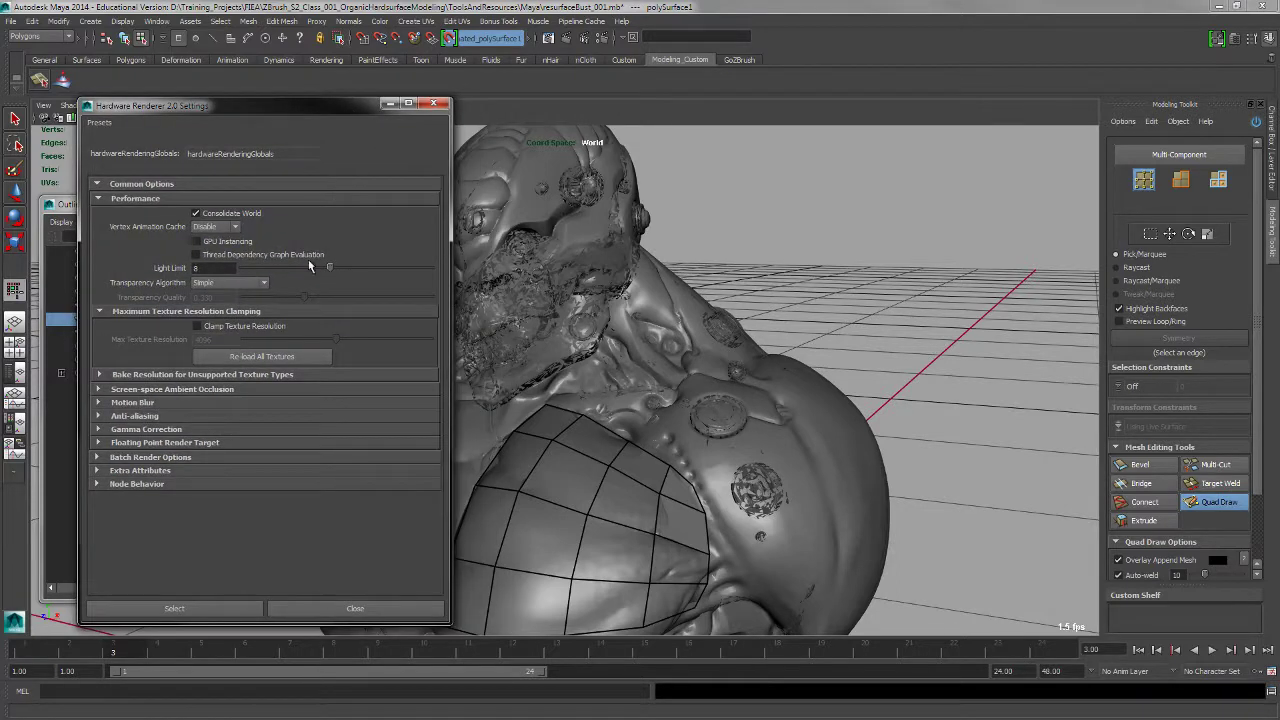
click(264, 283)
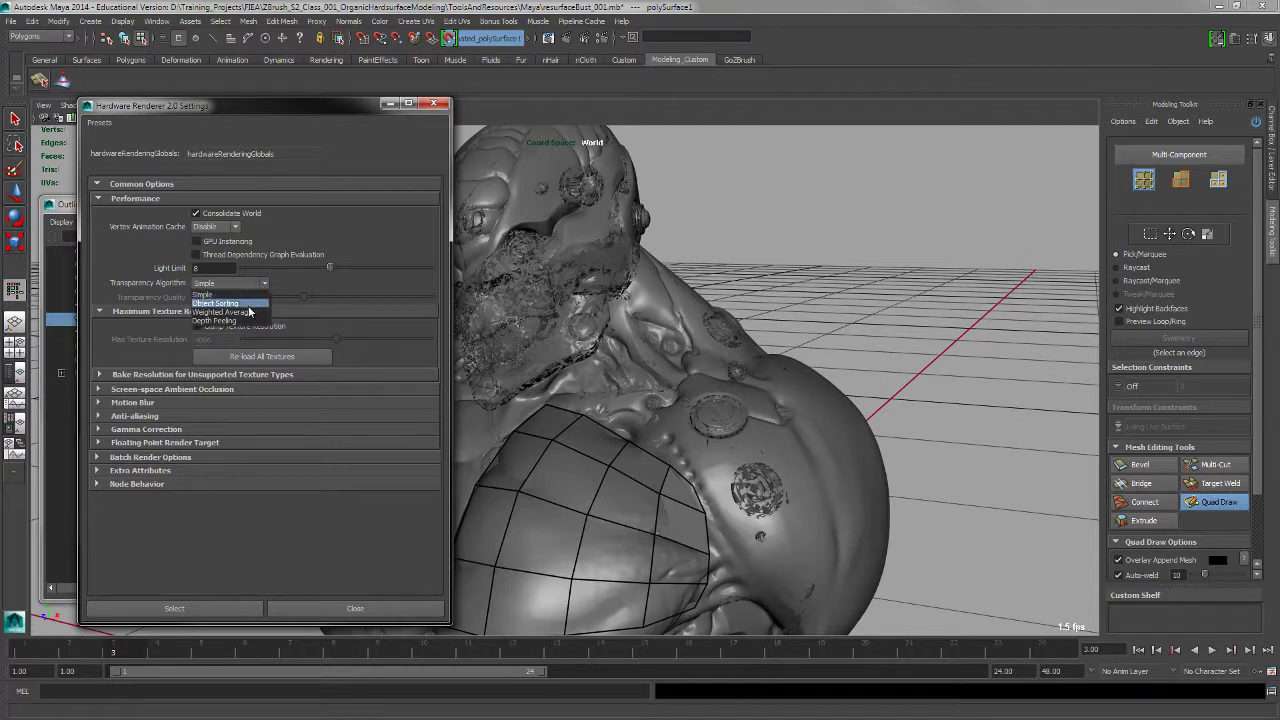
click(247, 305)
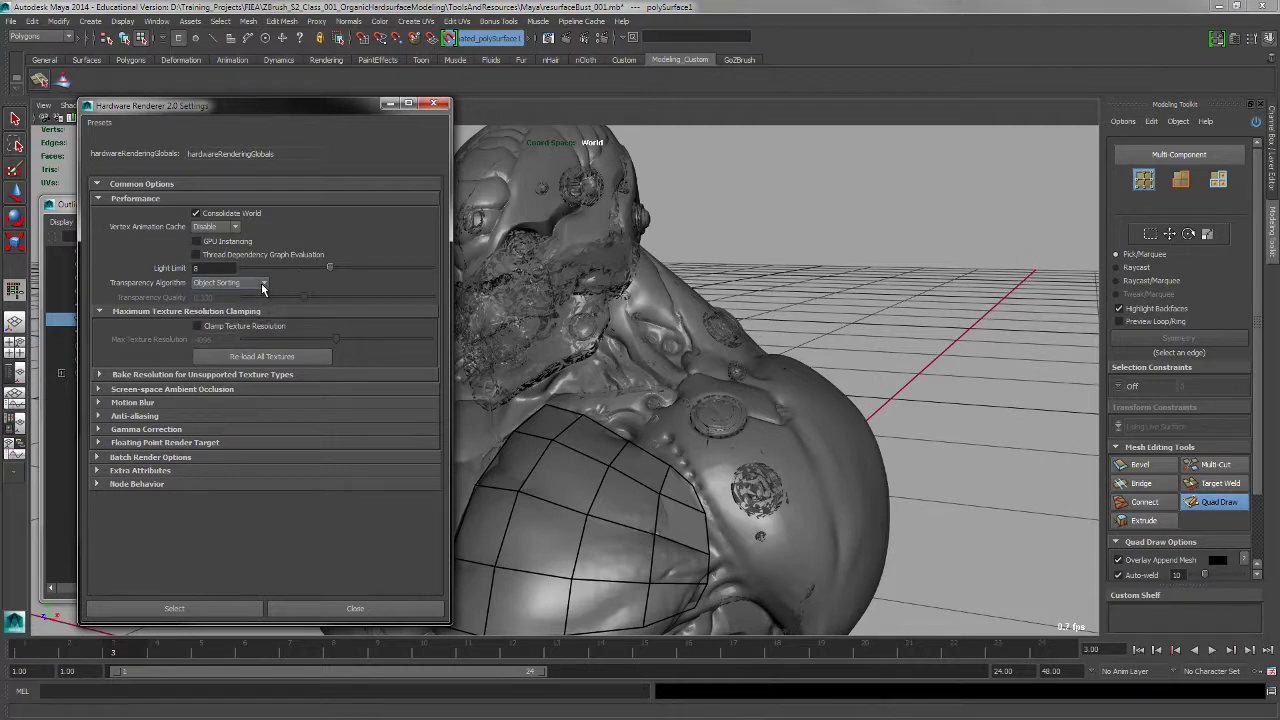
Compare the Weighted Average and Depth Peeling transparency algorithms on the bust, ending on Weighted Average
click(262, 287)
click(264, 297)
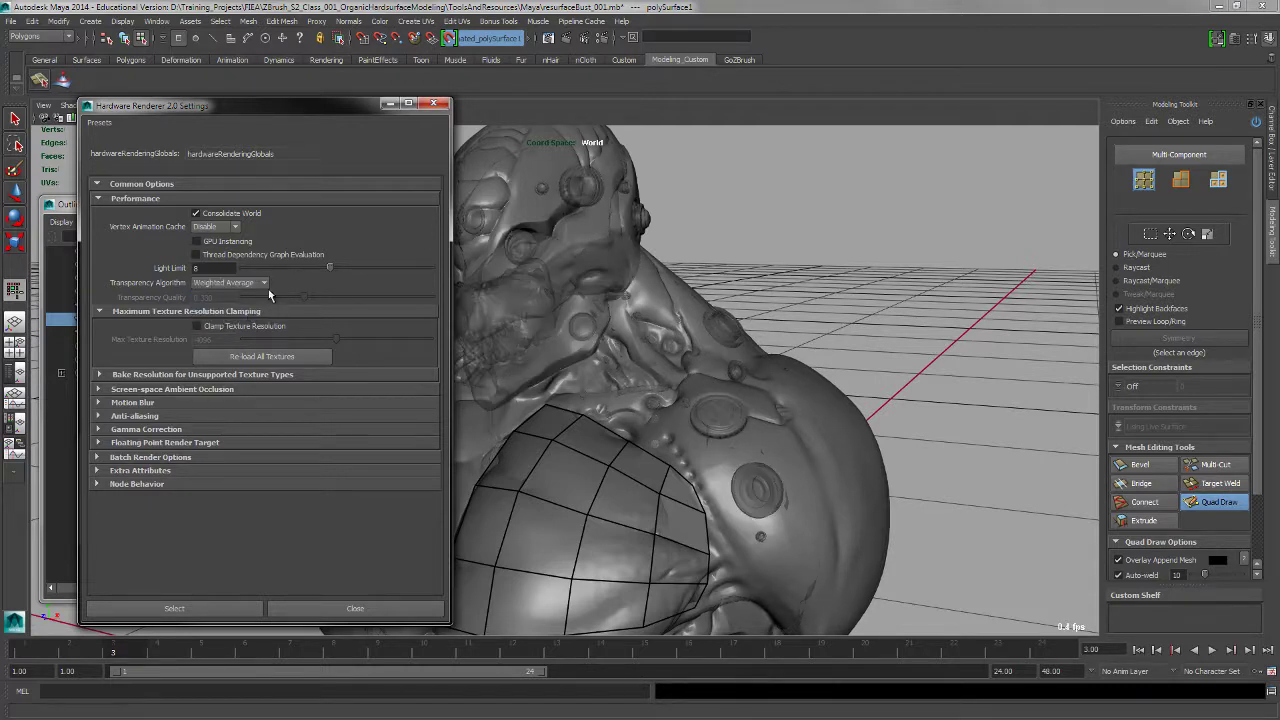
click(264, 288)
click(236, 324)
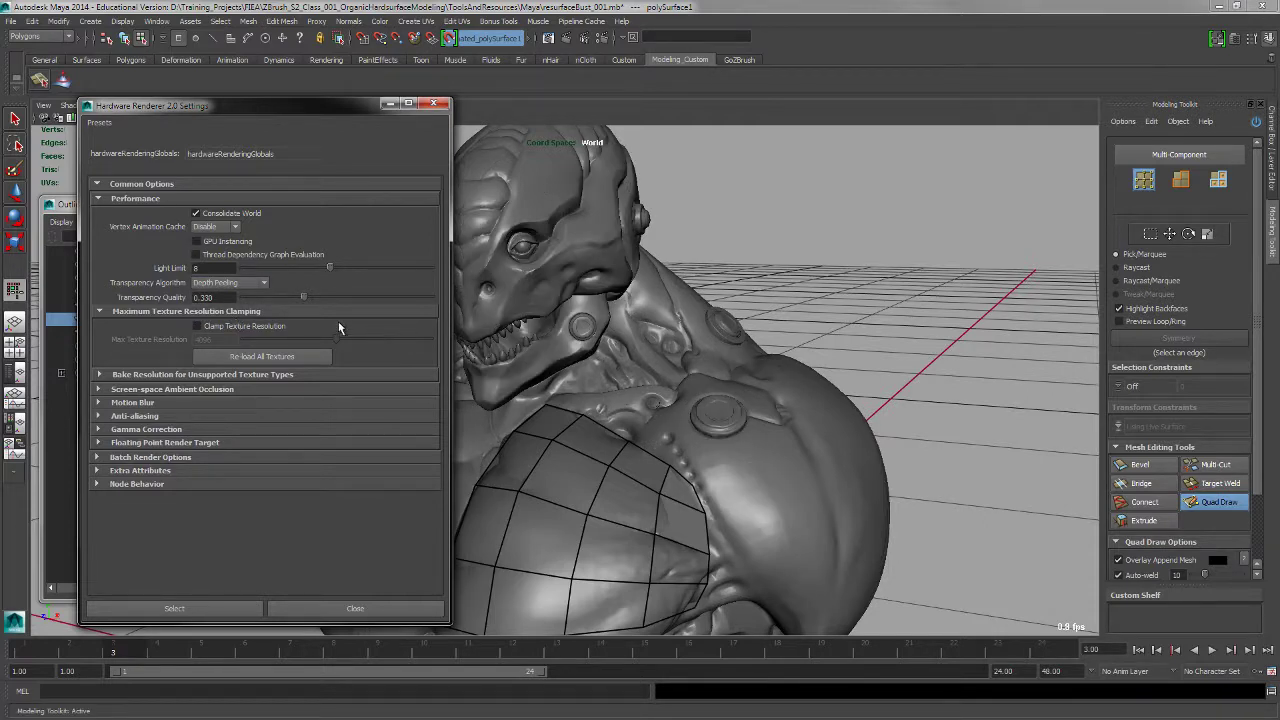
click(262, 287)
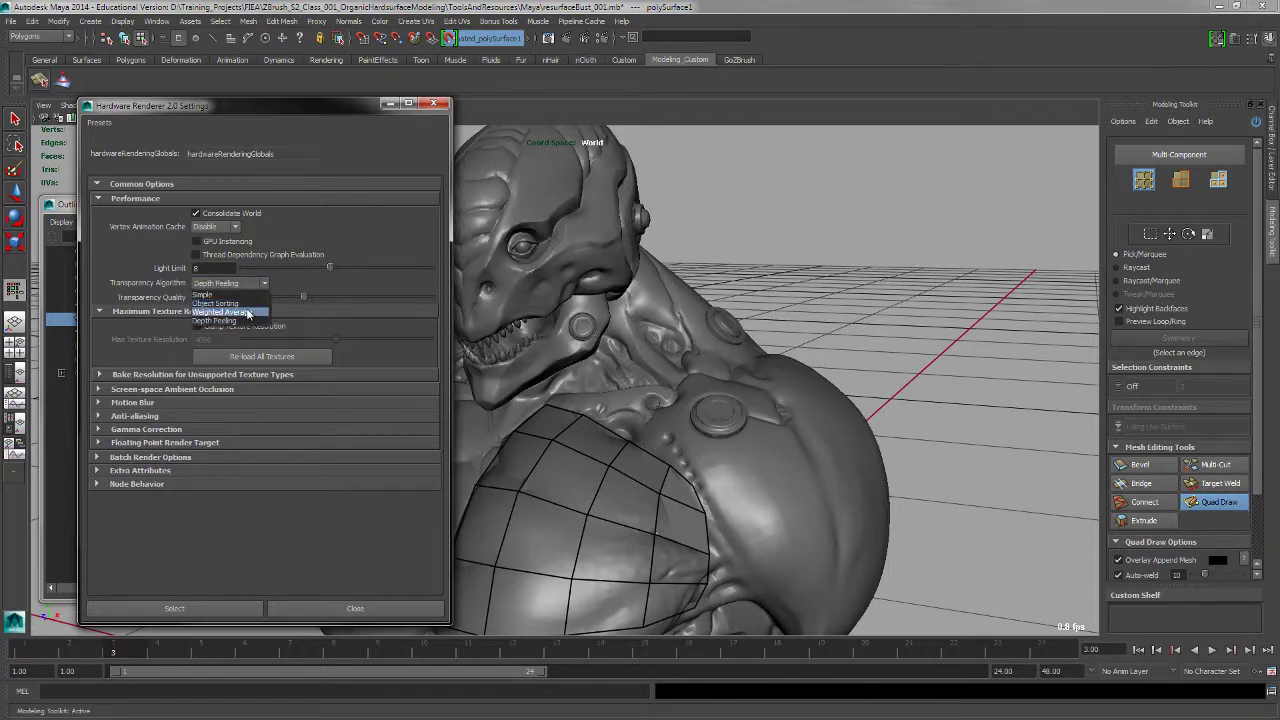
click(248, 313)
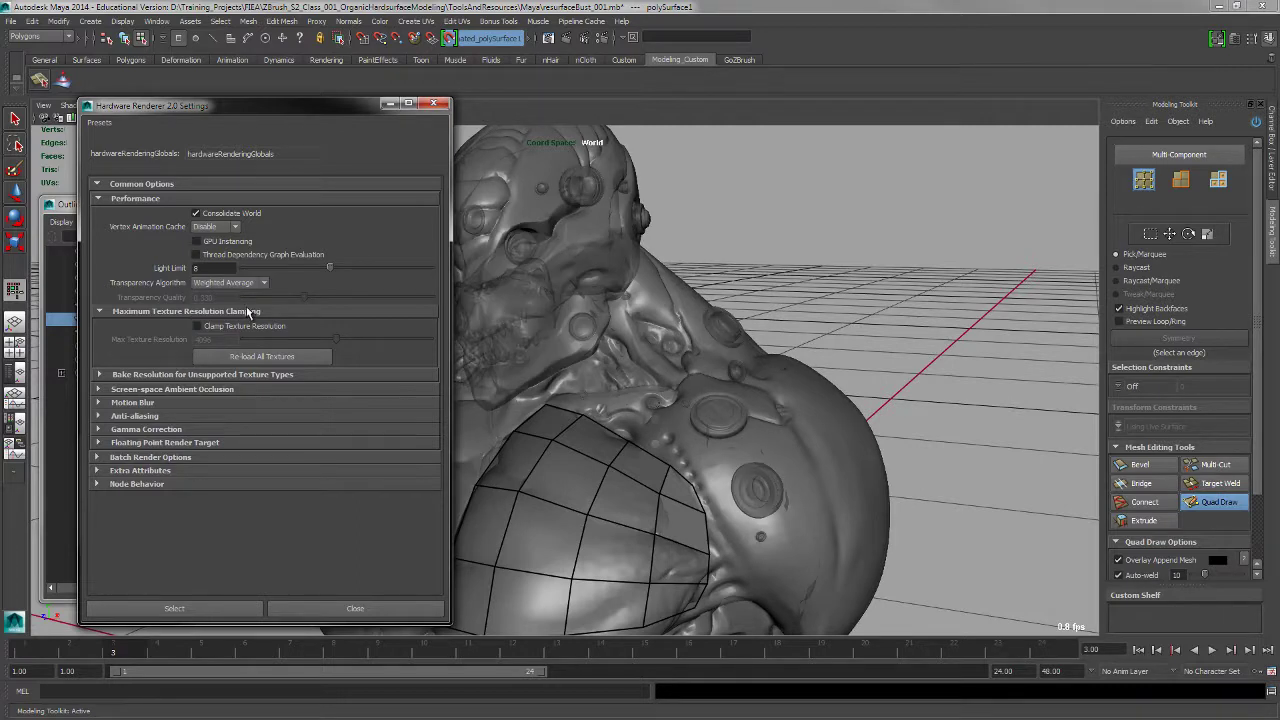
Set Depth Peeling with a Transparency Quality of 0.852, and preview the semi-transparent bust at frame 13
click(266, 283)
click(234, 321)
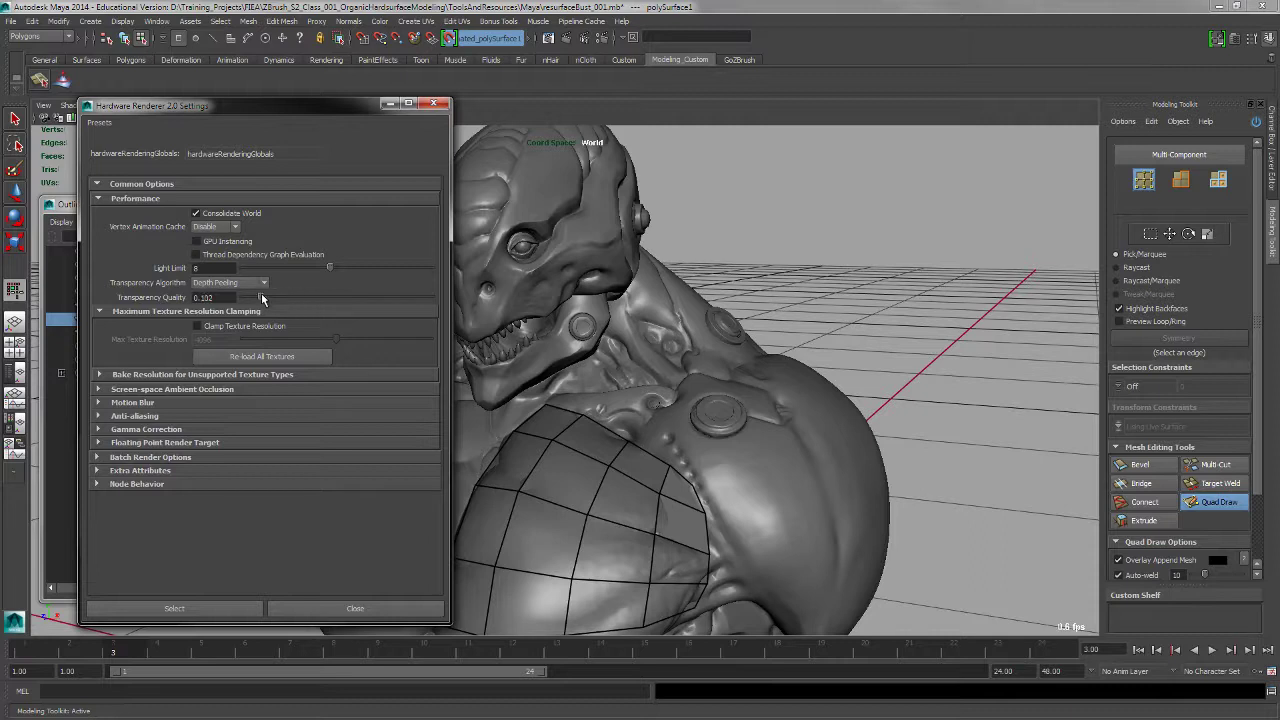
drag(385, 298, 407, 298)
drag(121, 650, 581, 656)
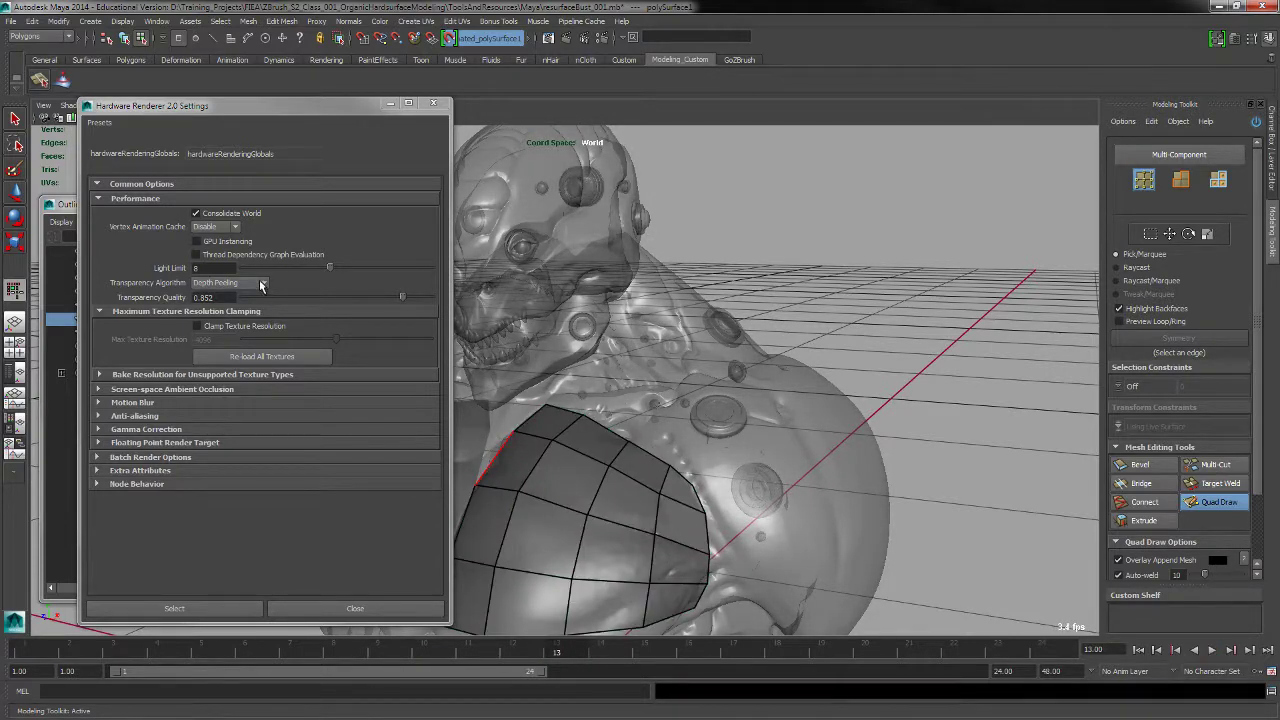
Set the Transparency Algorithm to Weighted Average, preview it back at frame 3, and close the renderer settings
click(230, 282)
click(246, 314)
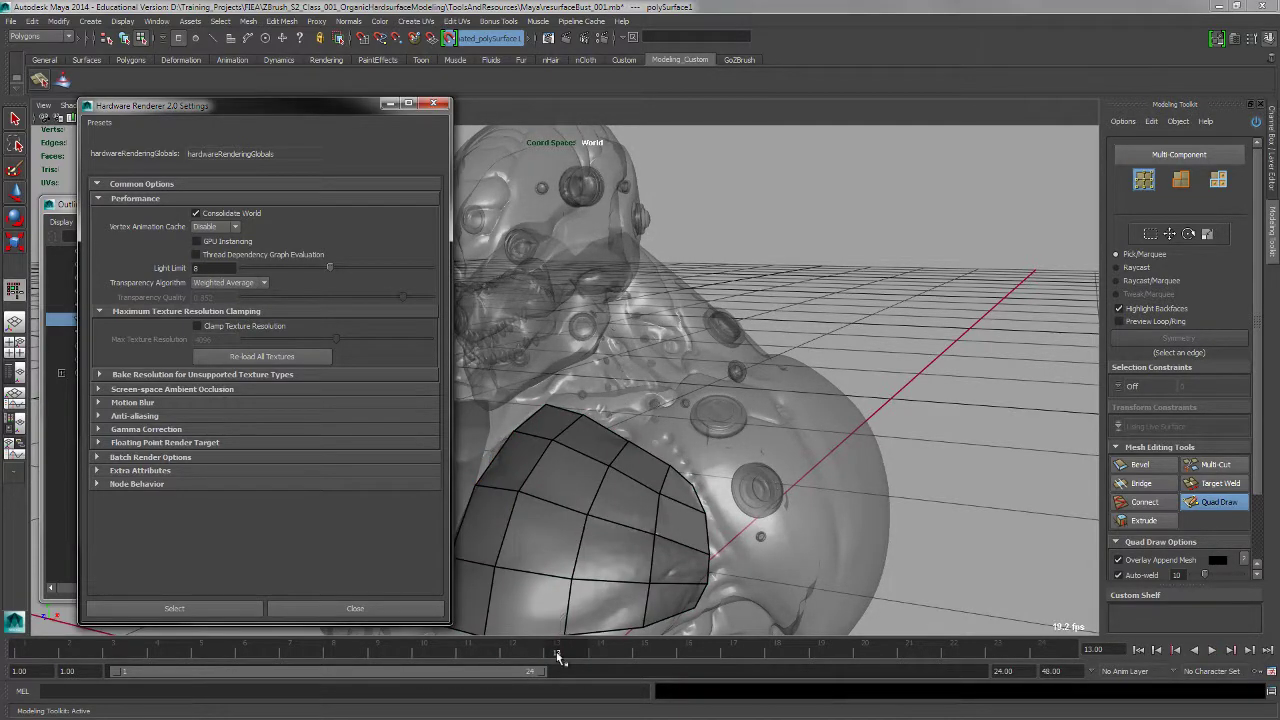
mouse_move(557, 653)
mouse_down()
mouse_move(200, 664)
mouse_move(20, 652)
mouse_move(324, 665)
mouse_move(73, 657)
mouse_move(115, 656)
mouse_up()
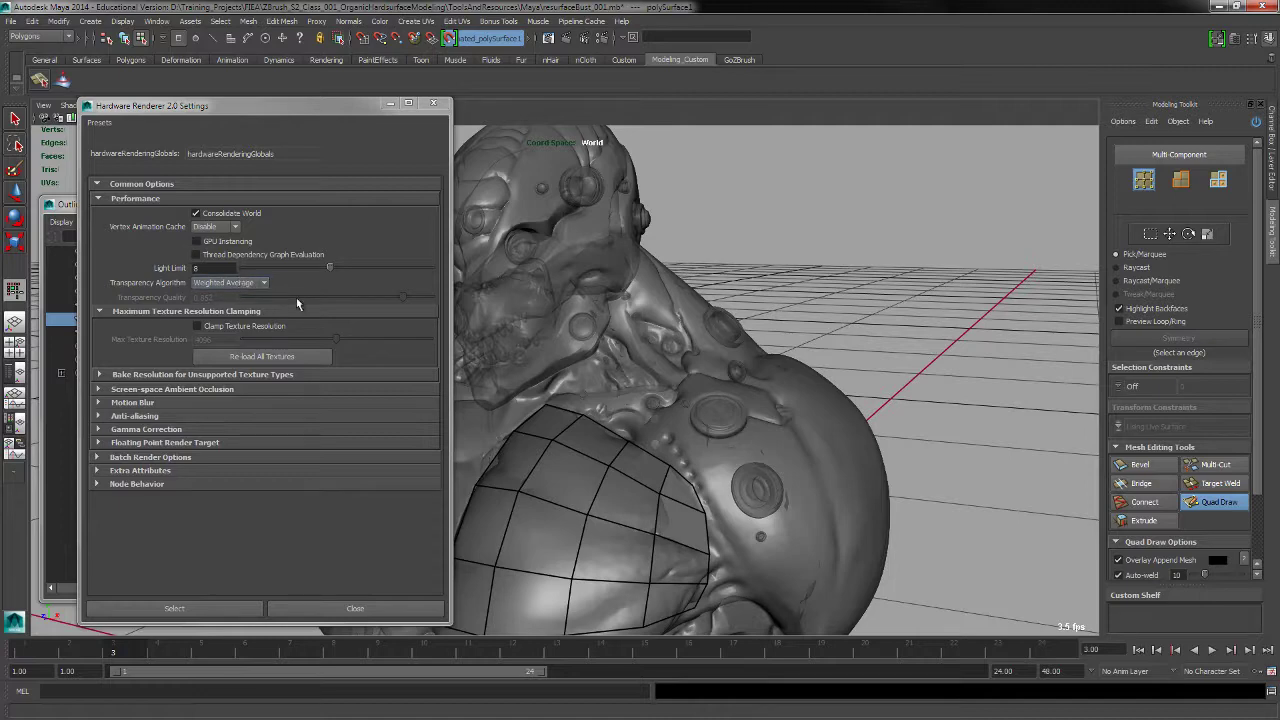
click(433, 103)
alt+drag(823, 296, 750, 310)
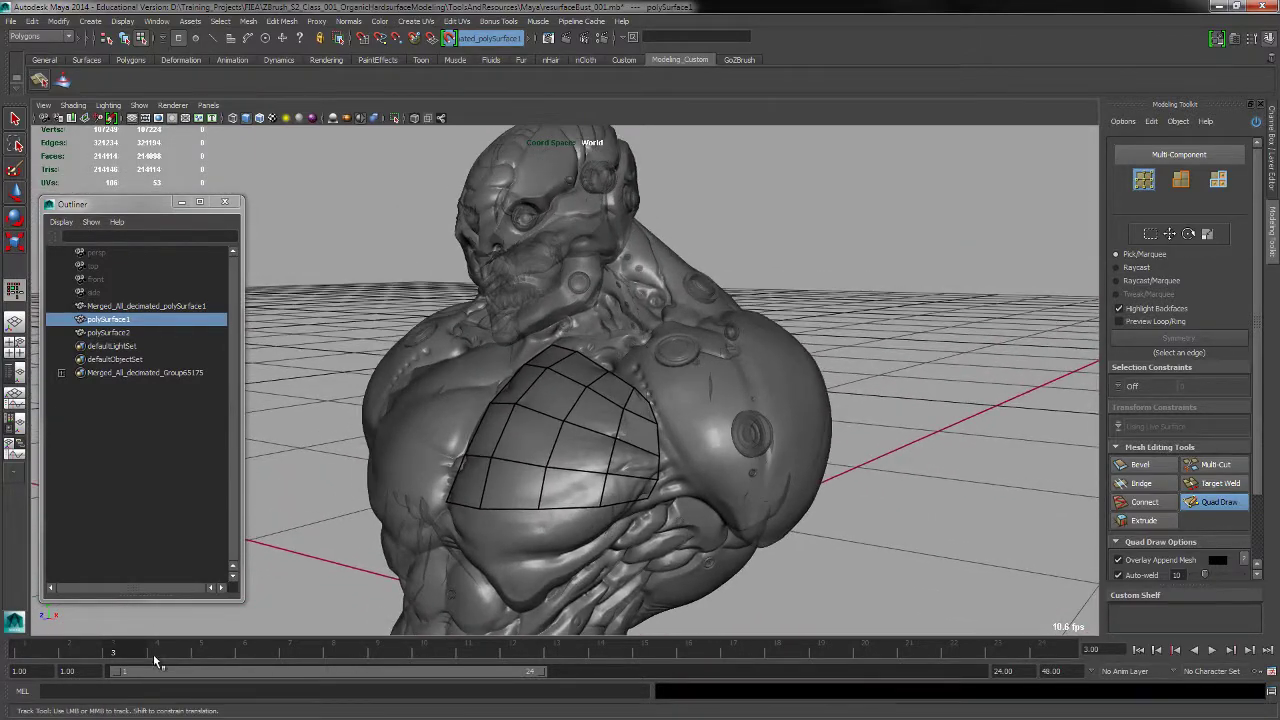
Play through the transparency animation and stop at frame 1, with the bust fully opaque and viewed from the front
key(alt+v)
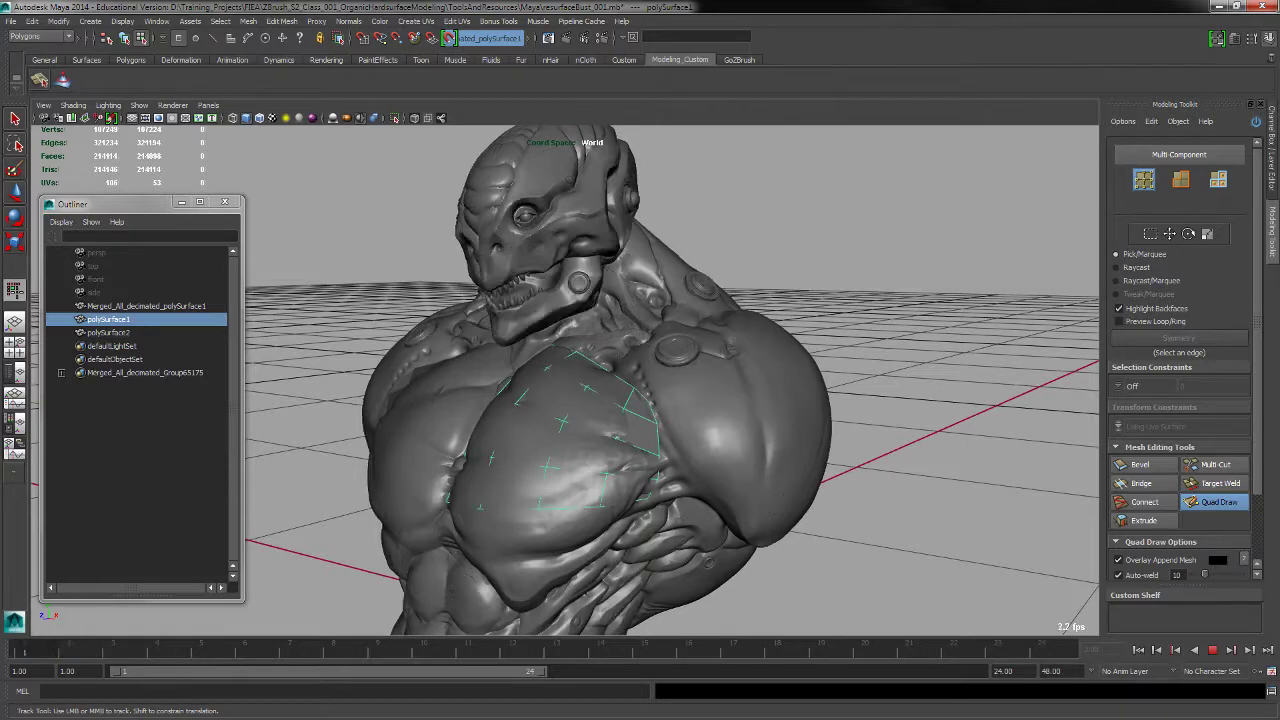
key(alt+v)
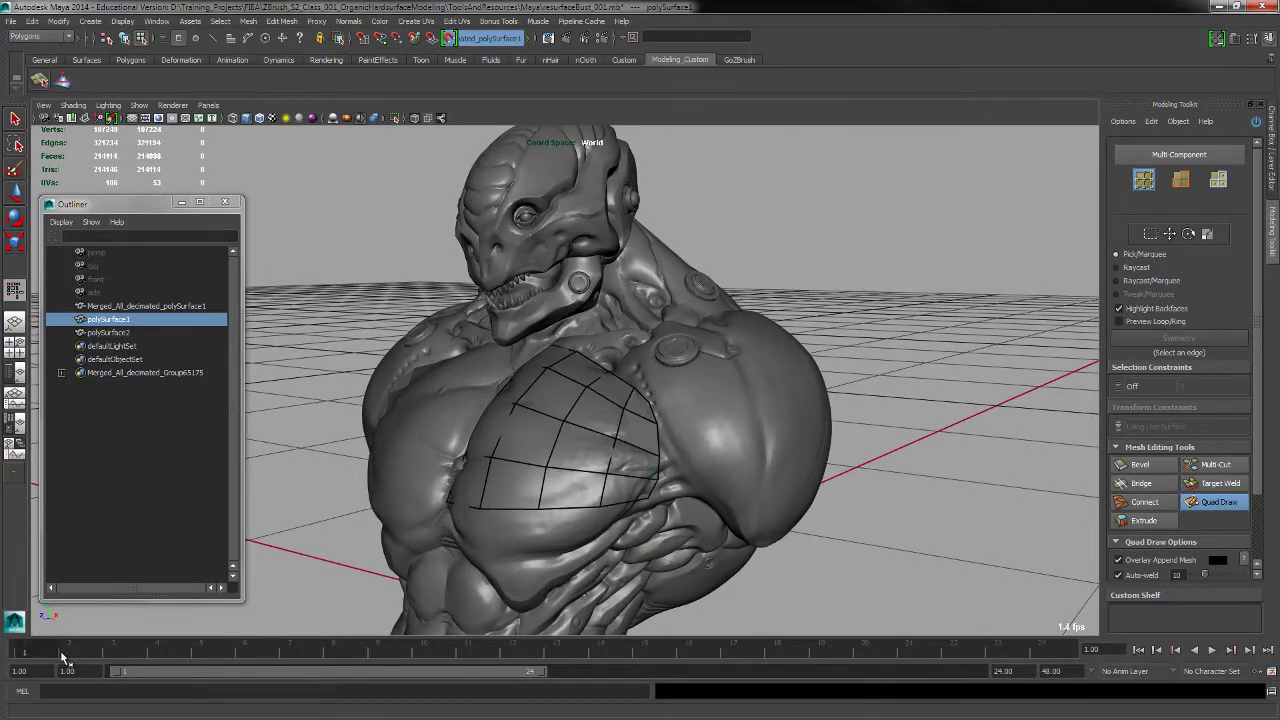
key(alt+v)
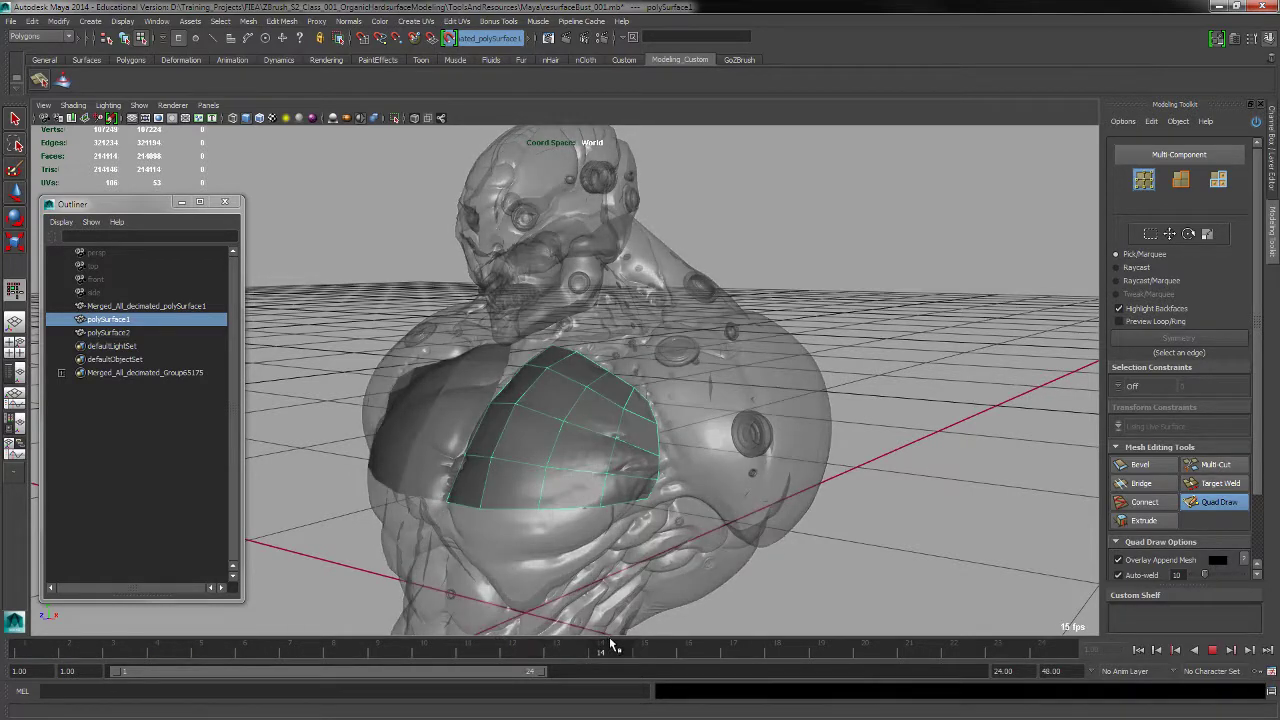
mouse_move(611, 643)
mouse_down()
mouse_move(376, 635)
mouse_move(549, 623)
mouse_move(361, 615)
mouse_move(700, 648)
mouse_move(392, 653)
mouse_move(1018, 674)
mouse_move(657, 677)
mouse_move(1123, 677)
mouse_move(557, 639)
mouse_move(424, 611)
mouse_move(48, 611)
mouse_up()
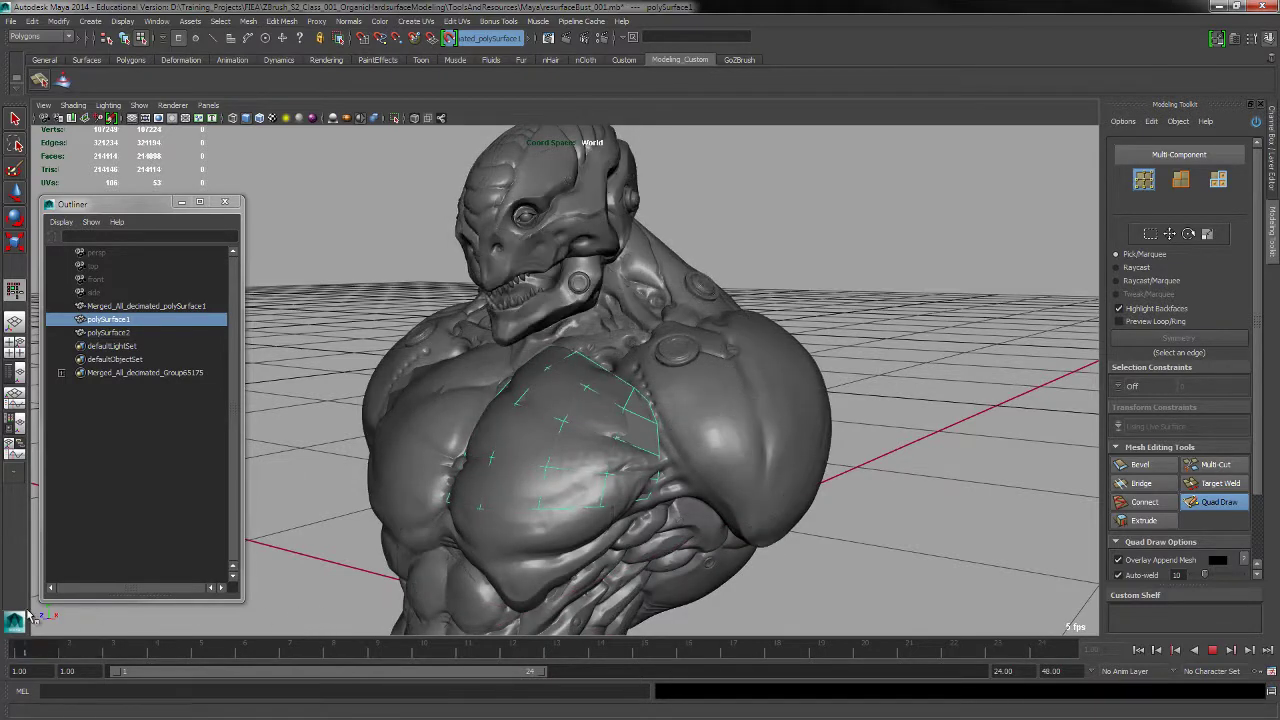
alt+drag(597, 410, 640, 413)
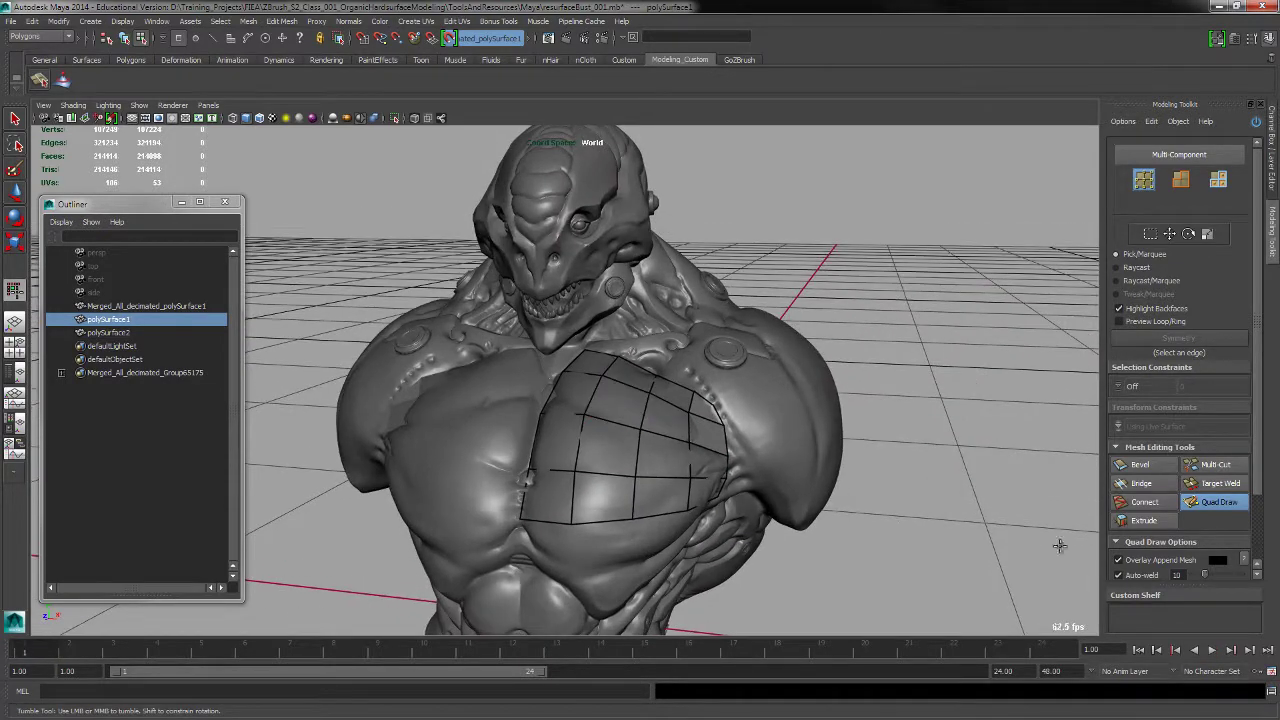
Preview the bust's transparency animation with the chest retopology from a slightly rotated view, ending on frame 7
drag(1003, 656, 1075, 650)
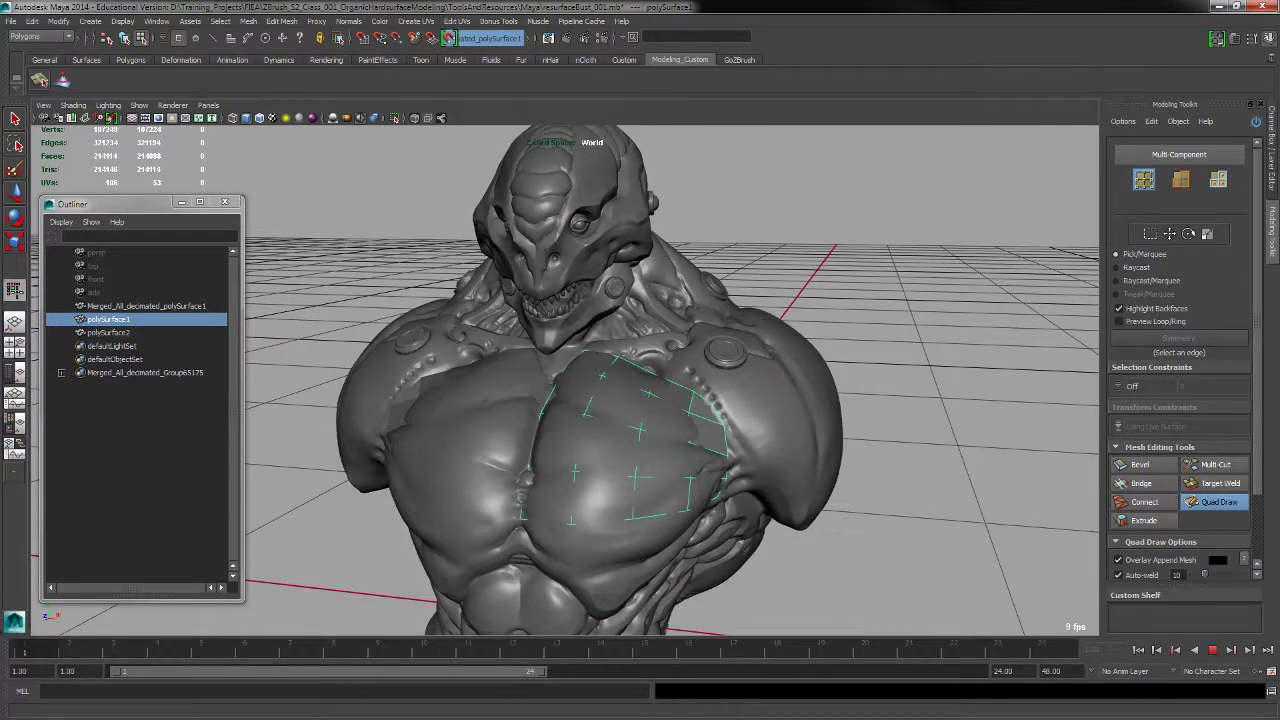
key(alt+v)
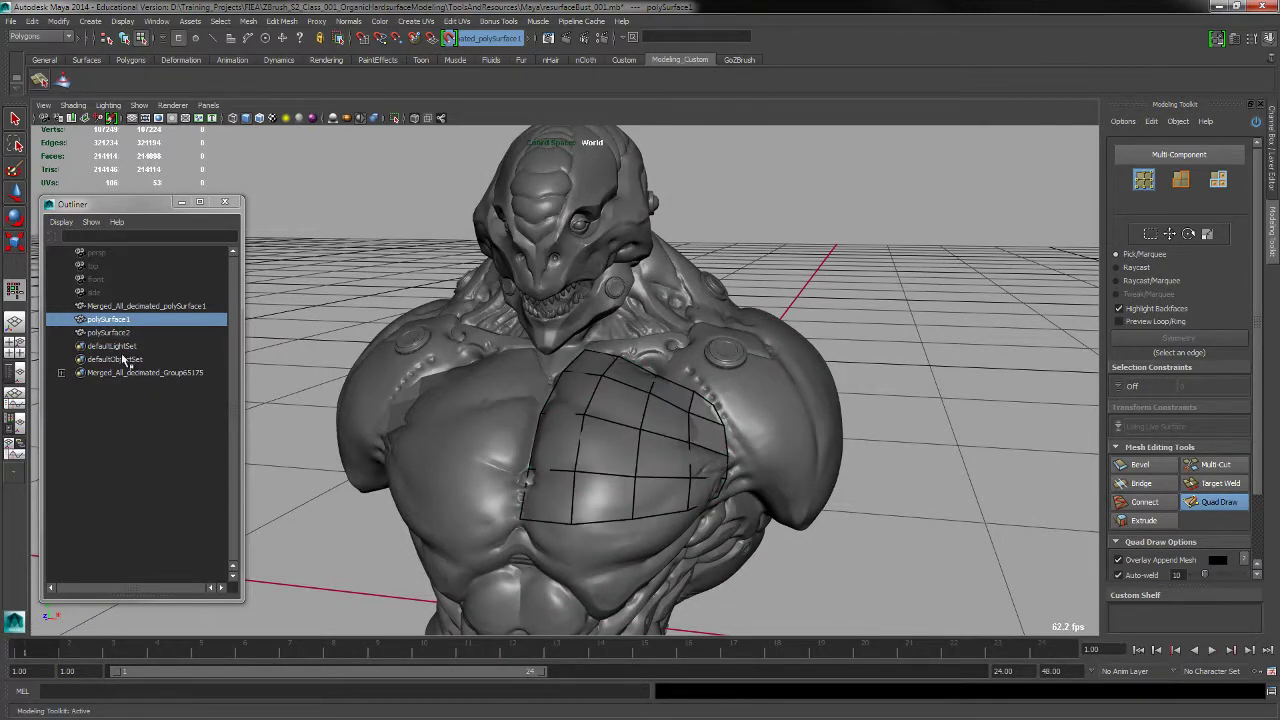
alt+drag(642, 447, 676, 461)
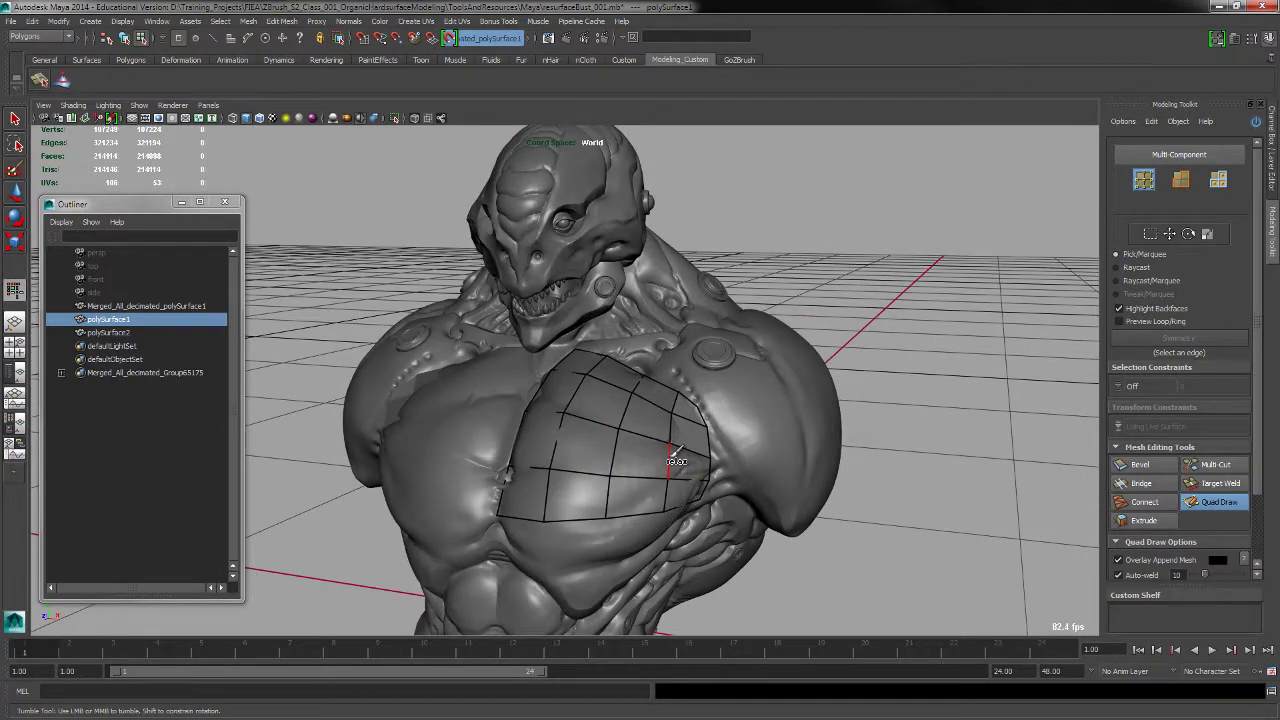
key(alt+v)
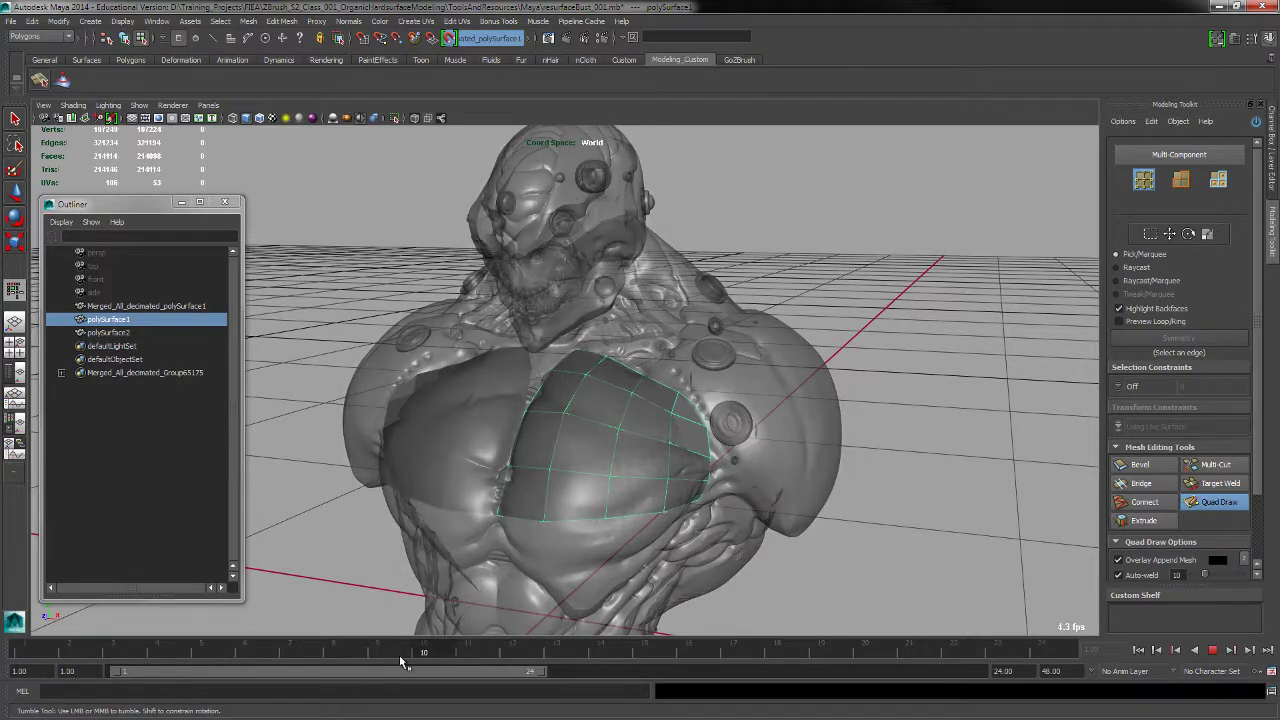
mouse_move(379, 656)
mouse_down()
mouse_move(181, 660)
mouse_move(325, 655)
mouse_move(307, 652)
mouse_up()
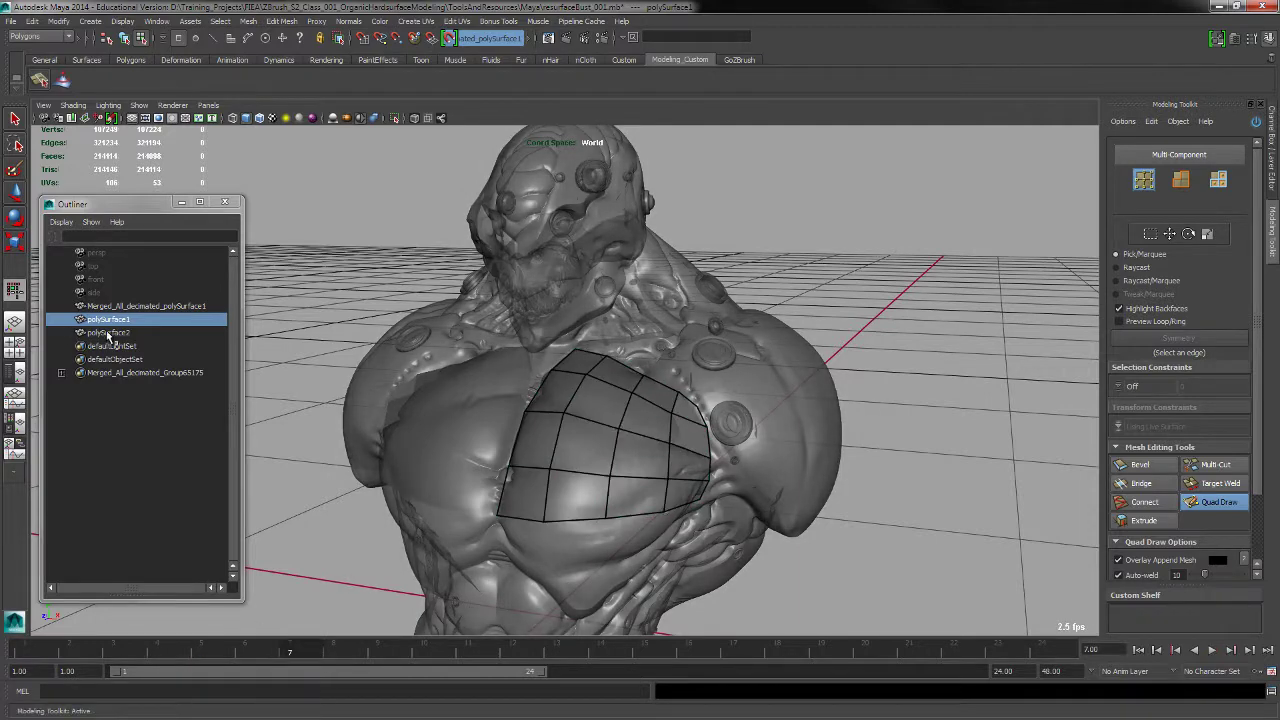
Enable Drawing Overrides for the shape of polySurface1 and turn off its Shading
key(ctrl+a)
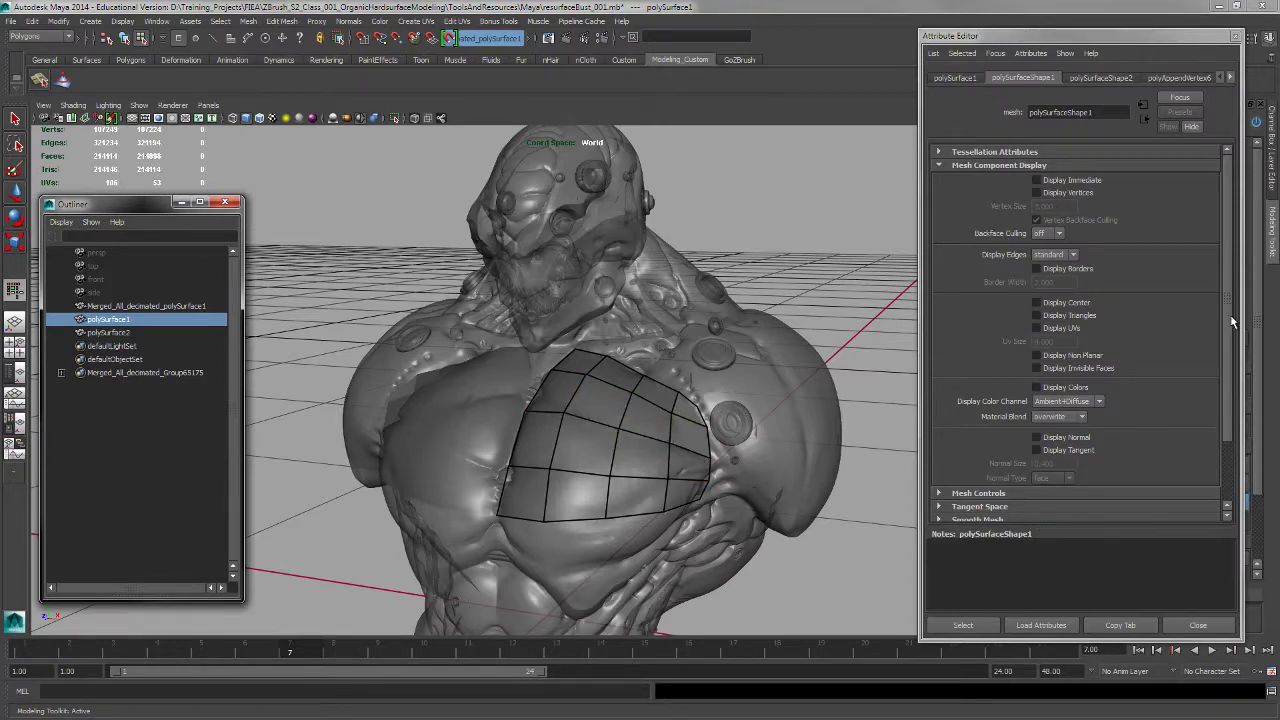
scroll(1219, 393, down, 3)
click(938, 484)
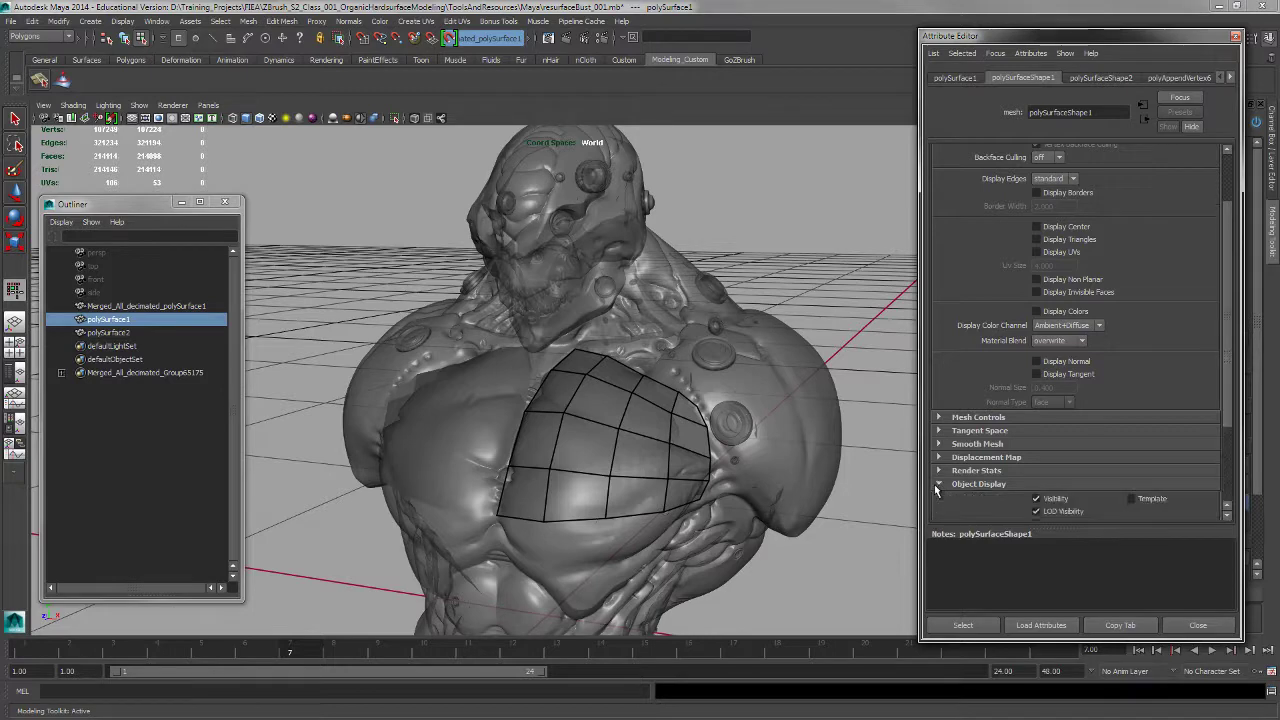
scroll(1224, 416, down, 5)
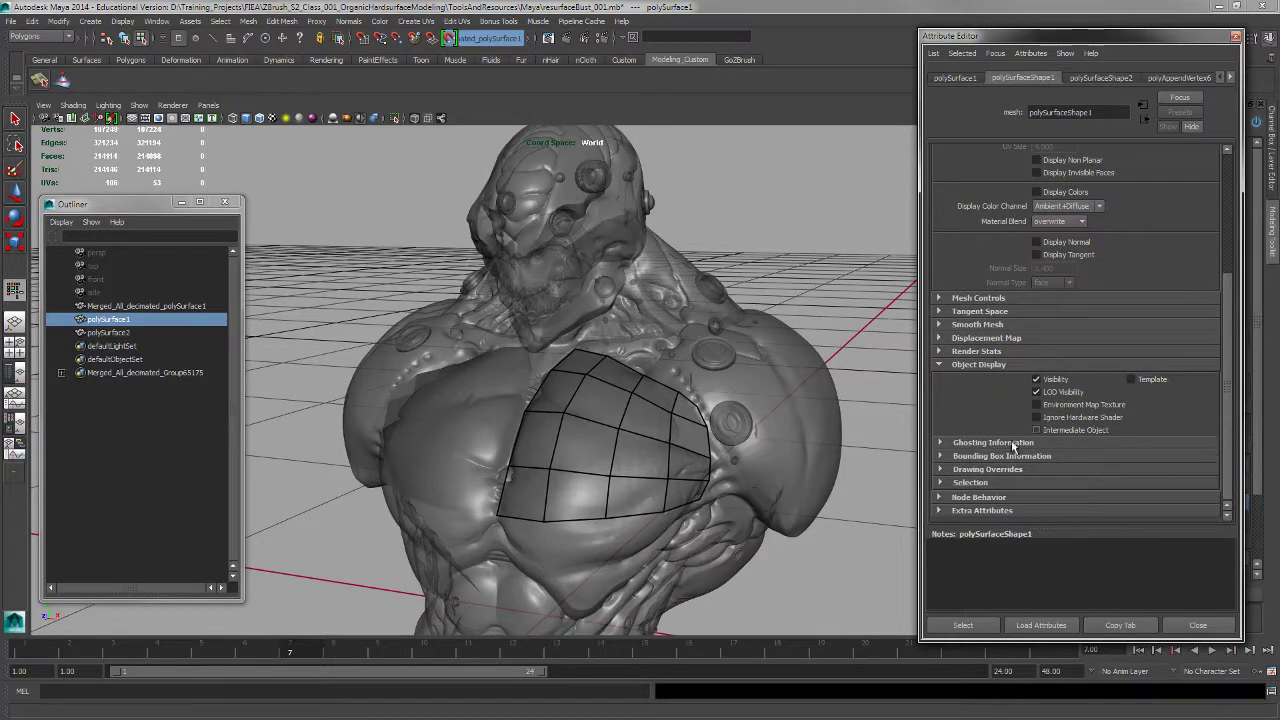
click(940, 469)
click(1070, 484)
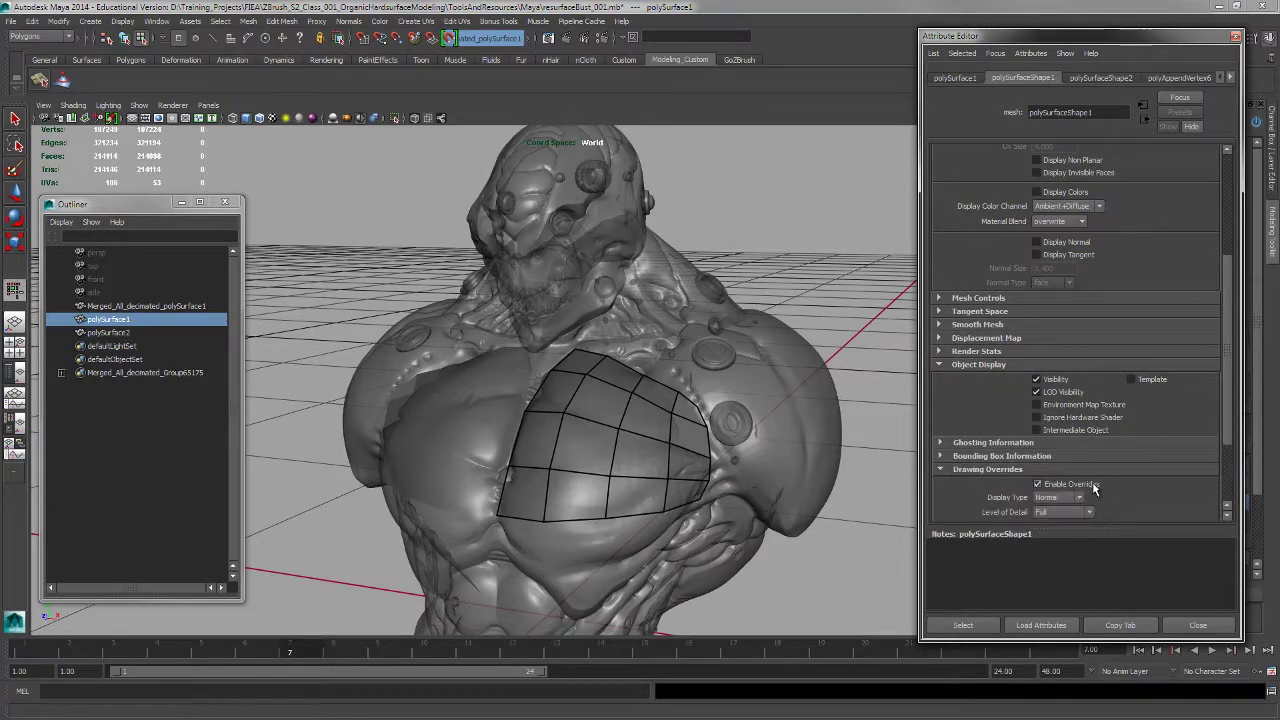
scroll(1226, 392, down, 4)
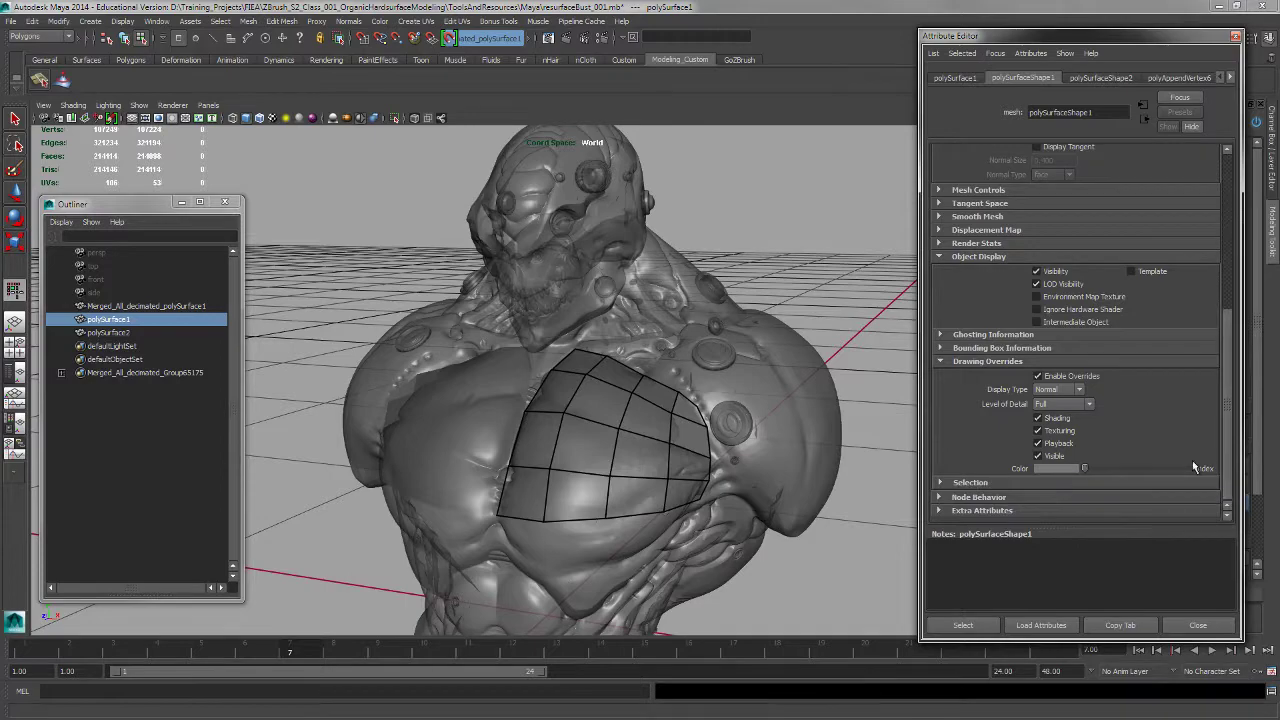
click(1038, 418)
Examine the unshaded chest quads over the semi-transparent bust around frame 8, and close the attribute settings
mouse_move(774, 452)
alt+mouse_down()
mouse_move(740, 450)
mouse_move(798, 447)
mouse_move(590, 500)
mouse_move(505, 580)
alt+mouse_up()
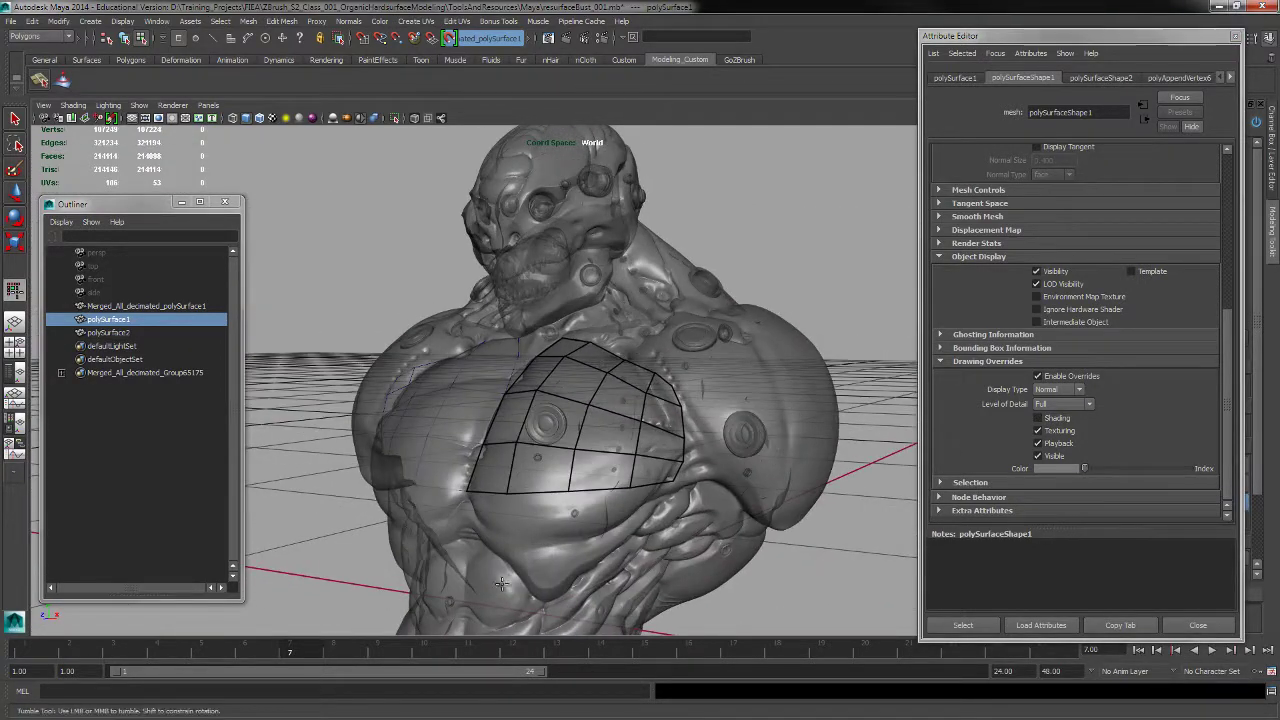
key(alt+v)
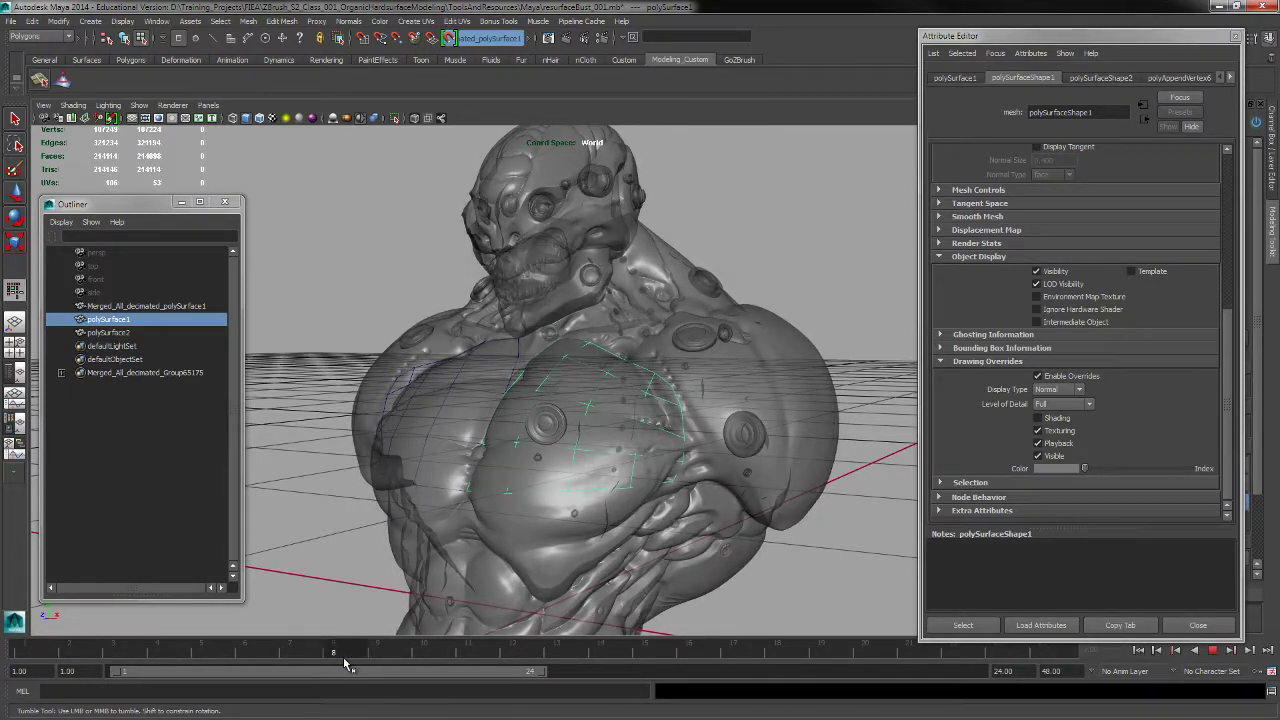
key(alt+v)
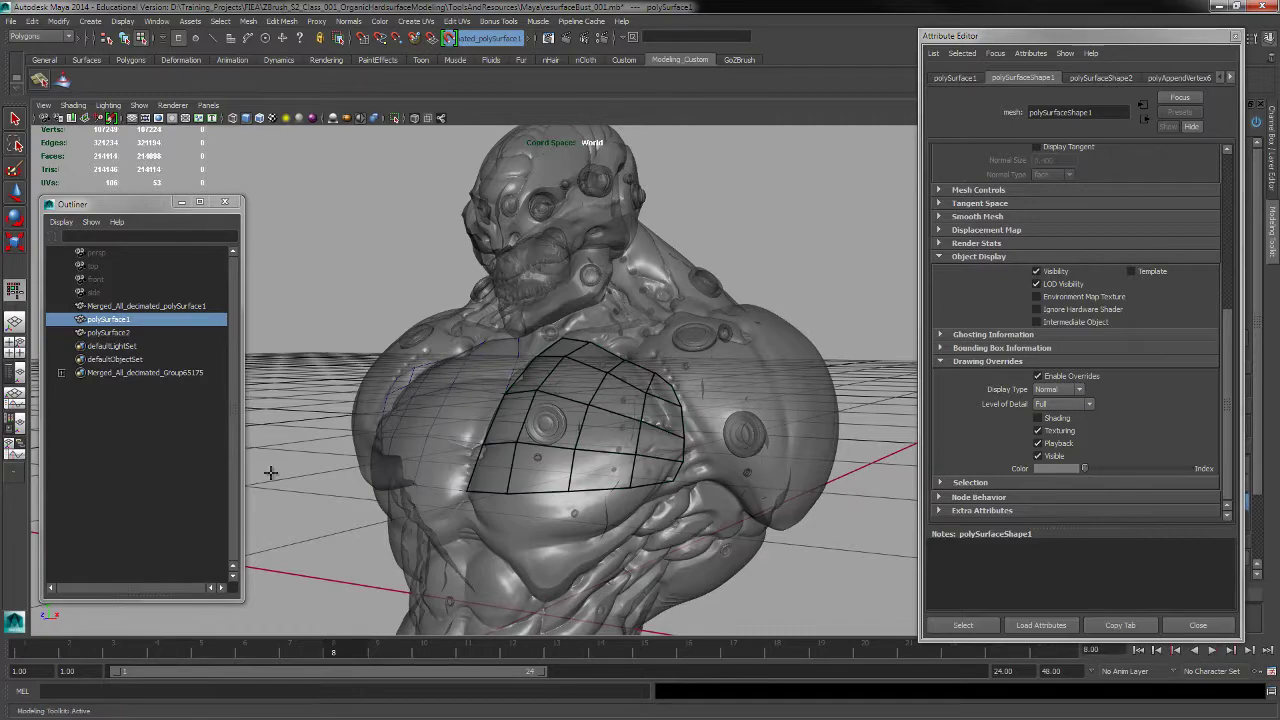
alt+drag(654, 416, 610, 449)
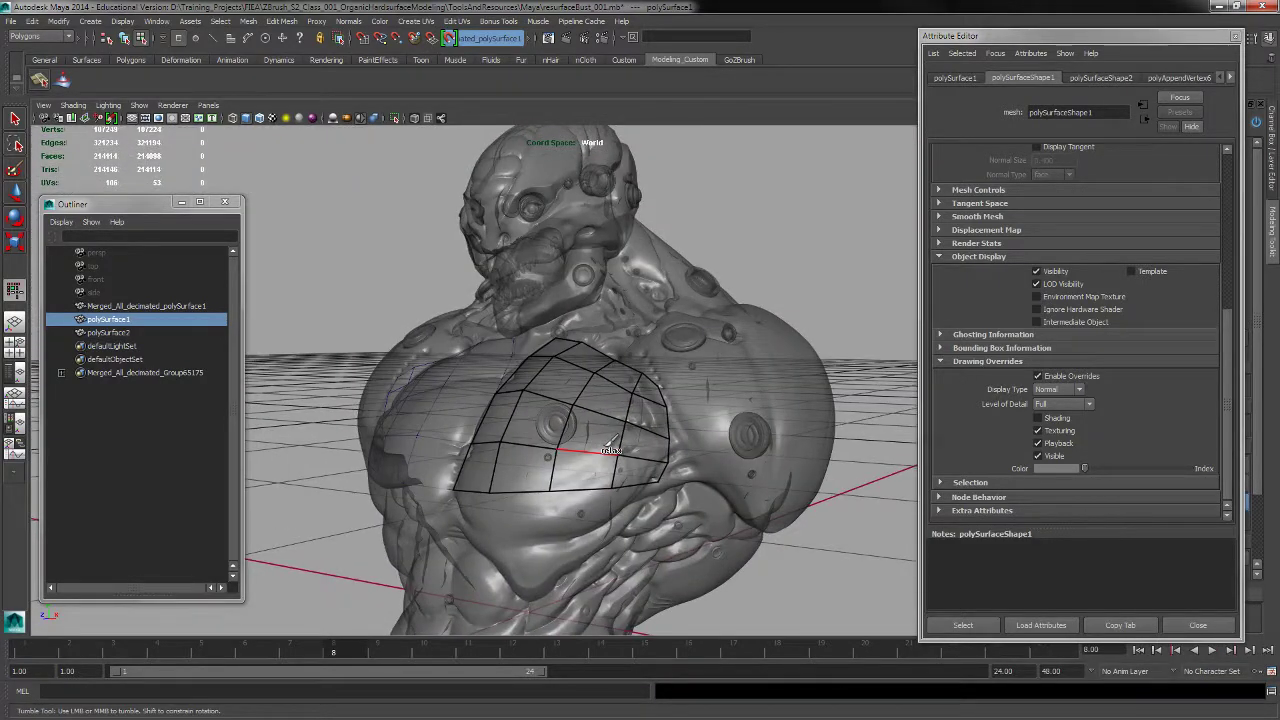
alt+drag(634, 403, 789, 390)
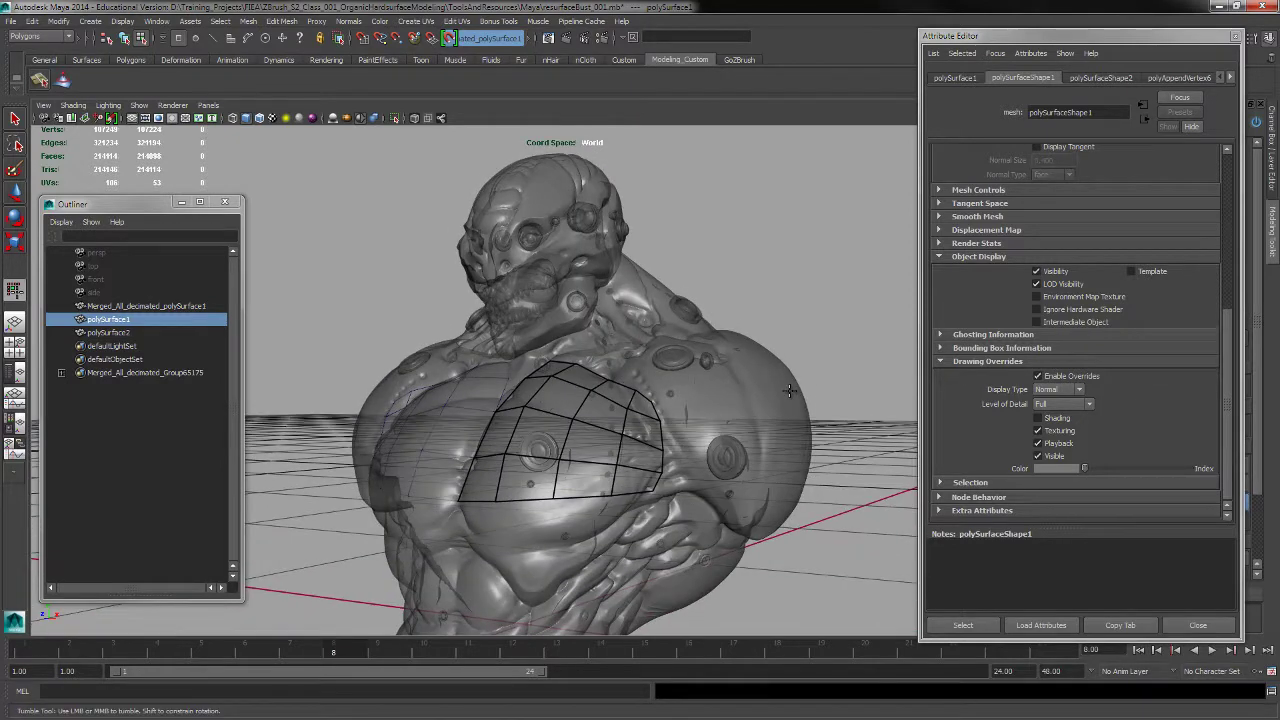
click(1236, 38)
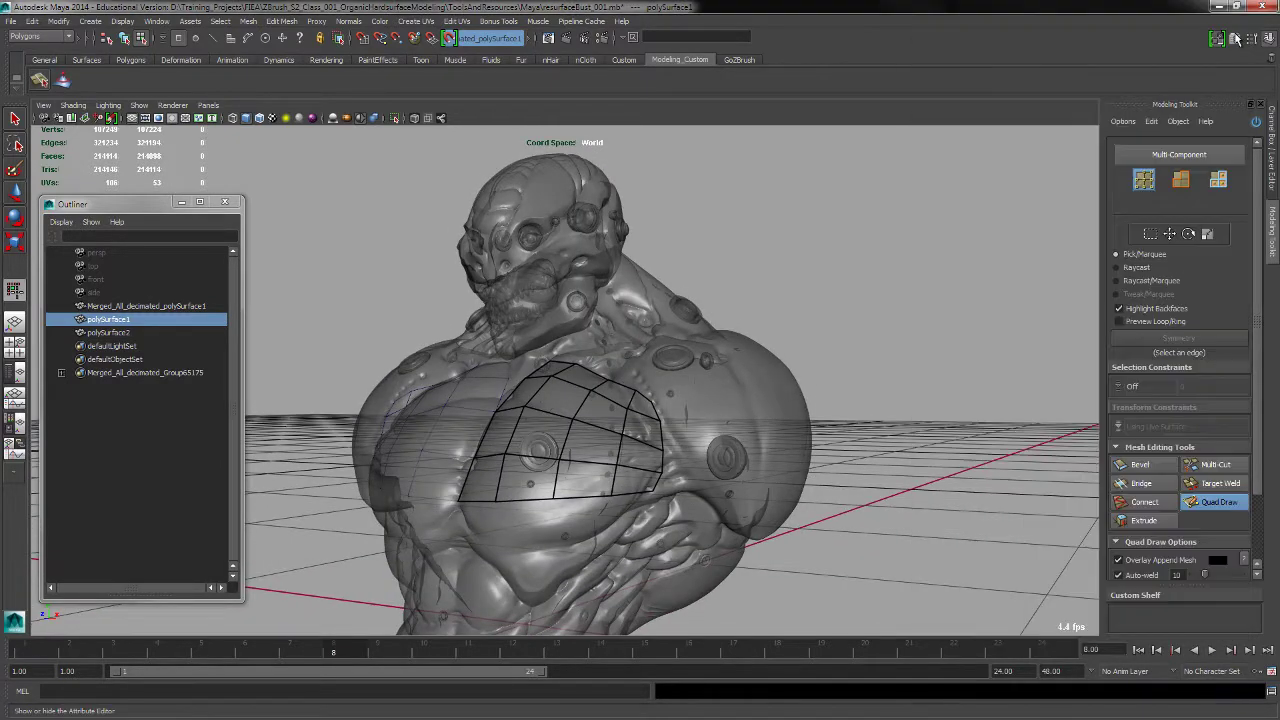
mouse_move(828, 462)
alt+mouse_down()
mouse_move(846, 477)
mouse_move(868, 435)
alt+mouse_up()
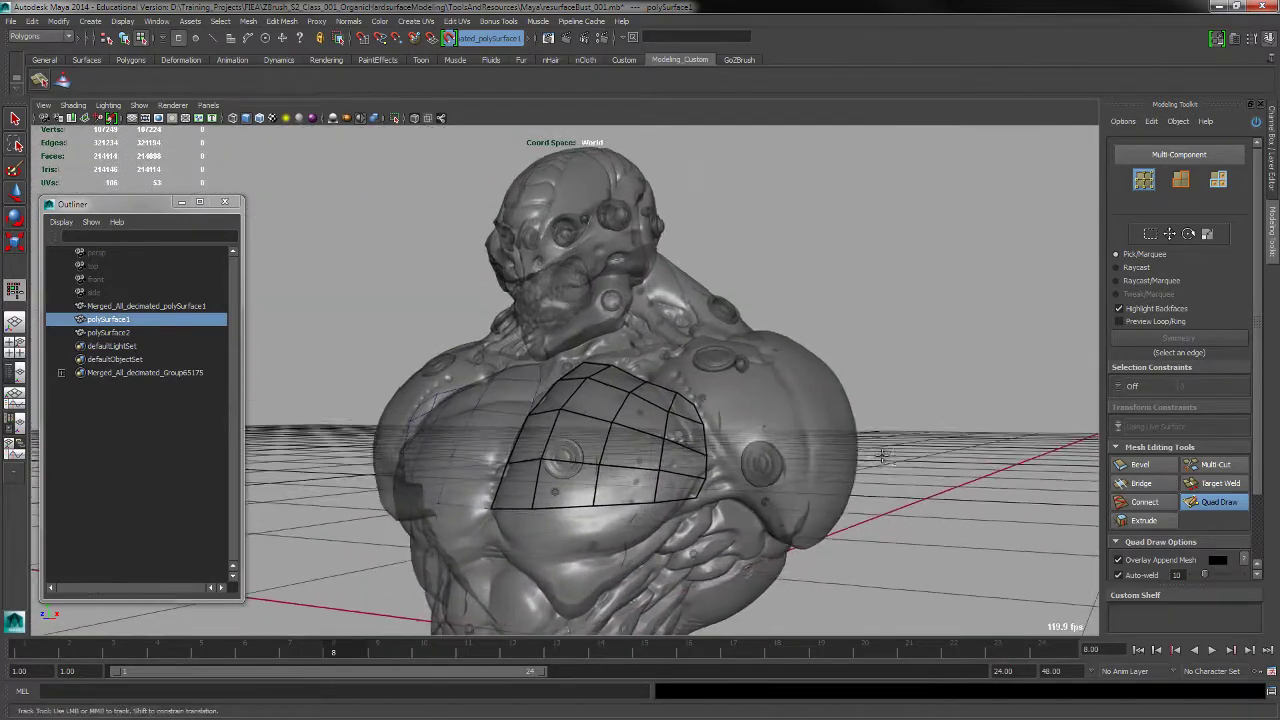
Return to frame 1 and place two rows of Quad Draw points along the eyelids of the bust's left eye
alt+right_drag(345, 592, 407, 594)
drag(313, 655, 30, 657)
alt+middle_drag(727, 400, 716, 574)
alt+right_drag(610, 430, 679, 420)
alt+middle_drag(679, 420, 721, 469)
alt+right_drag(721, 469, 748, 474)
alt+middle_drag(748, 474, 689, 374)
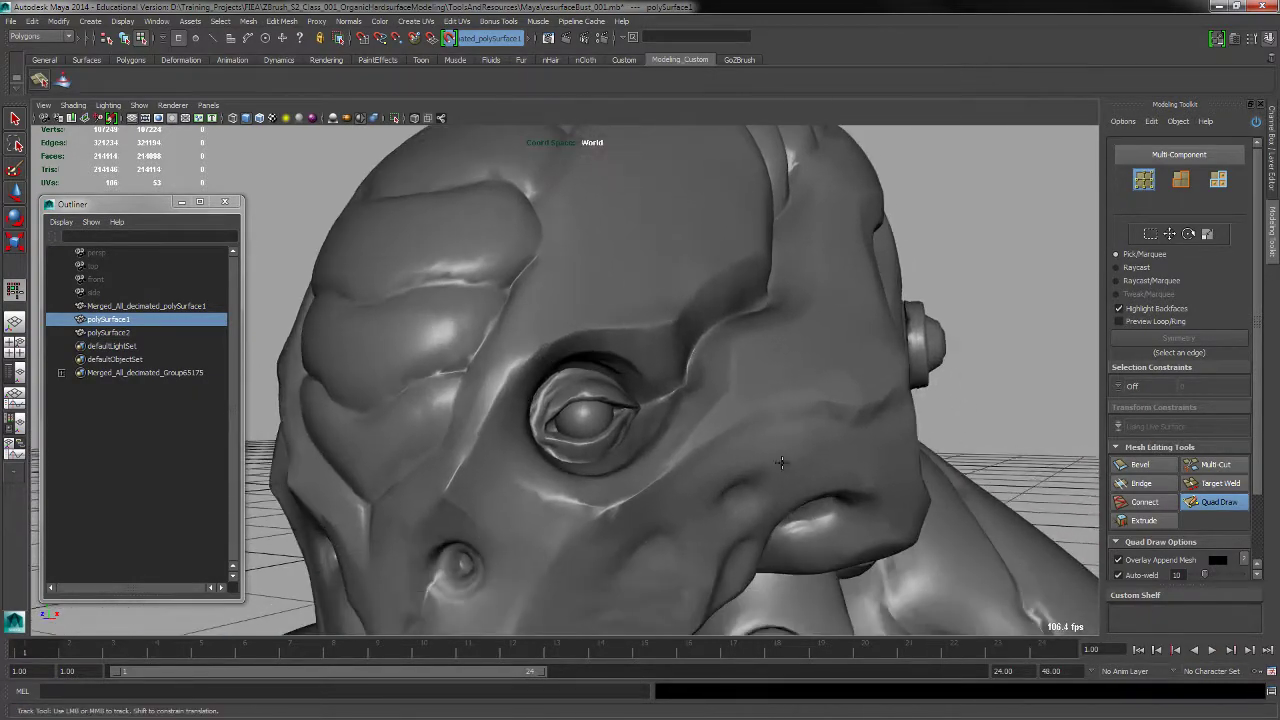
alt+drag(689, 374, 788, 492)
alt+right_drag(668, 430, 686, 424)
alt+middle_drag(680, 421, 743, 471)
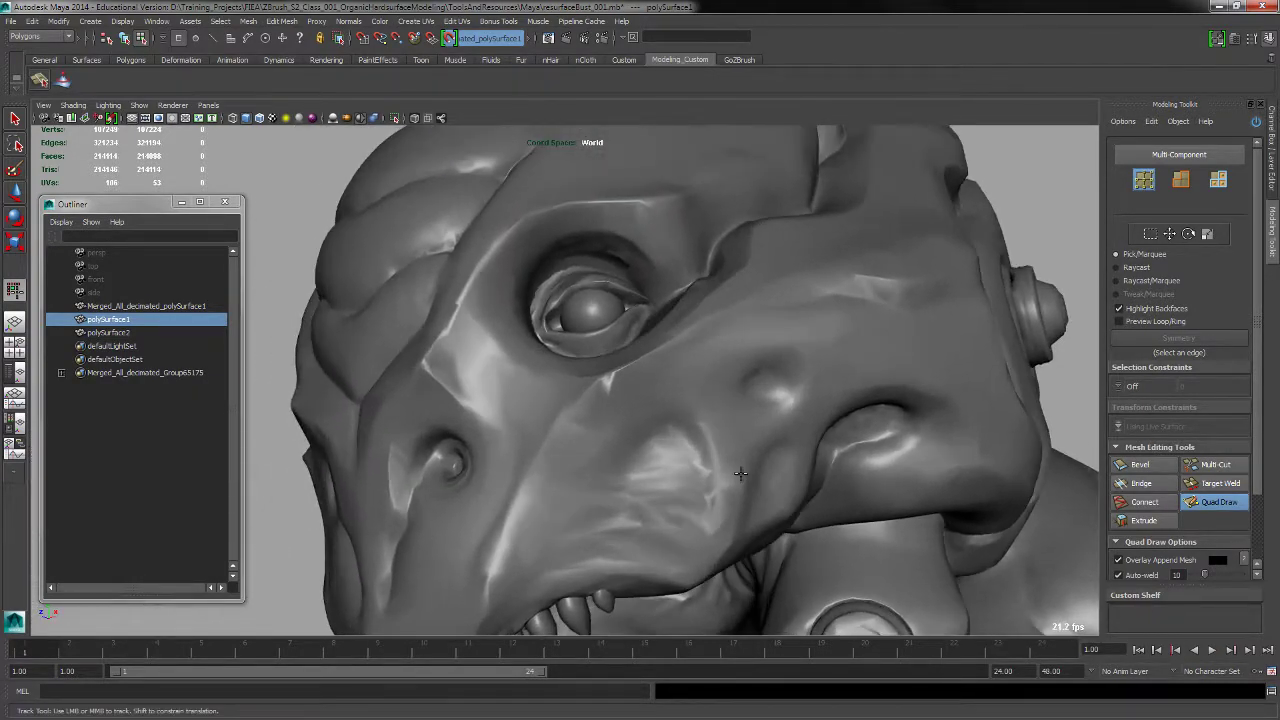
alt+right_drag(692, 480, 734, 486)
alt+middle_drag(687, 413, 714, 492)
mouse_move(714, 492)
alt+right_down()
mouse_move(704, 462)
mouse_move(709, 481)
alt+right_up()
alt+drag(645, 440, 643, 456)
click(586, 378)
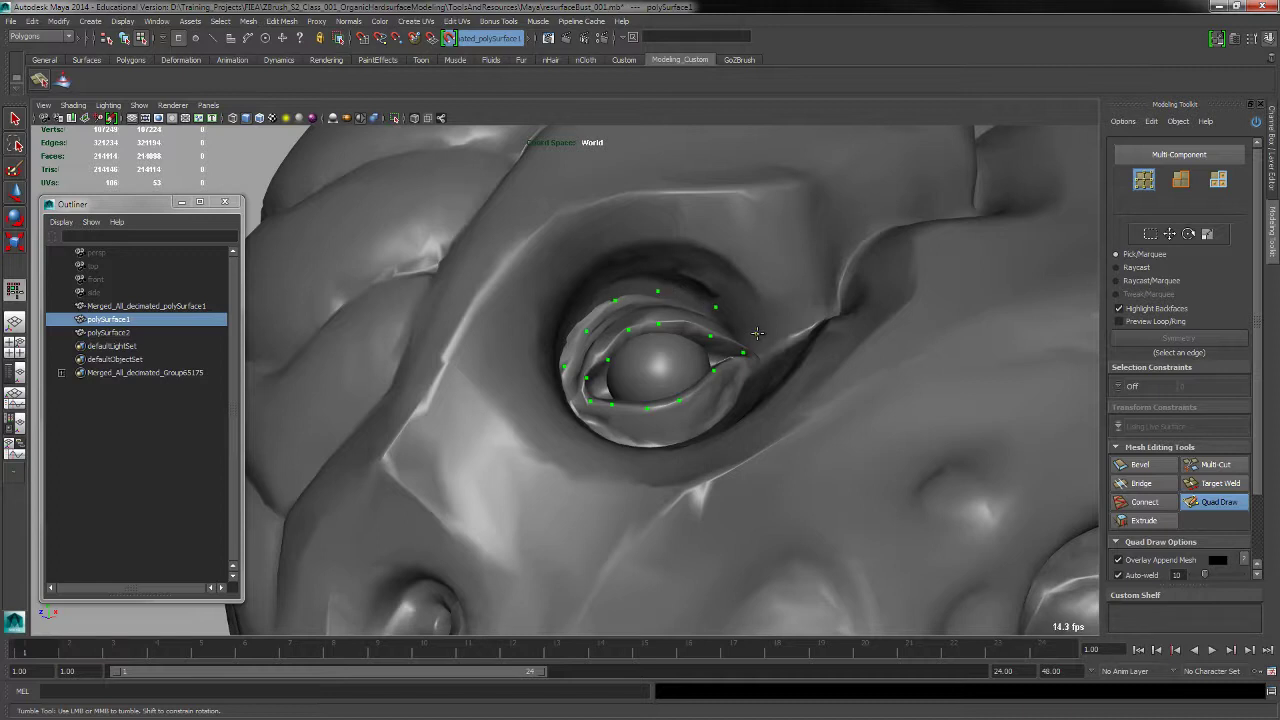
Fill the points around the left eye with quads to form a closed ring of faces around the eyelids
mouse_move(587, 368)
shift+mouse_down()
mouse_move(610, 328)
mouse_move(675, 300)
mouse_move(745, 335)
mouse_move(769, 379)
mouse_move(768, 345)
shift+mouse_up()
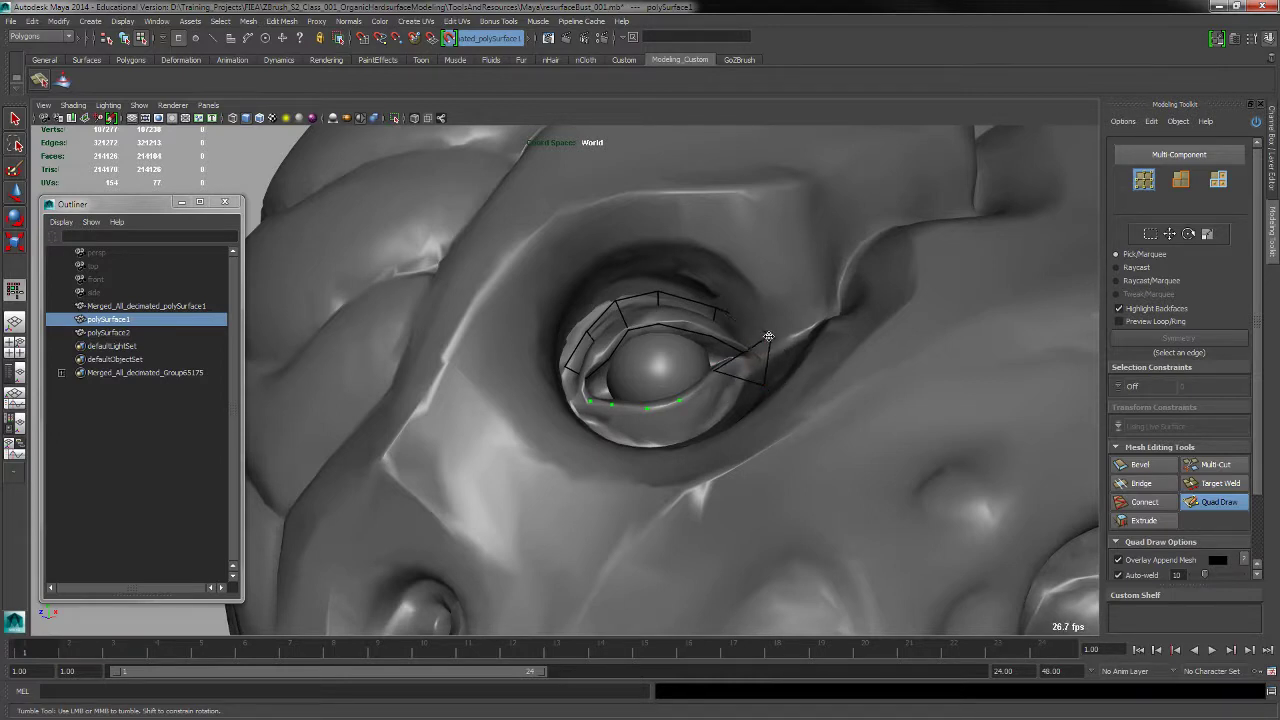
shift+click(712, 410)
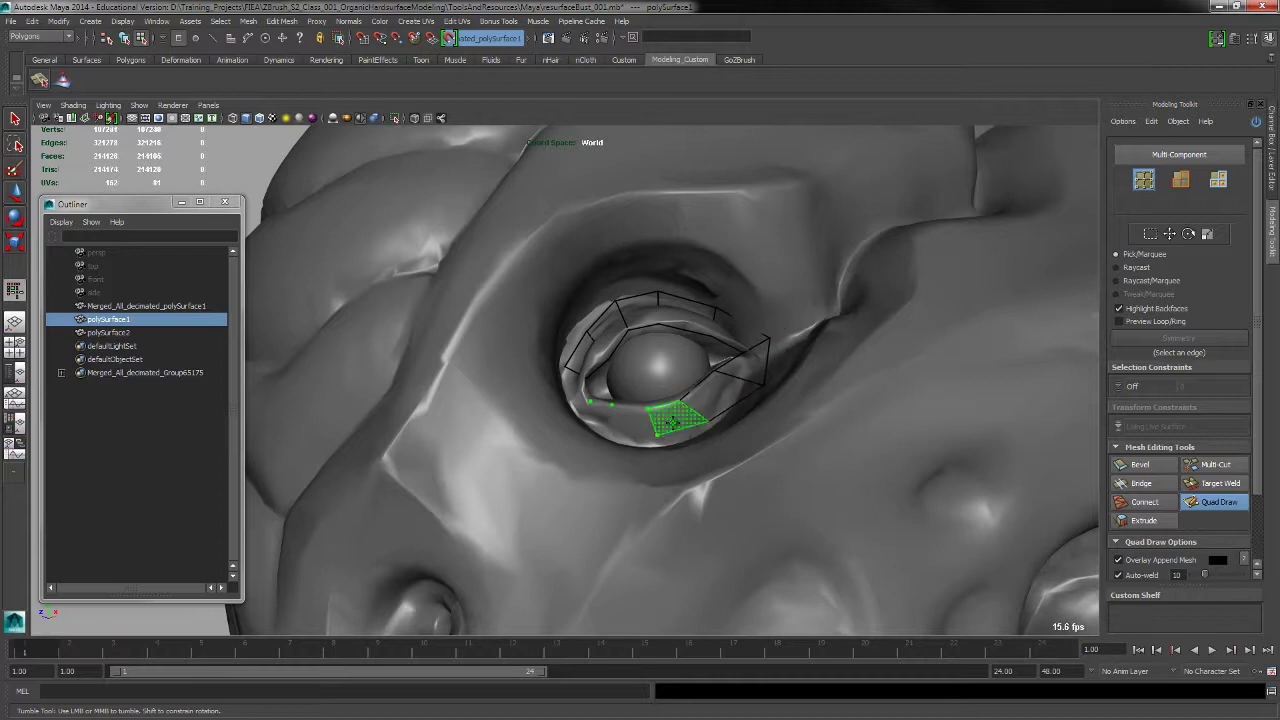
shift+click(678, 420)
shift+click(626, 424)
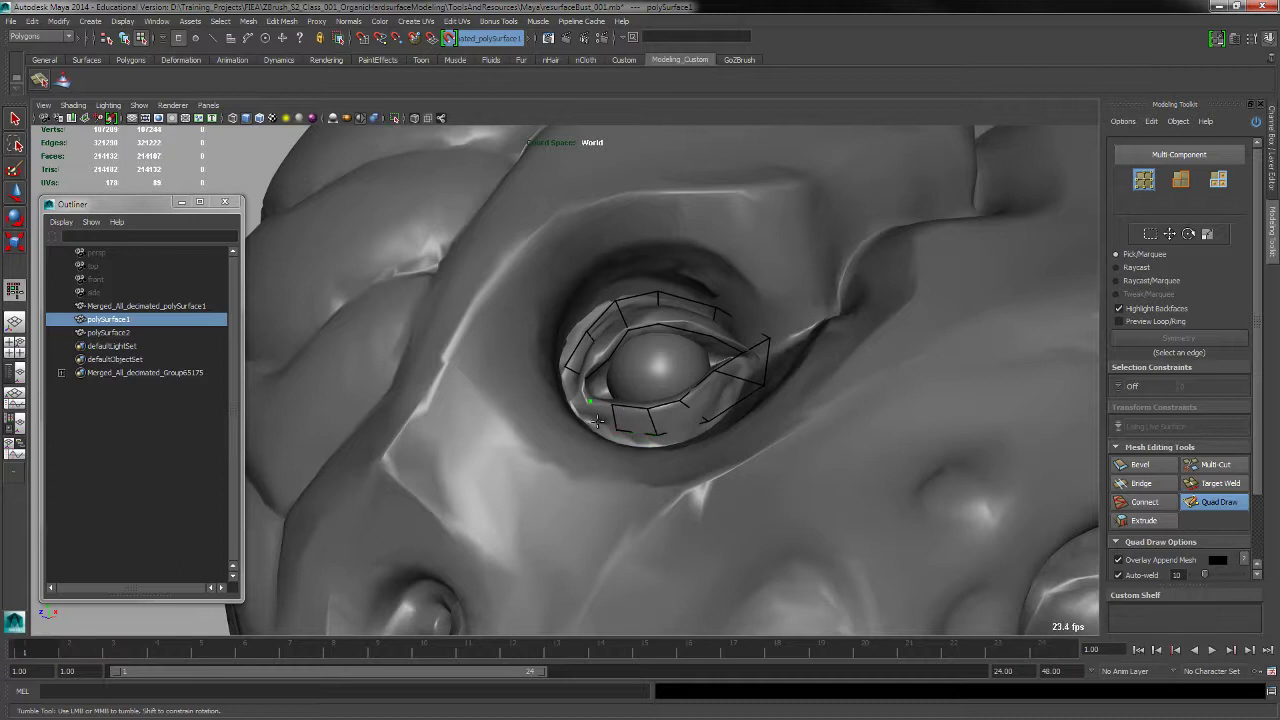
shift+click(601, 417)
shift+click(580, 407)
shift+click(573, 386)
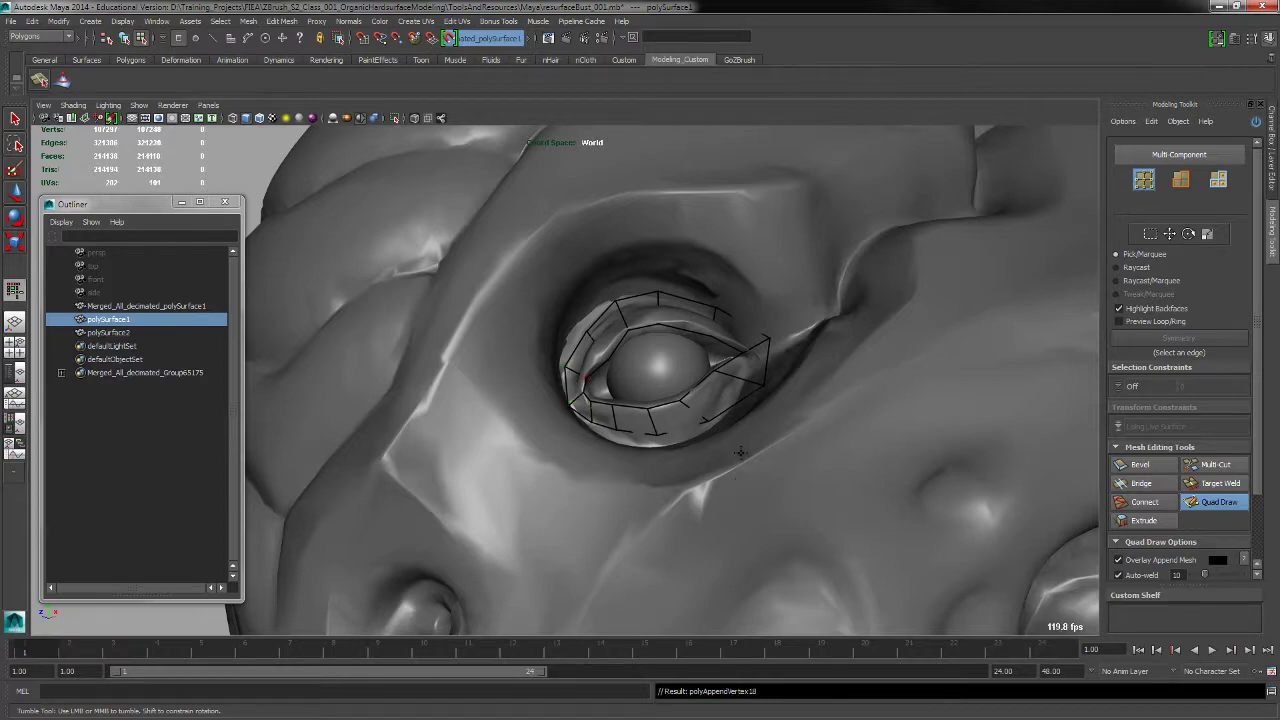
Move the eye ring's outer vertices outward so that they follow the rim of the eye socket
alt+drag(740, 452, 732, 451)
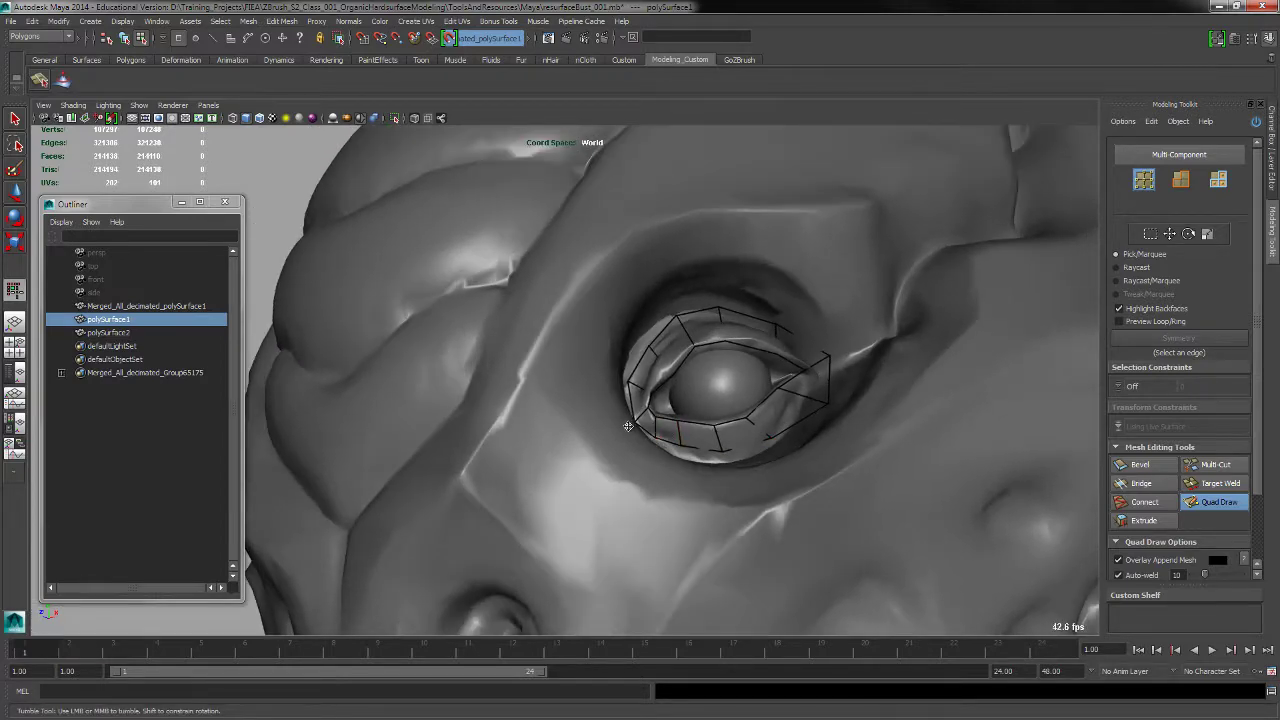
alt+drag(779, 500, 517, 465)
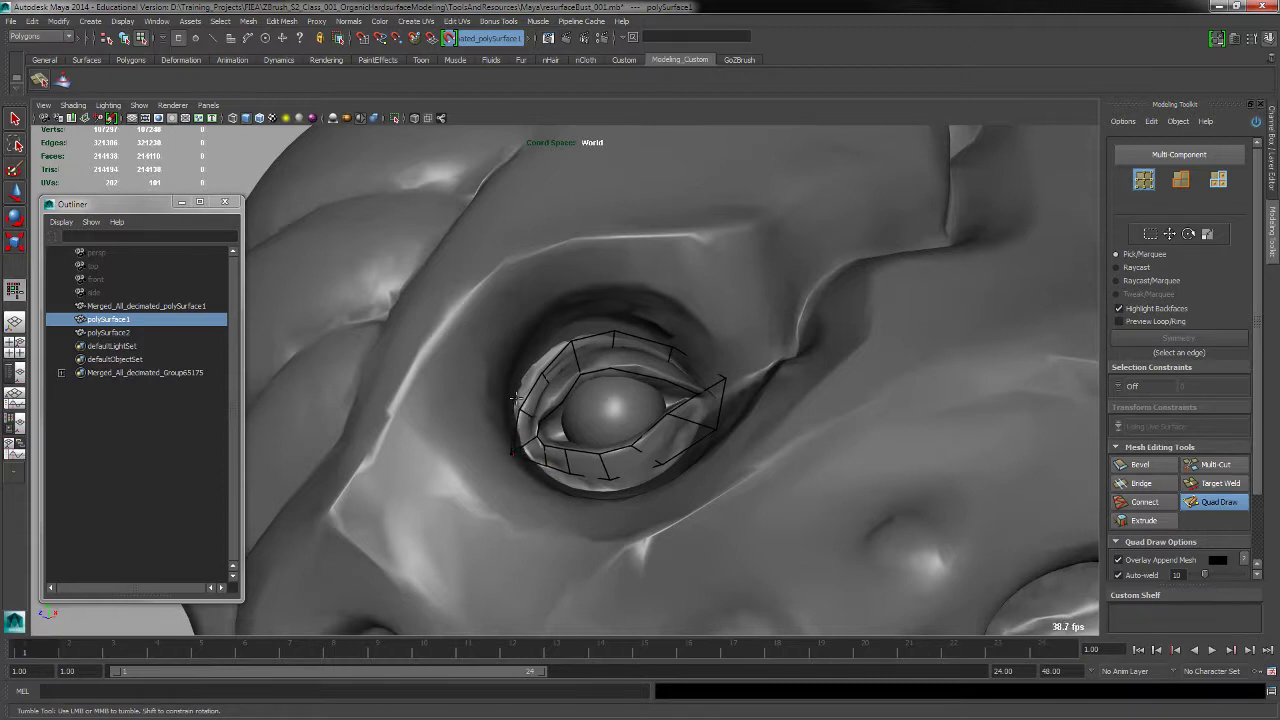
mouse_move(518, 409)
mouse_down()
mouse_move(492, 401)
mouse_move(513, 344)
mouse_move(564, 296)
mouse_move(615, 318)
mouse_move(828, 350)
mouse_move(757, 372)
mouse_move(759, 311)
mouse_move(718, 312)
mouse_move(763, 322)
mouse_up()
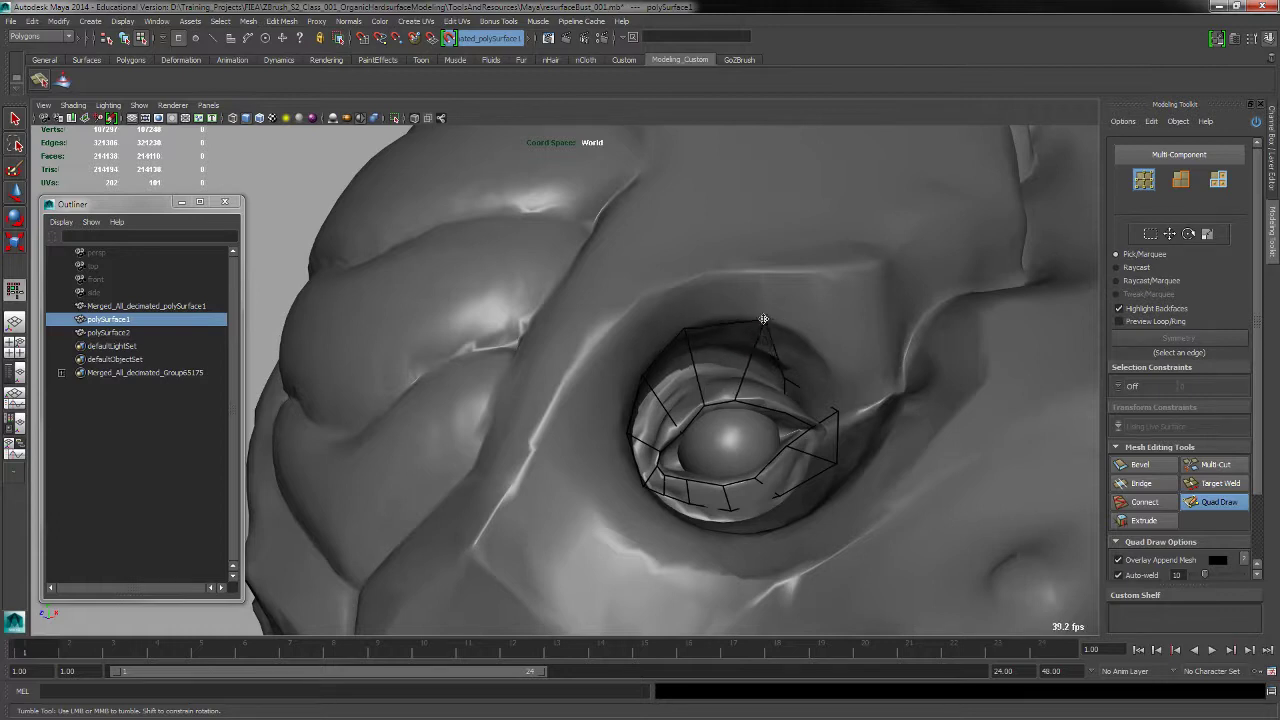
drag(788, 379, 821, 356)
alt+drag(877, 446, 855, 446)
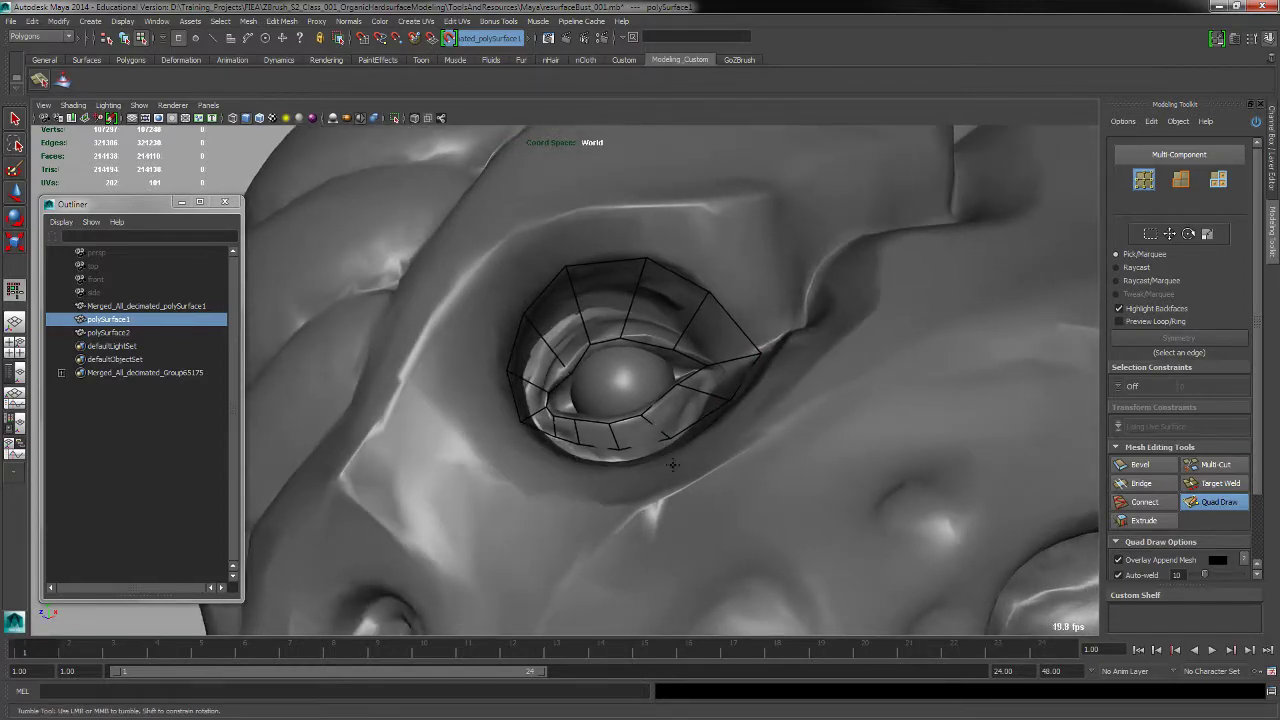
mouse_move(673, 465)
alt+mouse_down()
mouse_move(820, 466)
mouse_move(745, 447)
mouse_move(642, 523)
mouse_move(576, 531)
mouse_move(536, 512)
mouse_move(520, 536)
alt+mouse_up()
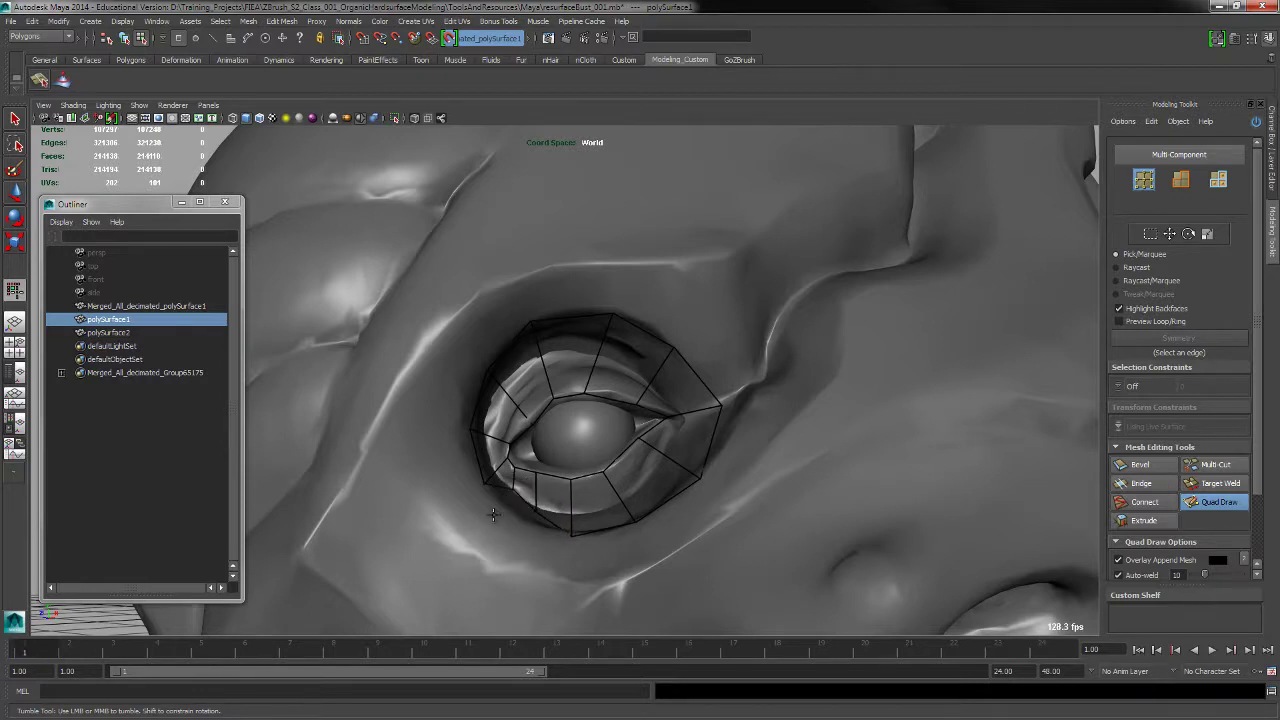
mouse_move(515, 490)
mouse_down()
mouse_move(492, 522)
mouse_move(507, 509)
mouse_move(528, 527)
mouse_up()
mouse_move(485, 484)
mouse_down()
mouse_move(473, 474)
mouse_move(609, 517)
mouse_move(566, 437)
mouse_up()
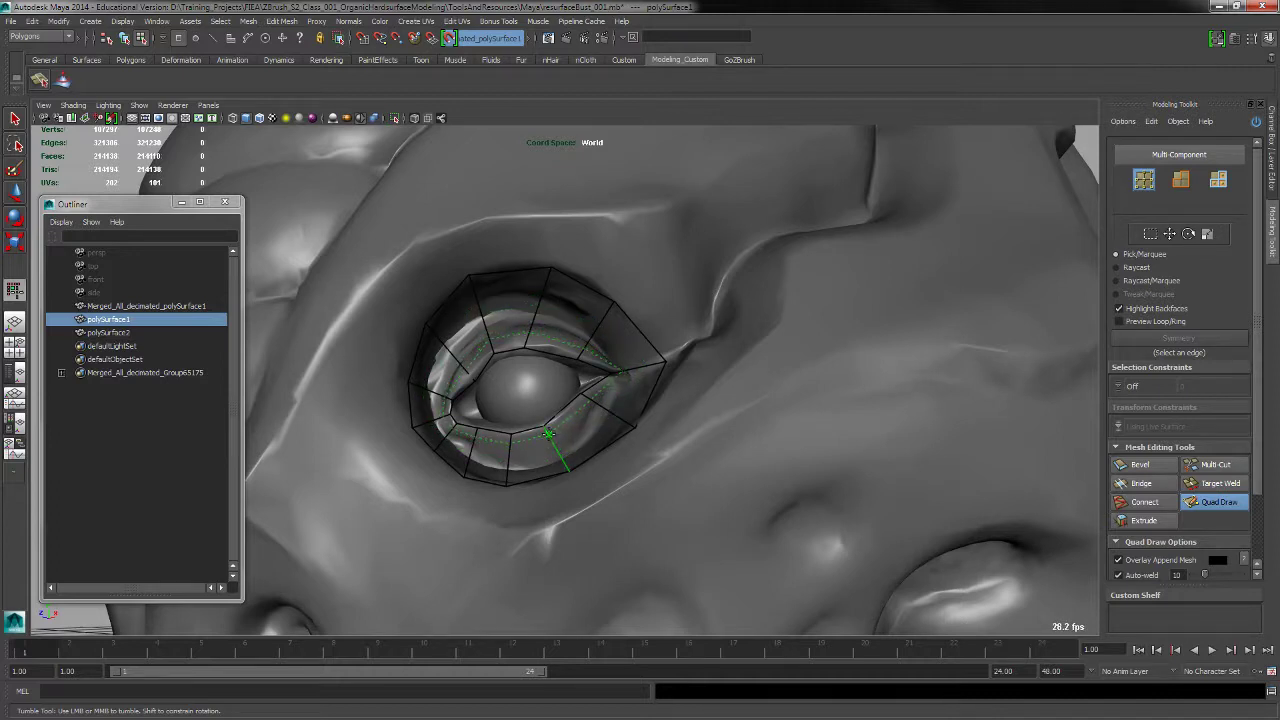
Insert two edge loops into the eye ring, one near its inner border and one near its outer border
ctrl+click(558, 446)
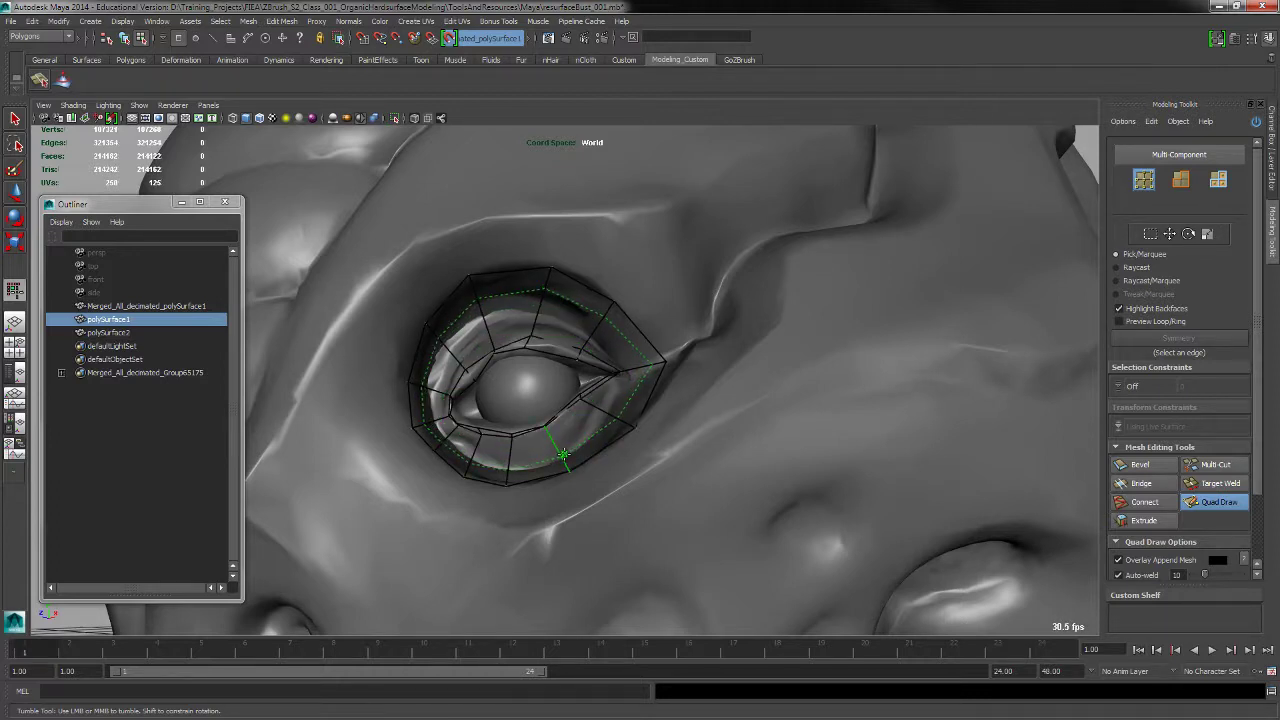
ctrl+click(613, 484)
mouse_move(613, 484)
alt+mouse_down()
mouse_move(738, 510)
mouse_move(701, 440)
mouse_move(686, 368)
mouse_move(672, 395)
alt+mouse_up()
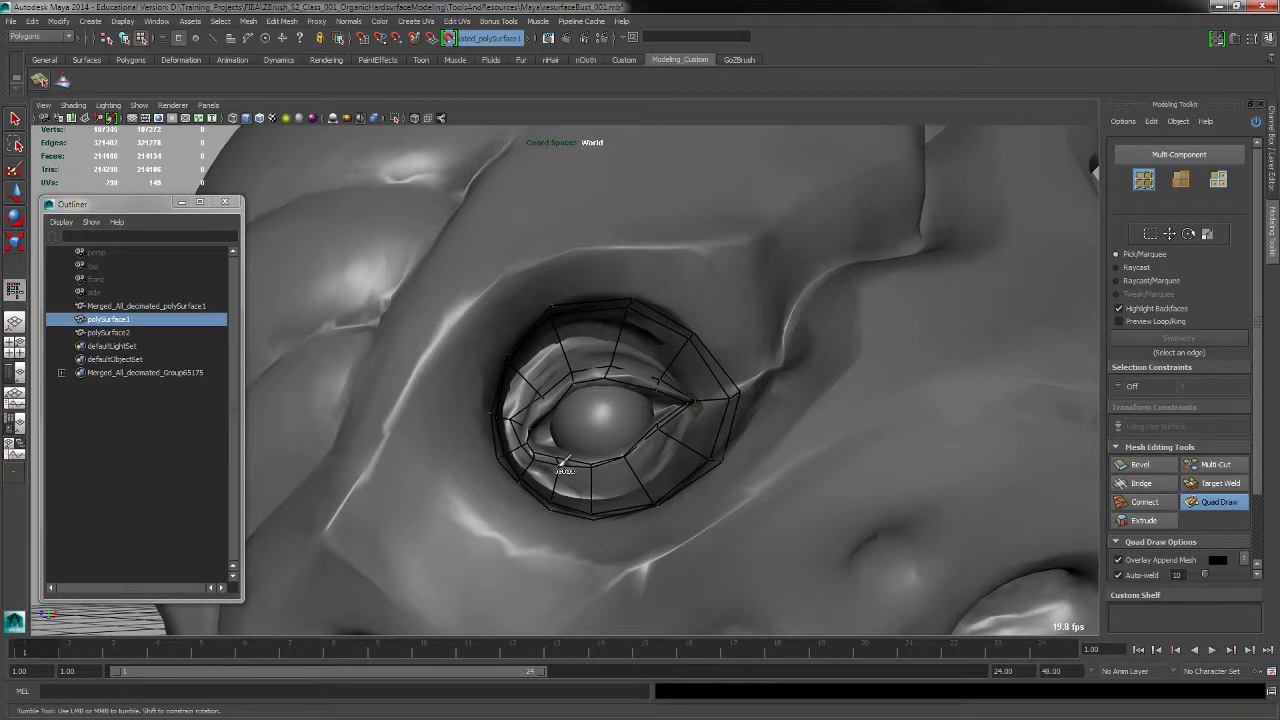
Relax the eye ring's vertices around the eyelids and socket rim to even out their spacing
mouse_move(570, 471)
shift+mouse_down()
mouse_move(638, 459)
mouse_move(699, 403)
mouse_move(682, 405)
mouse_move(666, 368)
mouse_move(610, 366)
mouse_move(538, 393)
mouse_move(535, 431)
mouse_move(560, 414)
shift+mouse_up()
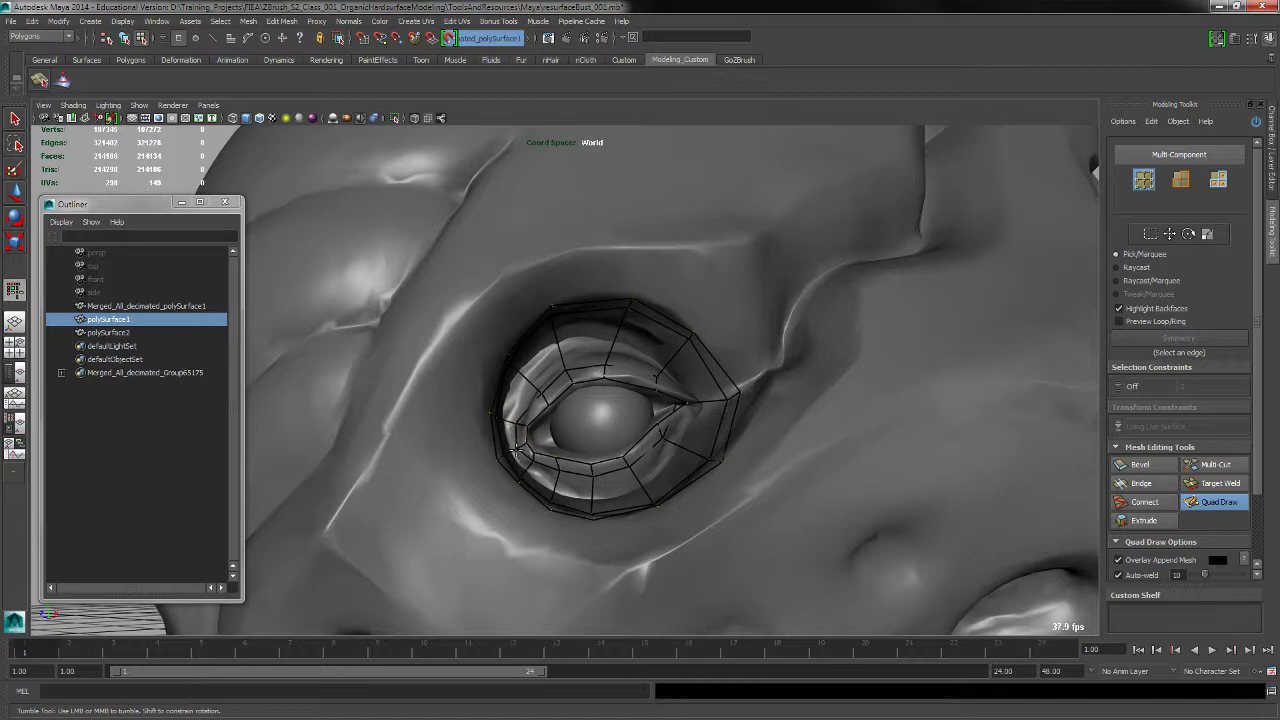
alt+drag(543, 543, 648, 430)
alt+drag(531, 494, 535, 507)
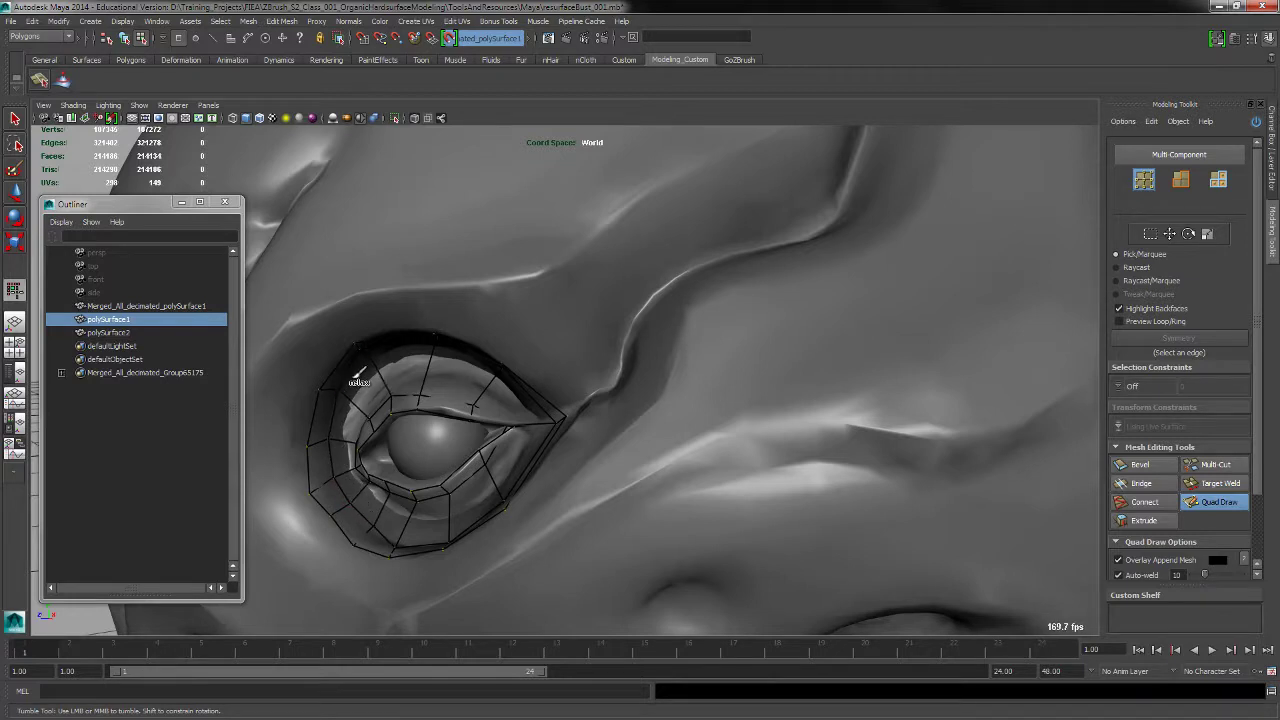
alt+drag(529, 395, 614, 323)
alt+middle_drag(636, 340, 633, 360)
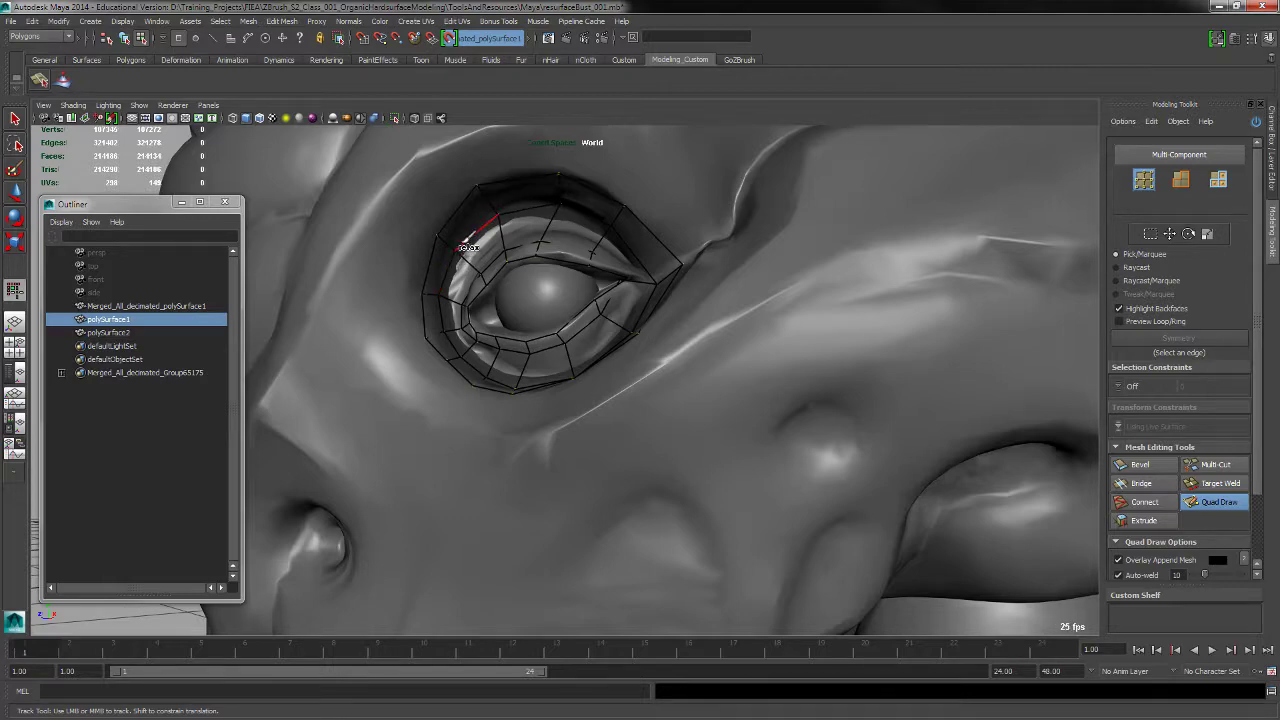
alt+drag(520, 370, 608, 525)
alt+middle_drag(608, 525, 614, 560)
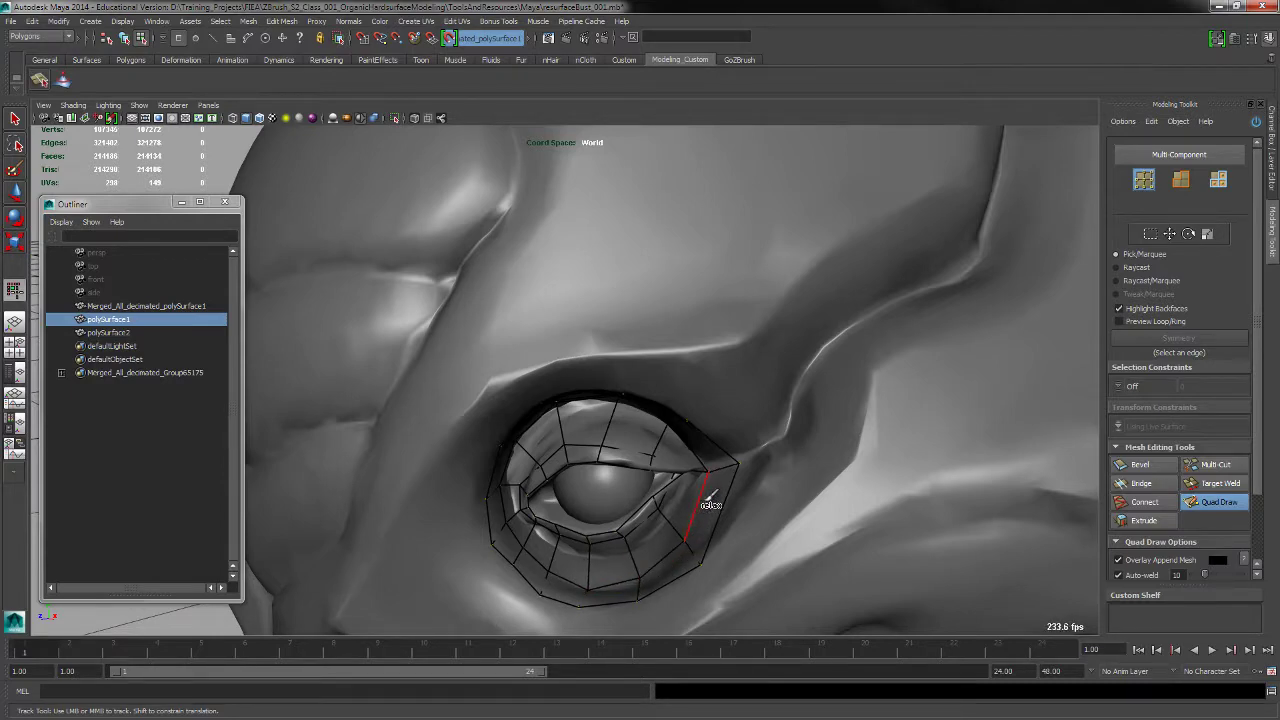
alt+drag(710, 504, 651, 297)
mouse_move(690, 357)
alt+mouse_down()
mouse_move(680, 343)
mouse_move(686, 380)
mouse_move(728, 343)
mouse_move(739, 304)
alt+mouse_up()
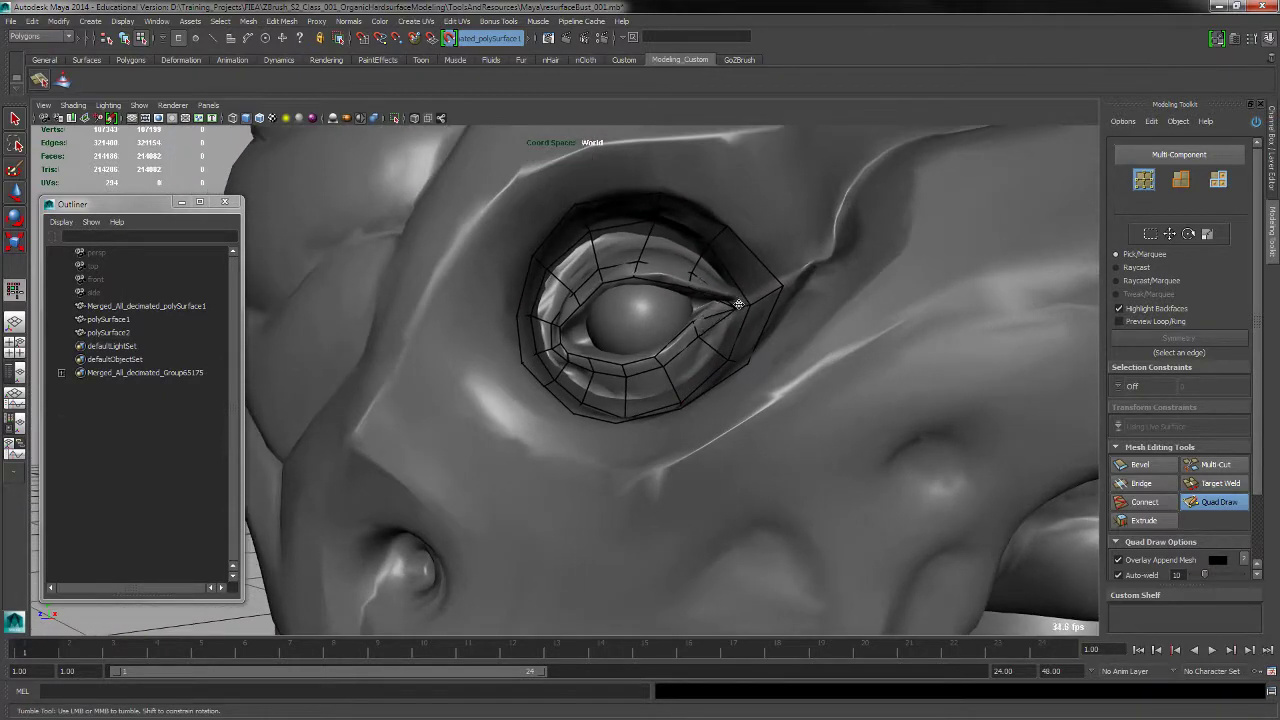
alt+middle_drag(746, 315, 733, 332)
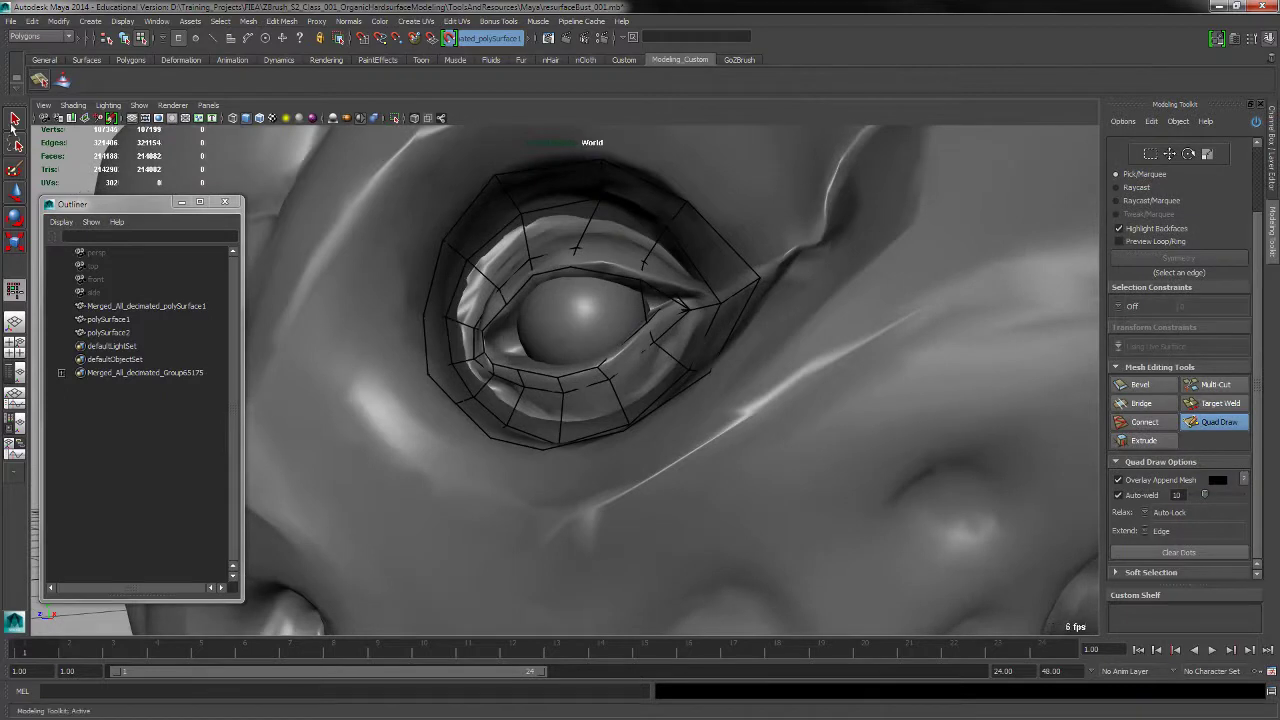
Leave Quad Draw, select polySurface1 and delete the badly placed faces over the eye's outer corner
click(15, 120)
click(104, 319)
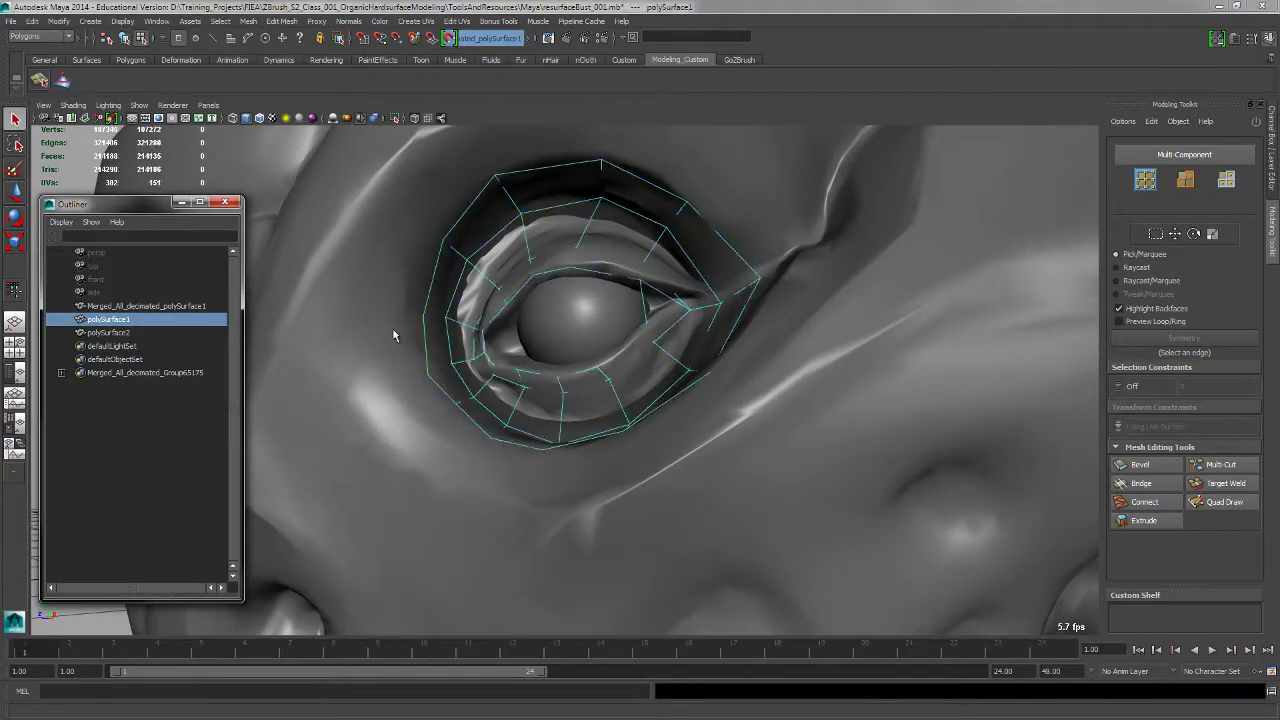
key(F11)
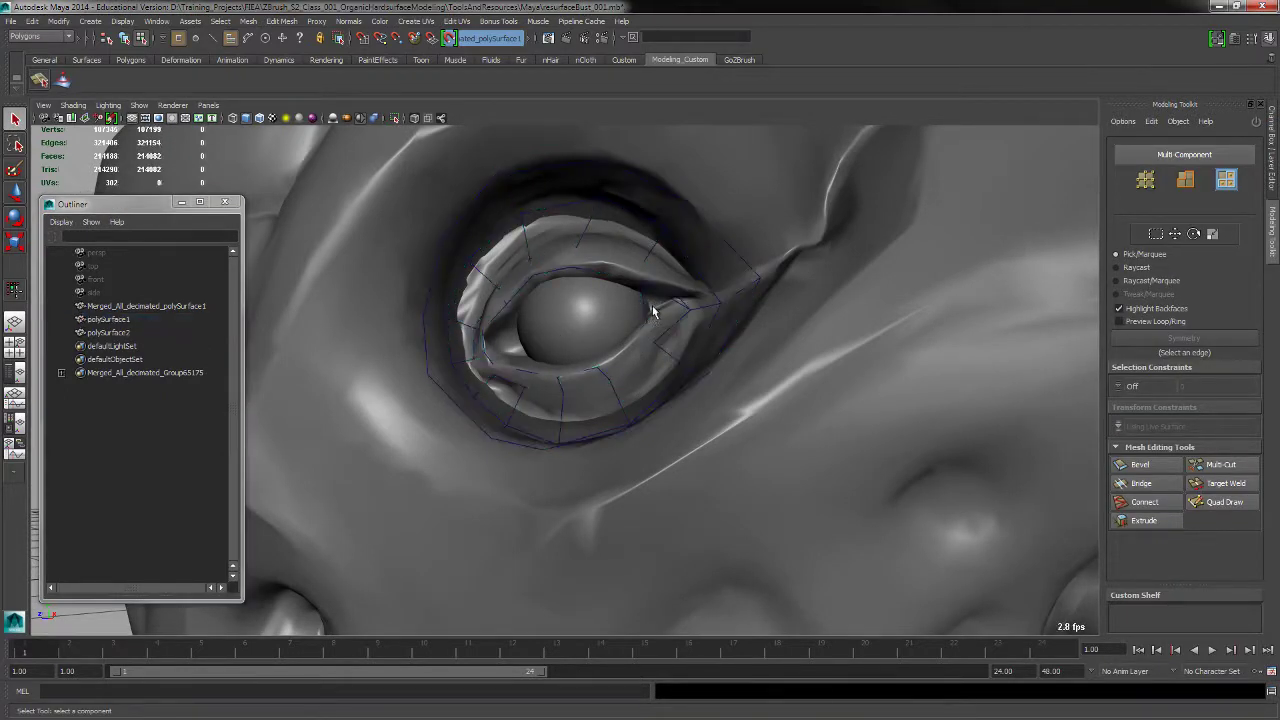
click(649, 316)
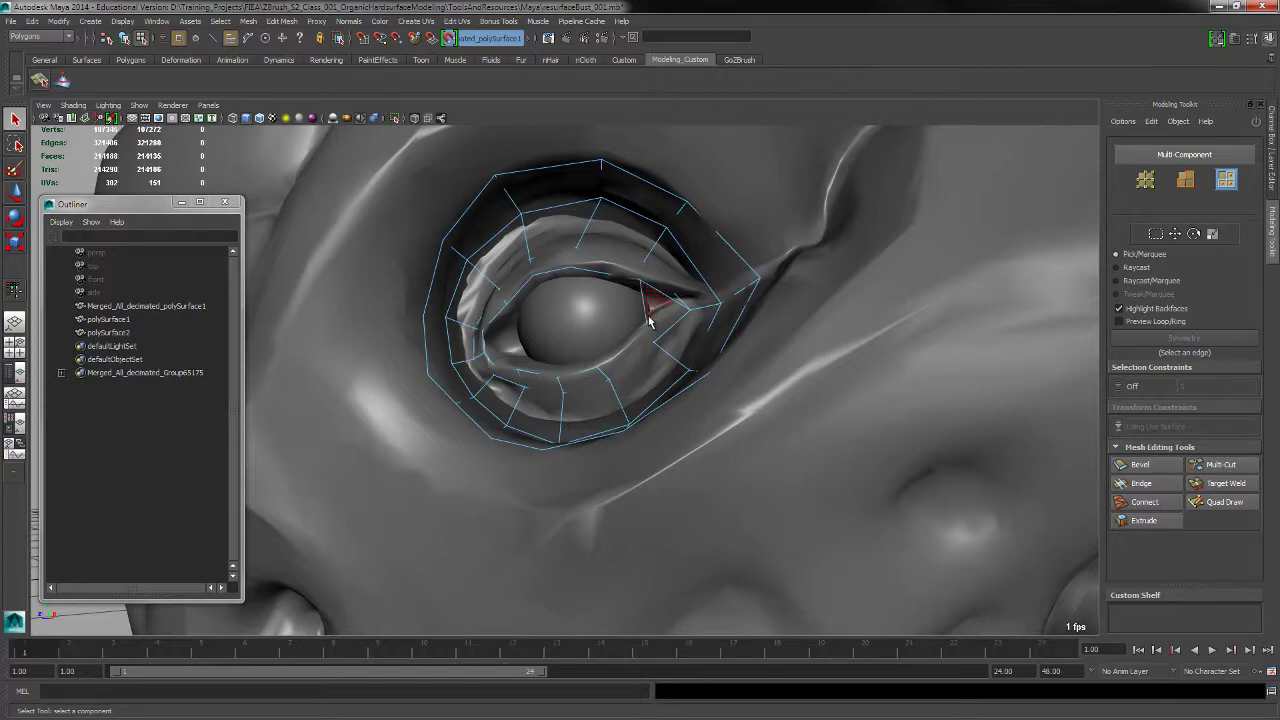
key(Delete)
click(645, 318)
key(Delete)
Delete the remaining stray faces at the eye's outer corner in wireframe display, and return to object mode and shaded display
click(654, 326)
key(4)
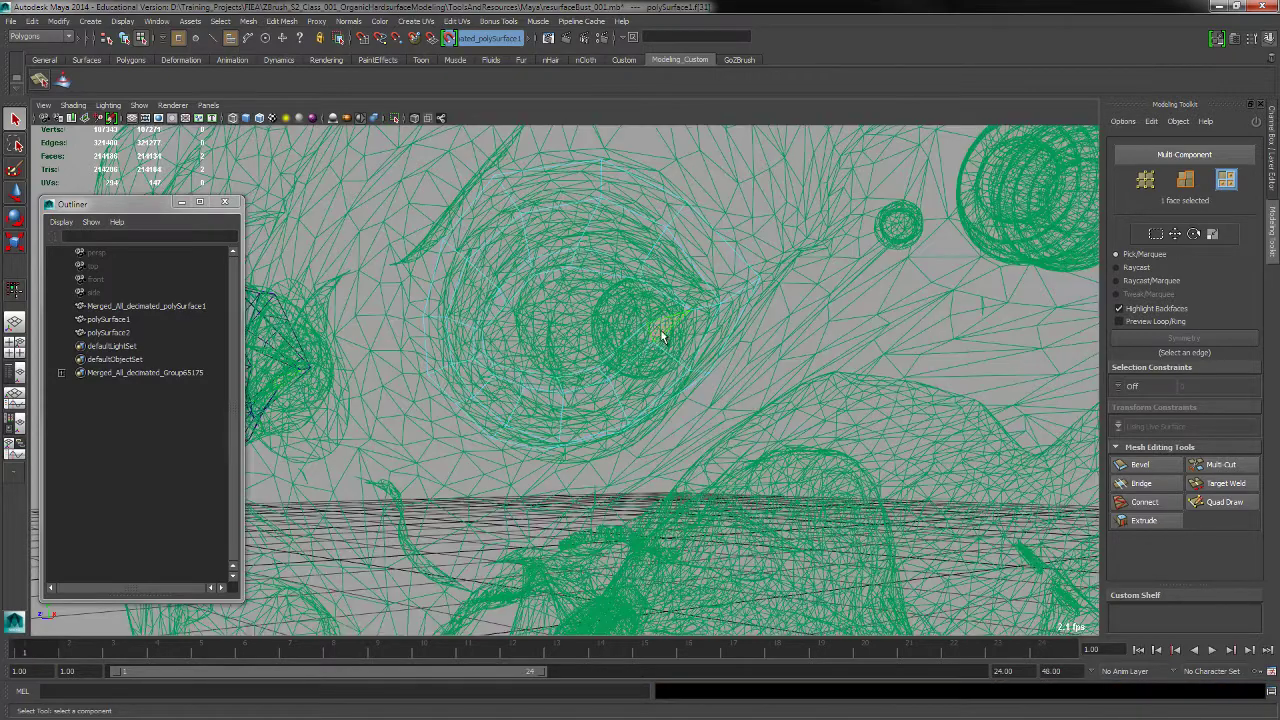
key(Delete)
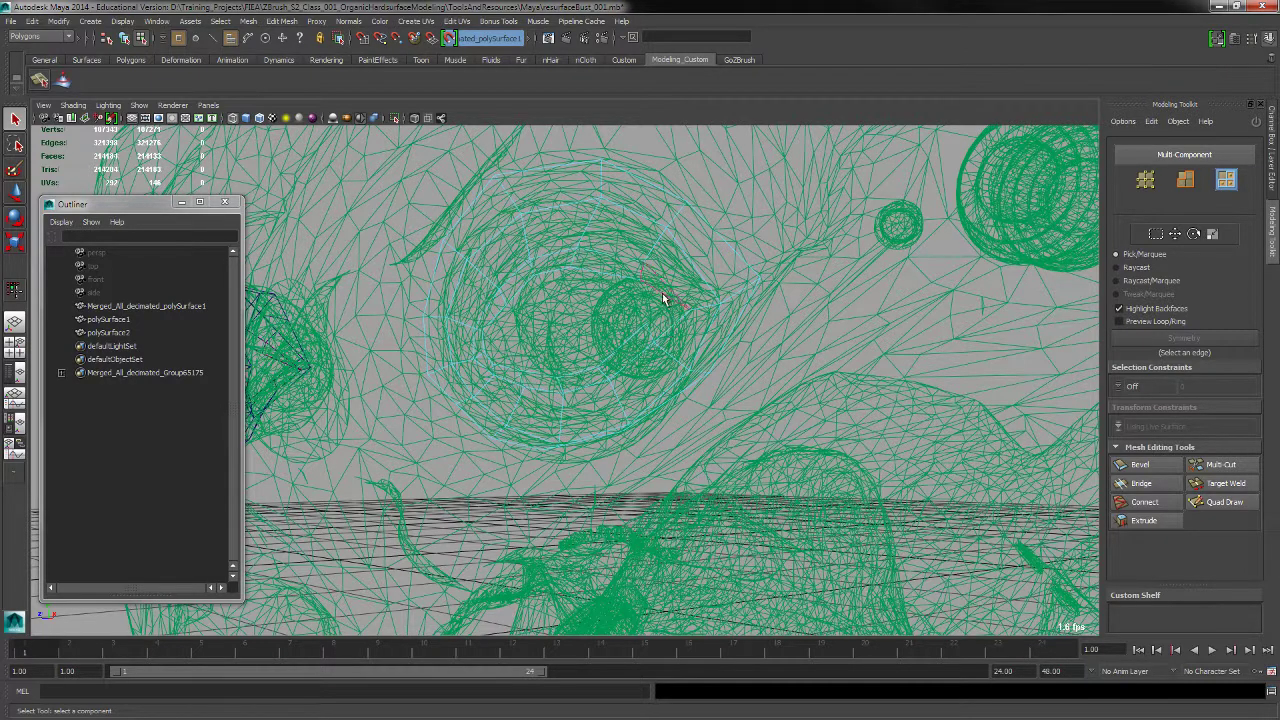
click(666, 294)
key(Delete)
key(F8)
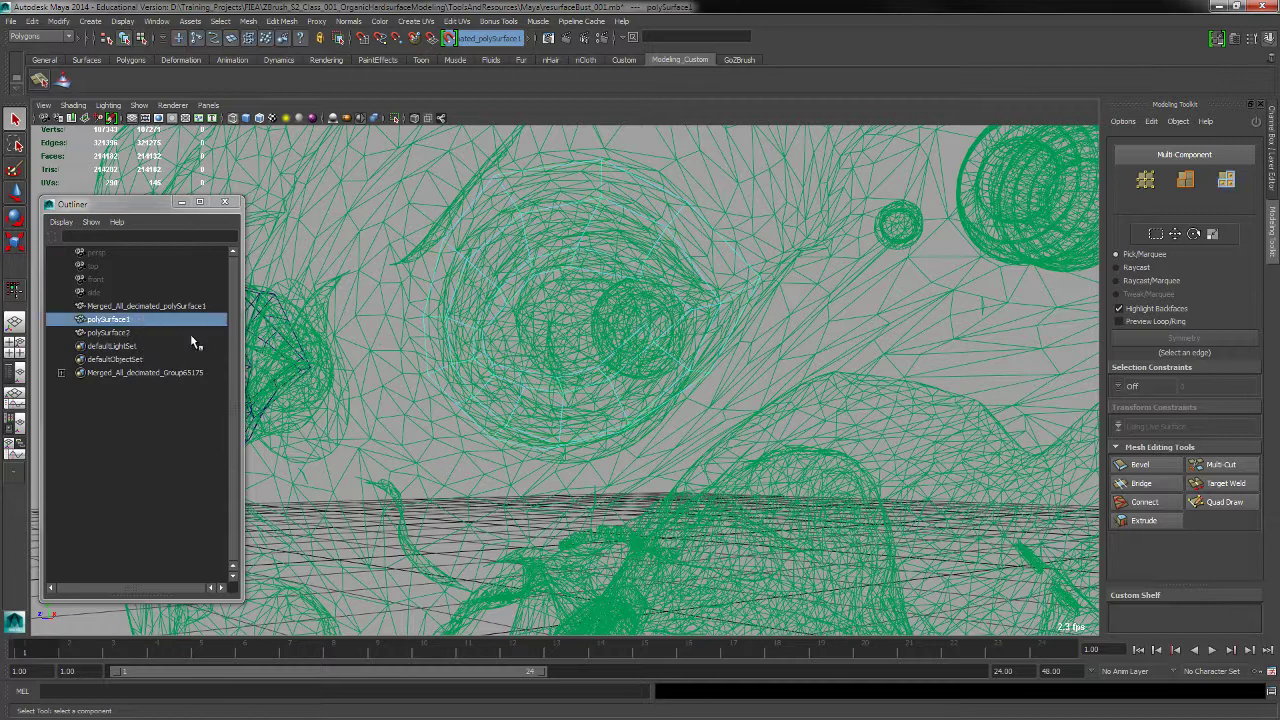
alt+drag(467, 378, 487, 383)
key(5)
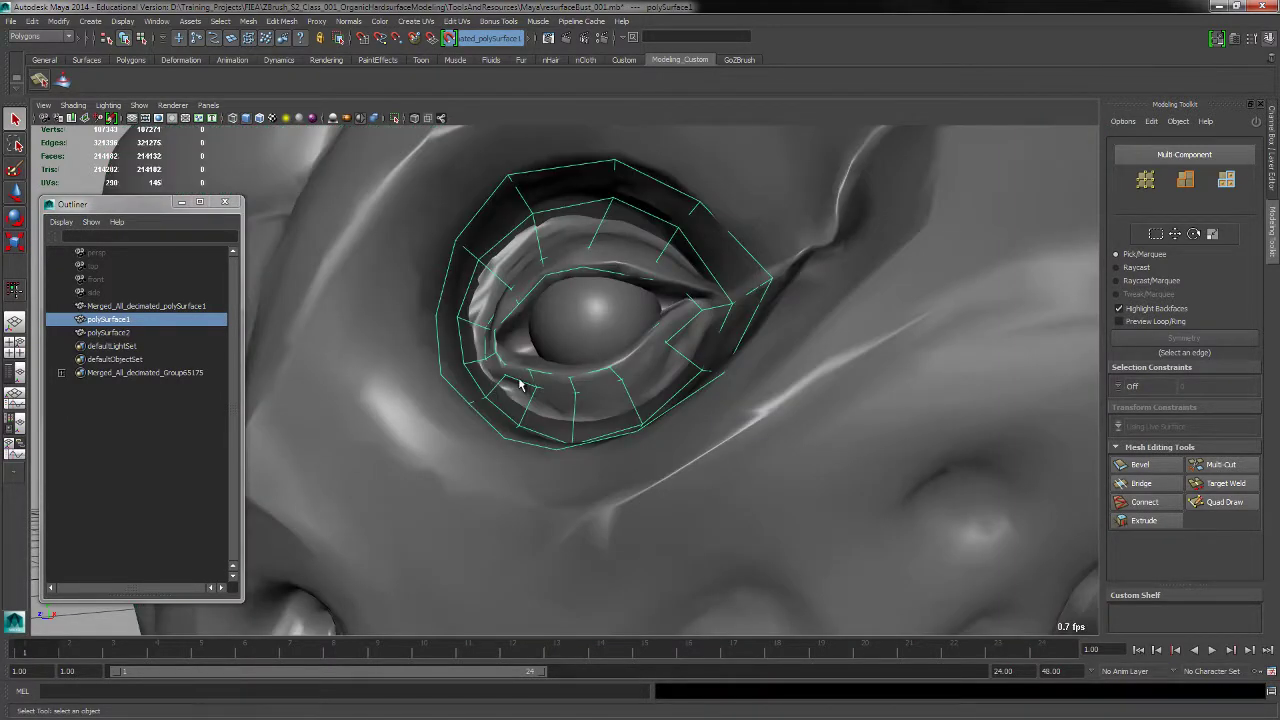
Restart Quad Draw and fill the gaps at the eye's outer corner with new quads
click(1216, 502)
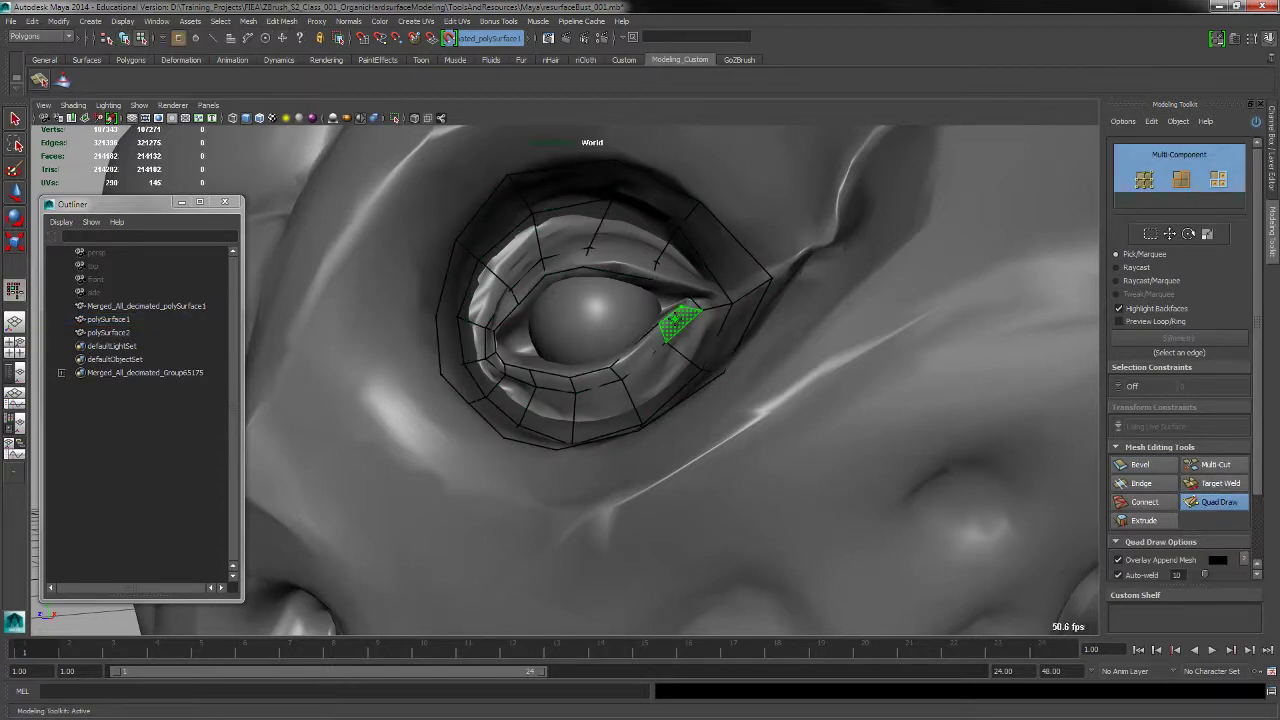
alt+drag(742, 302, 709, 352)
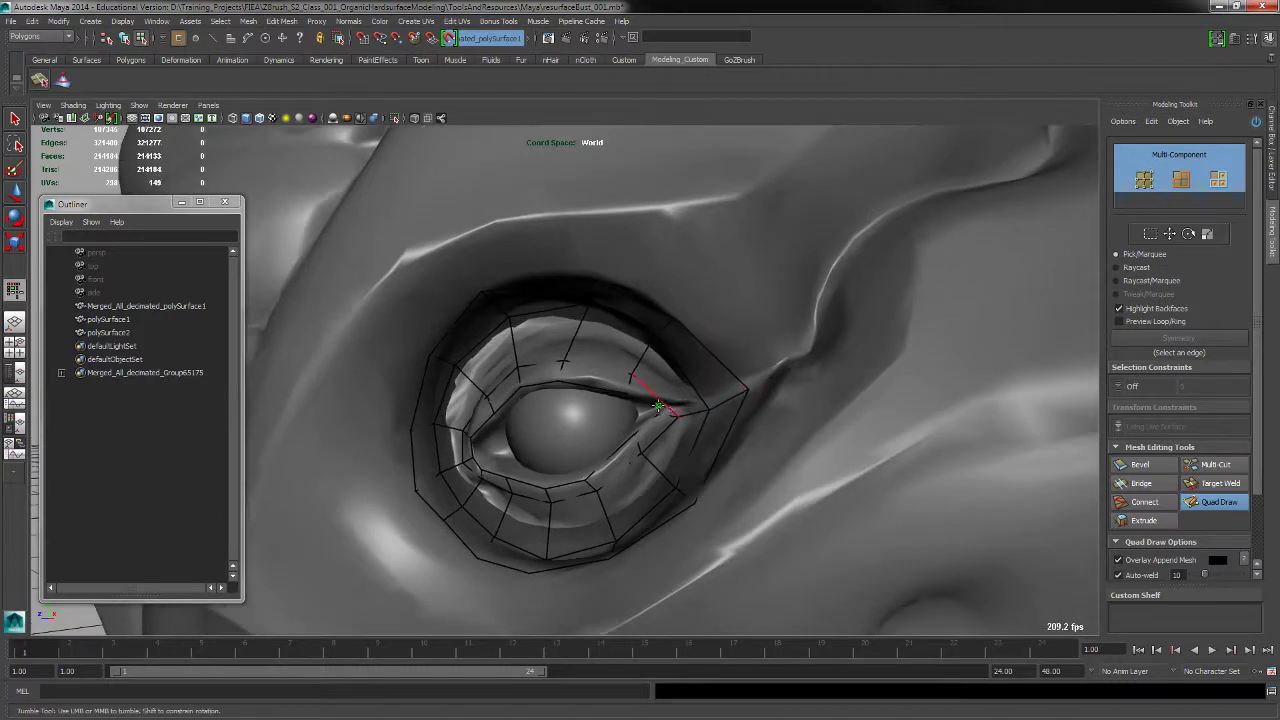
shift+click(654, 401)
alt+drag(726, 452, 723, 443)
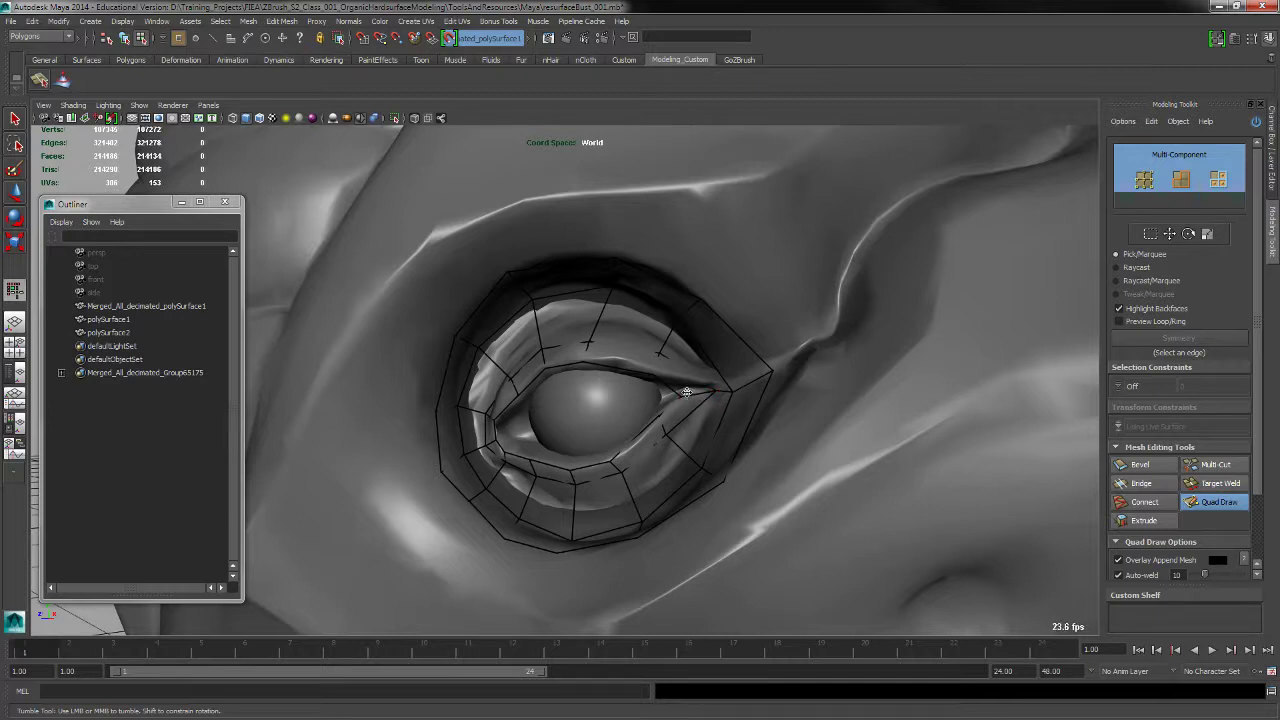
alt+right_drag(731, 423, 737, 381)
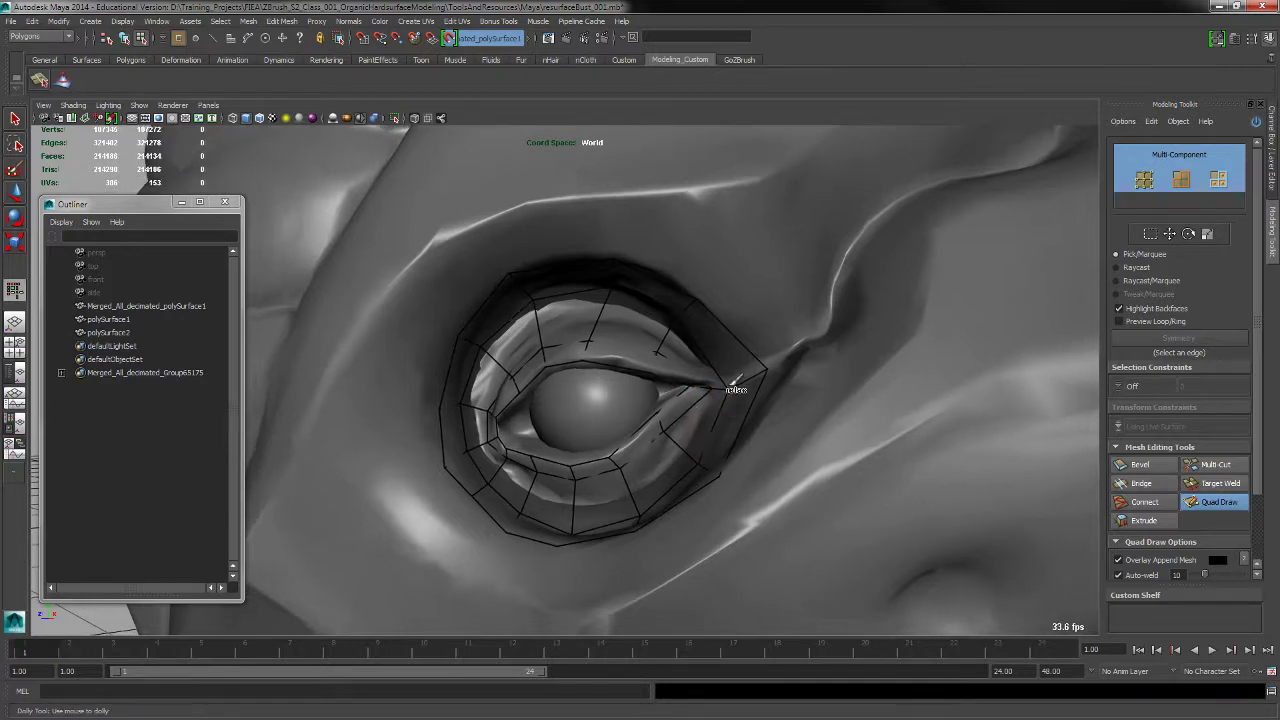
Relax the upper part of the eye ring so that its vertices follow the socket rim
mouse_move(746, 381)
alt+mouse_down()
mouse_move(763, 405)
mouse_move(701, 381)
mouse_move(765, 388)
alt+mouse_up()
alt+middle_drag(765, 388, 841, 396)
alt+drag(841, 396, 807, 362)
alt+middle_drag(776, 322, 766, 438)
drag(564, 322, 554, 319)
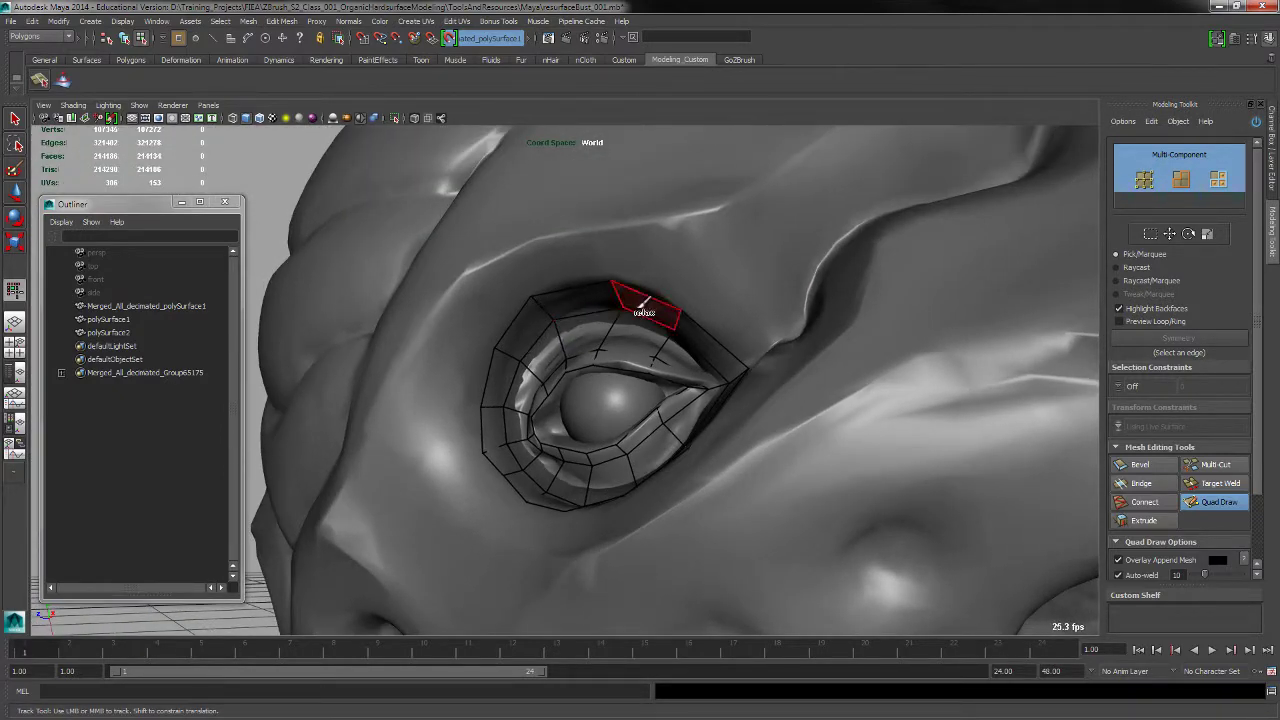
alt+drag(779, 389, 771, 386)
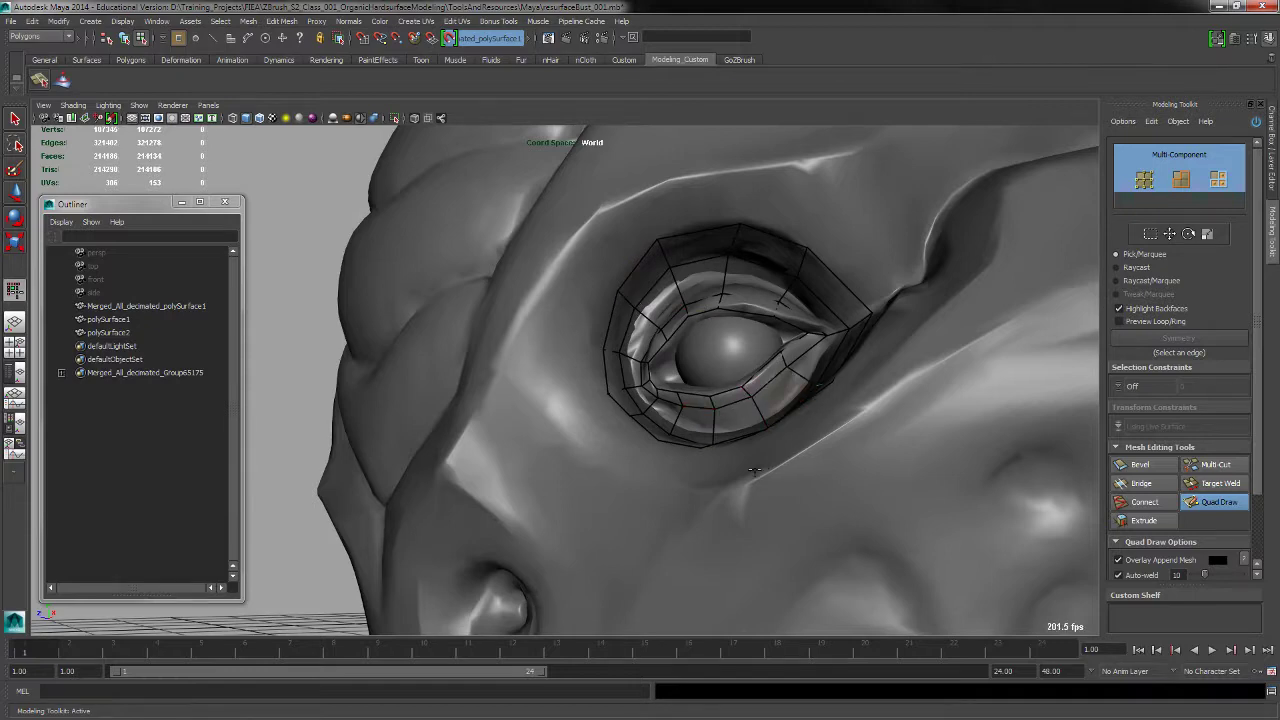
Relax the vertices along the lower part of the eye ring
alt+drag(758, 471, 772, 396)
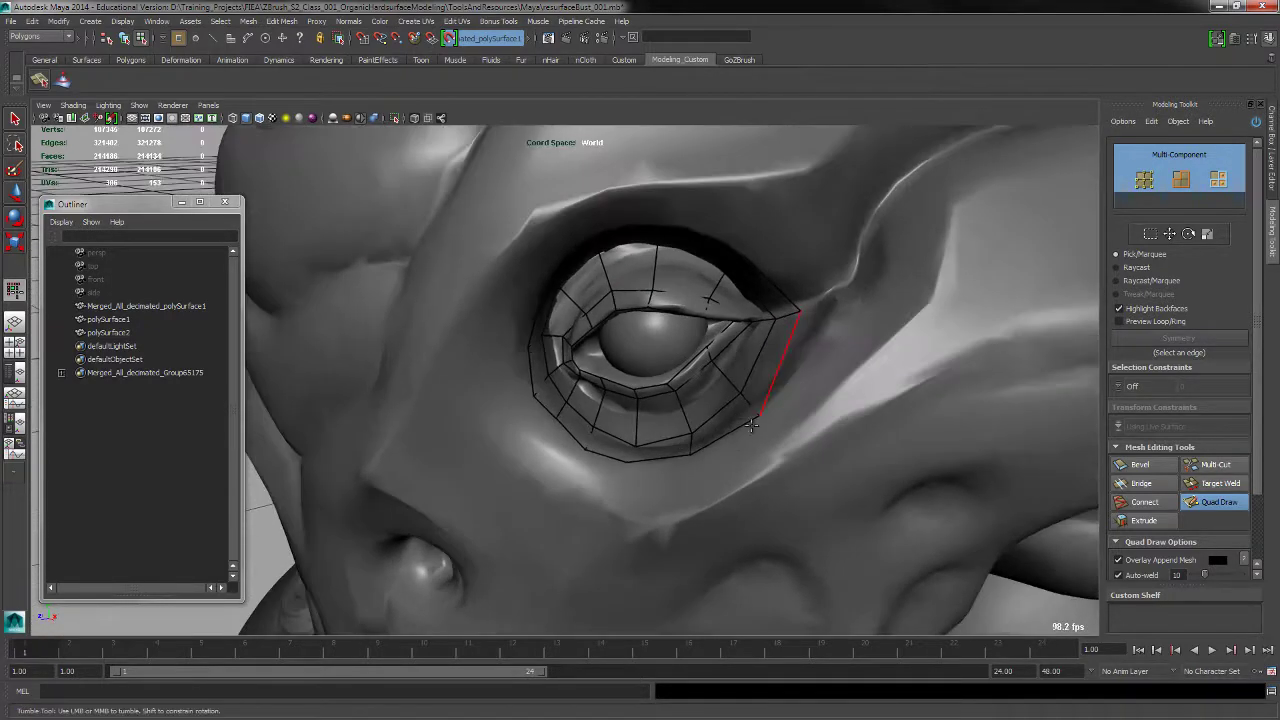
shift+drag(637, 445, 592, 426)
alt+drag(700, 466, 686, 471)
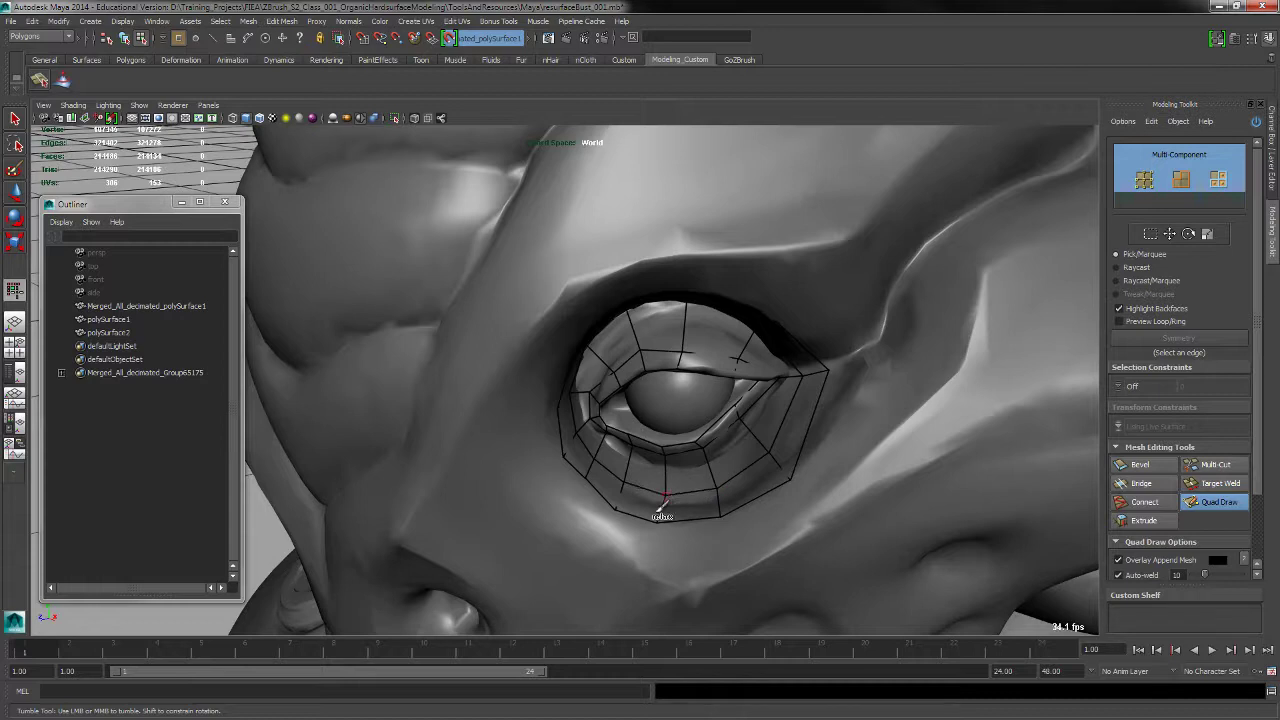
alt+drag(657, 514, 531, 429)
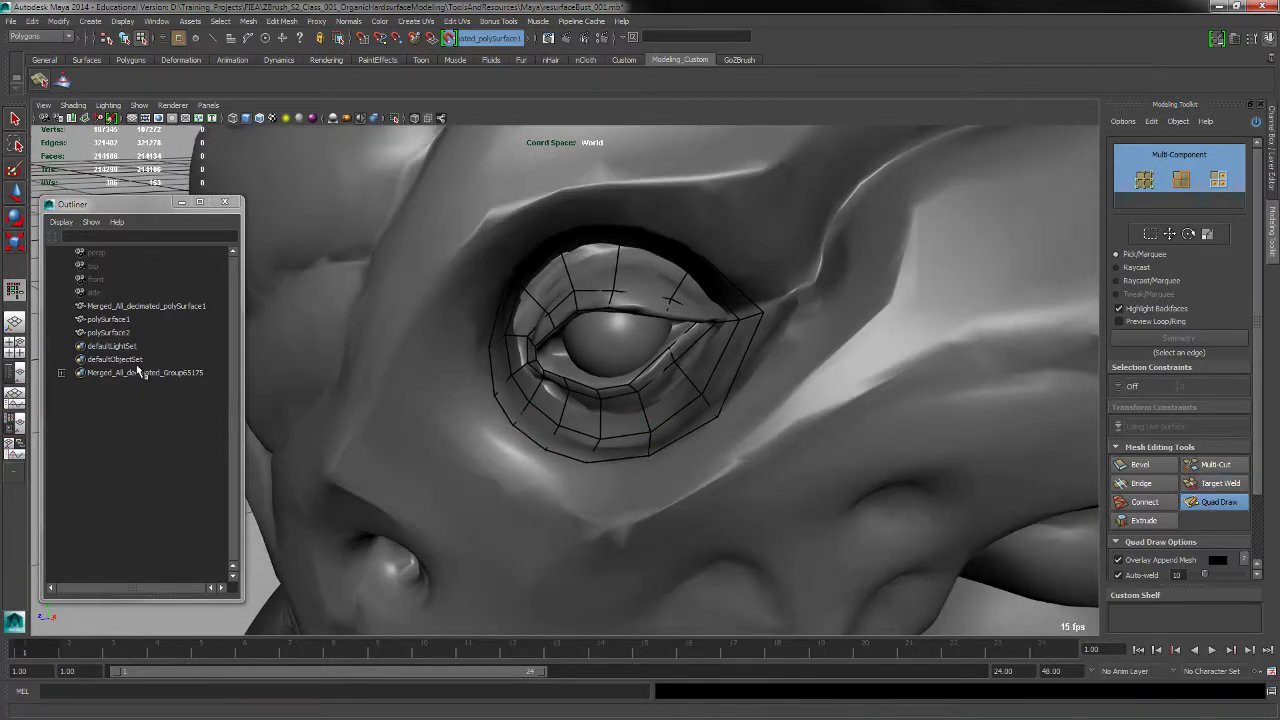
alt+drag(691, 495, 722, 495)
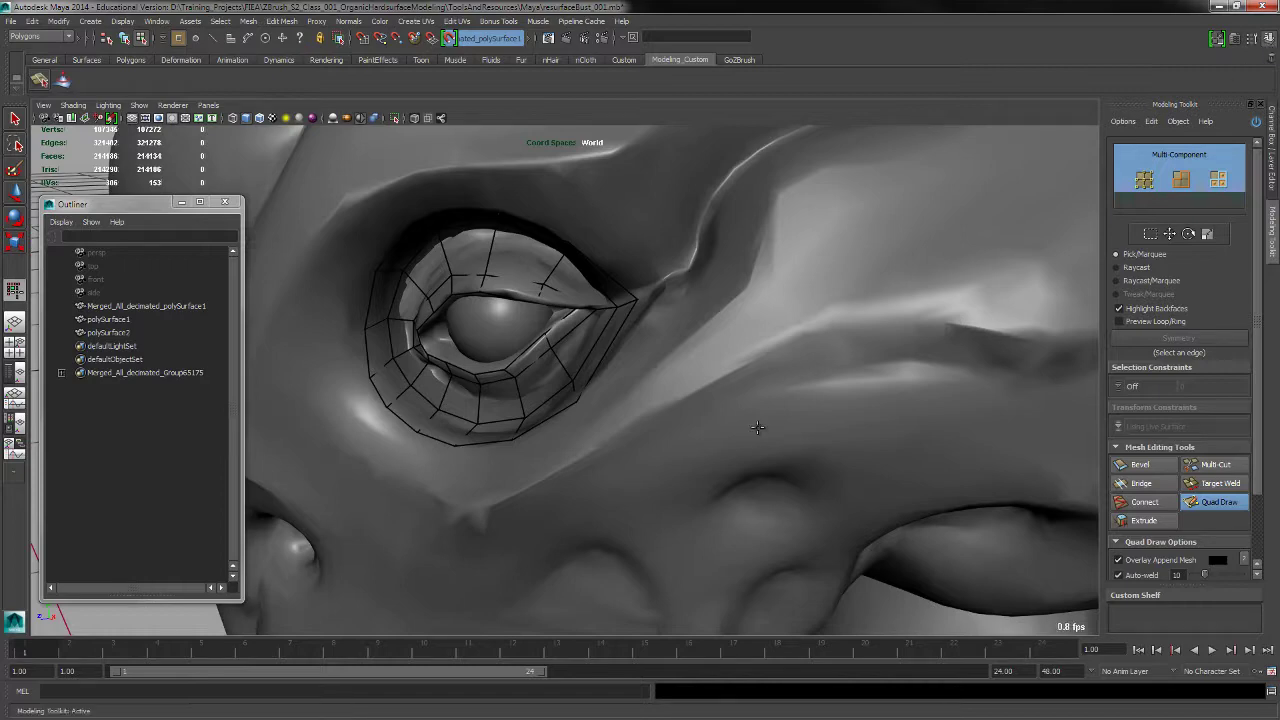
mouse_move(708, 472)
alt+mouse_down()
mouse_move(796, 491)
mouse_move(748, 491)
alt+mouse_up()
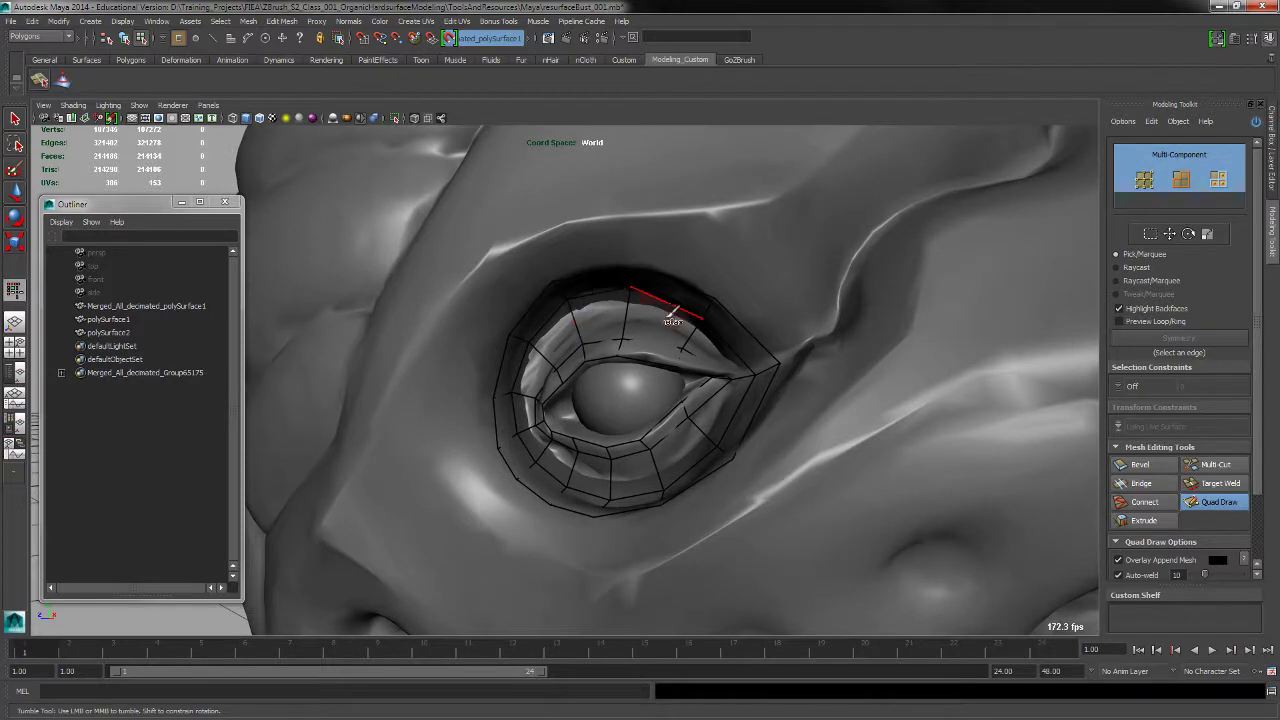
Insert another edge loop in the wide middle band of the eye ring and relax the surrounding vertices
ctrl+click(668, 471)
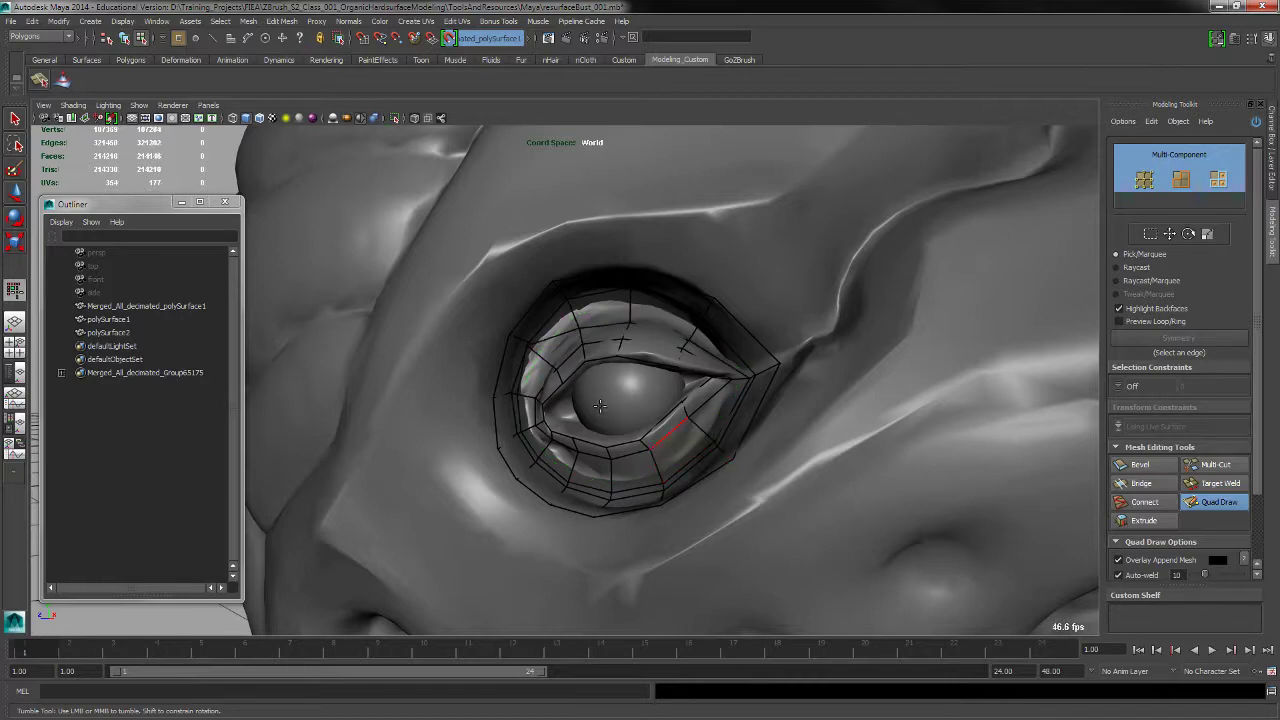
alt+drag(673, 419, 616, 409)
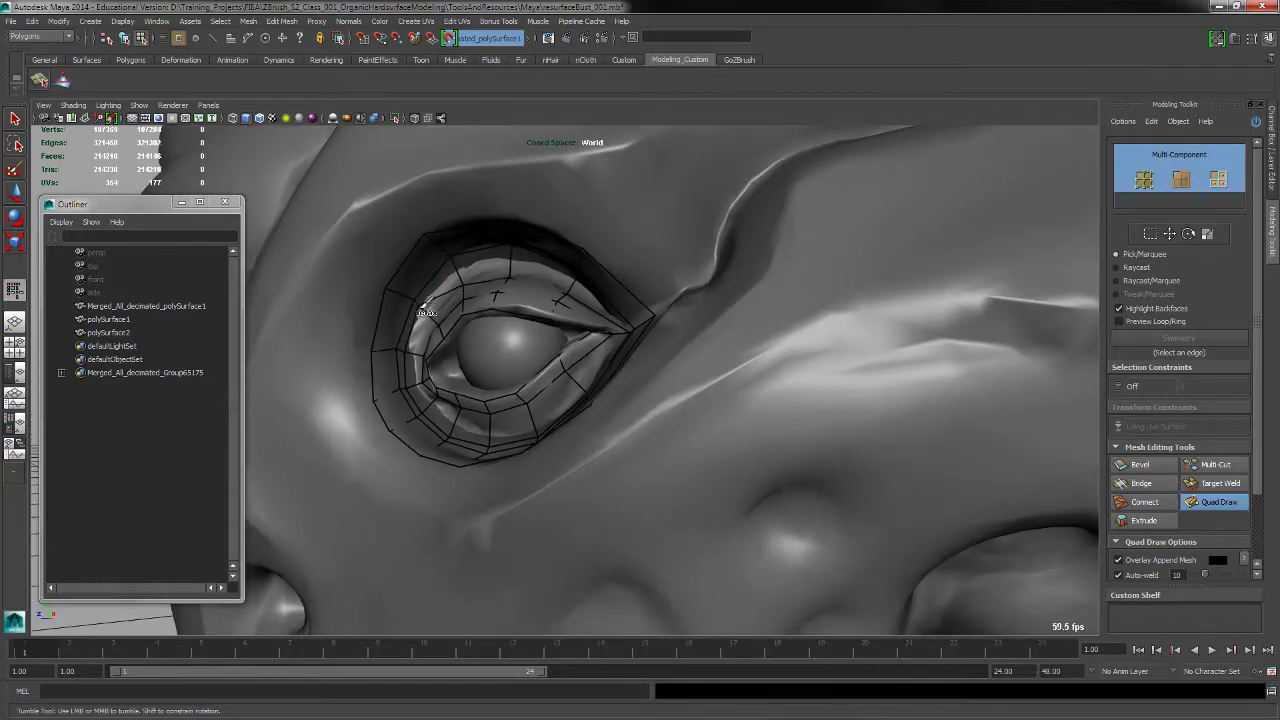
alt+drag(615, 345, 648, 386)
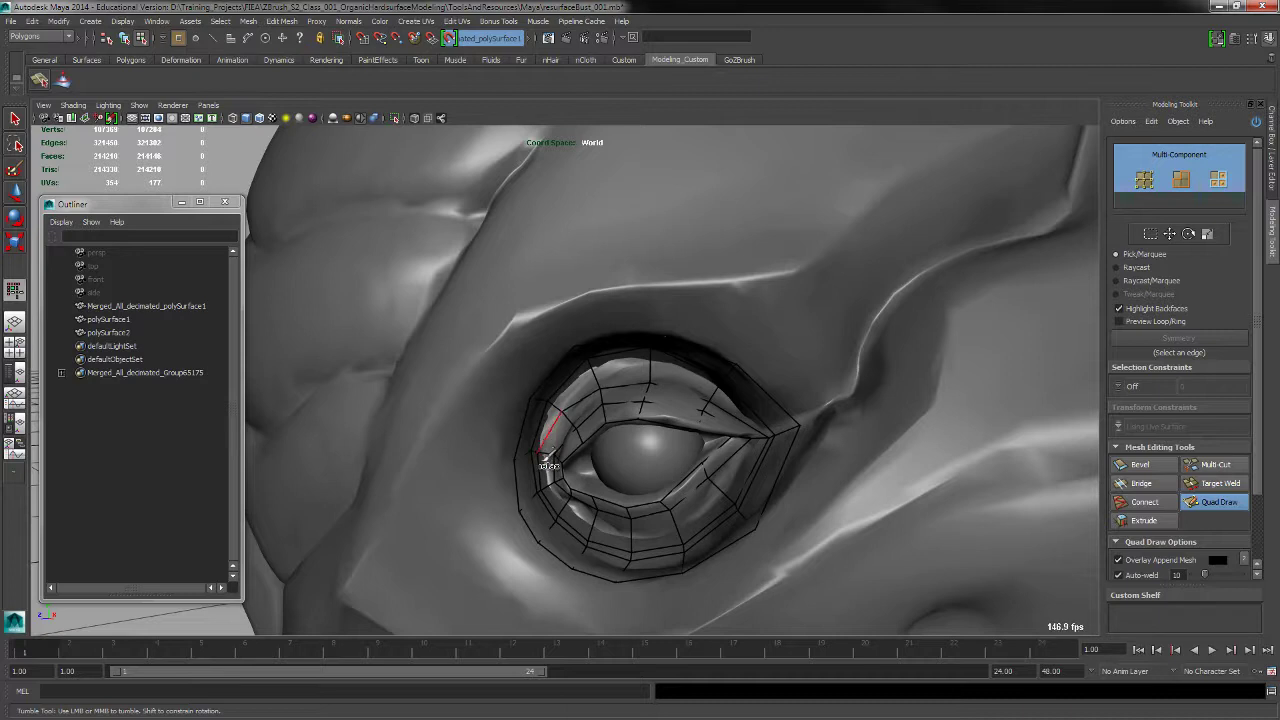
alt+middle_drag(545, 490, 470, 400)
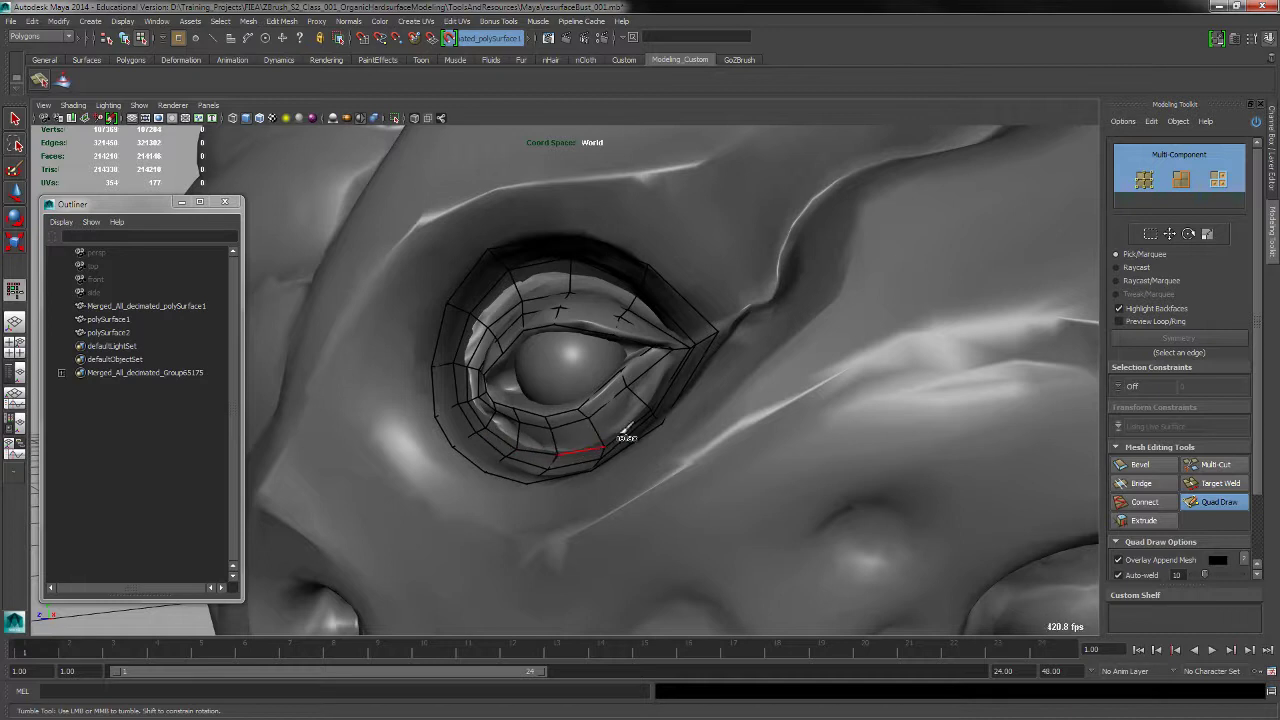
alt+middle_drag(728, 412, 751, 386)
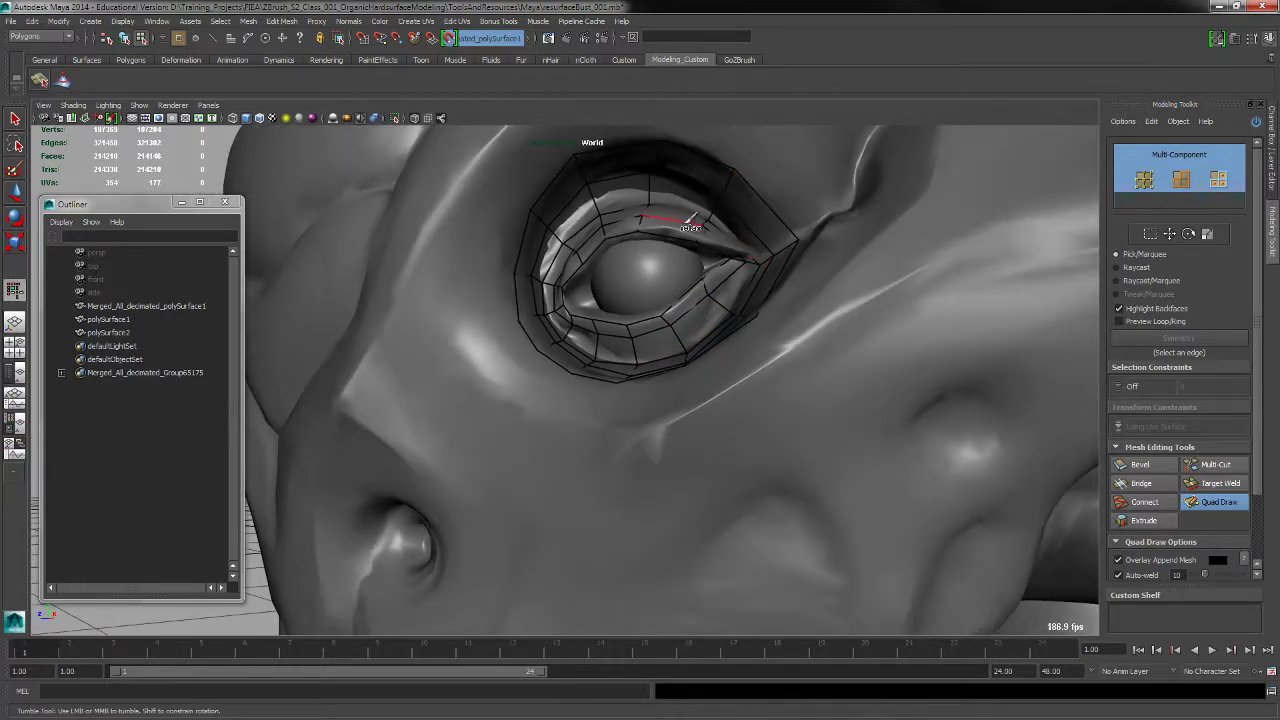
alt+drag(740, 237, 722, 248)
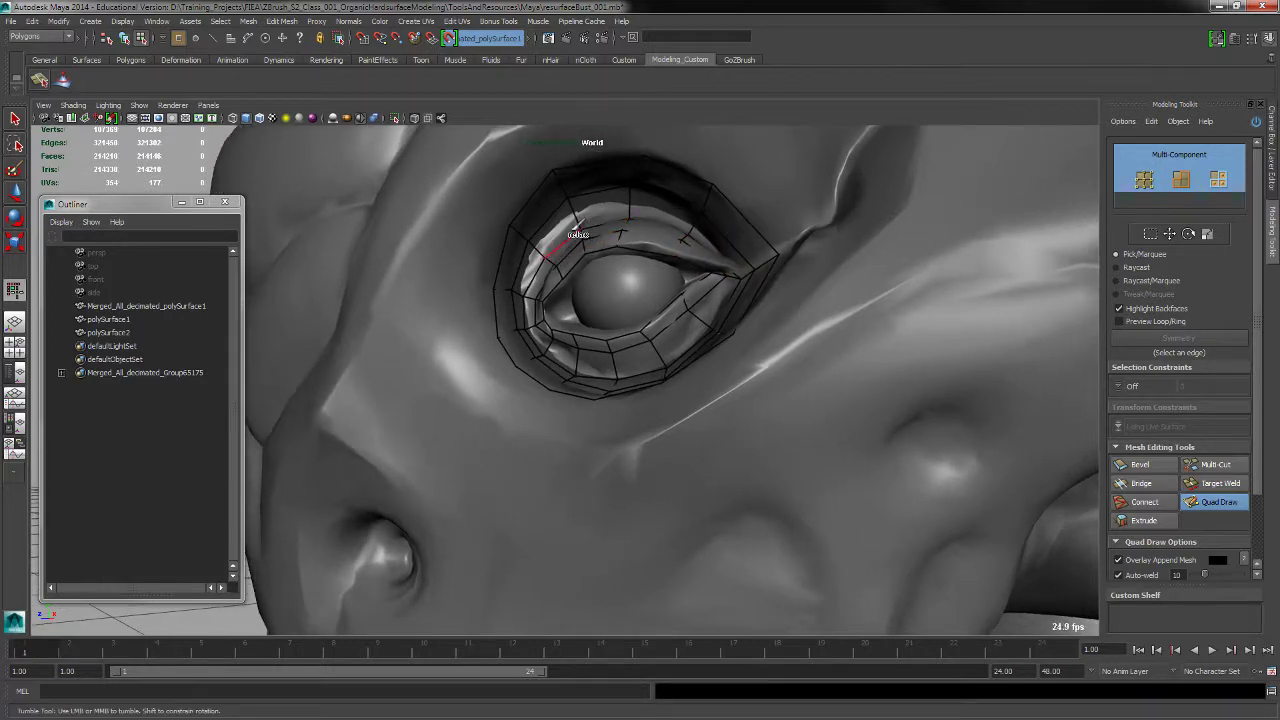
shift+drag(541, 269, 536, 252)
alt+middle_drag(755, 262, 748, 299)
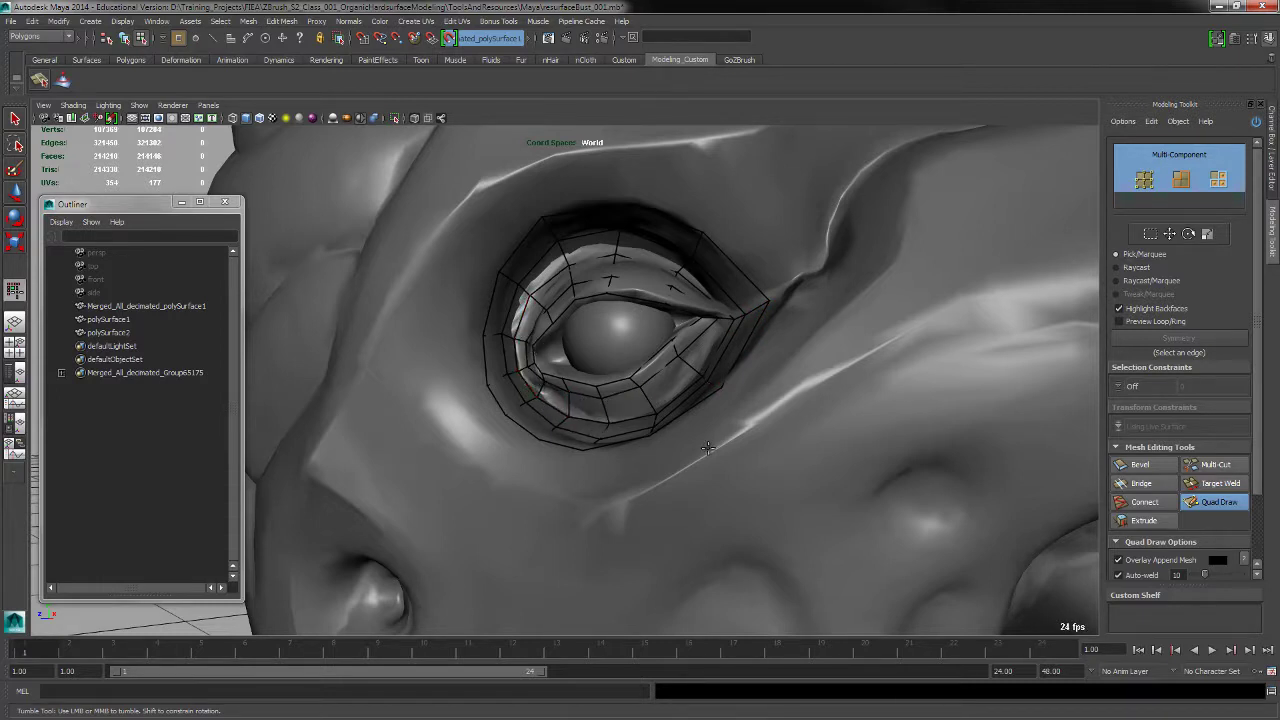
Place a Quad Draw point at the lower outer corner of the eye ring
alt+drag(707, 447, 864, 445)
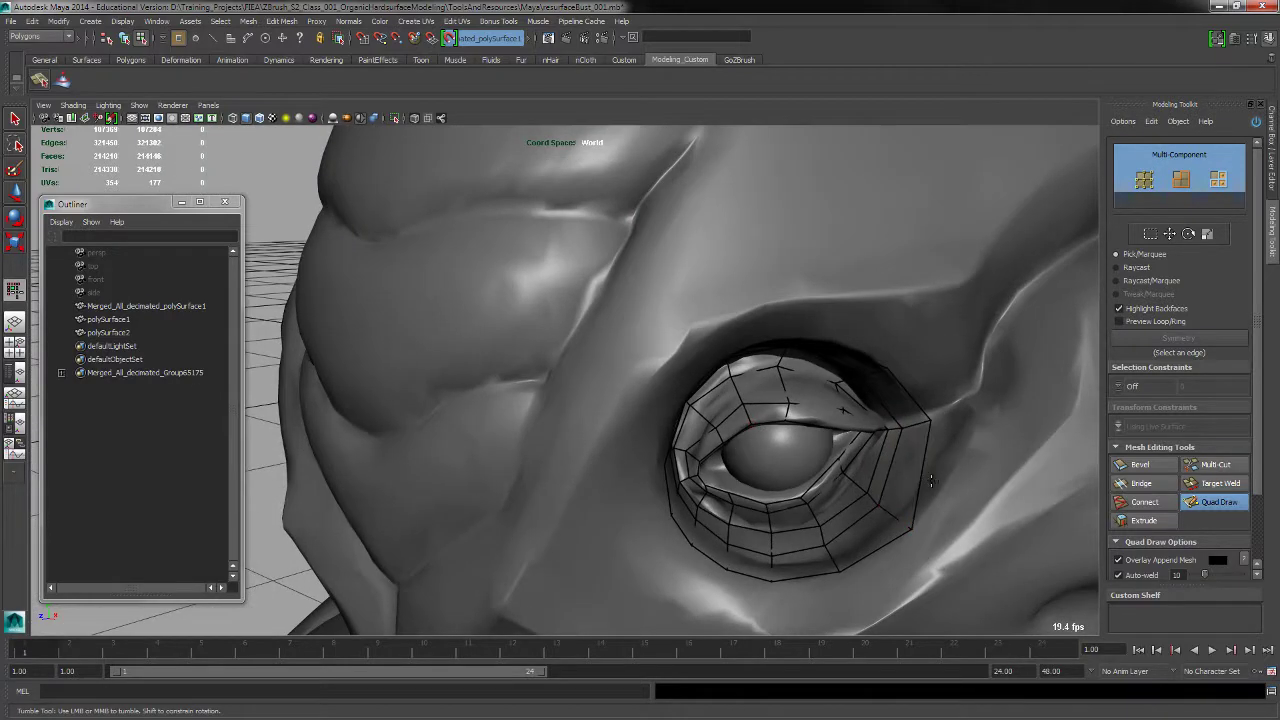
alt+middle_drag(931, 481, 829, 486)
click(818, 493)
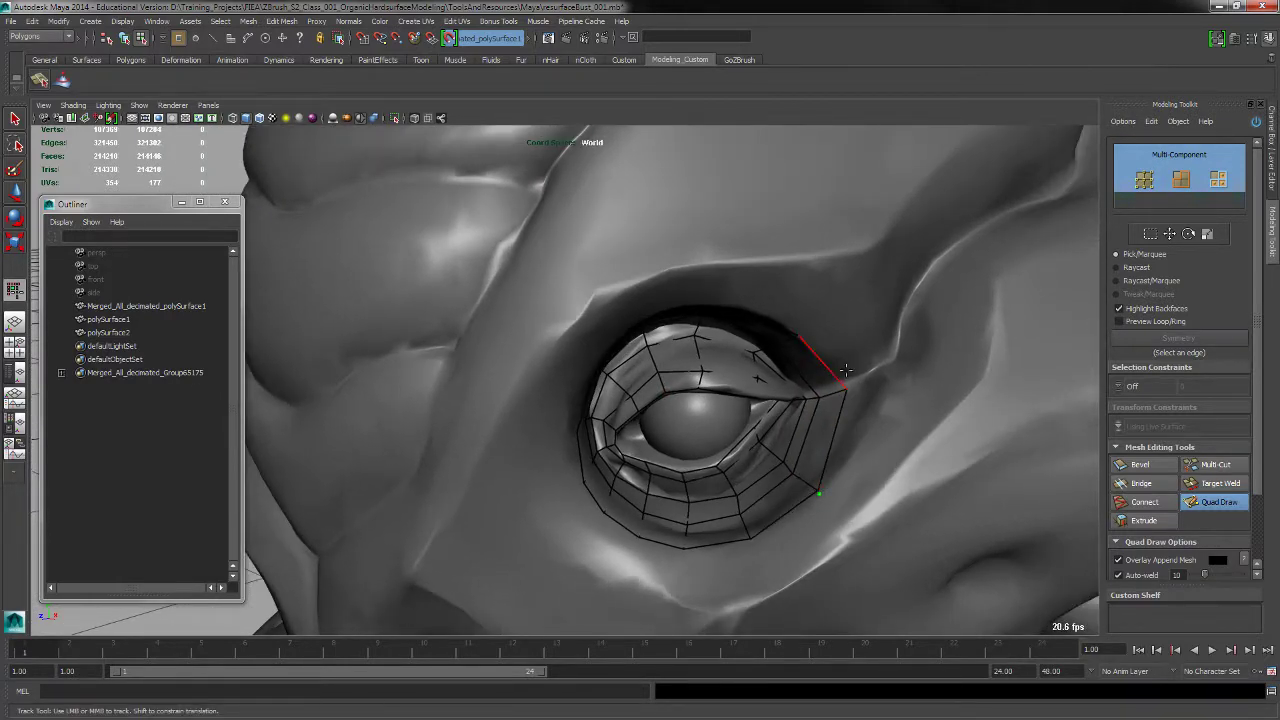
alt+right_drag(888, 391, 840, 363)
alt+drag(840, 363, 768, 408)
alt+right_drag(800, 425, 763, 412)
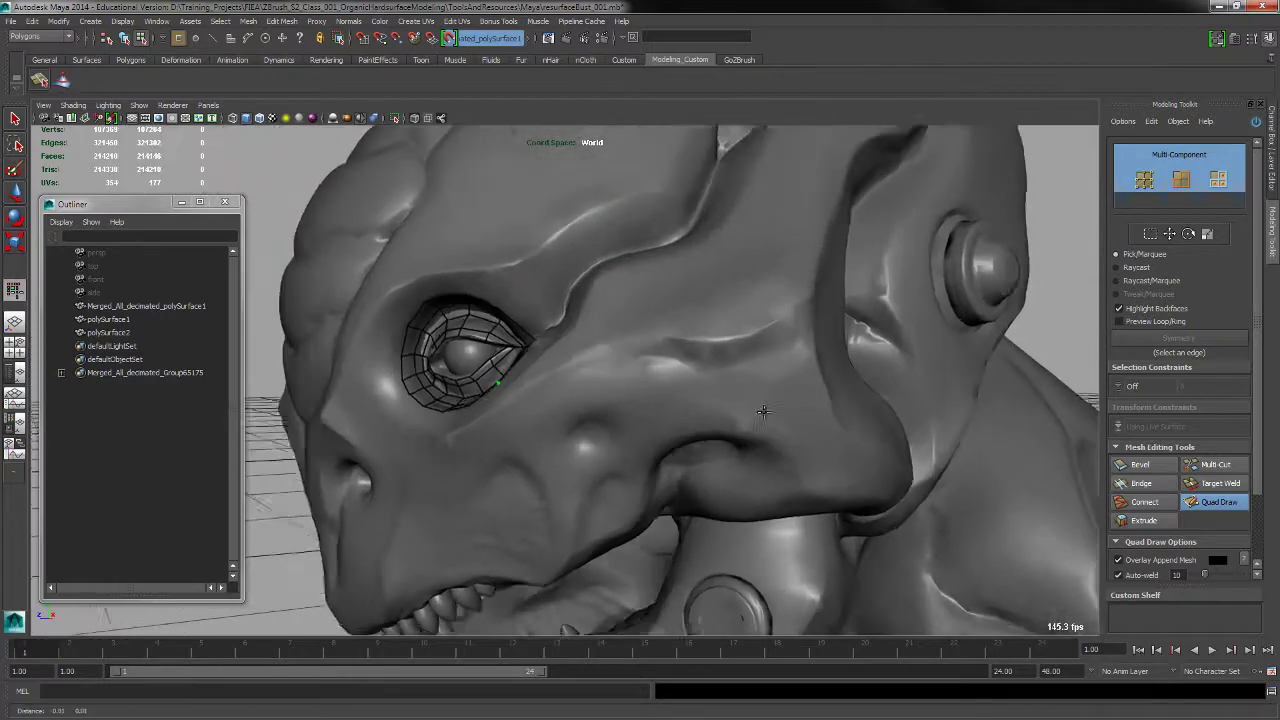
Place points along the brow ridge and fill three quads between them and the upper outer edge of the eye ring
alt+drag(764, 412, 836, 324)
alt+middle_drag(808, 337, 765, 426)
alt+drag(765, 426, 766, 434)
mouse_move(766, 434)
alt+right_down()
mouse_move(760, 443)
mouse_move(777, 443)
alt+right_up()
alt+drag(777, 443, 765, 470)
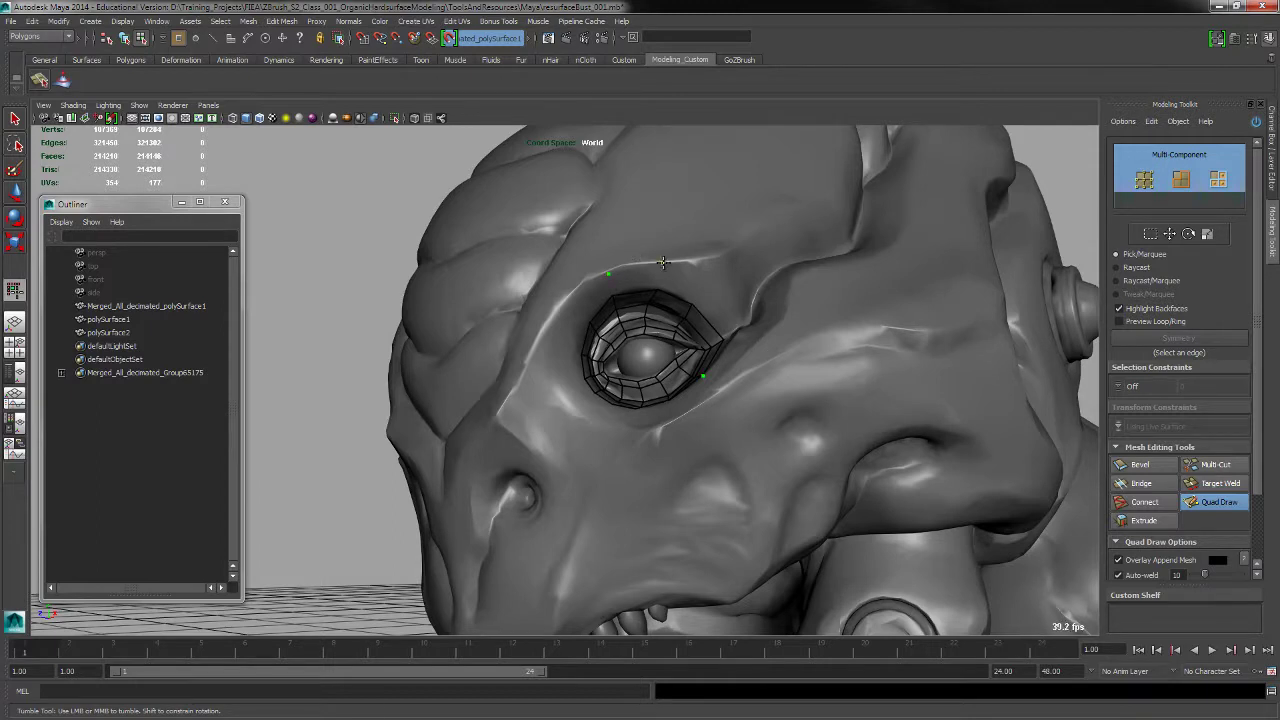
shift+click(630, 282)
shift+click(682, 283)
shift+click(748, 318)
alt+drag(750, 318, 753, 357)
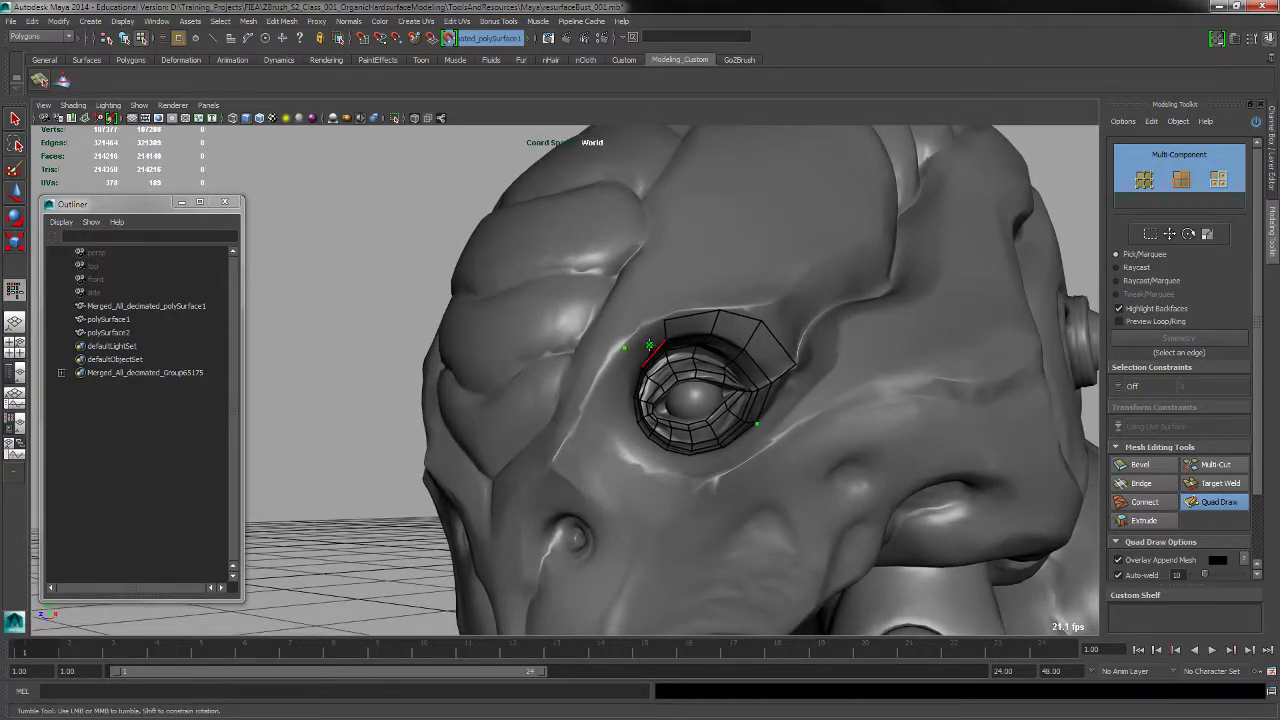
Continue the outer strip with three quads around the inner side of the eye
mouse_move(644, 397)
alt+mouse_down()
mouse_move(532, 513)
mouse_move(525, 432)
mouse_move(548, 465)
alt+mouse_up()
shift+click(547, 489)
shift+click(517, 413)
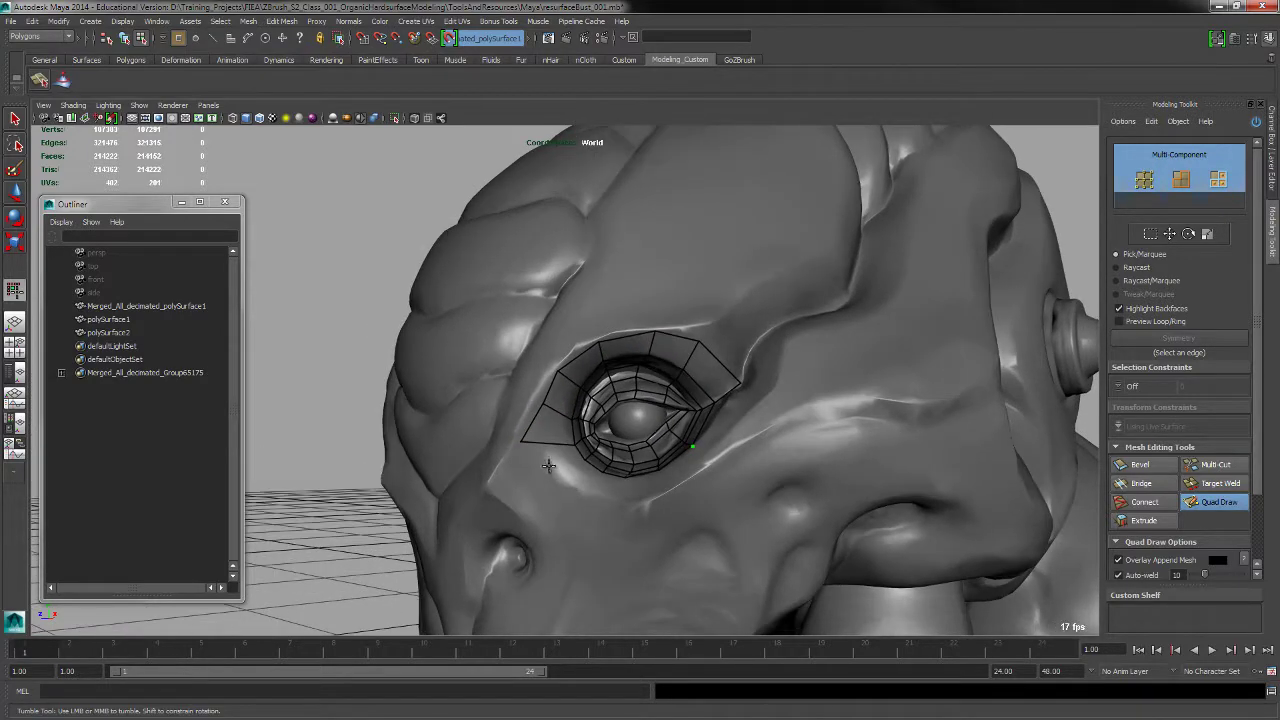
Place points below the eye socket and extend the outer strip with four quads along the underside of the eye ring
alt+drag(595, 487, 592, 525)
shift+click(579, 510)
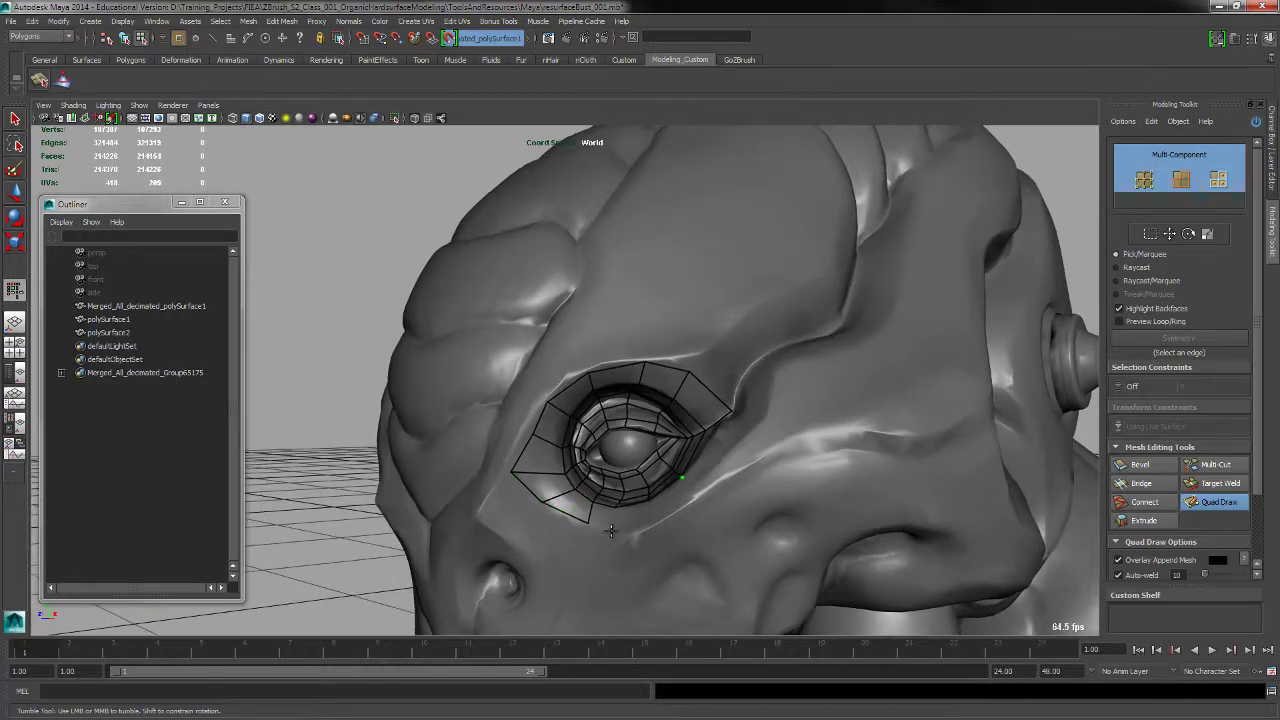
click(611, 531)
shift+click(602, 517)
click(638, 525)
shift+click(628, 516)
alt+right_drag(716, 494, 706, 494)
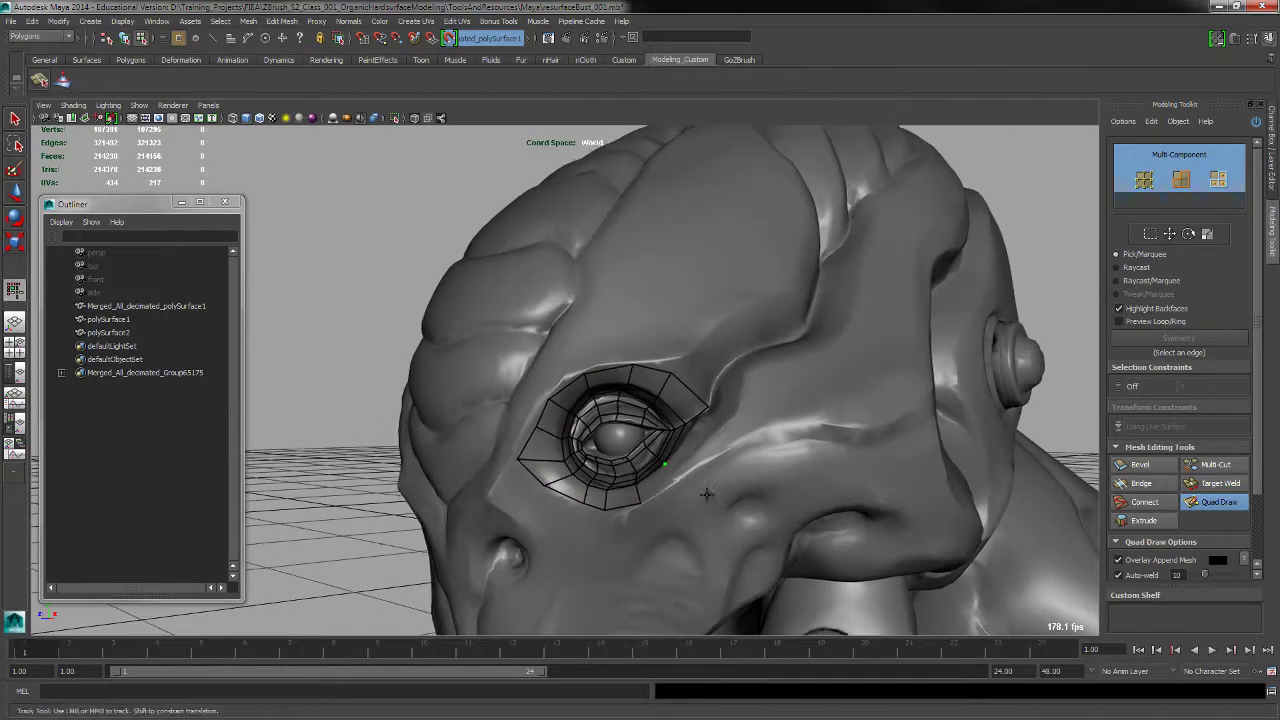
Add two quads along the lower outer side of the eye ring toward the cheek ridge
mouse_move(706, 494)
alt+mouse_down()
mouse_move(664, 424)
mouse_move(688, 480)
alt+mouse_up()
alt+right_drag(688, 480, 712, 478)
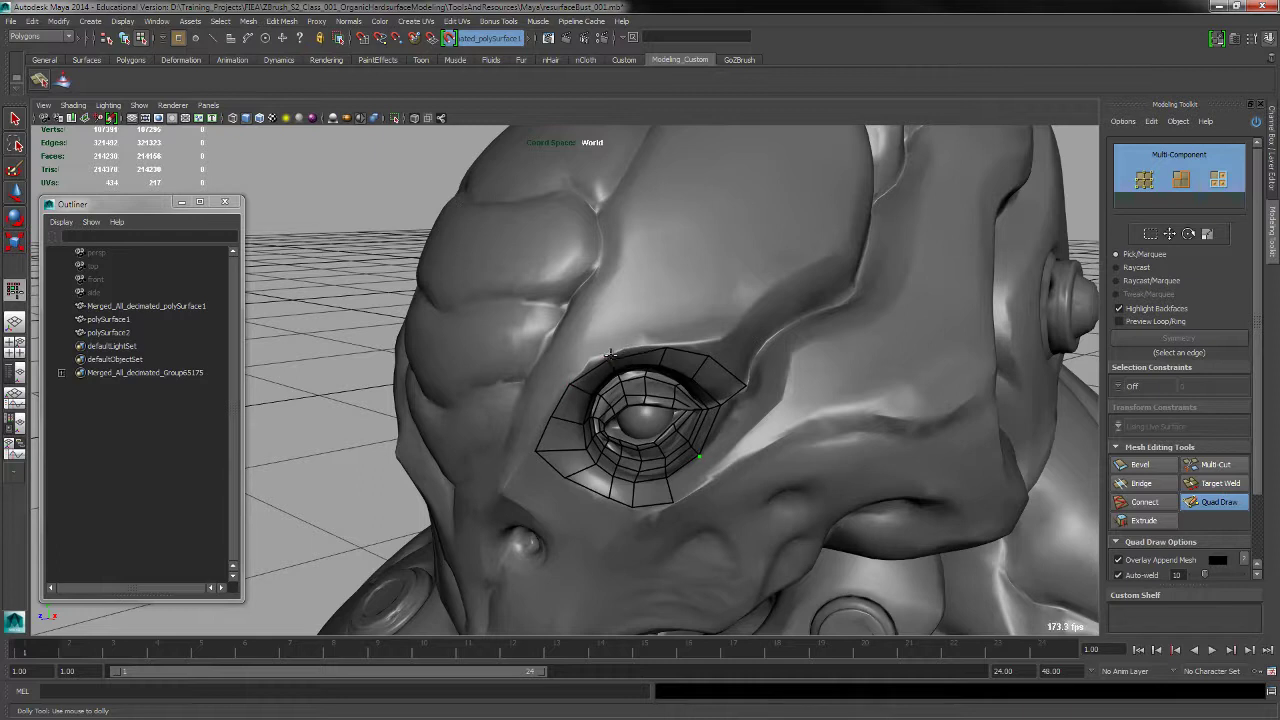
shift+click(682, 481)
ctrl+shift+click(690, 497)
shift+click(725, 453)
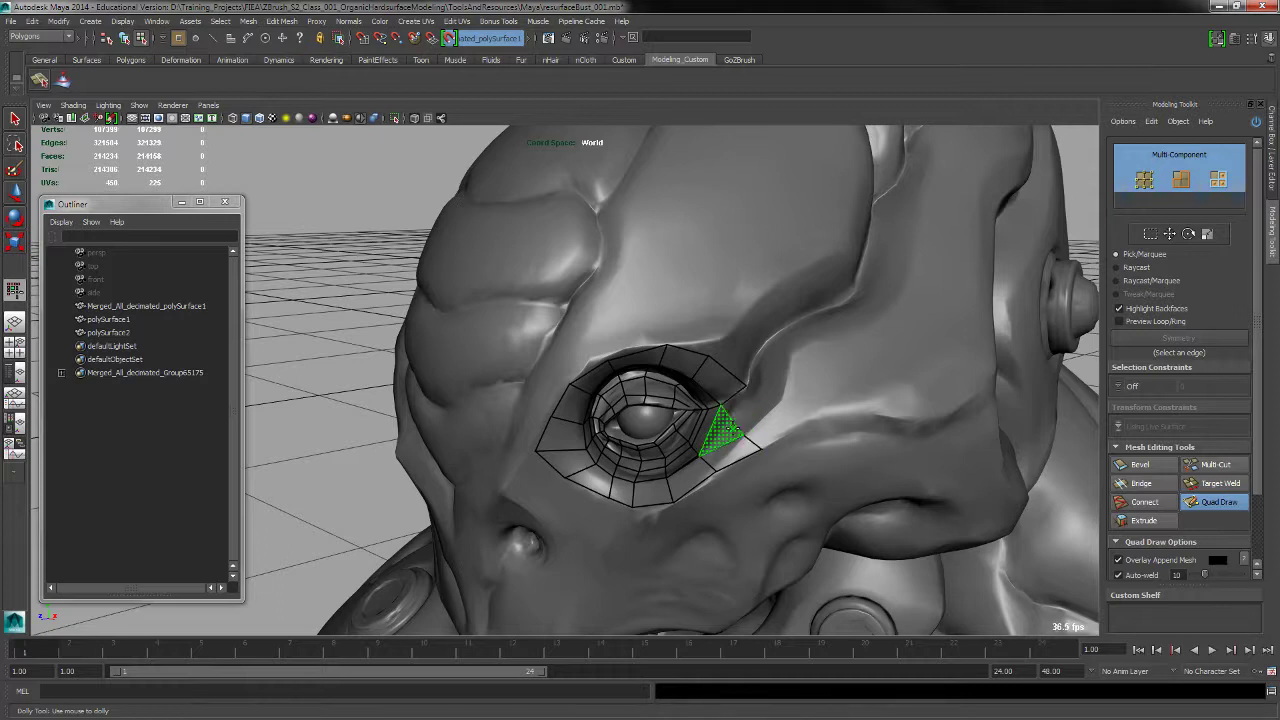
Try to close the gap at the eye's outer corner with a quad, and undo each attempt
shift+click(728, 430)
key(ctrl+z)
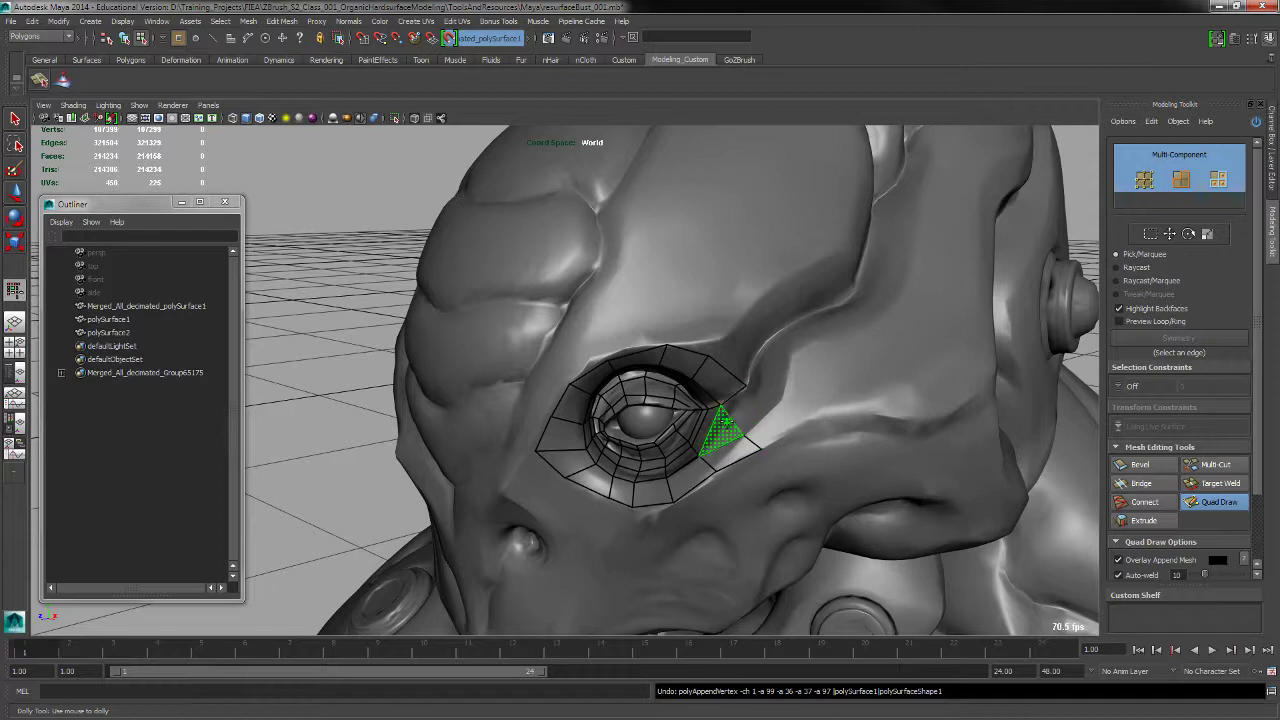
shift+click(729, 423)
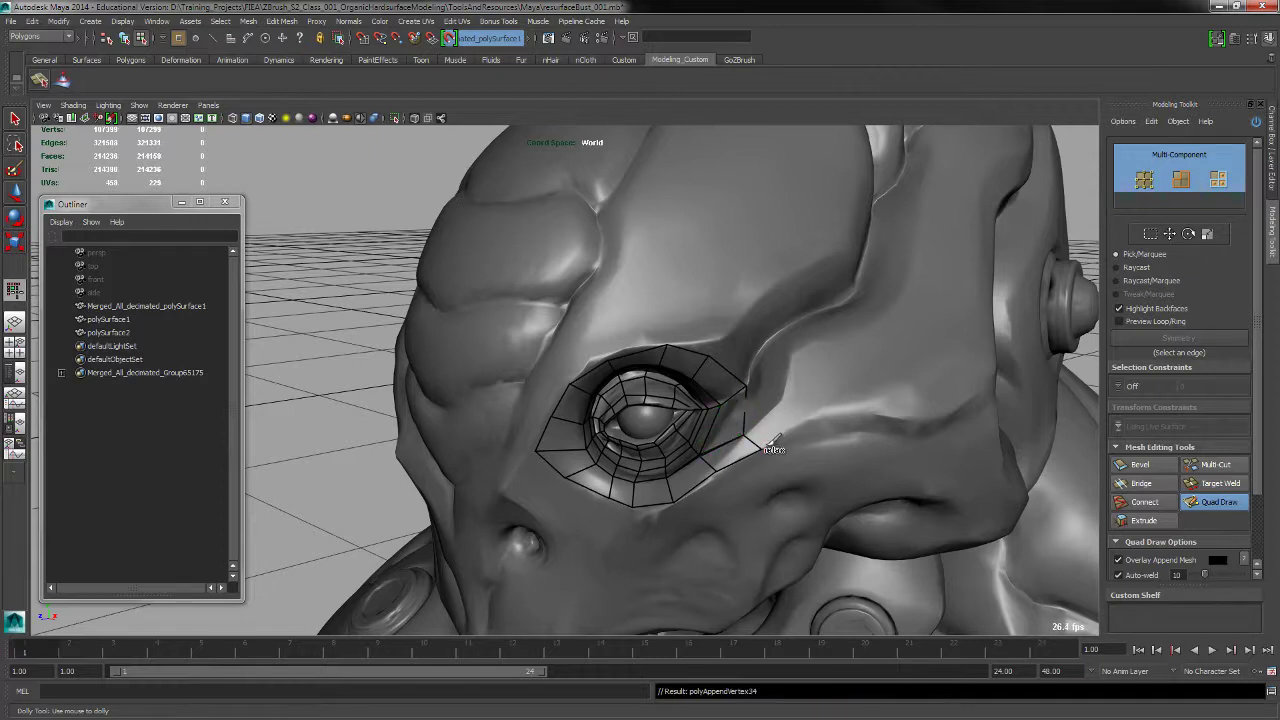
alt+middle_drag(768, 447, 770, 432)
key(ctrl+z)
Adjust the strip's end at the lower outer side of the eye and delete its last two quads
alt+right_drag(746, 450, 789, 493)
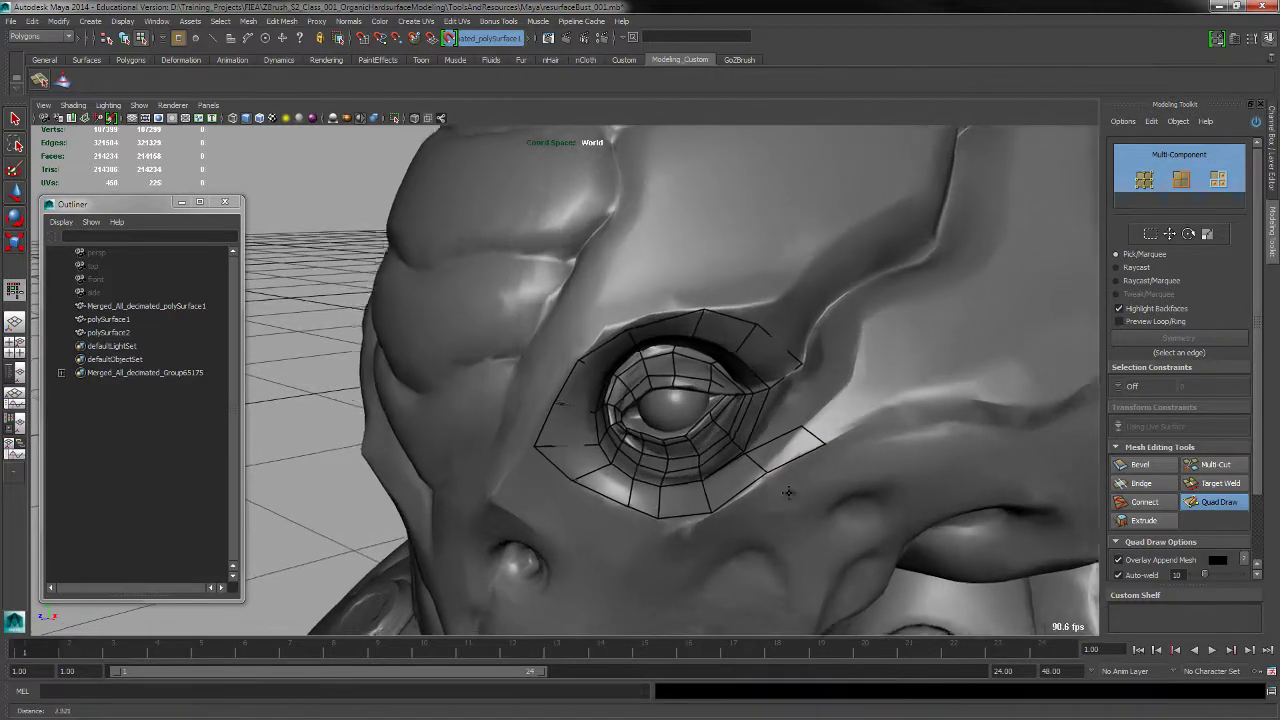
scroll(786, 489, up, 3)
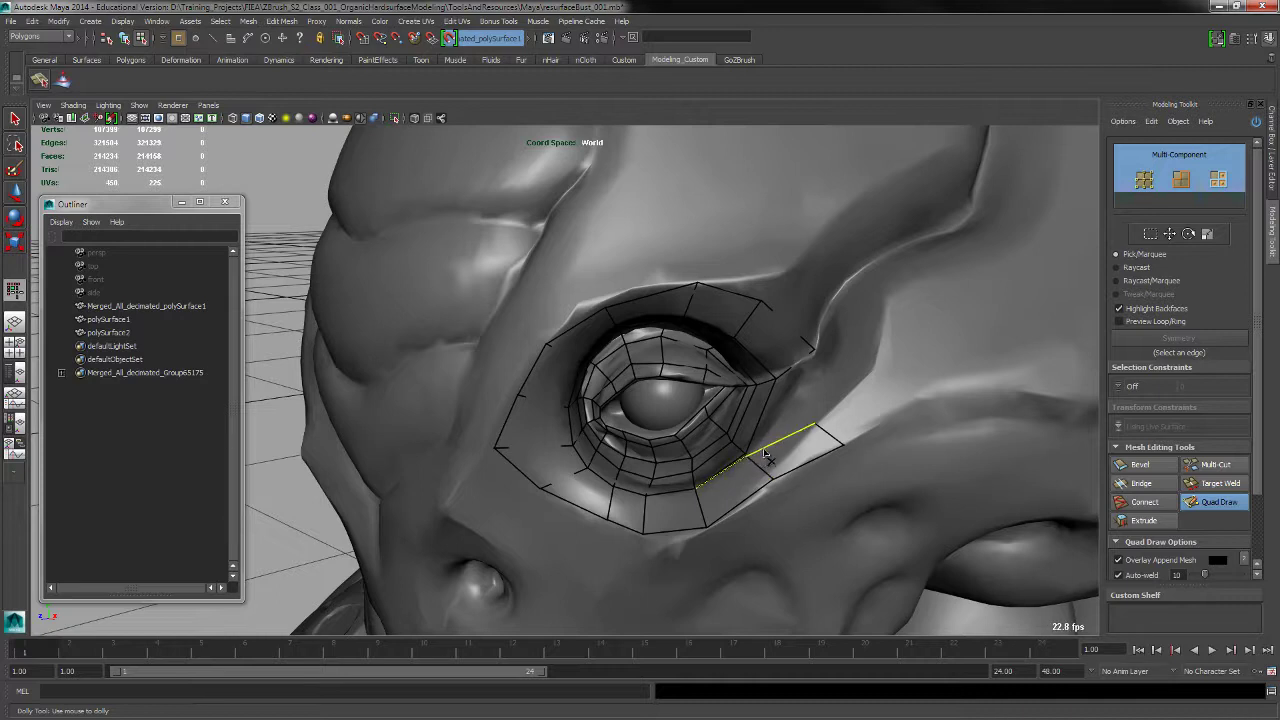
drag(768, 458, 795, 465)
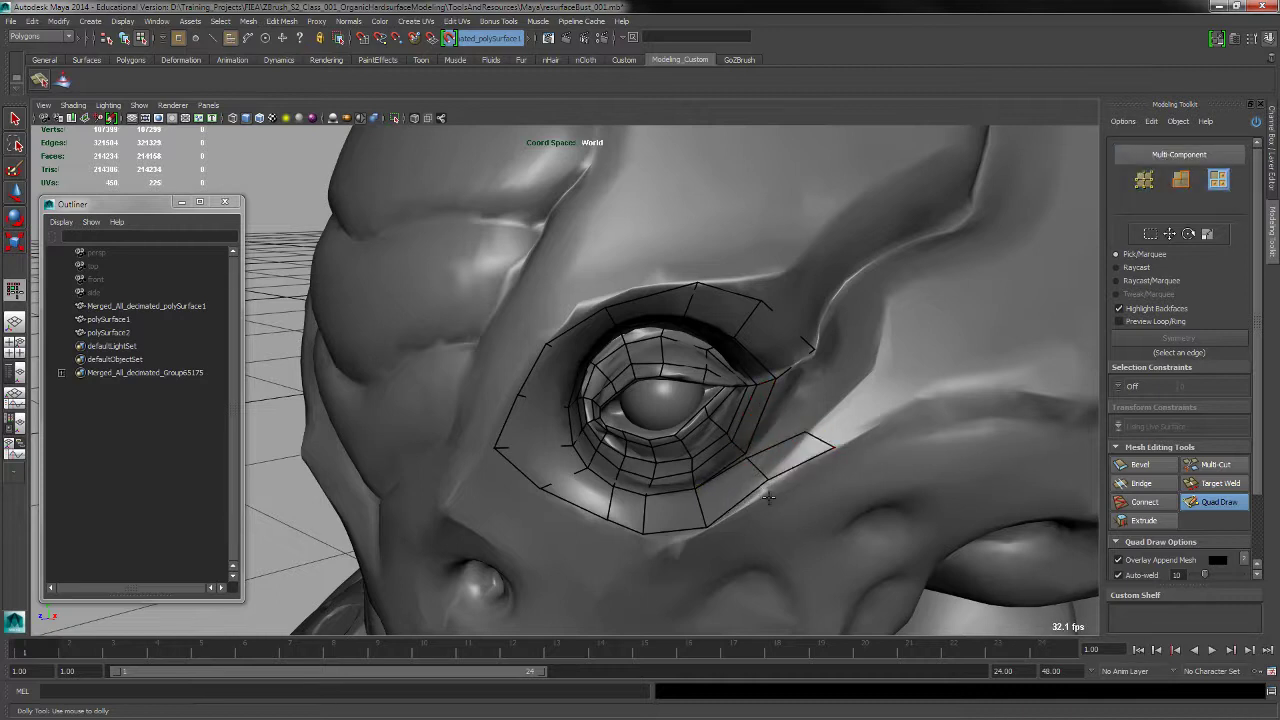
click(1153, 236)
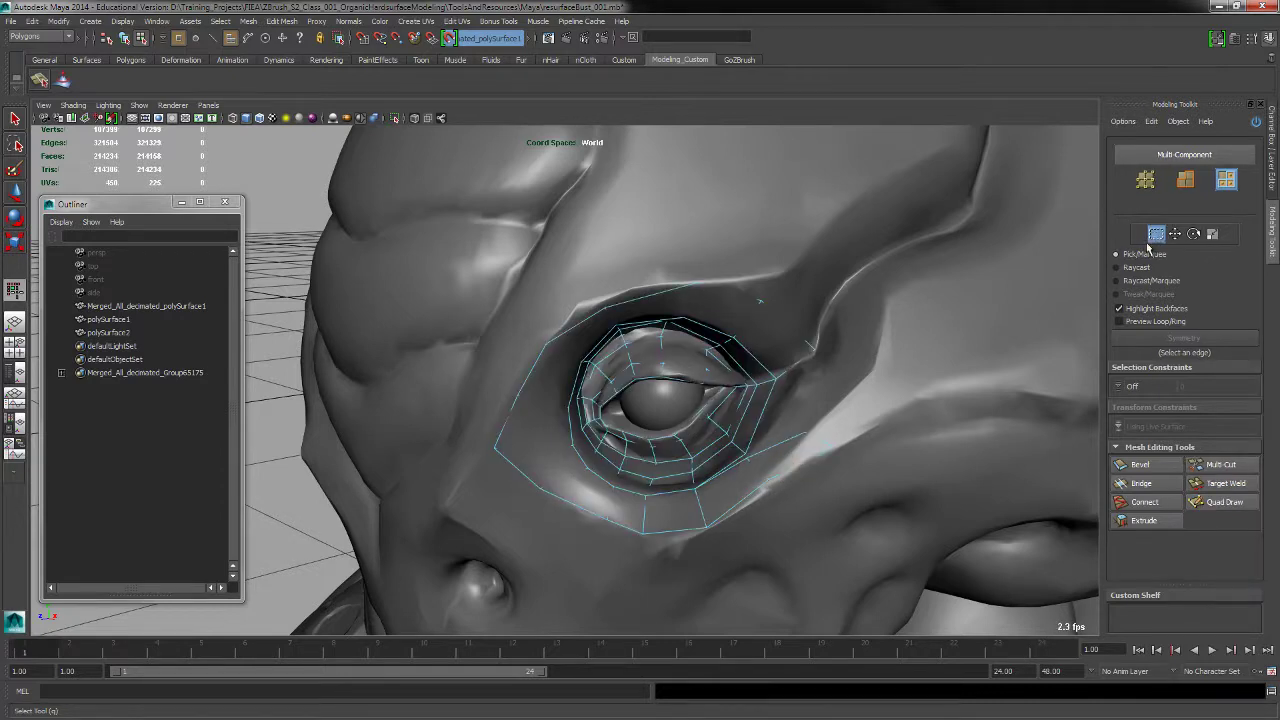
shift+click(786, 477)
ctrl+shift+click(776, 485)
click(1117, 307)
Restart Quad Draw, fill three quads around the eye's lower outer corner and nudge their vertices along the cheek ridge
click(1213, 506)
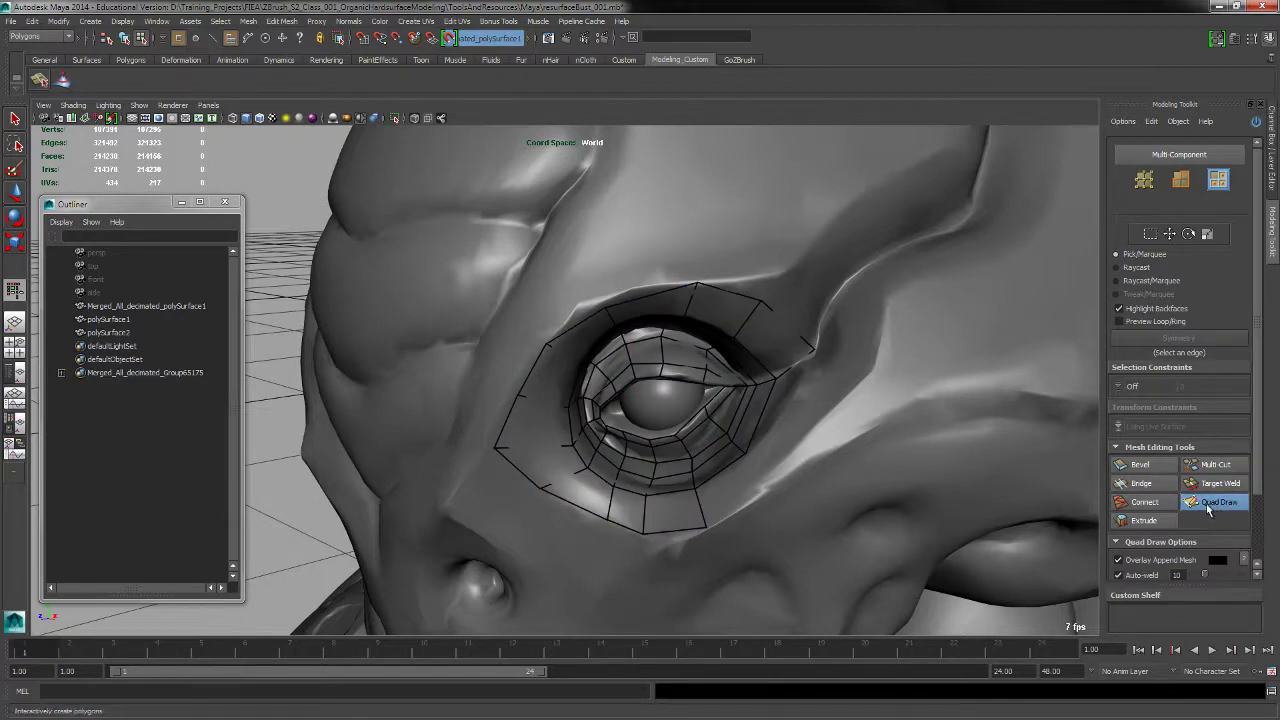
shift+click(737, 476)
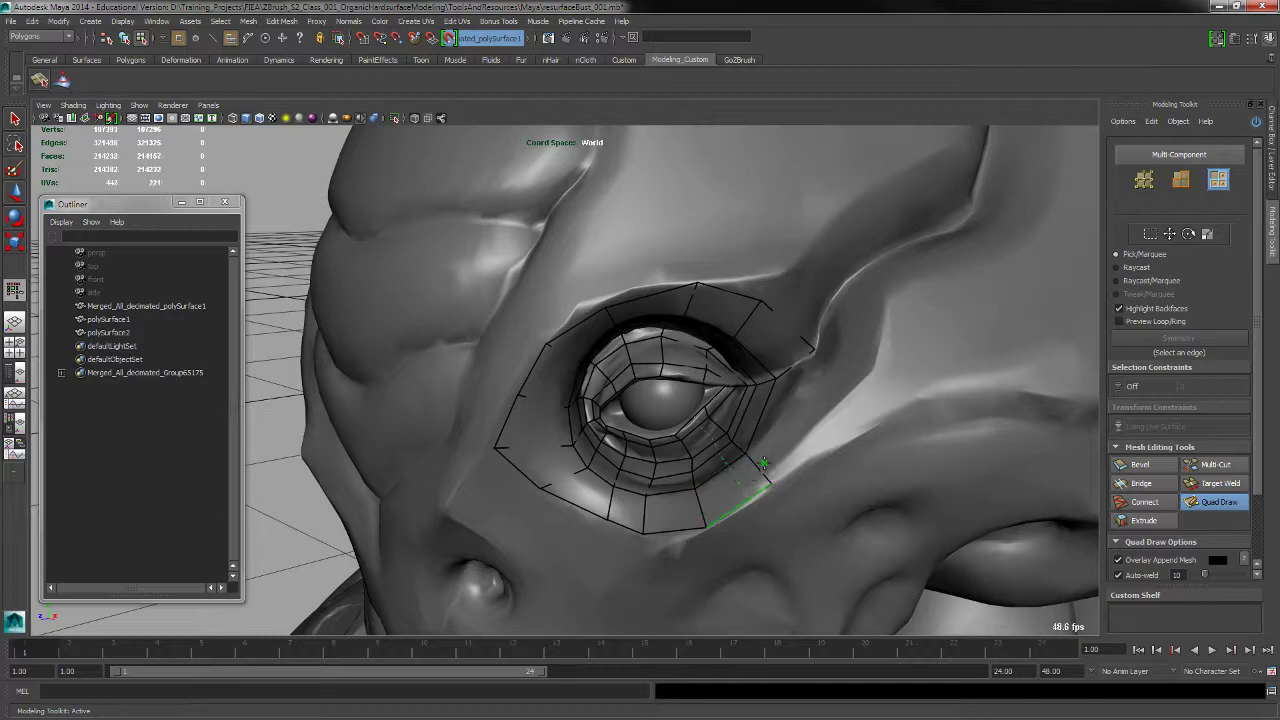
alt+drag(804, 450, 809, 453)
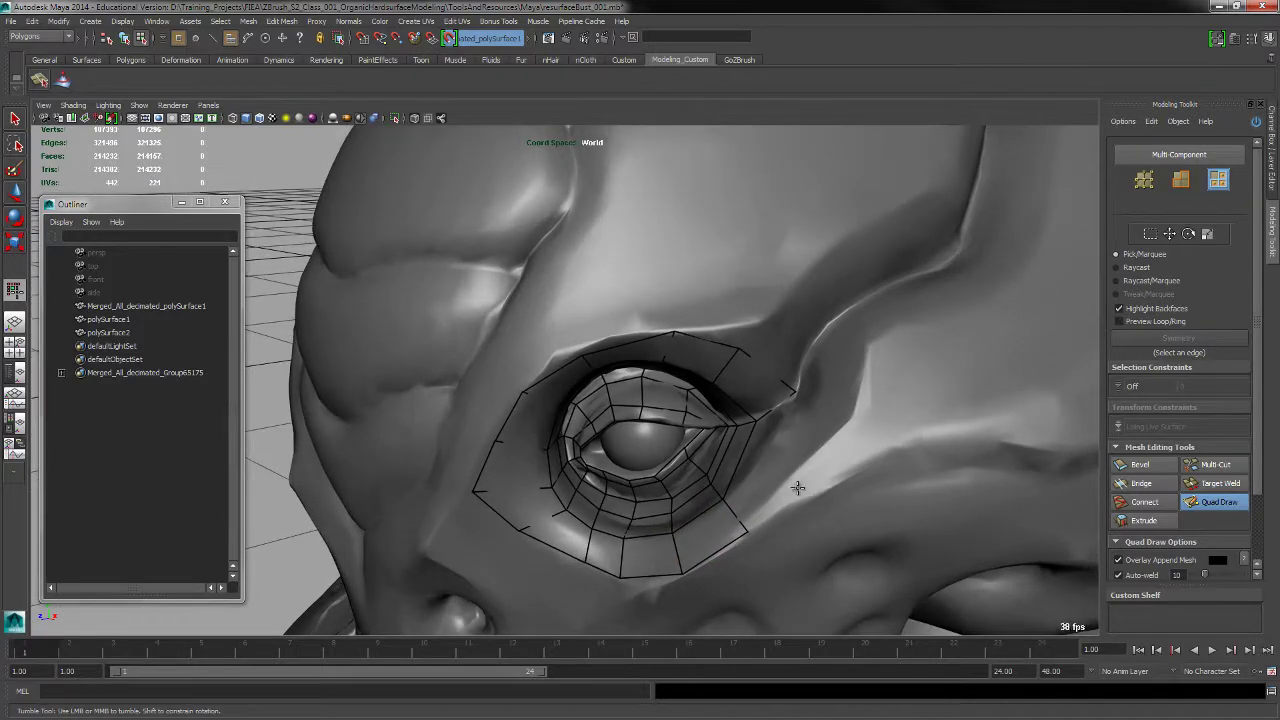
shift+click(764, 480)
shift+click(768, 449)
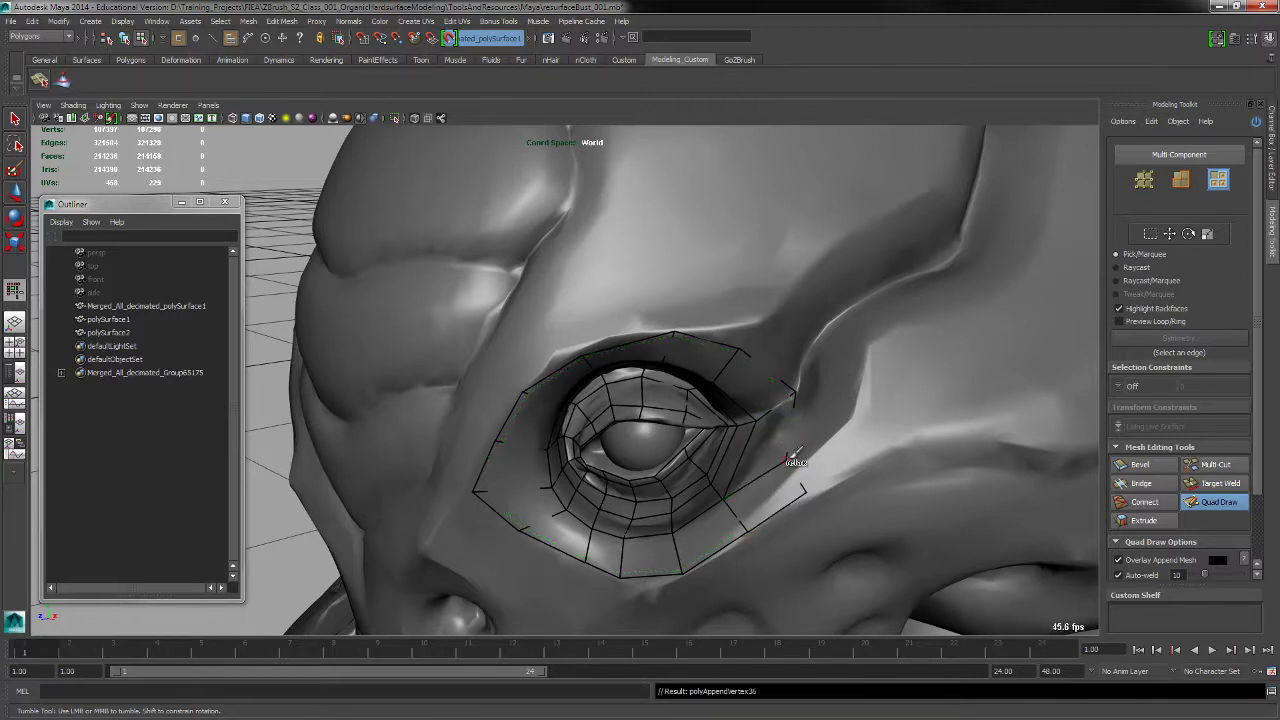
drag(798, 453, 818, 494)
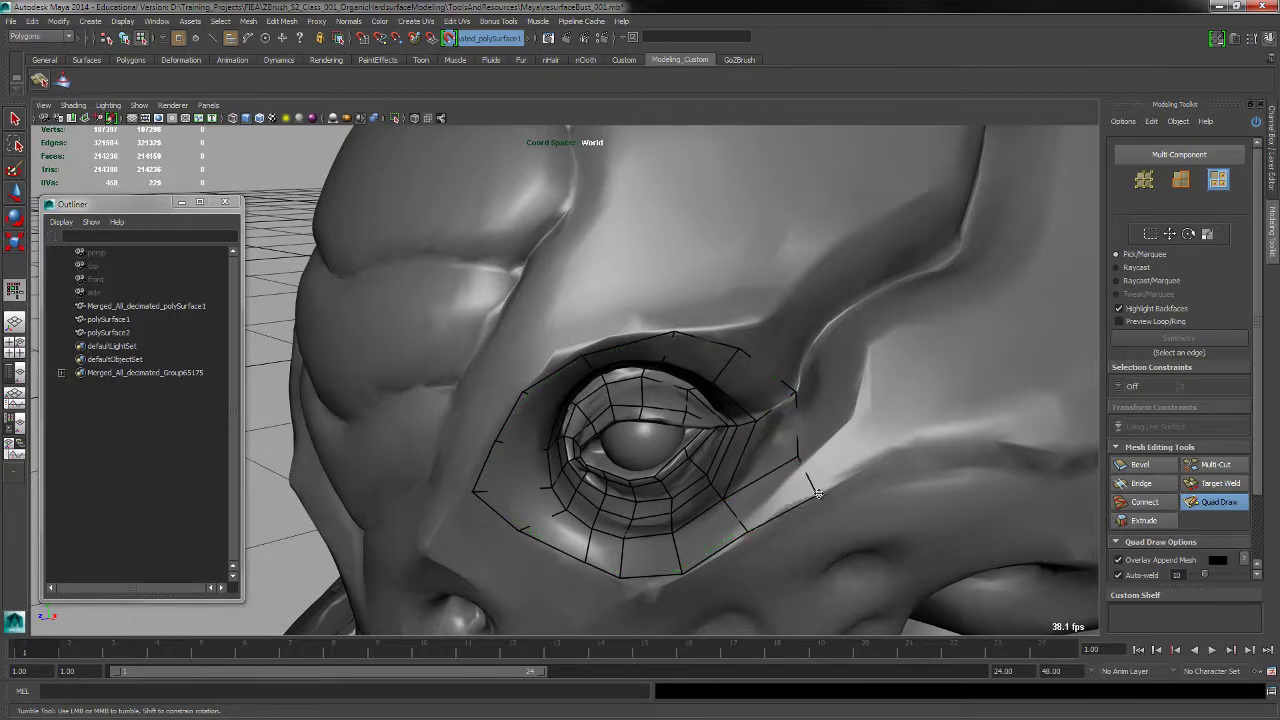
drag(748, 531, 751, 534)
Examine the new quads at the eye's outer corner from several angles
alt+right_drag(851, 506, 791, 463)
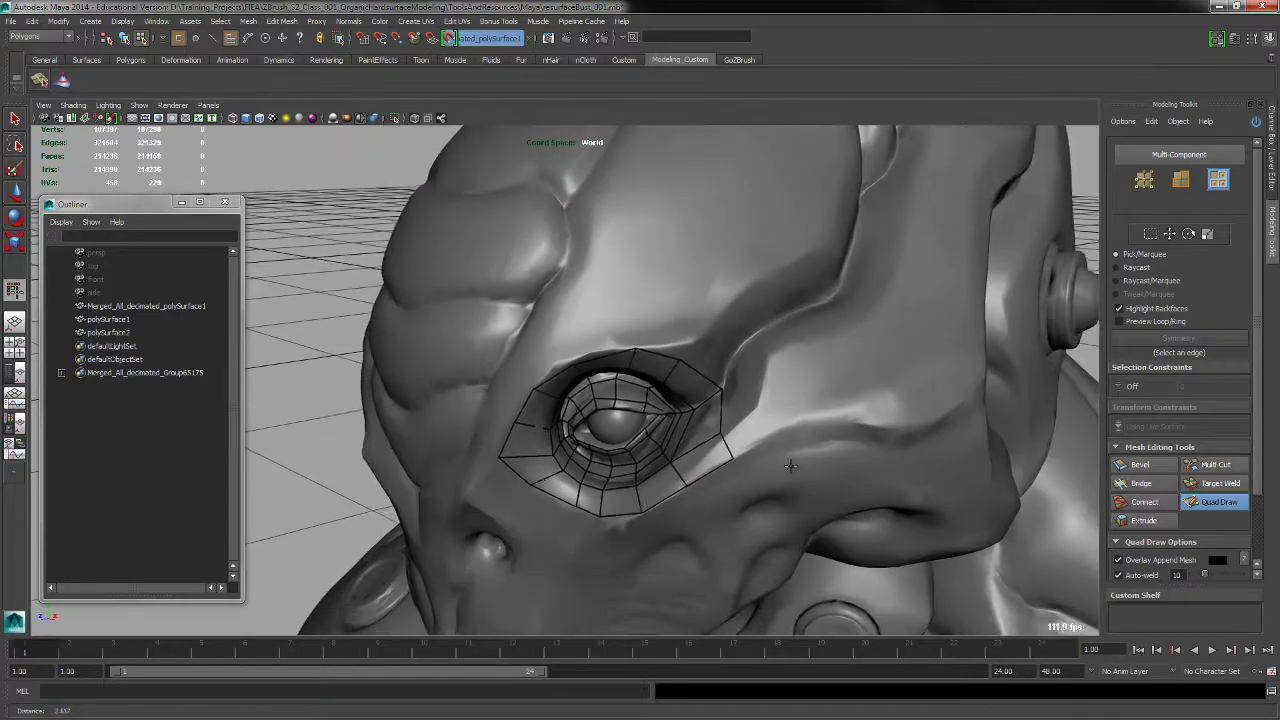
alt+middle_drag(778, 422, 810, 488)
alt+drag(810, 488, 769, 320)
alt+middle_drag(769, 320, 778, 428)
alt+drag(778, 428, 770, 462)
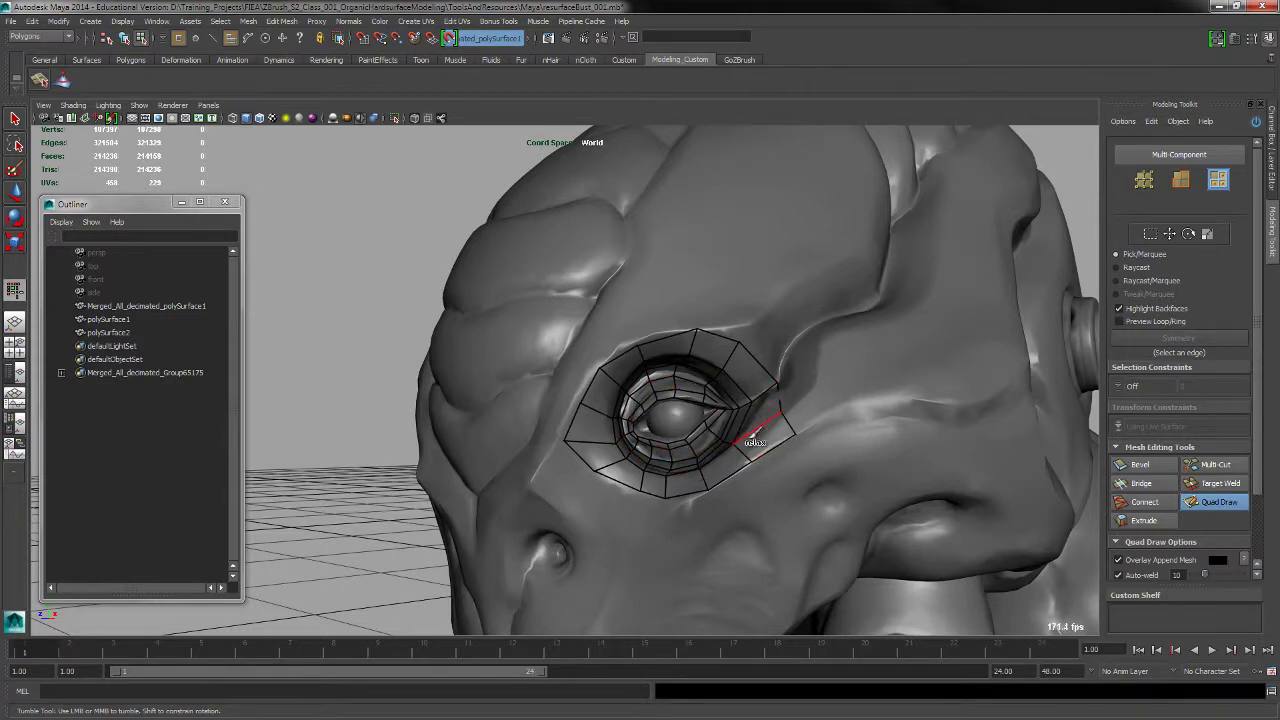
alt+middle_drag(774, 462, 748, 472)
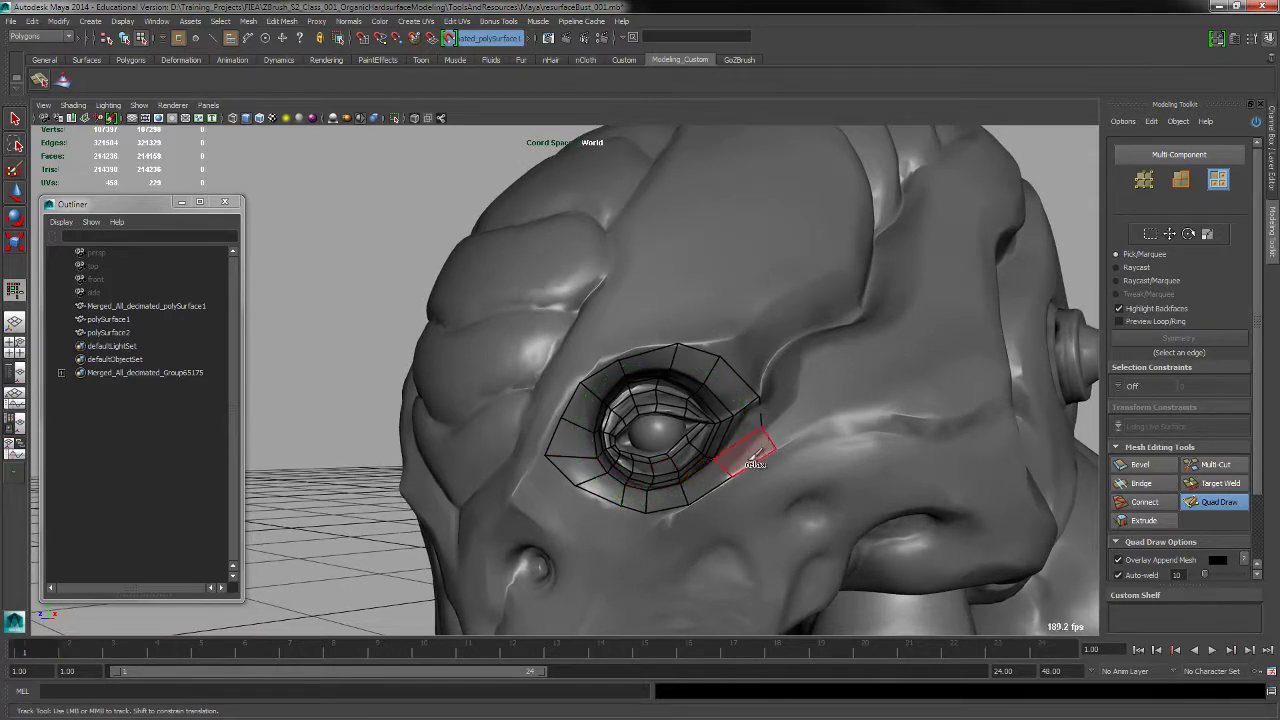
alt+middle_drag(760, 448, 757, 457)
alt+right_drag(750, 482, 772, 491)
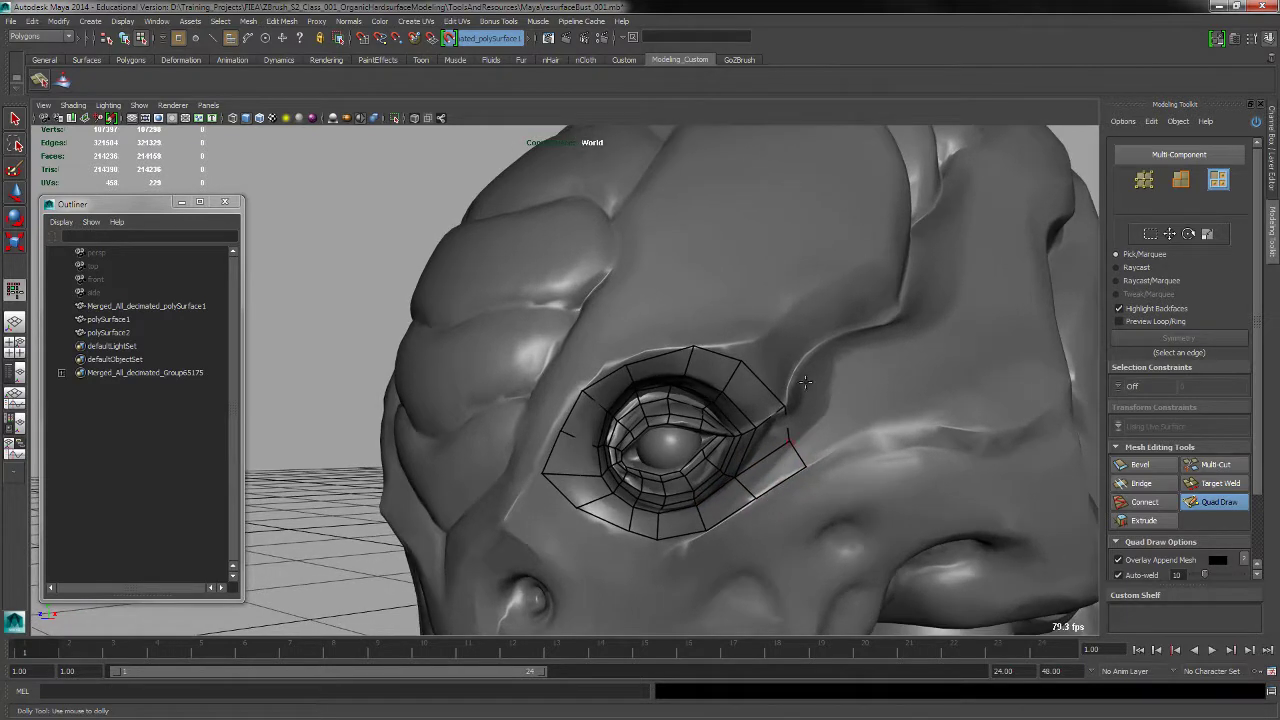
Delete the two faces that bridge the strip's lower end to the eye's outer corner
shift+click(800, 466)
key(q)
click(786, 490)
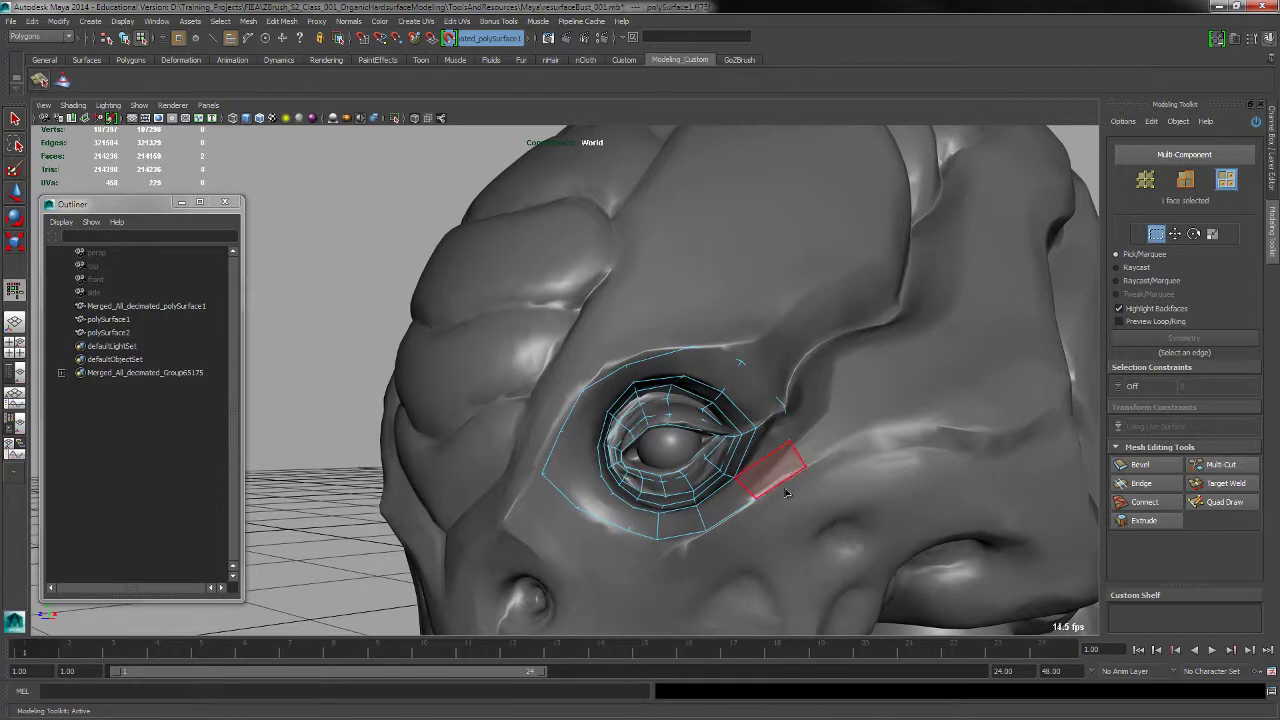
key(Delete)
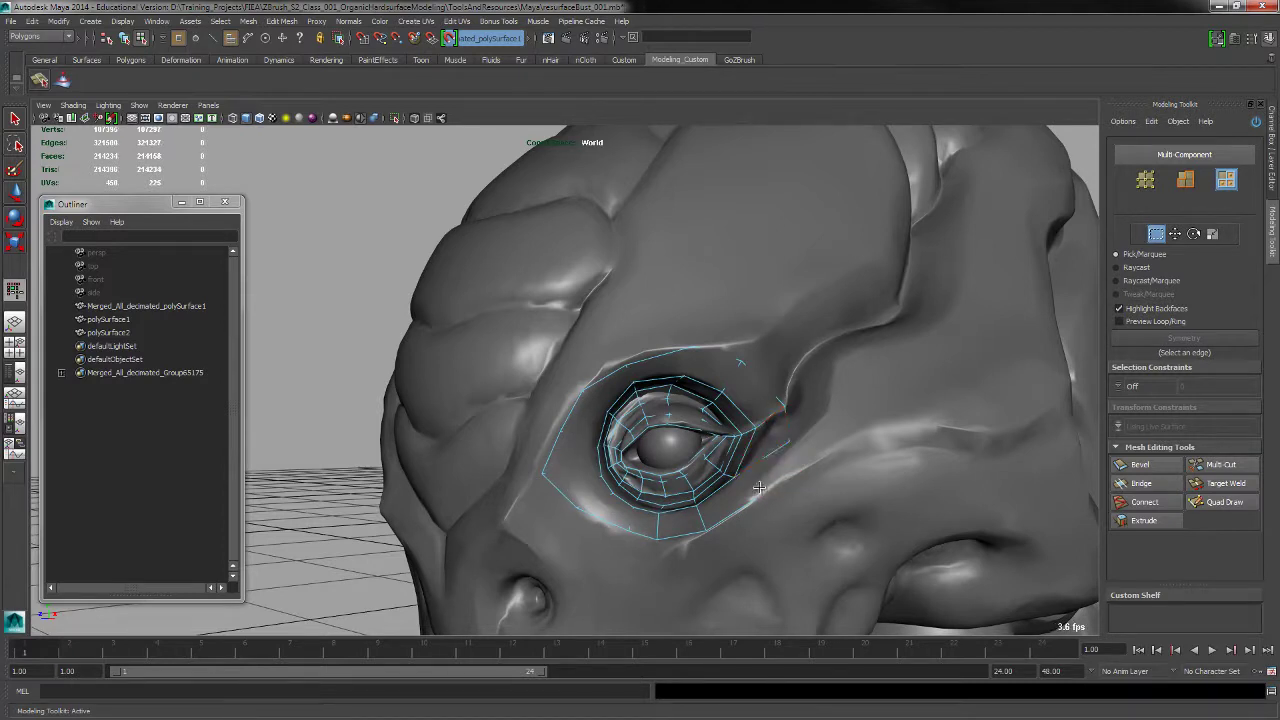
click(770, 452)
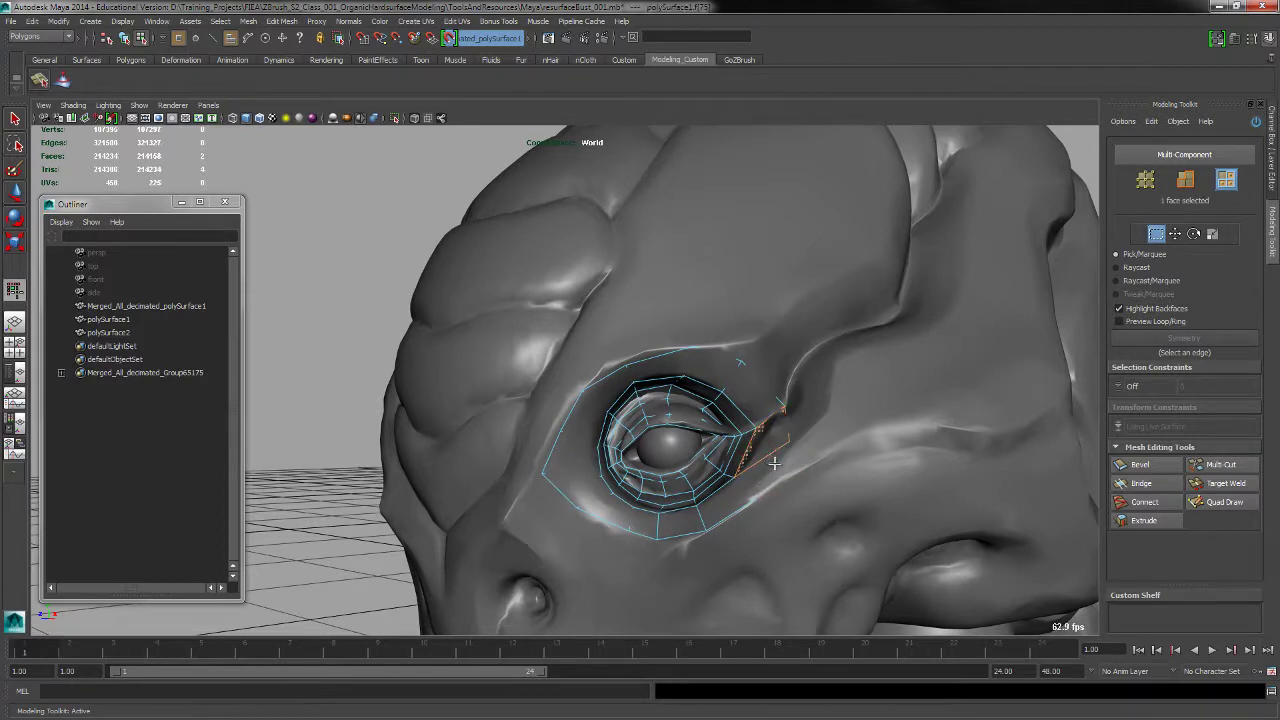
key(Delete)
Restart Quad Draw, close the outer corner gap with a single quad and move its lower vertex outward along the cheek ridge
click(1220, 502)
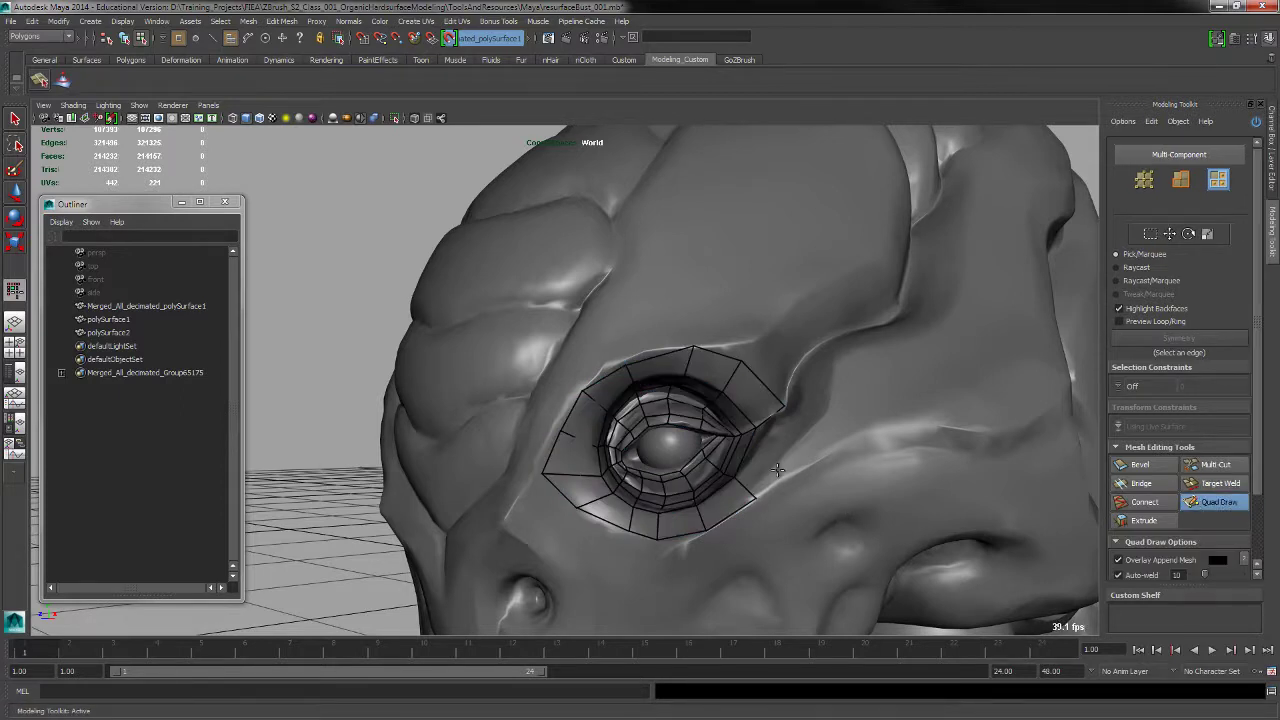
shift+click(763, 465)
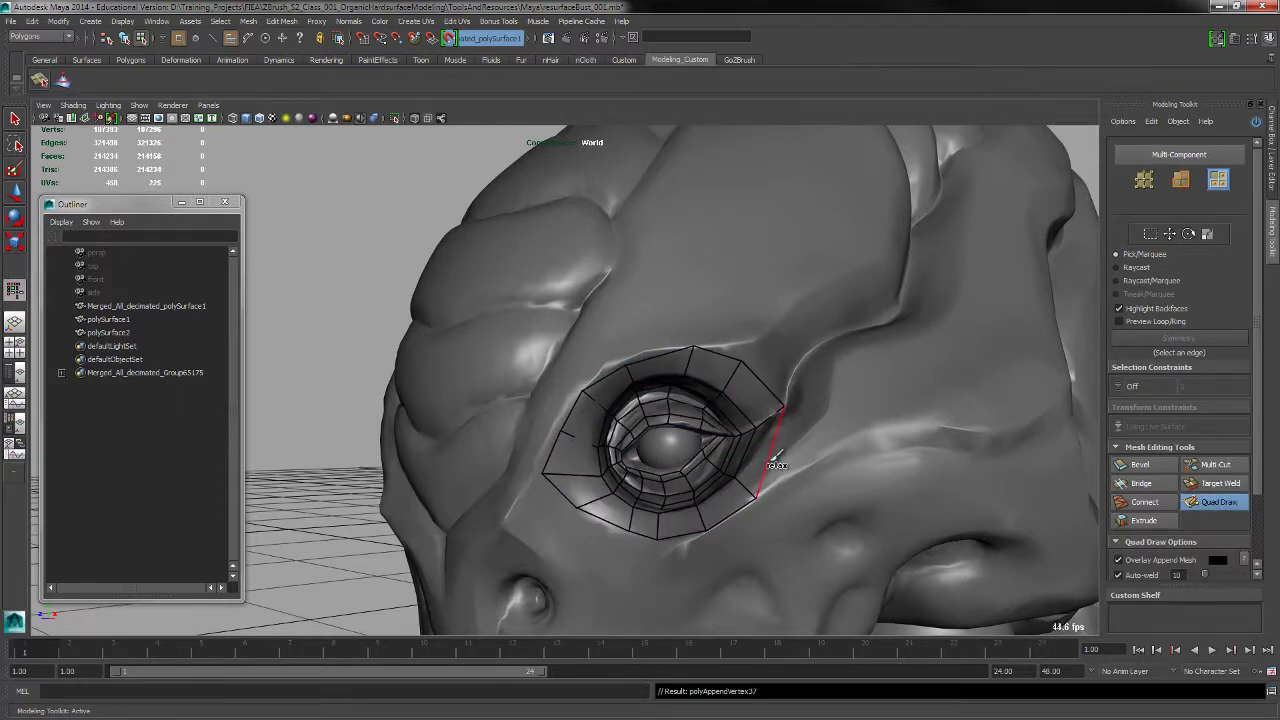
mouse_move(758, 496)
mouse_down()
mouse_move(907, 461)
mouse_move(783, 451)
mouse_move(822, 421)
mouse_up()
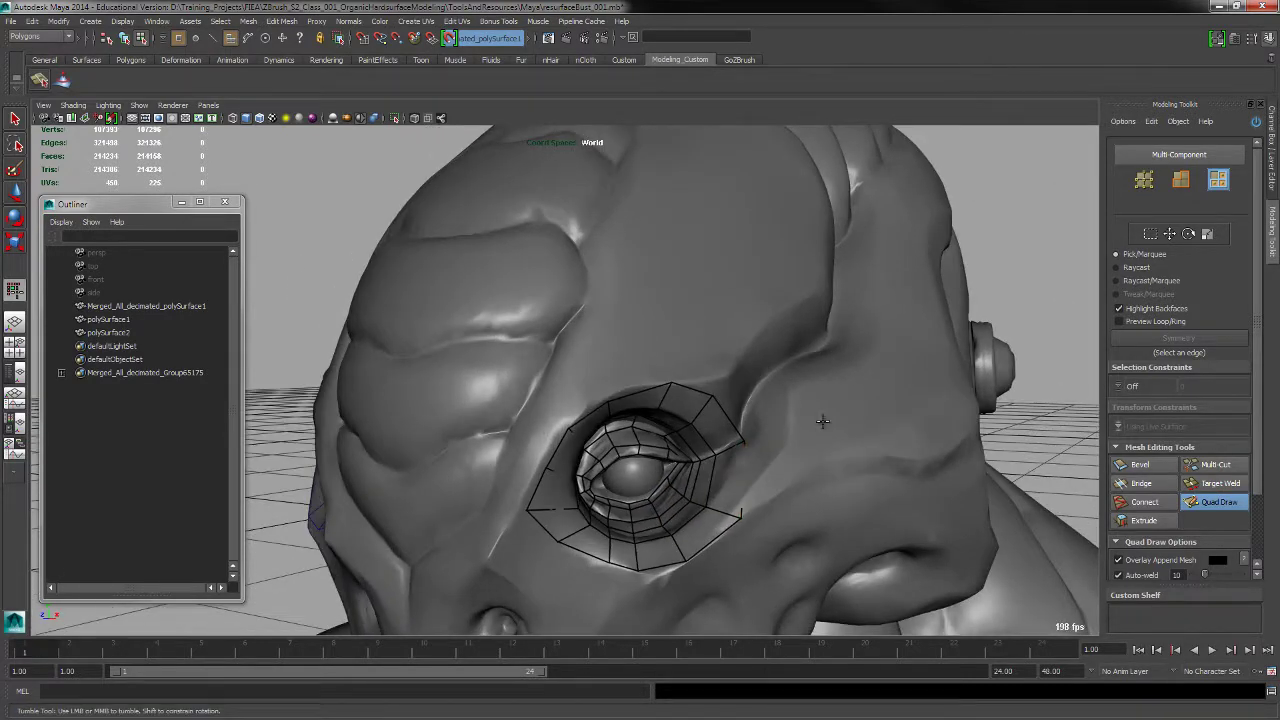
alt+drag(778, 488, 783, 478)
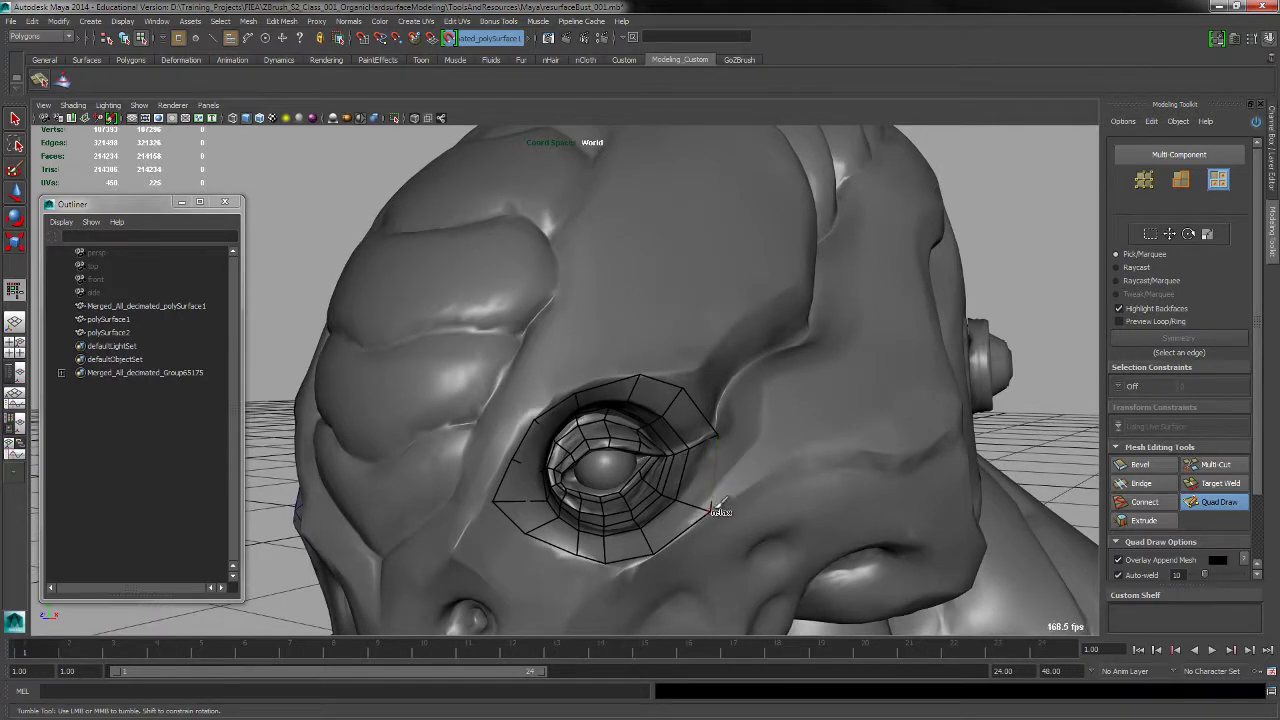
alt+drag(736, 500, 734, 488)
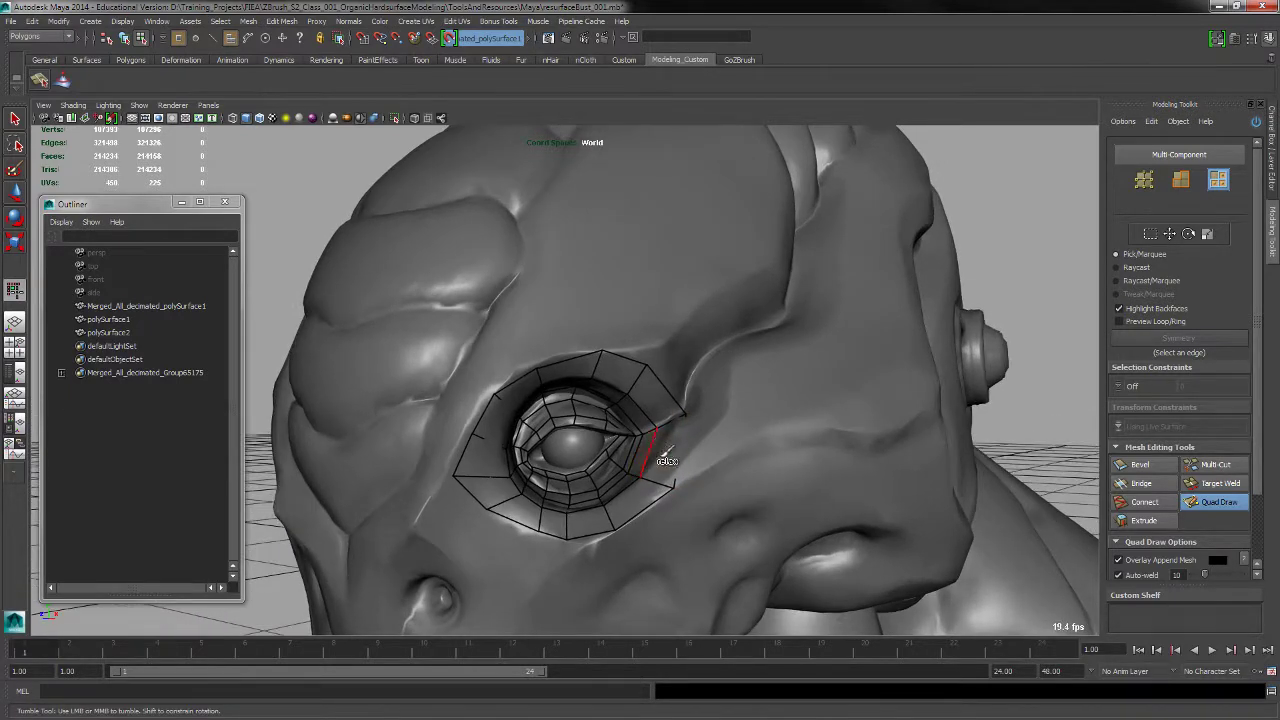
Delete the quad closing the eye's outer corner and place a new Quad Draw point farther out
click(1150, 235)
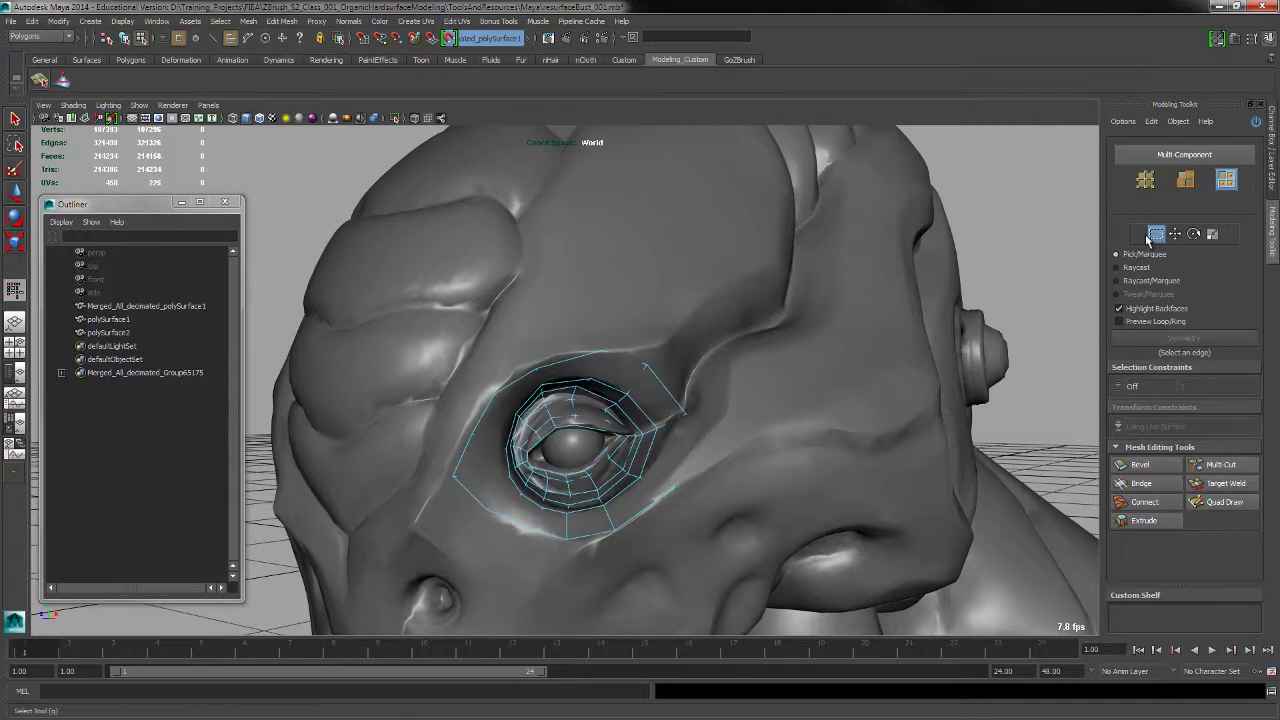
click(679, 467)
click(702, 464)
click(1222, 502)
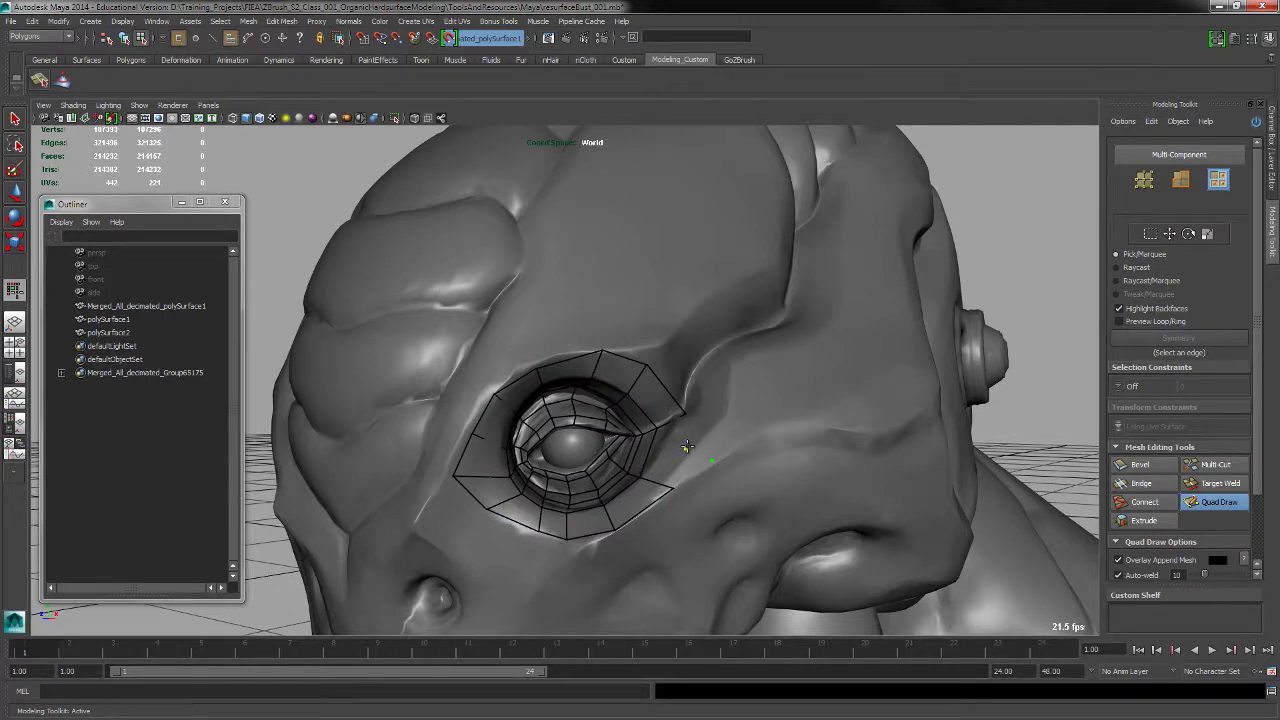
Add Quad Draw quads at the eye's outer corner, extending the strip outward along the cheek ridge and up toward the brow strip
shift+click(684, 467)
alt+drag(719, 429, 741, 484)
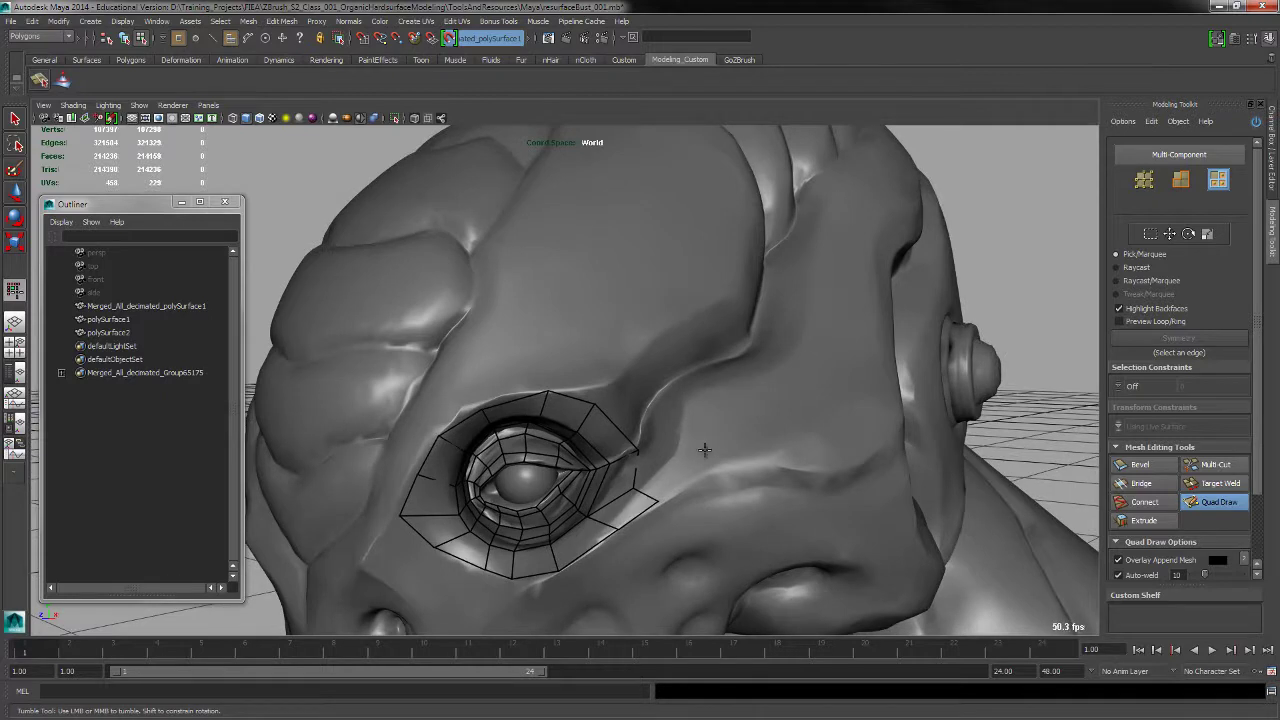
shift+click(685, 458)
key(ctrl+z)
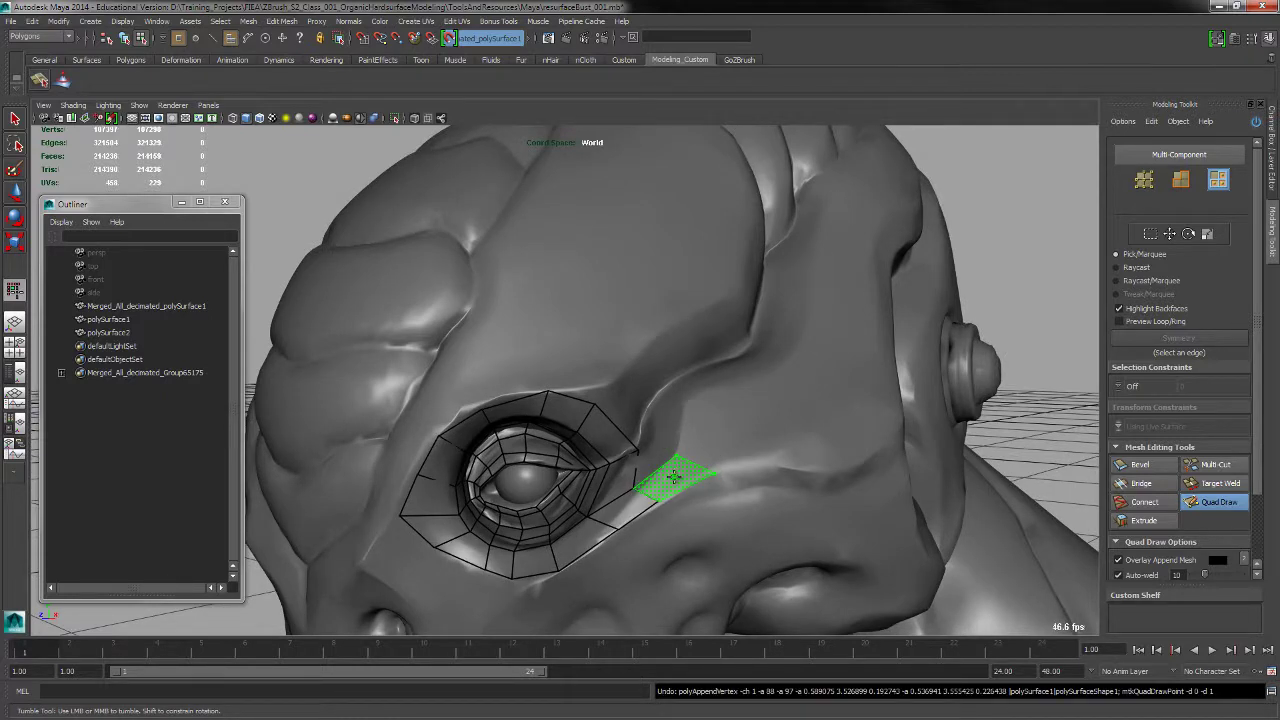
shift+click(674, 479)
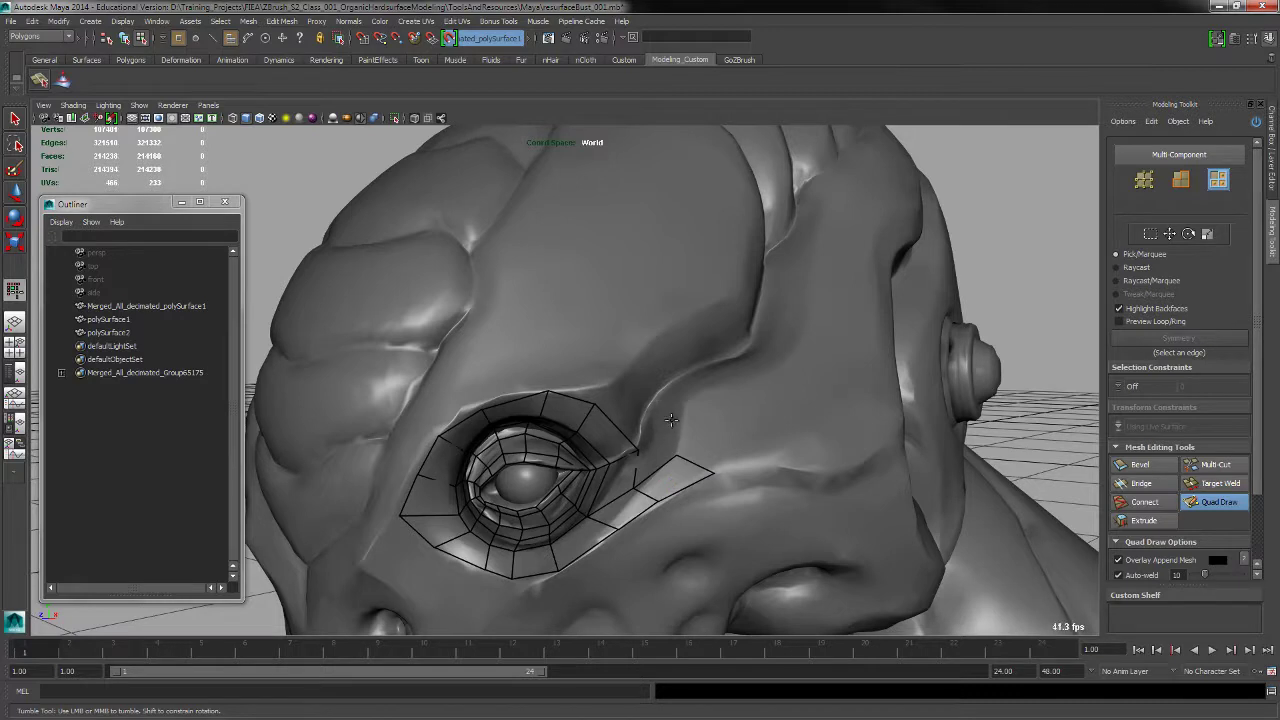
shift+click(652, 452)
alt+drag(720, 436, 688, 428)
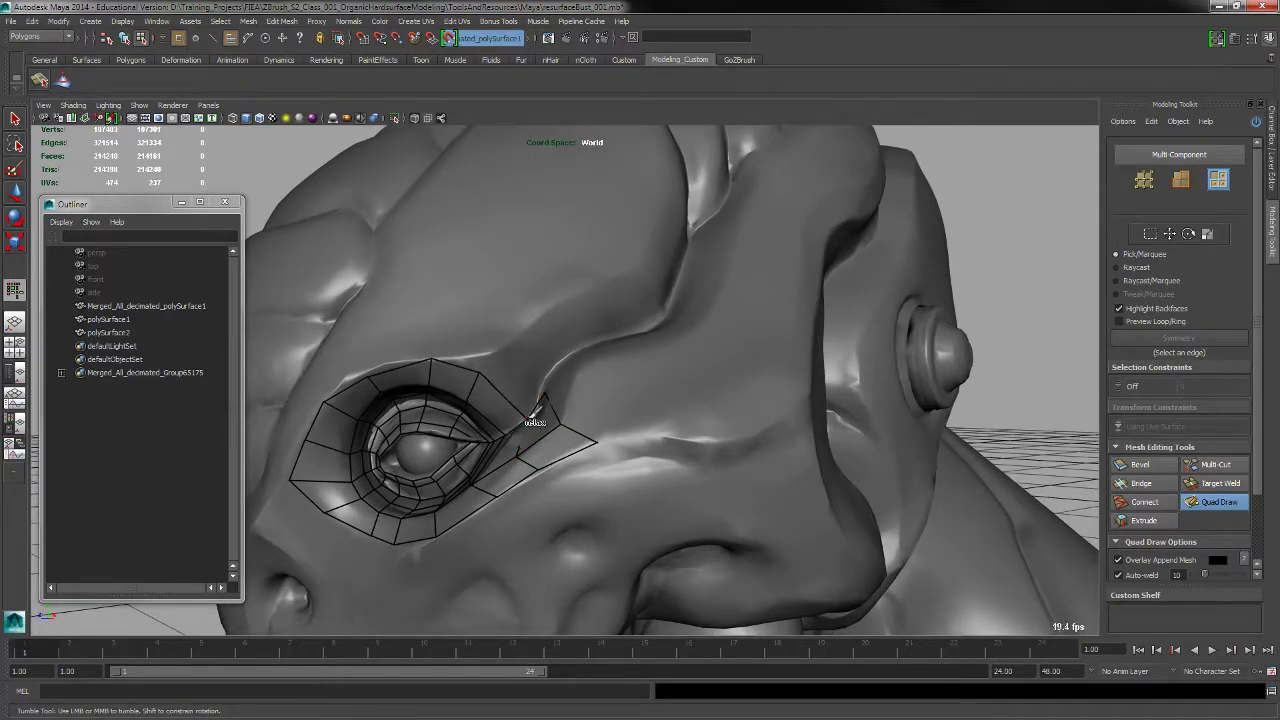
Place a new point beside the brow crease and fill quads that extend the strip up and back along the crease
click(584, 353)
shift+click(577, 388)
shift+click(611, 411)
alt+drag(656, 415, 754, 440)
alt+right_drag(754, 440, 743, 451)
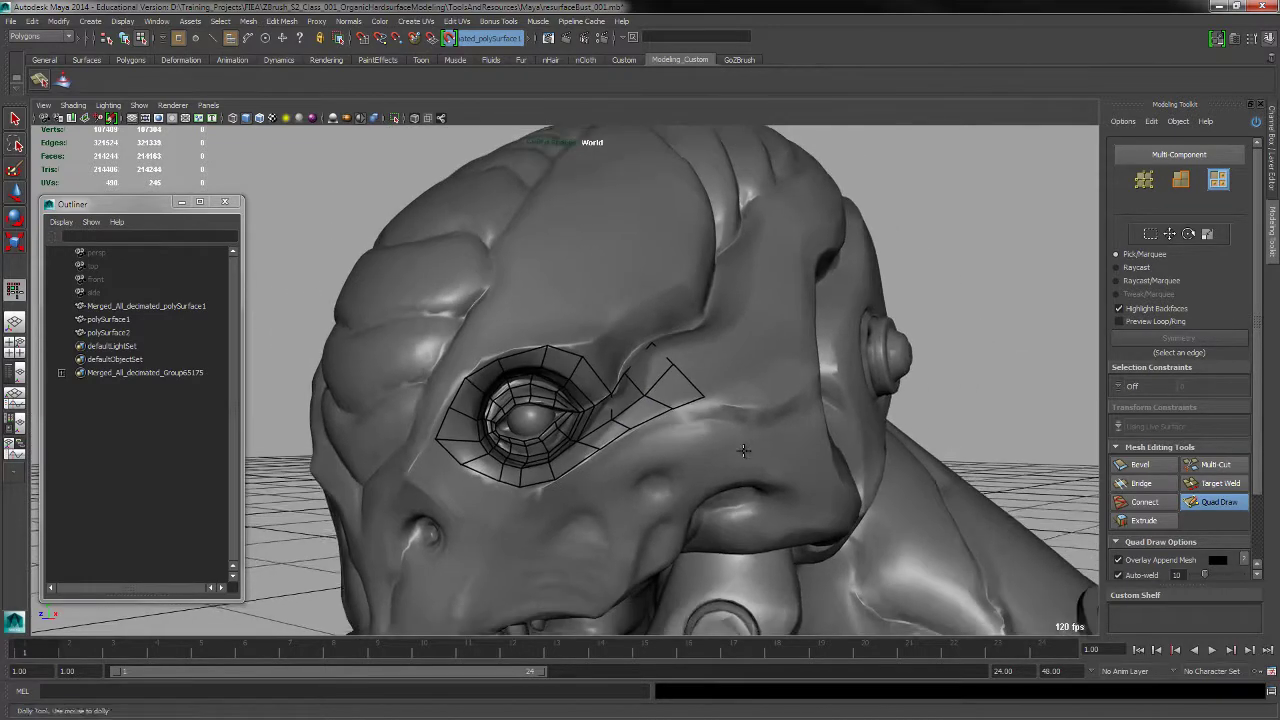
alt+drag(743, 451, 722, 485)
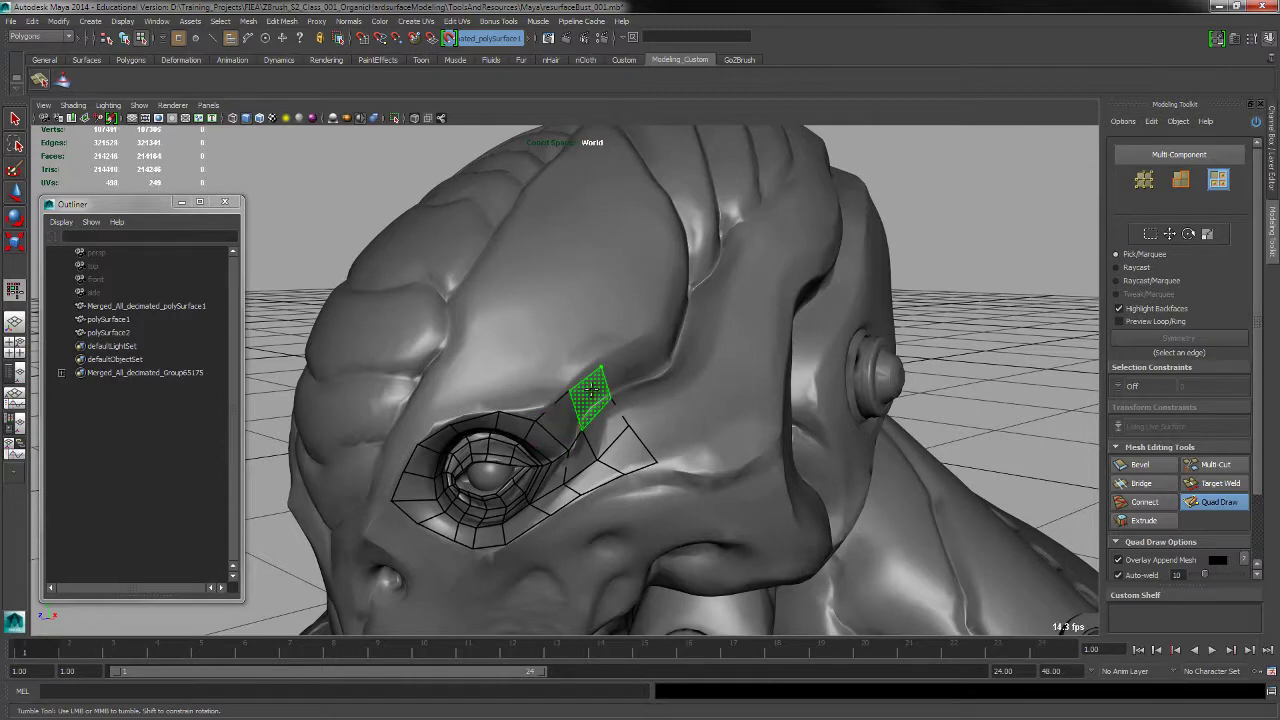
shift+click(592, 398)
alt+drag(640, 444, 516, 358)
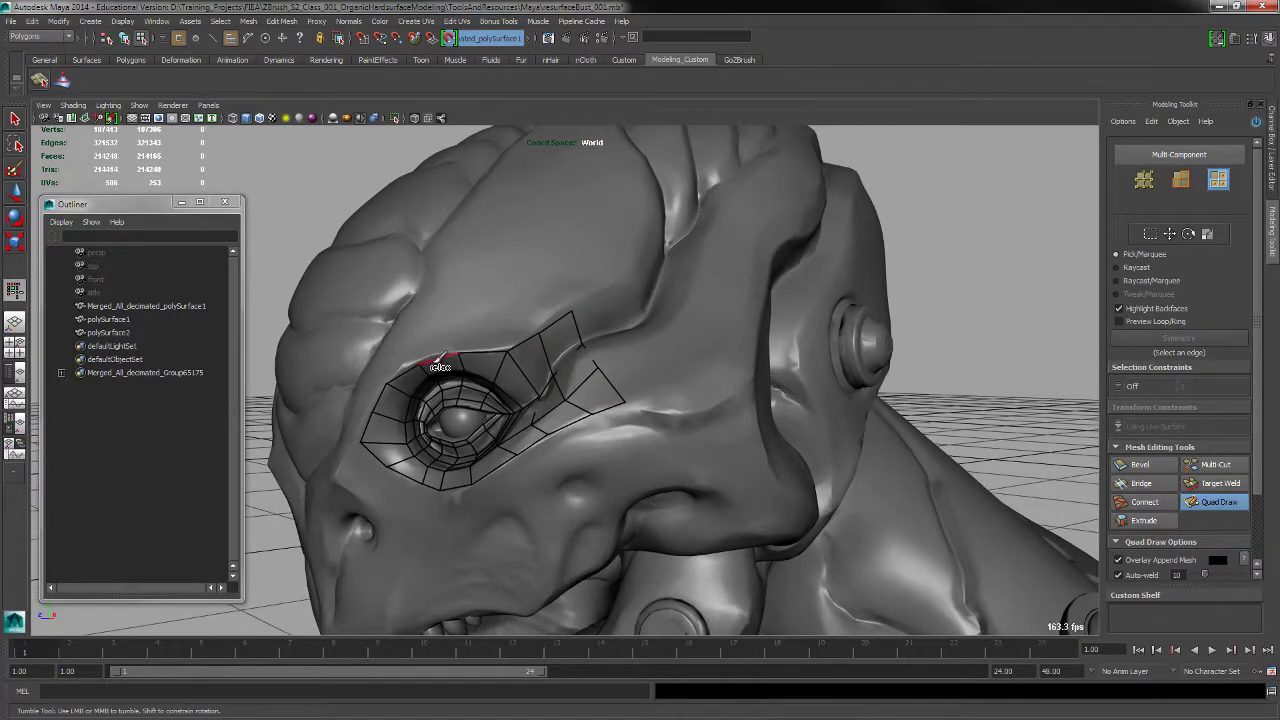
Move the upper inner vertex of the cheek-ridge quads toward the eye and even out the strip's lower edge
alt+drag(423, 364, 563, 398)
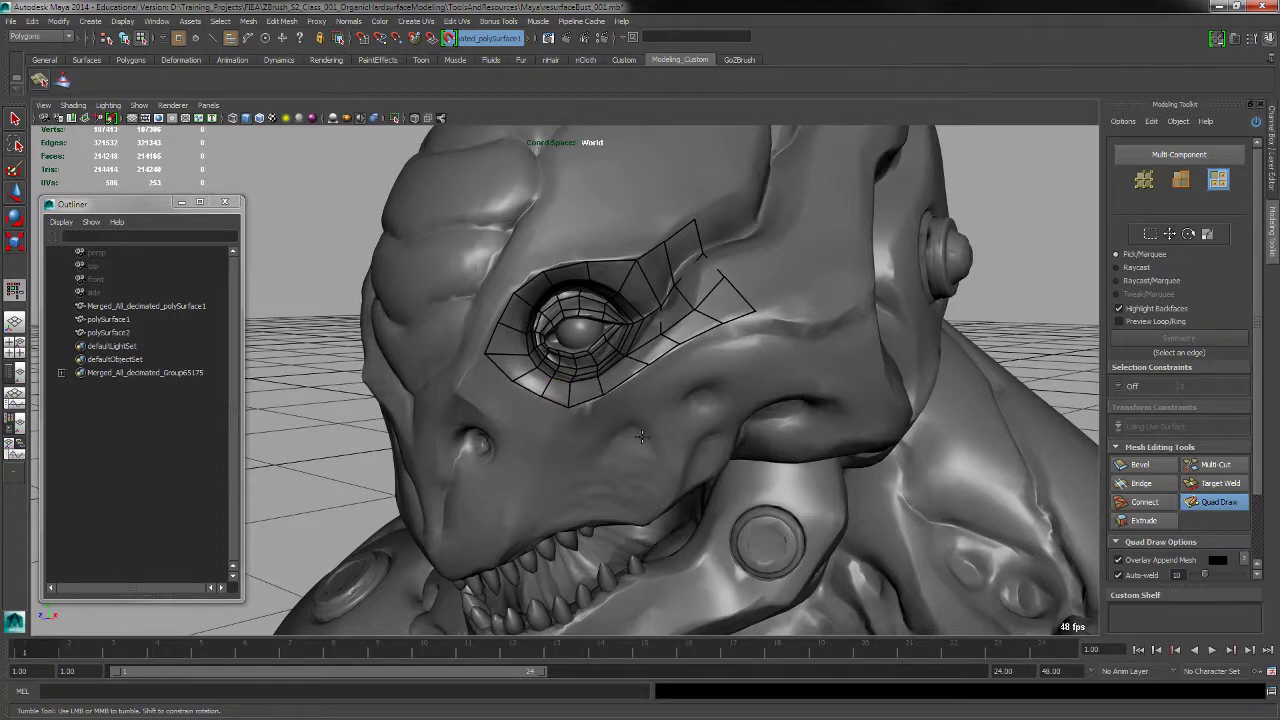
alt+drag(692, 400, 685, 421)
alt+middle_drag(704, 416, 688, 447)
alt+drag(688, 447, 592, 398)
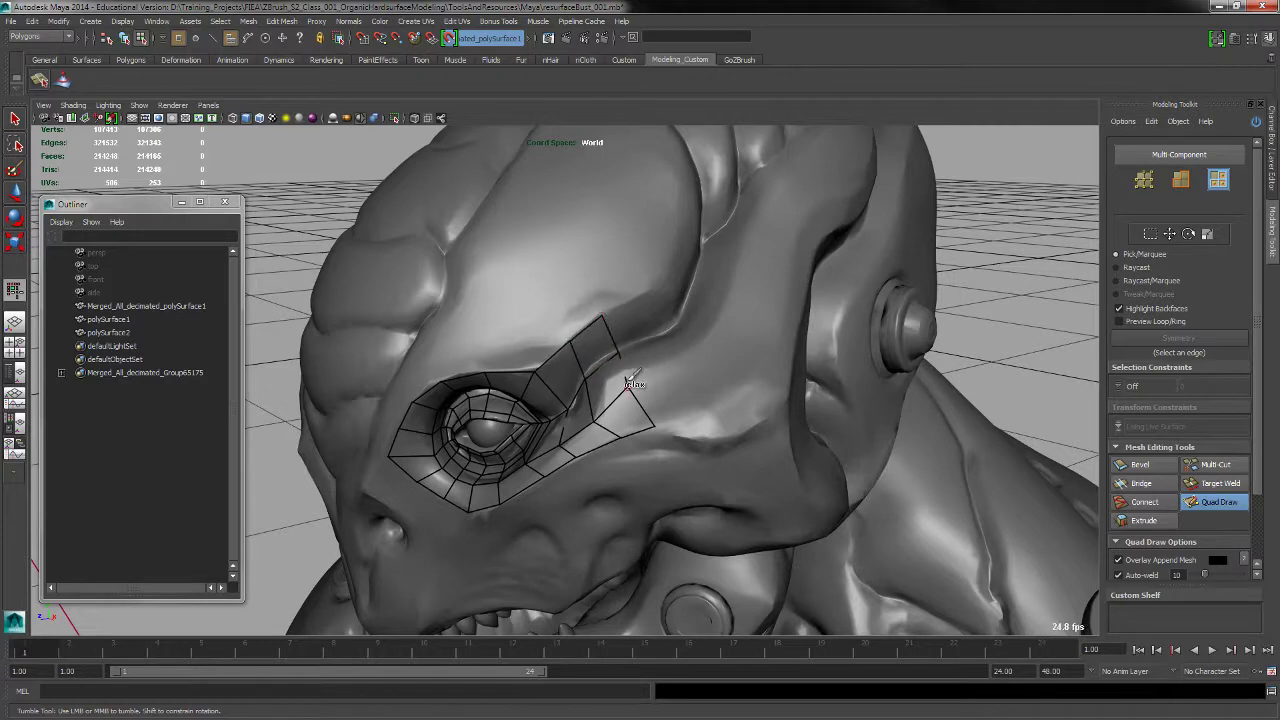
mouse_move(628, 386)
mouse_down()
mouse_move(637, 392)
mouse_move(599, 416)
mouse_up()
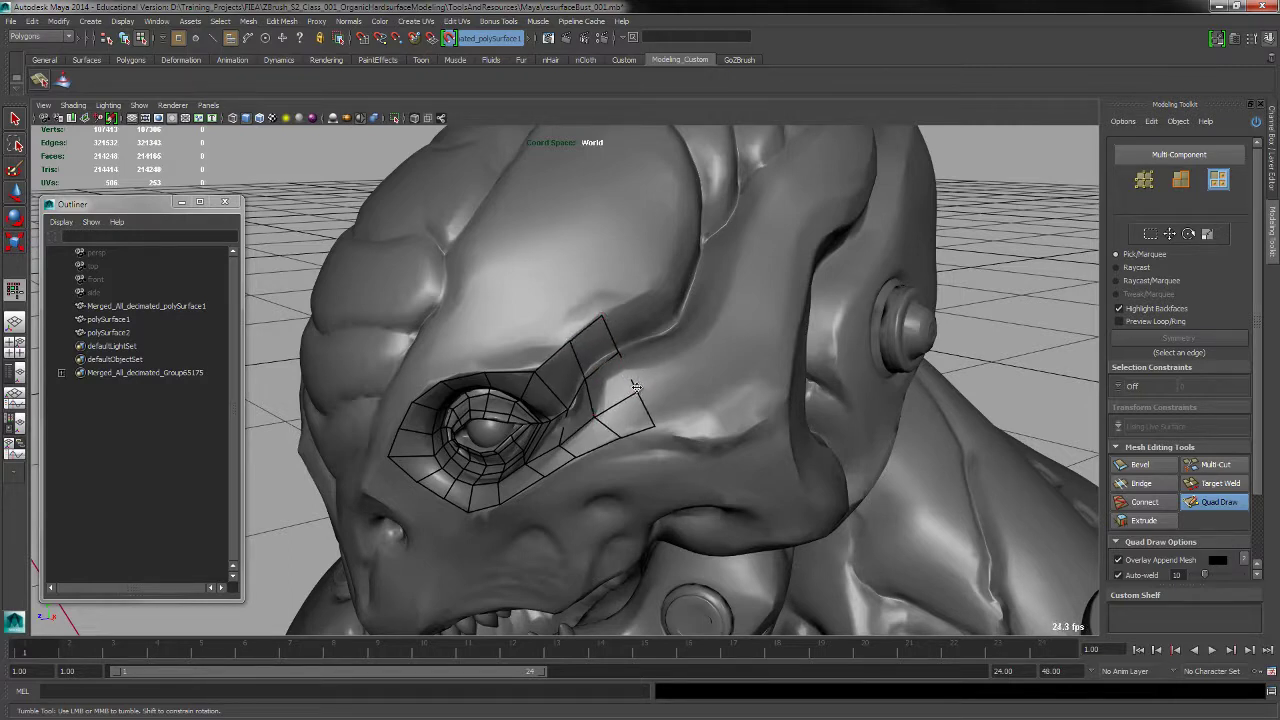
alt+drag(725, 441, 734, 452)
alt+right_drag(734, 452, 709, 453)
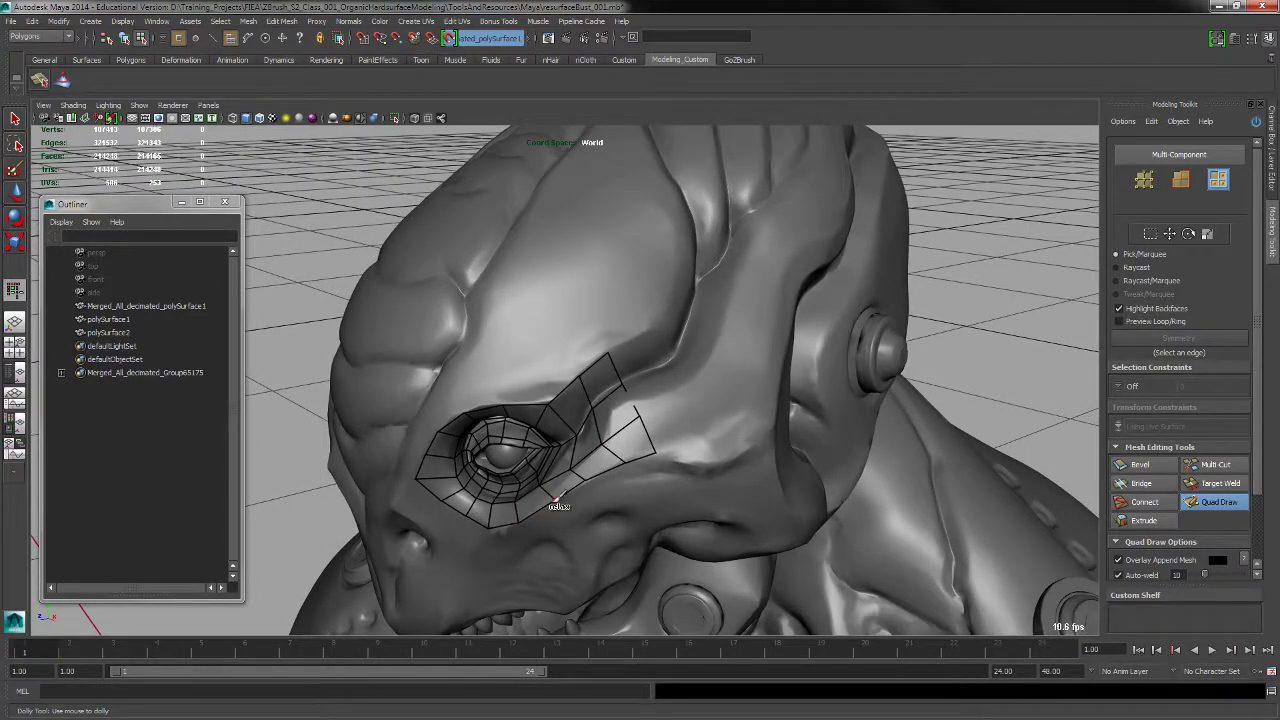
drag(586, 480, 577, 483)
Inspect the quad flow around the eye socket and its outer corner from several angles
alt+middle_drag(567, 468, 699, 446)
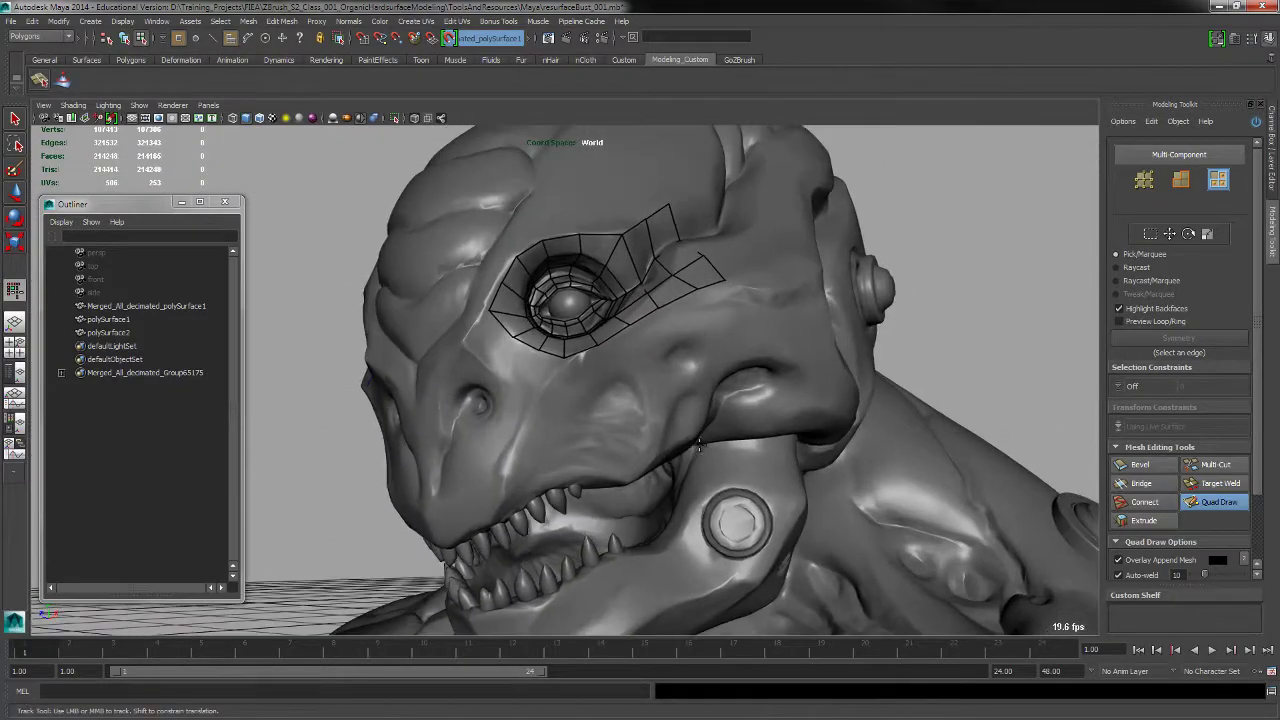
alt+drag(699, 446, 632, 494)
alt+right_drag(632, 494, 692, 504)
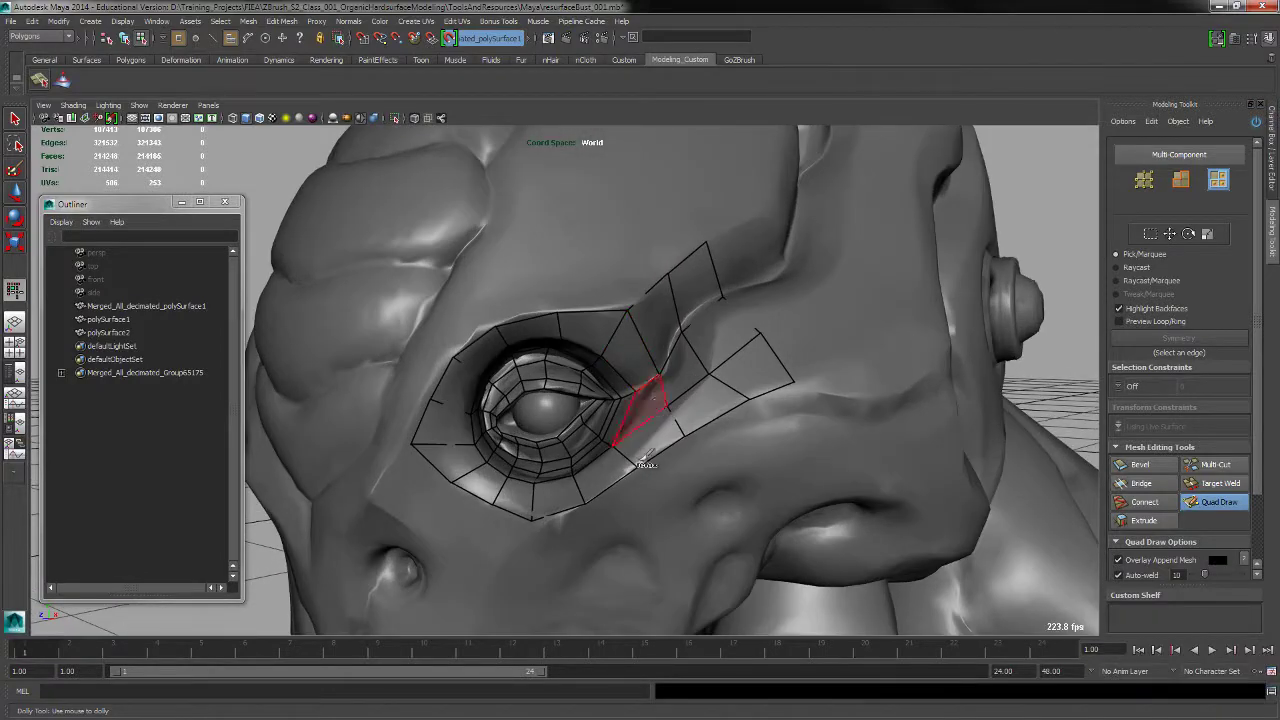
mouse_move(620, 530)
alt+mouse_down()
mouse_move(640, 494)
mouse_move(638, 512)
alt+mouse_up()
alt+right_drag(638, 512, 685, 480)
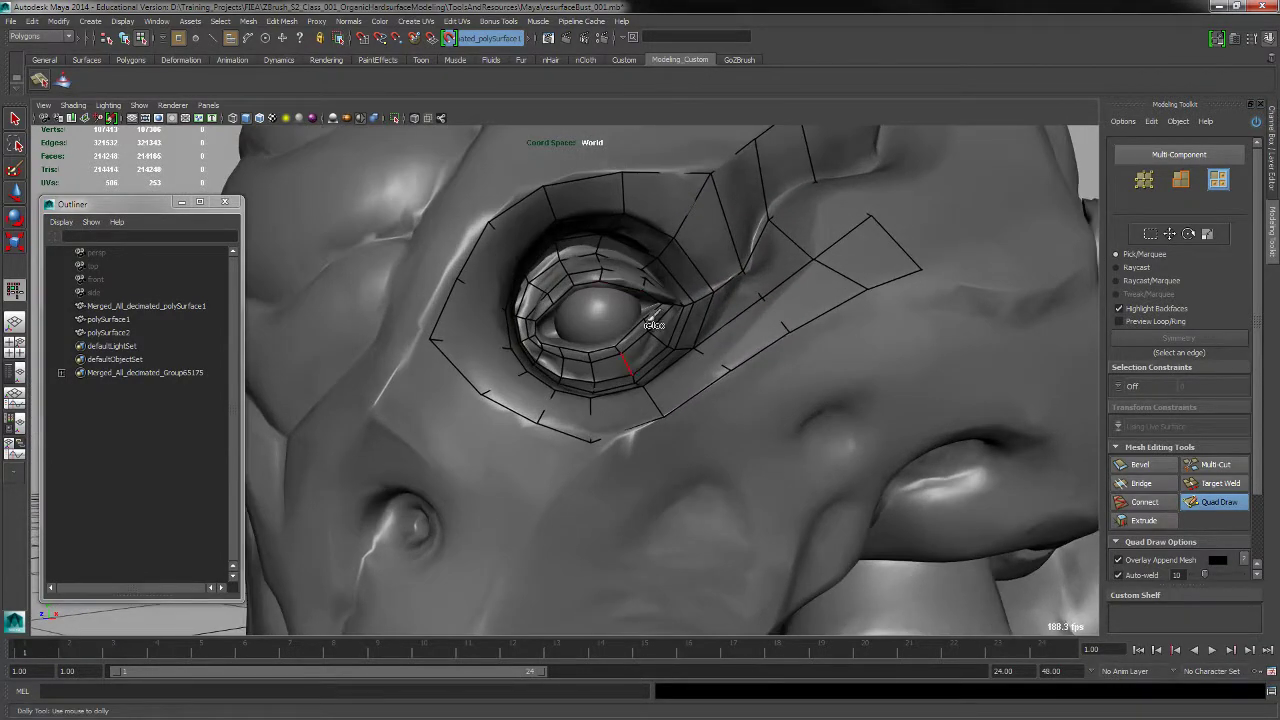
alt+drag(602, 377, 588, 388)
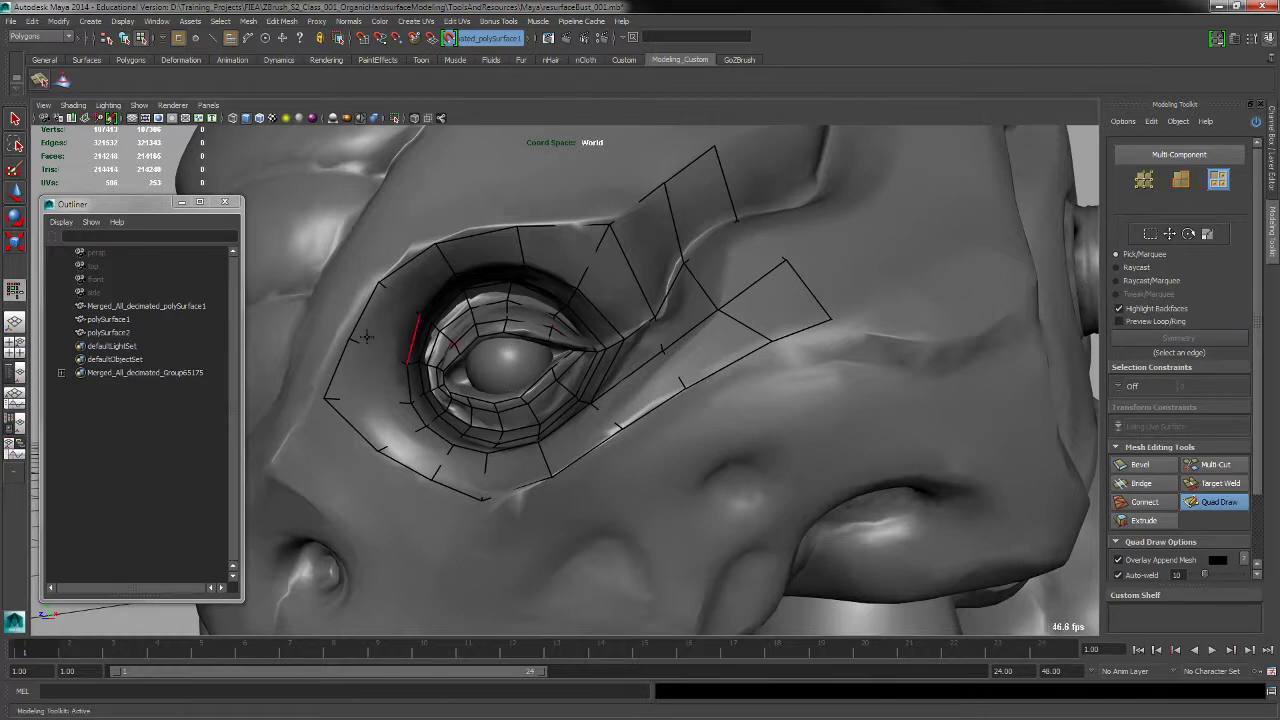
Leave Quad Draw, return to object selection and hide the dense decimated bust mesh Merged_All_decimated_polySurface1
click(16, 121)
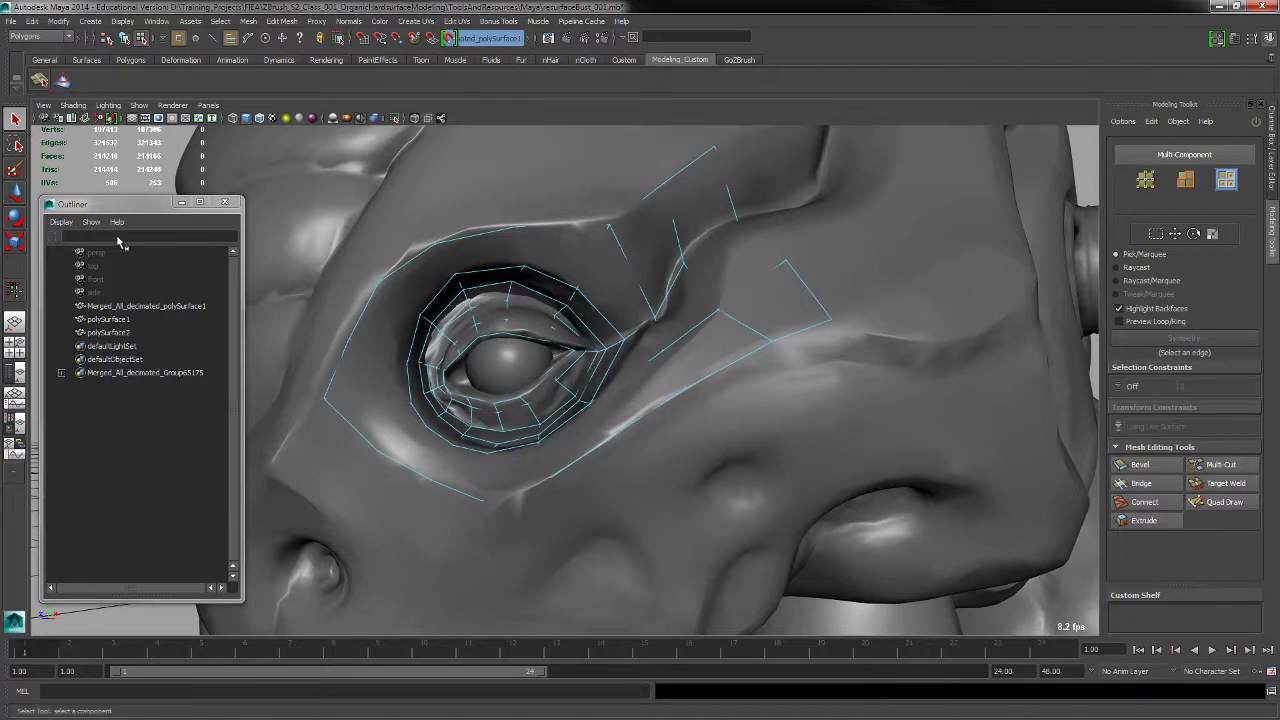
click(1269, 40)
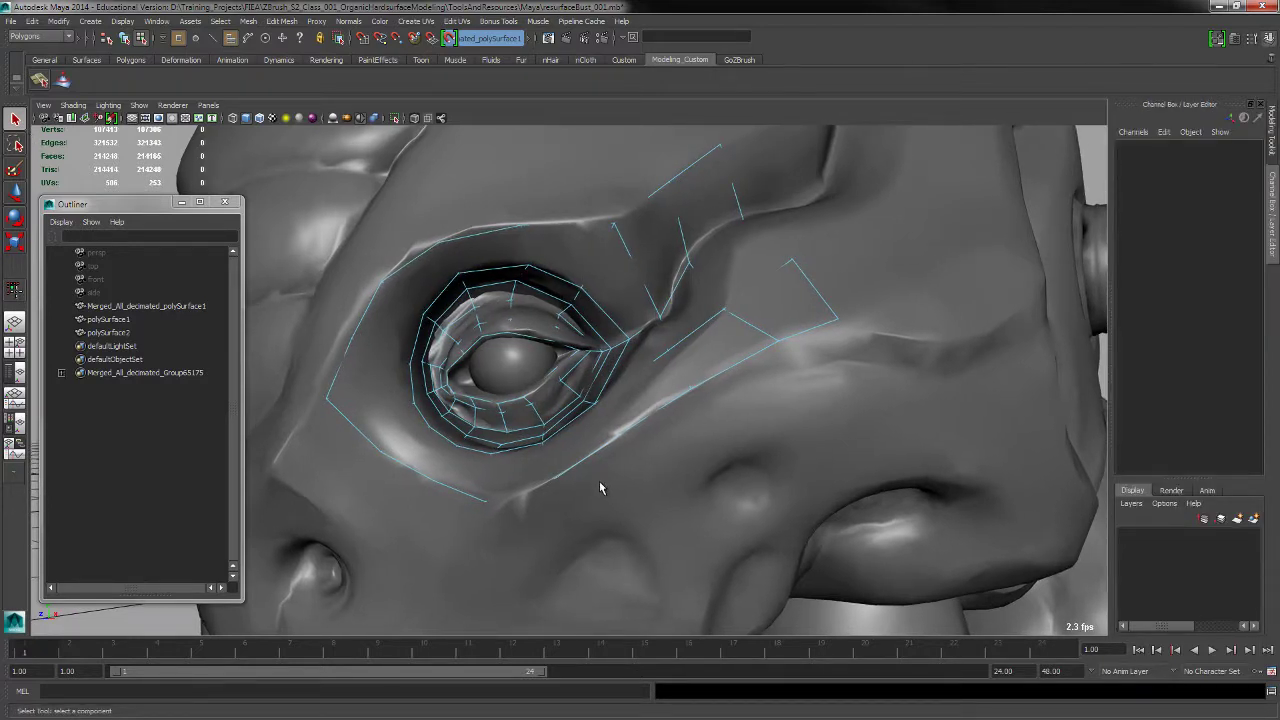
key(F8)
click(614, 521)
click(130, 308)
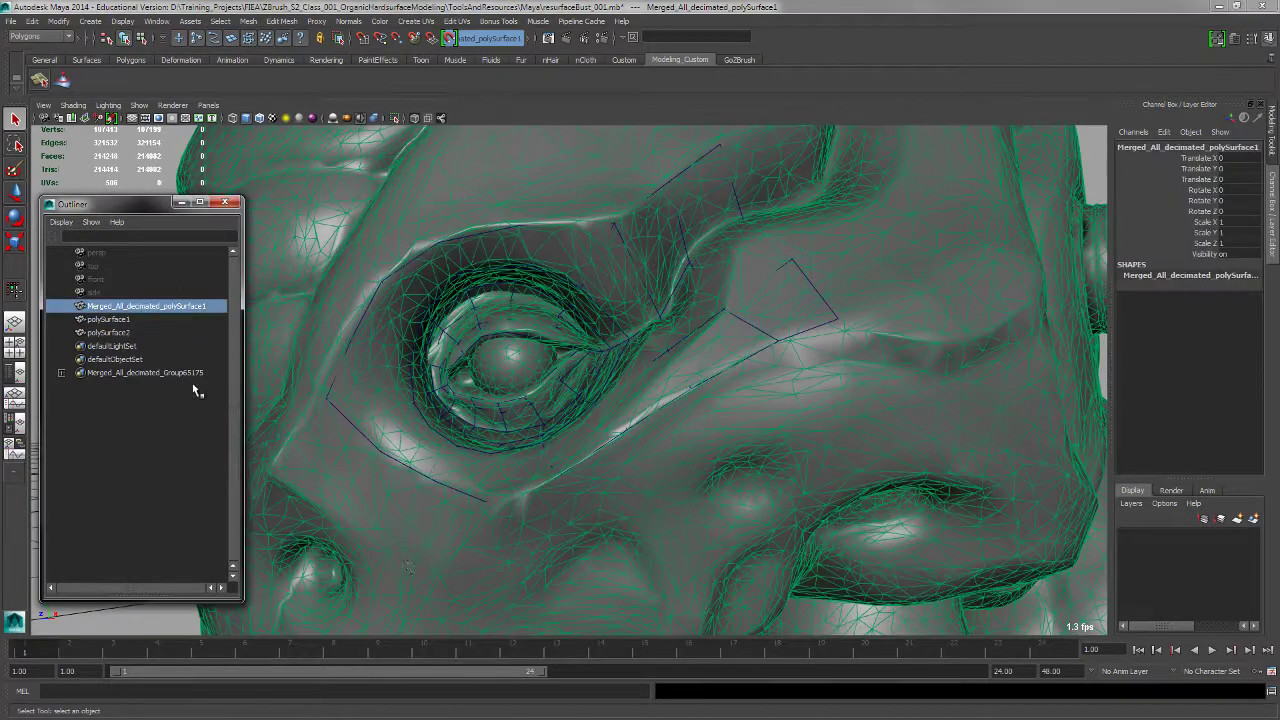
click(641, 549)
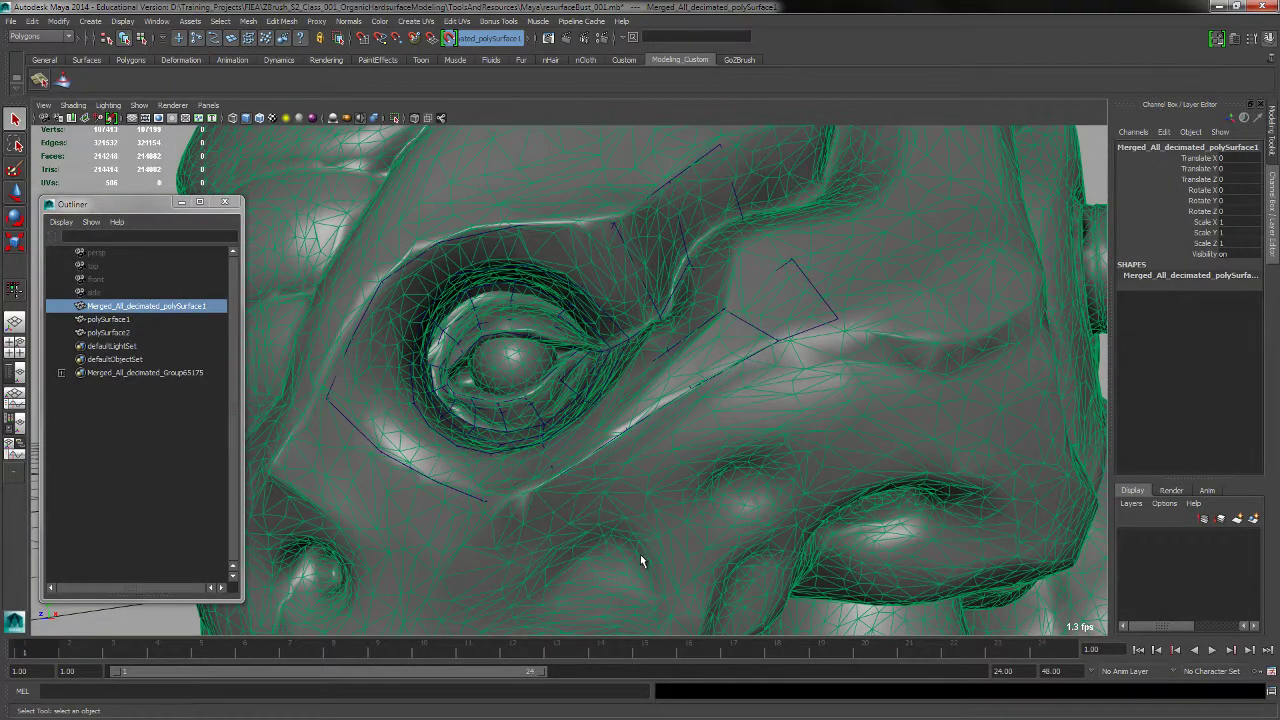
key(ctrl+h)
alt+drag(708, 451, 809, 443)
Delete the construction history of polySurface1 and enable Shading in its drawing overrides
click(786, 402)
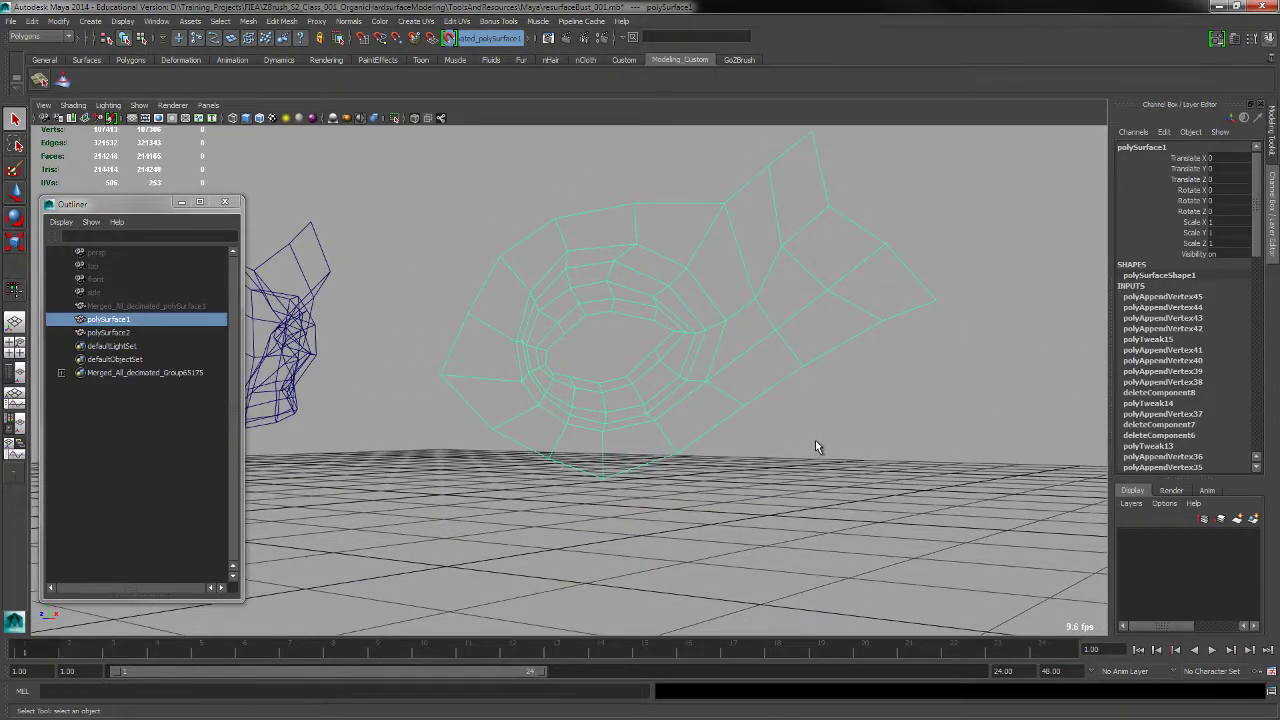
key(alt+shift+d)
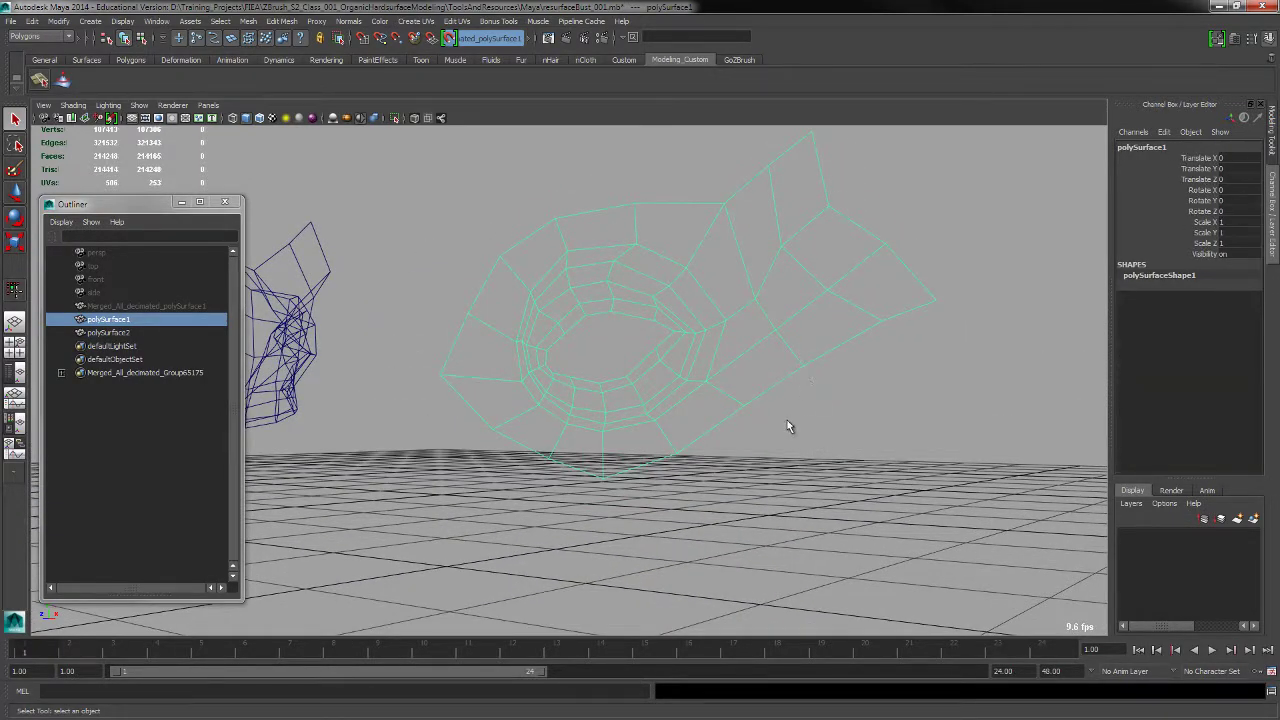
key(ctrl+a)
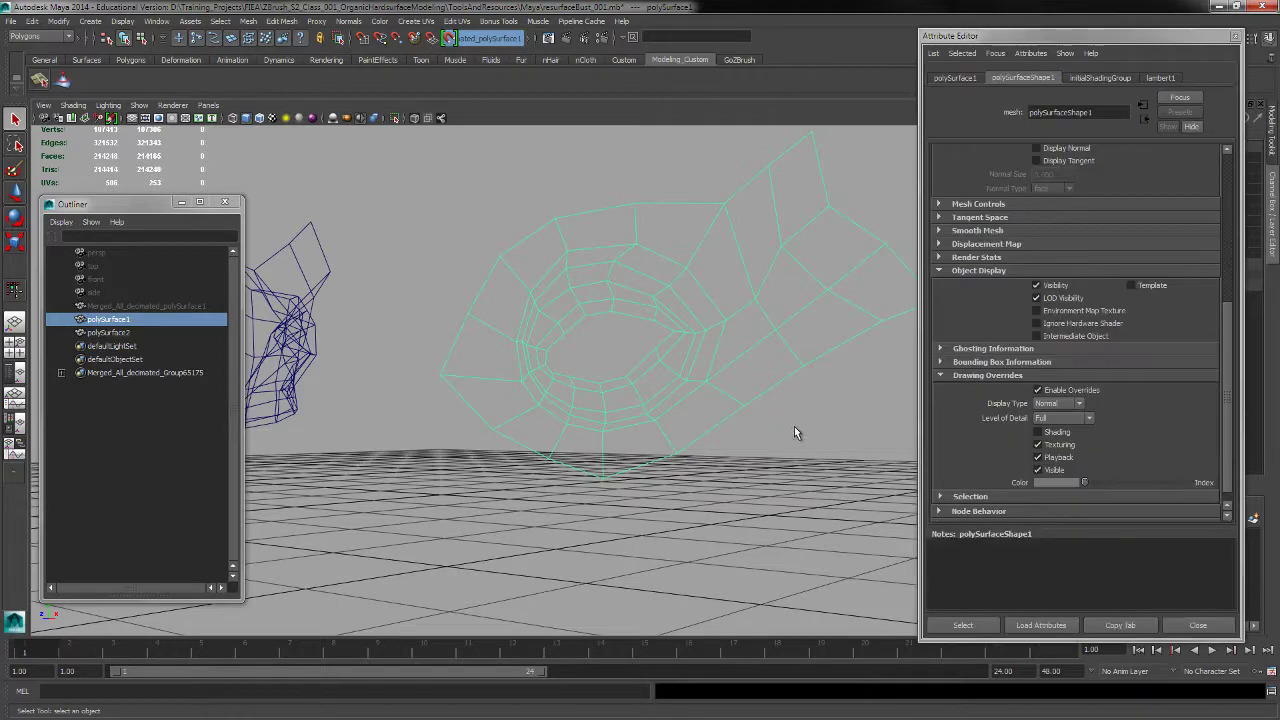
alt+right_drag(808, 461, 808, 522)
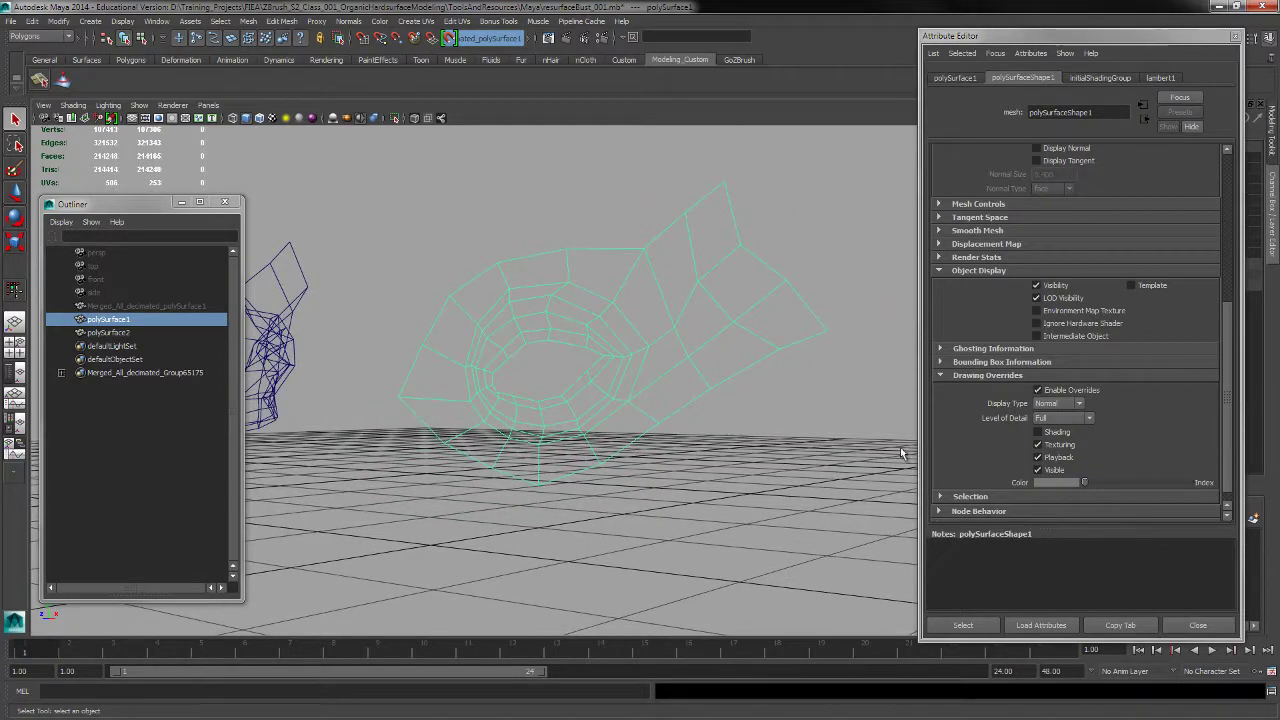
click(1038, 432)
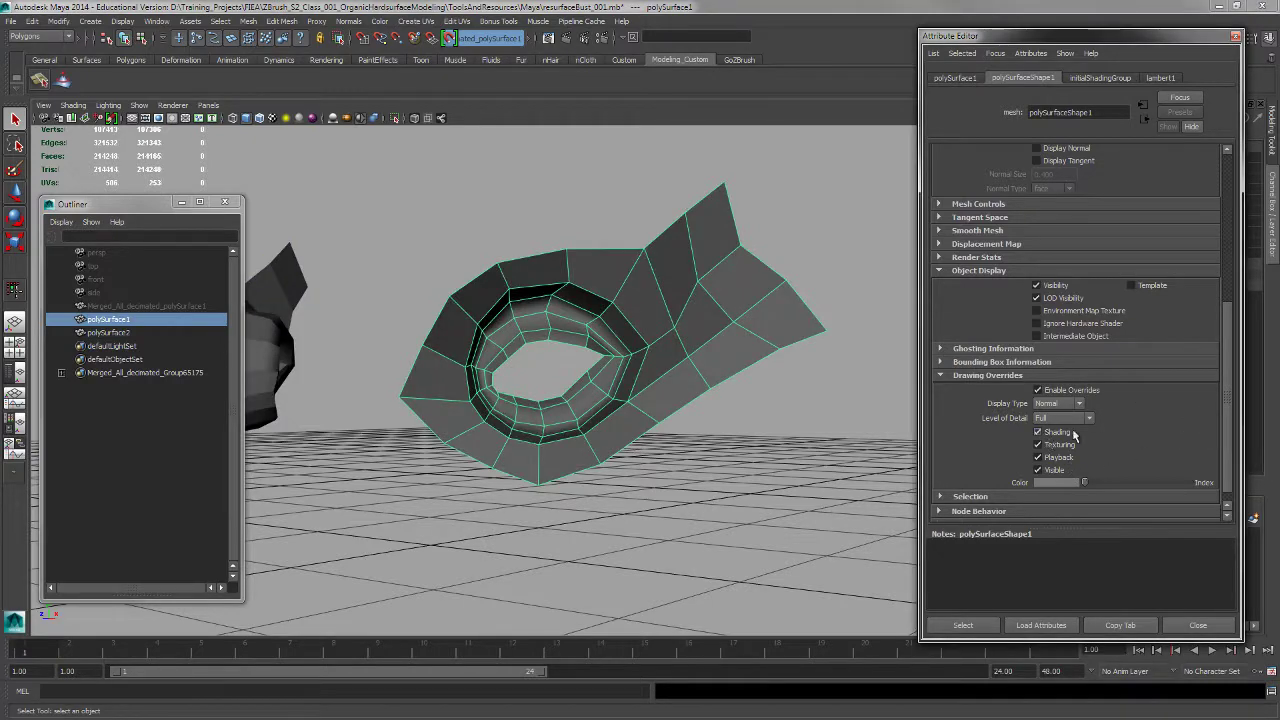
Harden all edge normals on the eye retopology mesh polySurface1
alt+drag(730, 459, 734, 462)
click(736, 447)
click(717, 398)
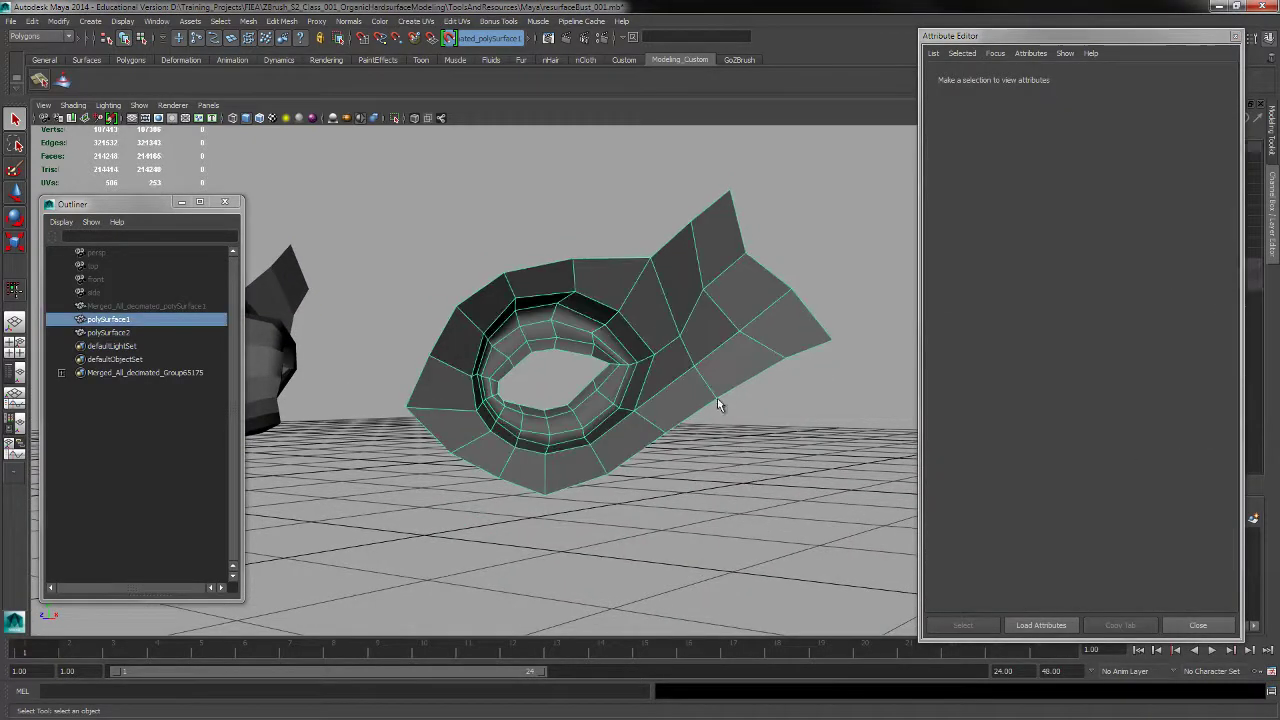
click(348, 21)
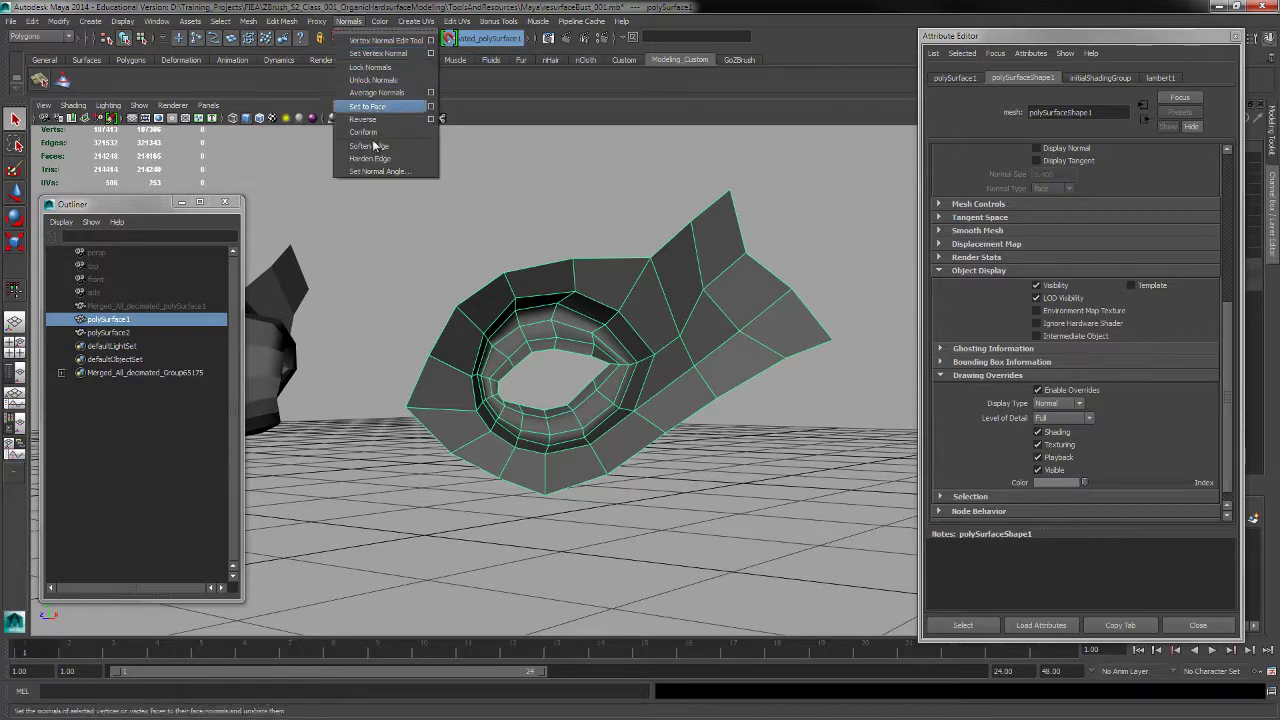
click(411, 163)
click(729, 507)
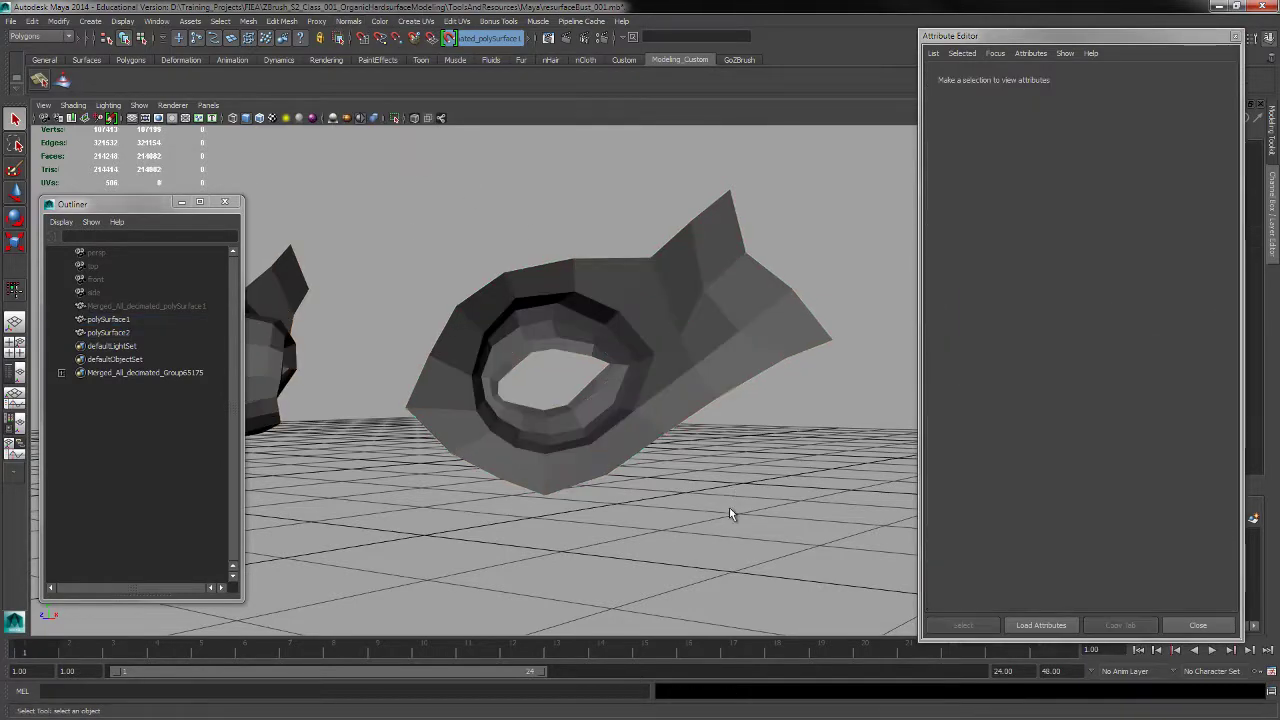
Examine the shaded eye mesh from several angles, moving in on the eyelid opening
mouse_move(729, 507)
alt+mouse_down()
mouse_move(668, 457)
mouse_move(685, 506)
mouse_move(800, 500)
mouse_move(709, 506)
alt+mouse_up()
alt+right_drag(709, 506, 700, 420)
alt+drag(700, 420, 691, 509)
alt+right_drag(691, 509, 715, 507)
alt+middle_drag(715, 507, 701, 480)
click(701, 485)
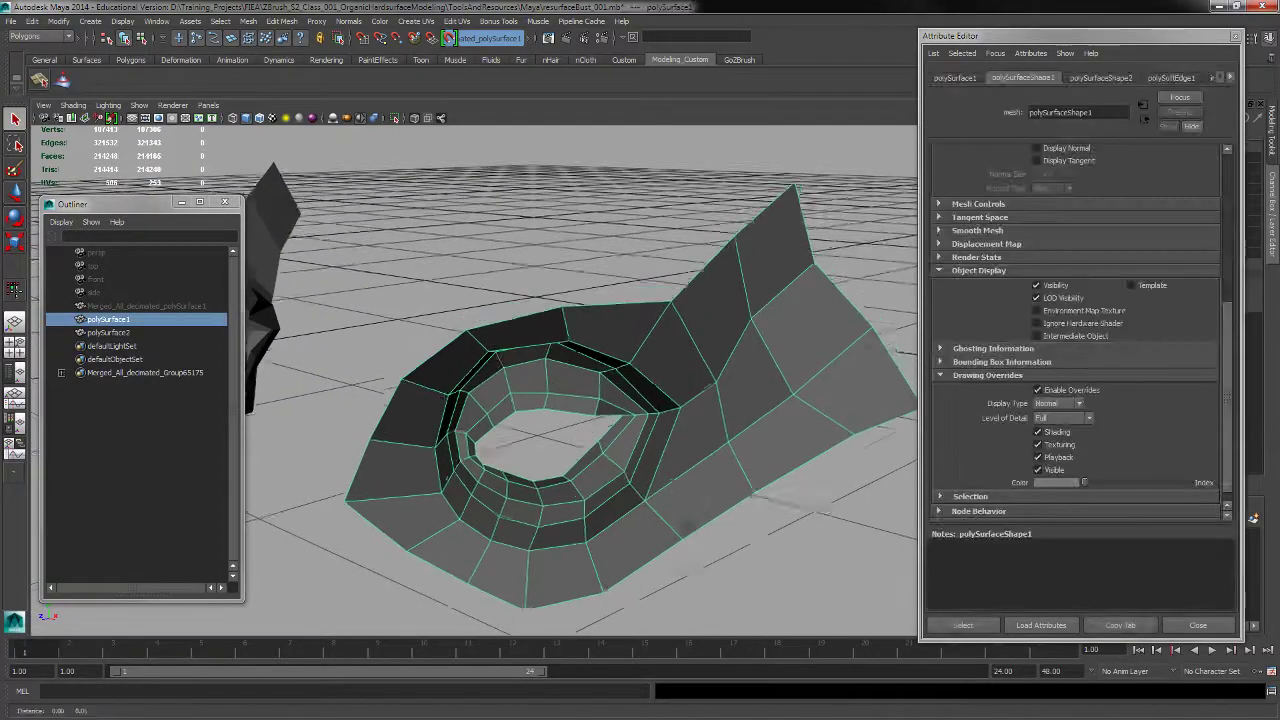
alt+drag(701, 485, 643, 490)
alt+right_drag(643, 490, 611, 446)
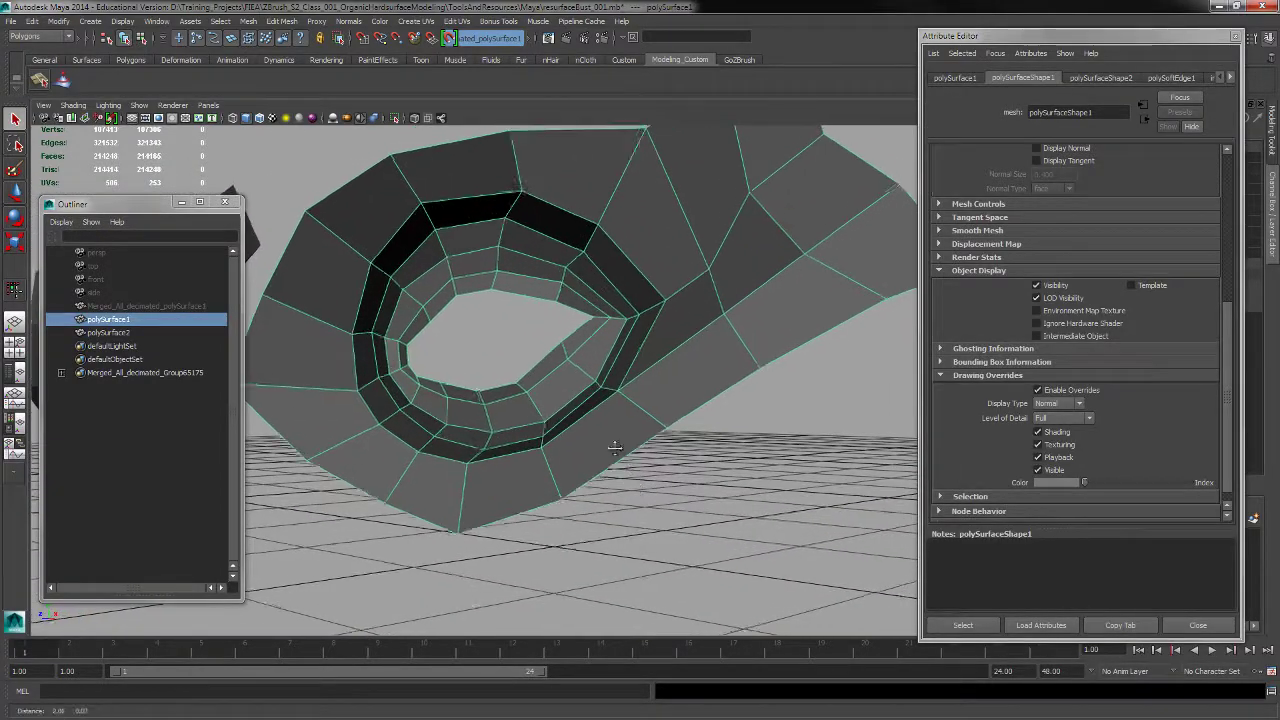
alt+middle_drag(611, 446, 637, 466)
alt+right_drag(637, 466, 629, 420)
Select the border edge loop around the eyelid opening and extrude it
key(F10)
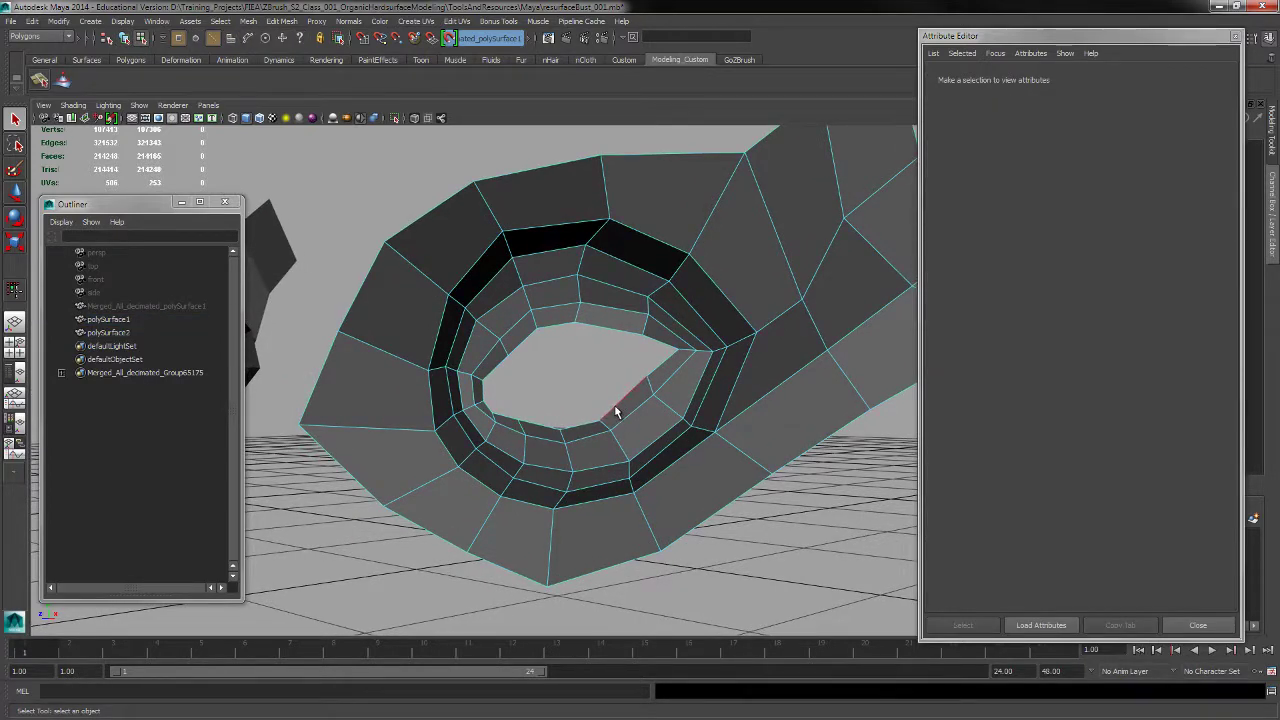
mouse_move(616, 412)
right_down()
mouse_move(605, 376)
mouse_move(627, 394)
right_up()
double_click(630, 397)
mouse_move(630, 397)
alt+mouse_down()
mouse_move(654, 460)
mouse_move(612, 403)
alt+mouse_up()
shift+right_drag(606, 407, 616, 445)
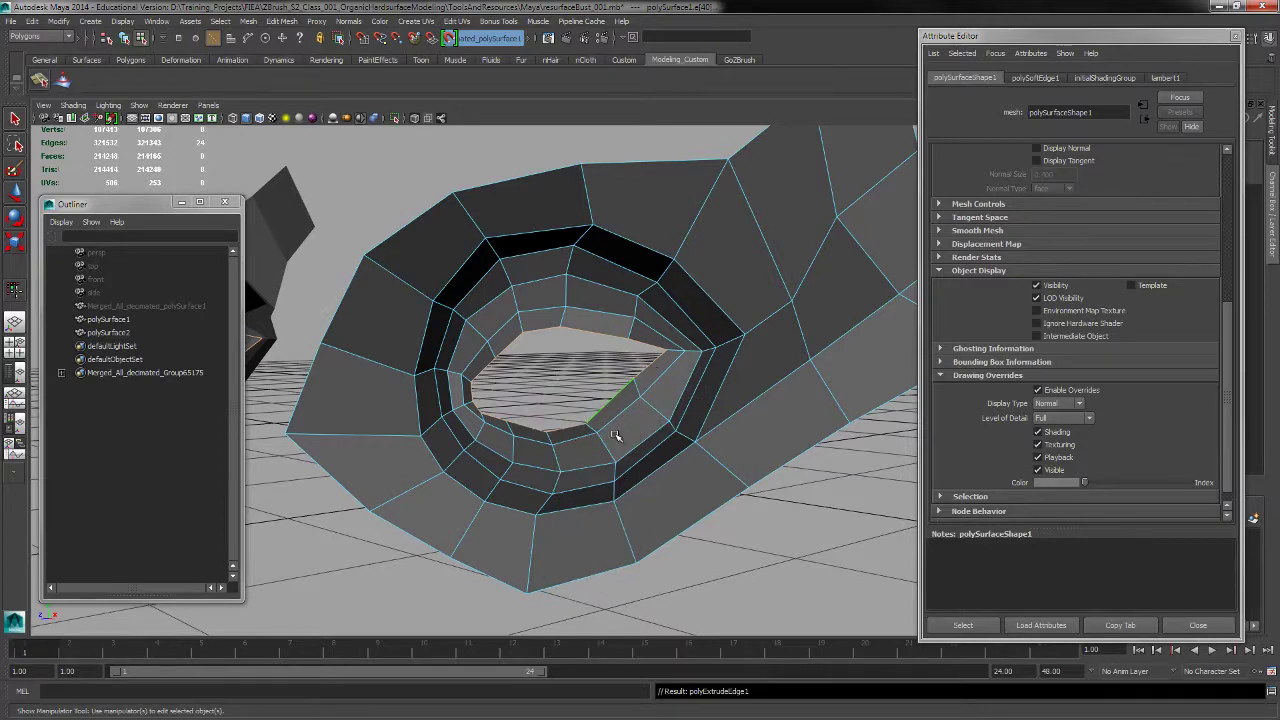
mouse_move(640, 427)
alt+mouse_down()
mouse_move(652, 424)
mouse_move(635, 428)
alt+mouse_up()
Set the offset of the eyelid border extrusion to 0.005
click(609, 230)
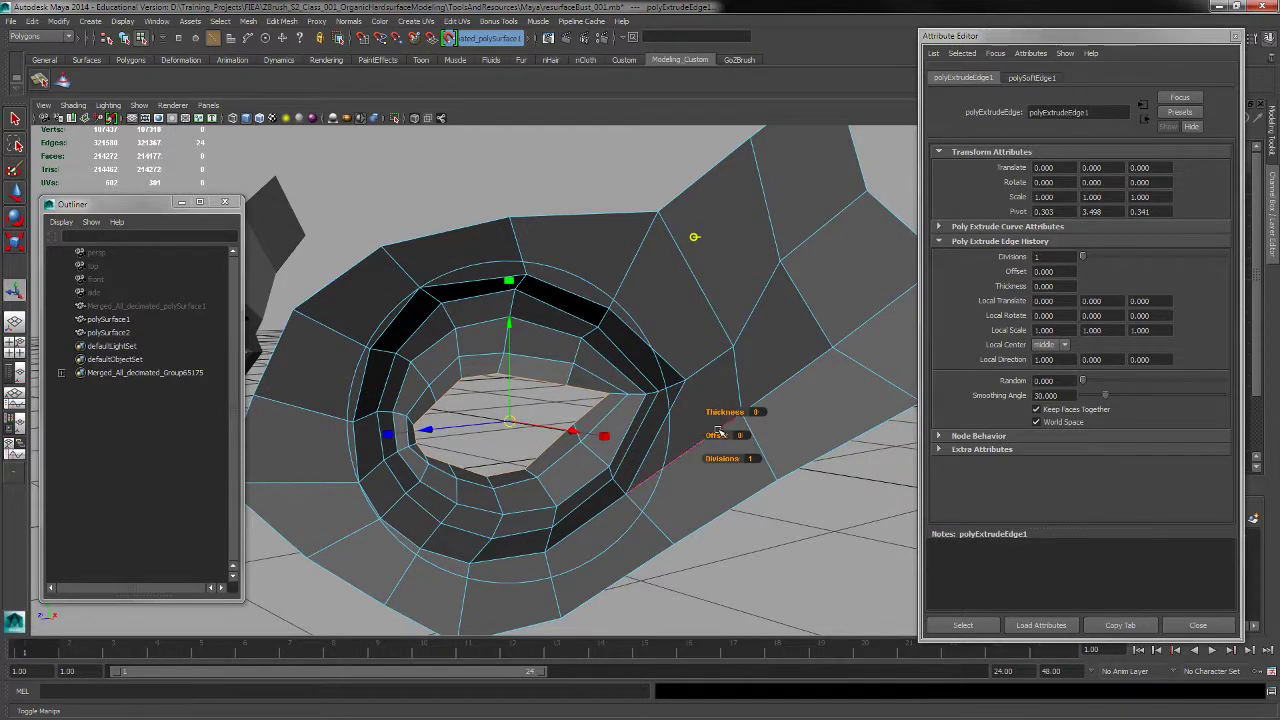
drag(719, 435, 722, 438)
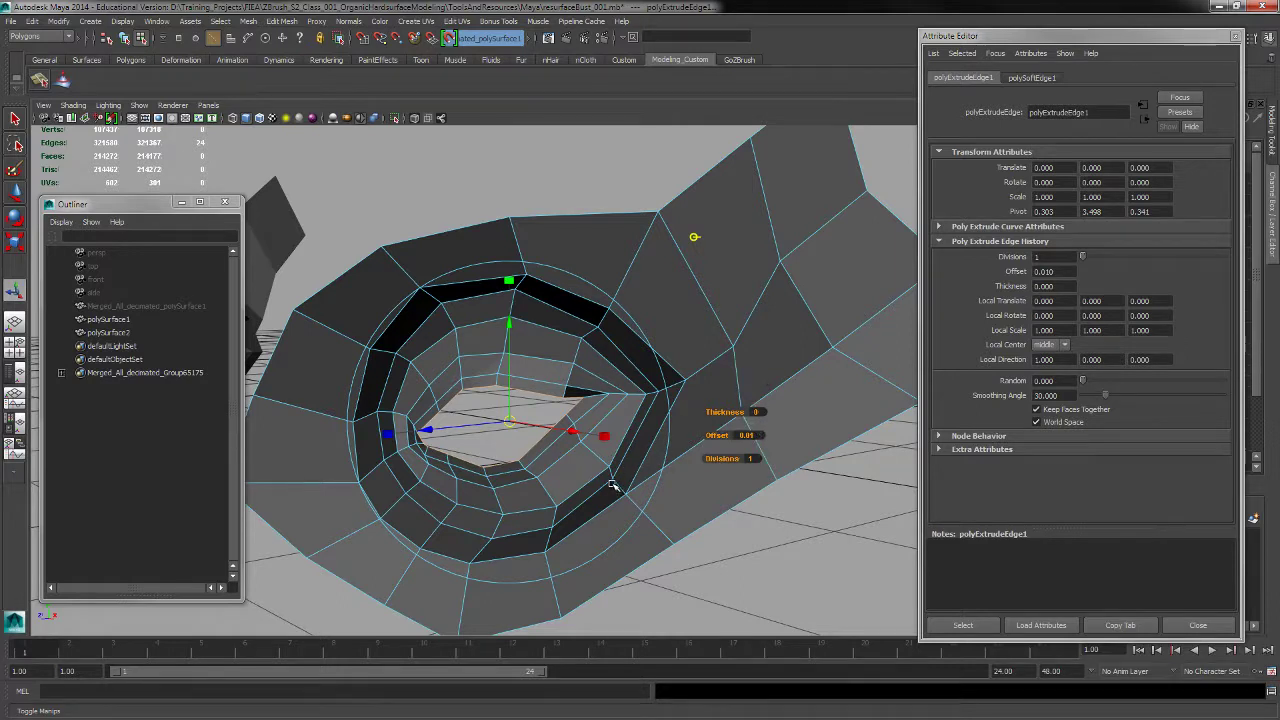
alt+middle_drag(612, 484, 598, 485)
click(720, 421)
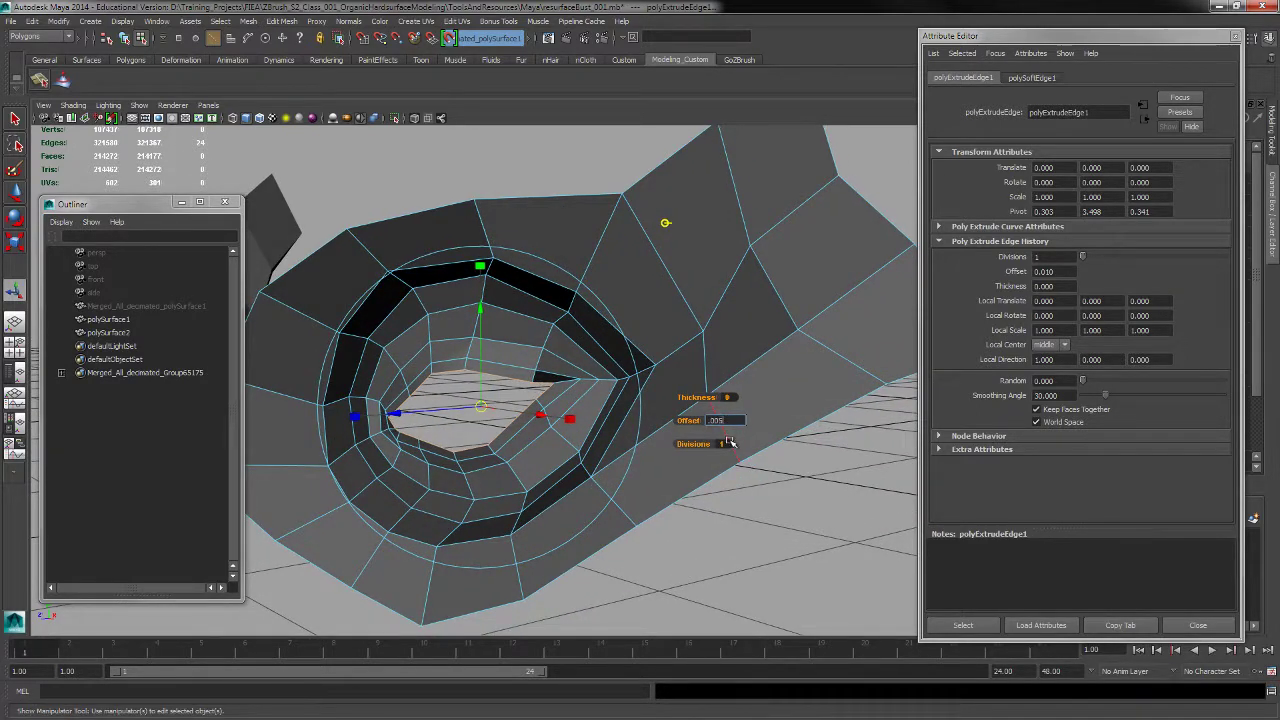
key(Return)
alt+drag(586, 445, 678, 383)
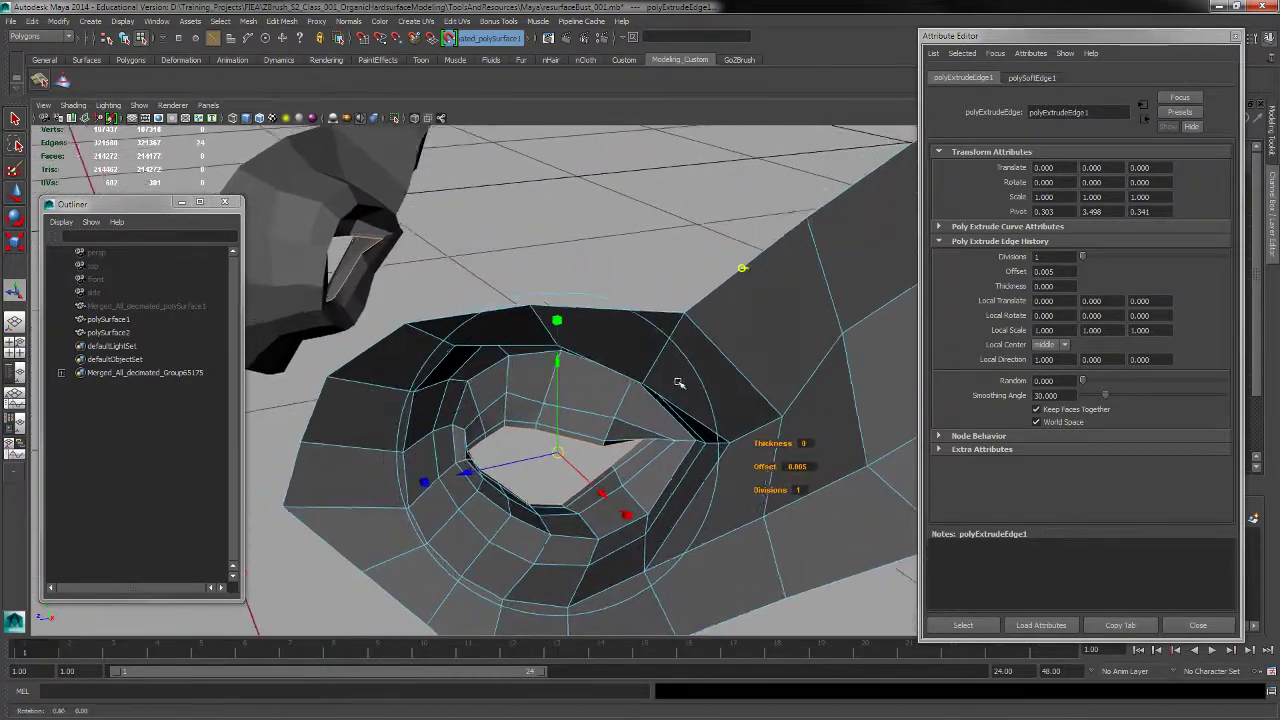
Move the extruded eyelid border back into the socket, with a translate of -0.010, 0.000, -0.011
alt+drag(618, 447, 660, 451)
drag(532, 499, 537, 505)
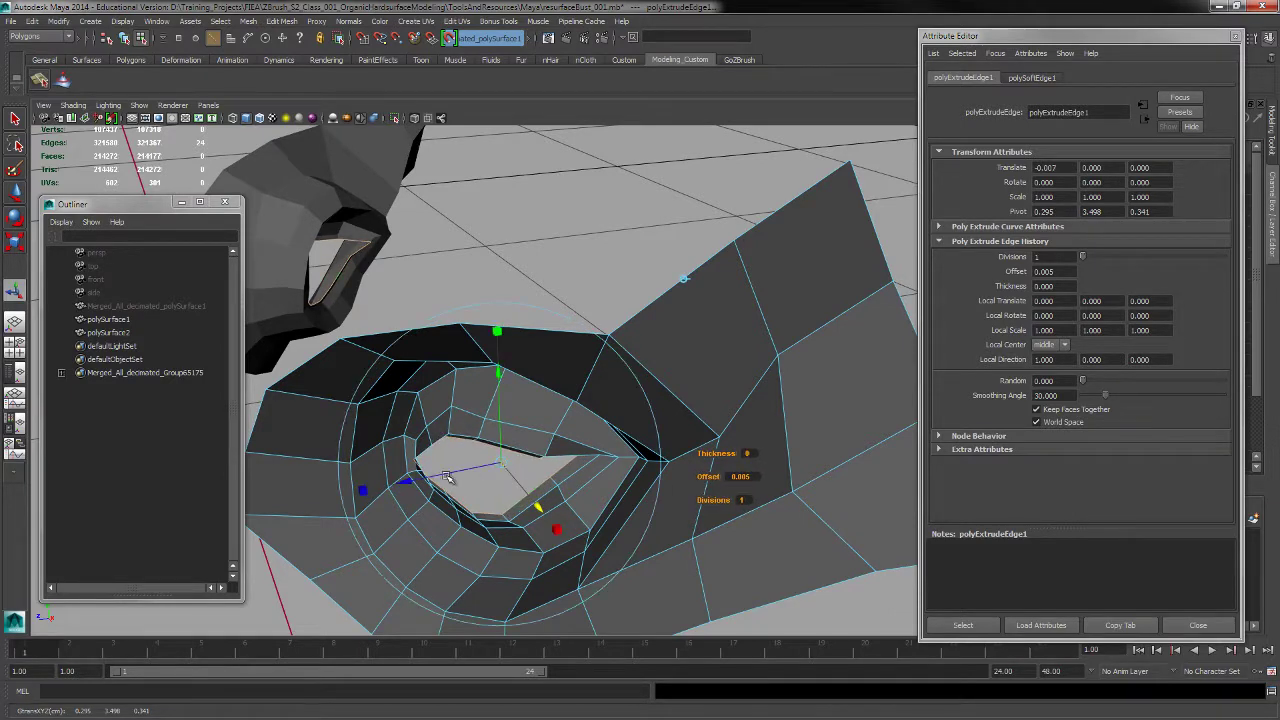
drag(447, 478, 441, 477)
alt+drag(617, 513, 616, 475)
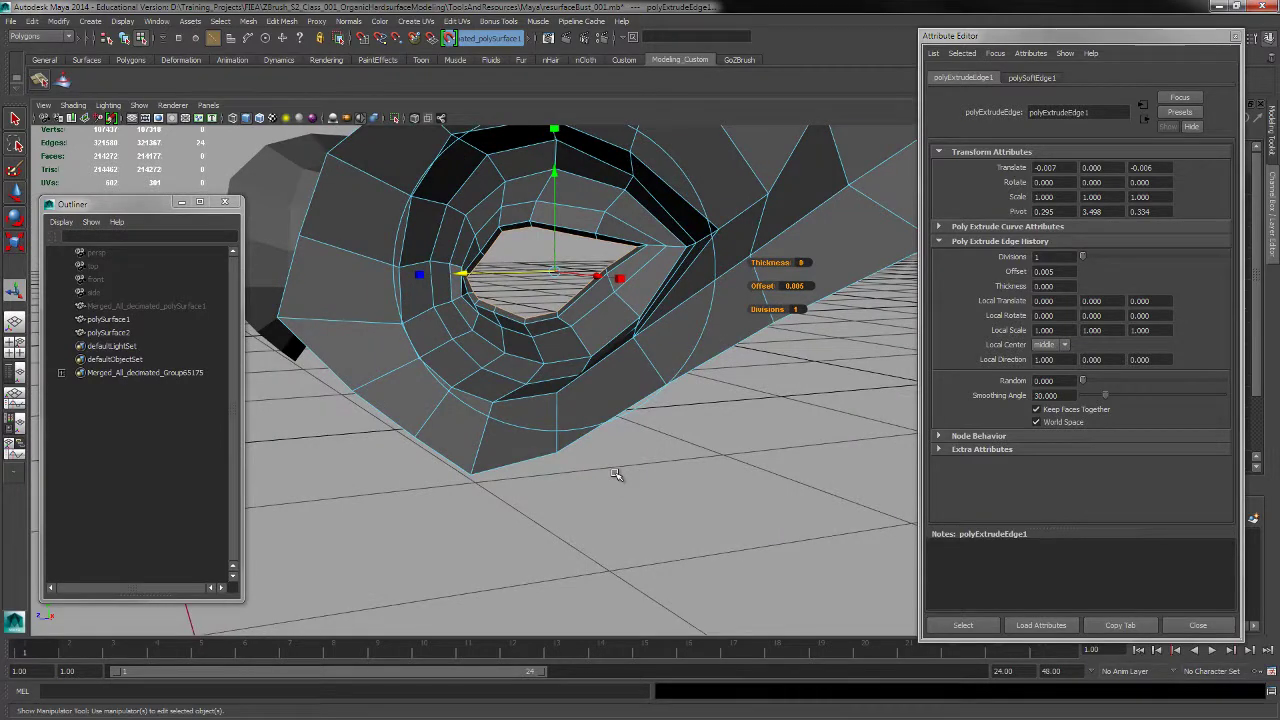
alt+middle_drag(680, 378, 660, 386)
alt+drag(660, 386, 641, 397)
alt+right_drag(641, 397, 662, 412)
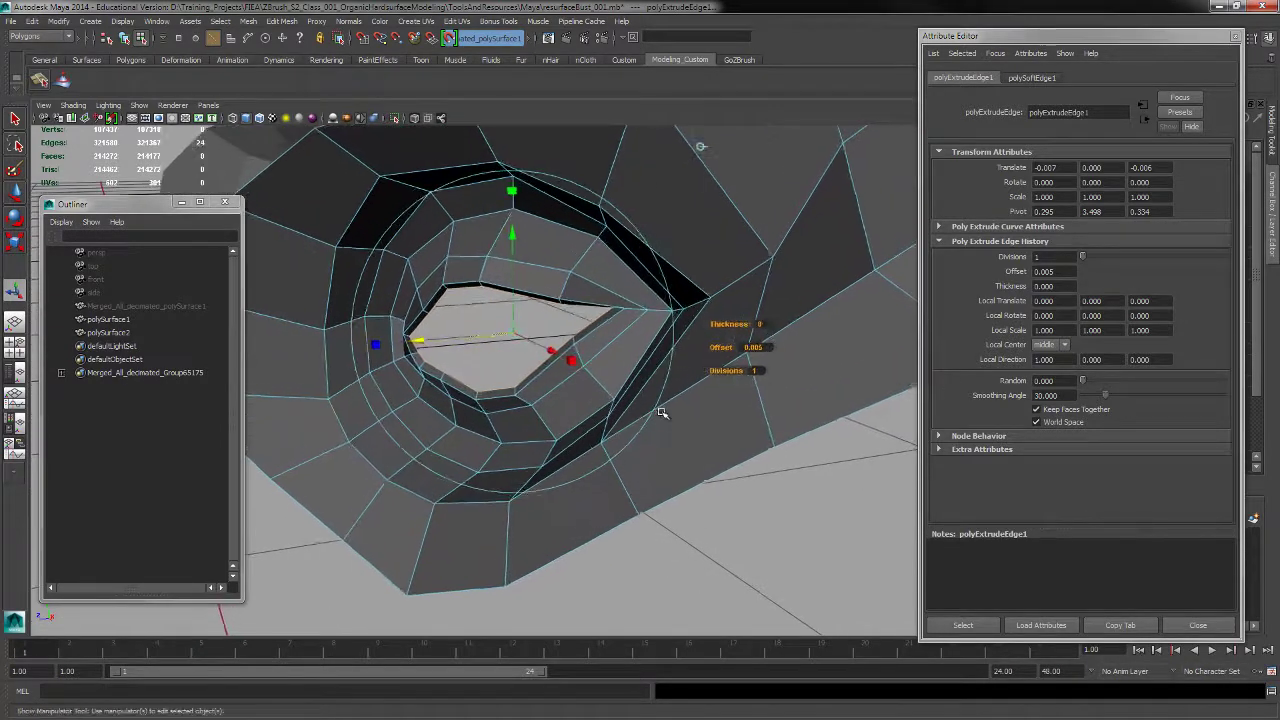
alt+drag(556, 404, 650, 408)
alt+right_drag(643, 453, 641, 452)
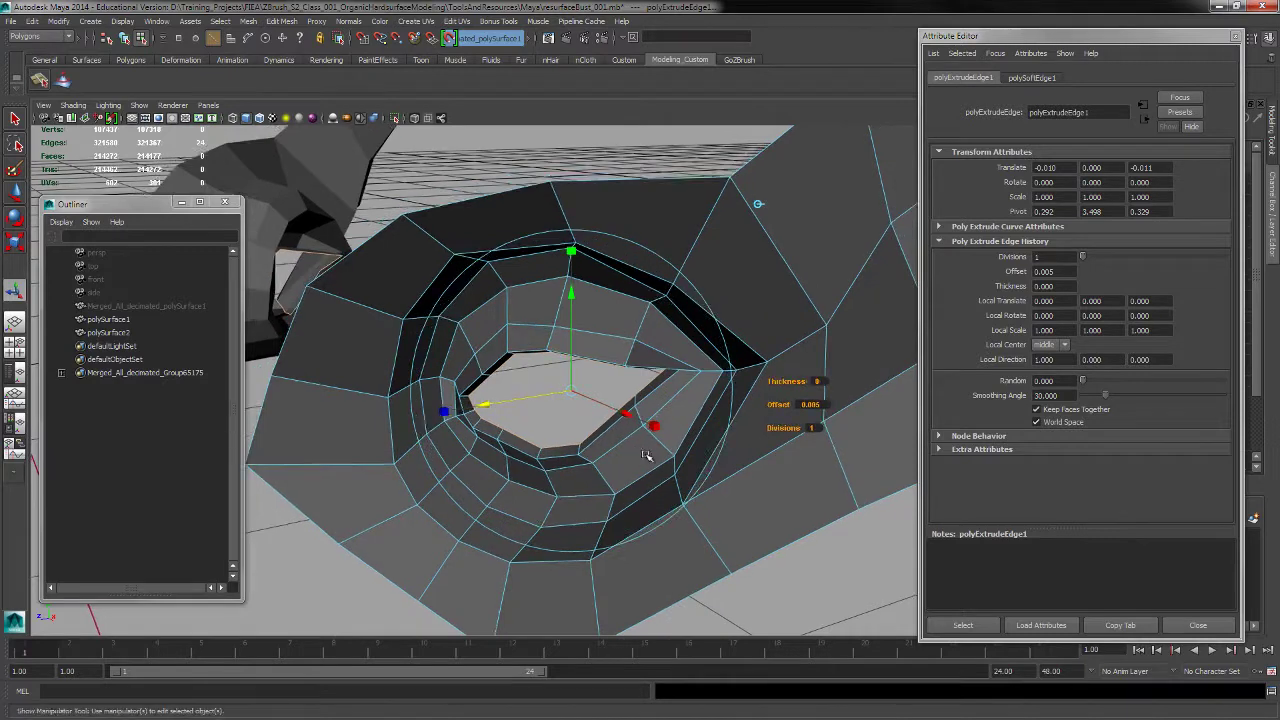
Extrude the eyelid border edges again and pull them inward with a local Y translate of -0.012
key(ctrl+e)
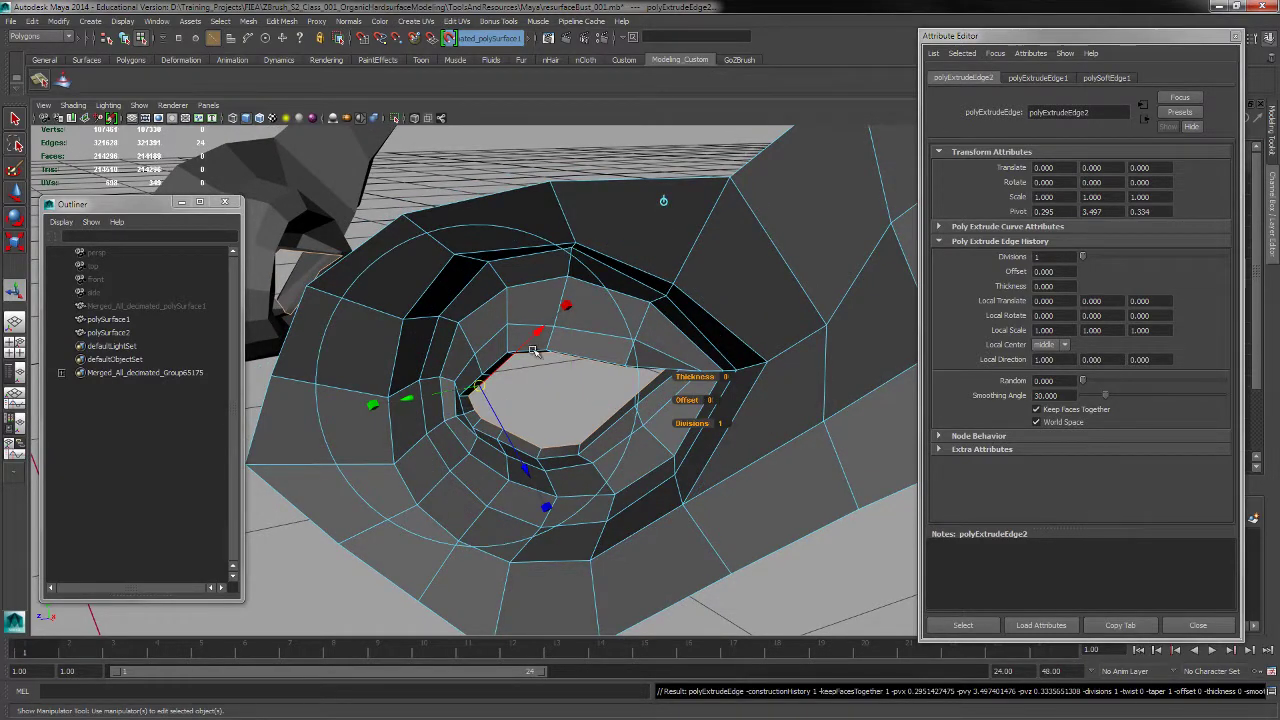
drag(497, 417, 508, 423)
drag(440, 400, 469, 436)
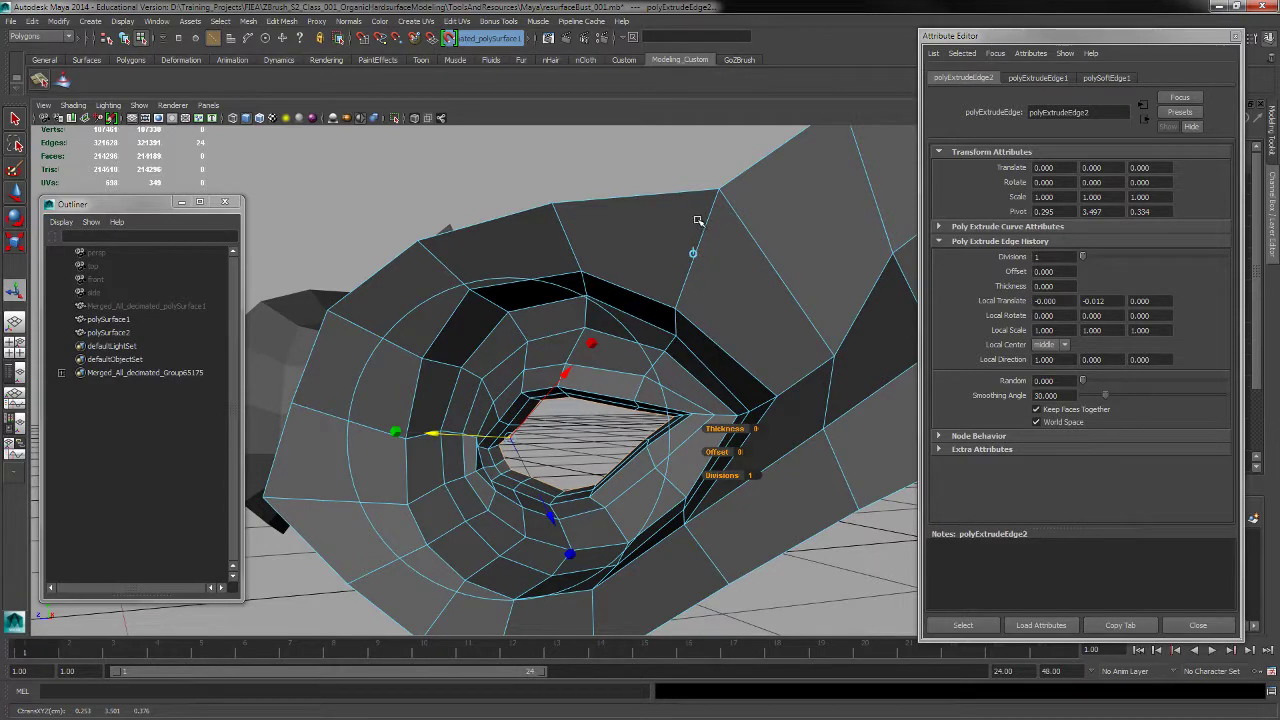
alt+drag(697, 385, 700, 360)
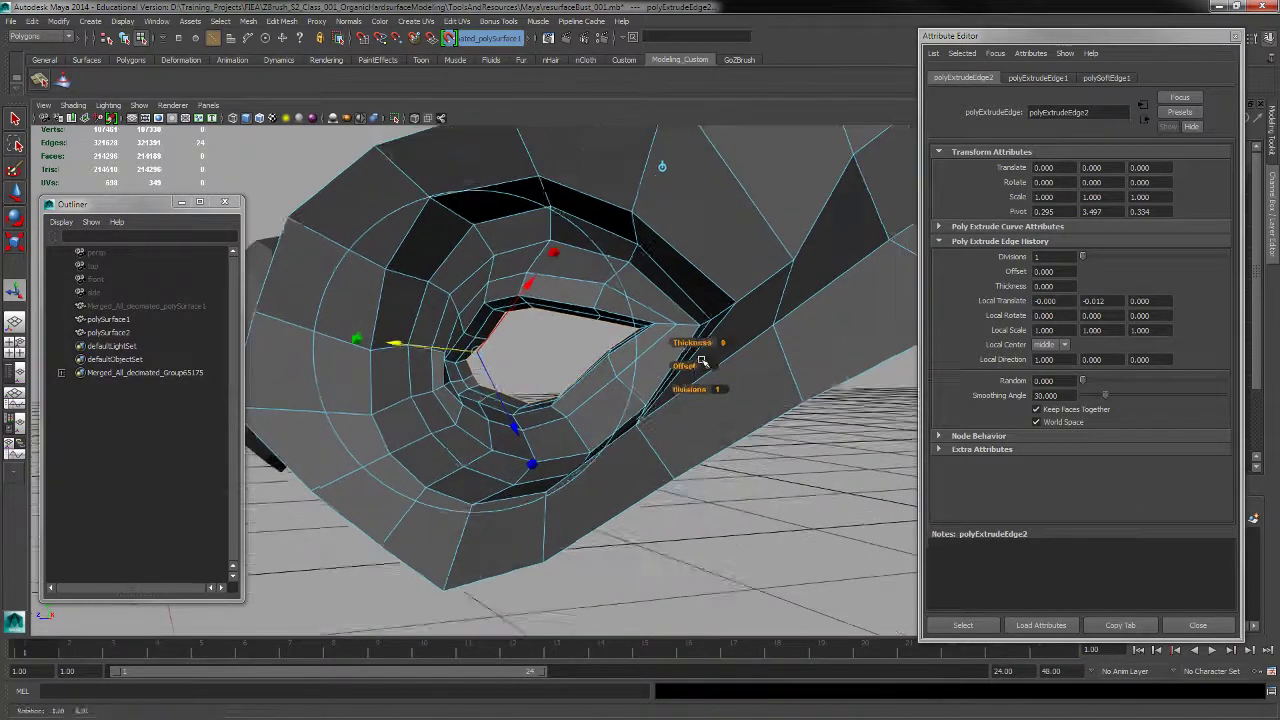
alt+middle_drag(700, 360, 702, 377)
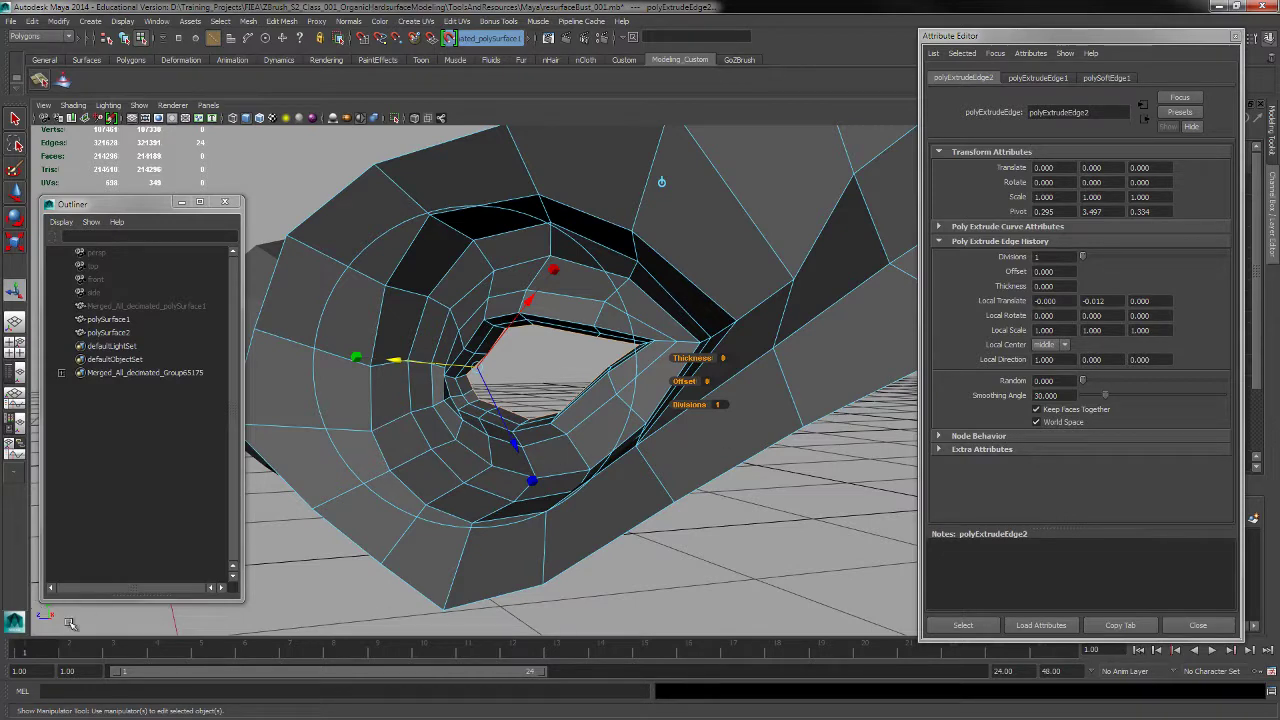
drag(155, 207, 154, 191)
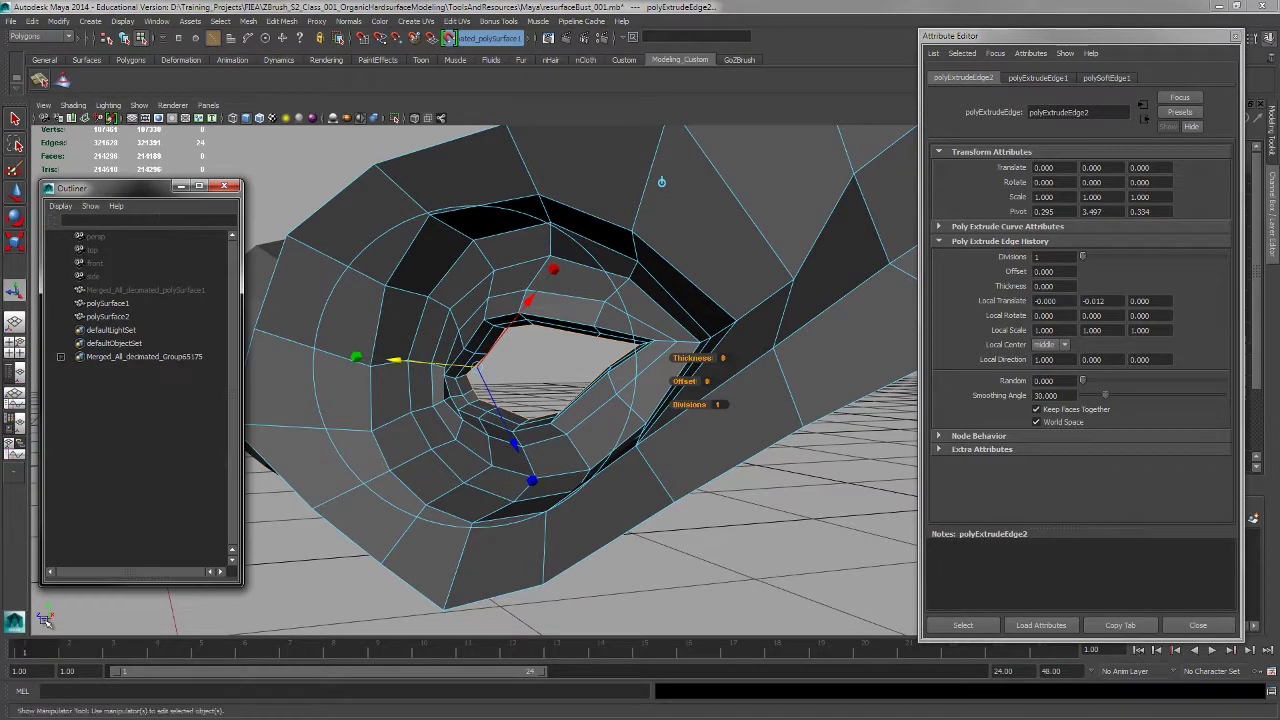
mouse_move(60, 598)
alt+middle_down()
mouse_move(78, 640)
mouse_move(60, 616)
alt+middle_up()
Repeat the edge extrusion on the eyelid border and pull it further in with a local Y translate of -0.032
alt+drag(690, 429, 712, 462)
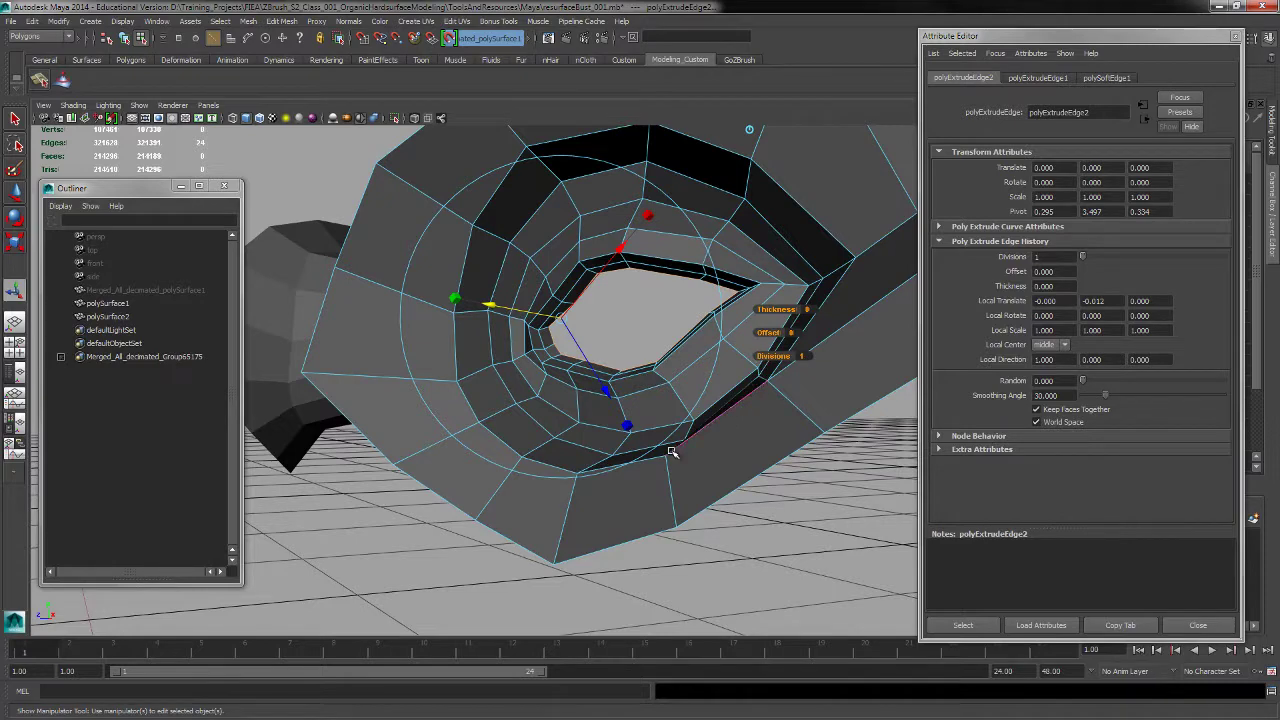
key(g)
alt+middle_drag(769, 369, 758, 396)
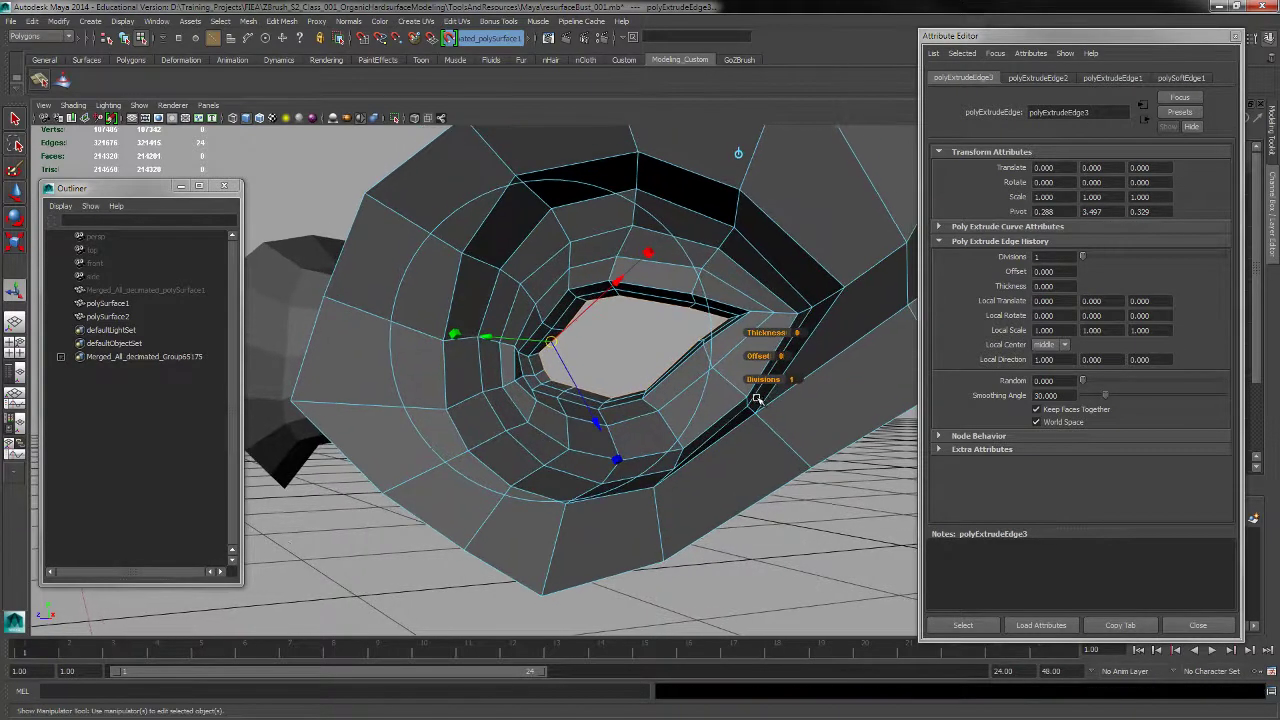
drag(548, 343, 633, 392)
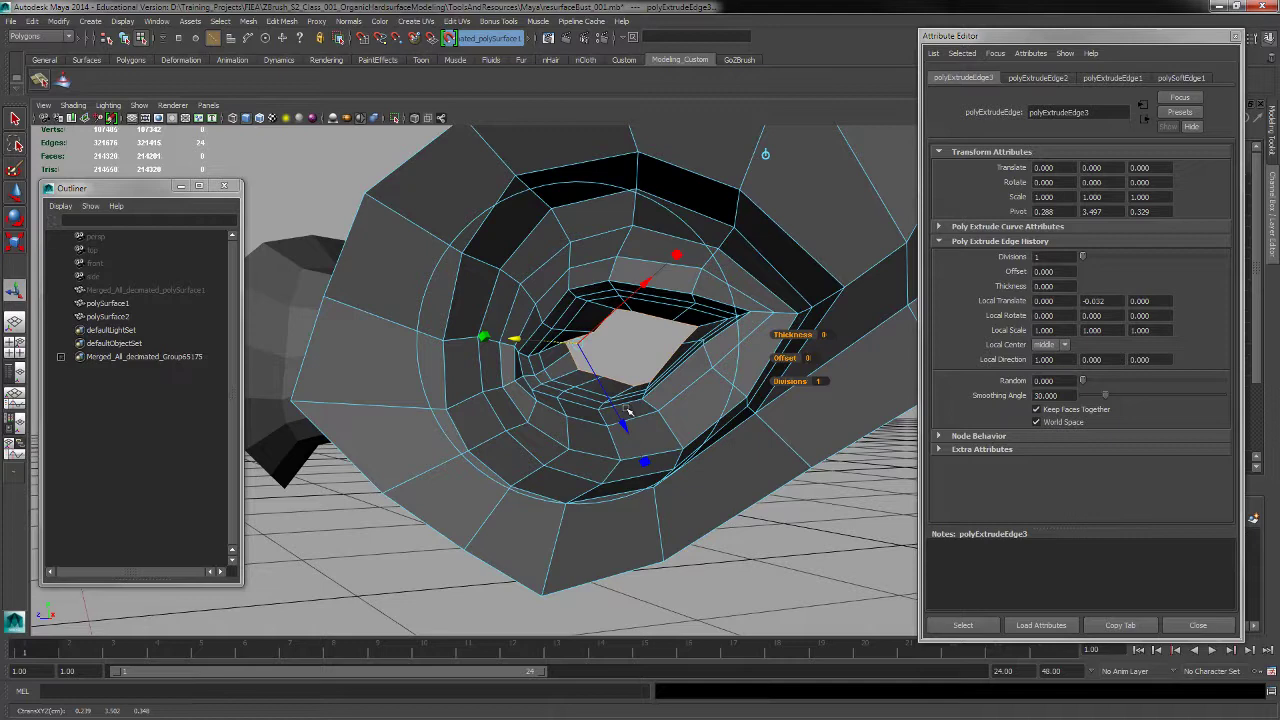
Convert the innermost border edges to vertices and merge them to the center to close the eye opening
key(ctrl+F9)
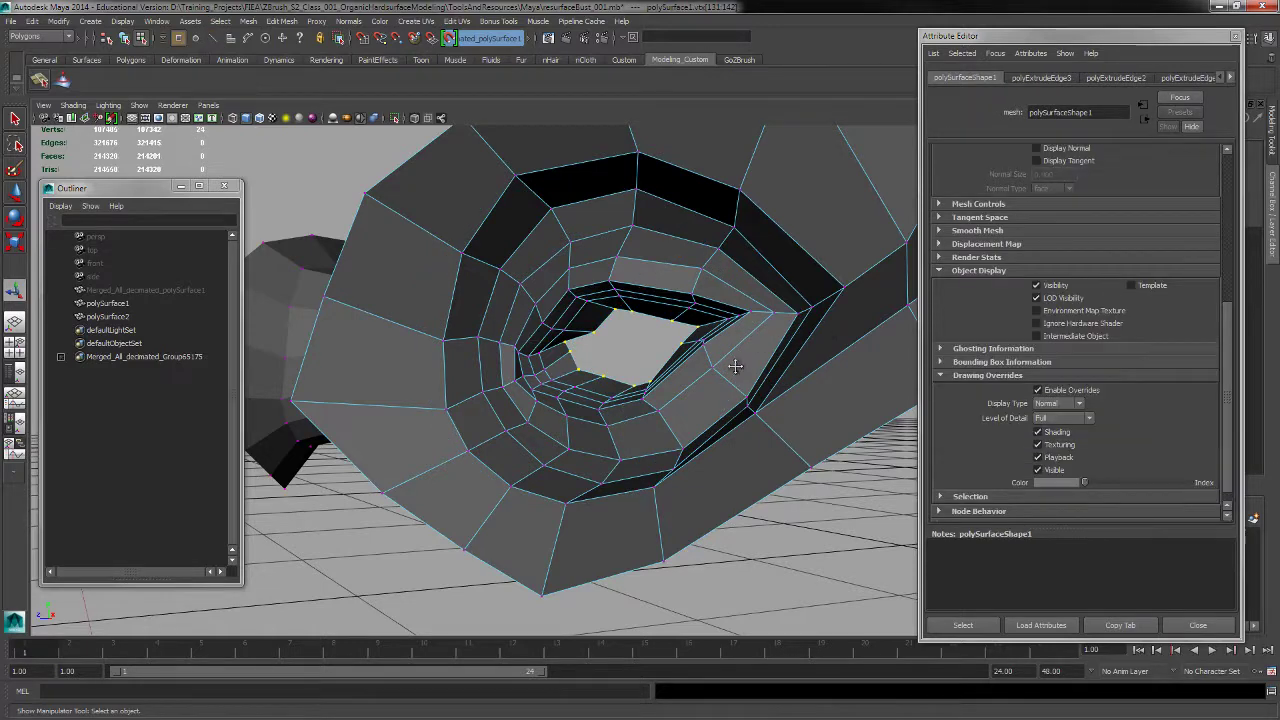
alt+drag(734, 363, 703, 420)
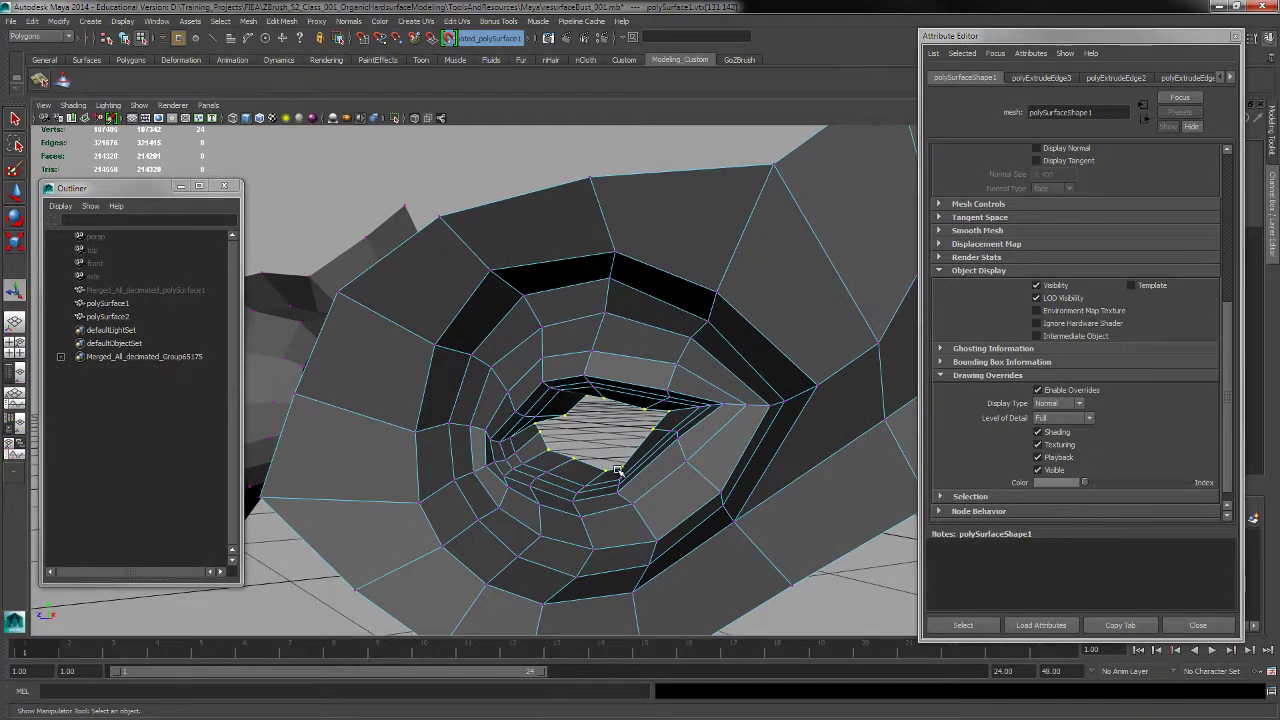
shift+right_click(618, 470)
shift+right_drag(620, 470, 626, 406)
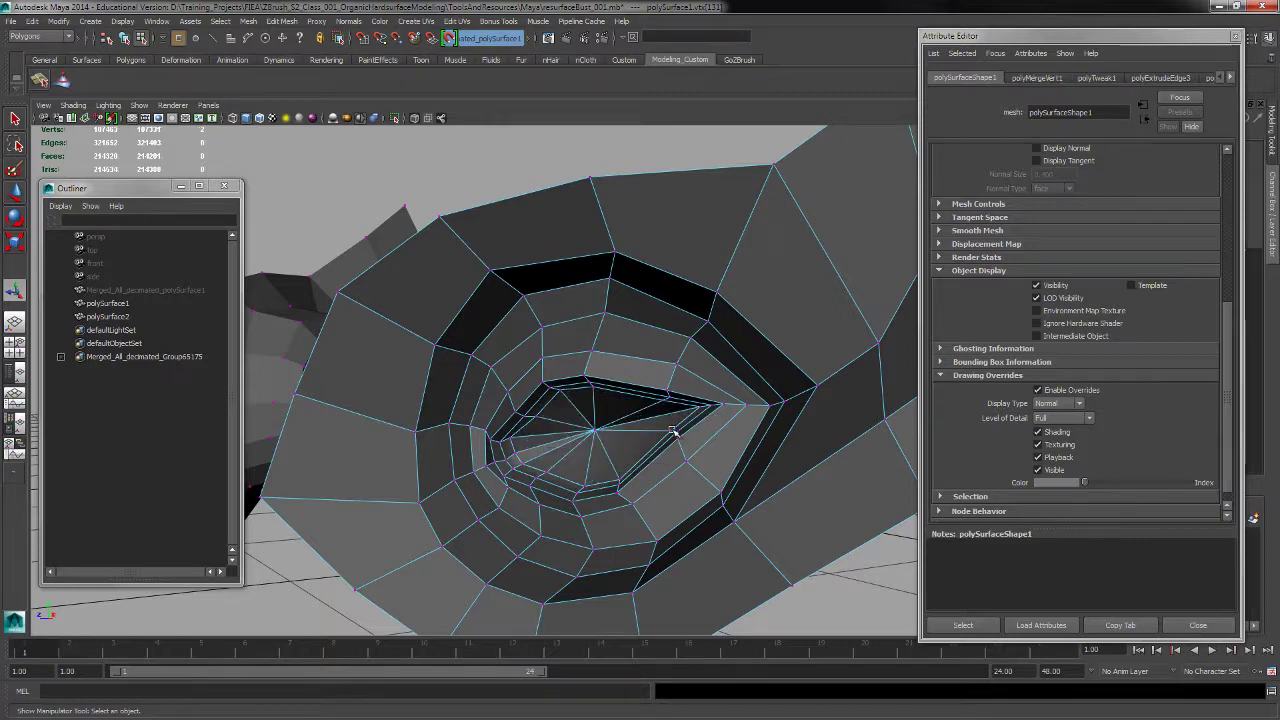
Move the merged center vertex of the eye along the depth axis
alt+drag(672, 428, 583, 408)
key(w)
alt+right_drag(583, 408, 602, 417)
drag(498, 413, 528, 420)
alt+right_drag(541, 422, 560, 428)
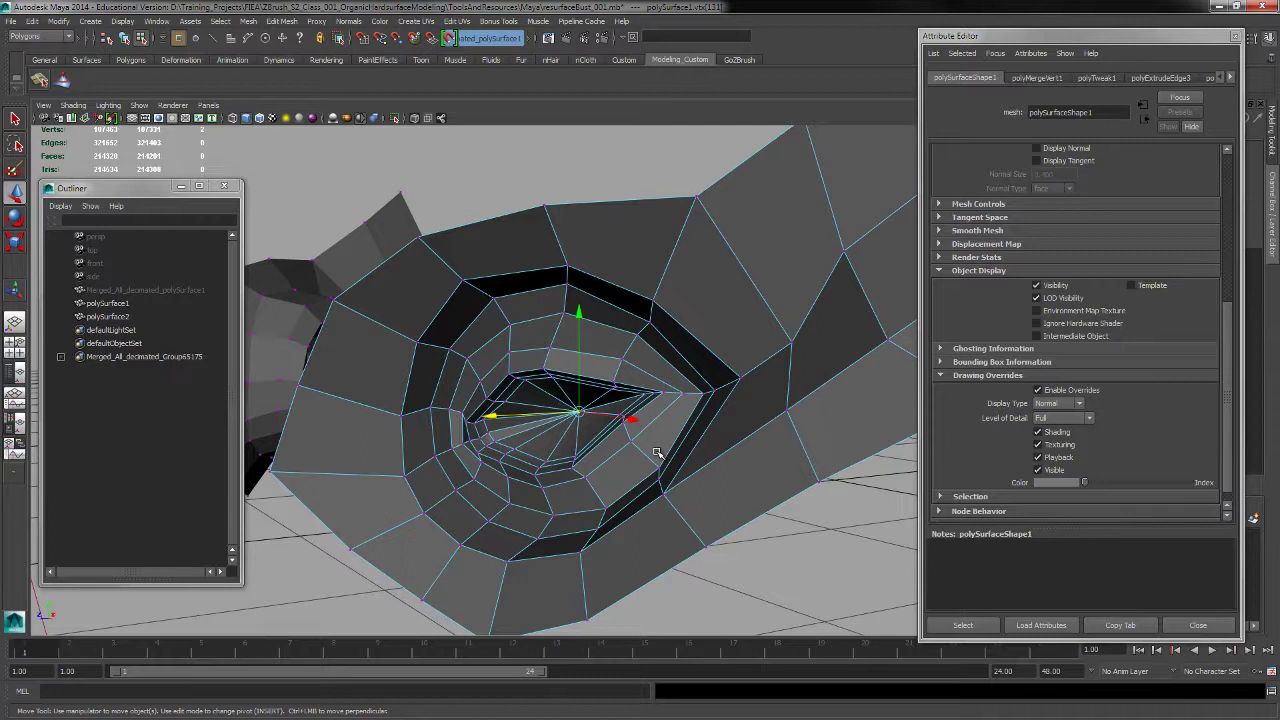
Grow the selection to the vertex ring around the eye's center and move it along the depth axis
key(shift+period)
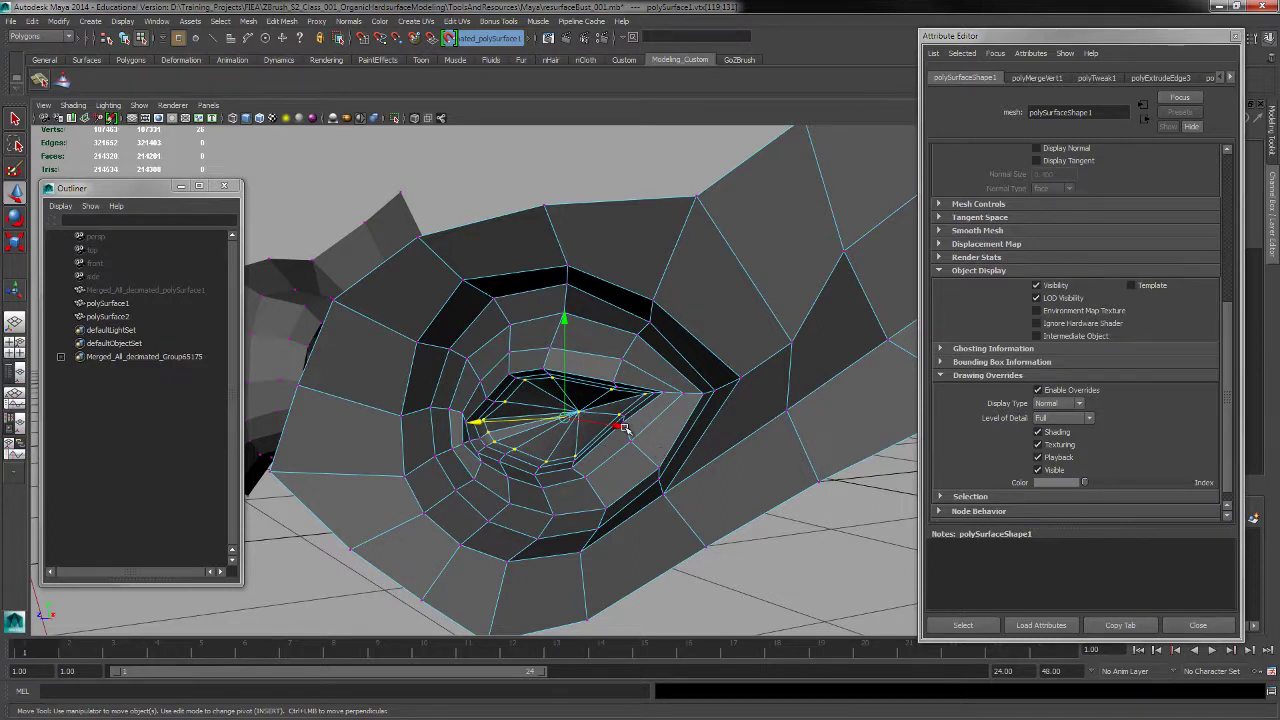
alt+middle_drag(629, 428, 635, 420)
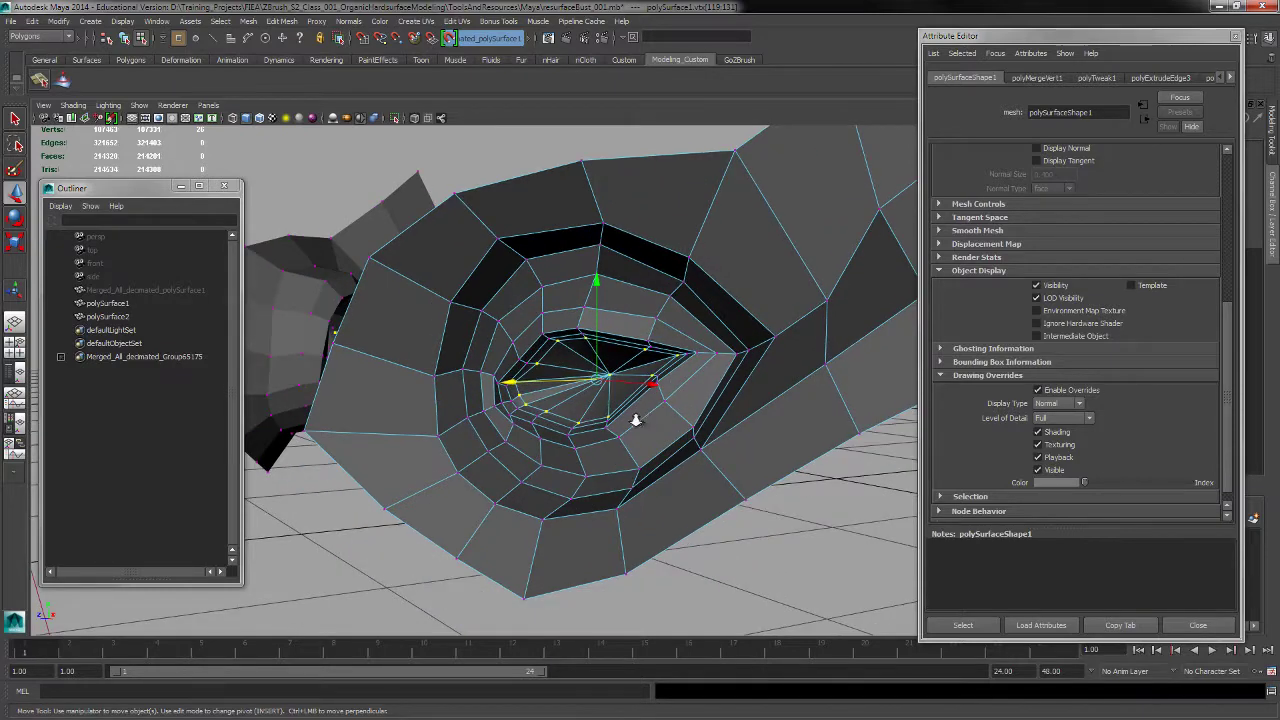
alt+right_drag(635, 420, 623, 406)
drag(519, 382, 528, 385)
alt+drag(667, 432, 669, 436)
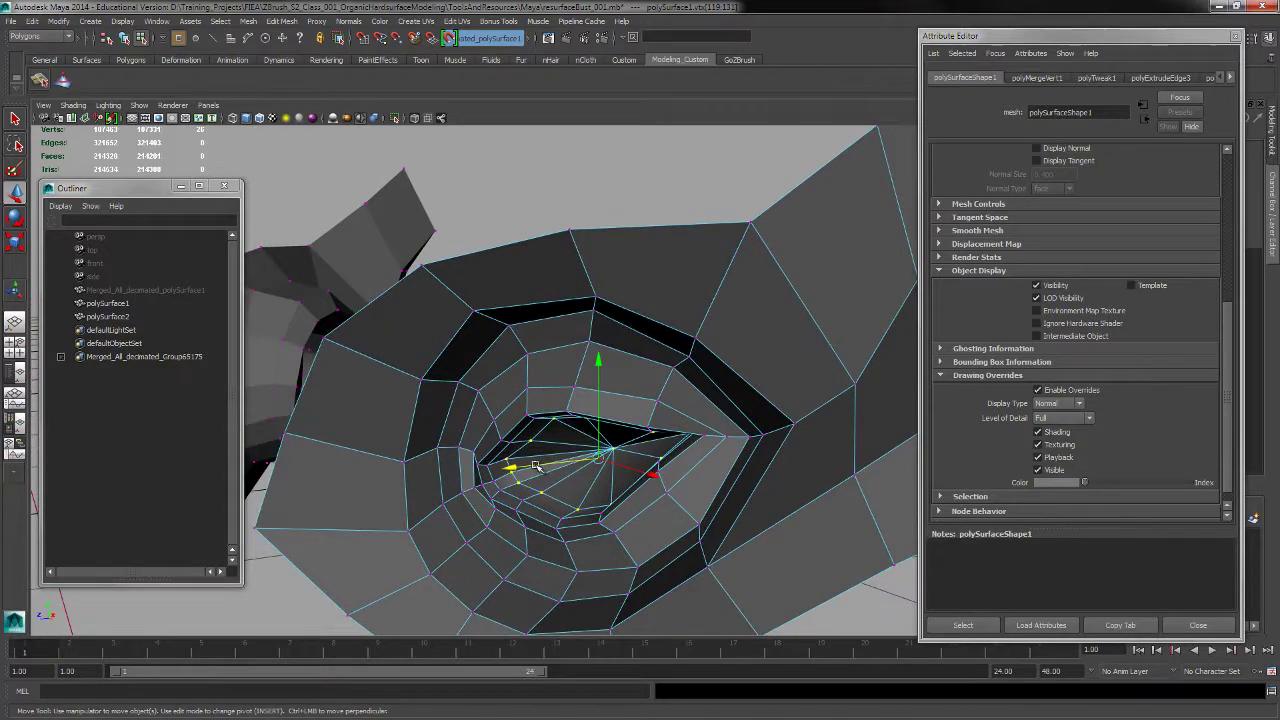
drag(535, 461, 544, 464)
alt+right_drag(740, 465, 714, 443)
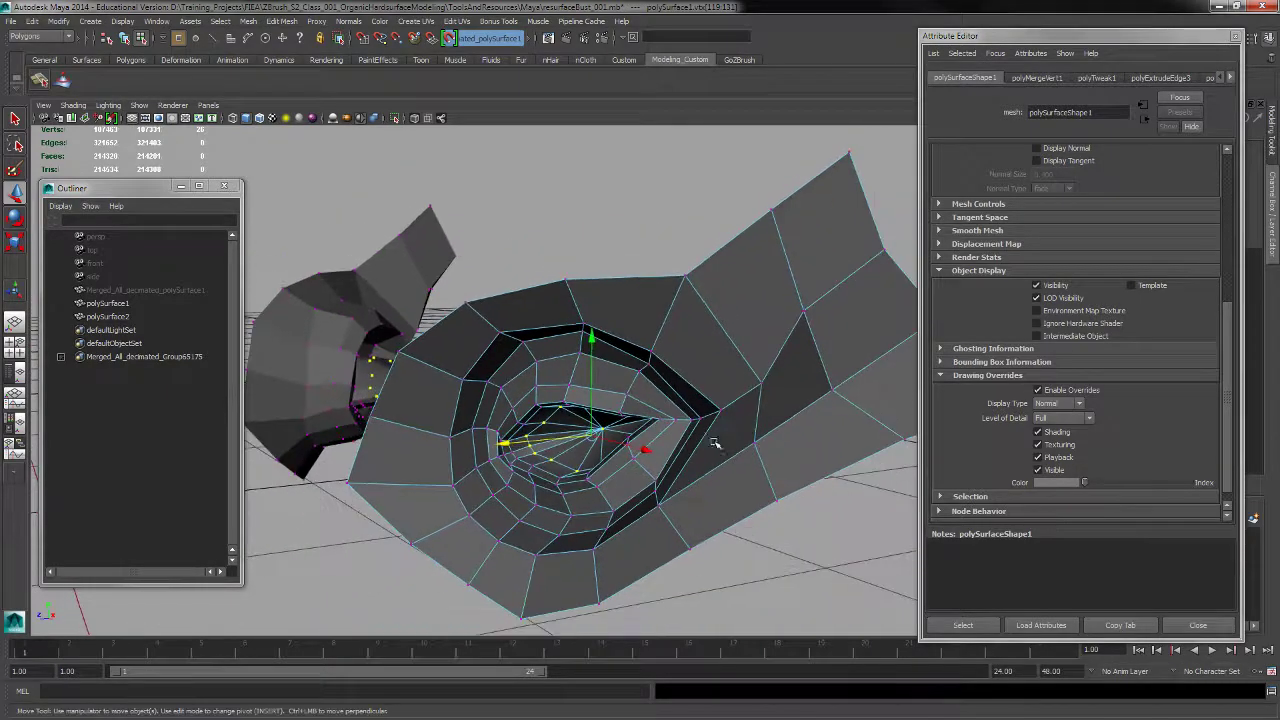
Average the selected eye socket vertices twice with a smoothing amount of 1
alt+drag(711, 510, 697, 465)
alt+middle_drag(691, 423, 675, 470)
alt+right_drag(675, 470, 697, 466)
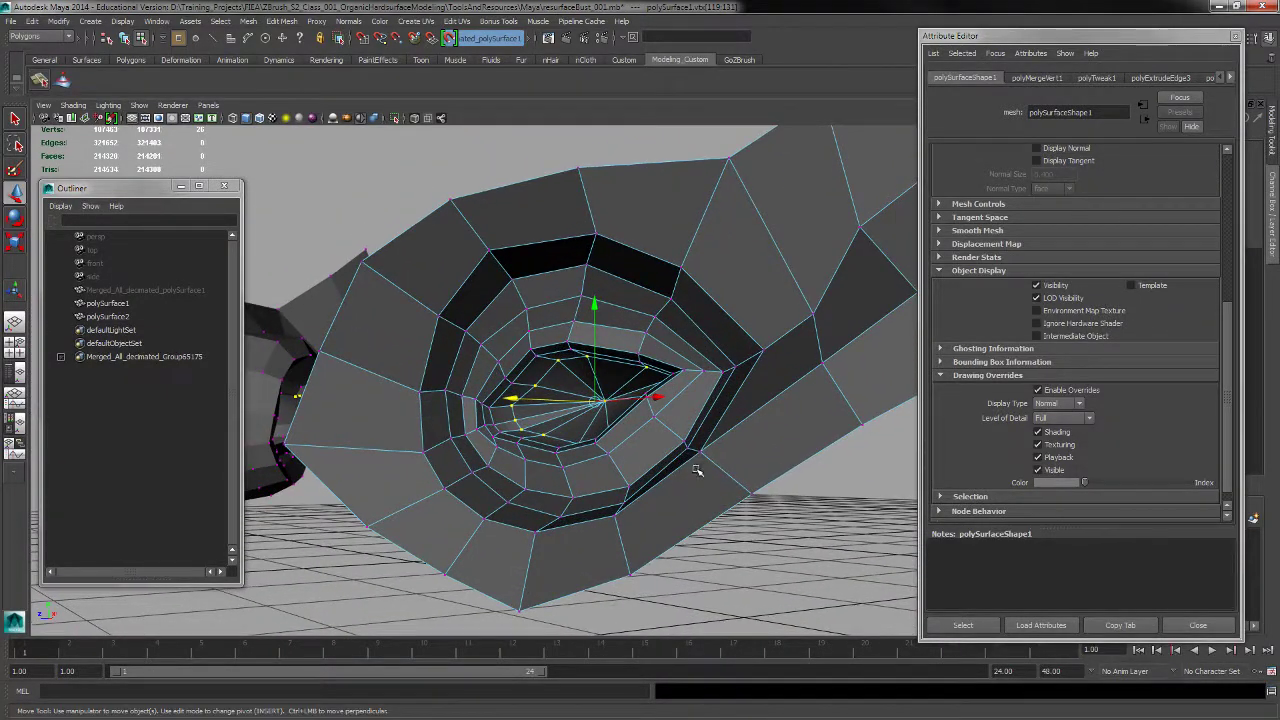
alt+middle_drag(699, 463, 689, 474)
alt+drag(689, 474, 695, 480)
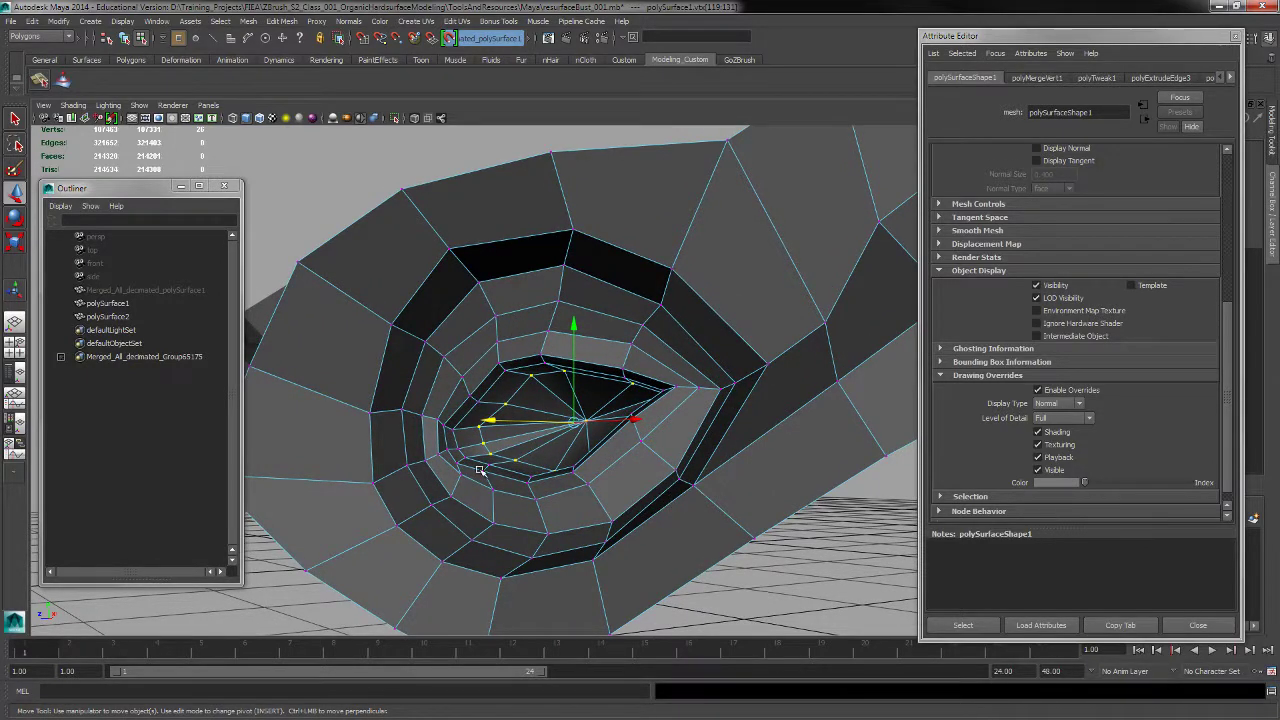
click(249, 22)
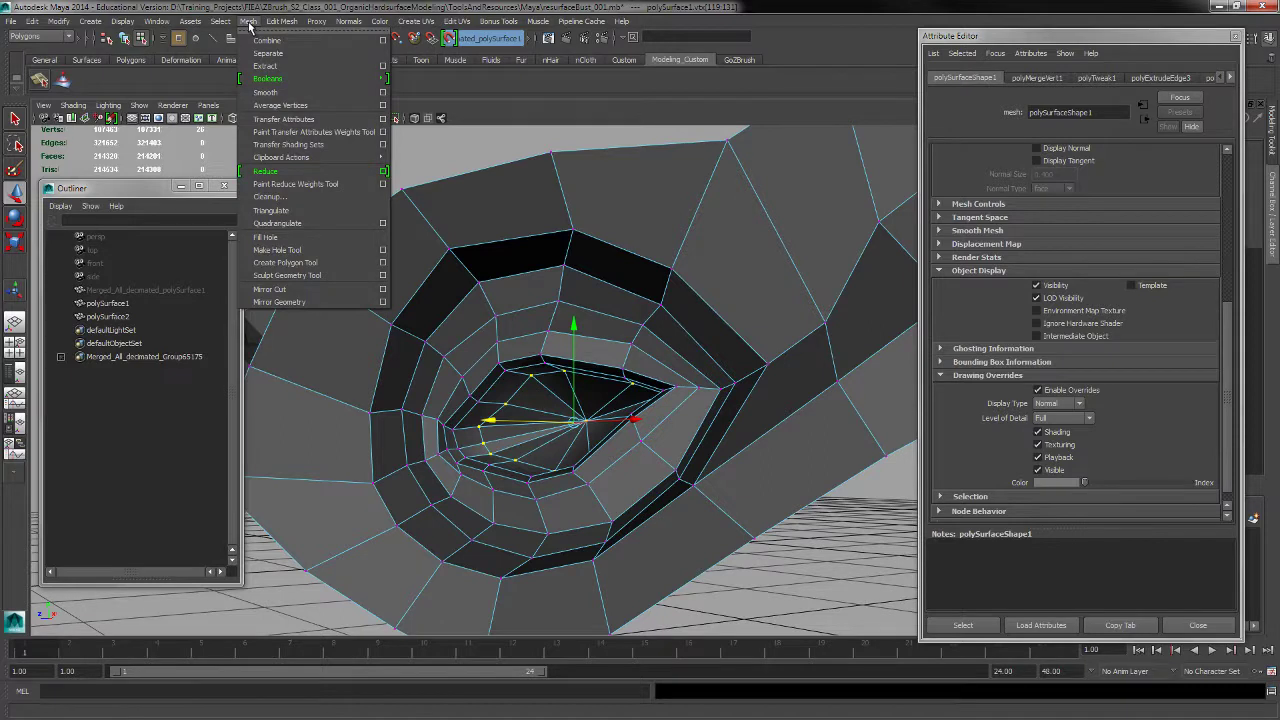
click(383, 105)
drag(276, 470, 247, 481)
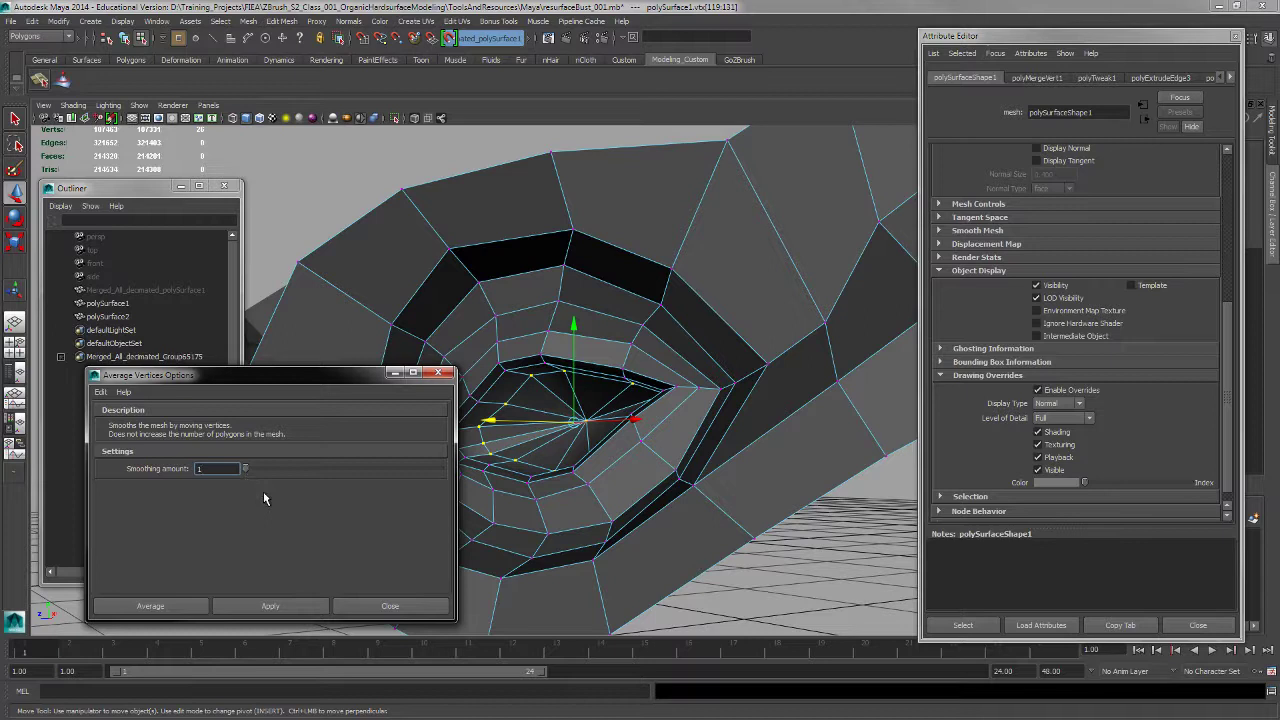
click(297, 607)
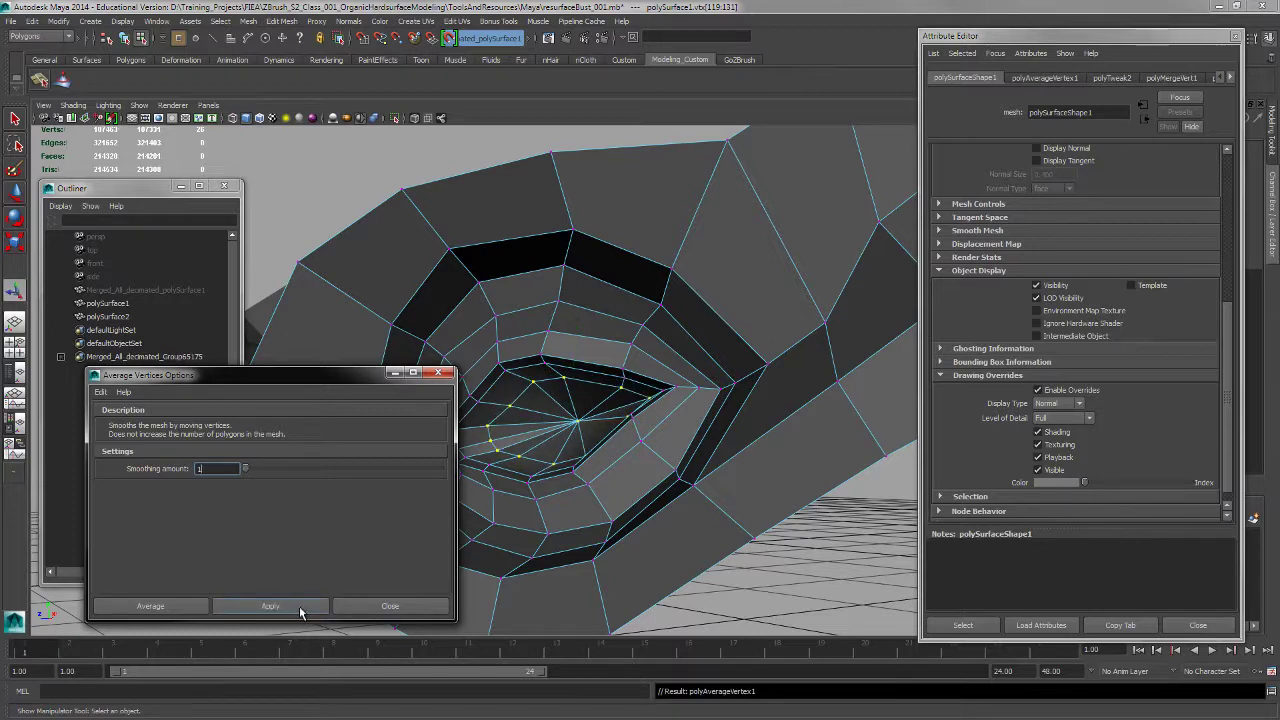
click(322, 604)
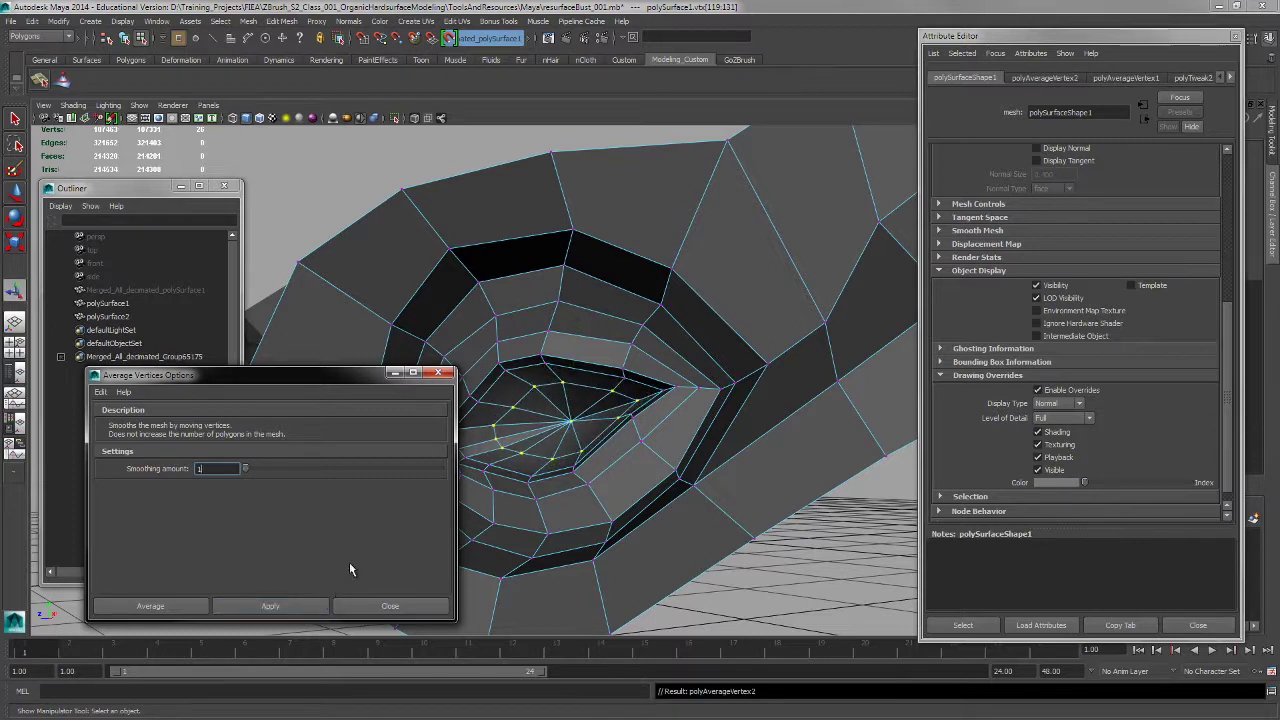
click(438, 374)
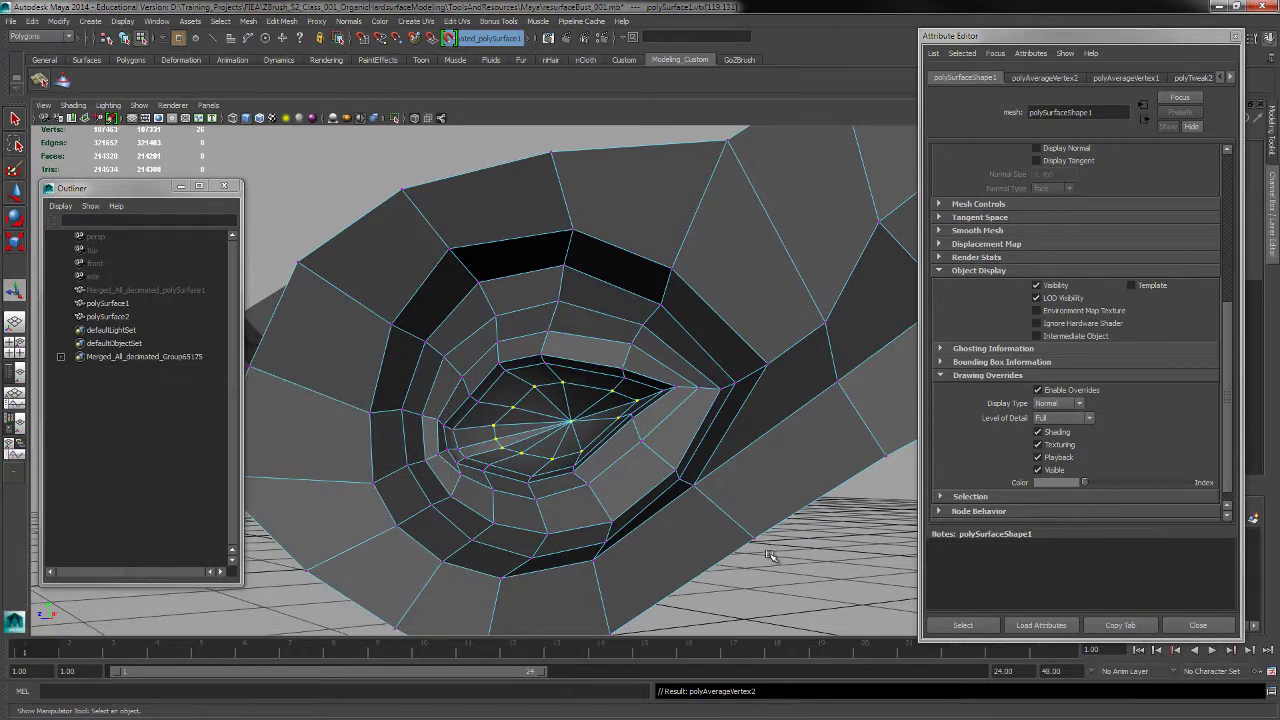
Return to object mode and delete the construction history of the eye mesh polySurface1
alt+right_drag(773, 558, 743, 529)
alt+drag(743, 529, 745, 500)
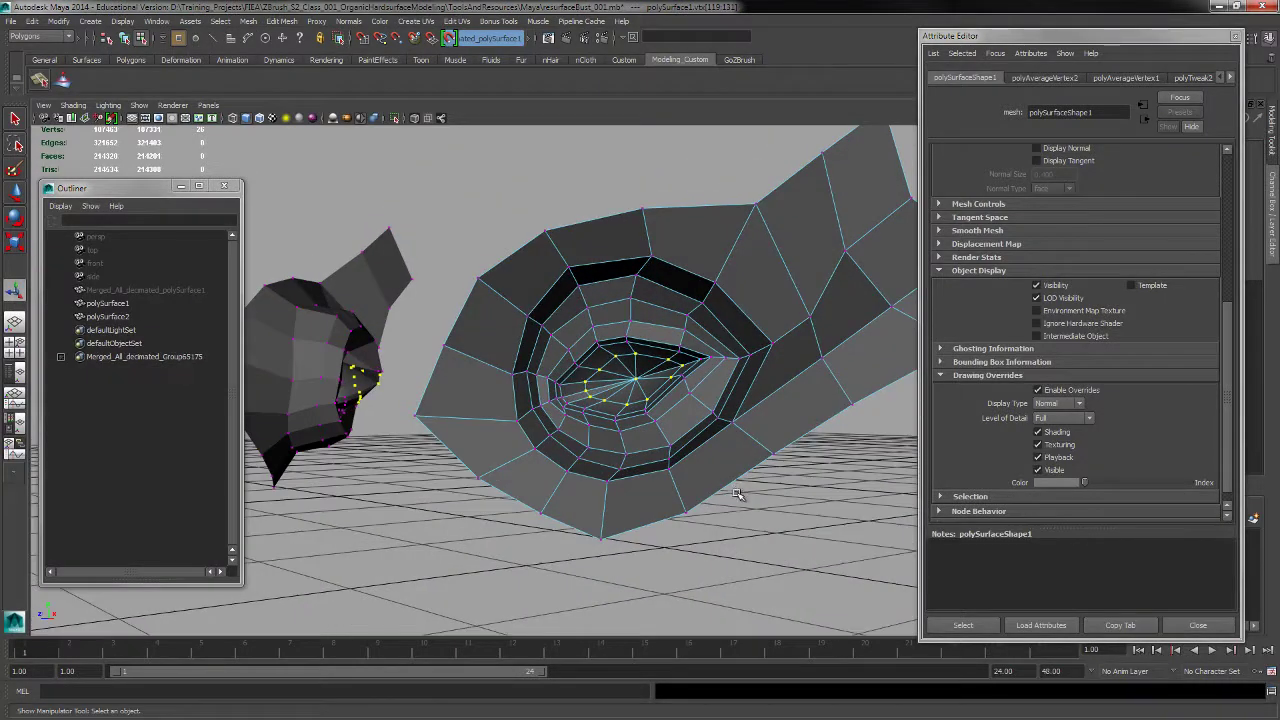
key(F8)
click(740, 522)
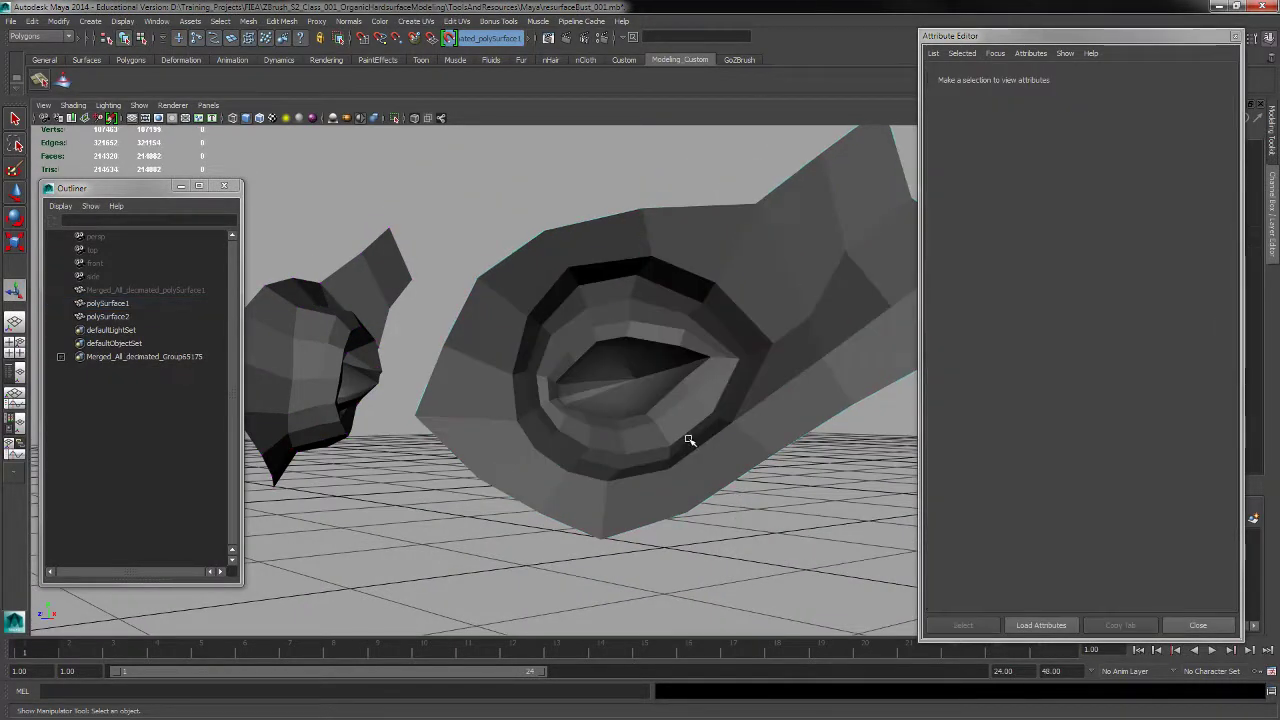
click(689, 440)
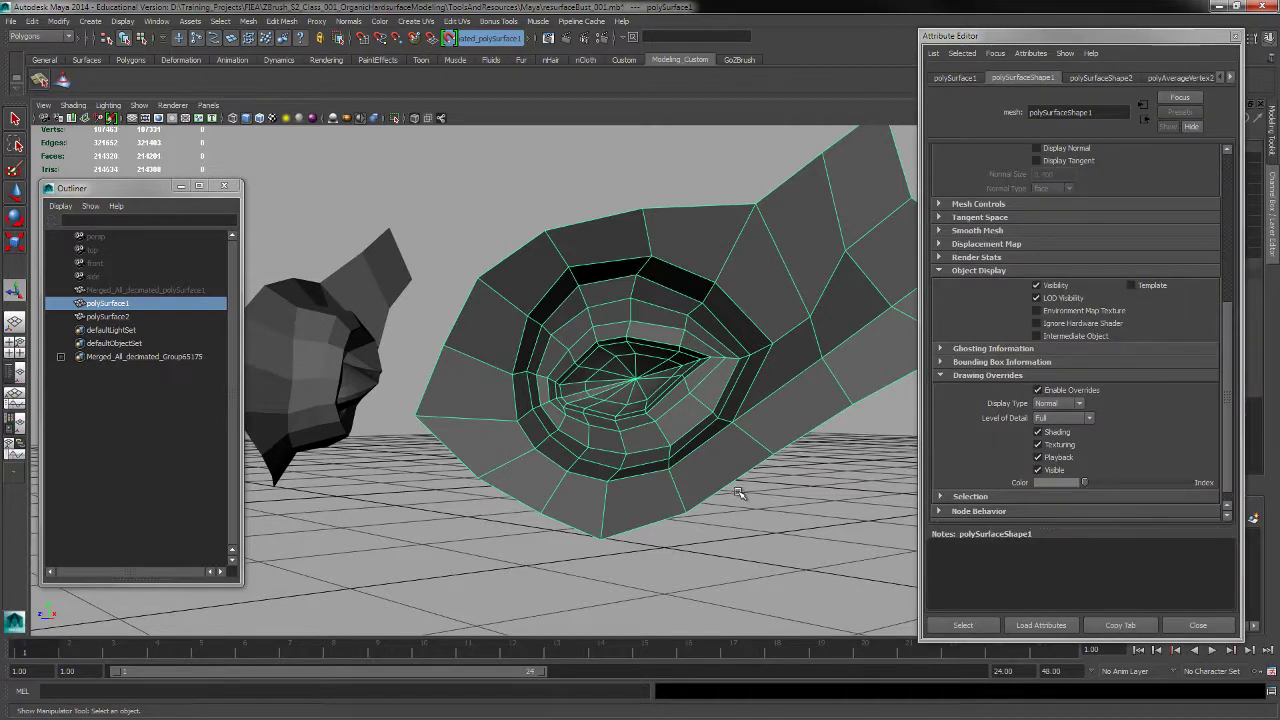
drag(1127, 33, 988, 49)
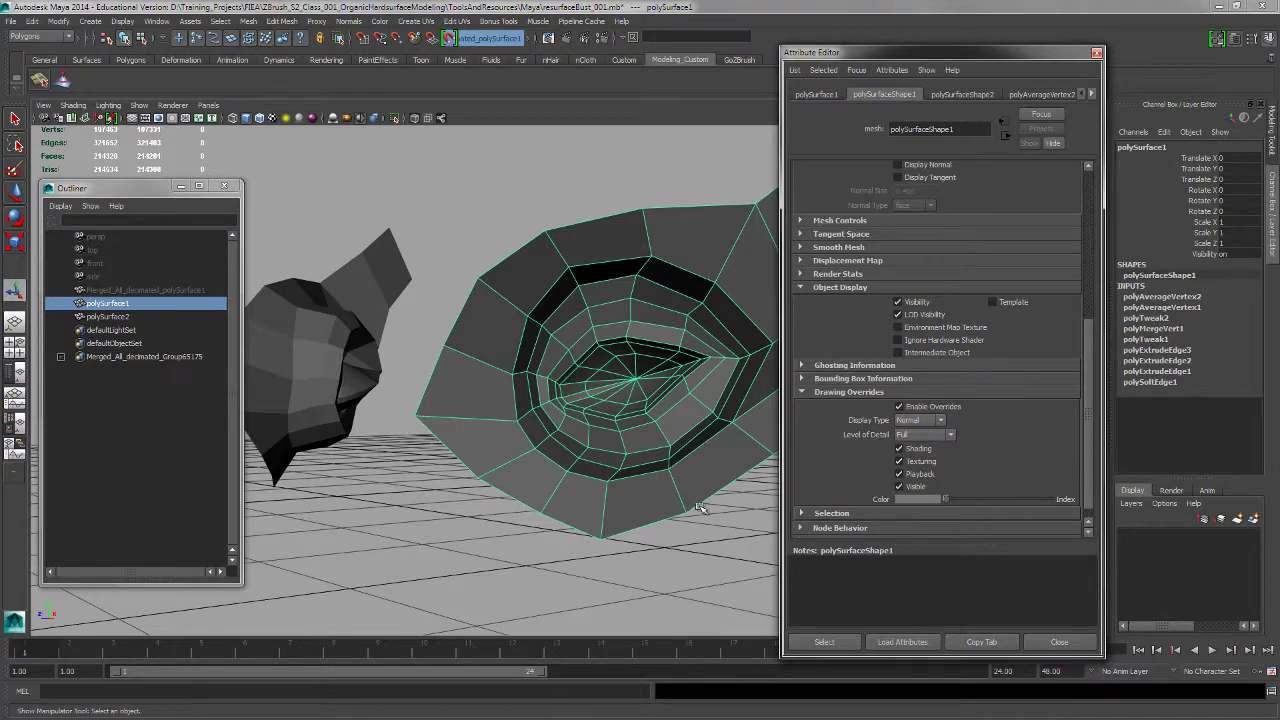
alt+middle_drag(684, 552, 632, 542)
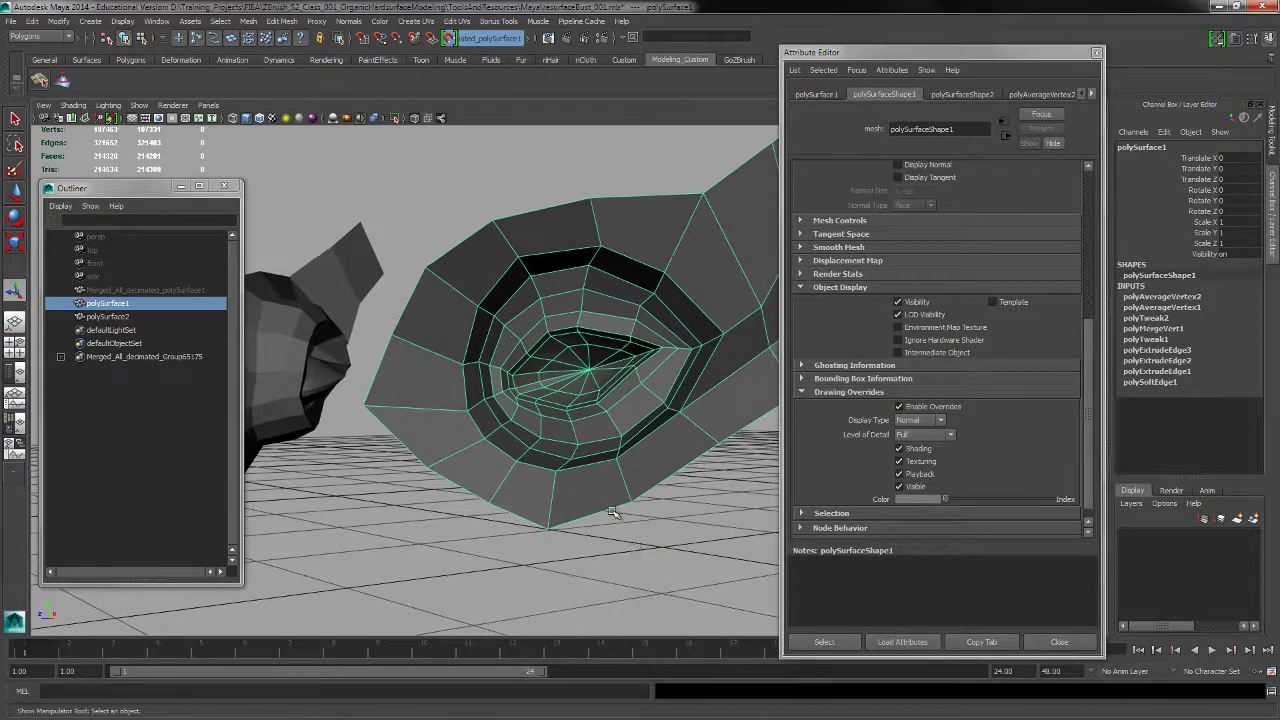
click(616, 514)
click(610, 462)
key(alt+shift+d)
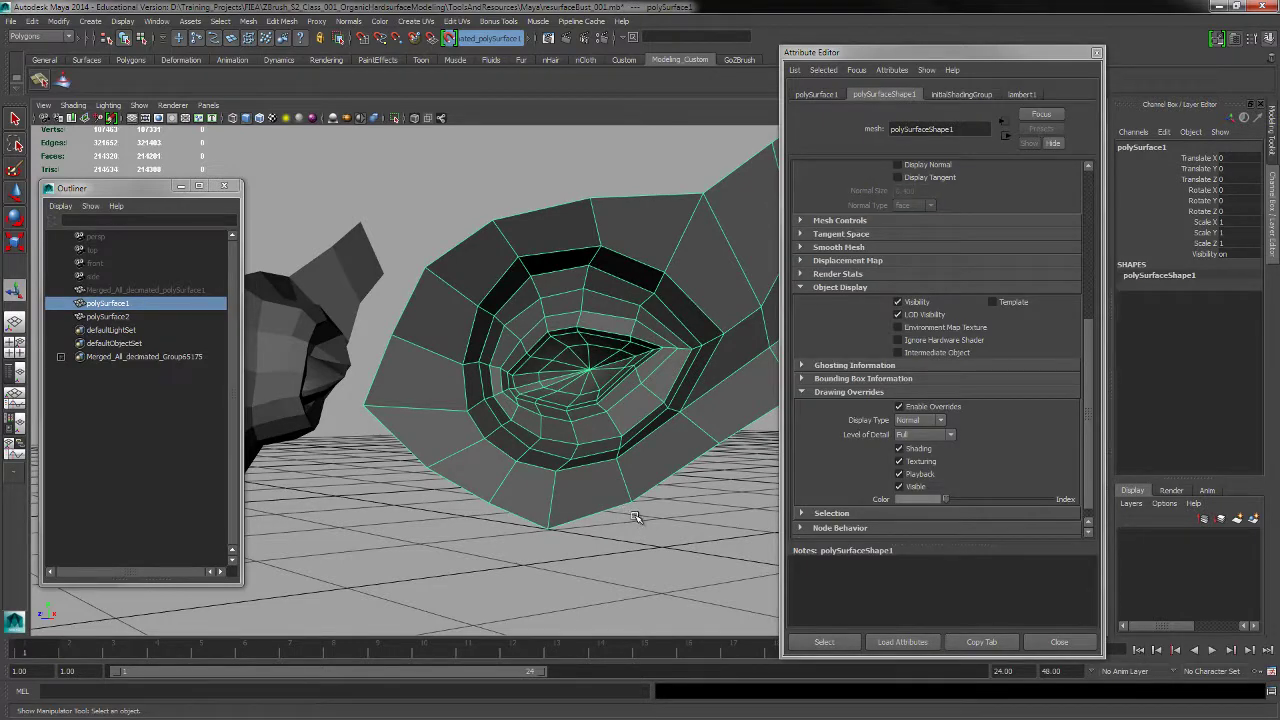
Harden all edges of the eye mesh polySurface1 and deselect it
click(700, 528)
alt+drag(700, 528, 638, 474)
click(641, 384)
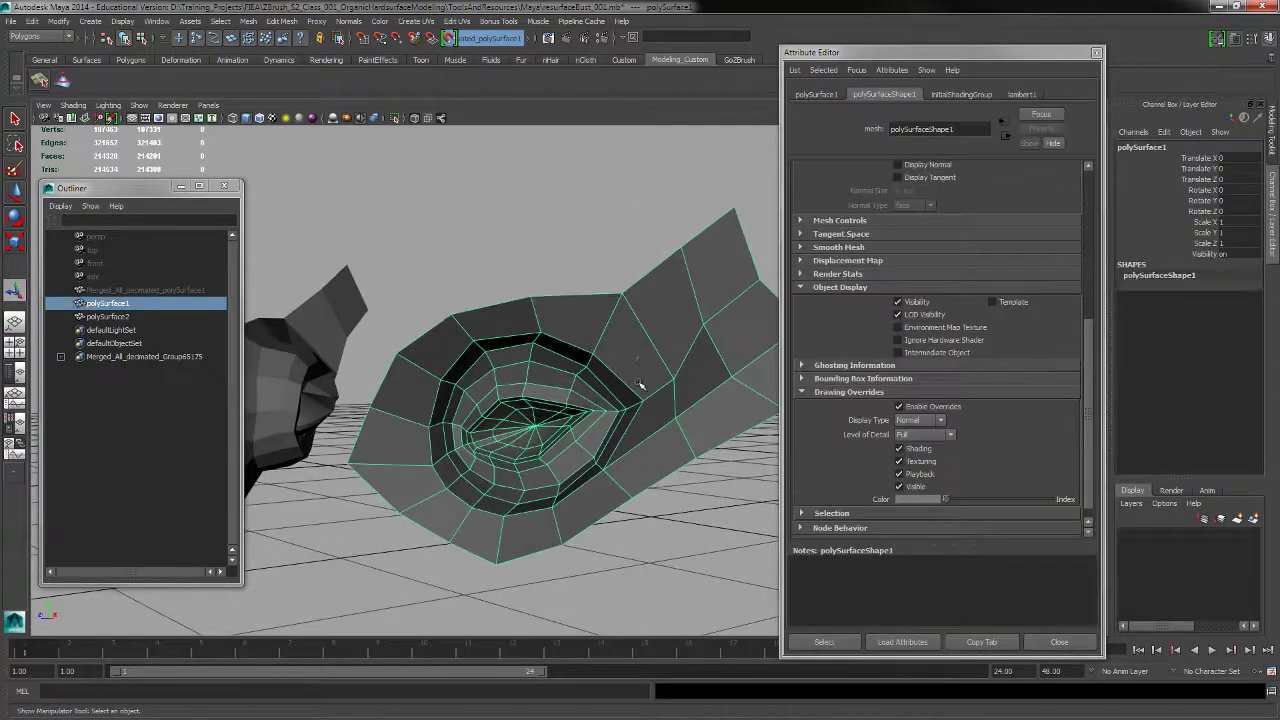
click(348, 21)
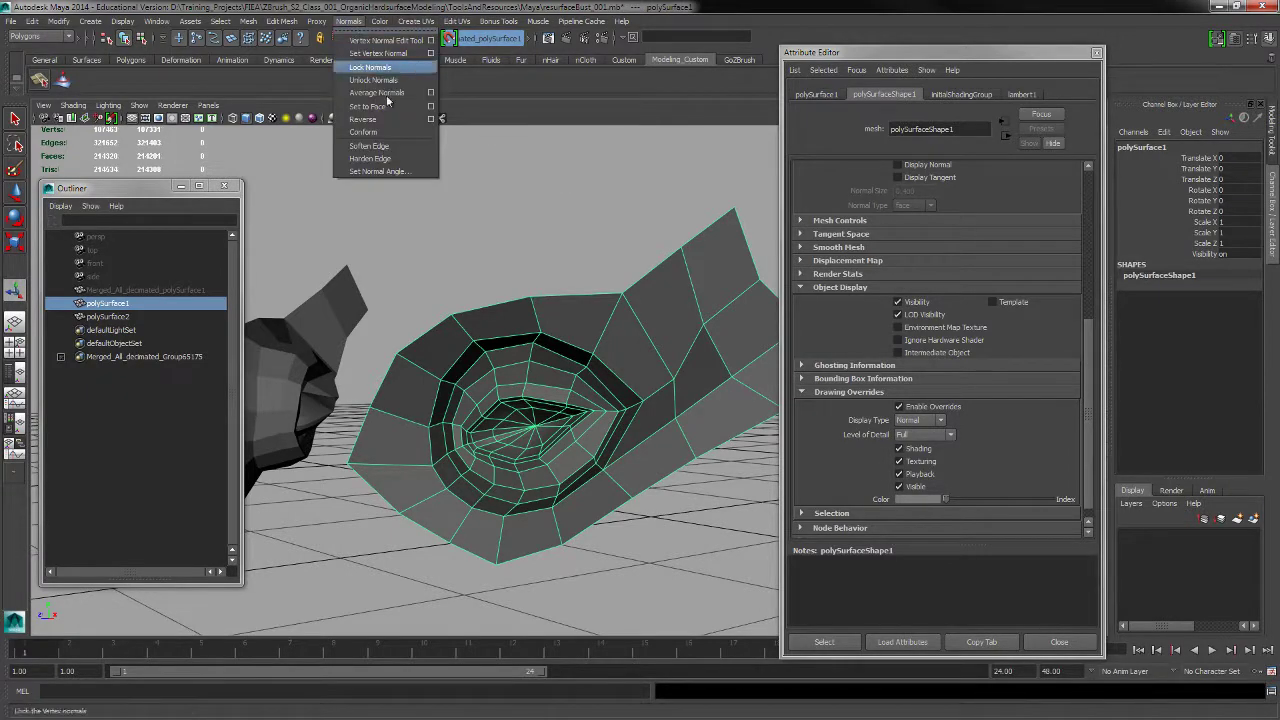
click(387, 162)
click(681, 485)
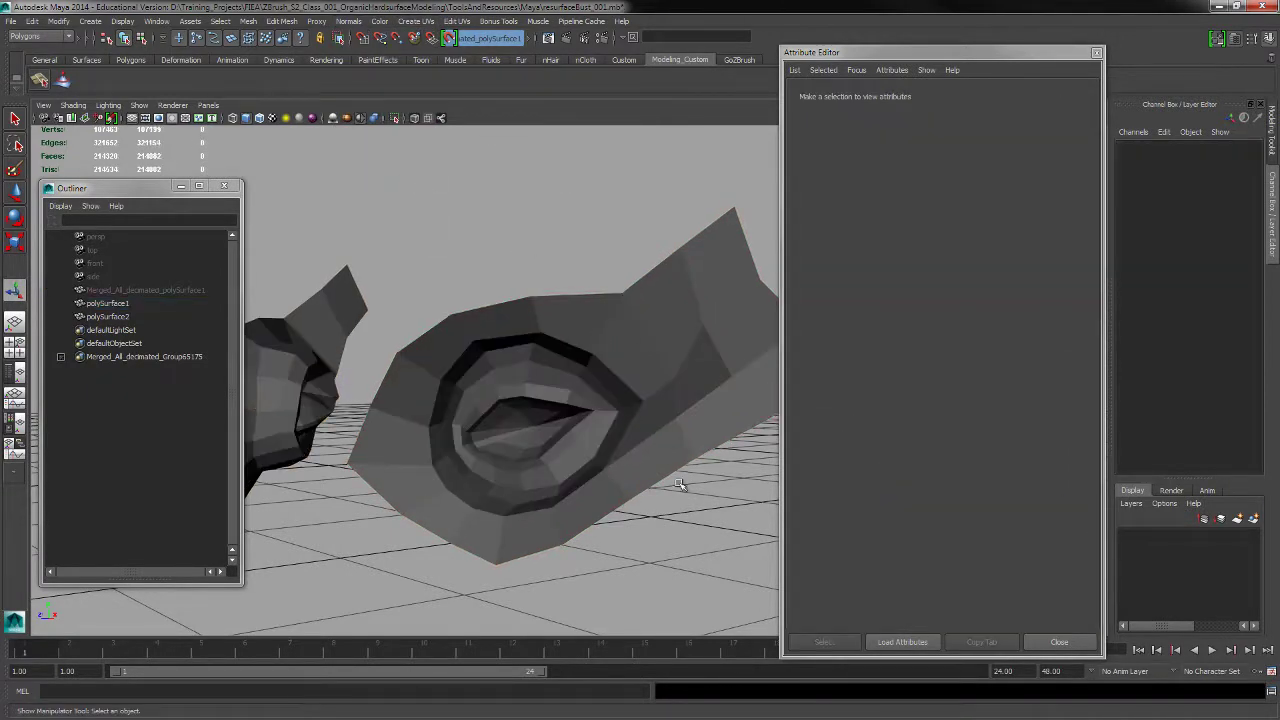
Close the Attribute Editor and unhide the sculpted bust Merged_All_decimated_polySurface1
alt+drag(681, 485, 540, 355)
click(540, 355)
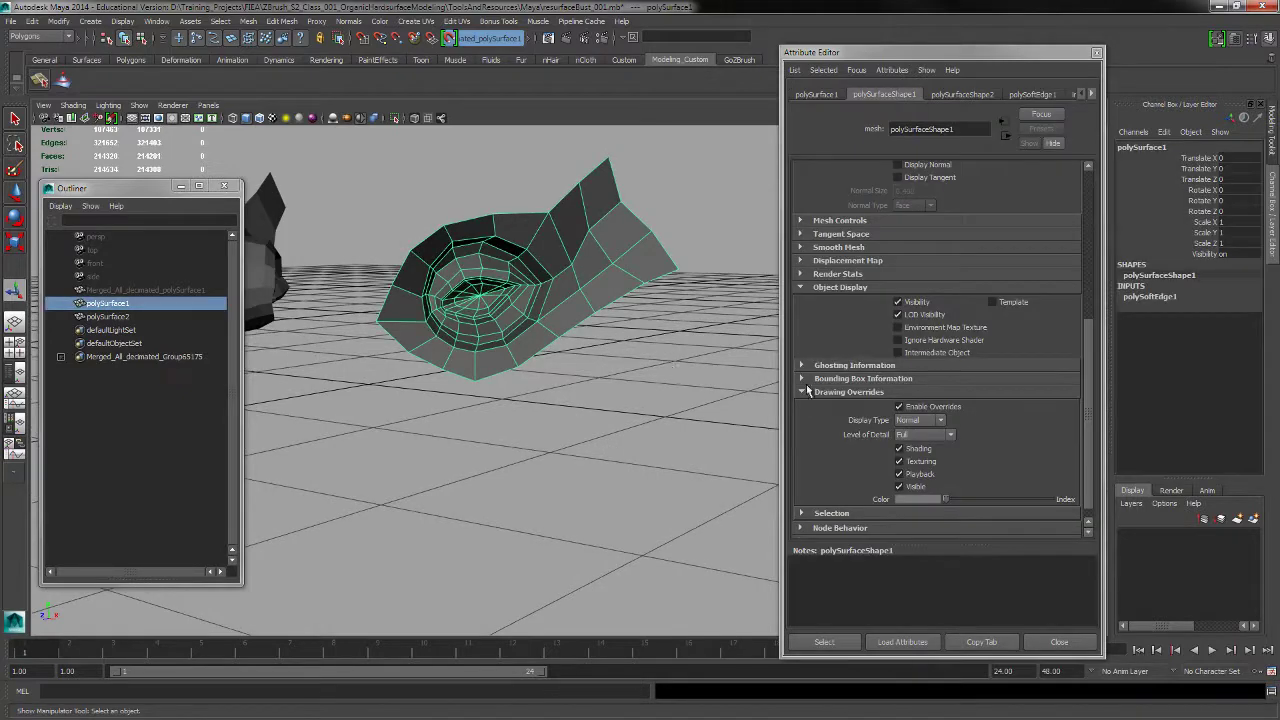
click(1096, 52)
alt+middle_drag(670, 422, 690, 502)
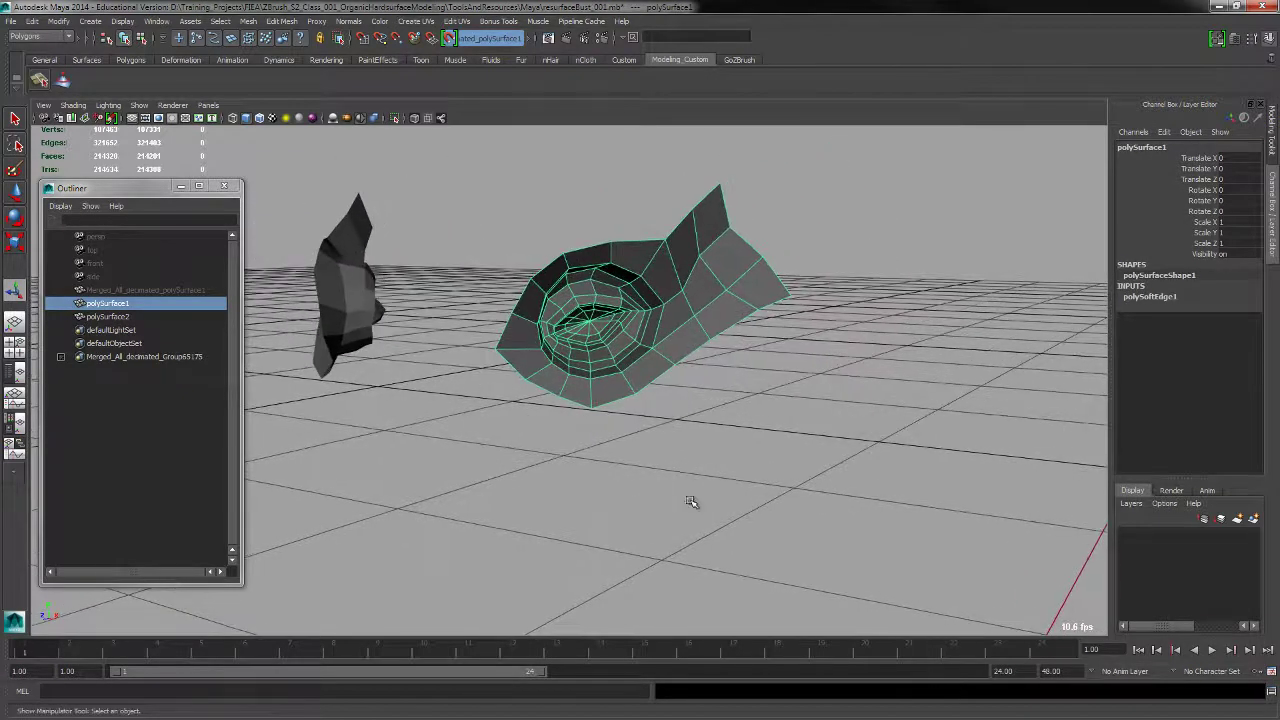
click(205, 290)
key(shift+h)
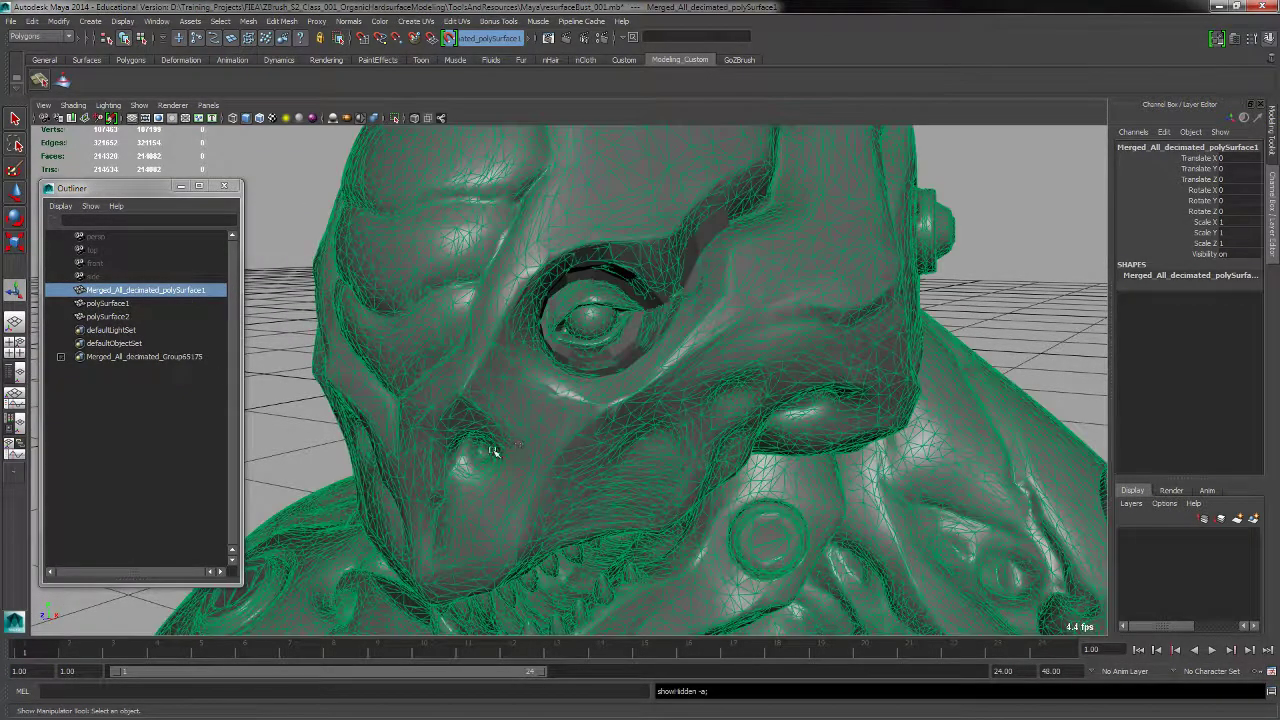
Deselect the bust and select the eye mesh polySurface1 to check it against the sculpted head
click(986, 288)
alt+right_drag(1004, 340, 985, 342)
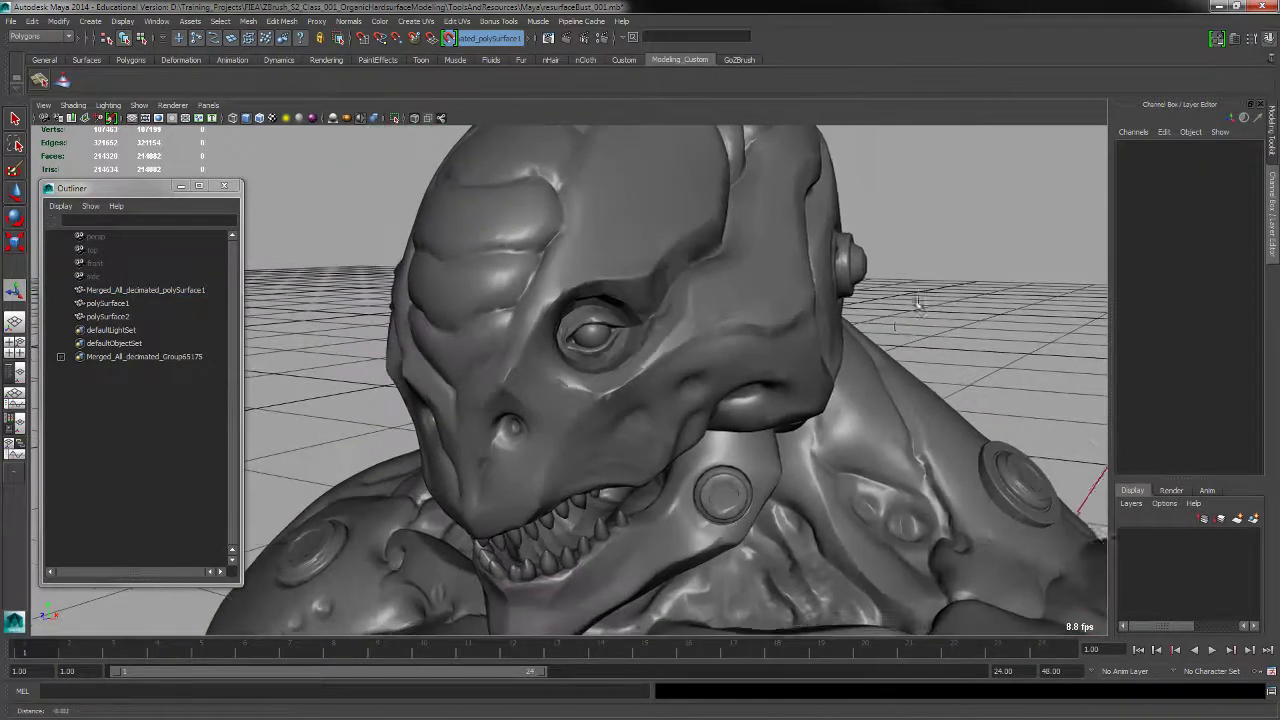
click(628, 349)
alt+drag(946, 329, 908, 424)
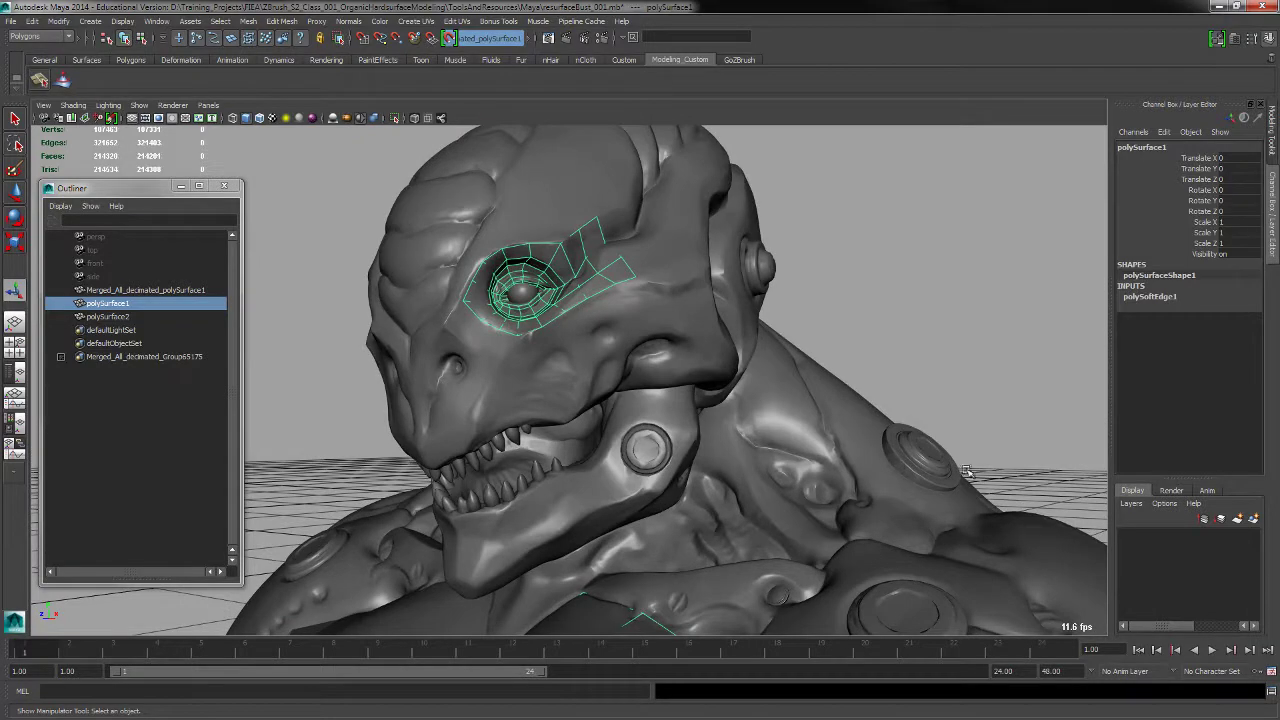